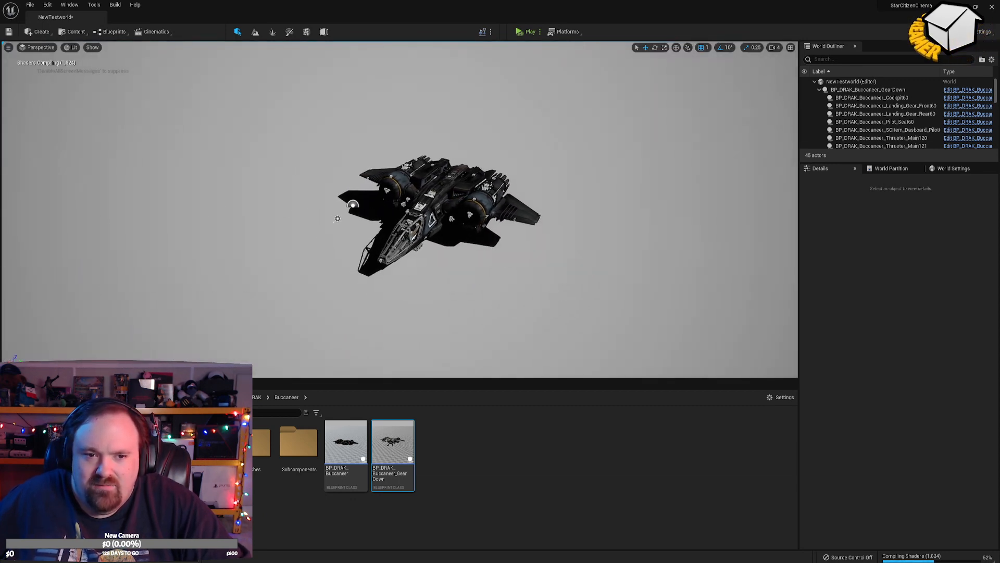
Delete the SkyLight from the level.
left_click(355, 203)
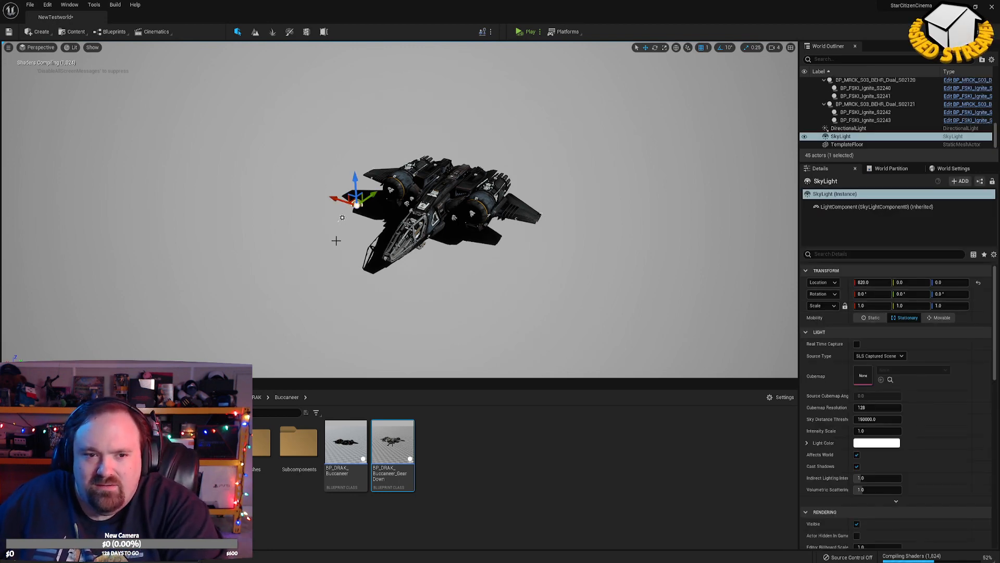
right_click(491, 292)
left_click(354, 239)
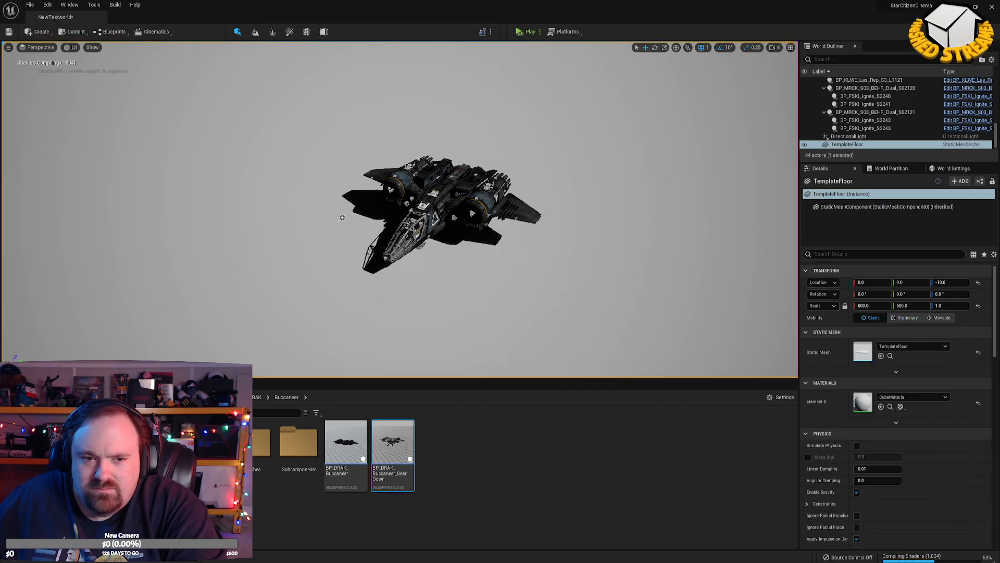
Raise the DirectionalLight above the ship to a Z location of 652 and save the level.
left_click(340, 217)
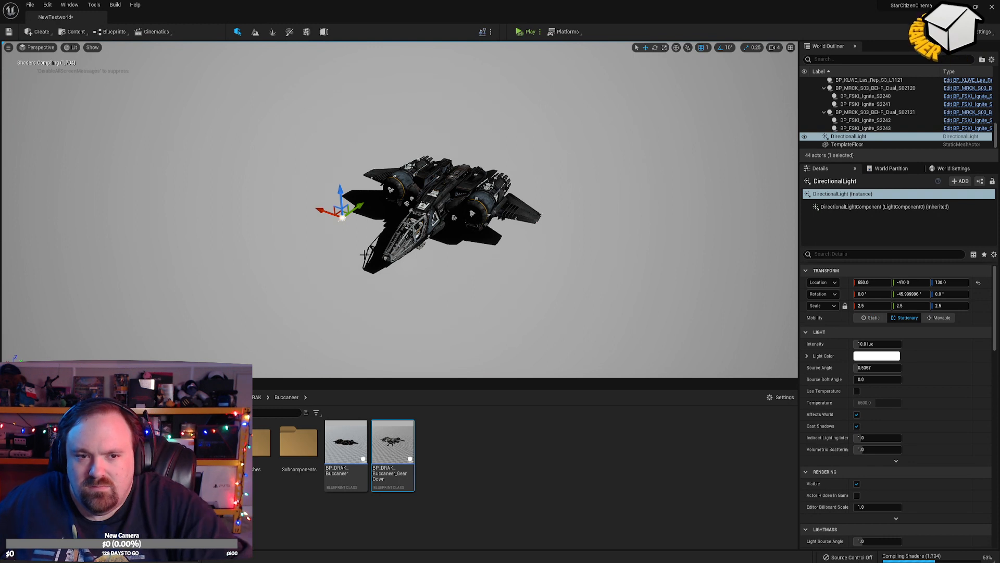
left_click_drag(340, 192, 331, 132)
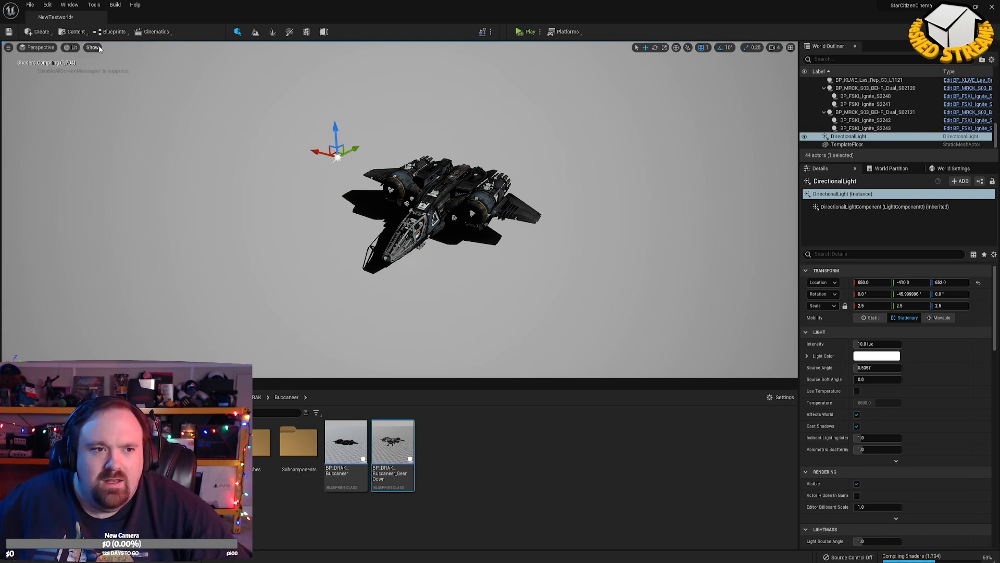
key("ctrl+s")
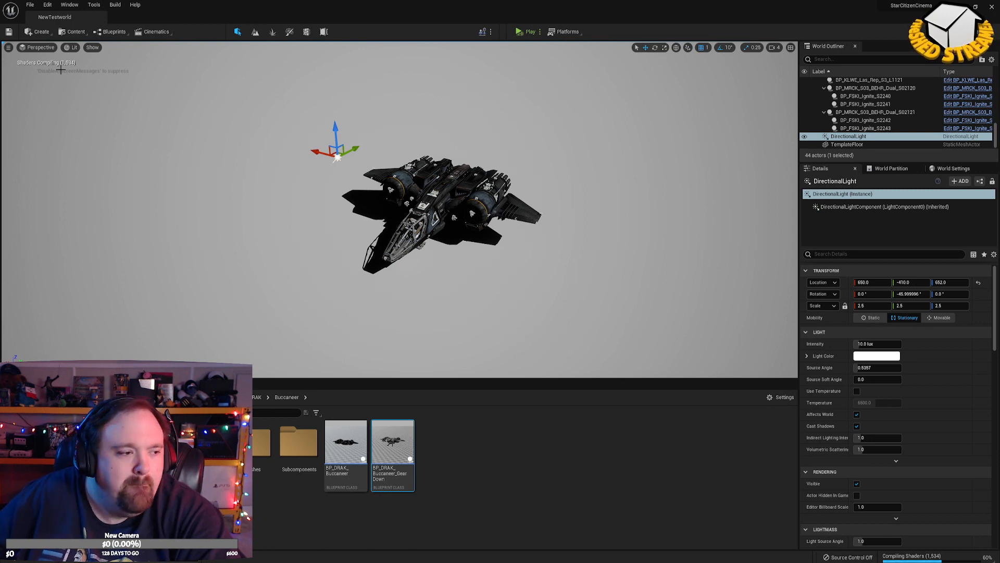
Open the engine's Rendering section in the project settings and check the Mobile MSAA options.
left_click(74, 33)
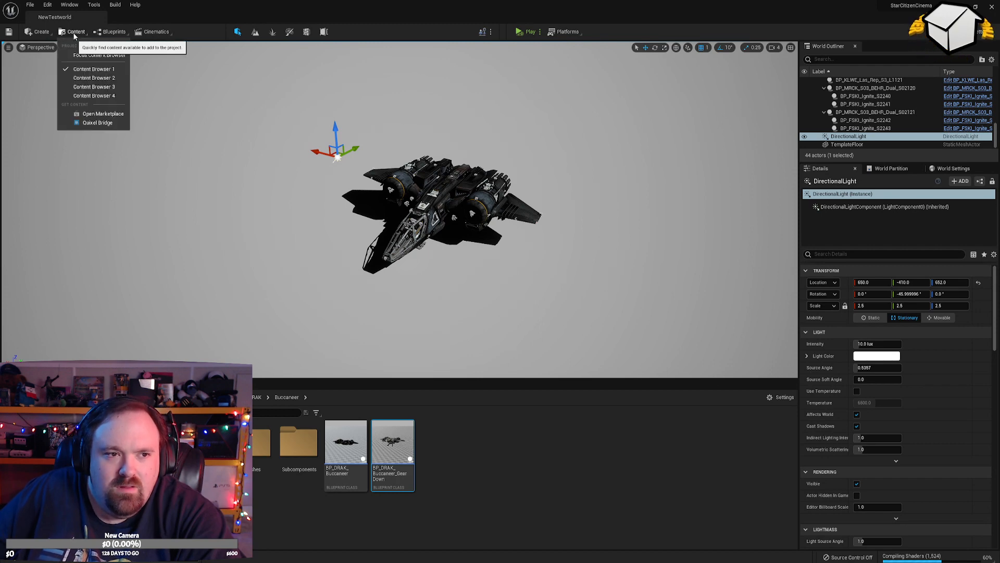
left_click(111, 33)
left_click(69, 4)
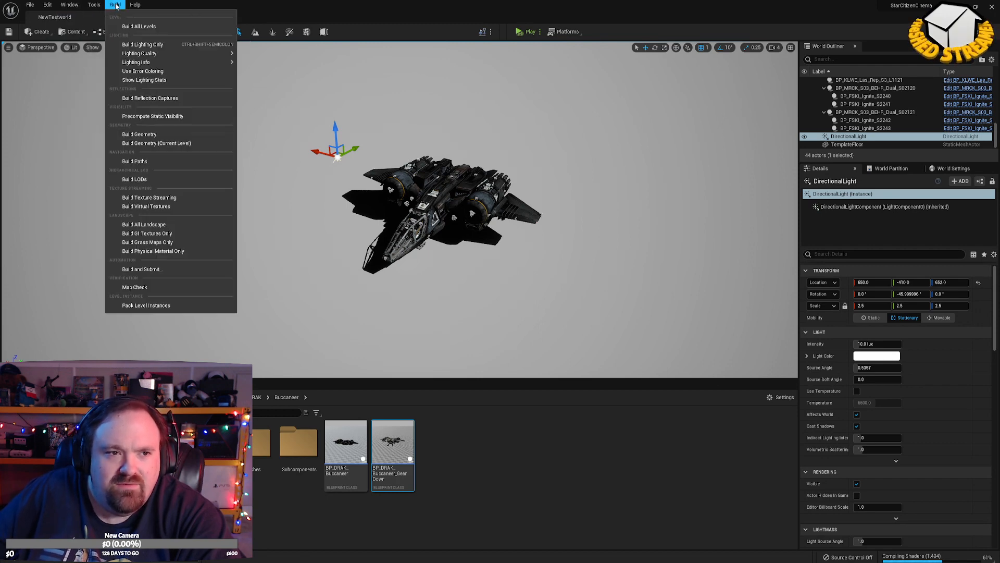
mouse_move(52, 5)
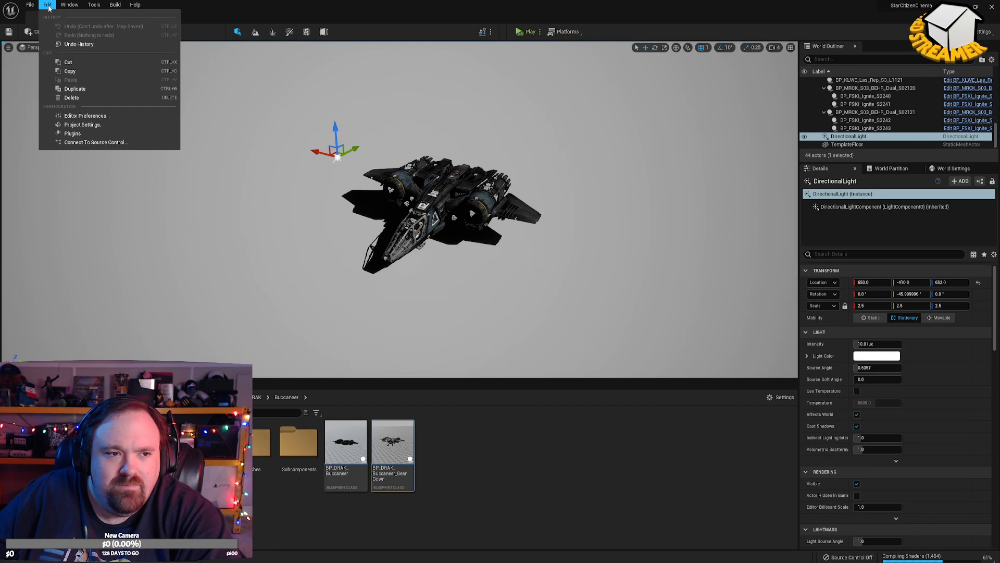
left_click(86, 126)
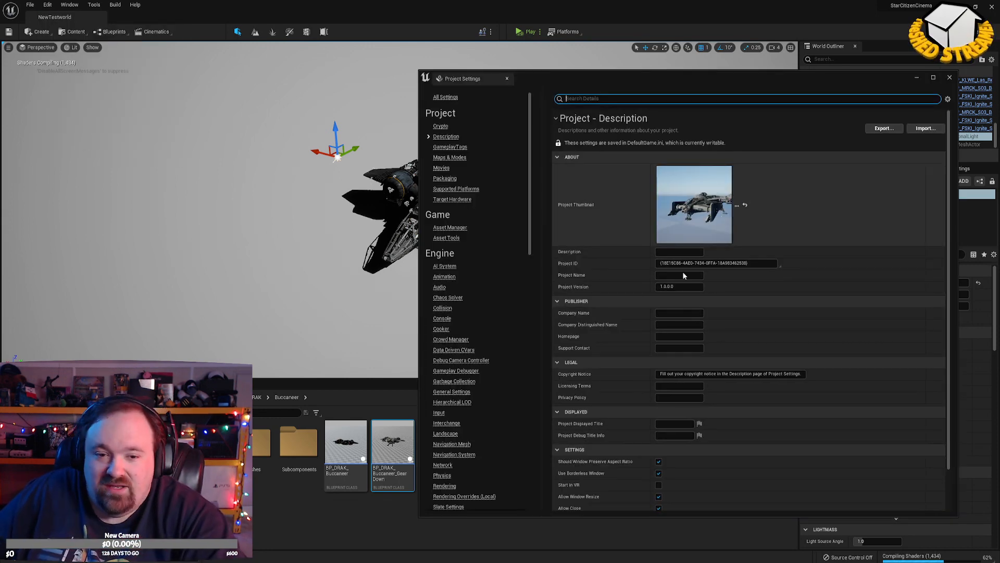
left_click(446, 487)
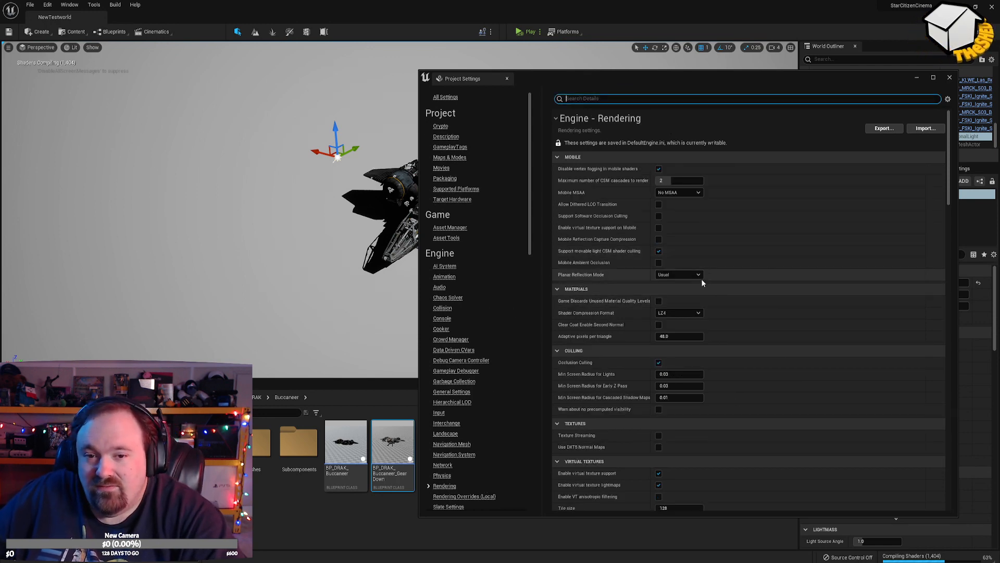
left_click(690, 194)
left_click(731, 199)
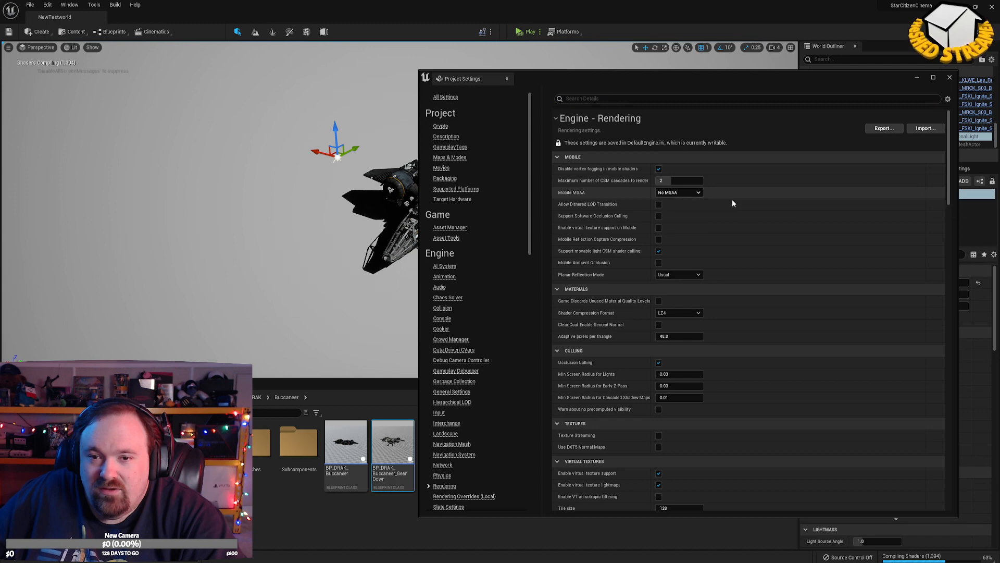
Review the Lumen, ray tracing and default rendering settings, keeping Software Ray Tracing Mode on Detail Tracing, and close the project settings.
scroll(797, 324, "down", 7)
scroll(796, 323, "down", 3)
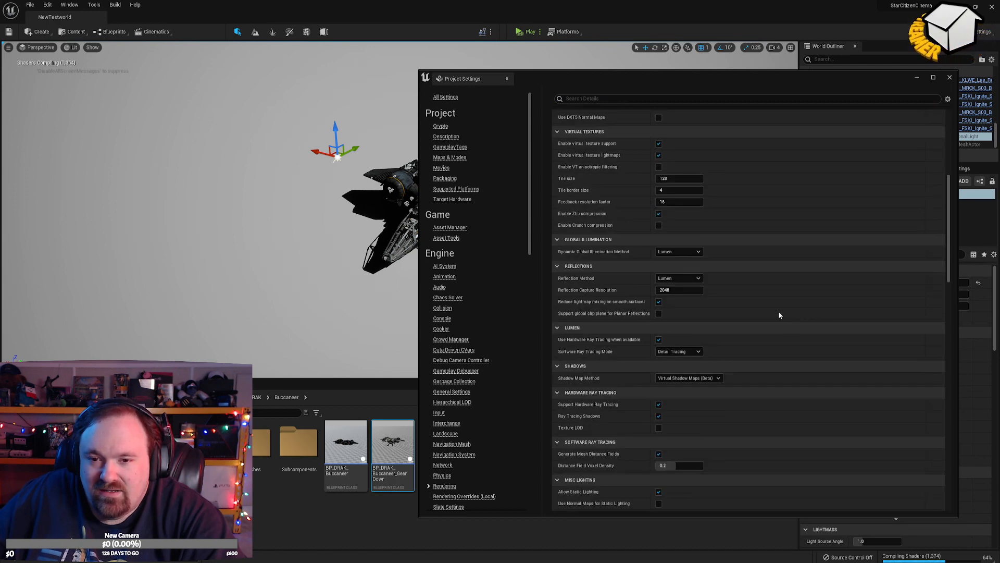
left_click(693, 352)
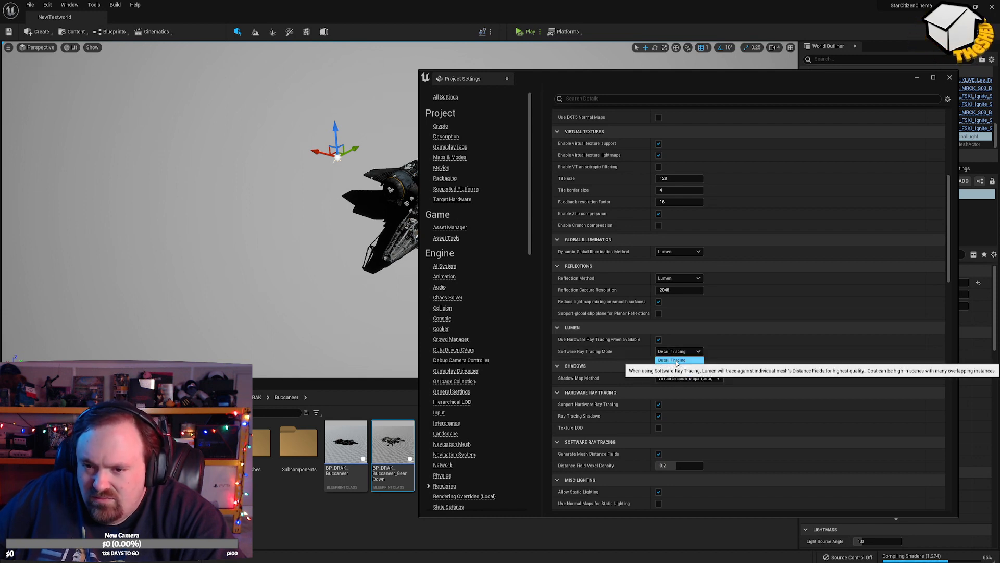
left_click(679, 360)
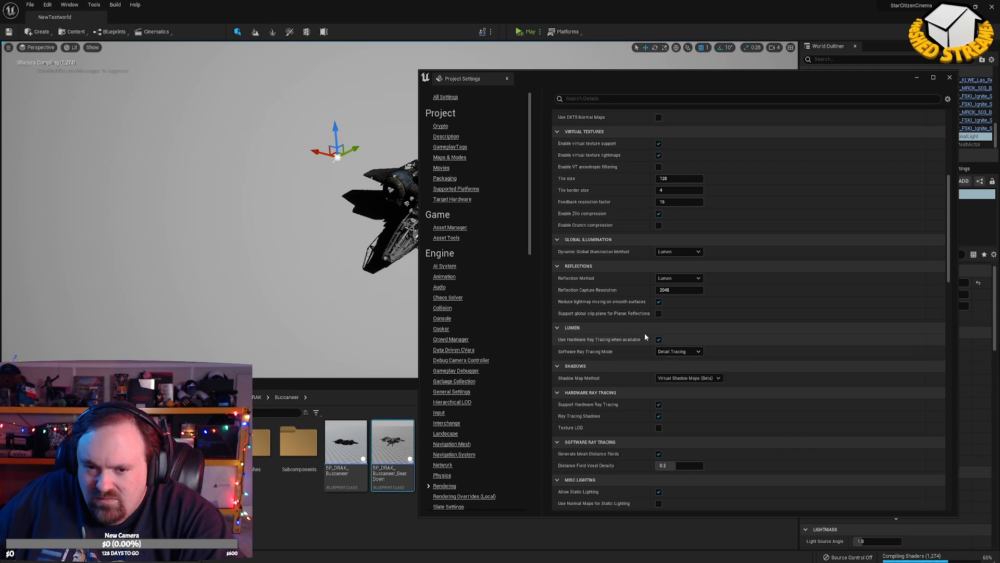
scroll(674, 386, "down", 2)
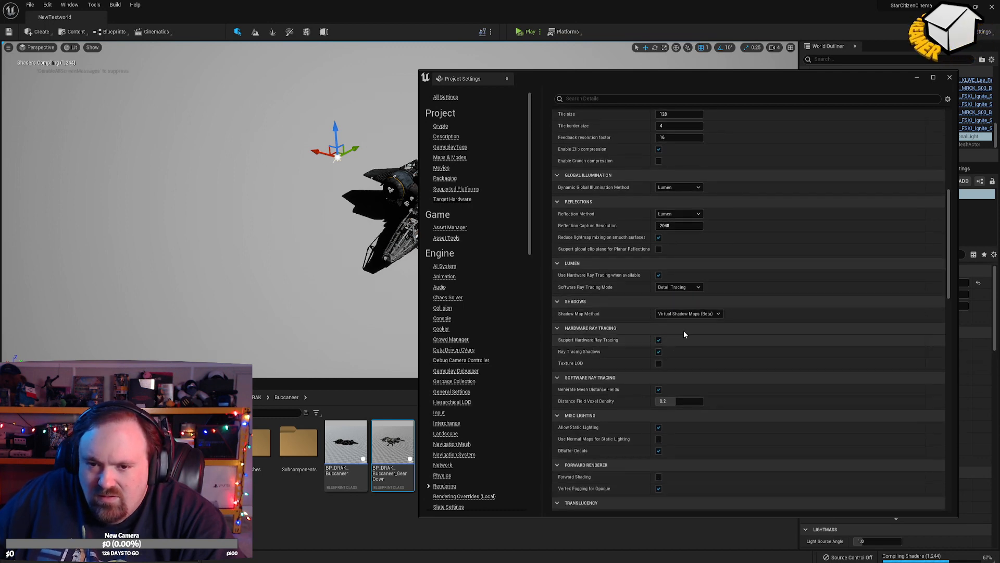
scroll(715, 383, "down", 5)
scroll(757, 400, "down", 15)
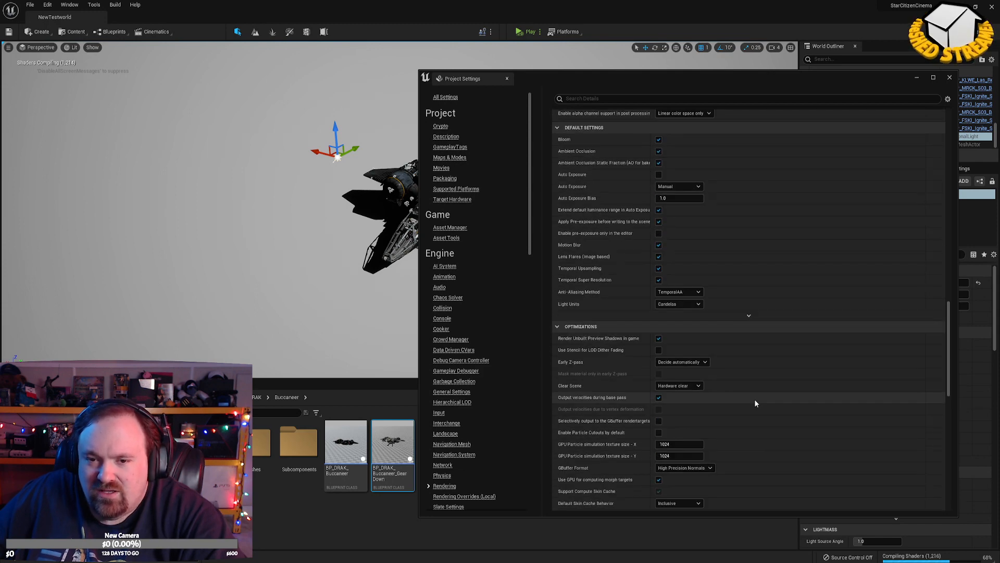
left_click(950, 77)
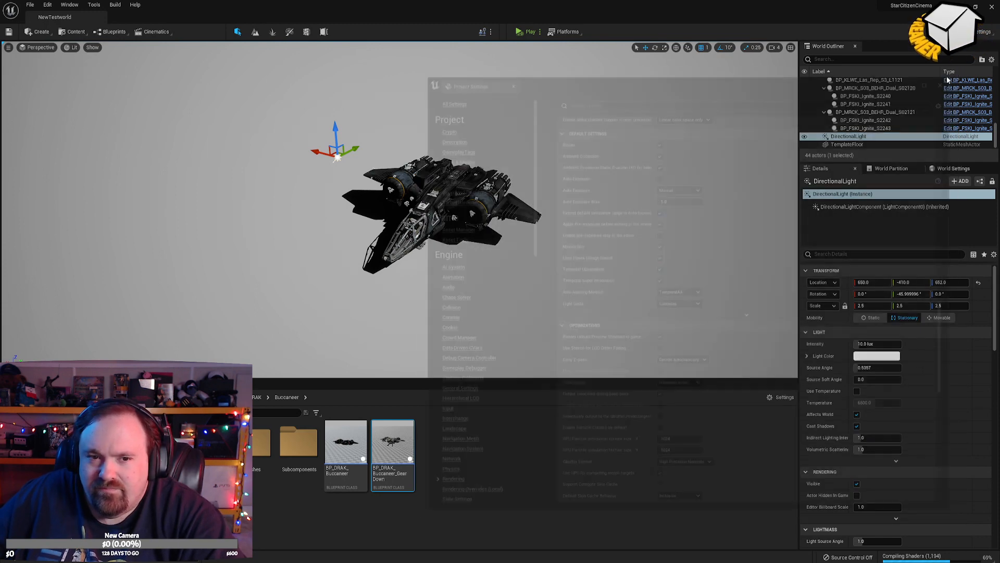
Add a Sun and Sky light actor to the level.
right_click_drag(522, 245, 630, 237)
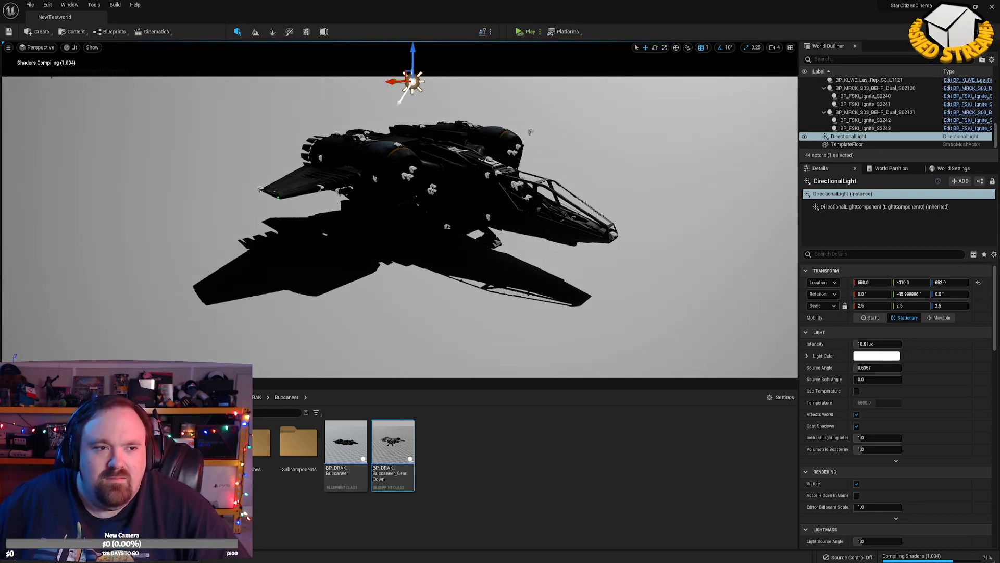
left_click(40, 35)
mouse_move(62, 54)
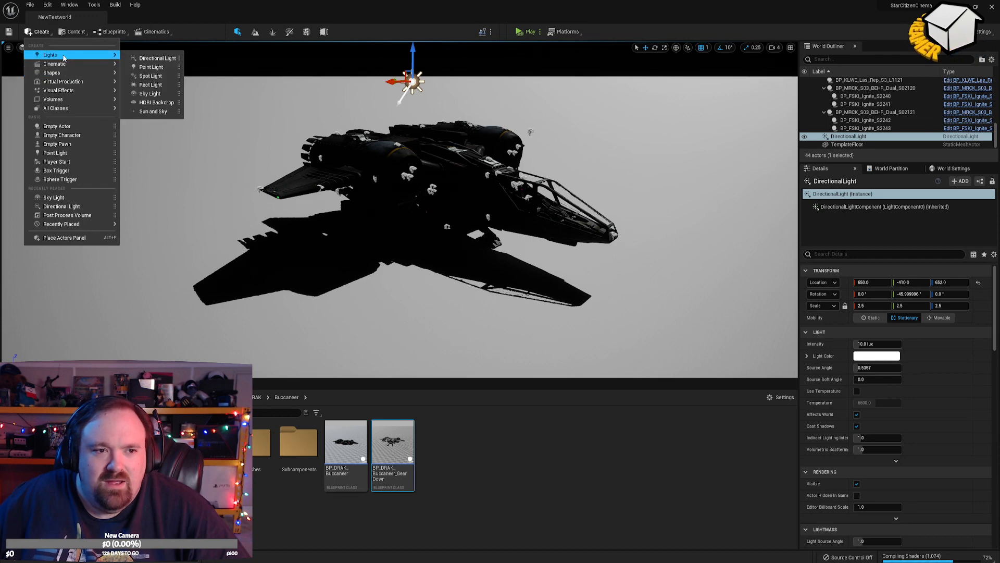
left_click(154, 112)
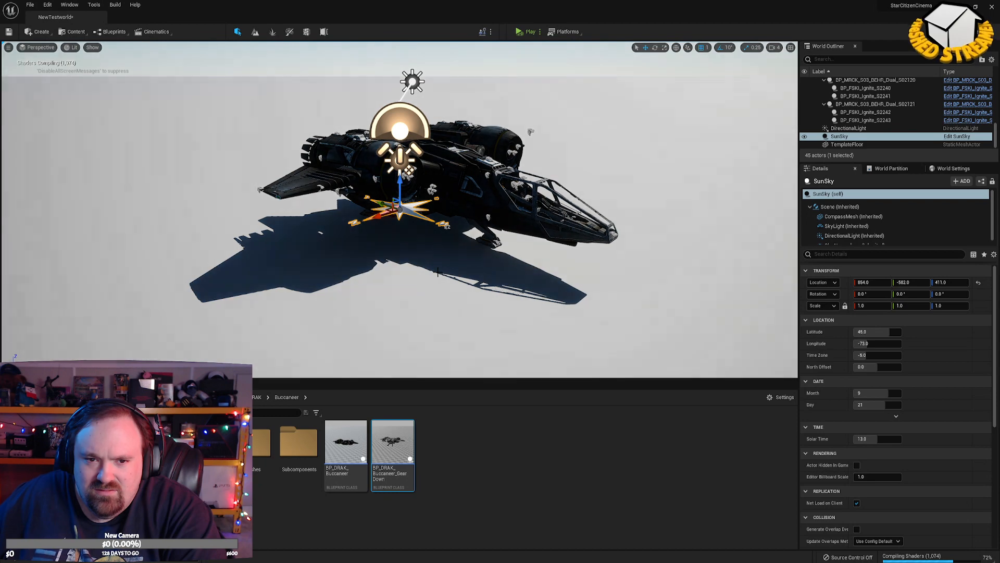
Delete the standalone DirectionalLight and reset the SunSky actor's location to 0, 0, 0.
mouse_move(400, 208)
right_mouse_down()
mouse_move(480, 141)
mouse_move(397, 189)
mouse_move(405, 204)
right_mouse_up()
left_click(391, 111)
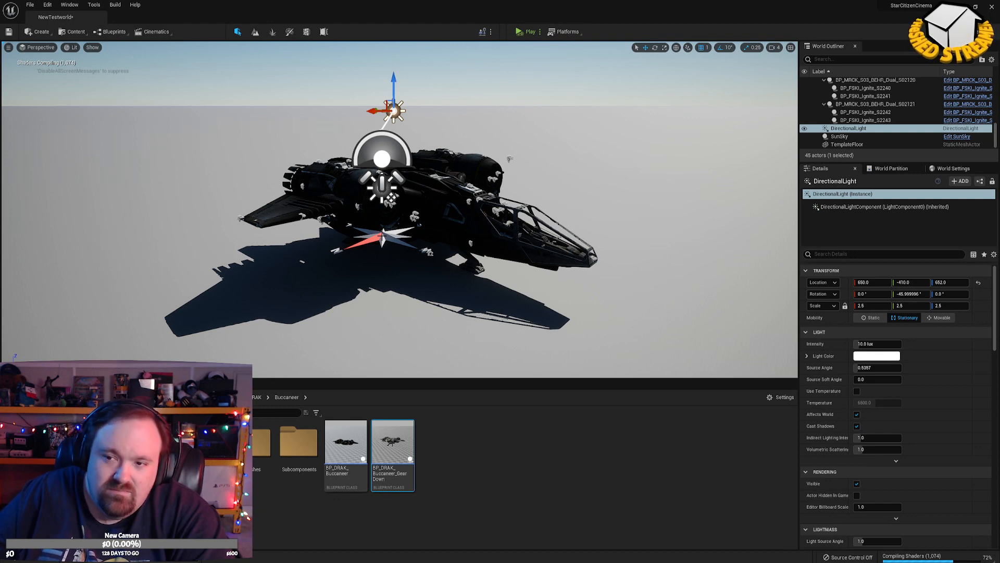
key("Delete")
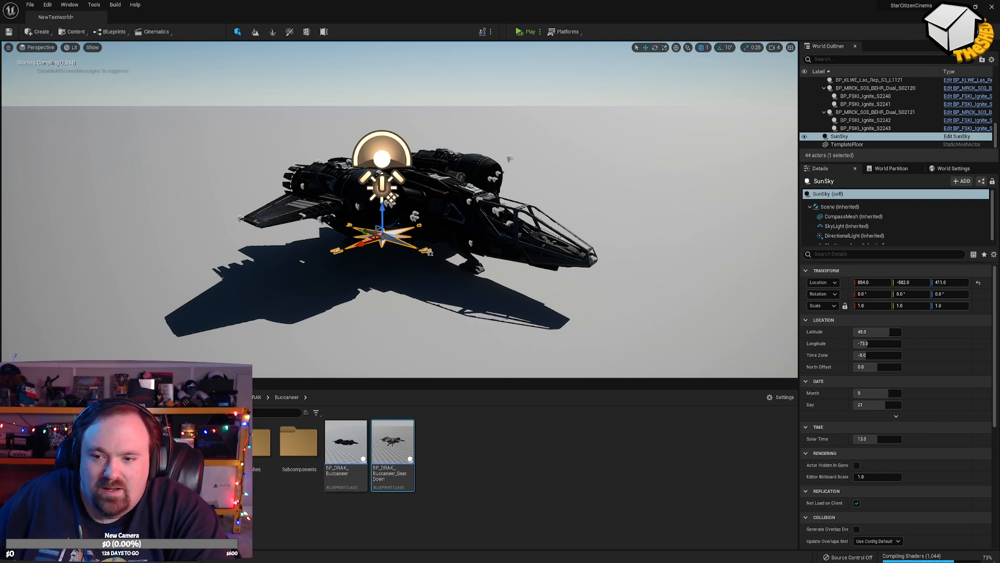
left_click(979, 285)
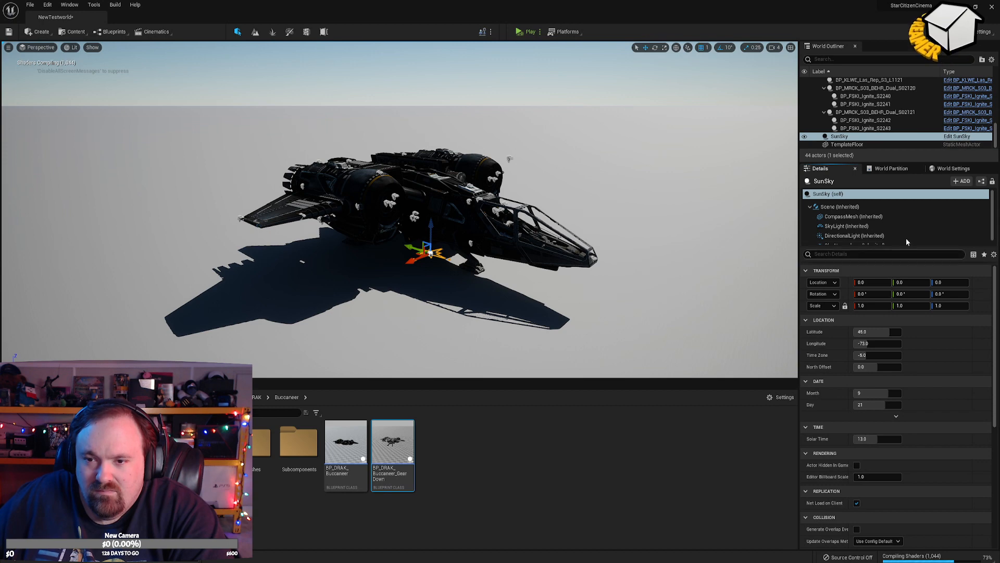
Set the SunSky's time zone to -8 and its longitude to about -116.2.
left_click(877, 358)
type("-8")
key("Return")
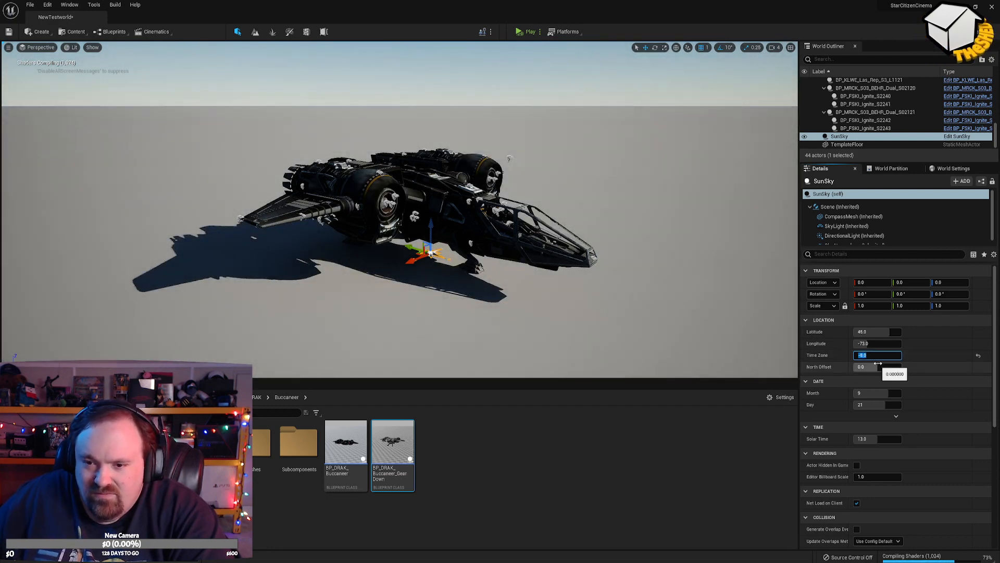
left_click_drag(875, 343, 818, 344)
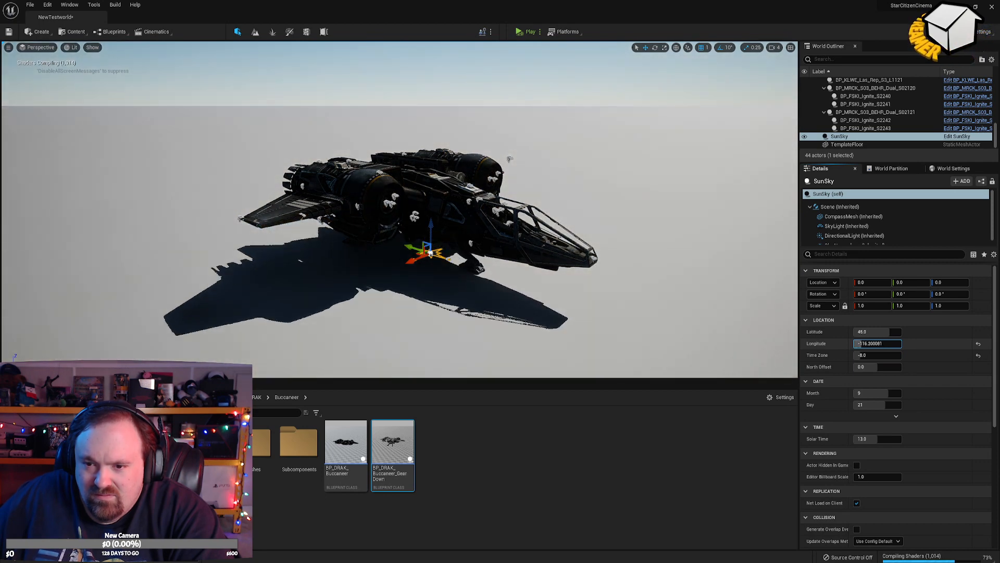
Set the SunSky's date to month 6, day 15, and open its solar time value for editing.
left_click(881, 394)
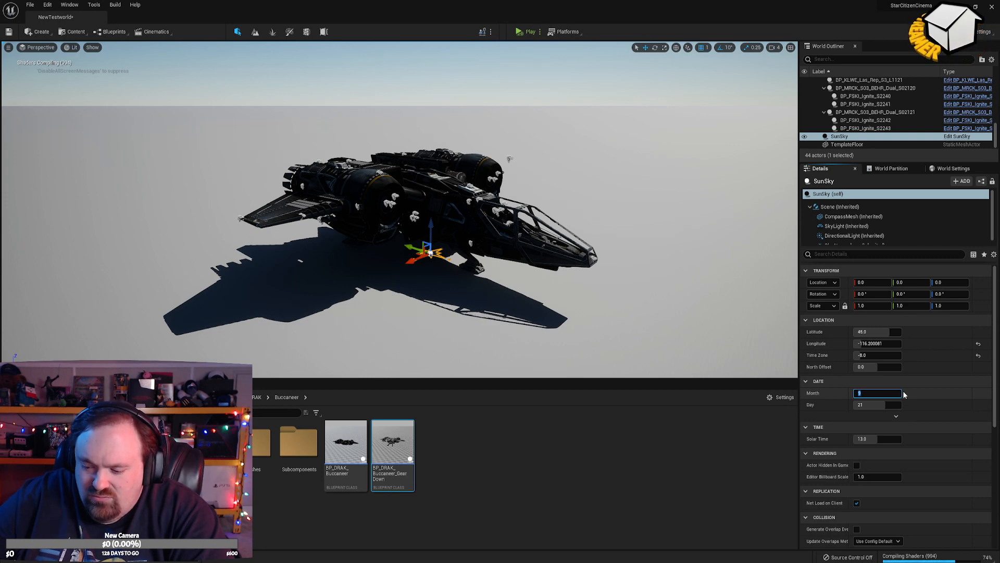
type("6")
key("Return")
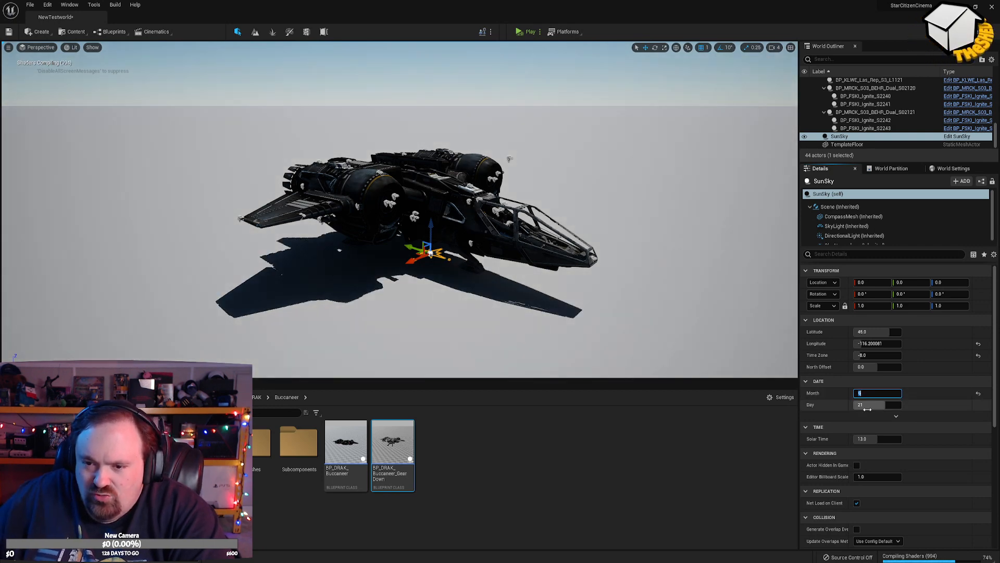
left_click(874, 406)
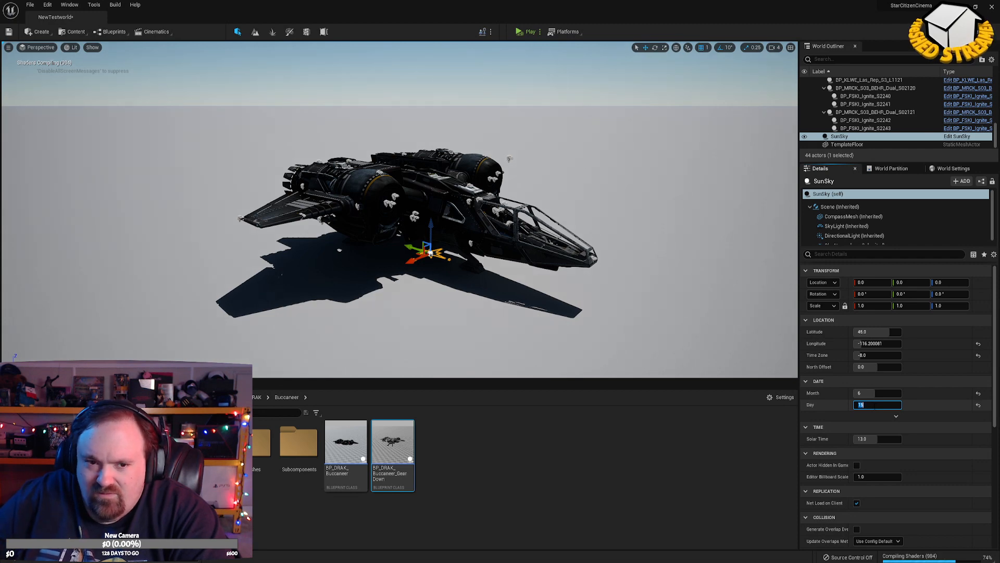
left_click(878, 439)
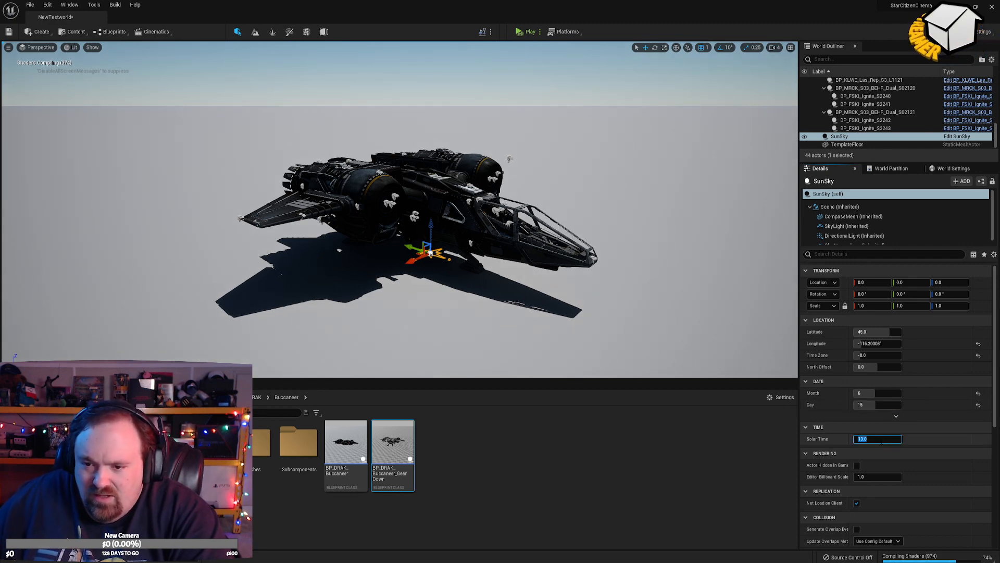
Deselect the SunSky and examine the lighting and shadows around the ship from a lower side view.
right_click_drag(640, 266, 370, 268)
key("w")
key("a")
key("w")
key("d")
key("s")
left_click(618, 249)
key("d")
key("s")
key("d")
key("e")
right_click_drag(399, 209, 398, 178)
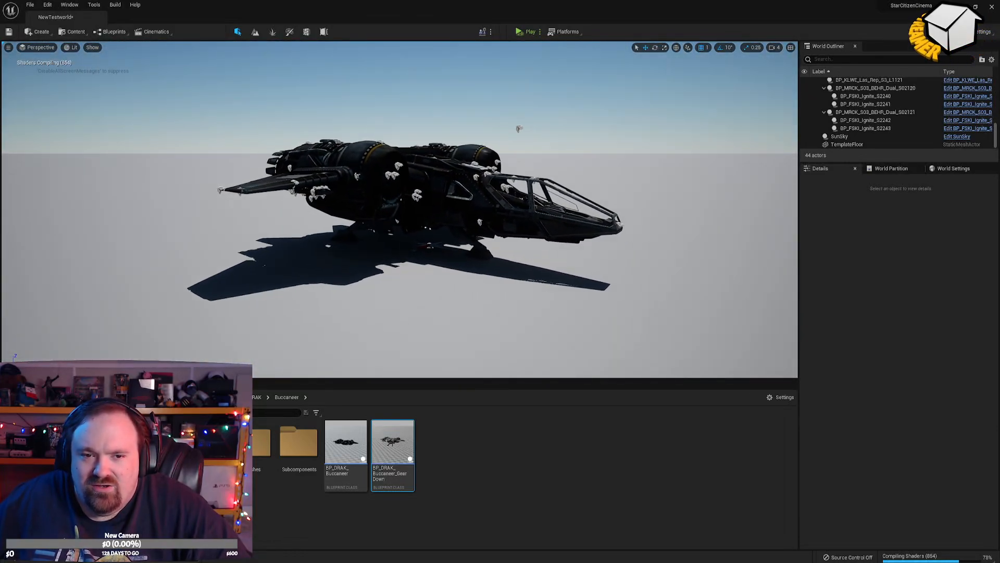
Open the project settings and search them for "post process" to examine the matching rendering options.
left_click(70, 5)
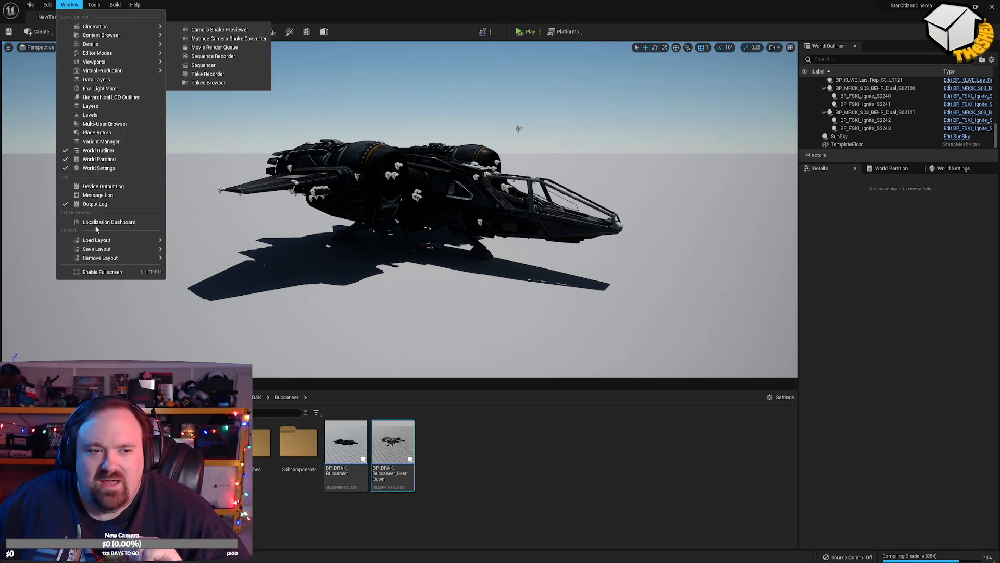
mouse_move(51, 4)
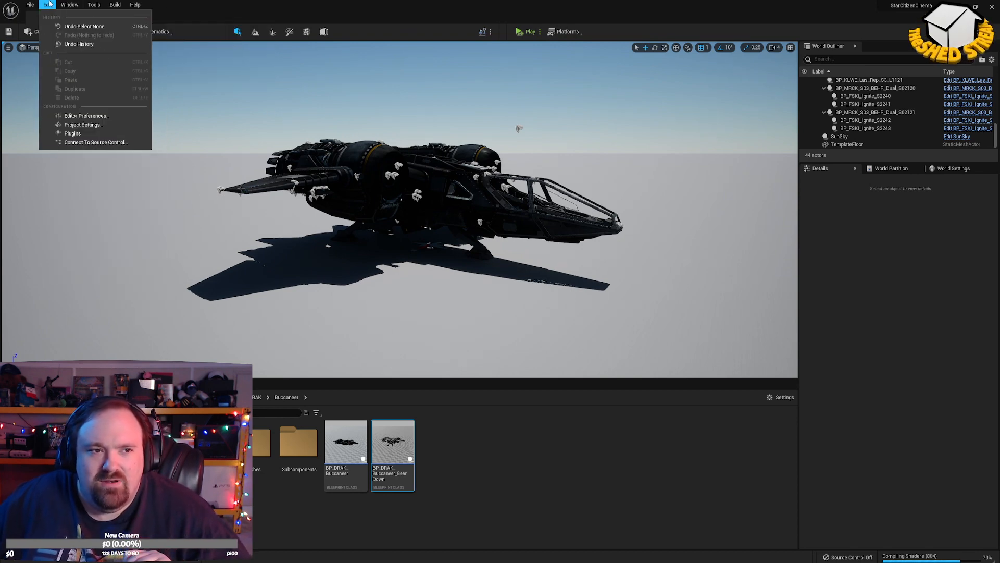
left_click(81, 126)
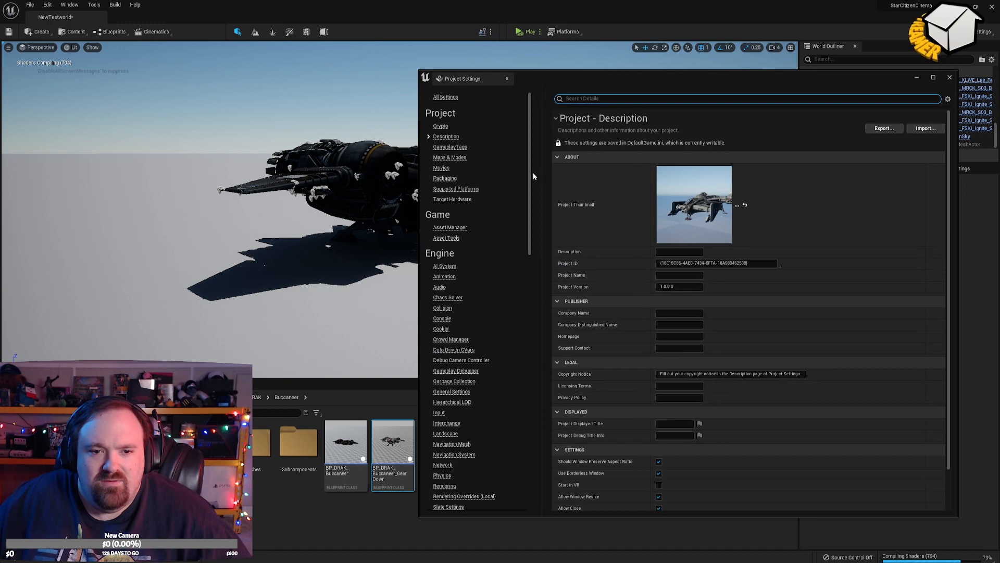
left_click_drag(531, 170, 542, 432)
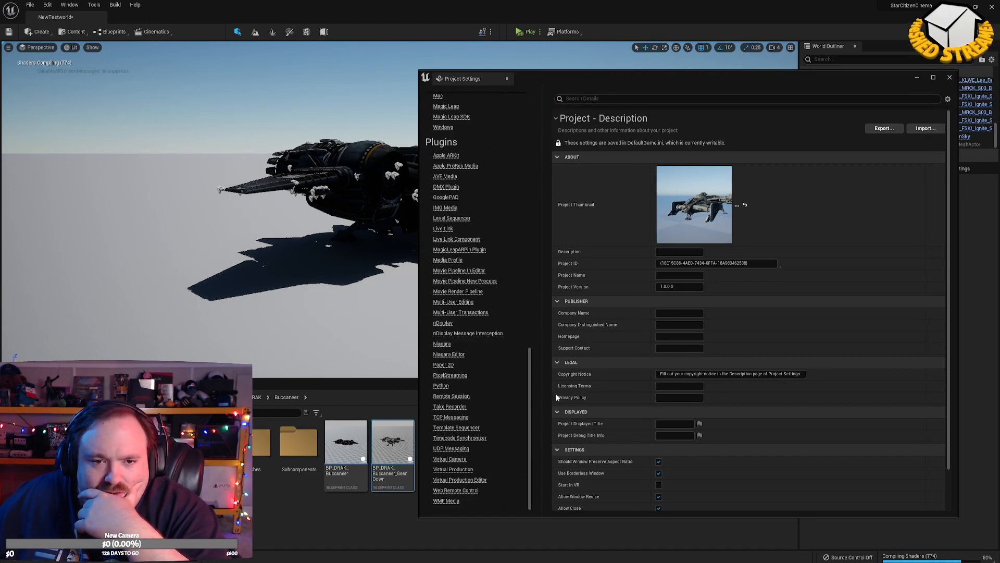
left_click(642, 100)
type("p")
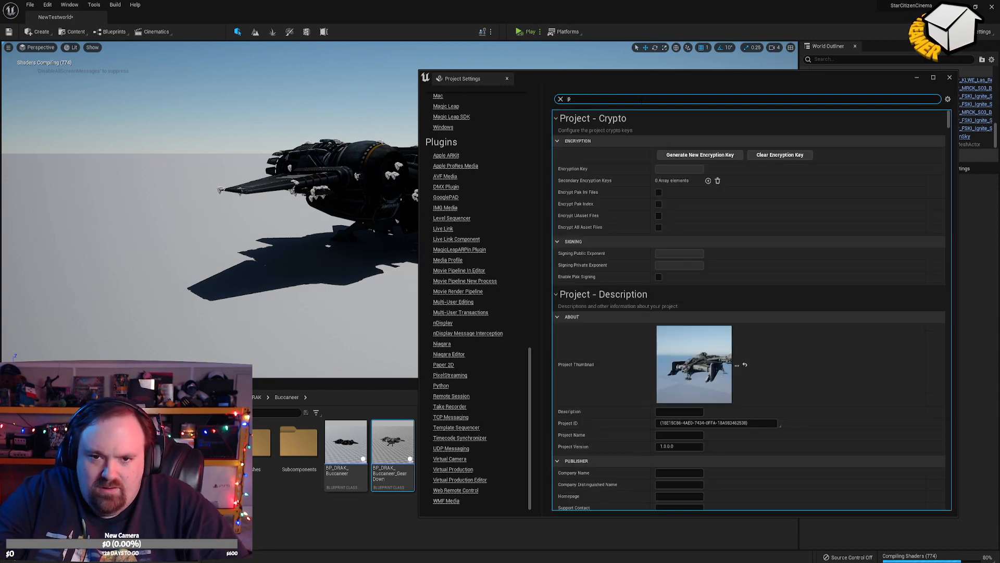
type("ost pro")
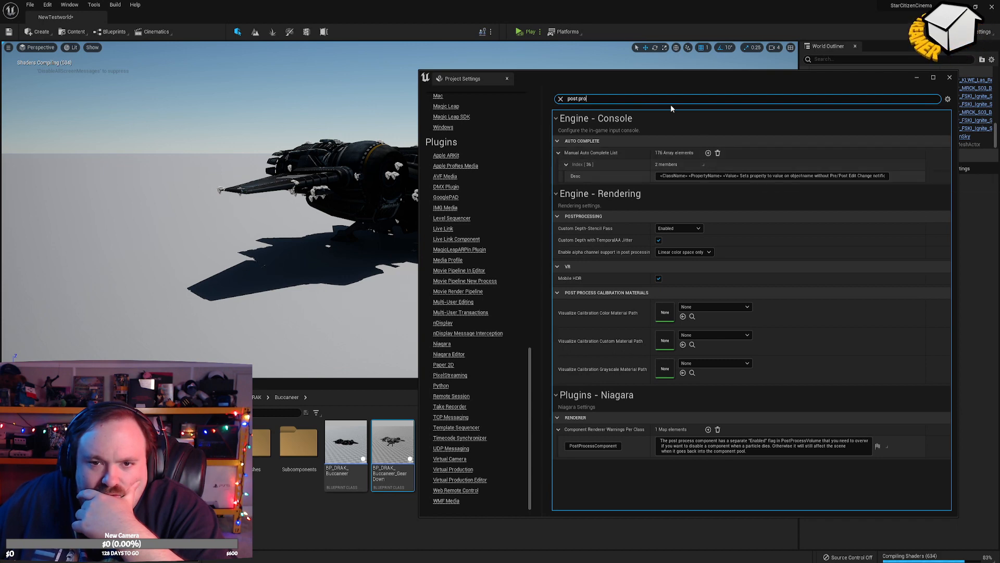
type("c")
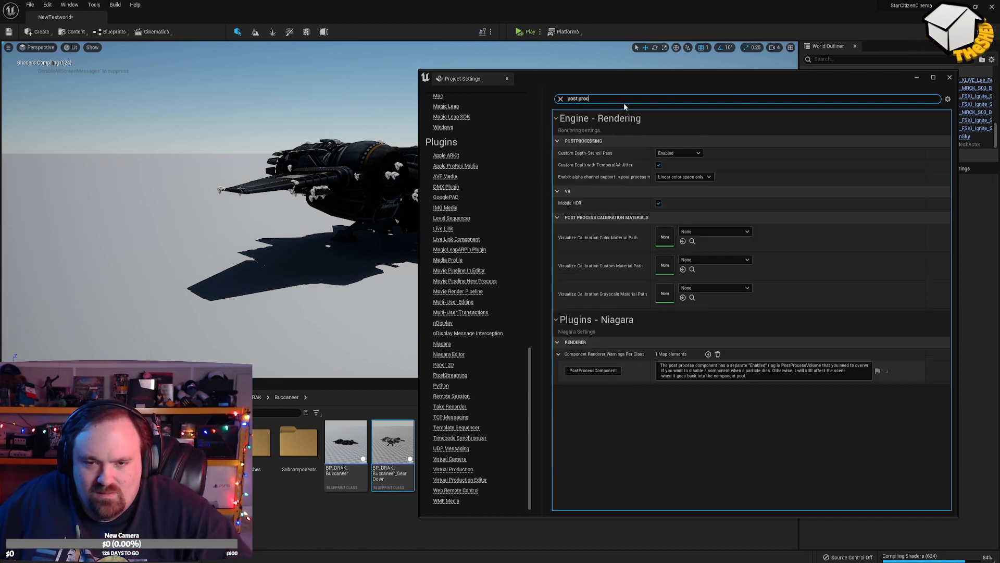
type("ess")
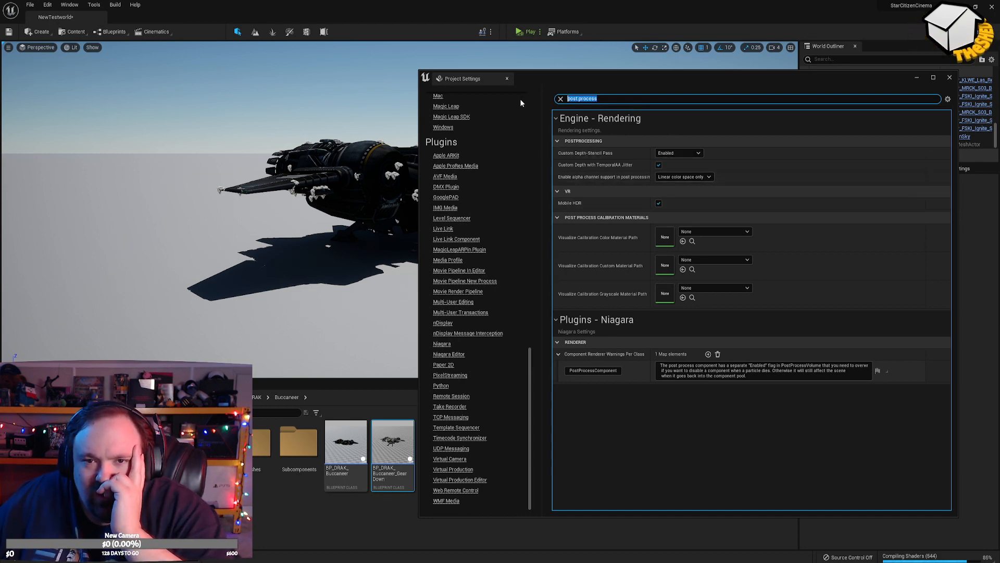
Find the project's Exposure settings, try enabling Auto Exposure, turn it back off, keep the method on Manual, and close the settings.
type("Expo")
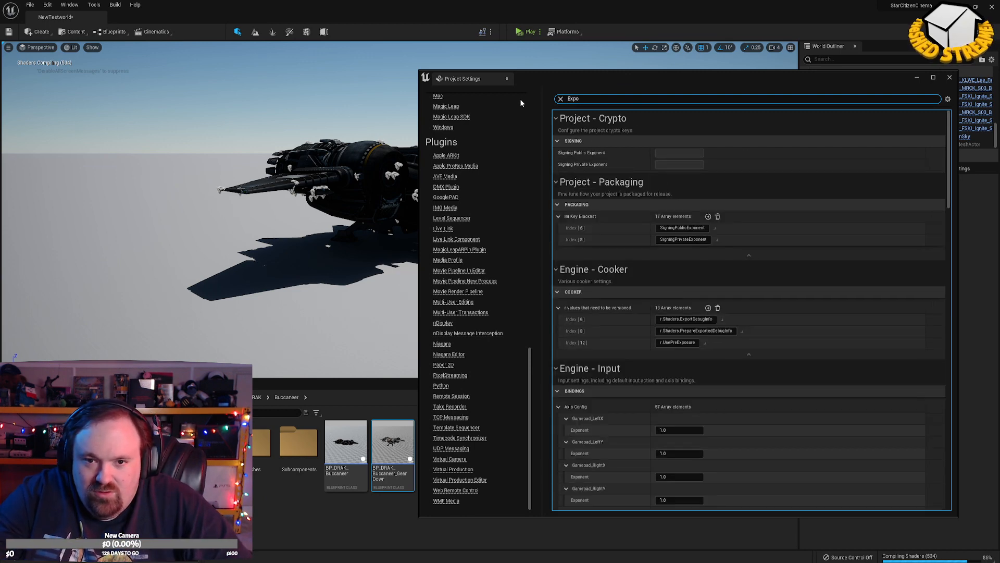
type("sure")
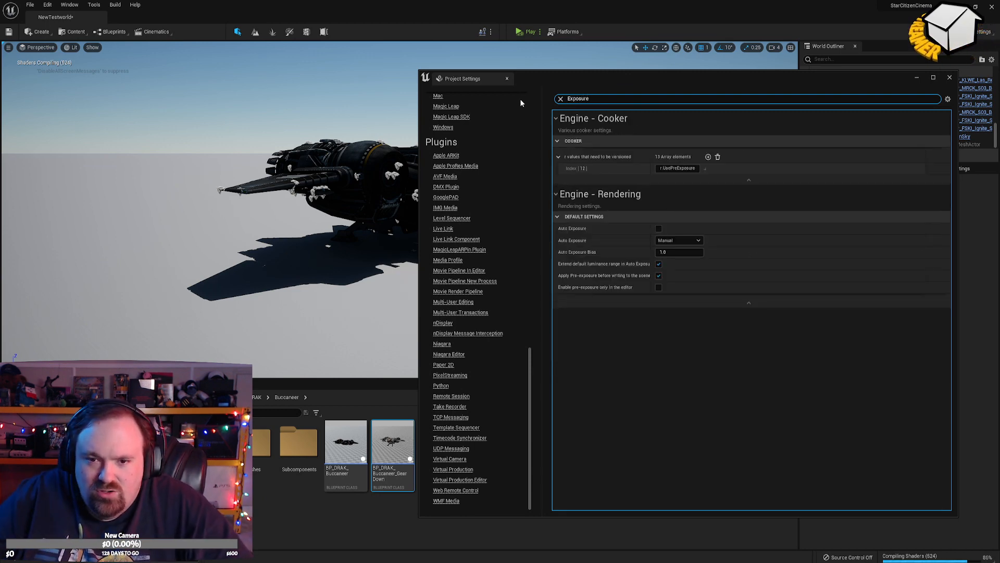
left_click(659, 229)
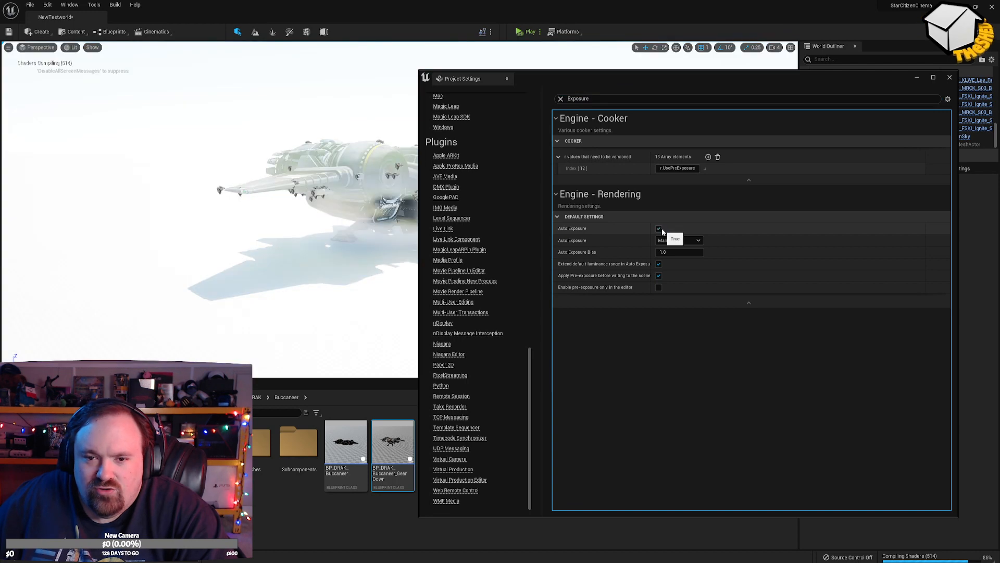
left_click(659, 229)
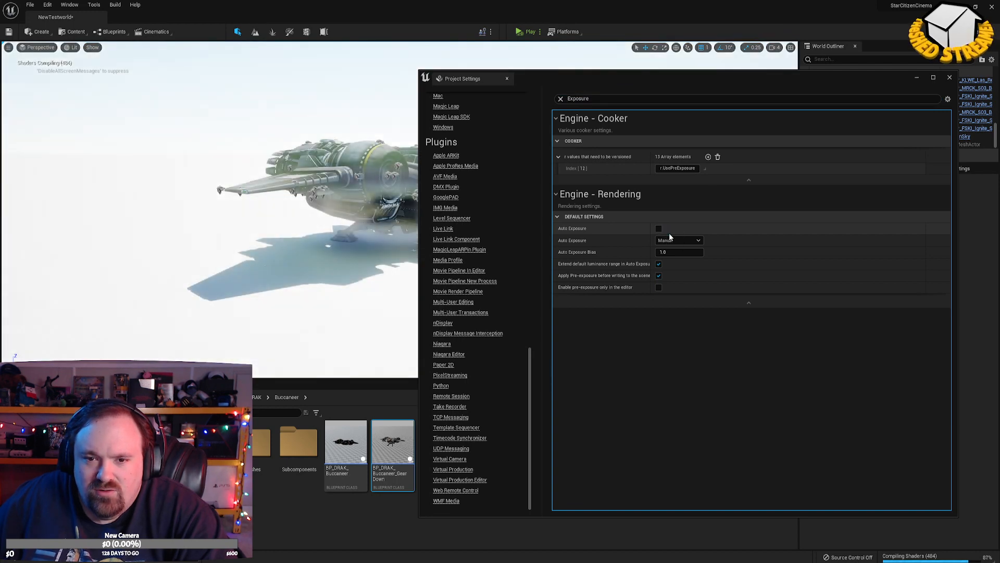
left_click(683, 240)
left_click(677, 264)
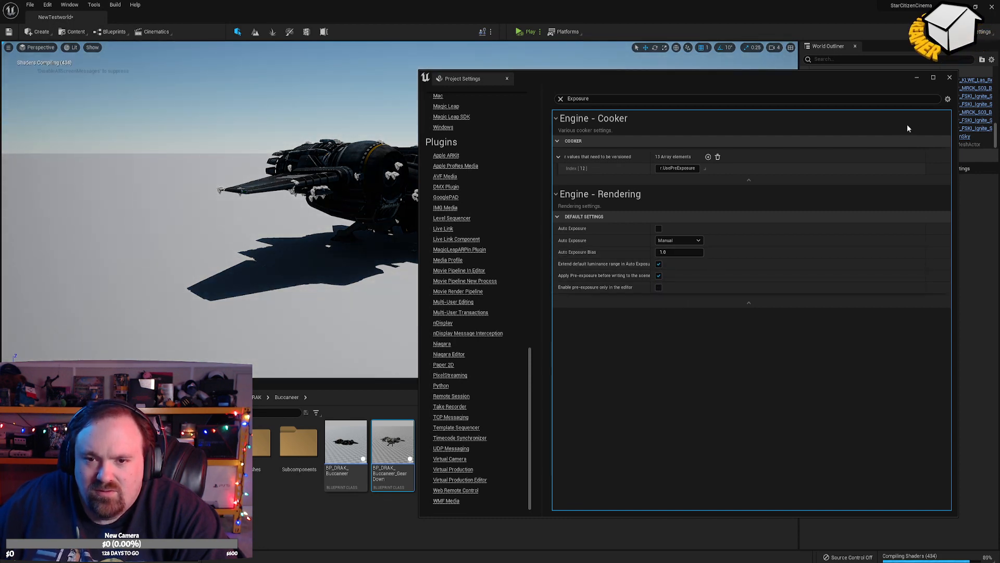
left_click(949, 78)
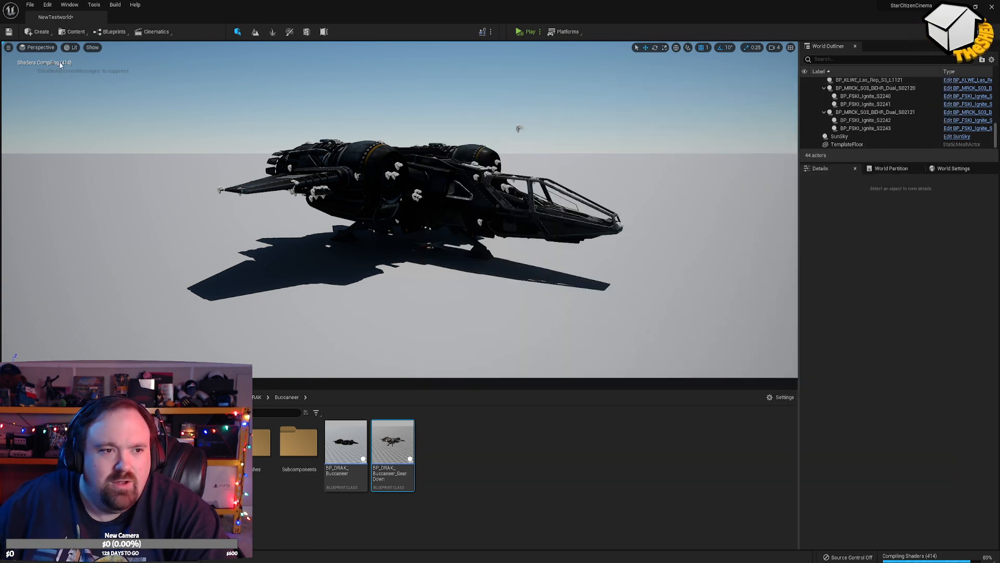
Add a Post Process Volume to the level and enable its Infinite Extent (Unbound) option.
left_click(39, 32)
mouse_move(73, 233)
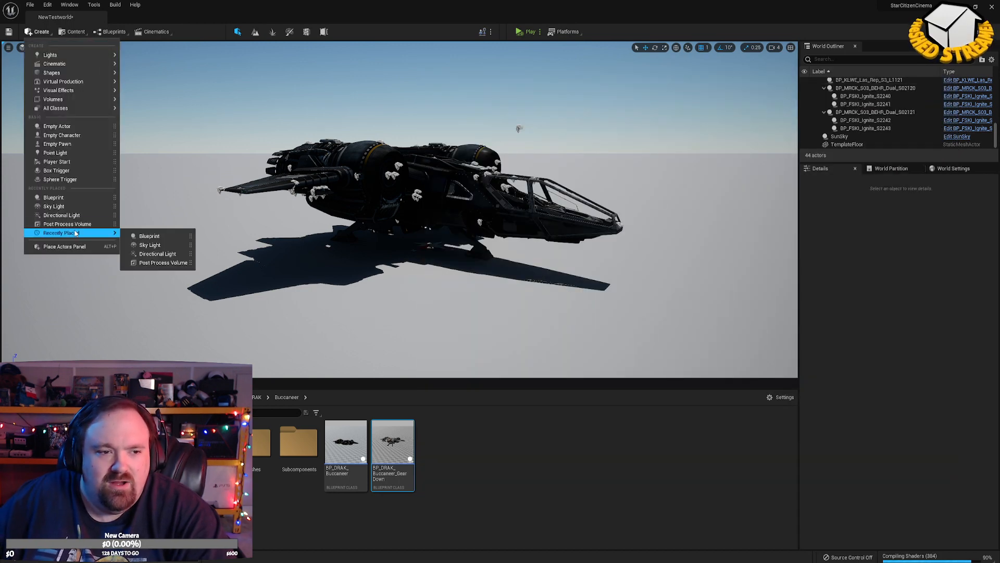
left_click(76, 224)
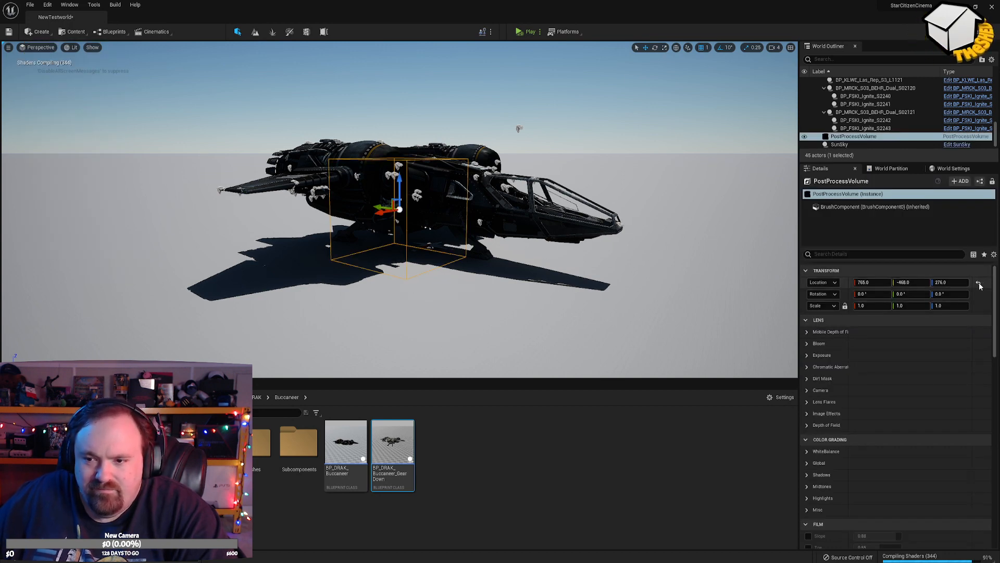
scroll(854, 423, "down", 15)
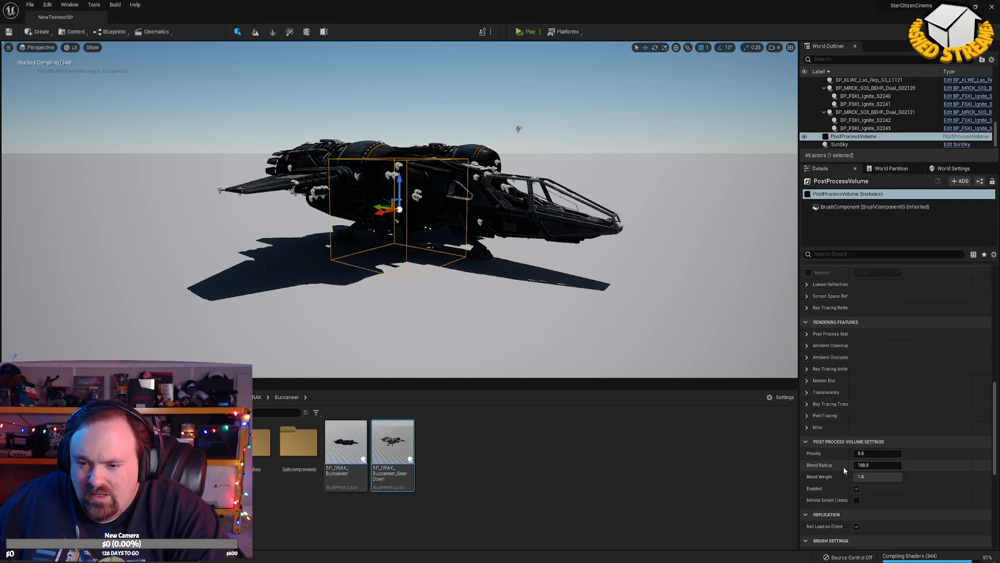
scroll(843, 467, "down", 5)
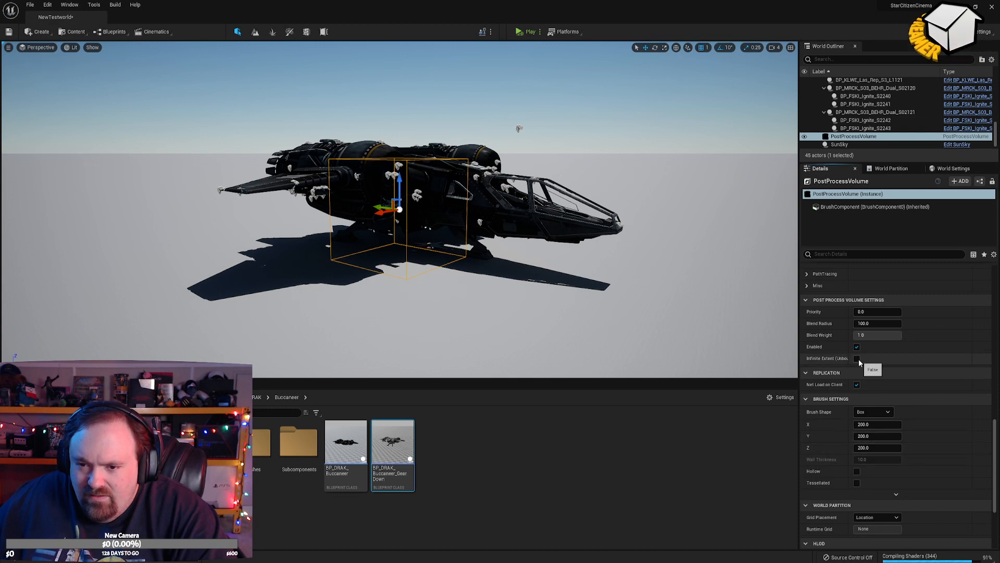
scroll(942, 408, "up", 10)
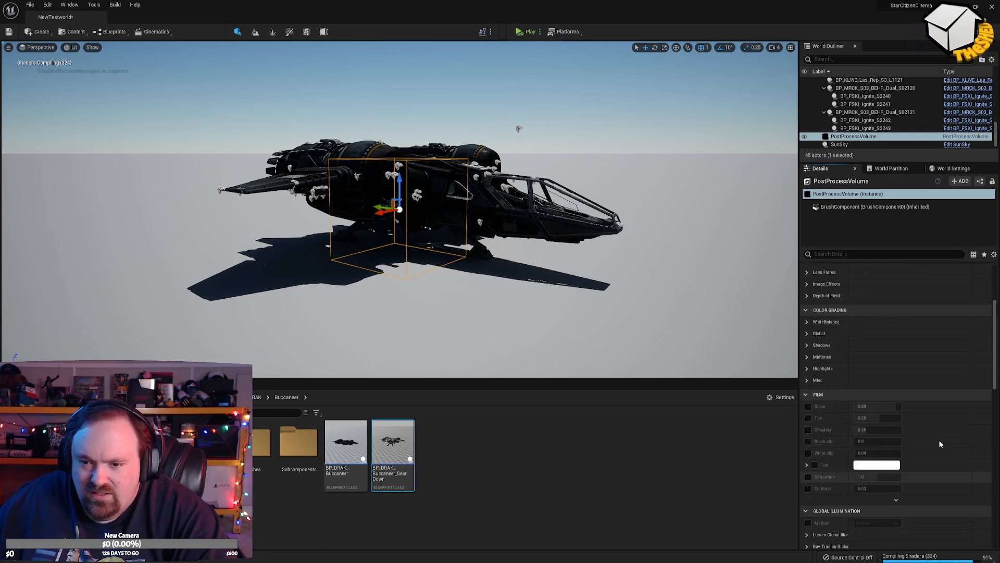
scroll(938, 442, "up", 4)
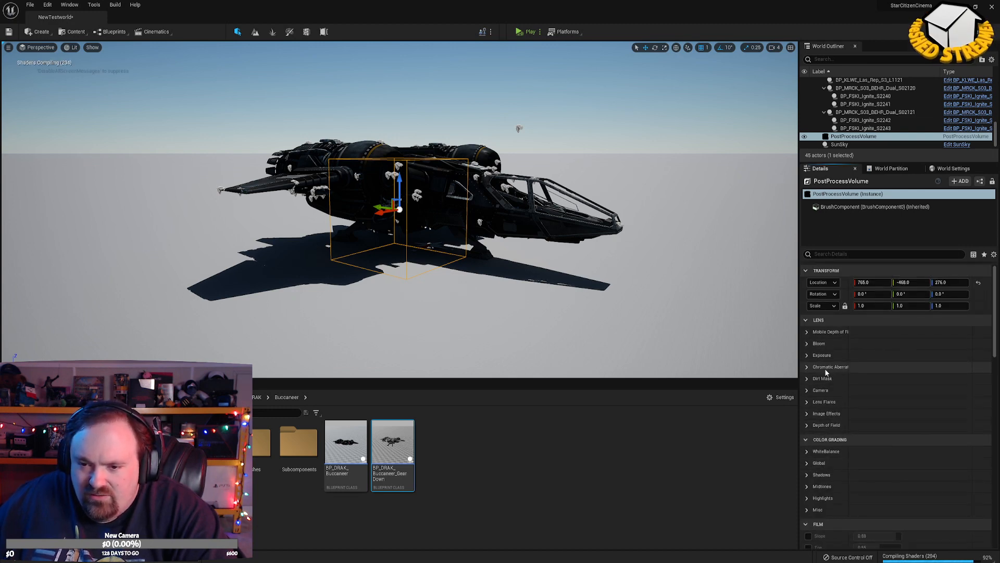
Override the volume's exposure Metering Mode with Manual and enable its Min EV100 and Max EV100 overrides.
left_click(807, 356)
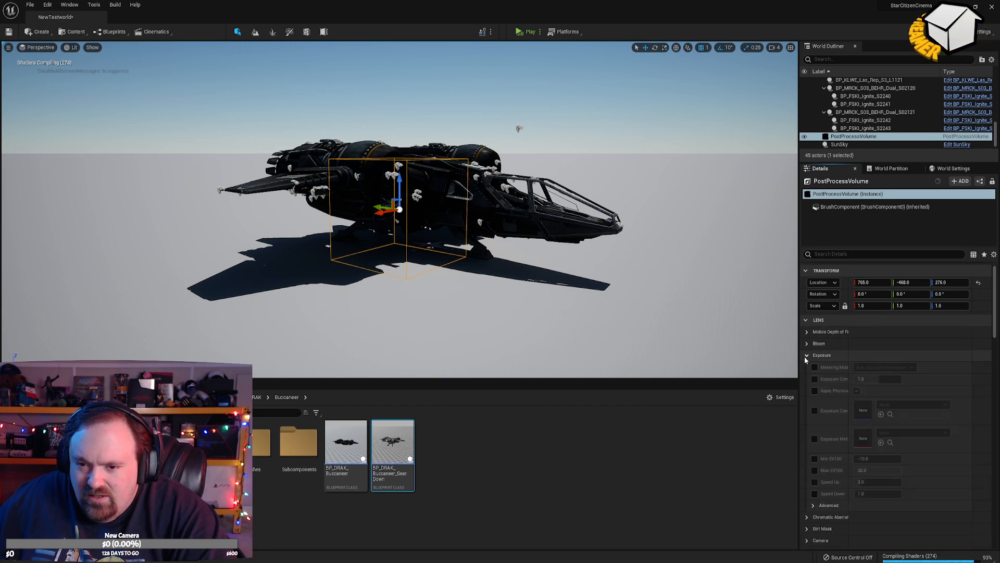
left_click(814, 367)
left_click(884, 367)
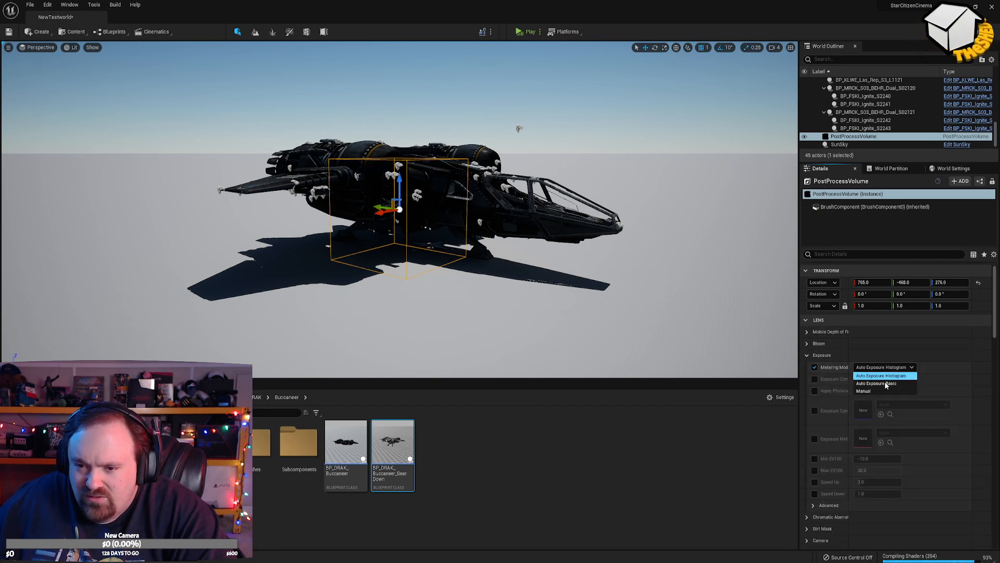
left_click(876, 390)
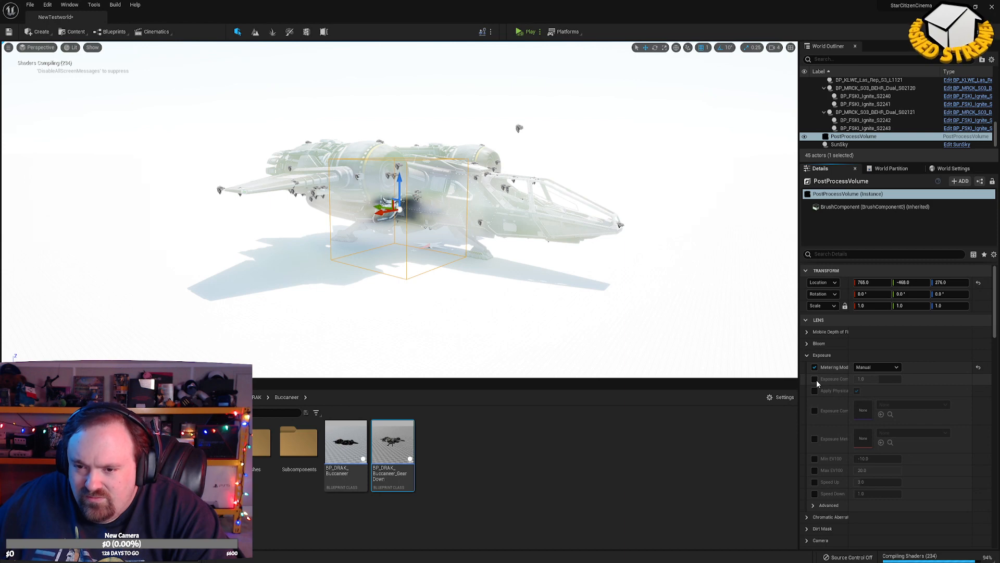
left_click(814, 470)
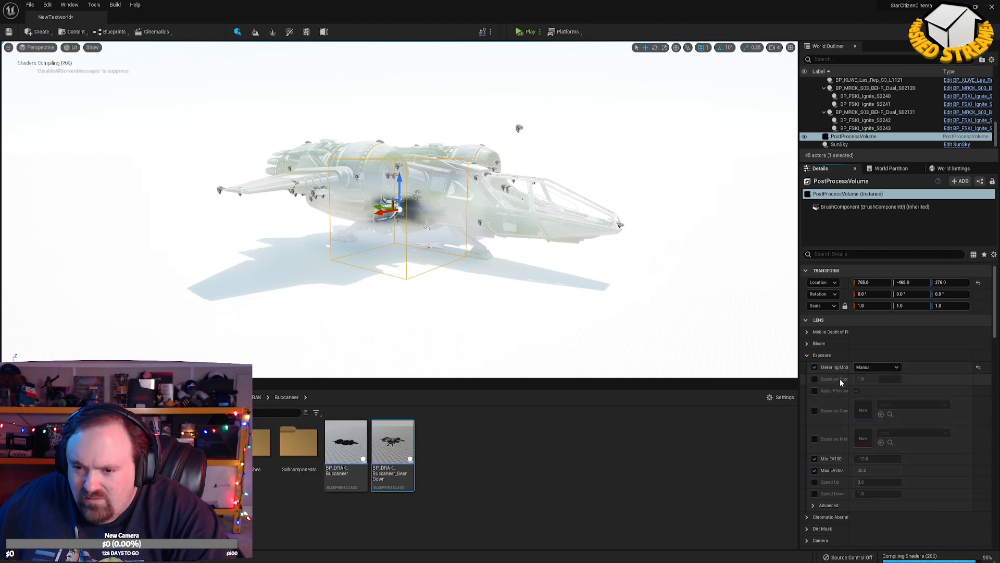
Try Auto Exposure Basic as the metering mode, and settle on Auto Exposure Histogram.
left_click(877, 367)
left_click(877, 384)
left_click(880, 367)
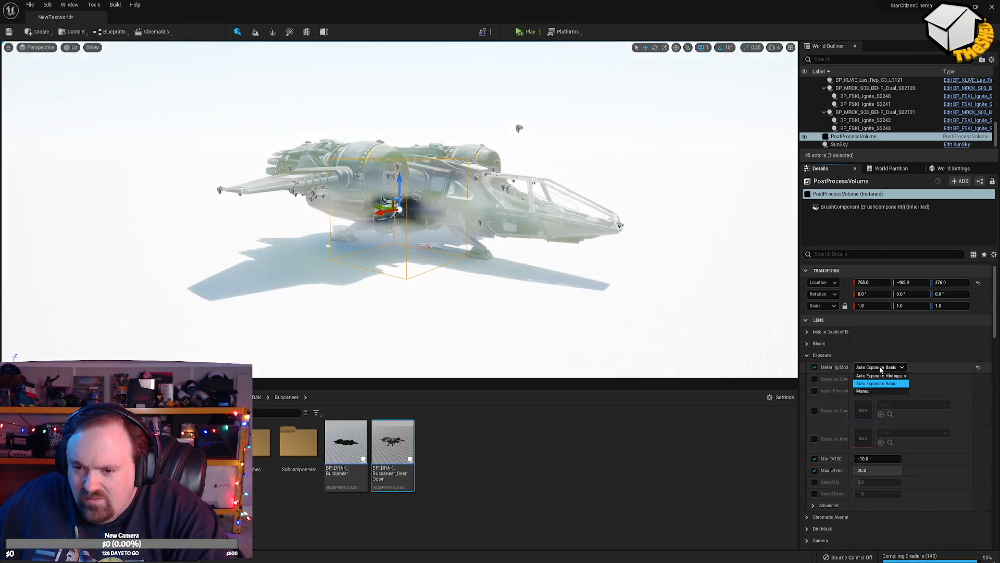
left_click(879, 376)
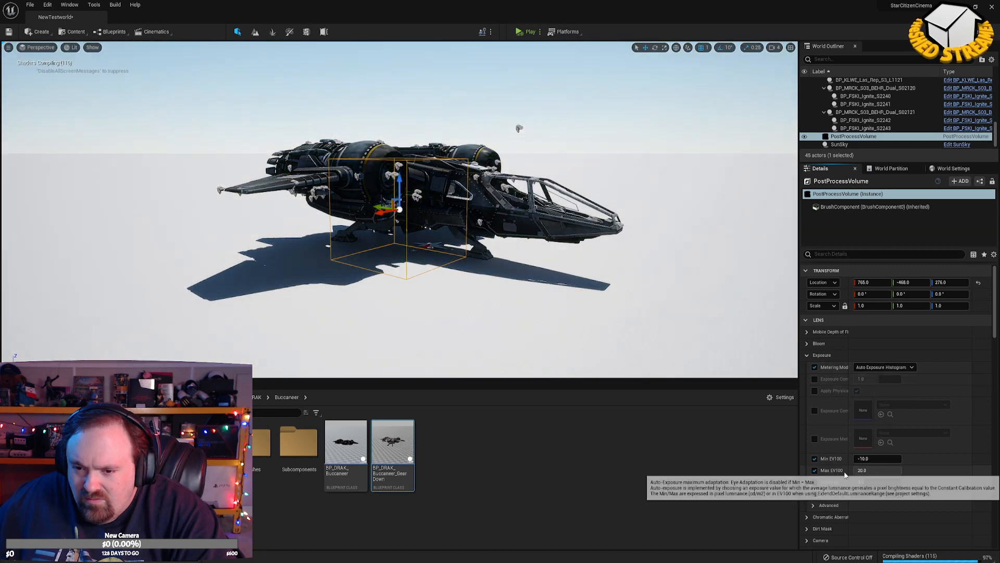
Lower the volume's Max EV100 as a test, and set both Min EV100 and Max EV100 to 20.
left_click_drag(875, 470, 865, 470)
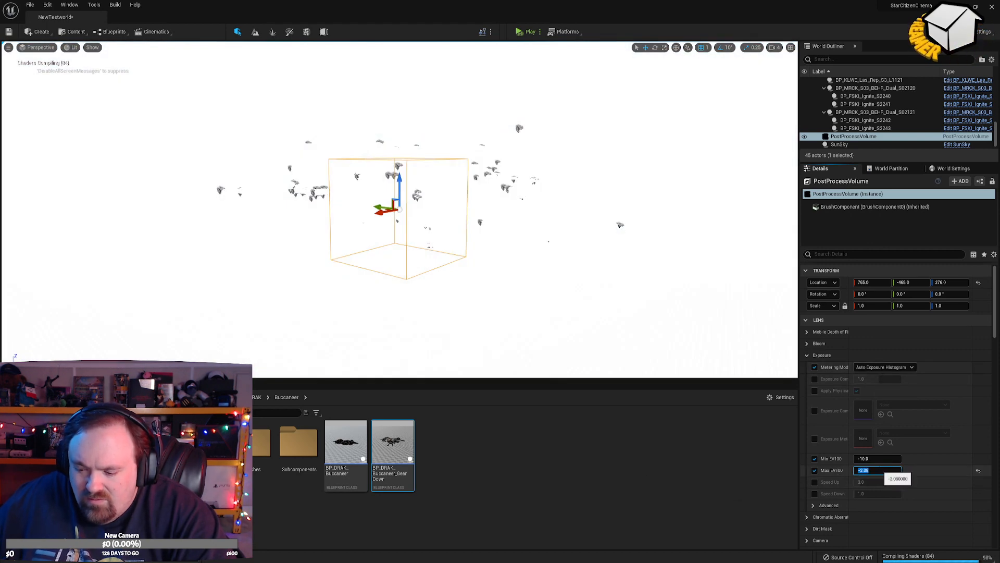
left_click(881, 459)
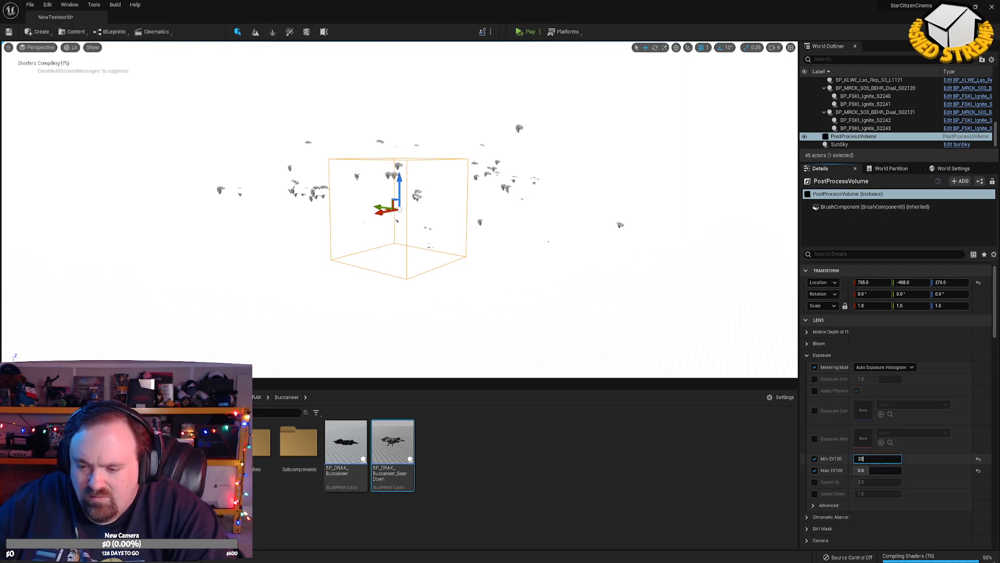
left_click(877, 470)
type("20")
key("Return")
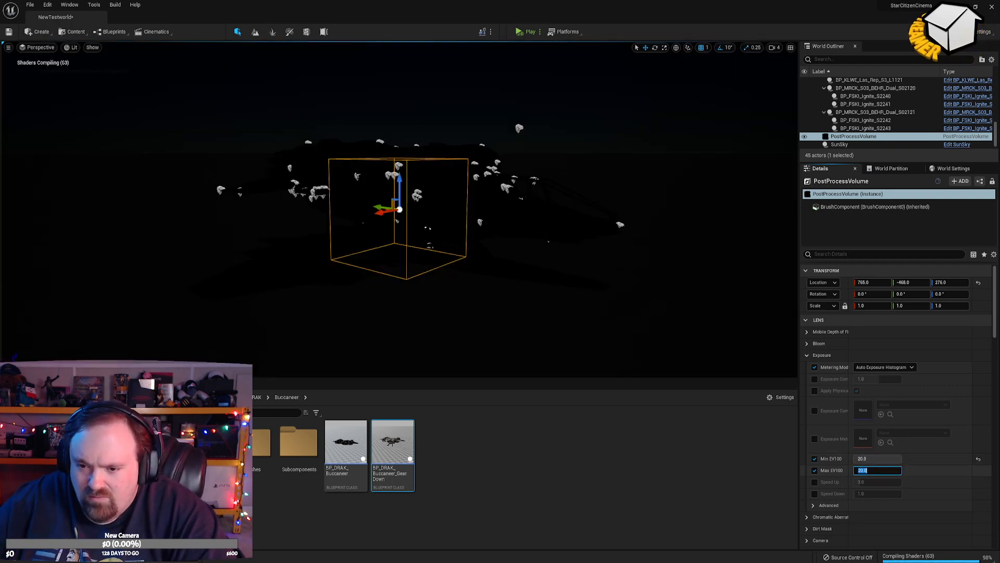
Set the volume's Min EV100 and Max EV100 to 10, and raise Max EV100 to 12.
left_click(882, 459)
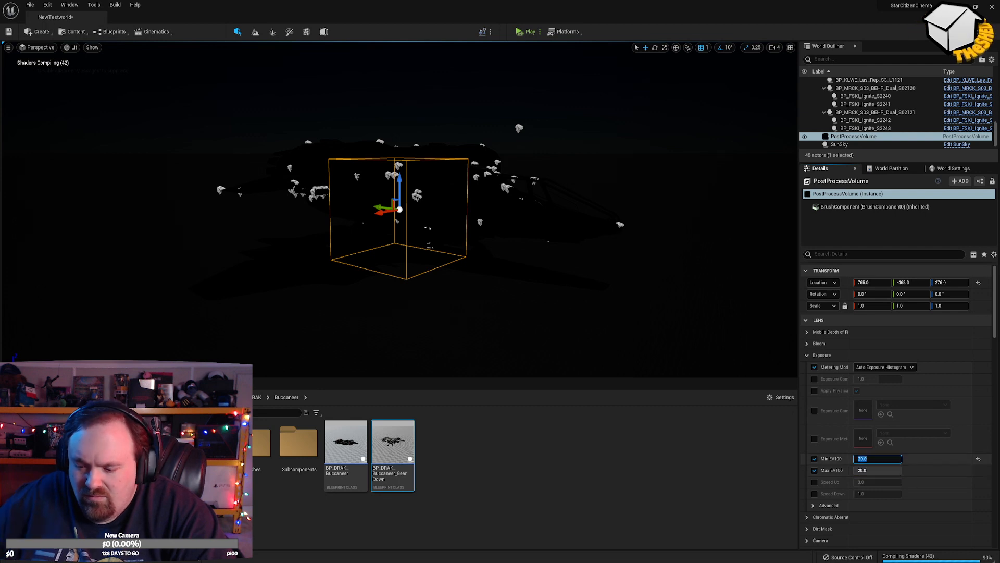
left_click(891, 470)
type("1")
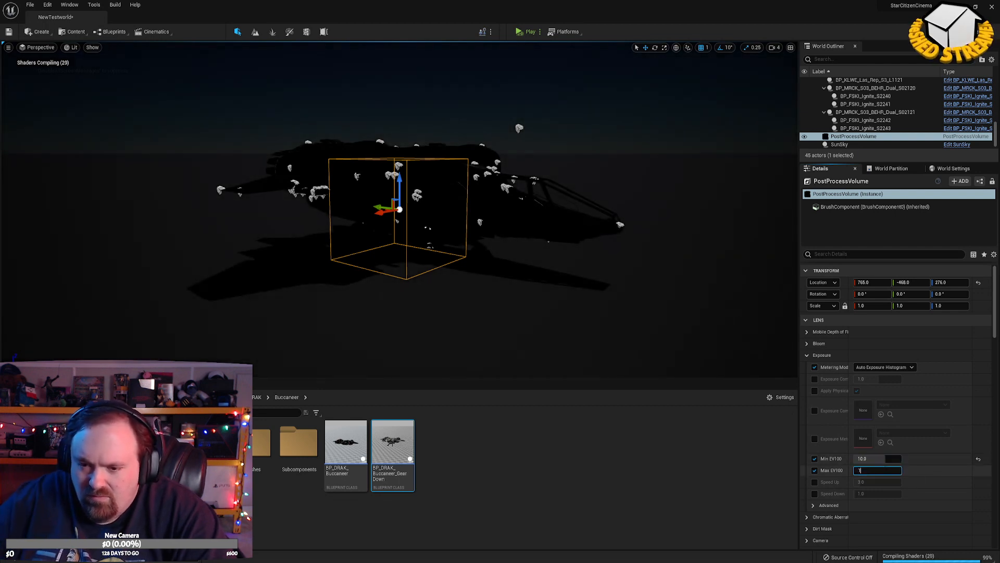
type("0")
key("Return")
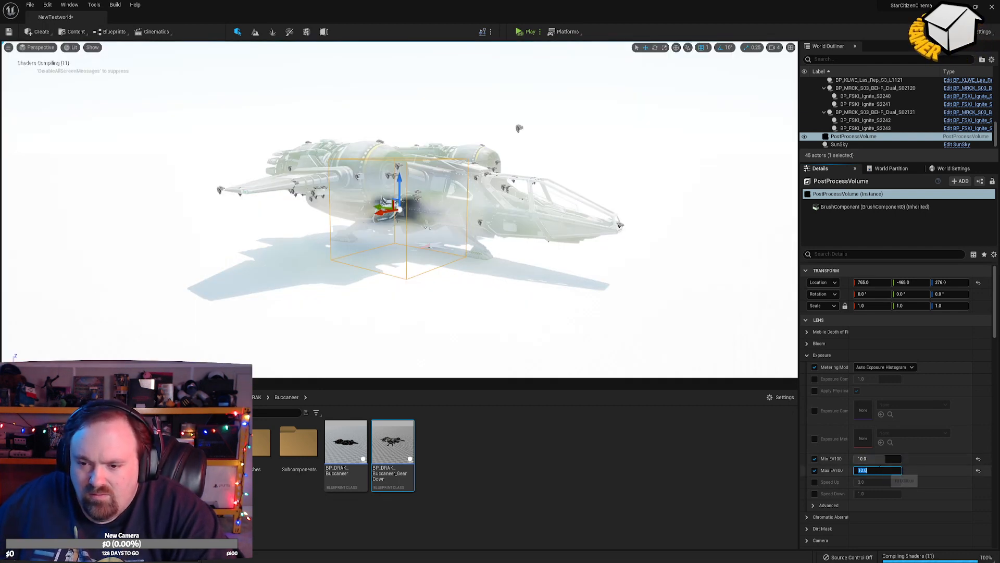
key("Return")
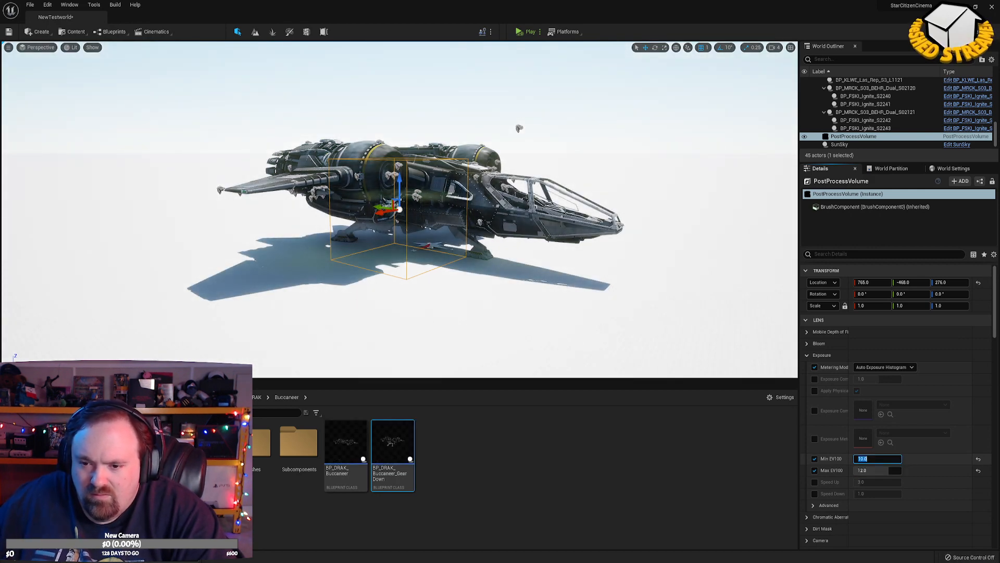
Set the volume's Min EV100 to 12, try Max EV100 at 15, and settle on 12.5.
left_click(882, 471)
type("15")
key("Return")
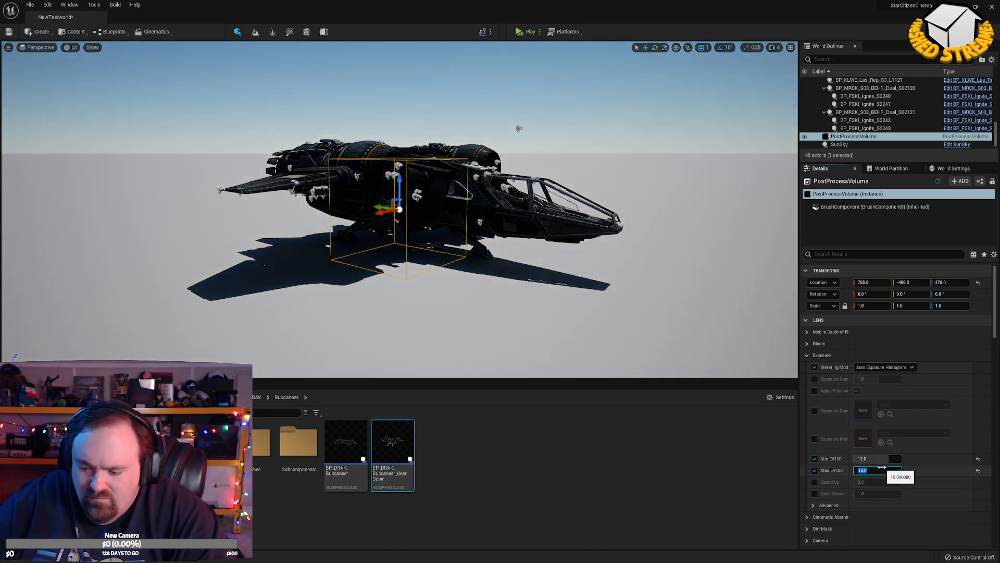
type("12.5")
key("Return")
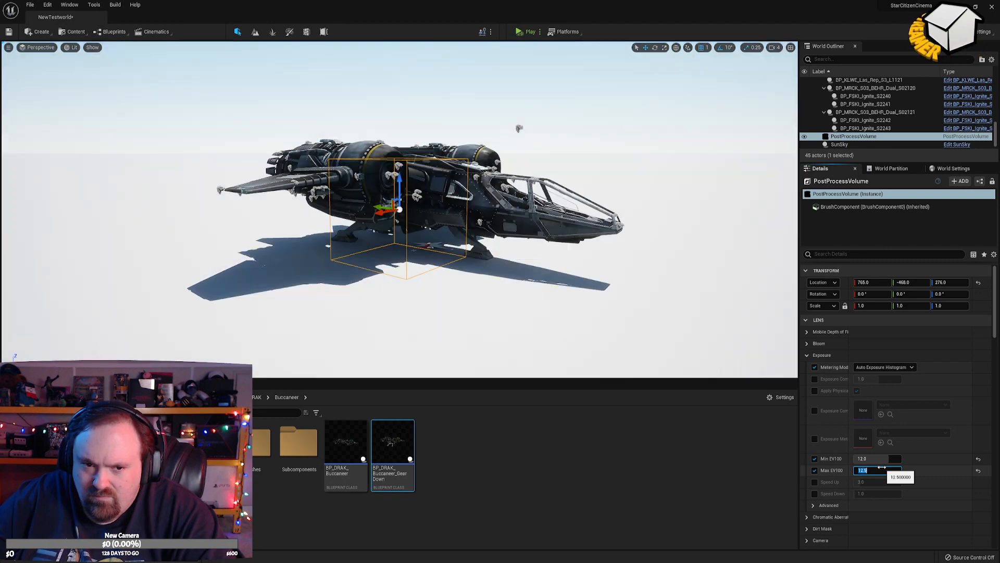
Set the volume's Min EV100 to 12.5 and check the Buccaneer's lighting up close.
left_click(880, 459)
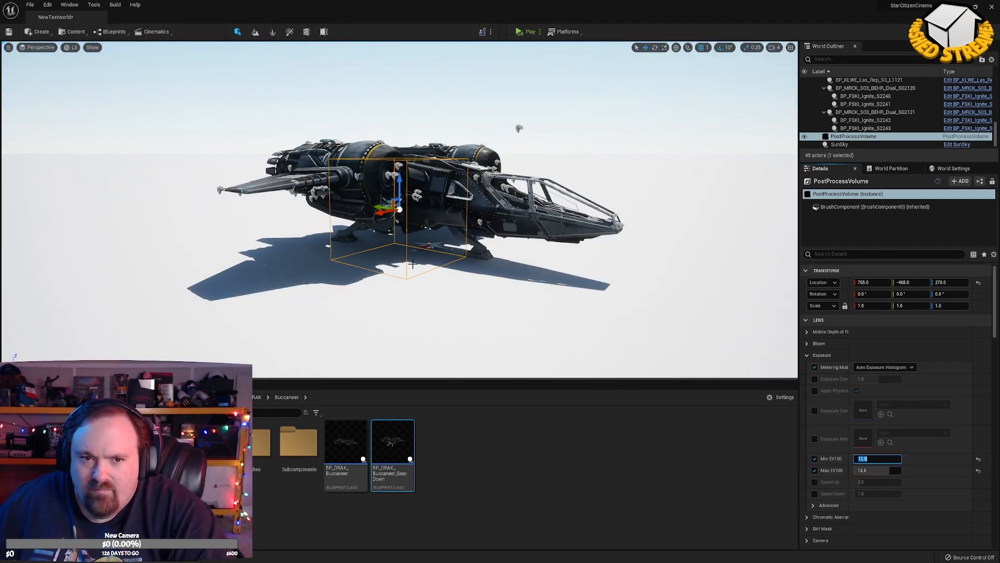
right_click_drag(414, 208, 433, 196)
key("w")
key("w")
key("a")
key("s")
key("w")
key("e")
key("s")
key("a")
key("w")
key("s")
Examine how the ship and its shadows are exposed from the front and around the cockpit.
right_click_drag(436, 299, 404, 346)
key("d")
key("w")
key("d")
key("s")
key("s")
key("w")
key("d")
key("e")
key("a")
key("a")
key("q")
key("w")
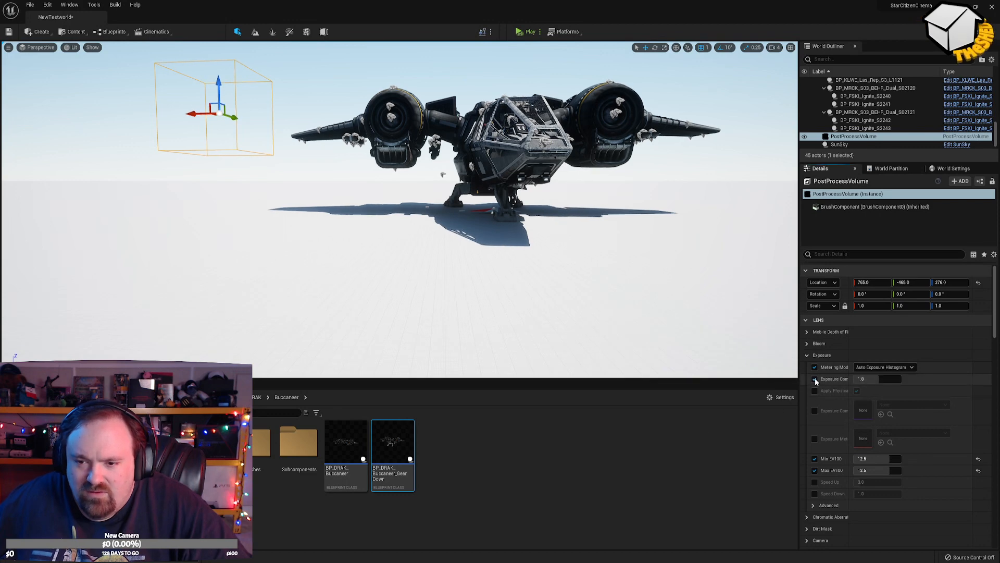
Enable Exposure Compensation on the volume, try it at 0, and settle on 1.
type("0")
key("Return")
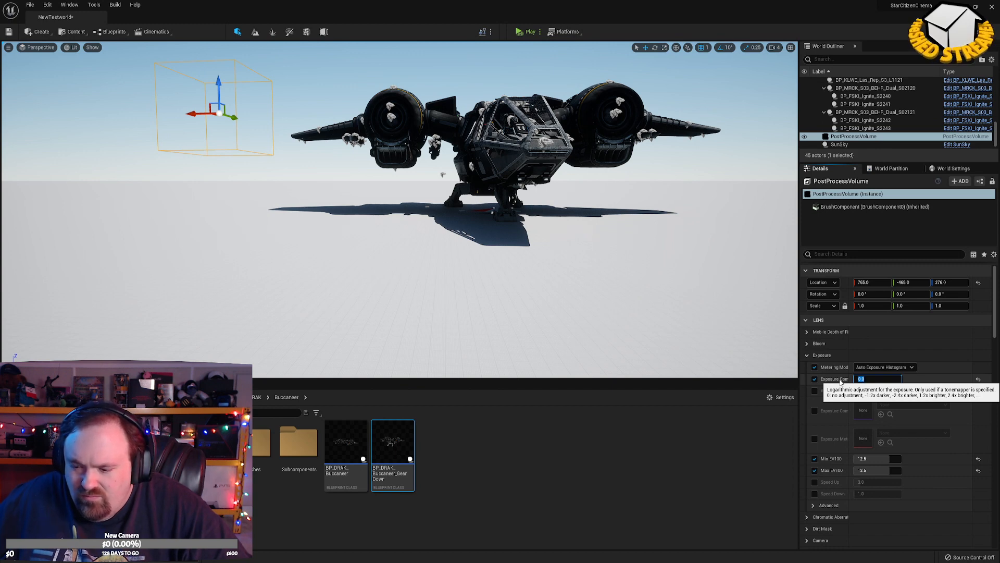
type("1")
key("Return")
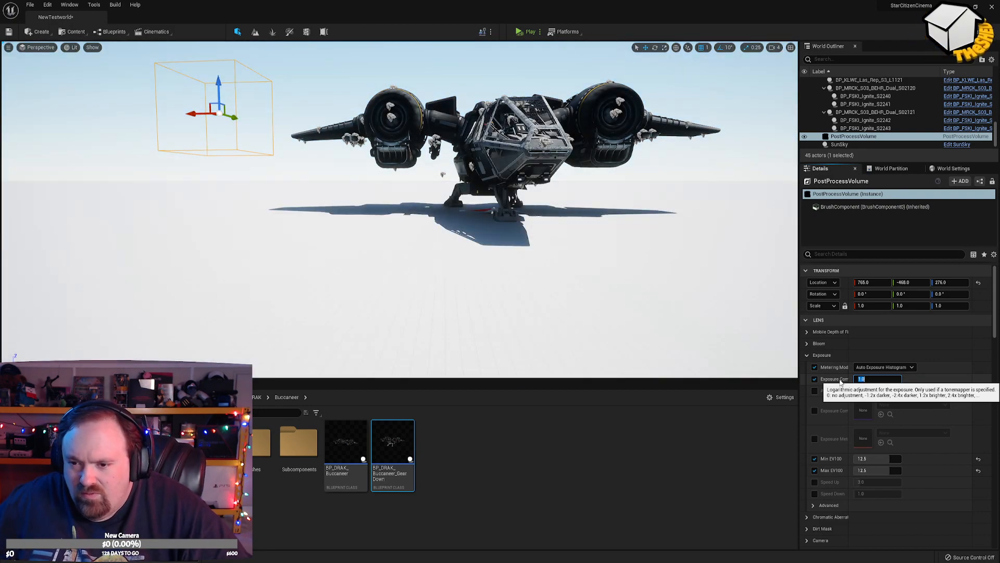
Fly around the Buccaneer to check its exposure against the sky and floor from several angles.
key("a")
right_click_drag(598, 261, 760, 270)
key("w")
key("w")
key("d")
key("s")
key("g")
key("d")
key("w")
key("a")
key("s")
key("e")
key("s")
key("g")
key("s")
mouse_move(584, 245)
right_mouse_down()
mouse_move(568, 244)
mouse_move(572, 268)
mouse_move(569, 248)
right_mouse_up()
key("e")
key("s")
key("q")
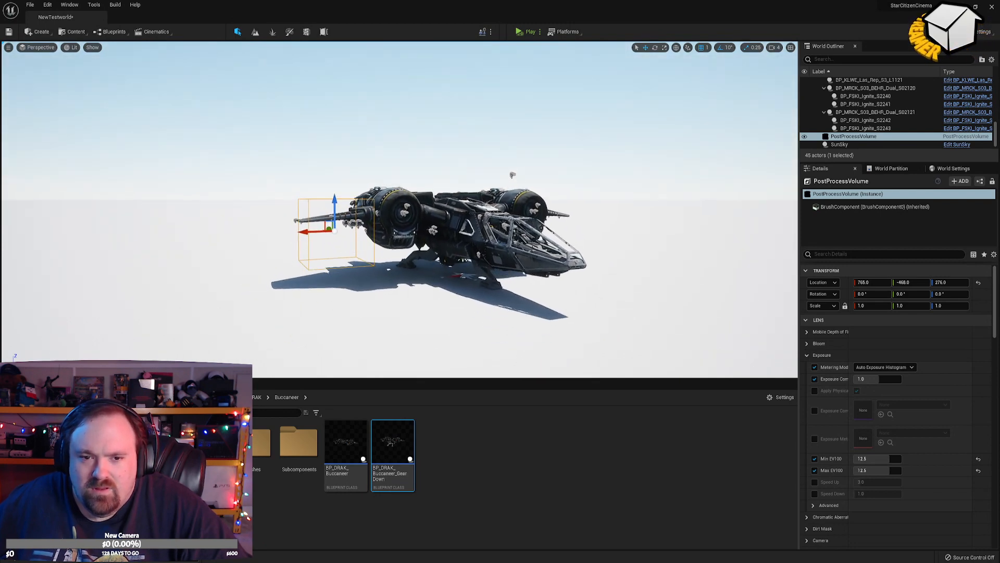
Save the level, and toggle the Post Process Volume's visibility off and on.
right_click_drag(184, 137, 182, 136)
key("ctrl+s")
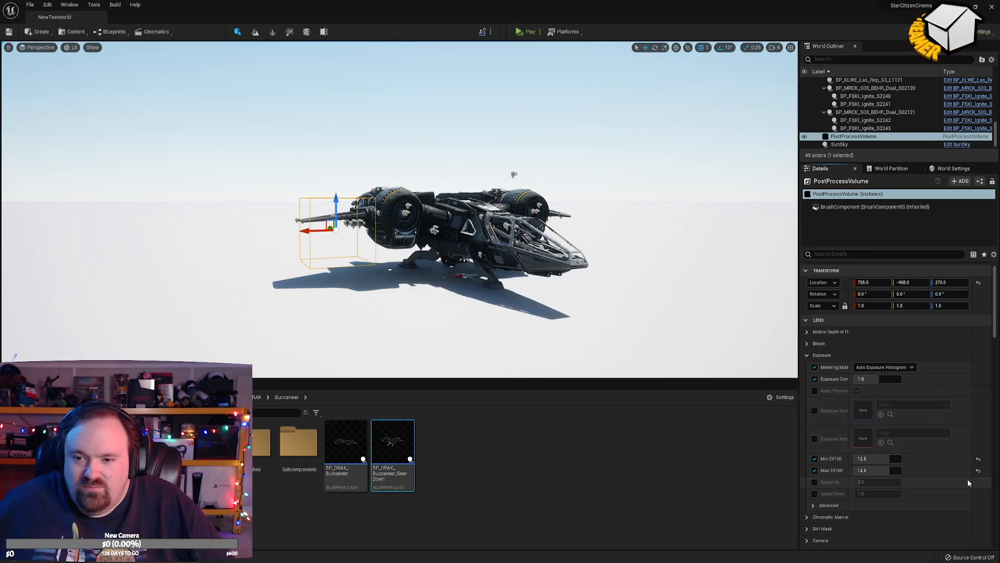
left_click(805, 137)
left_click(804, 138)
Delete the BP_DRAK_Buccaneer_GearDown actor from the level.
scroll(865, 141, "up", 10)
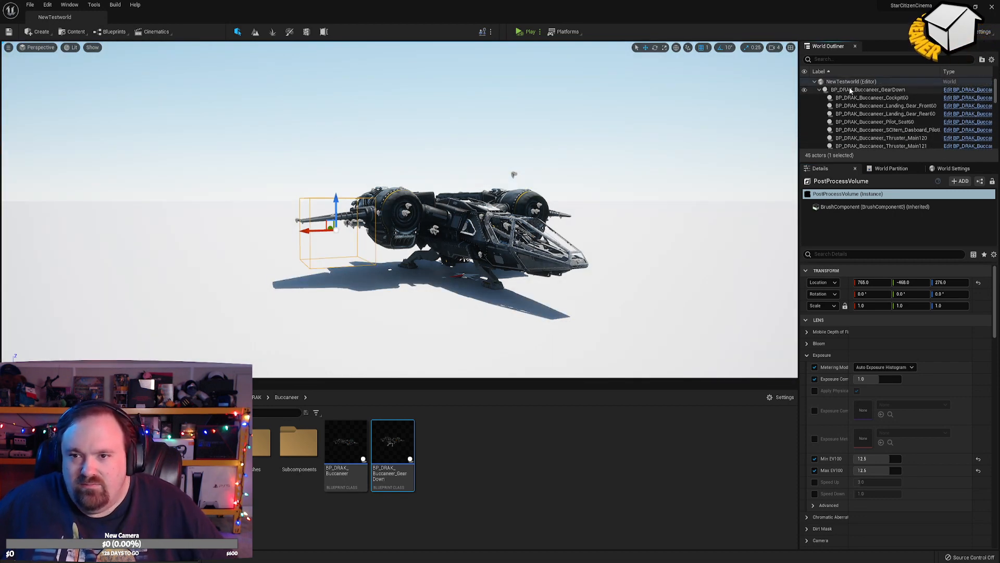
left_click(865, 89)
key("Delete")
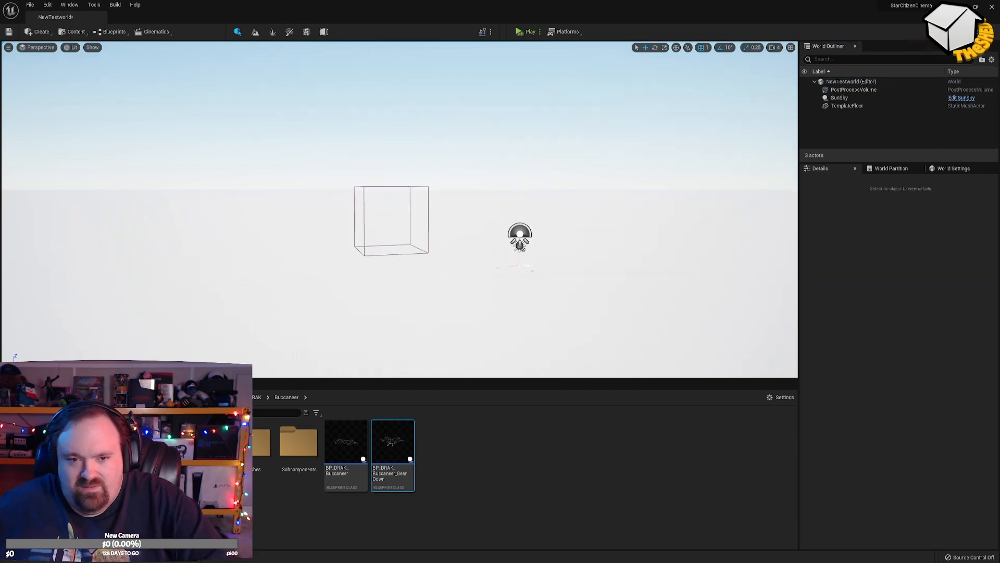
Reset the Post Process Volume's location to the world origin and save the level.
key("a")
right_click_drag(451, 215, 462, 235)
key("s")
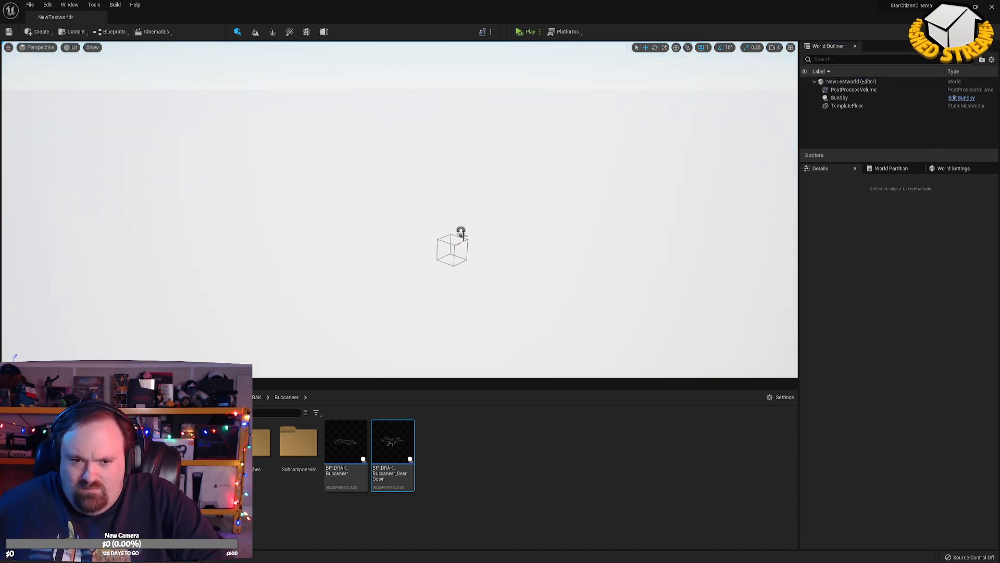
left_click(442, 242)
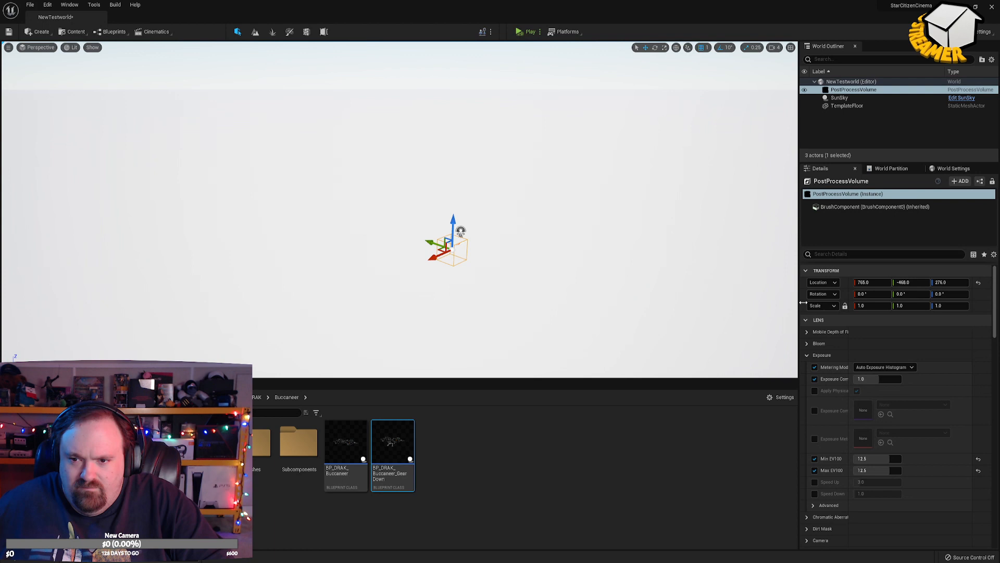
left_click(978, 282)
right_click_drag(547, 246, 553, 236)
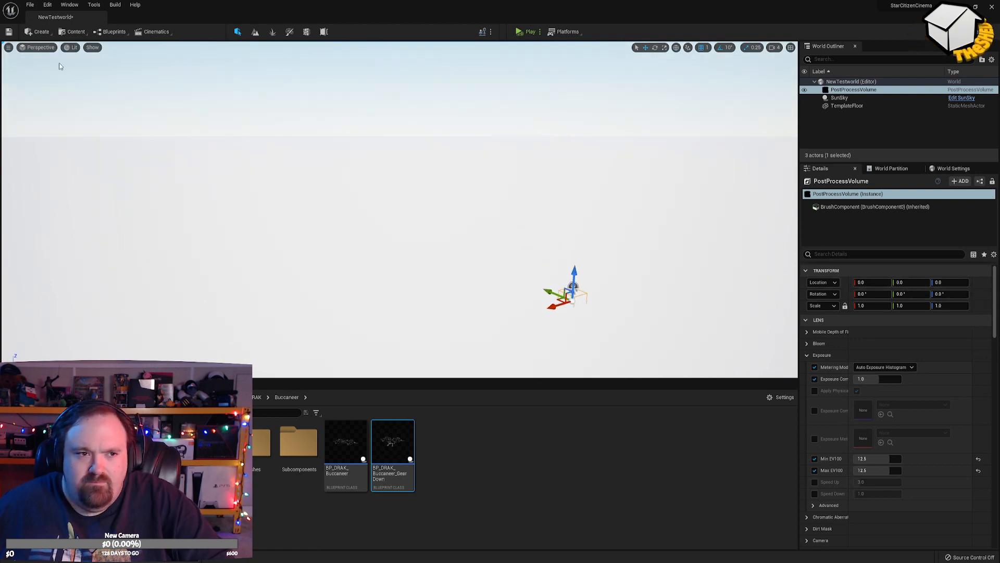
key("ctrl+s")
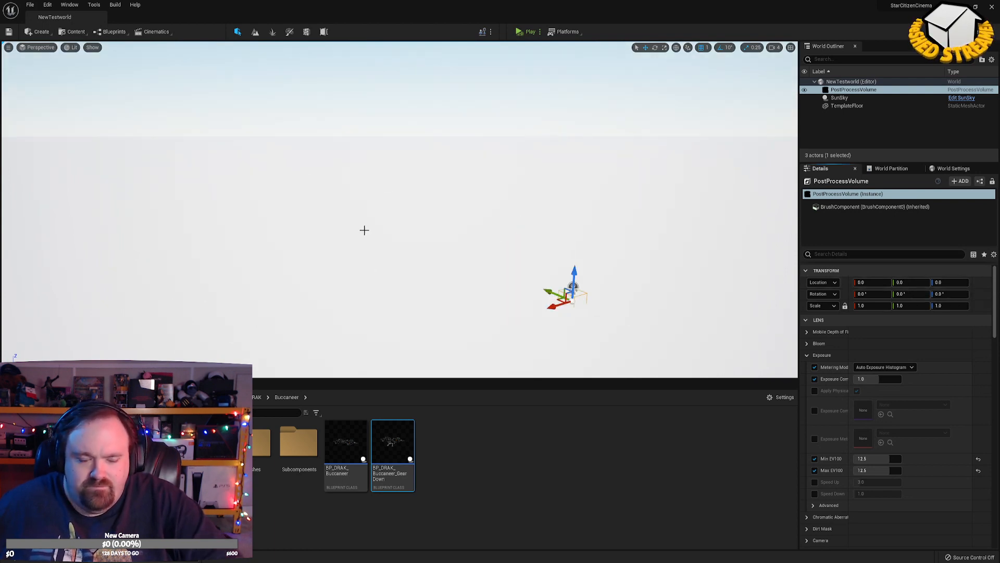
Open the Javelin folder inside the AEGS ships content.
right_click_drag(364, 230, 354, 236)
left_click(94, 505)
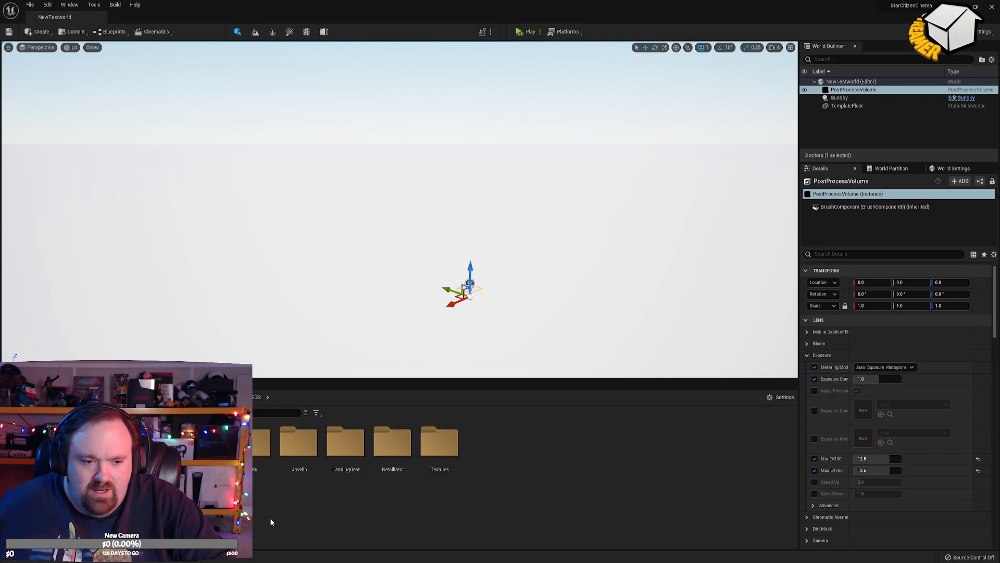
double_click(298, 442)
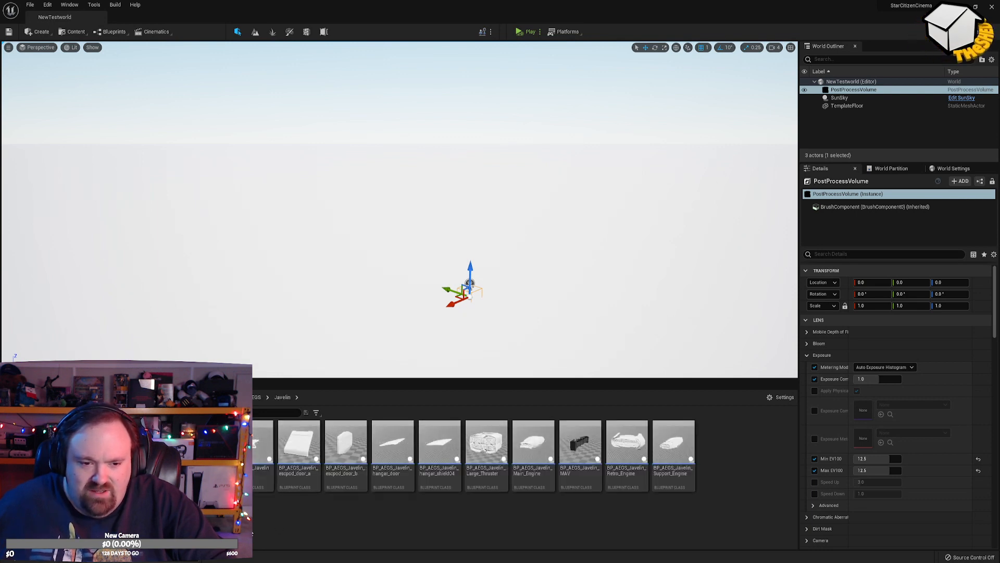
Try to force delete the folder's Javelin blueprints, including the BP_AEGS_Javelin blueprint that references them.
left_click(673, 443)
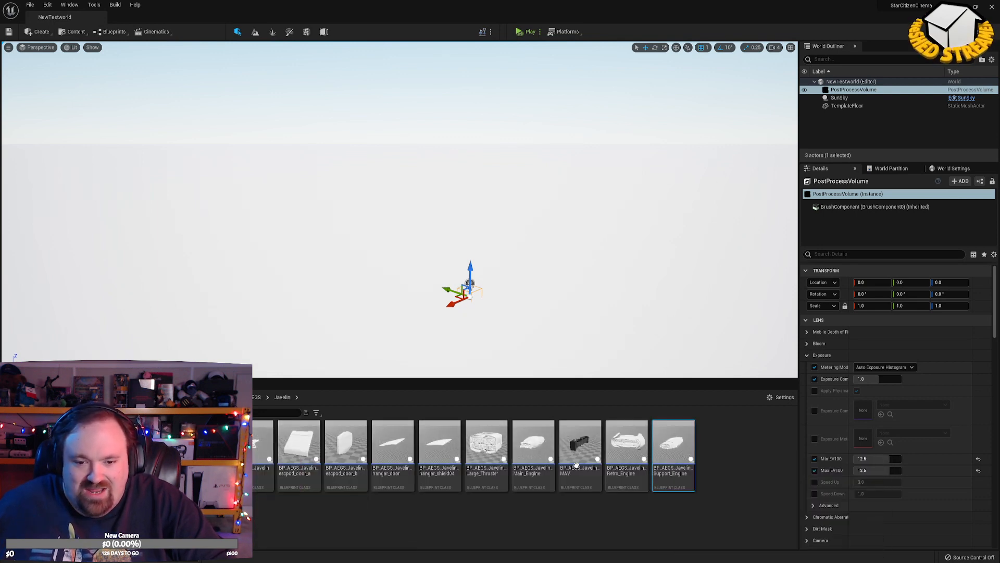
left_click(288, 452, "shift")
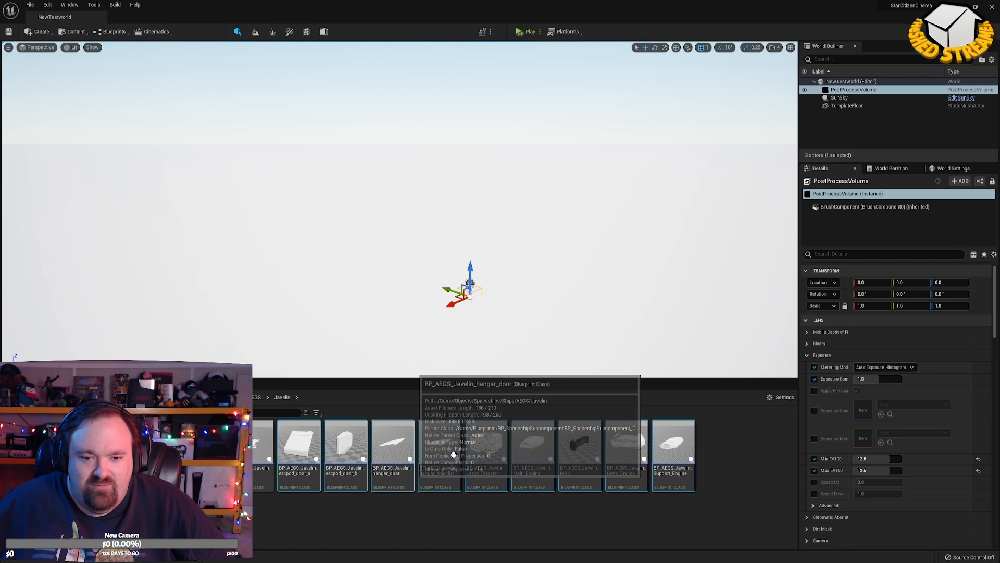
key("Delete")
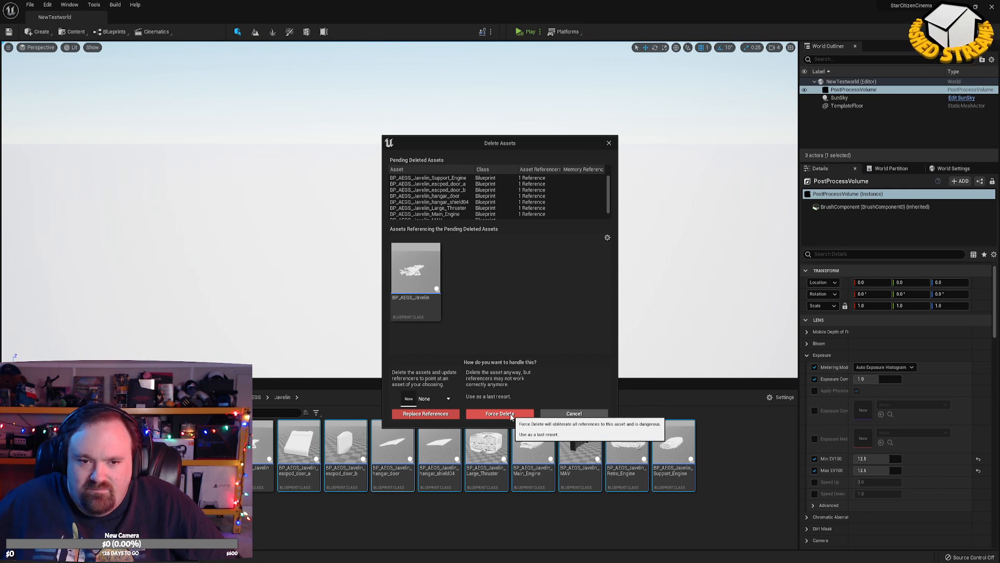
right_click(428, 271)
left_click(462, 286)
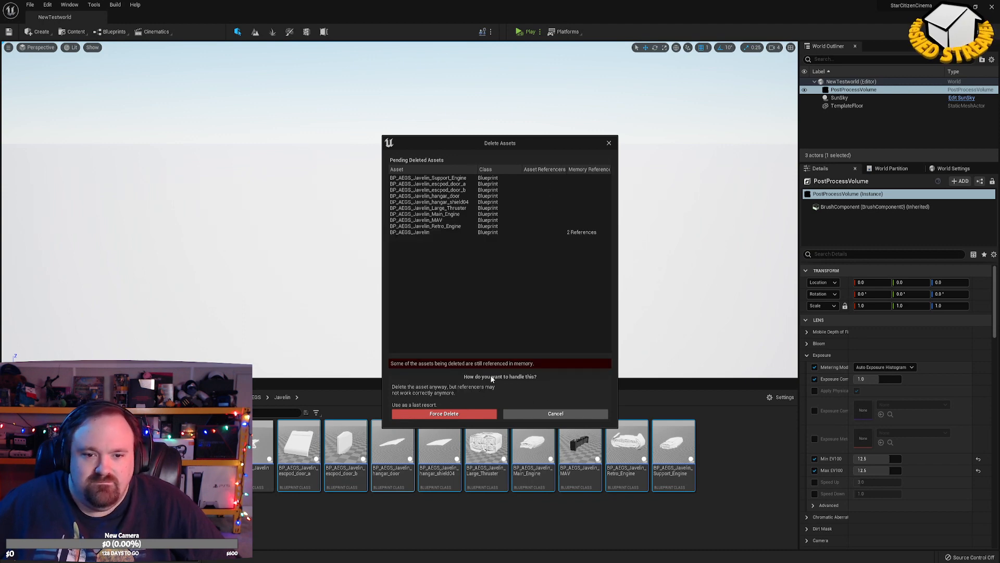
left_click(439, 414)
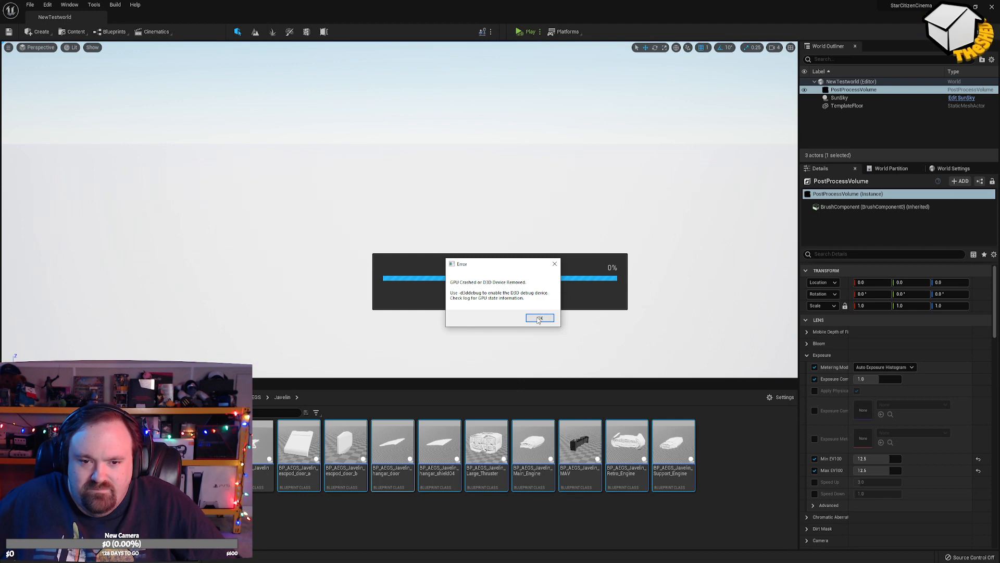
Dismiss the GPU crash error and close the crash reporter without sending a report.
left_click(538, 318)
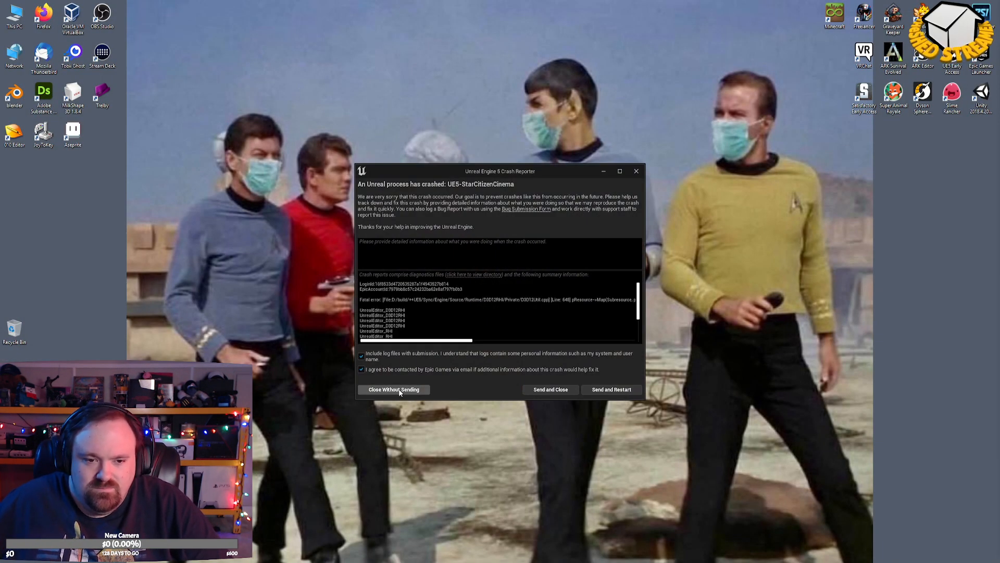
left_click(396, 390)
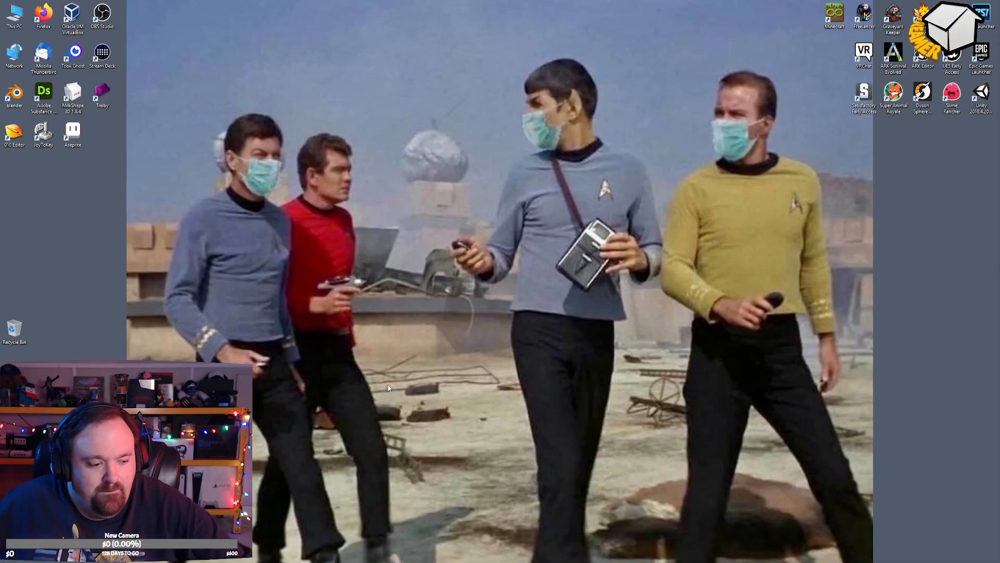
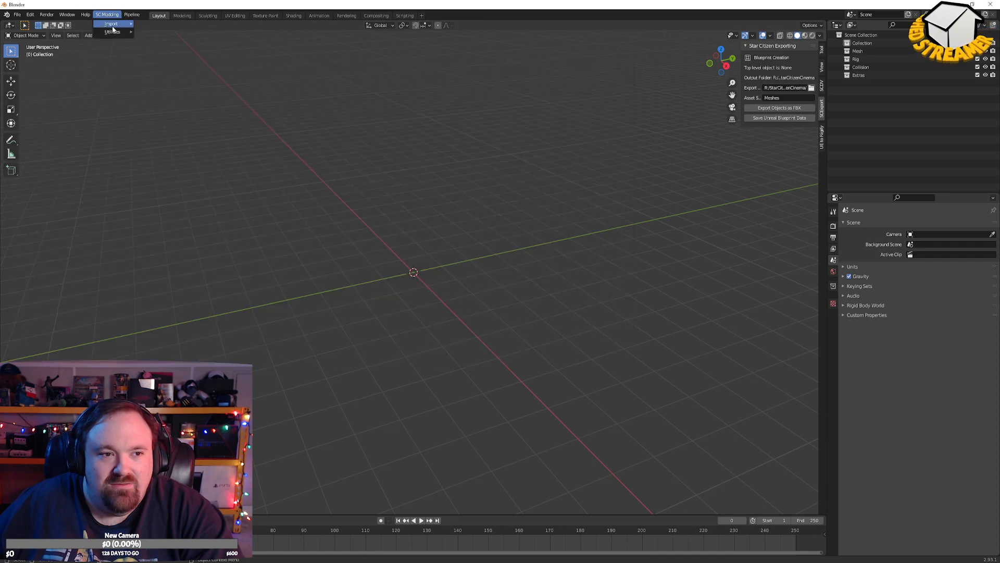
Switch to Blender, start a Star Citizen blueprint import, and browse to the Javelin 3.13.1 folder in SCDVExports.
left_click(178, 24)
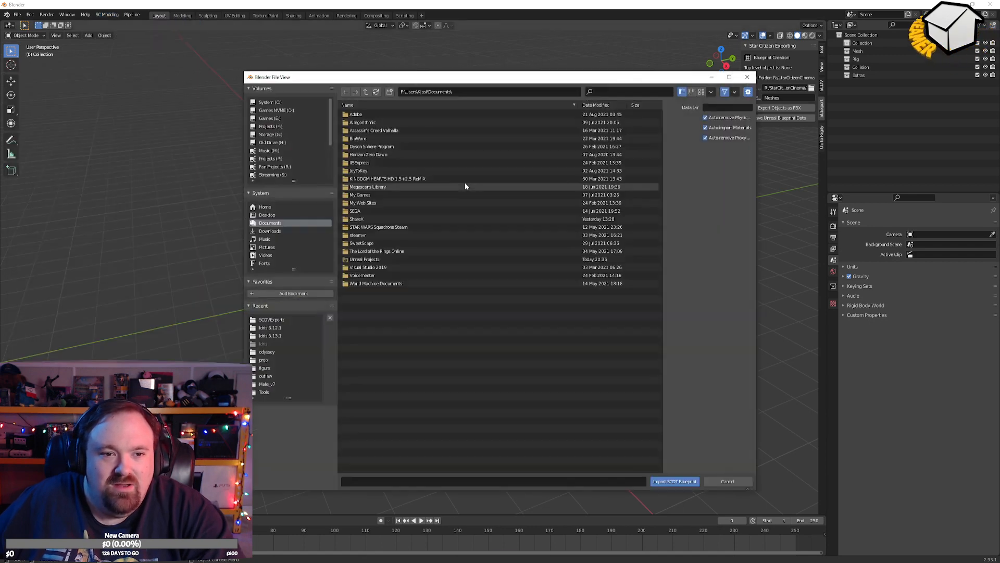
left_click(281, 320)
double_click(367, 156)
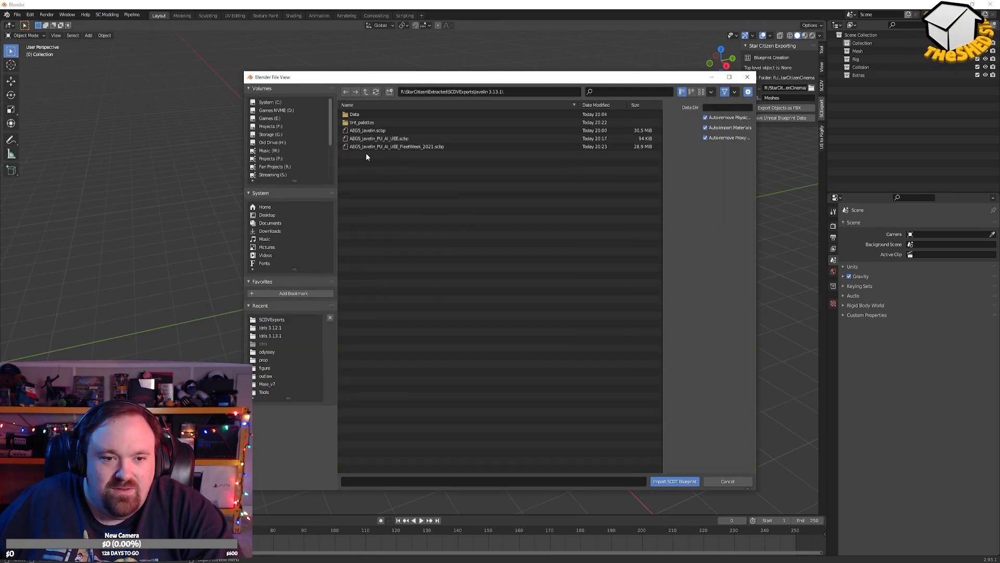
Import AEGS_Javelin.scbp with physics and proxy auto-removal and material auto-import enabled.
left_click(385, 131)
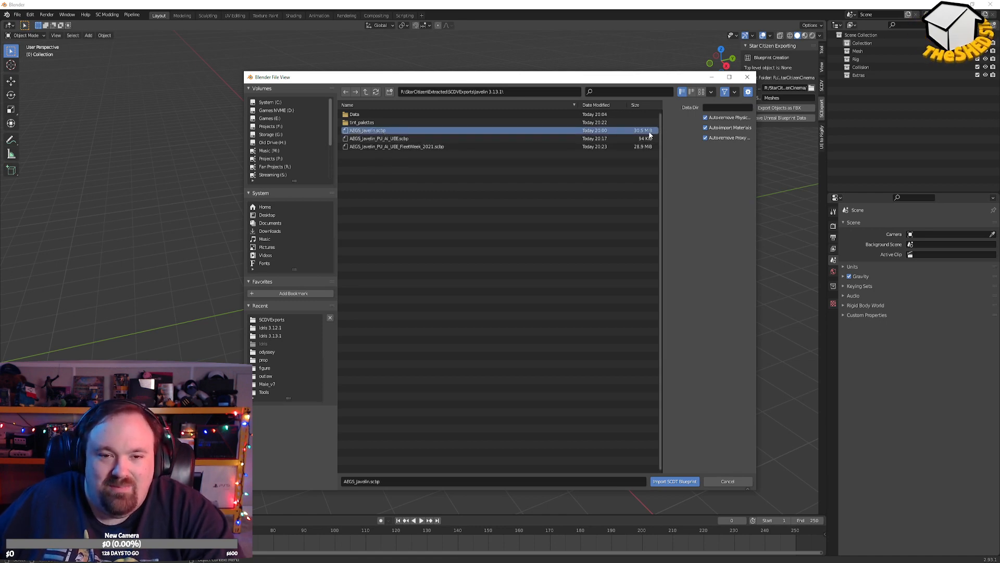
left_click(406, 138)
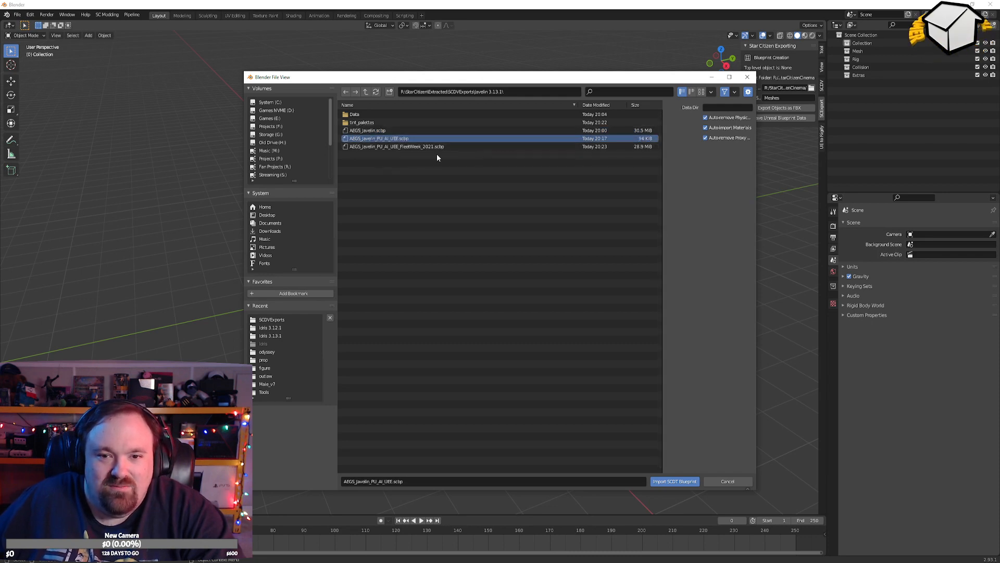
left_click(409, 147)
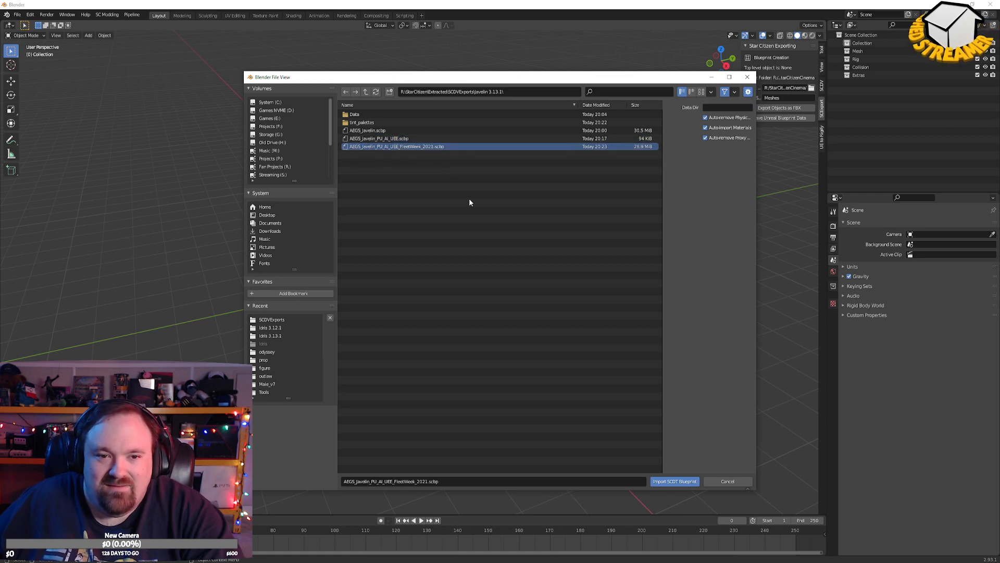
left_click(367, 130)
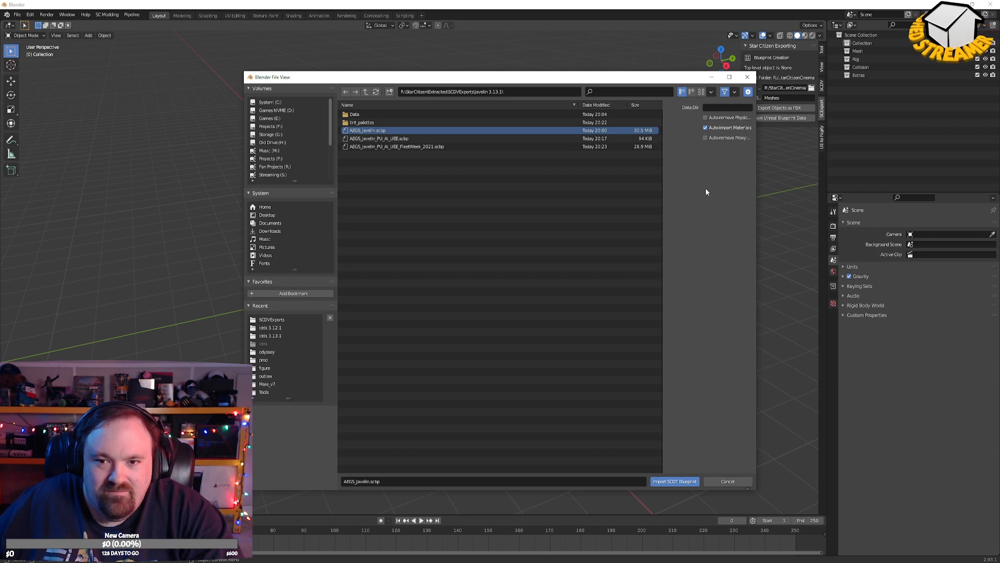
left_click(706, 118)
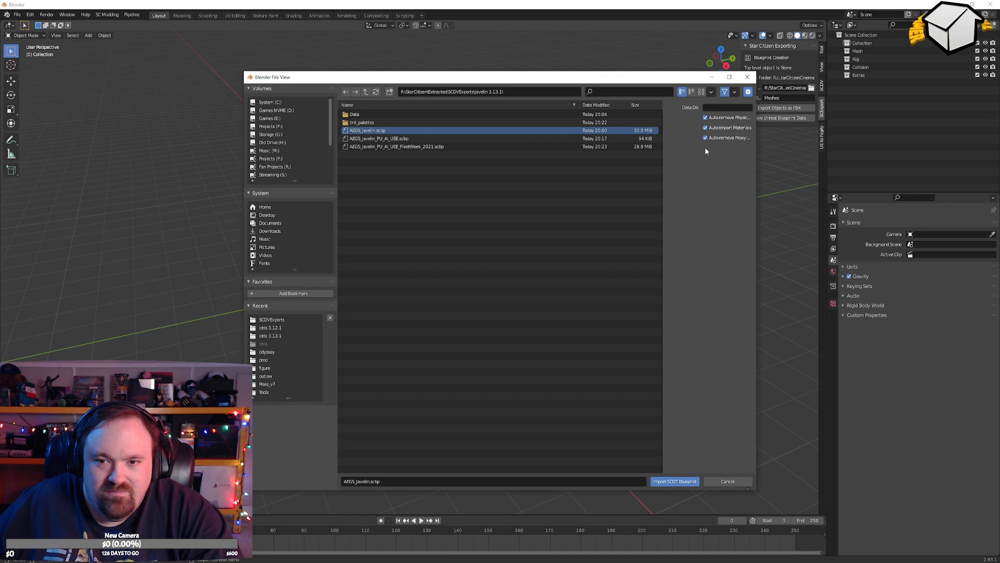
left_click(674, 481)
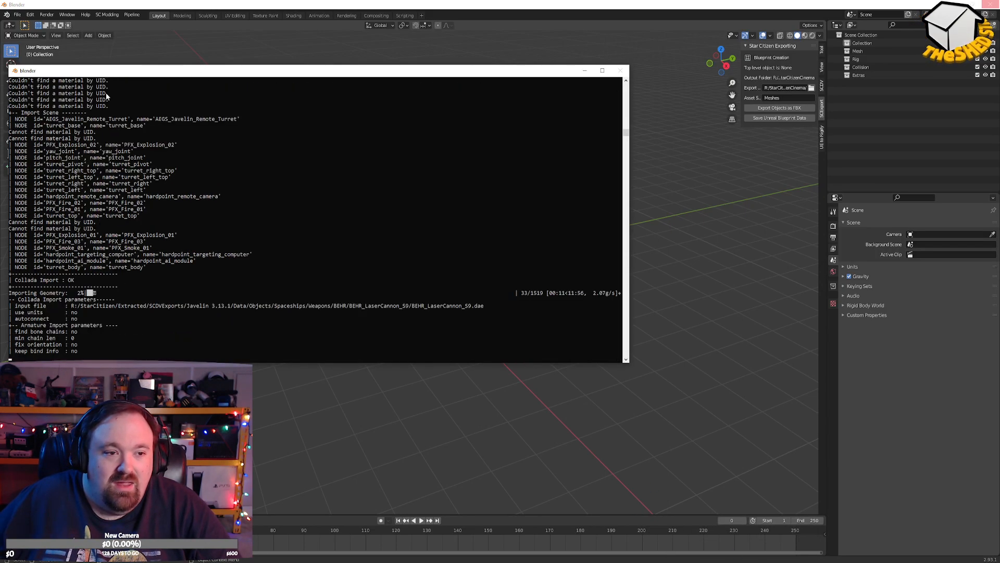
left_click_drag(83, 71, 84, 46)
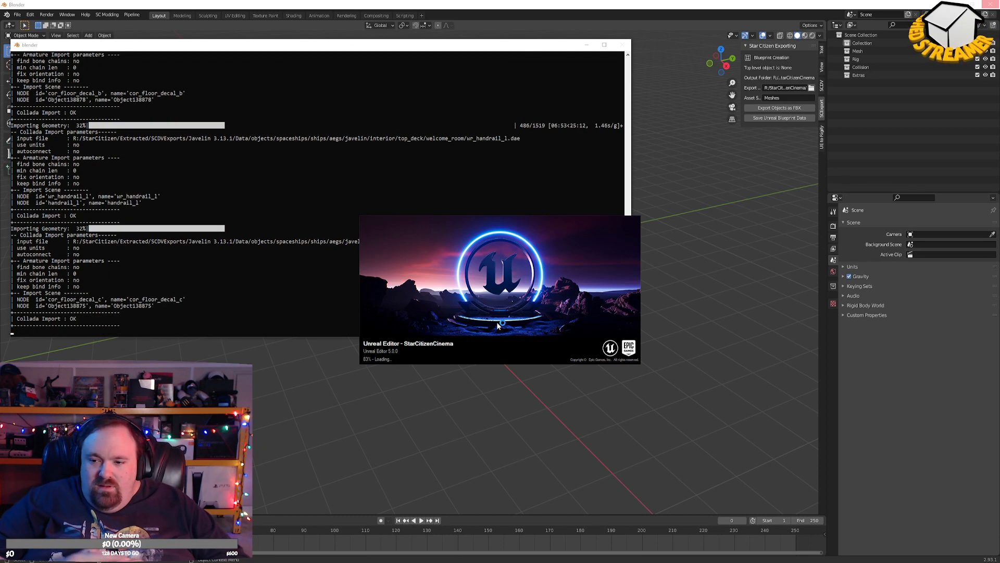
Switch to the StarCitizenCinema project in Unreal Editor and move the Blender console window off this screen.
right_click(806, 561)
left_click(806, 557)
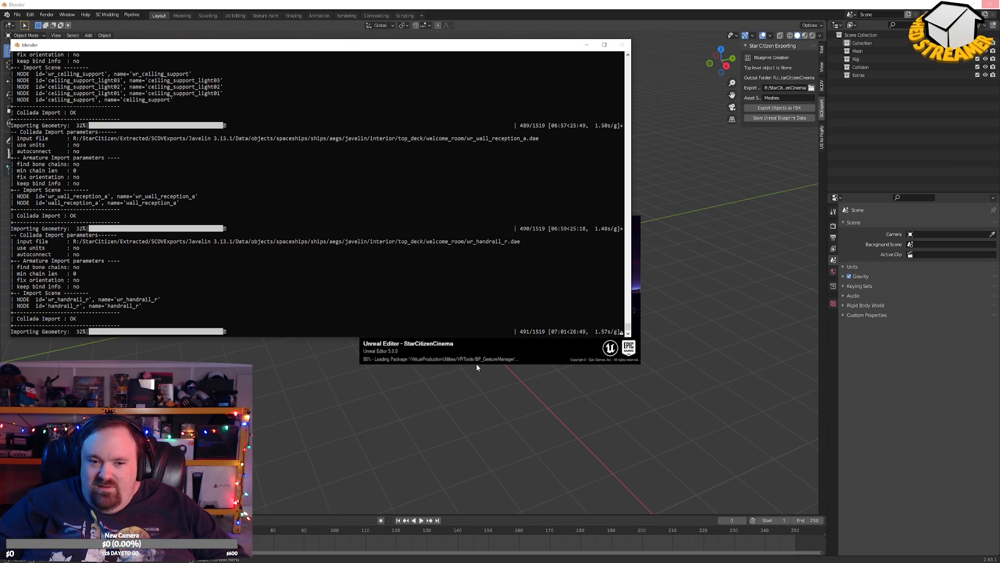
left_click(492, 359)
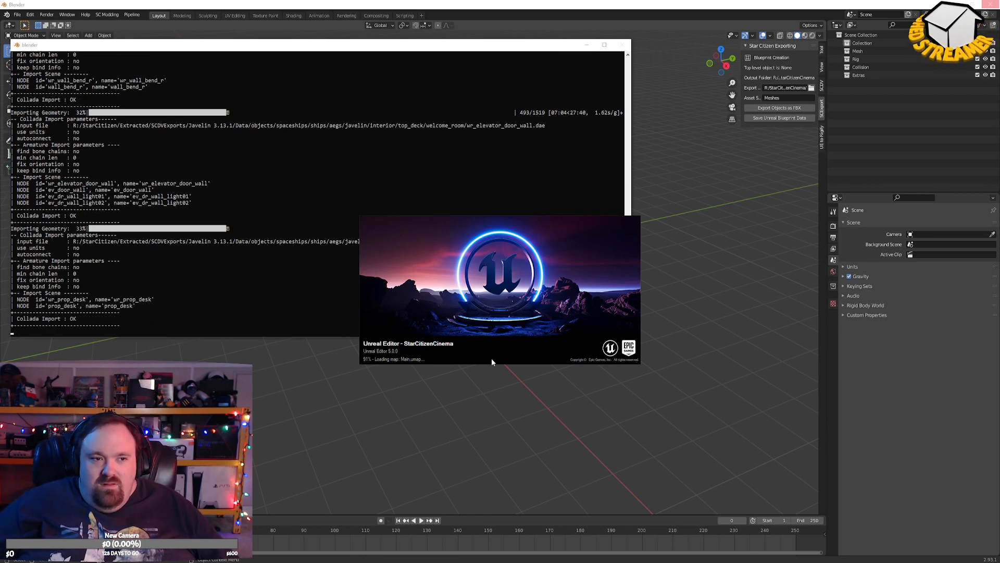
left_click_drag(225, 46, 0, 137)
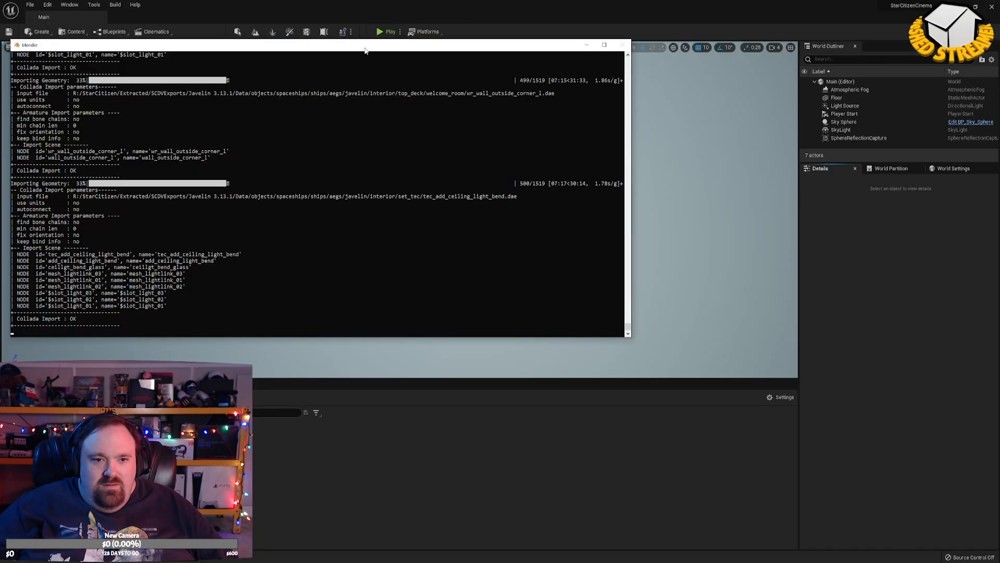
left_click_drag(335, 45, 0, 171)
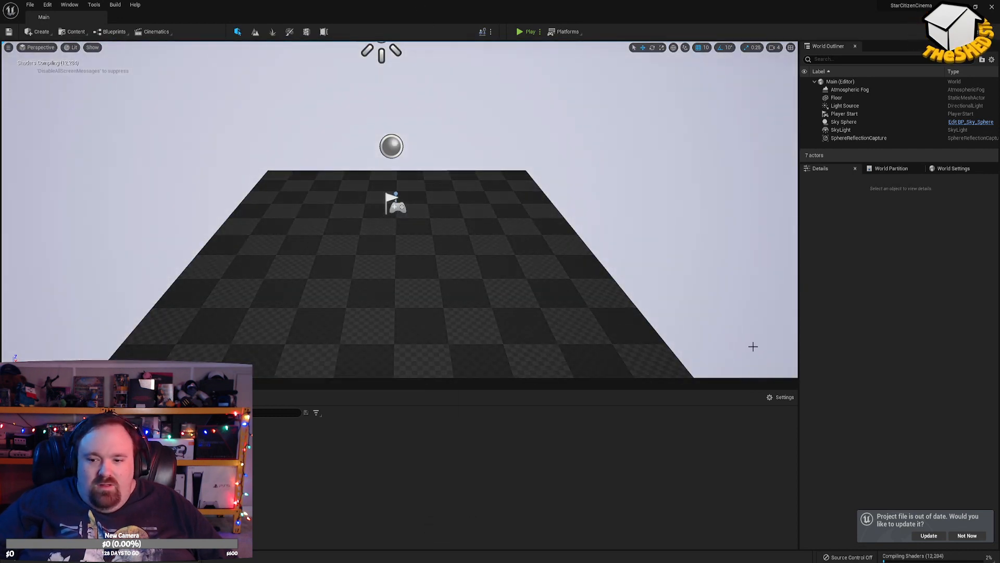
Update the out-of-date project file of StarCitizenCinema.
left_click(929, 535)
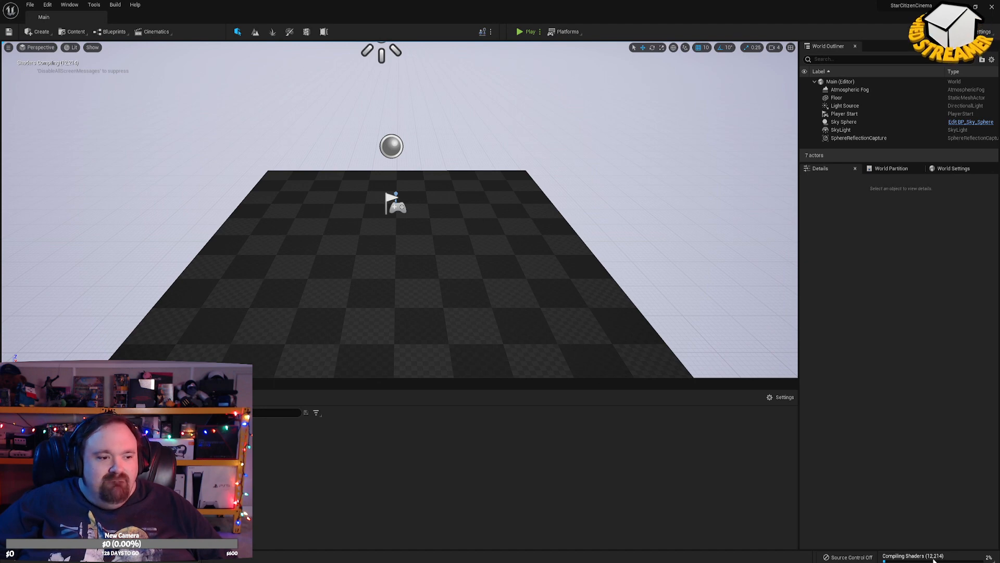
mouse_move(941, 558)
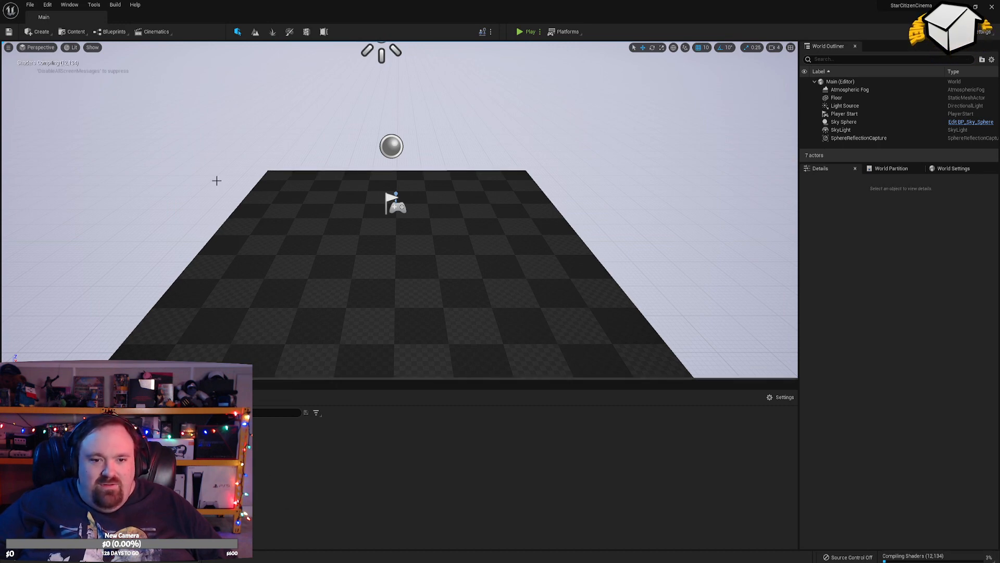
Create a Maps folder in the project content and a Tests folder inside it.
right_click(273, 466)
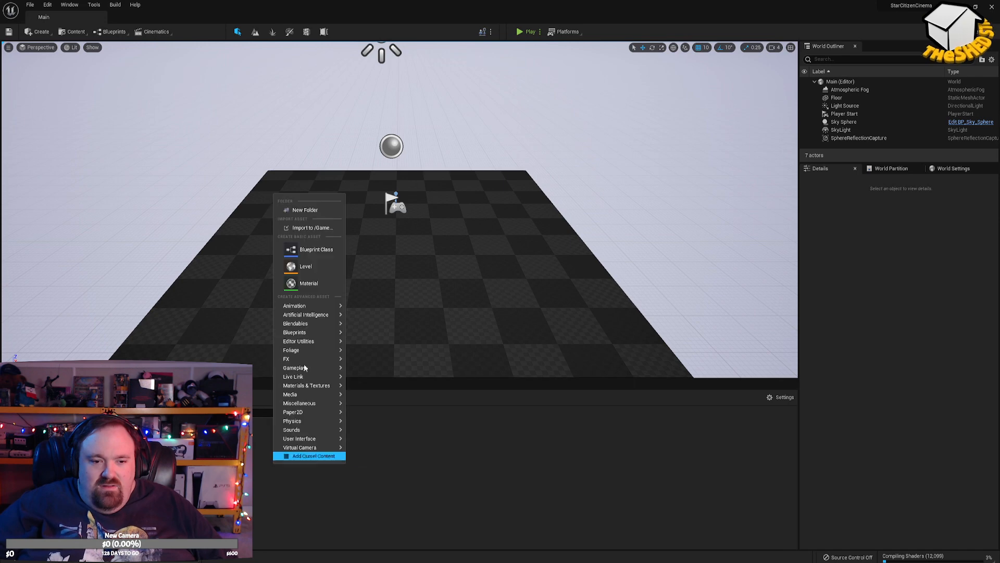
left_click(308, 210)
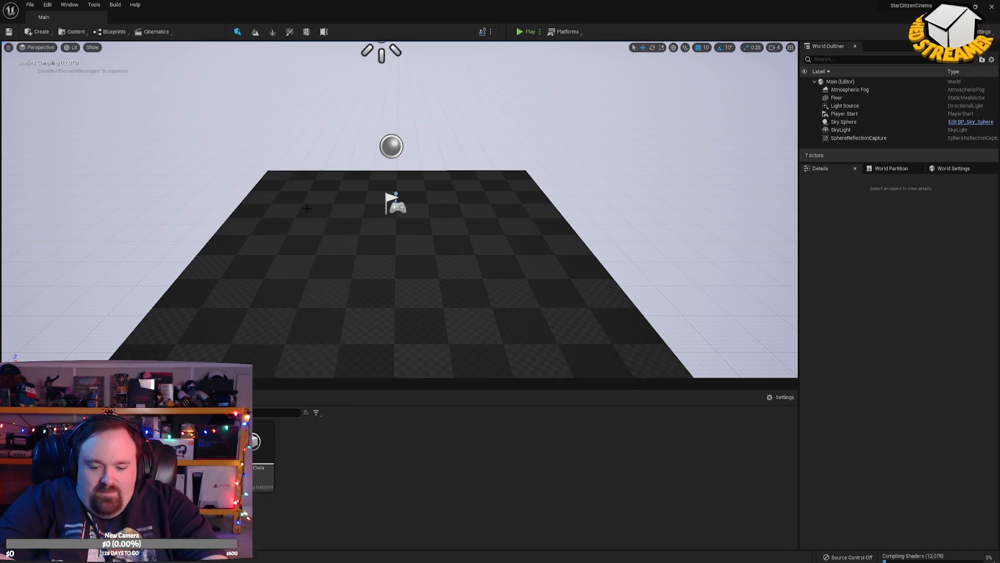
double_click(204, 451)
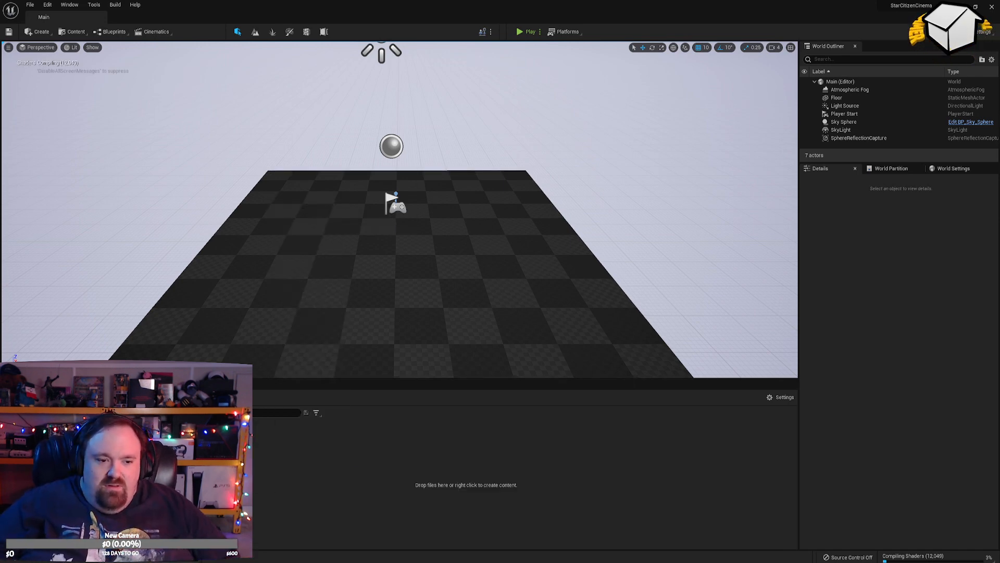
right_click(210, 446)
left_click(232, 190)
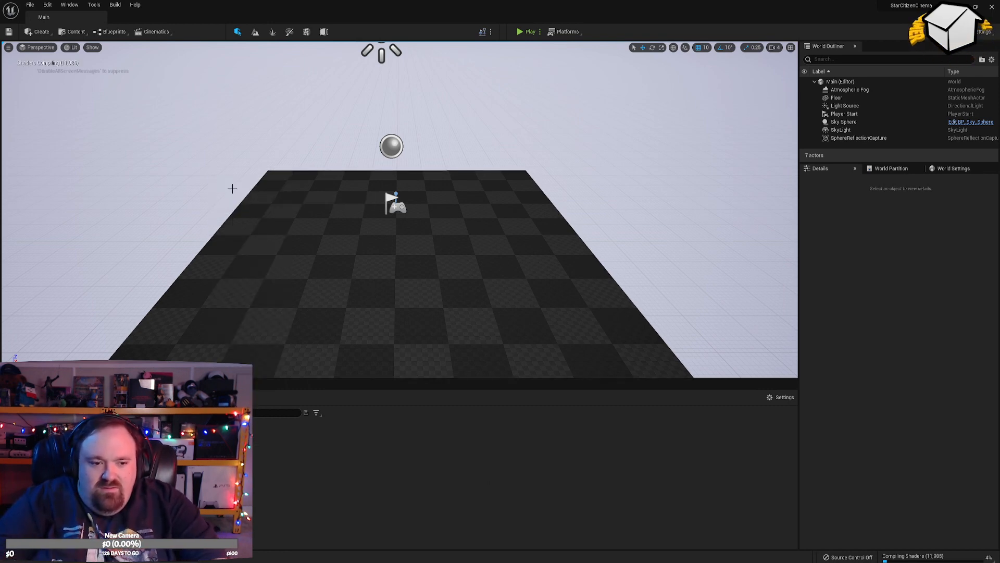
Create a level named TestWorld in the Maps/Tests folder and open it, saving the new level.
right_click(233, 189)
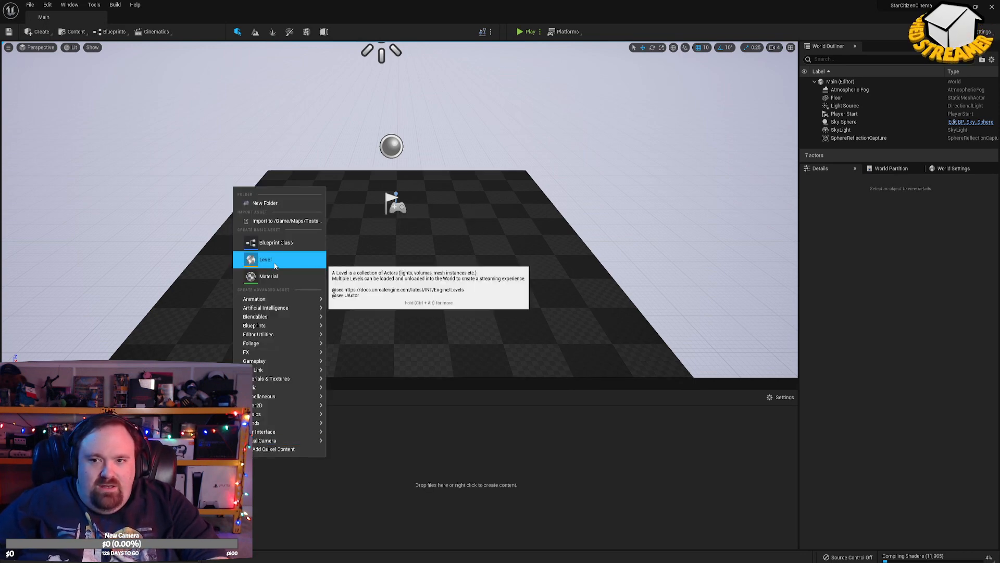
left_click(274, 260)
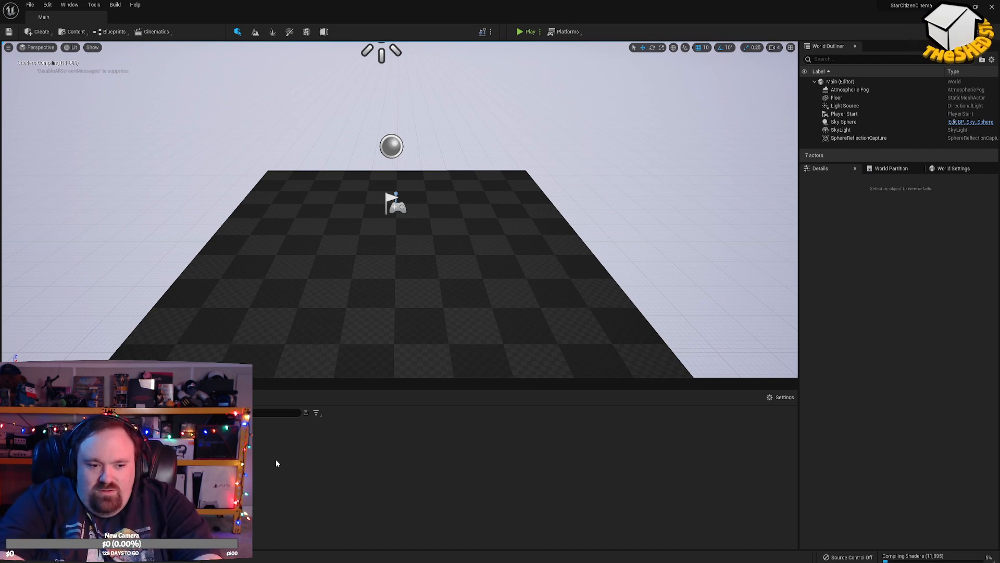
double_click(177, 443)
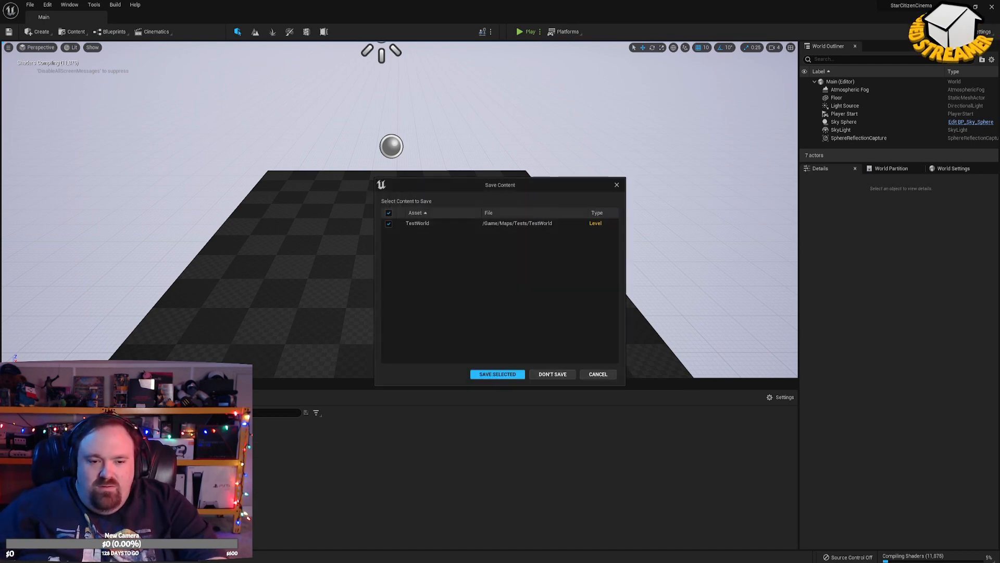
left_click(495, 374)
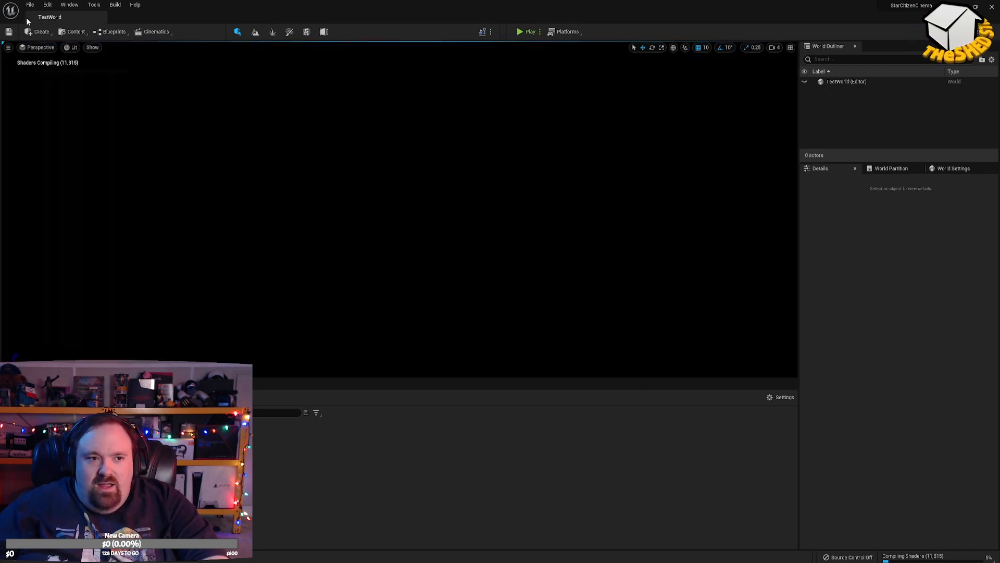
left_click(50, 34)
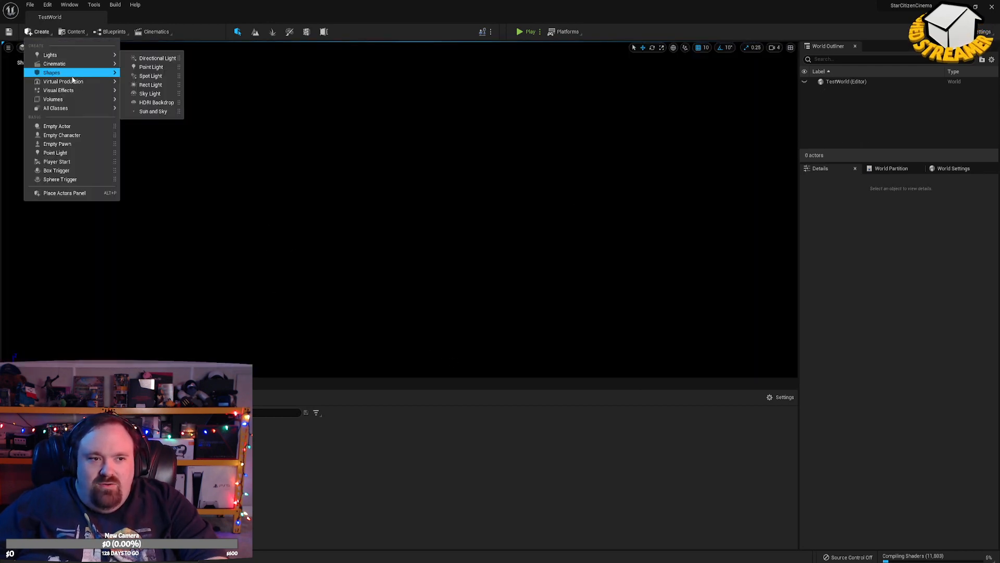
mouse_move(73, 77)
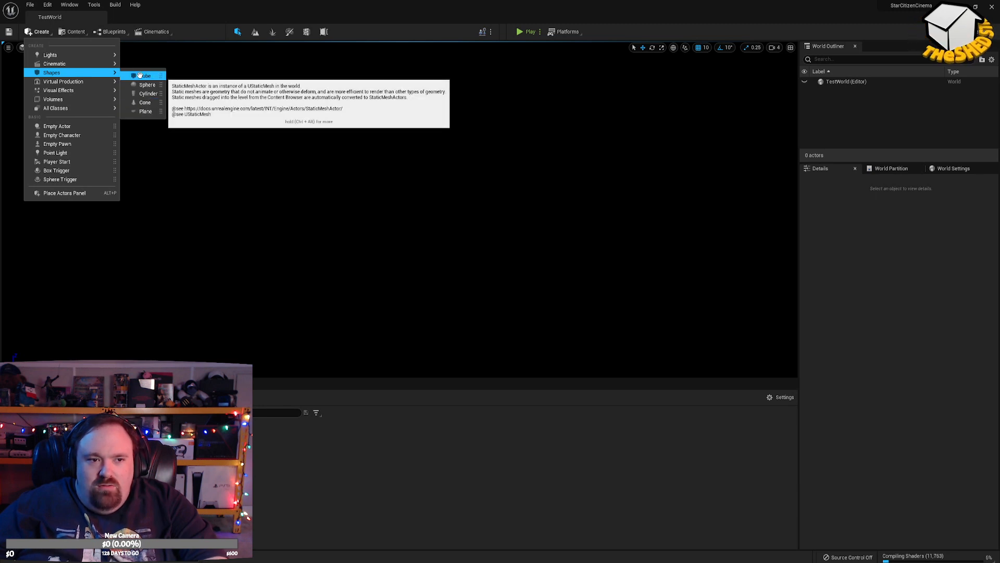
left_click(142, 76)
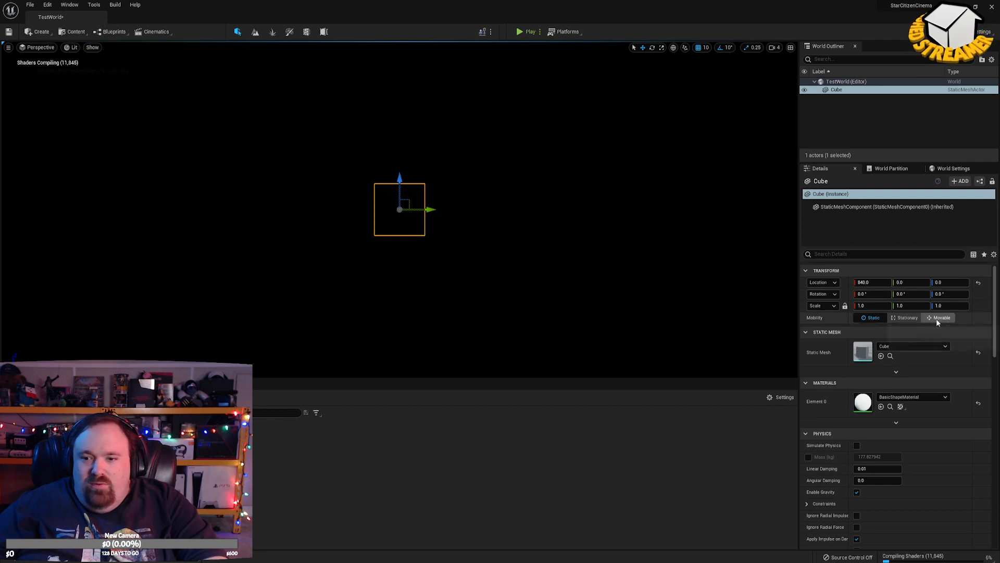
scroll(965, 469, "down", 1)
scroll(965, 468, "down", 10)
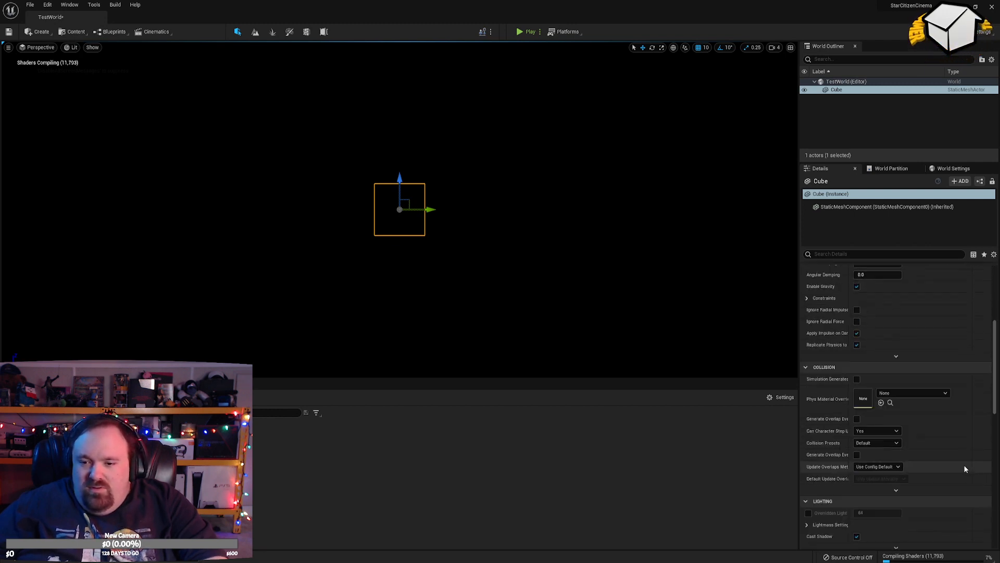
scroll(960, 467, "up", 10)
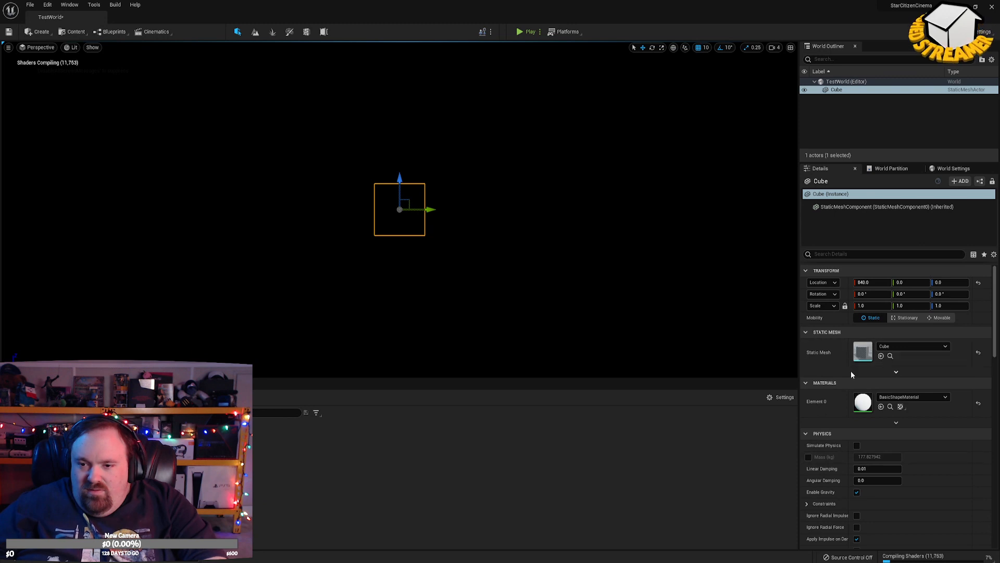
left_click(897, 373)
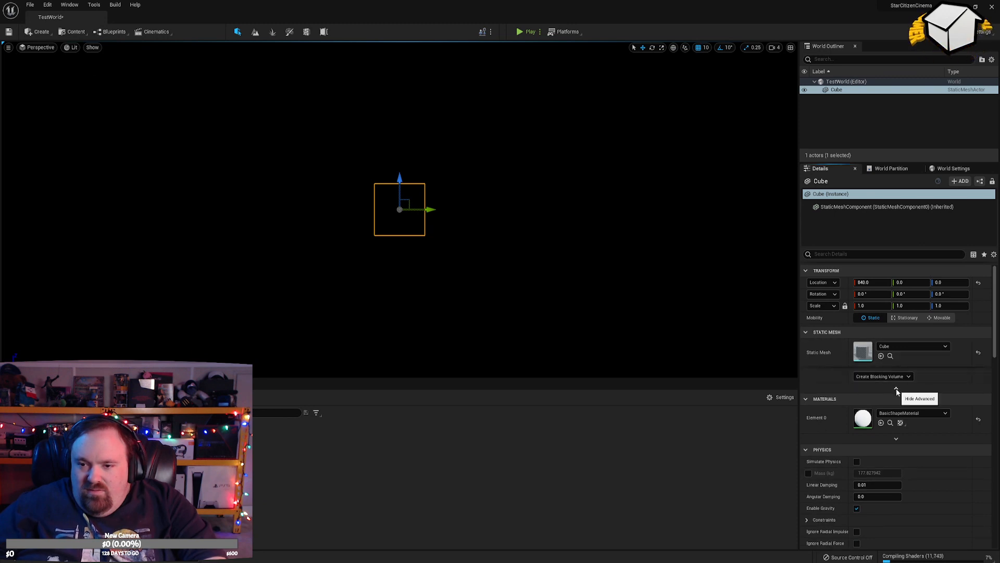
key("Delete")
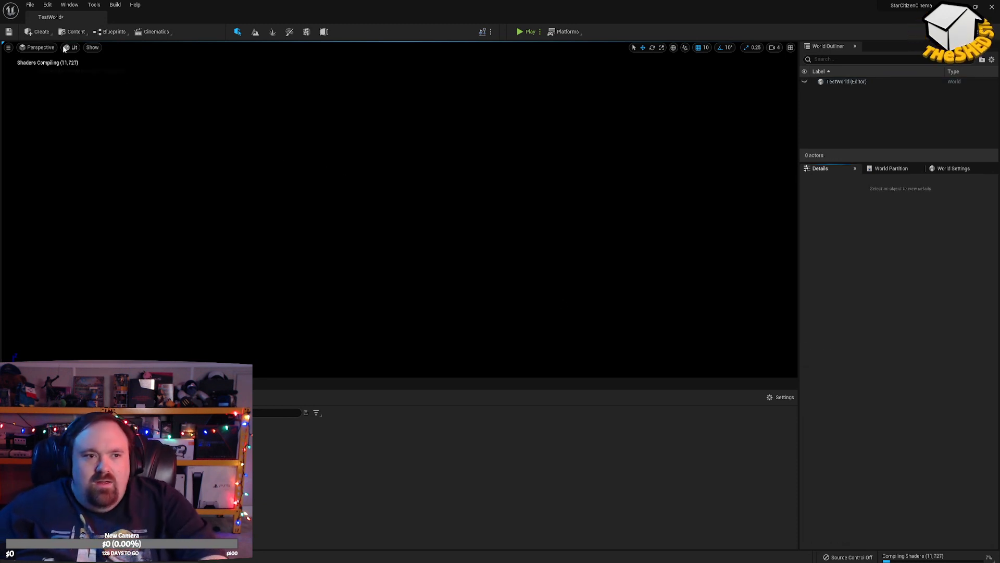
Add a plane shape to the level and set its X and Y scale to 600.
left_click(38, 32)
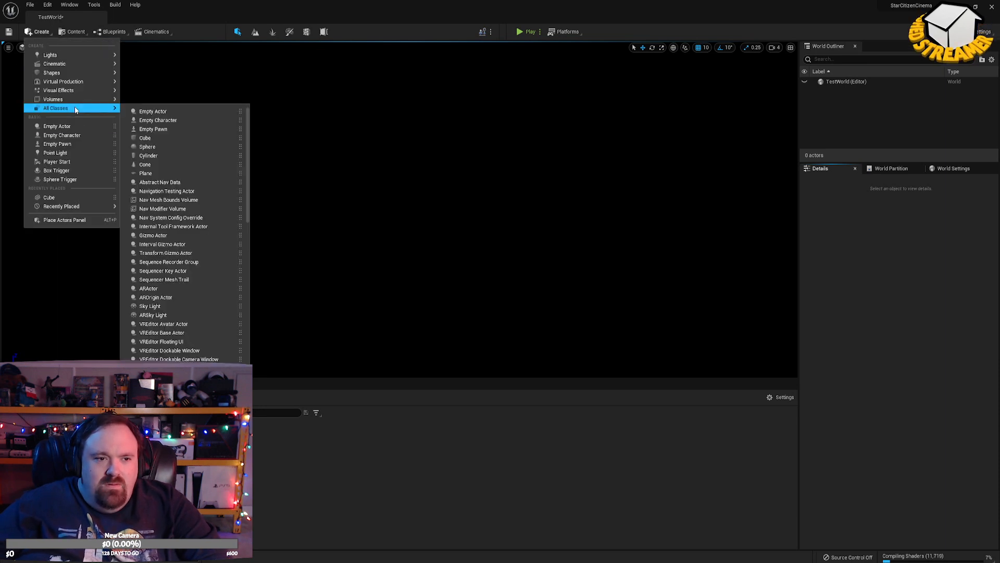
mouse_move(74, 101)
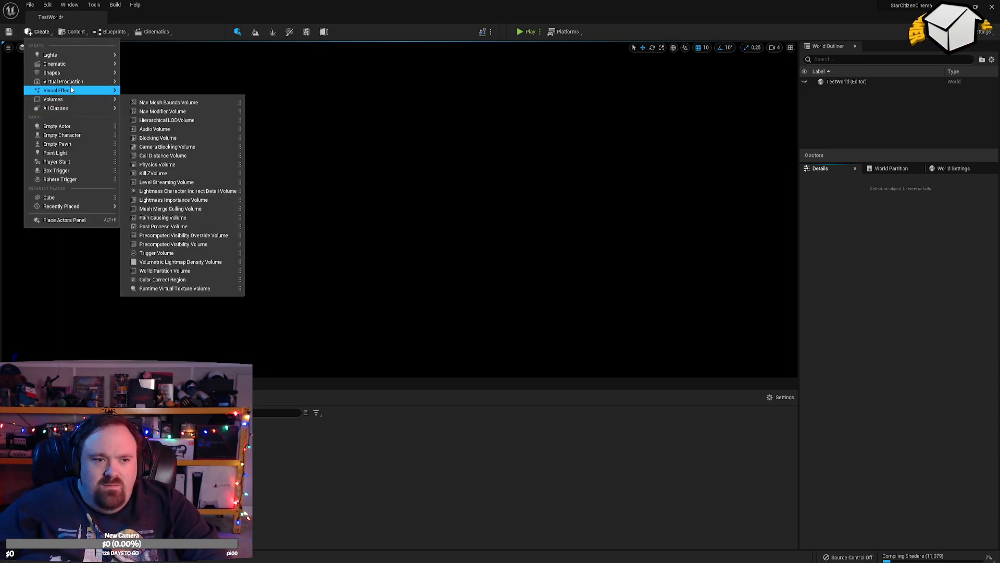
mouse_move(79, 73)
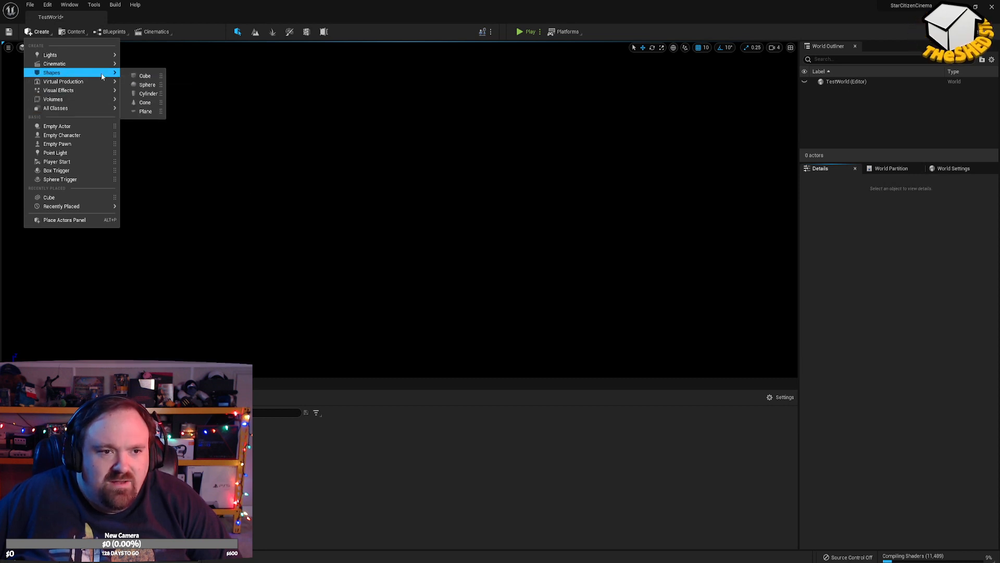
left_click(137, 111)
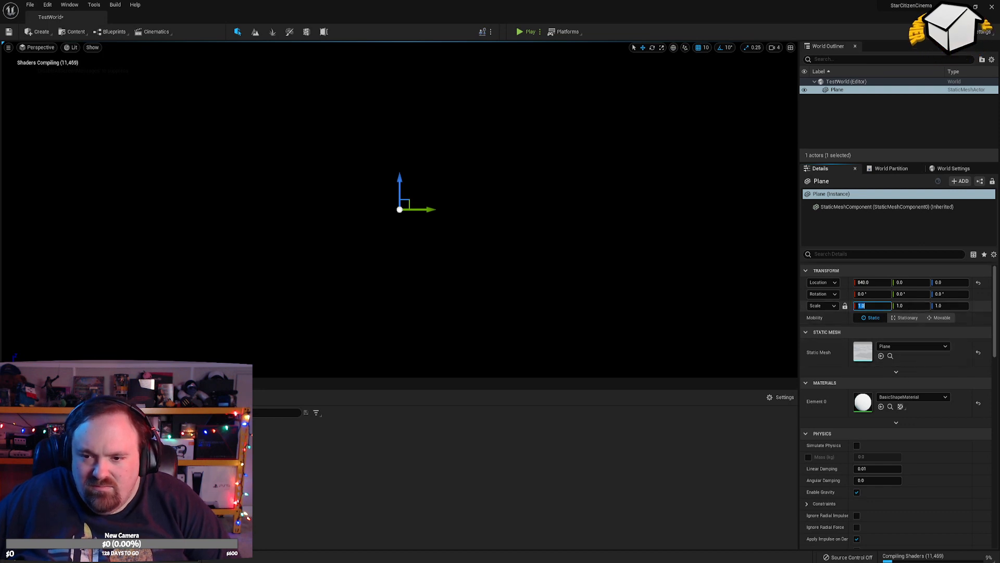
type("600")
key("Tab")
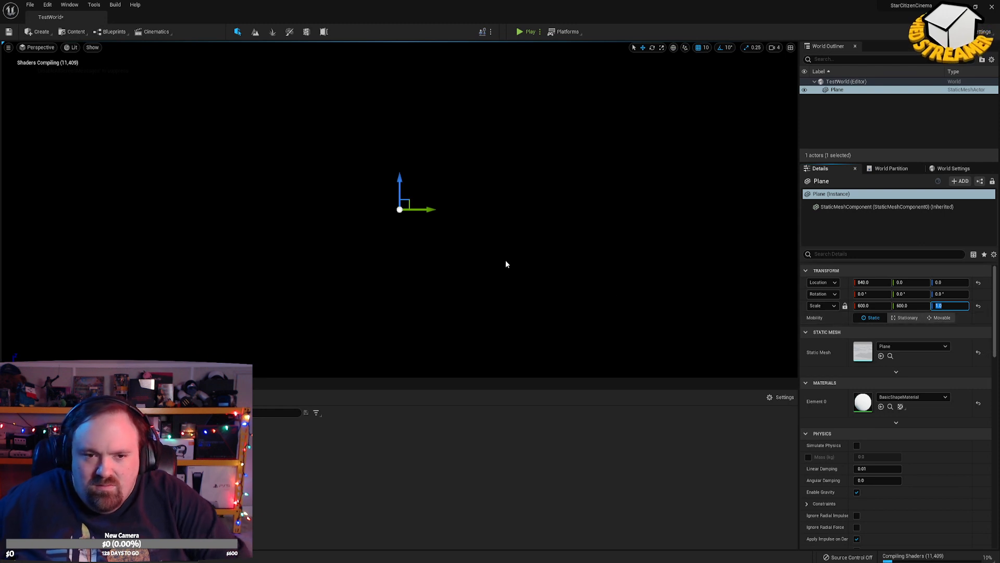
Enlarge the plane to an X and Y scale of 1200 and deselect it.
right_click_drag(545, 242, 583, 287)
key("e")
key("q")
key("e")
key("q")
key("e")
key("q")
key("q")
key("e")
left_click(871, 306)
type("12")
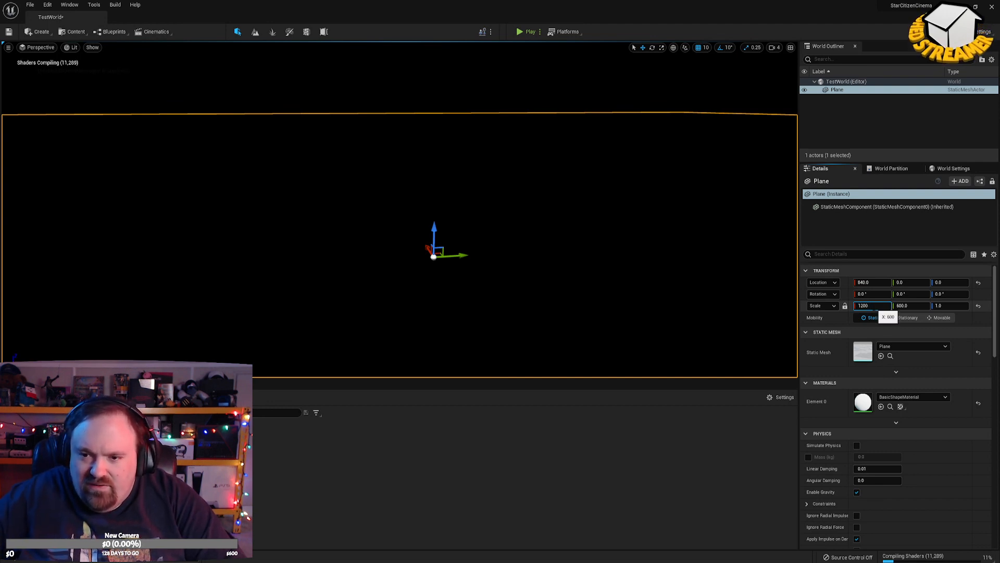
type("00")
key("Tab")
key("Tab")
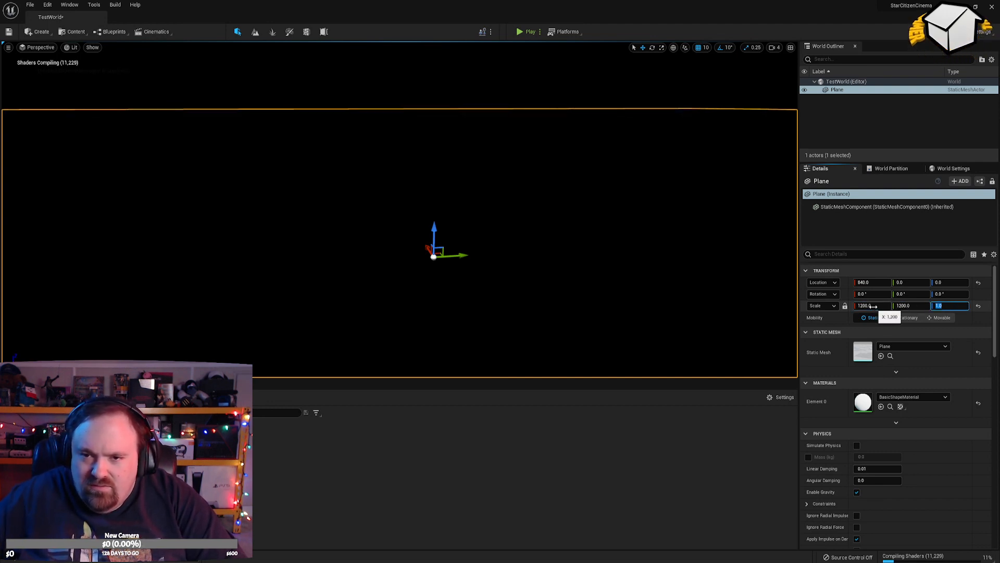
right_click_drag(417, 209, 391, 219)
key("Escape")
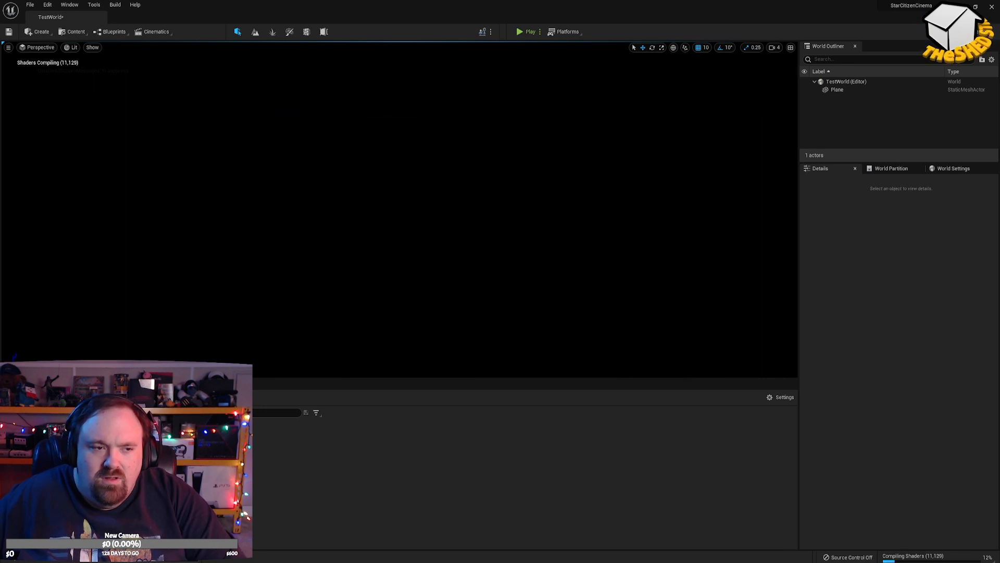
Add a Sun and Sky actor to the level and set its time zone to -8.
mouse_move(62, 54)
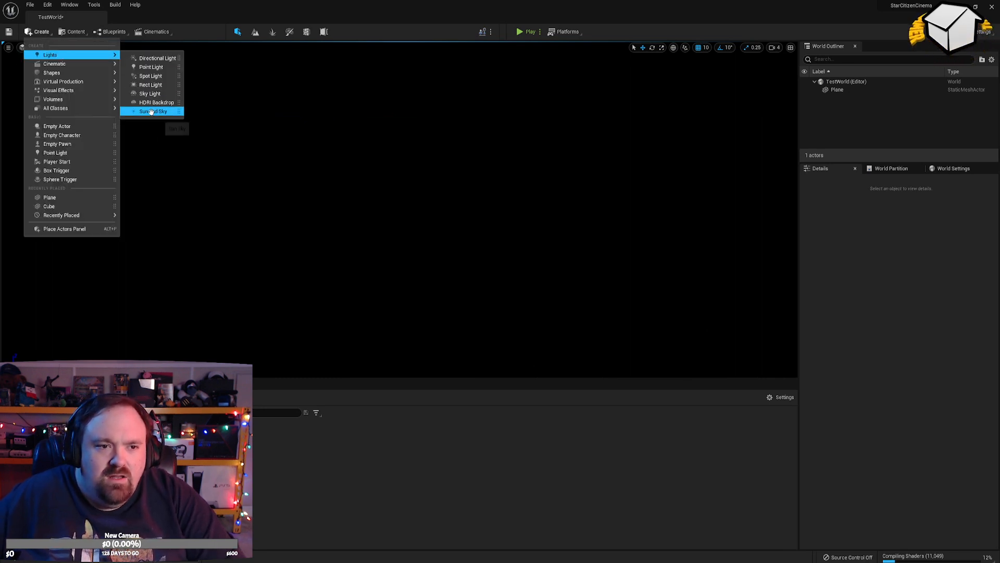
left_click_drag(152, 113, 158, 117)
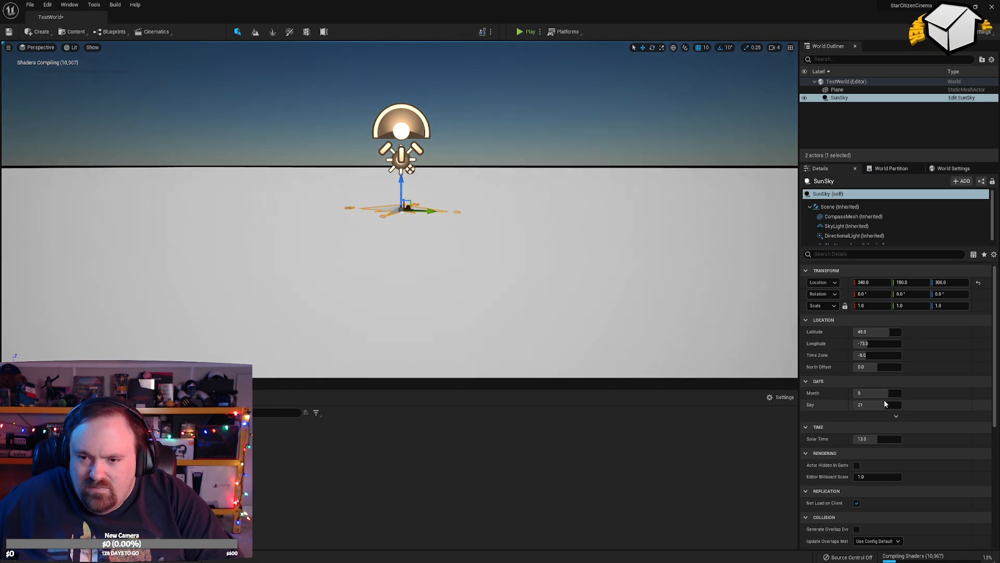
left_click(878, 355)
type("-8")
key("Return")
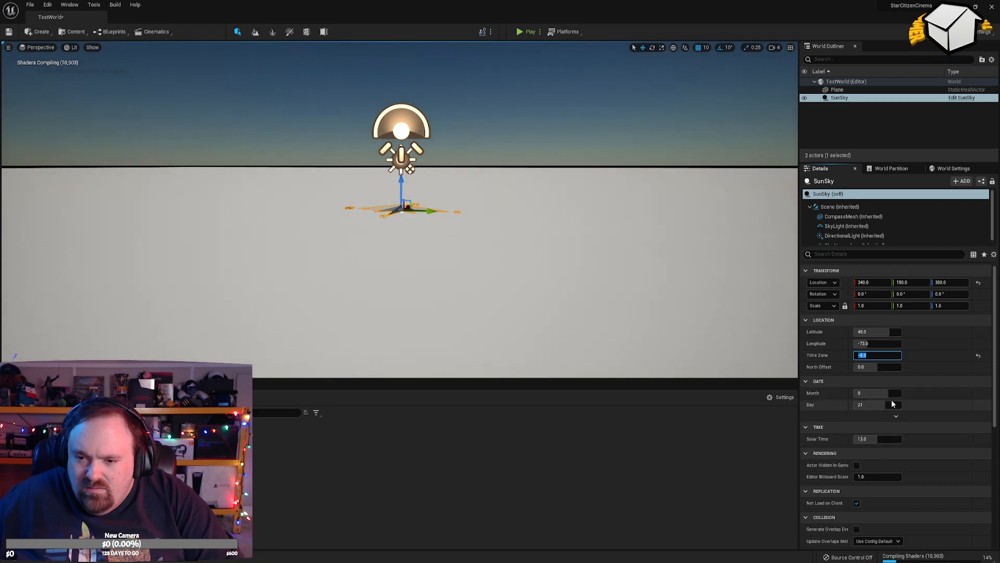
Set the SunSky actor's longitude to -90.
mouse_move(879, 343)
left_mouse_down()
mouse_move(903, 344)
mouse_move(886, 344)
left_mouse_up()
left_click(931, 368)
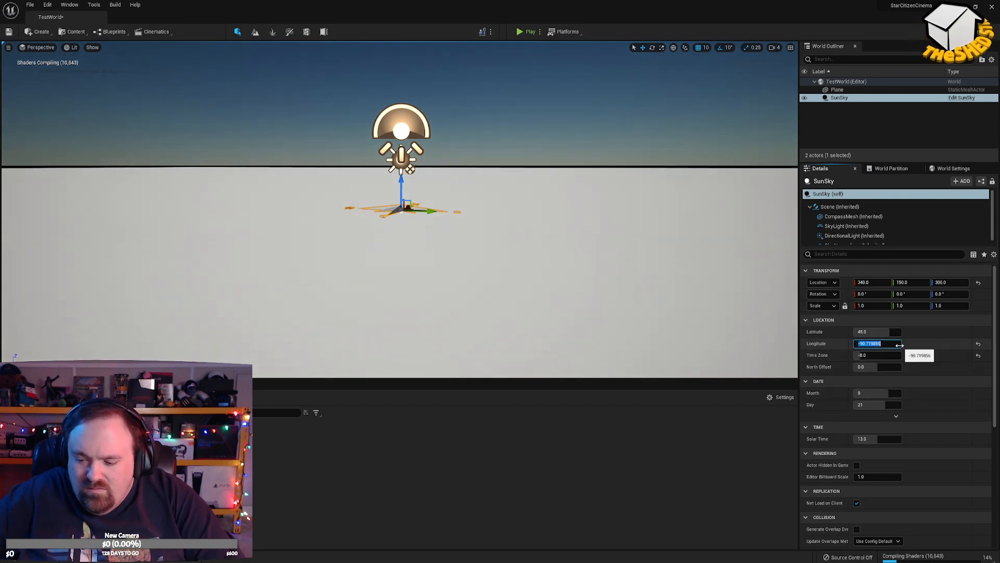
right_click_drag(573, 234, 141, 150)
key("w")
key("s")
key("w")
key("s")
key("w")
key("s")
key("w")
key("s")
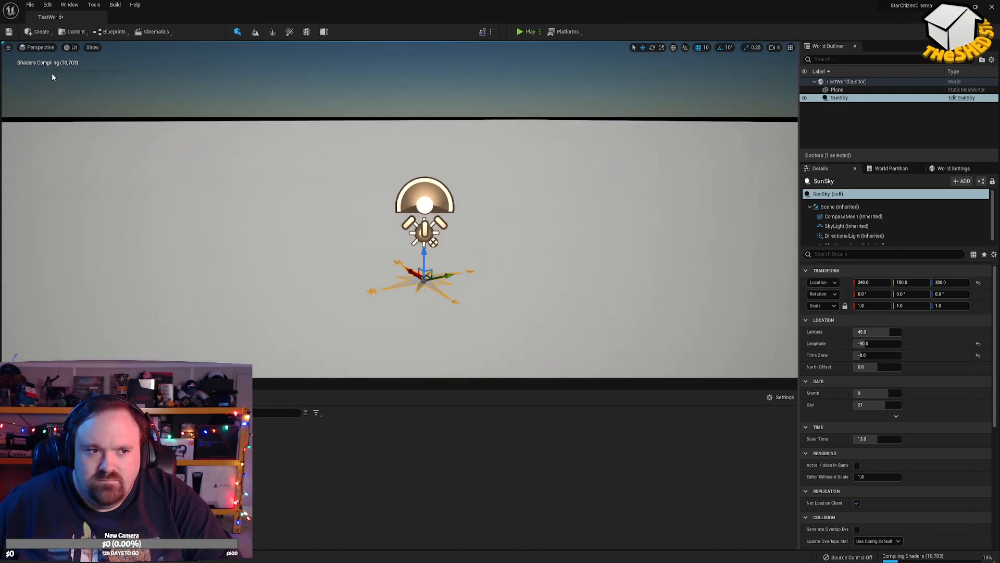
Examine the settings of the SunSky actor's SkyAtmosphere component and return to the actor's own properties.
left_click(42, 33)
left_click(916, 228)
scroll(906, 231, "down", 1)
left_click(870, 241)
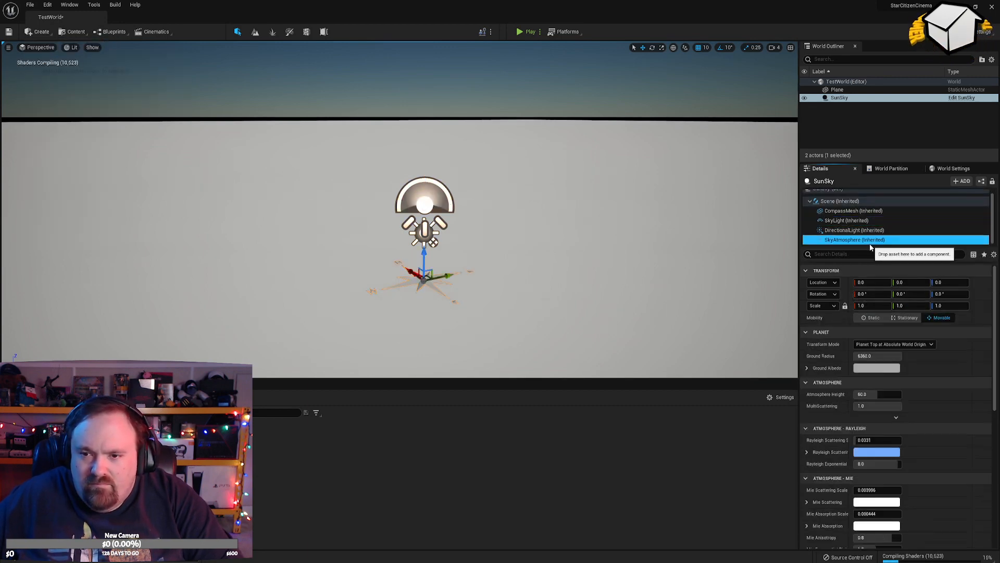
scroll(852, 209, "up", 1)
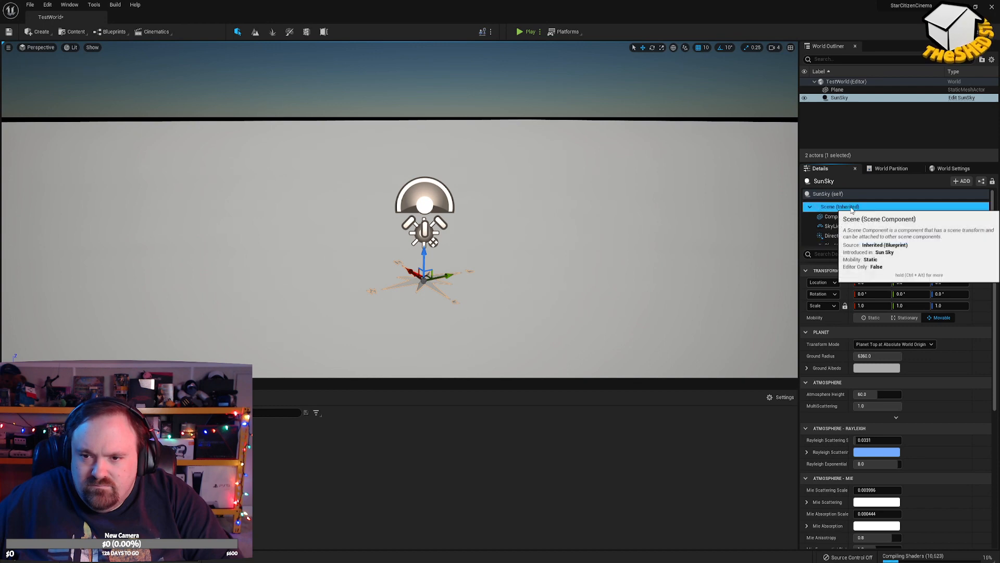
left_click(839, 194)
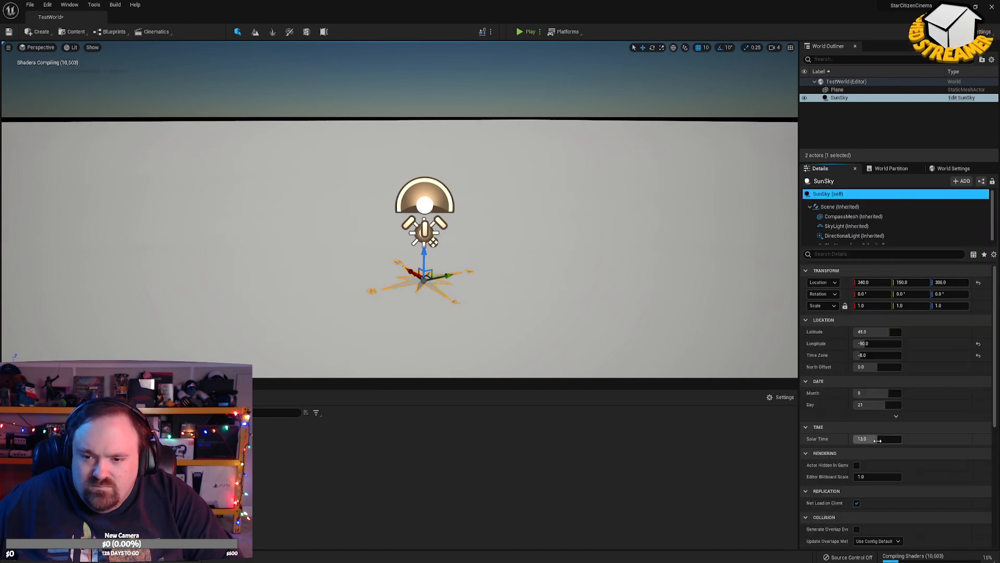
Set the SunSky date to month 6, day 15.
left_click(881, 394)
type("06")
key("Tab")
type("1")
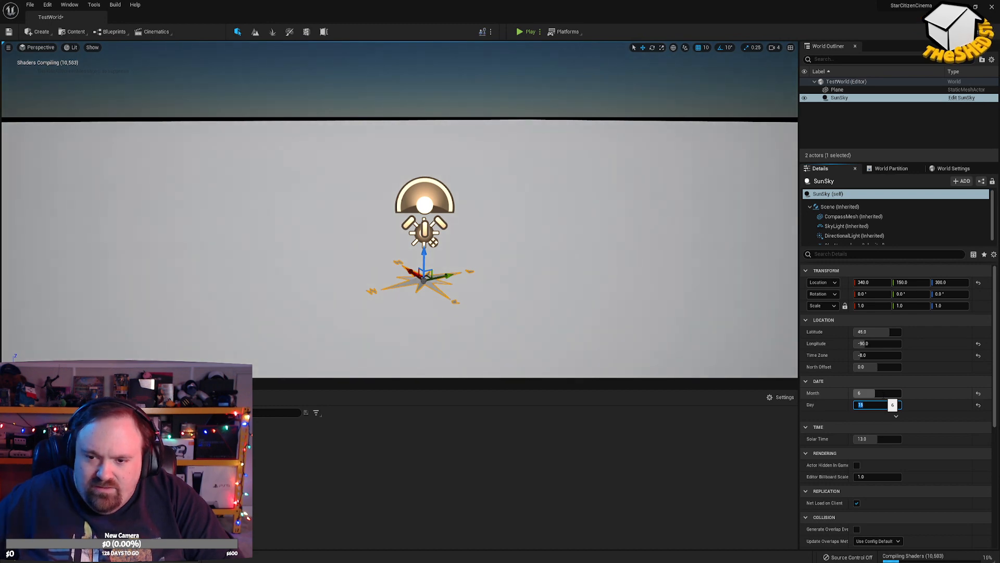
mouse_move(523, 161)
right_mouse_down()
mouse_move(557, 167)
mouse_move(534, 189)
mouse_move(519, 175)
right_mouse_up()
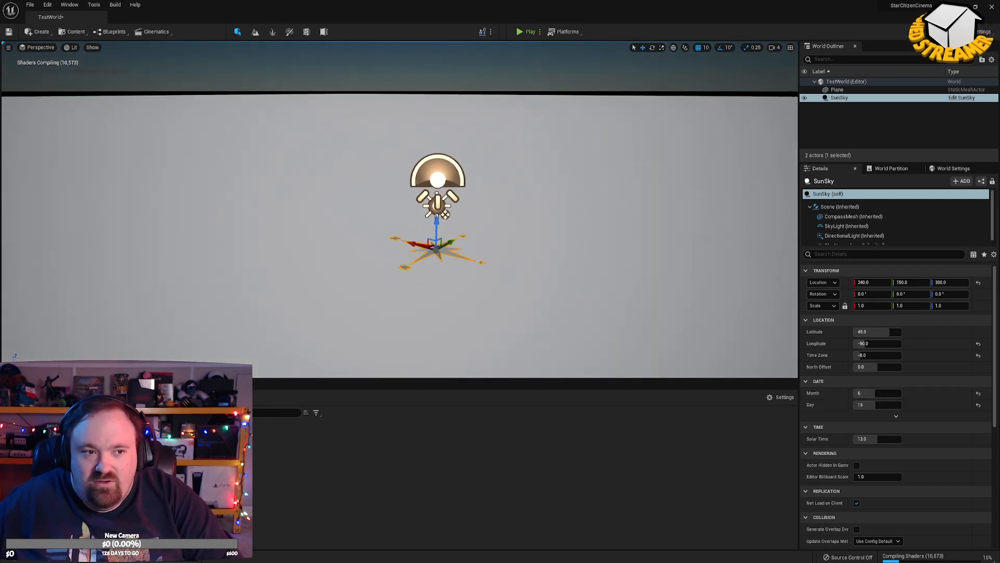
Try adding an Atmospheric Fog actor to the level, then delete it.
left_click(47, 32)
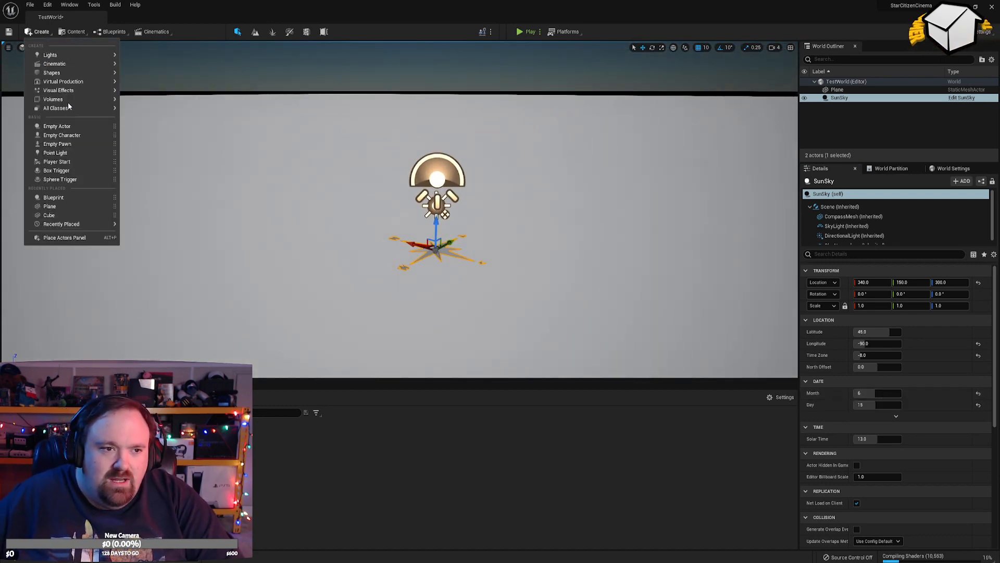
mouse_move(77, 93)
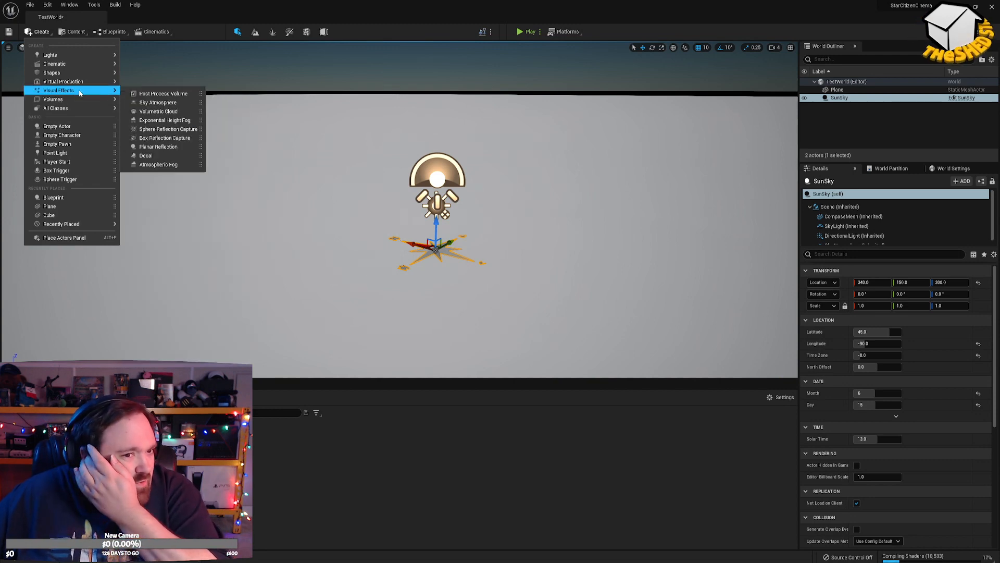
left_click(154, 165)
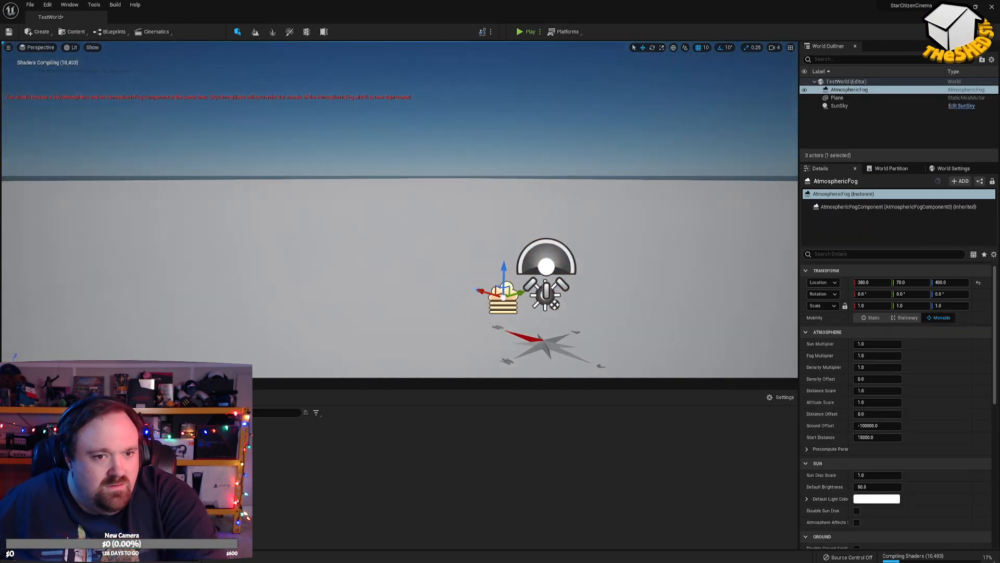
key("Delete")
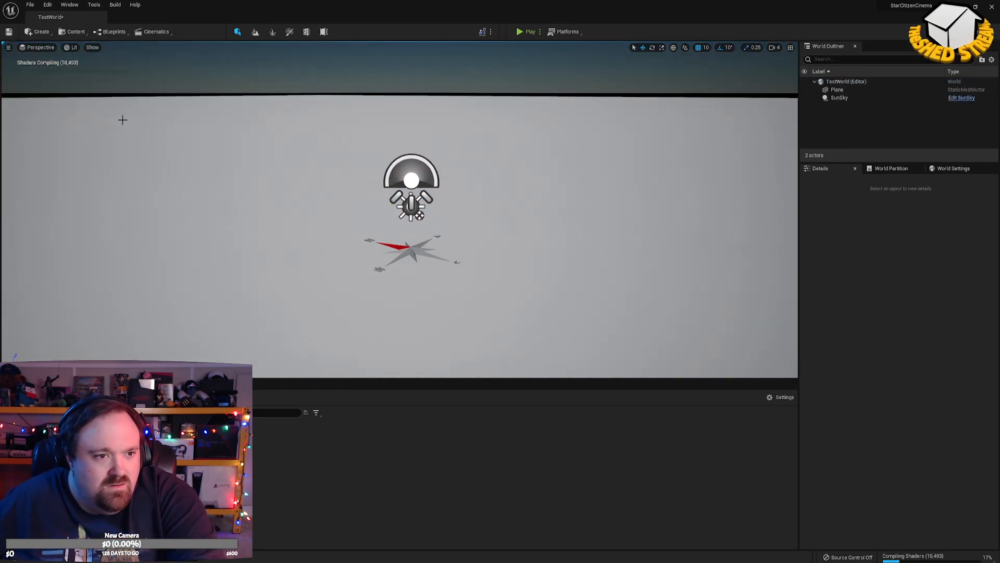
Try an Exponential Height Fog actor in the level and remove it again.
left_click(9, 48)
left_click(39, 33)
mouse_move(60, 58)
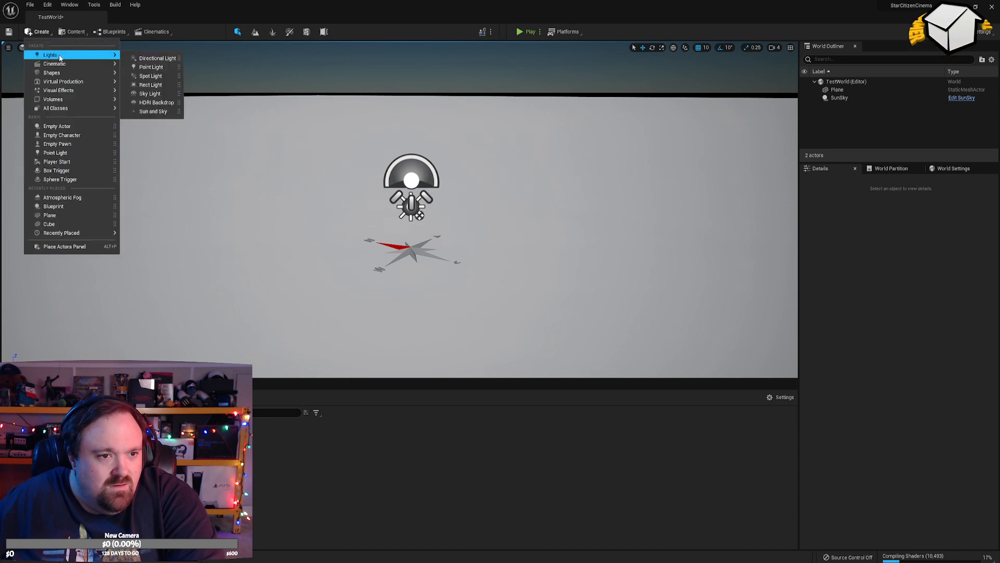
mouse_move(90, 94)
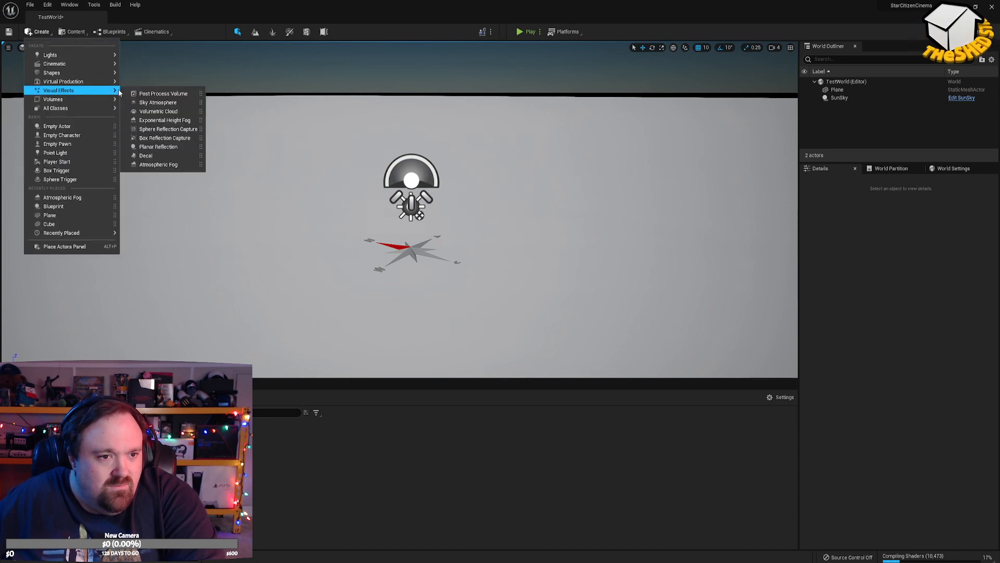
left_click(185, 120)
right_click_drag(307, 155, 271, 166)
key("Delete")
mouse_move(71, 67)
right_mouse_down()
mouse_move(47, 83)
mouse_move(71, 68)
right_mouse_up()
right_click_drag(396, 208, 414, 189)
right_click_drag(138, 118, 129, 168)
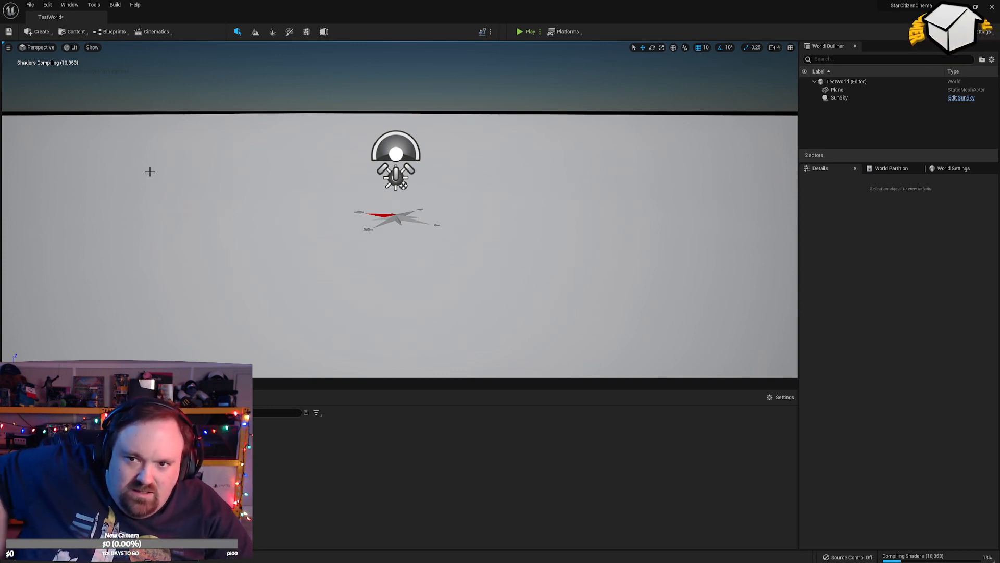
mouse_move(221, 165)
right_mouse_down()
mouse_move(226, 179)
mouse_move(225, 168)
right_mouse_up()
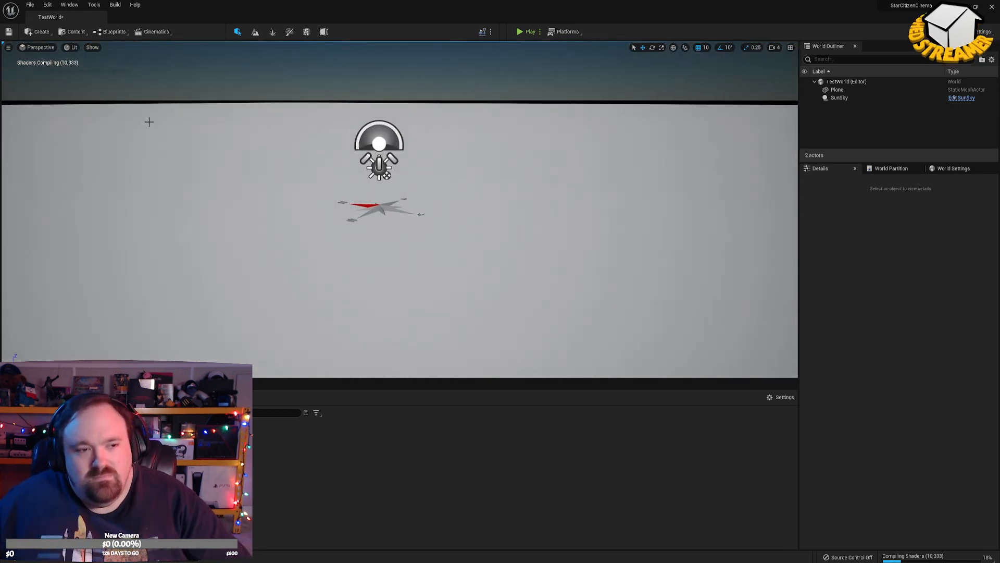
Add a Post Process Volume to the level, reset its location to the origin and expand its Exposure settings.
left_click(45, 33)
mouse_move(75, 56)
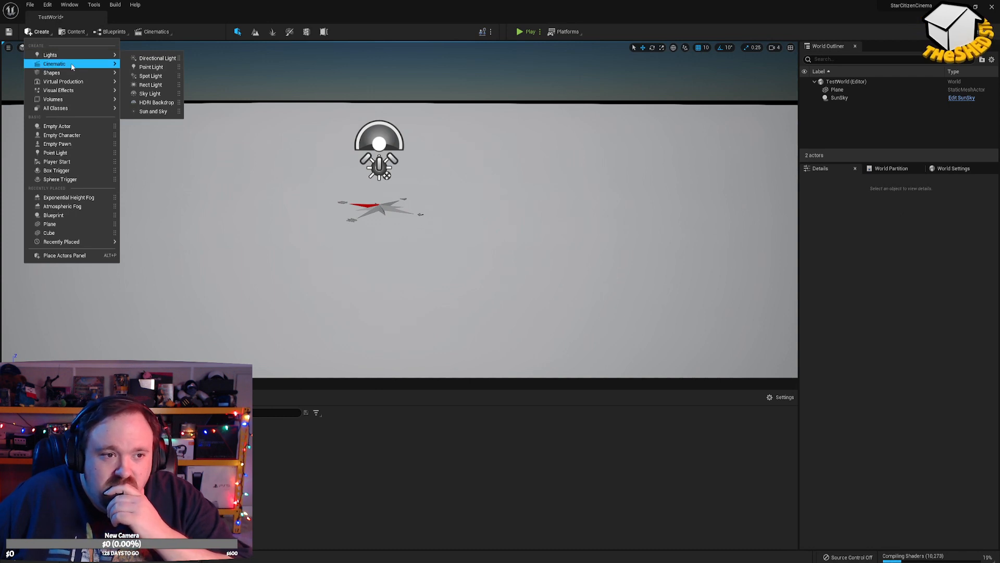
mouse_move(68, 104)
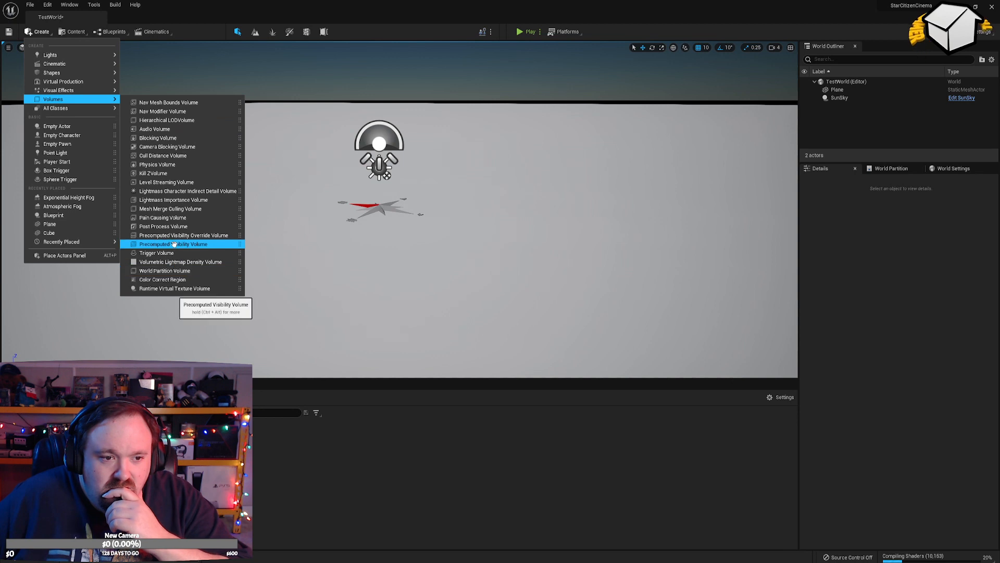
left_click(187, 226)
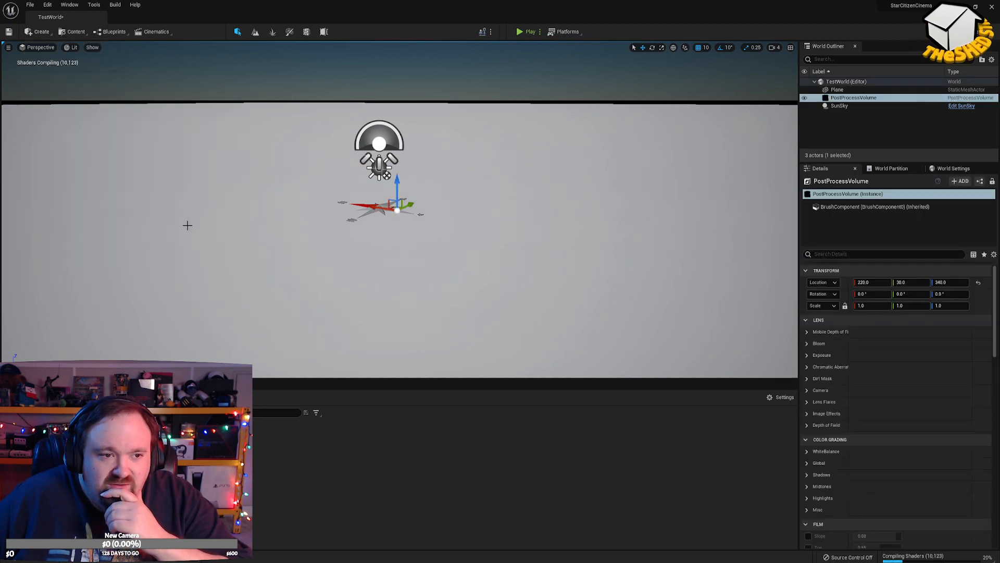
left_click(978, 284)
left_click(806, 356)
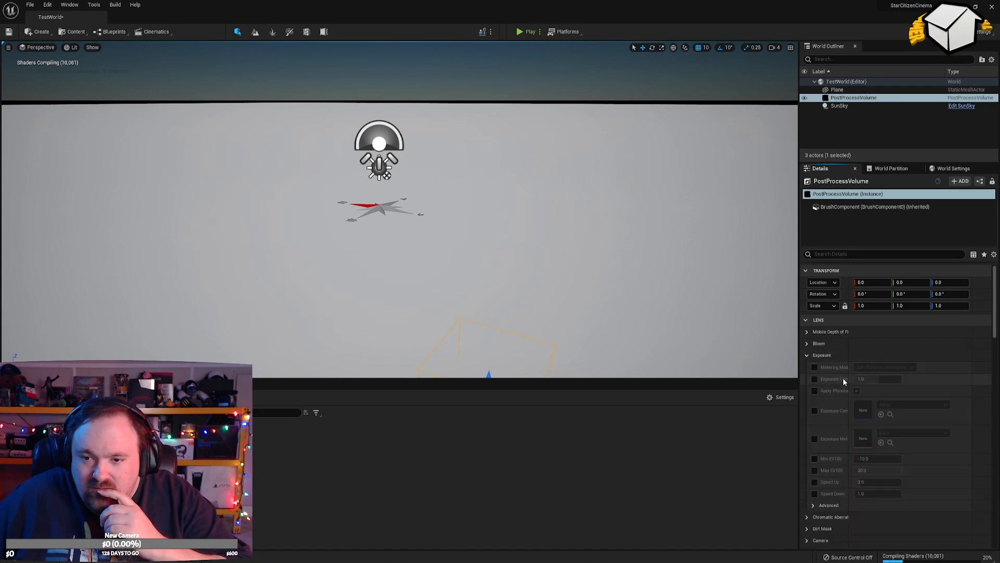
Reset the ground plane's location to the world origin.
right_click_drag(545, 306, 546, 304)
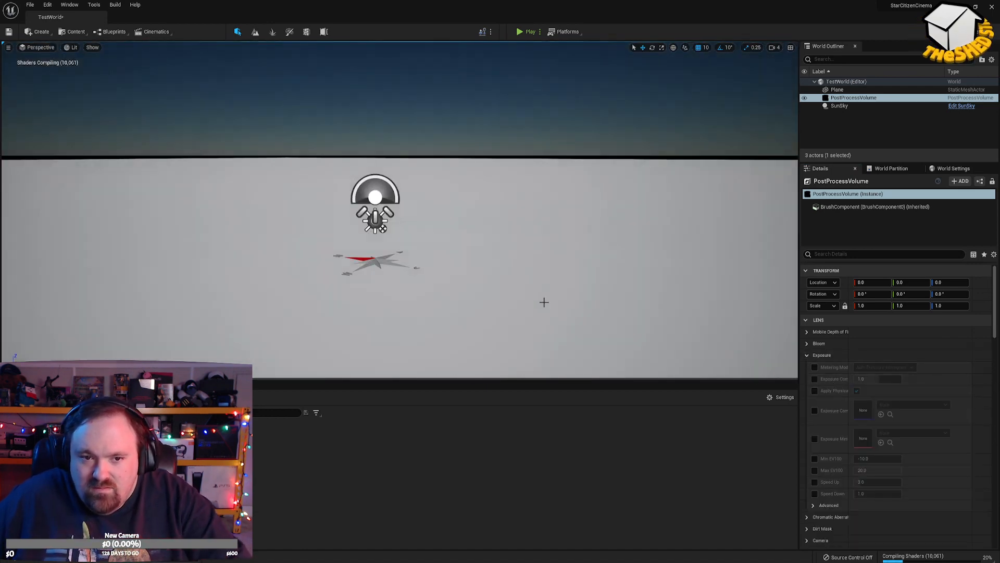
left_click(523, 276)
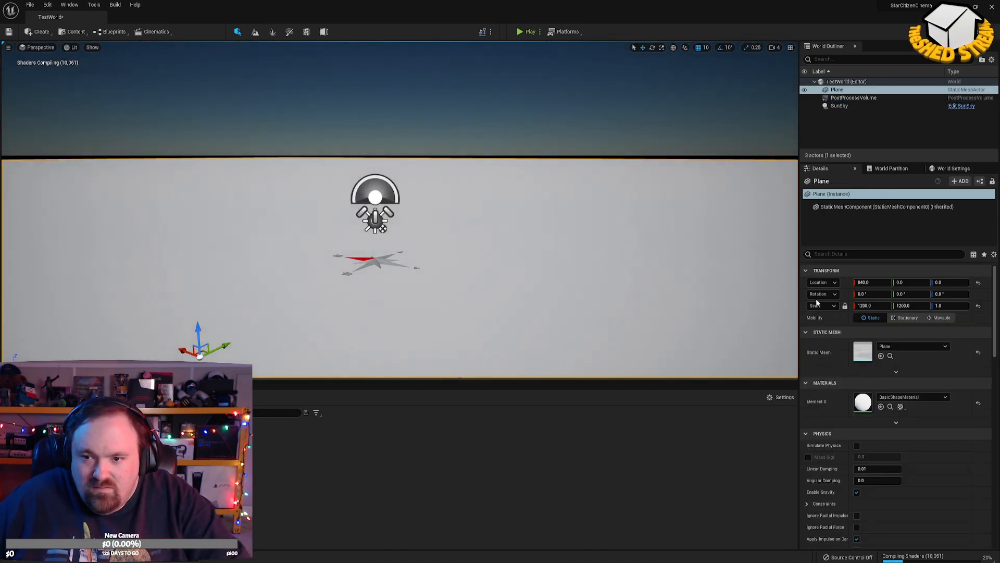
left_click(979, 283)
right_click_drag(795, 291, 795, 291)
right_click_drag(491, 211, 491, 211)
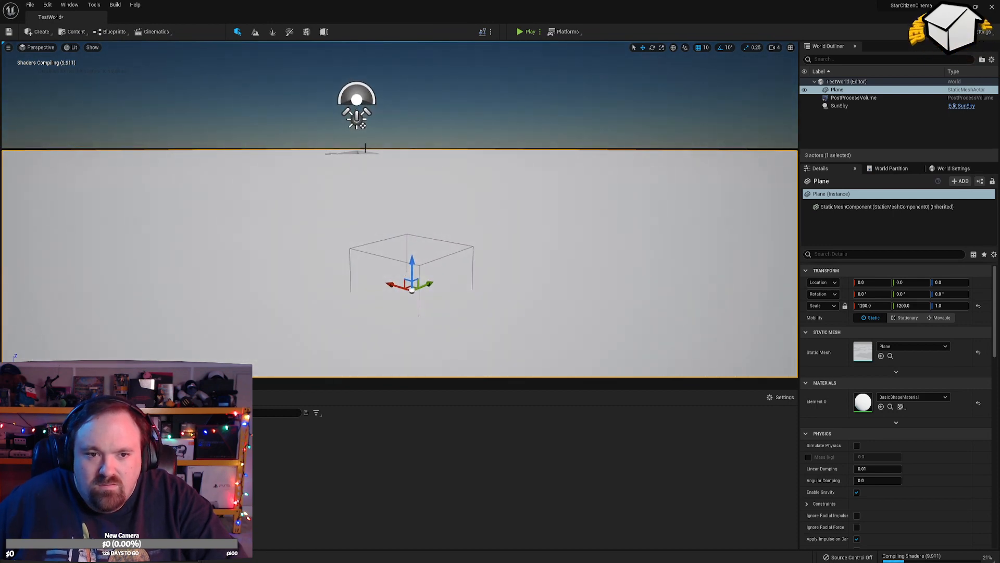
Reset the SunSky actor's location to the world origin.
left_click(357, 119)
left_click(979, 283)
right_click_drag(651, 292, 638, 311)
scroll(522, 239, "up", 2)
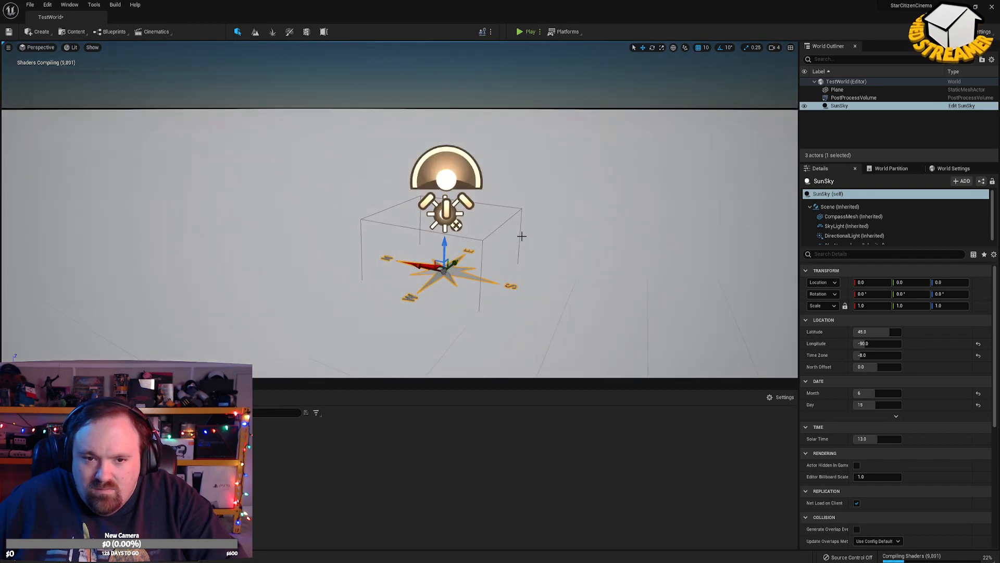
Enable the PostProcessVolume's Metering Mode, Min EV100 and Max EV100 overrides and set both EV100 values to 12.5.
left_click(505, 220)
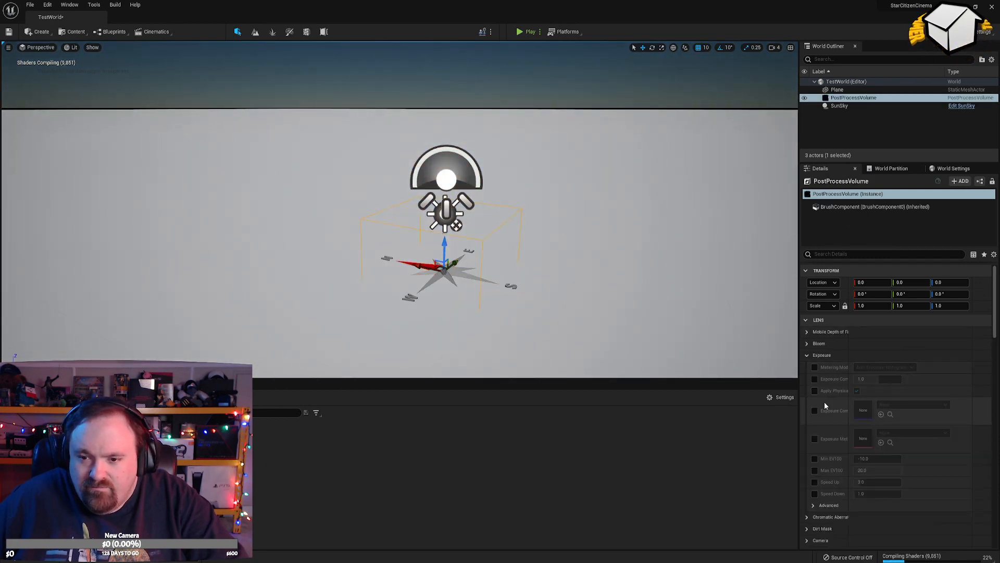
left_click(815, 367)
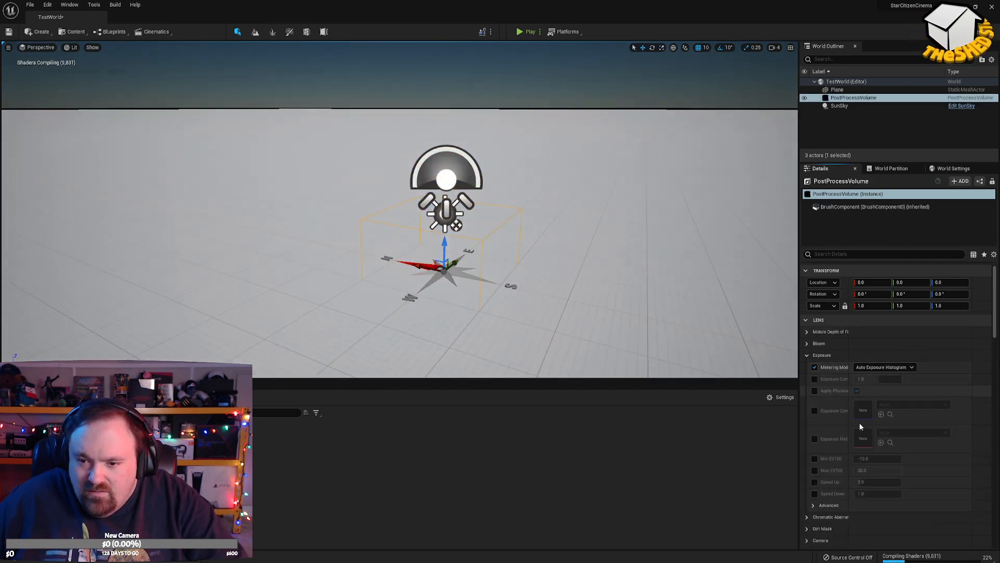
left_click(814, 459)
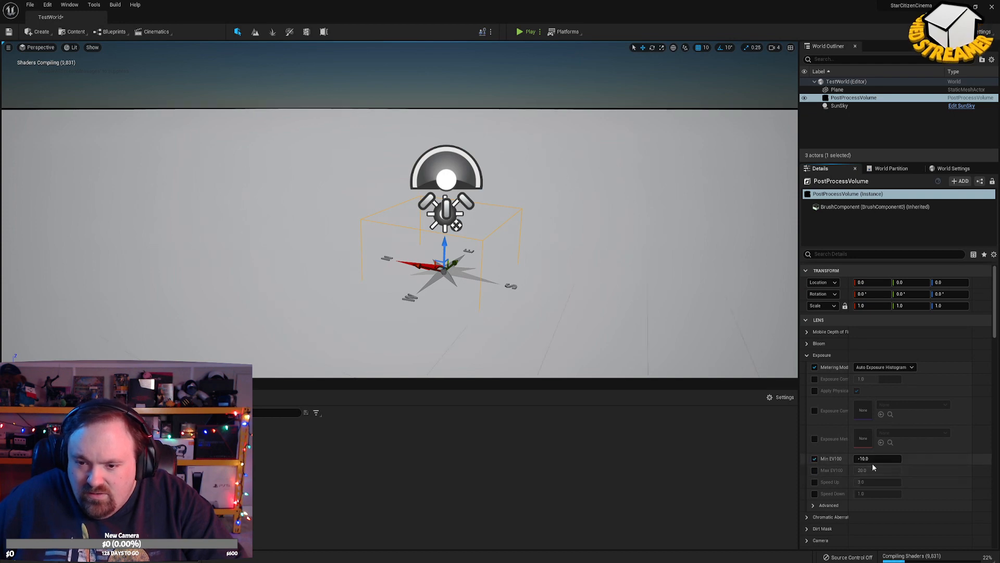
left_click(815, 470)
left_click(878, 458)
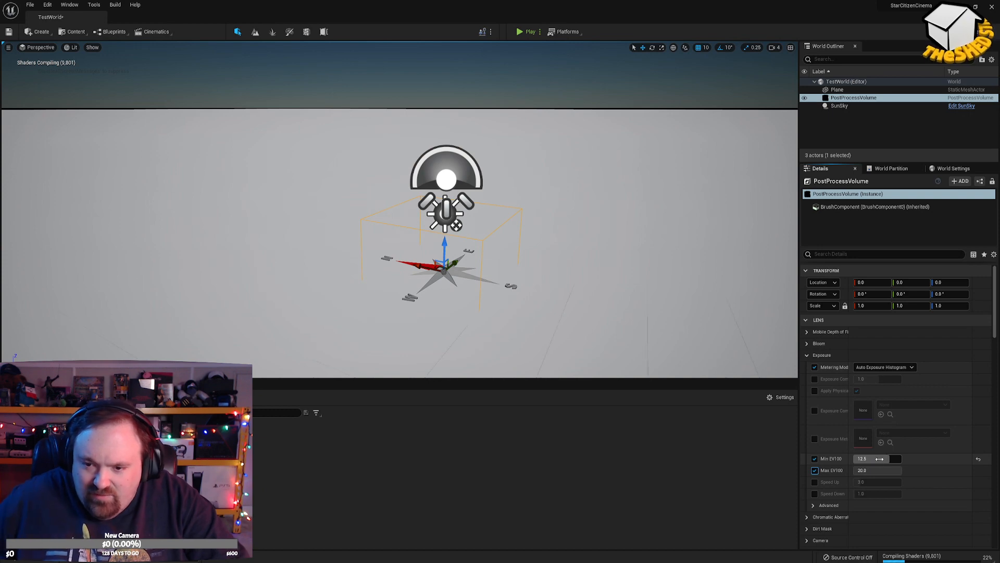
key("Tab")
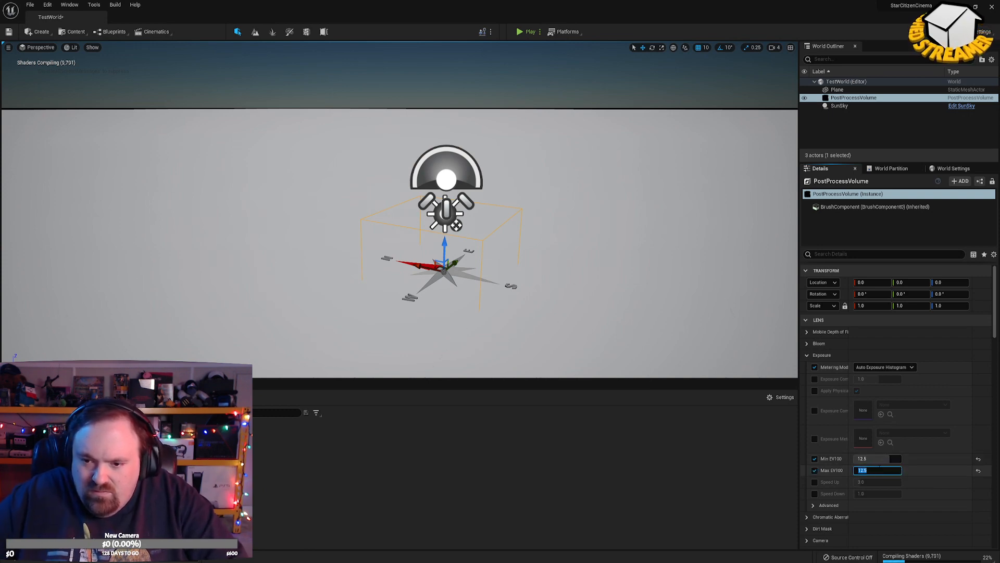
Enable Infinite Extent (Unbound) on the PostProcessVolume so its settings apply to the whole level.
right_click_drag(630, 292, 704, 291)
key("s")
key("w")
left_click(627, 252)
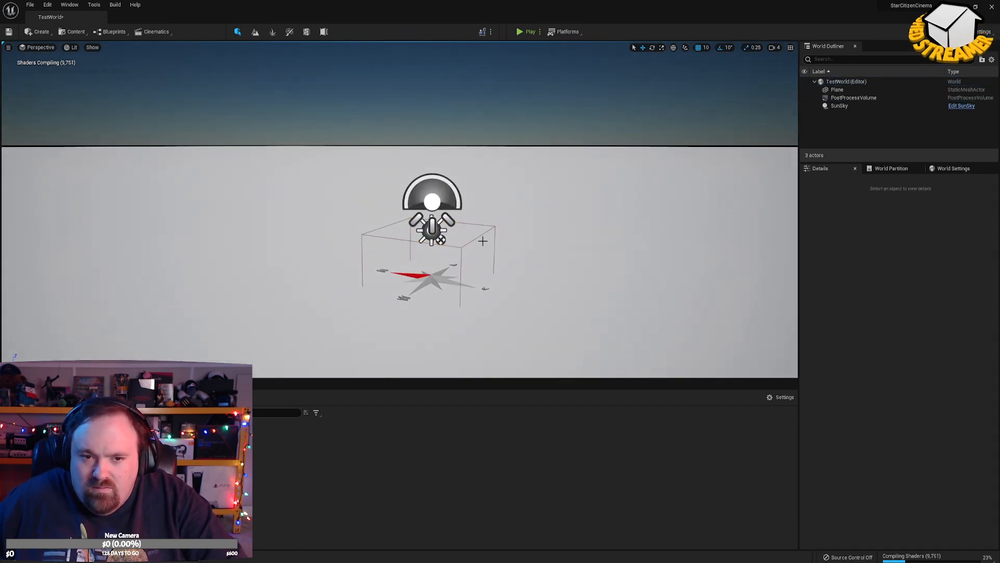
left_click(854, 98)
scroll(865, 446, "down", 15)
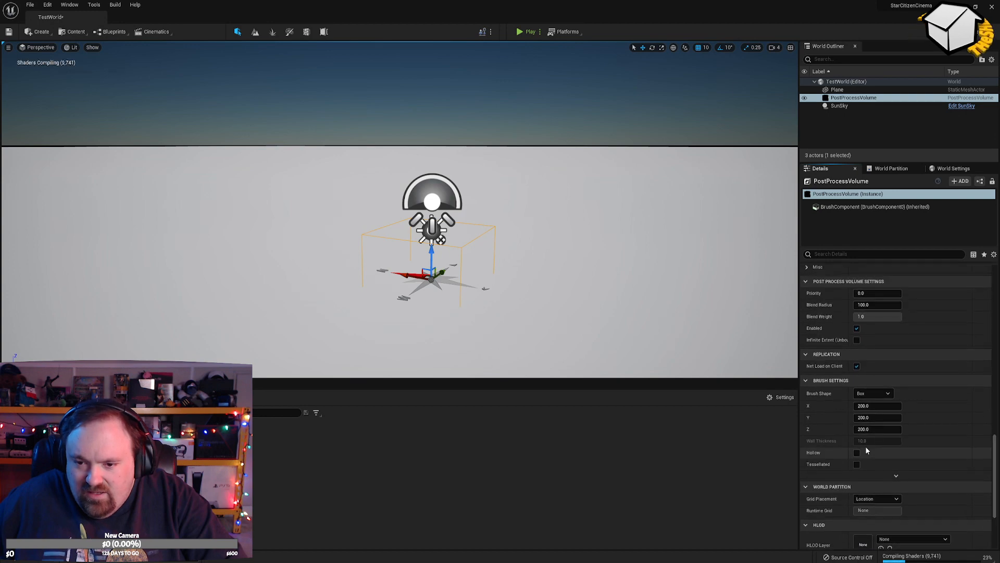
left_click(856, 340)
mouse_move(545, 248)
right_mouse_down()
mouse_move(505, 211)
mouse_move(513, 240)
mouse_move(563, 257)
mouse_move(561, 297)
mouse_move(549, 260)
mouse_move(555, 244)
right_mouse_up()
key("w")
key("w")
key("s")
Set the PostProcessVolume's Min EV100 and Max EV100 exposure limits to 10.
scroll(919, 393, "down", 15)
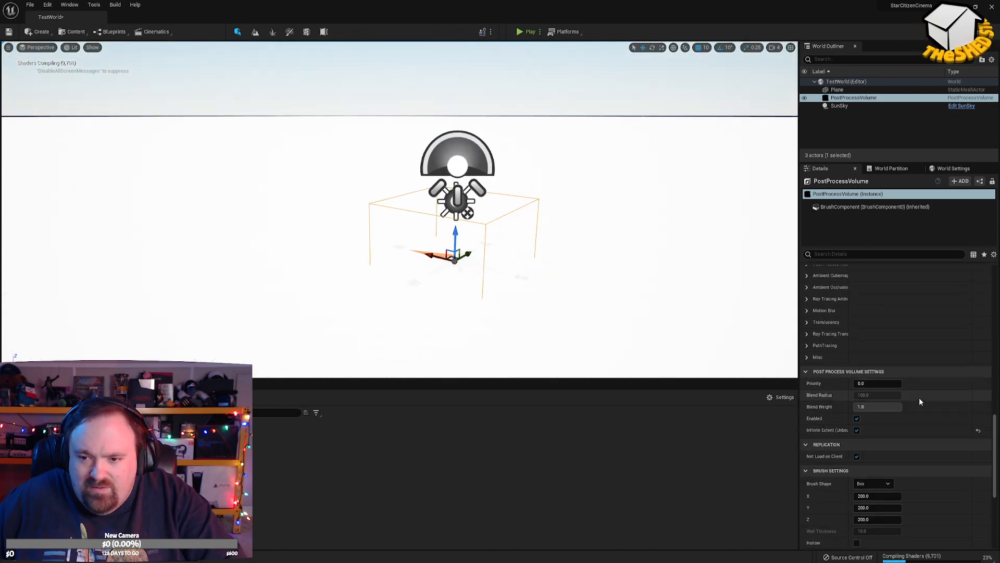
scroll(921, 416, "up", 12)
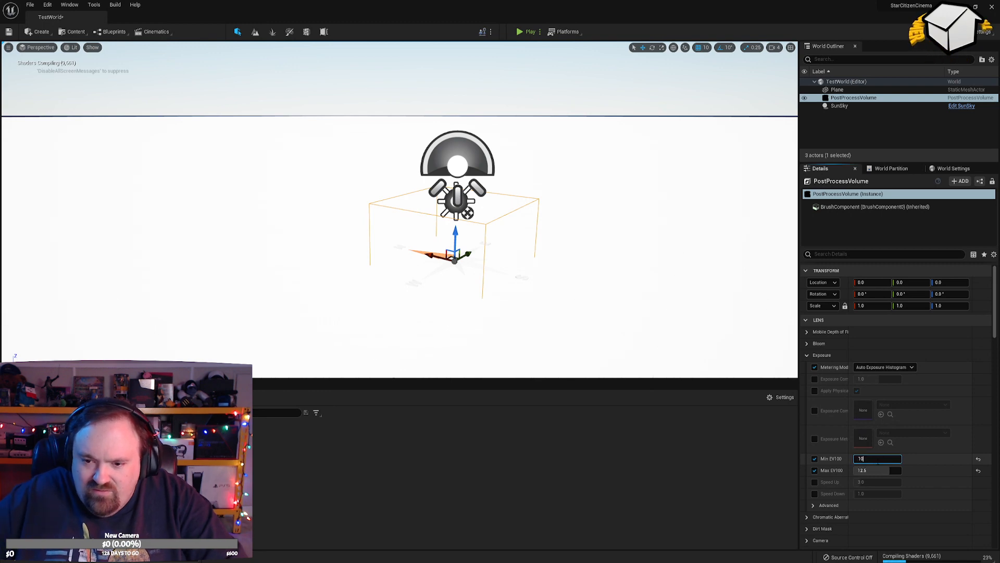
left_click(874, 469)
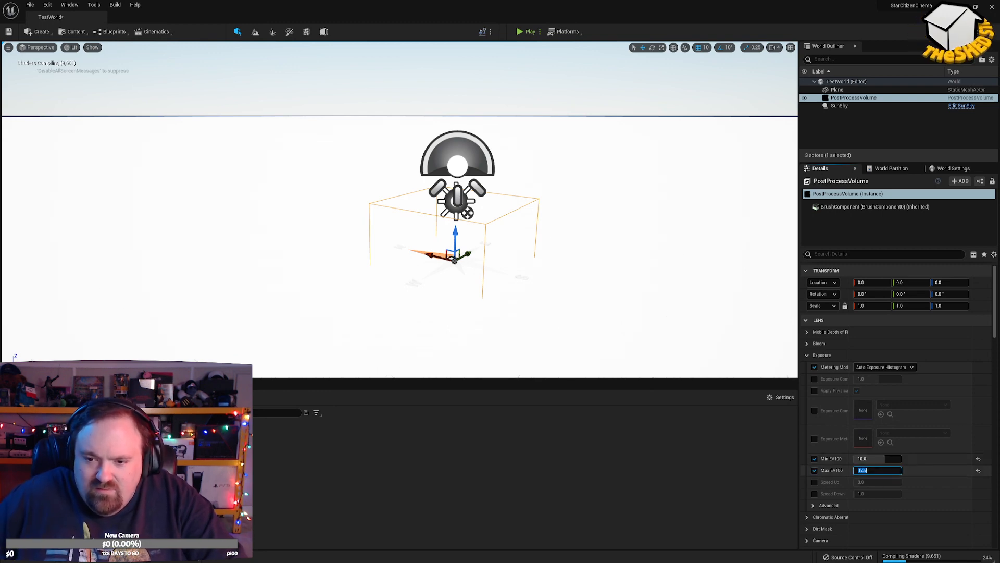
type("10")
key("Return")
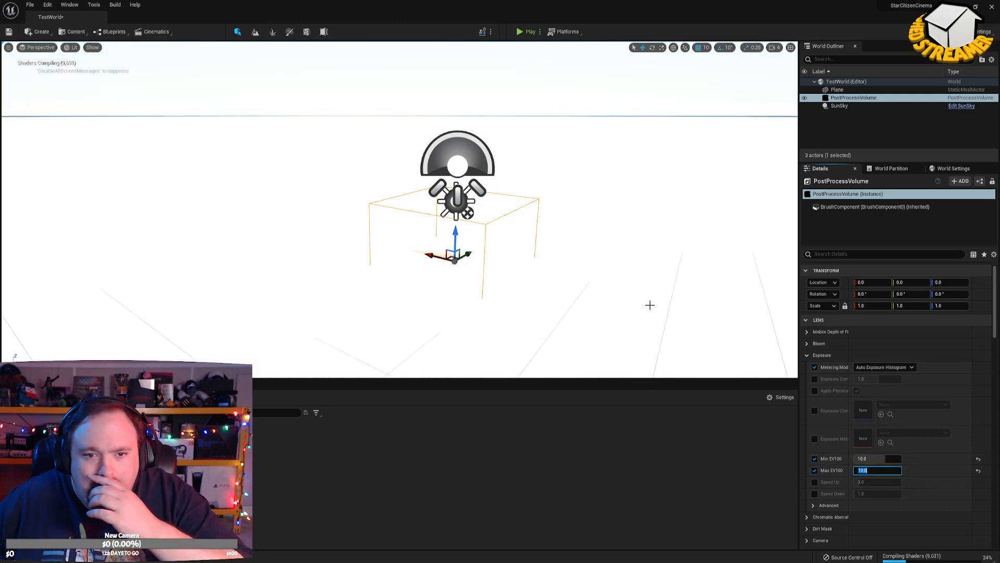
Set both EV100 exposure limits of the PostProcessVolume to 1 and inspect the lighting around it.
type("1")
left_click(878, 459)
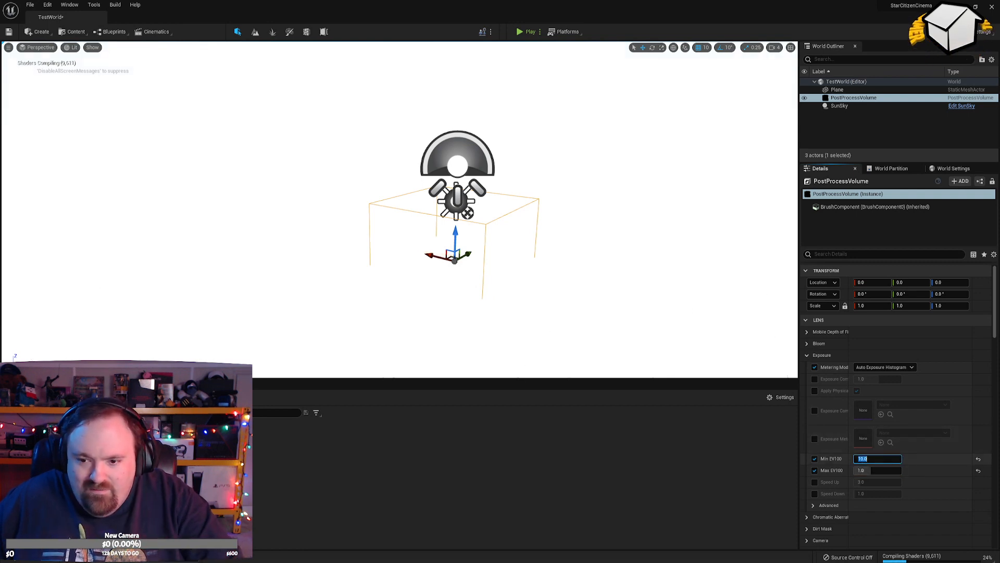
key("Return")
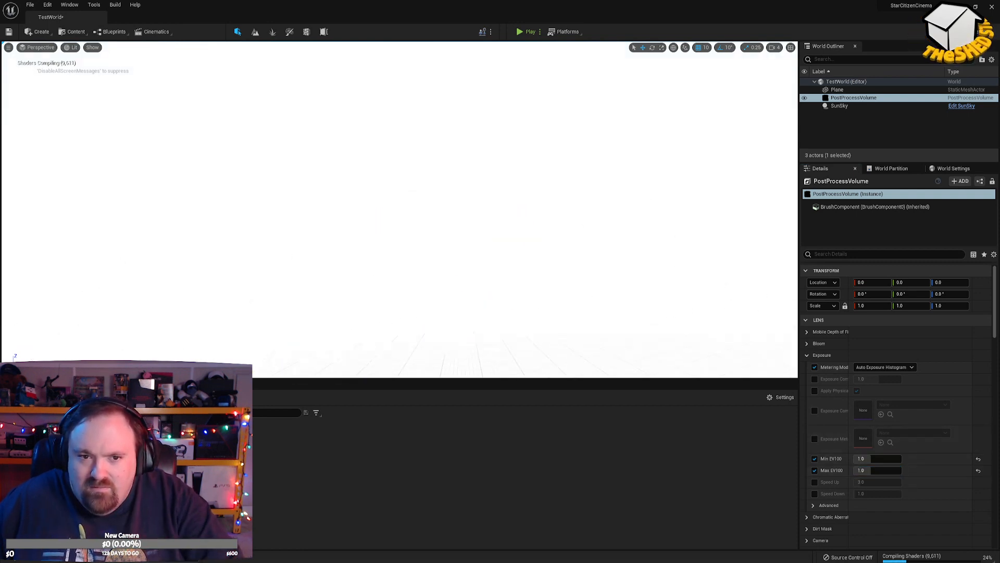
key("f")
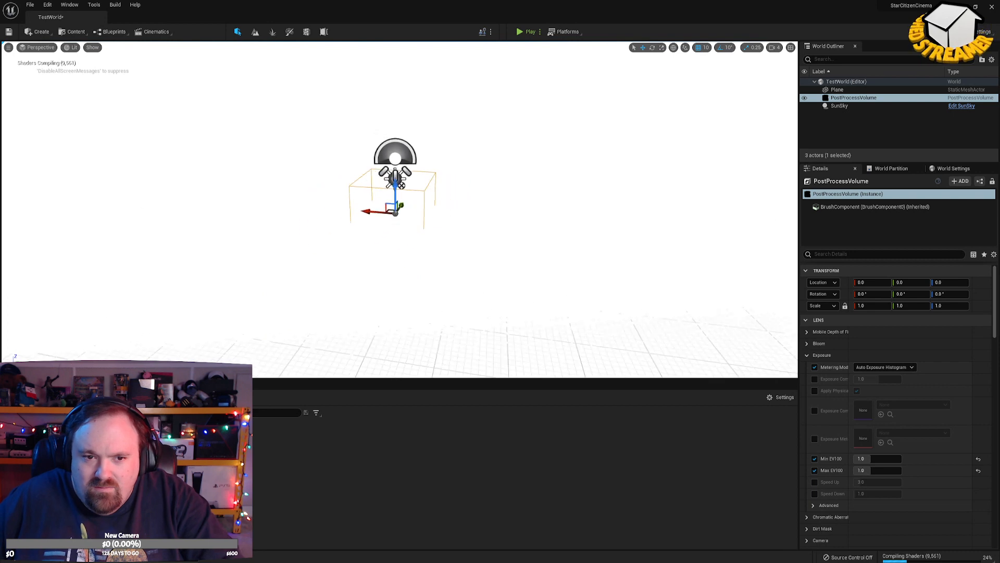
key("s")
right_click_drag(400, 209, 399, 217)
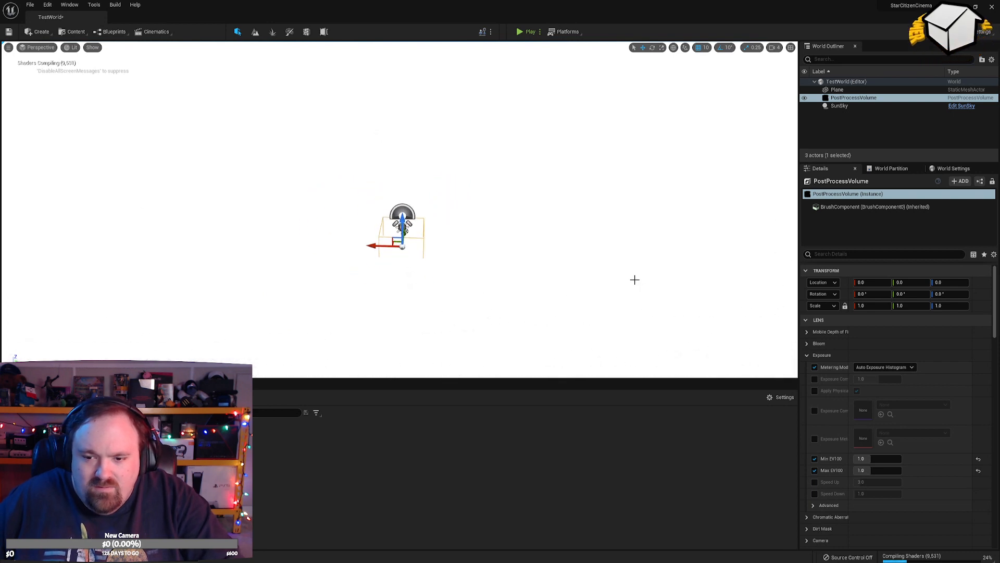
Set both Min EV100 and Max EV100 to 20 and frame the PostProcessVolume to judge the exposure.
type("20")
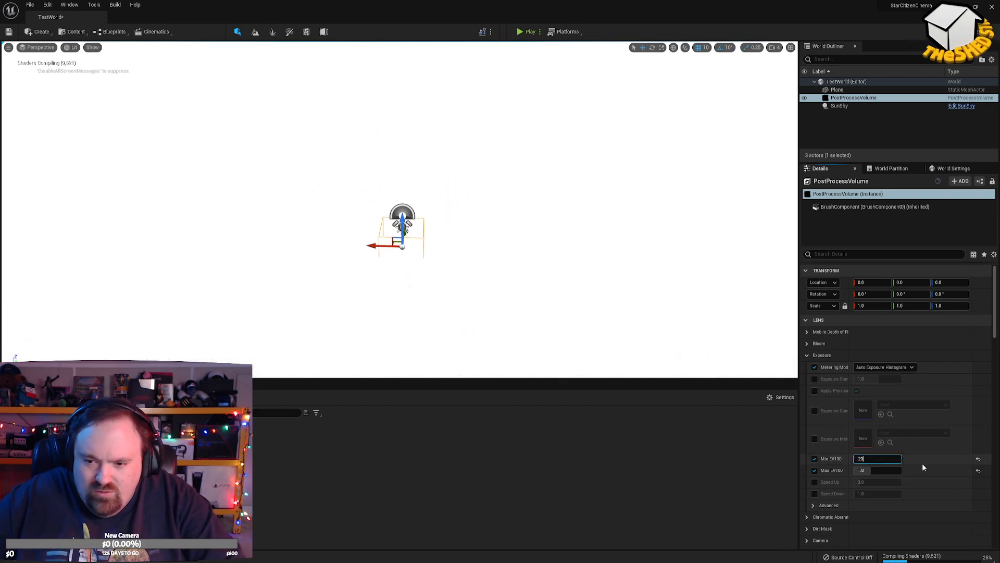
key("Tab")
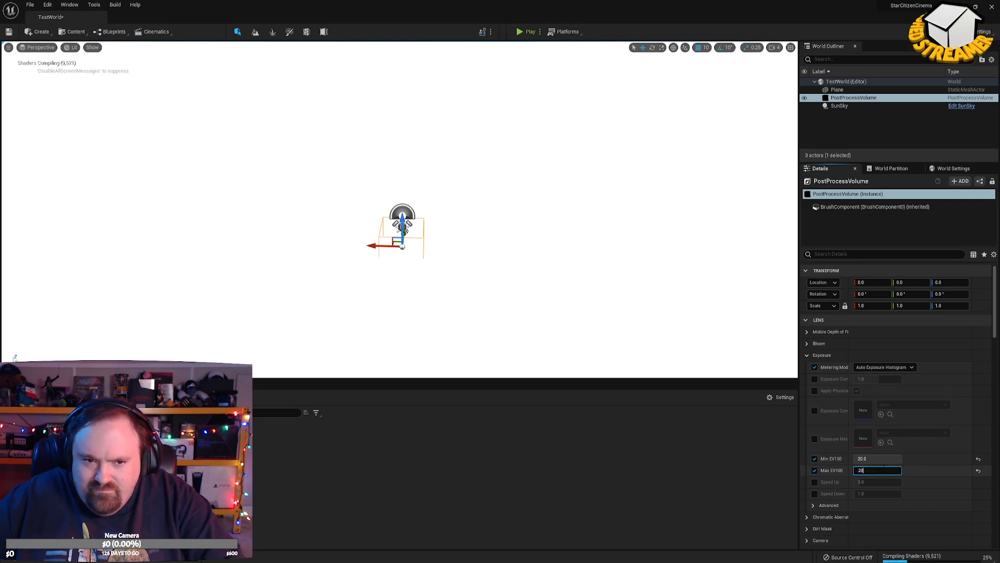
key("Return")
right_click_drag(400, 209, 413, 180)
key("f")
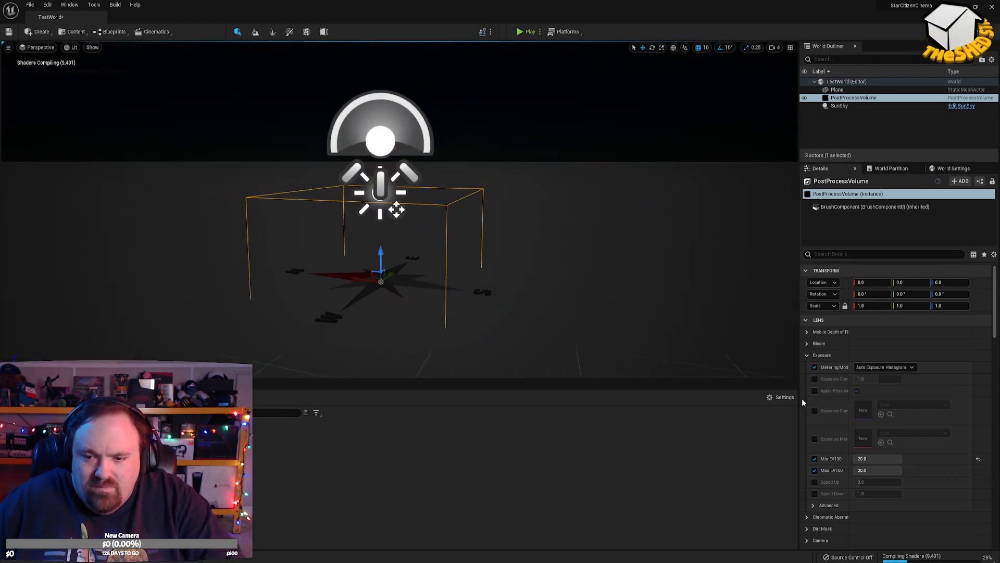
Set the PostProcessVolume's Max EV100 to 12 and Min EV100 to 0.
left_click(874, 471)
type("12")
key("Return")
left_click(874, 458)
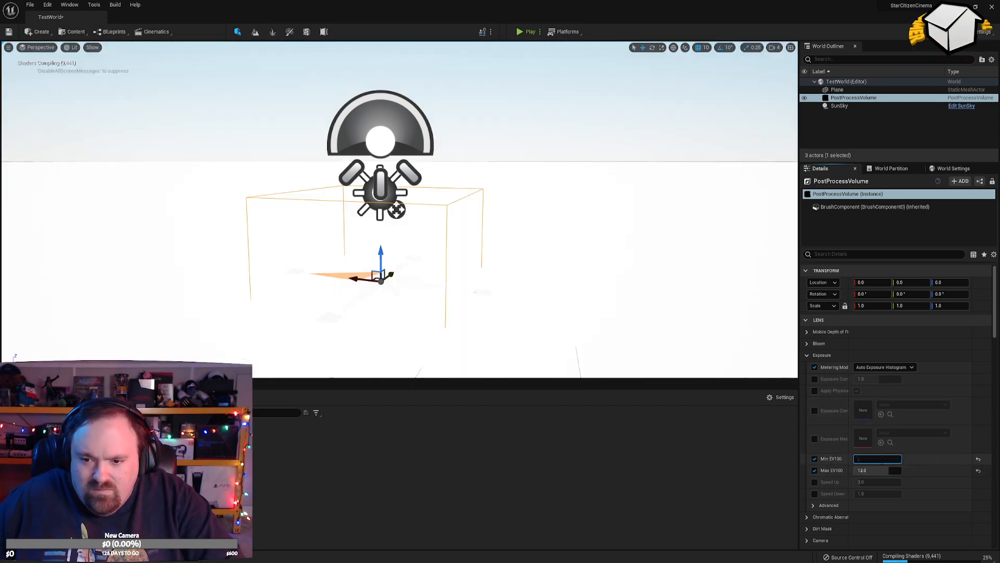
Set both Min EV100 and Max EV100 of the PostProcessVolume to 15 and survey the plane and sky under that exposure.
left_click(880, 470)
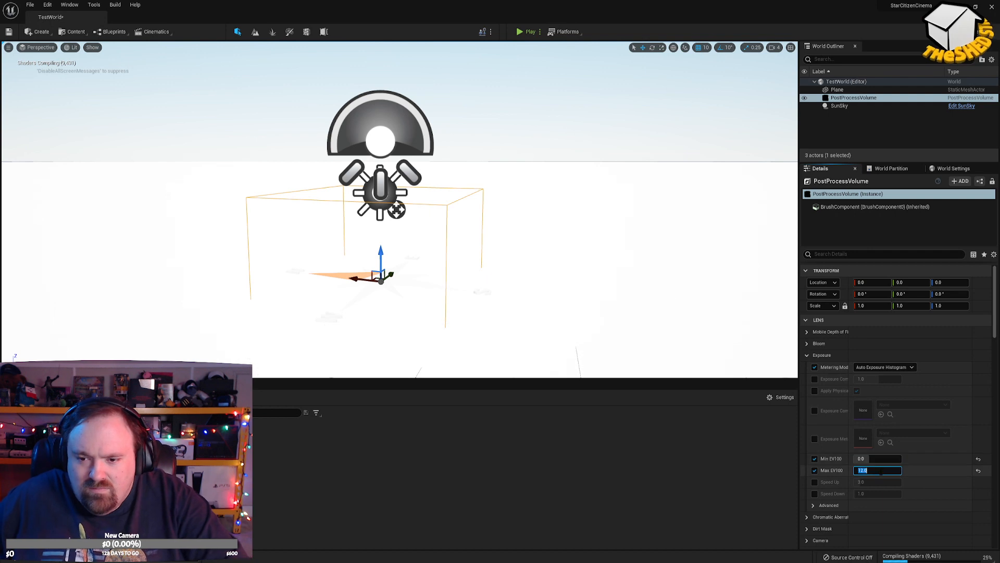
type("1")
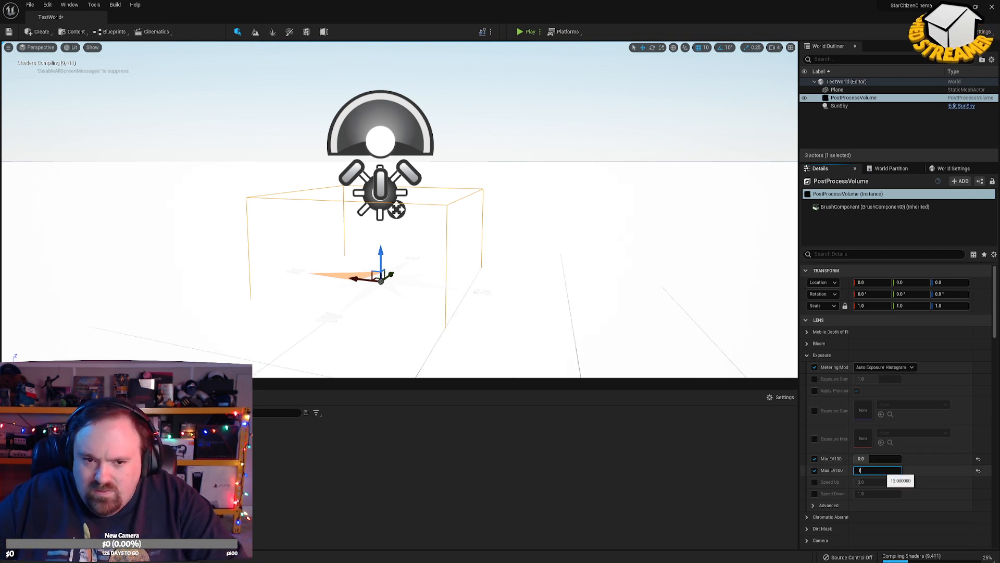
type("0")
key("Return")
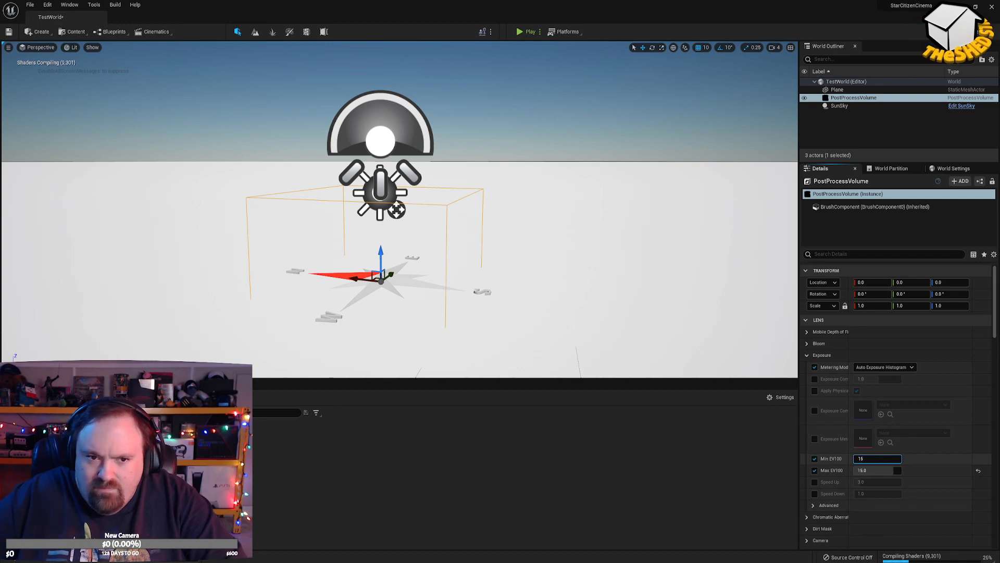
right_click_drag(603, 223, 469, 208)
key("s")
mouse_move(610, 223)
right_mouse_down()
mouse_move(578, 207)
mouse_move(582, 226)
mouse_move(563, 226)
mouse_move(625, 276)
mouse_move(615, 274)
mouse_move(607, 234)
right_mouse_up()
key("e")
key("q")
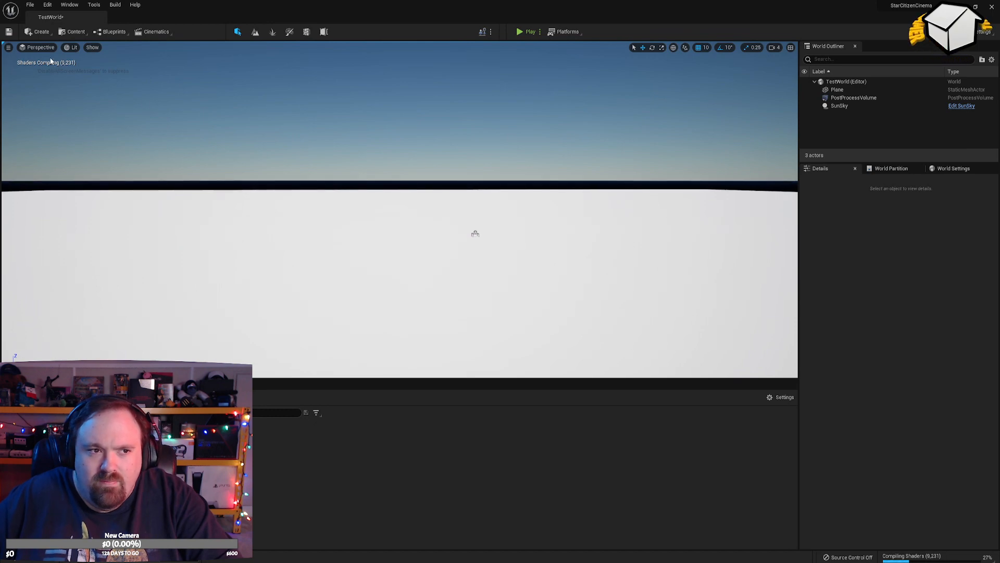
Try a Volumetric Cloud actor in the level and delete it again.
left_click(36, 48)
left_click(41, 32)
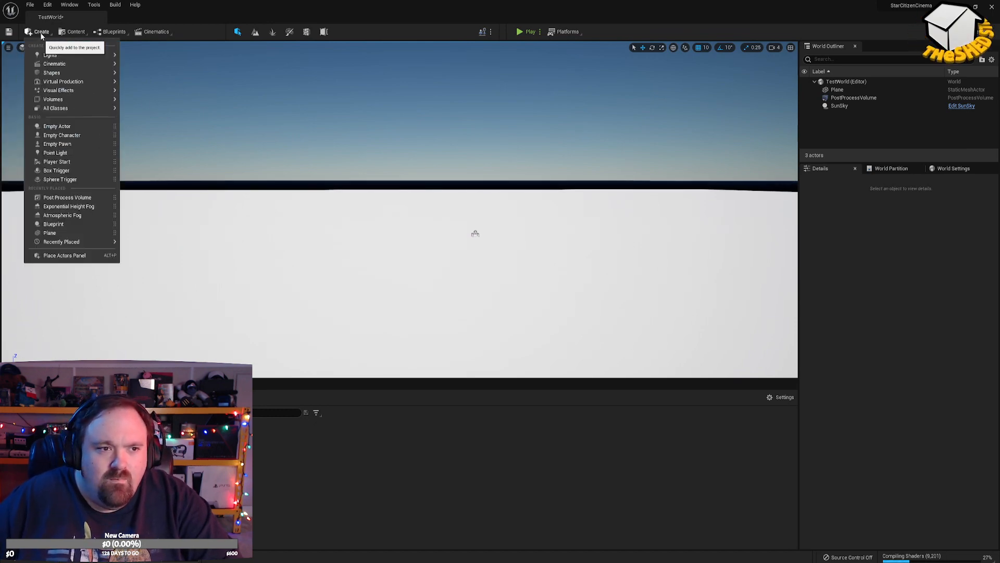
mouse_move(99, 90)
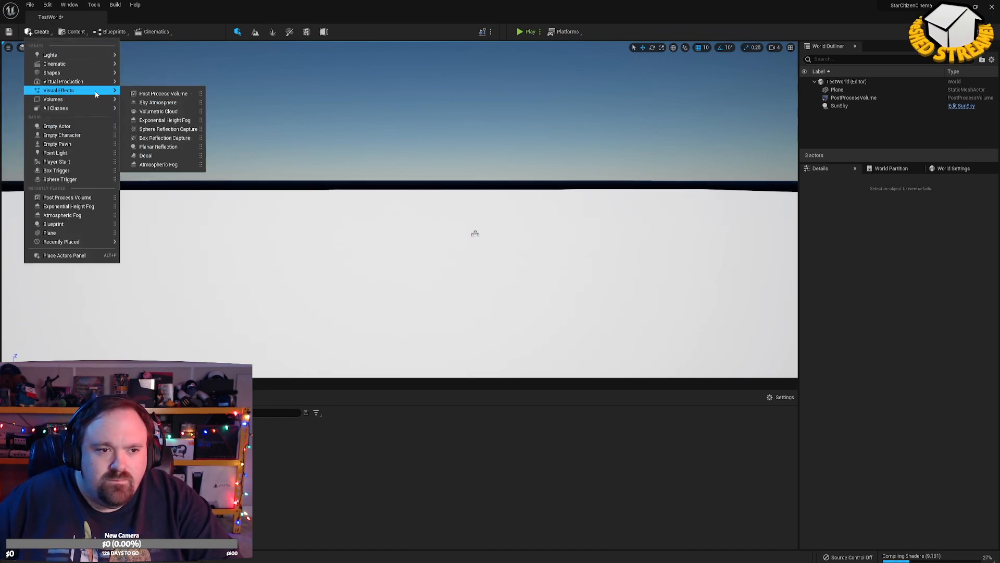
left_click(182, 110)
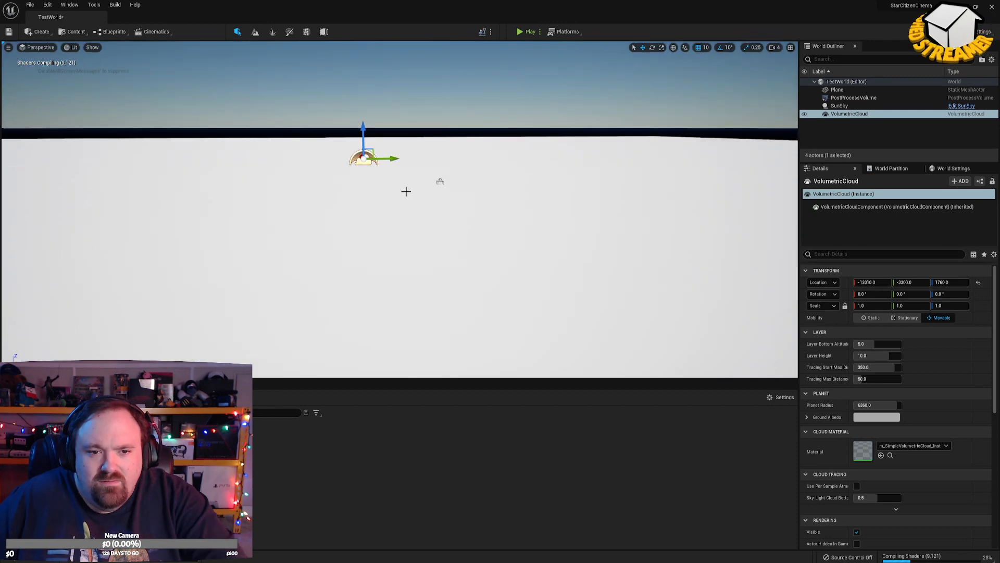
key("Delete")
Add an Exponential Height Fog actor to the level and reset its location to the world origin.
left_click(38, 31)
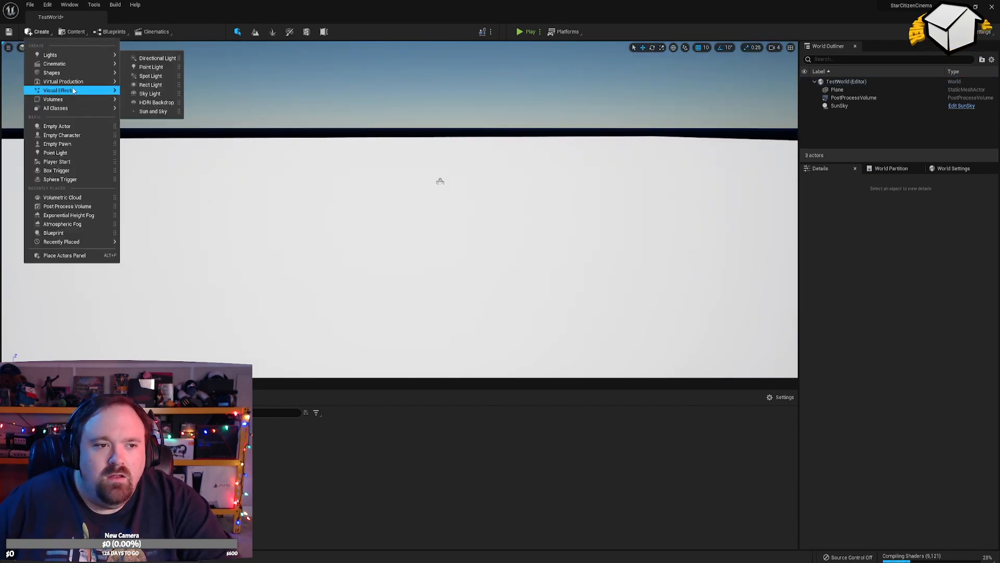
mouse_move(75, 91)
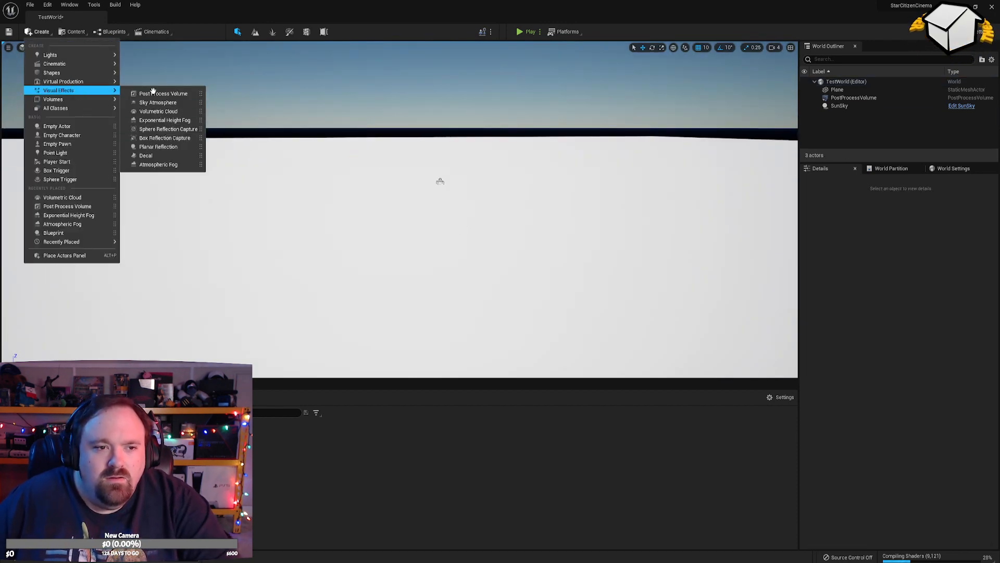
left_click(189, 121)
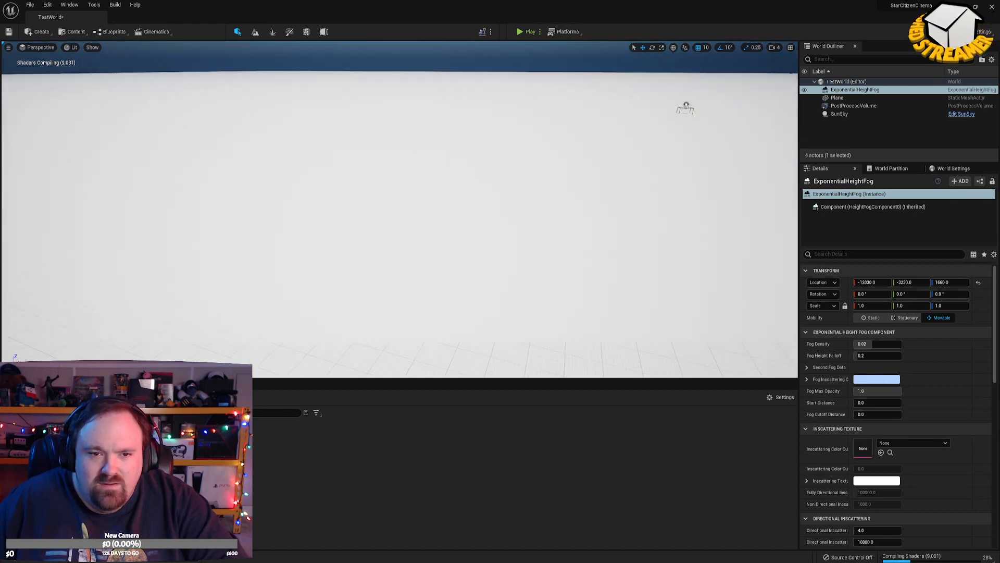
left_click(978, 283)
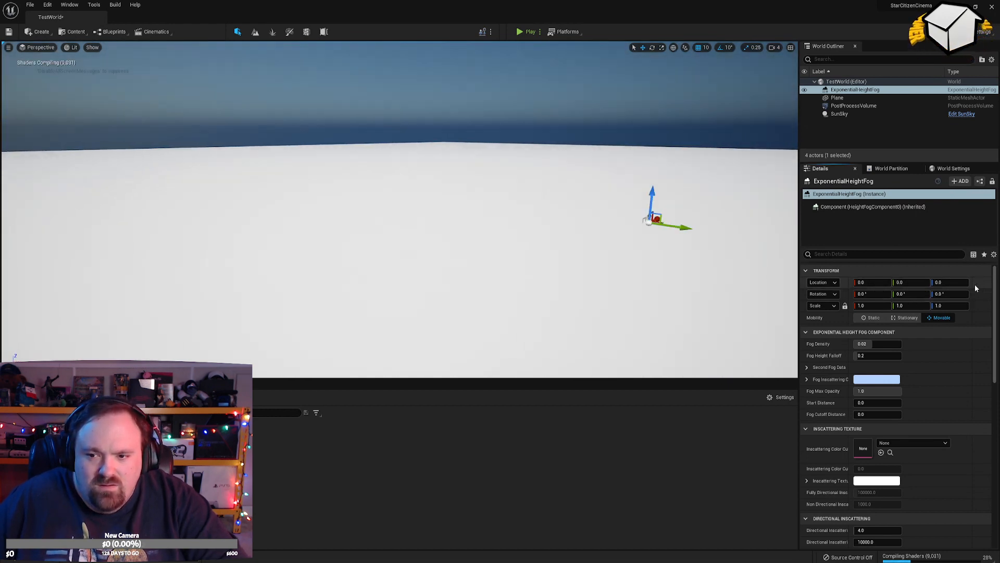
Change the height fog's Fog Inscattering Color to pure black by lowering its value to 0.
key("f")
key("w")
right_click_drag(400, 208, 414, 240)
key("s")
key("w")
left_click(867, 379)
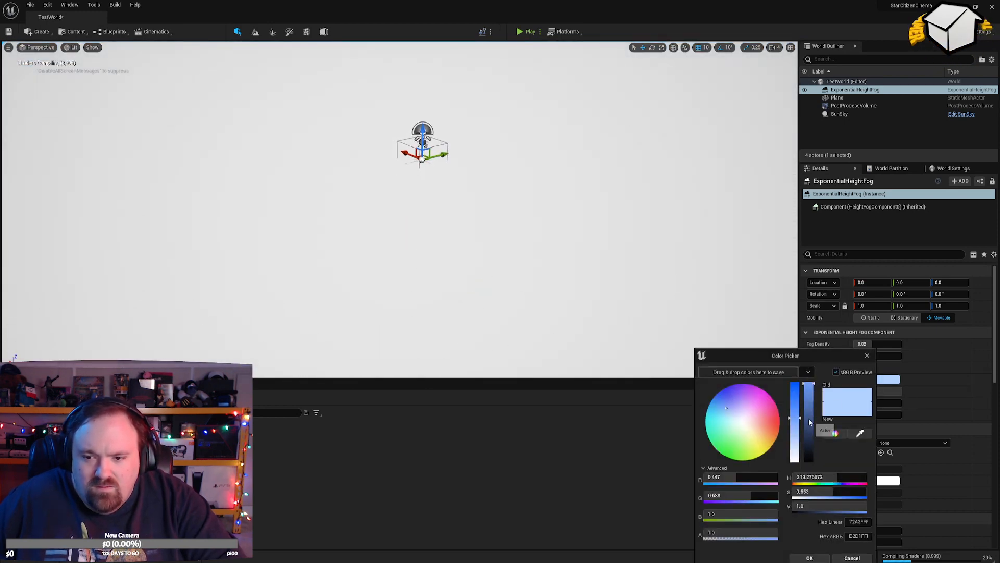
left_click_drag(809, 420, 809, 462)
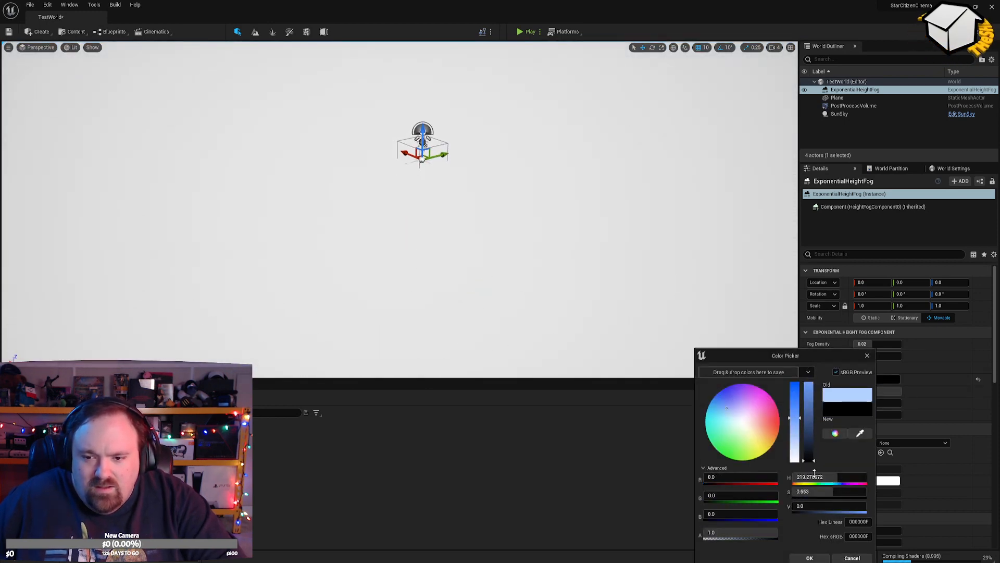
left_click(810, 558)
Change the height fog's Directional Inscattering color to pure black by lowering its value to 0.
scroll(906, 426, "down", 3)
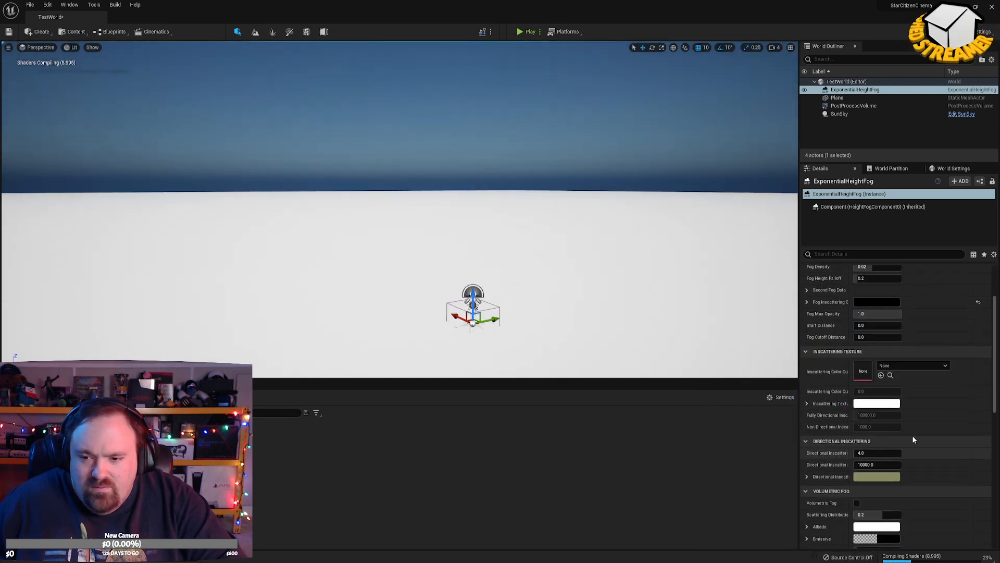
scroll(944, 421, "up", 3)
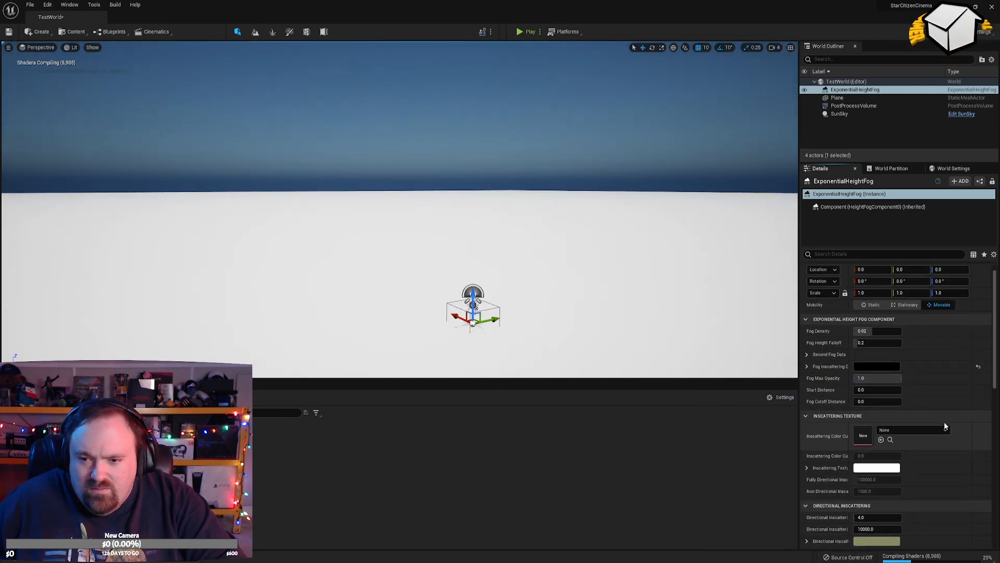
scroll(920, 418, "down", 15)
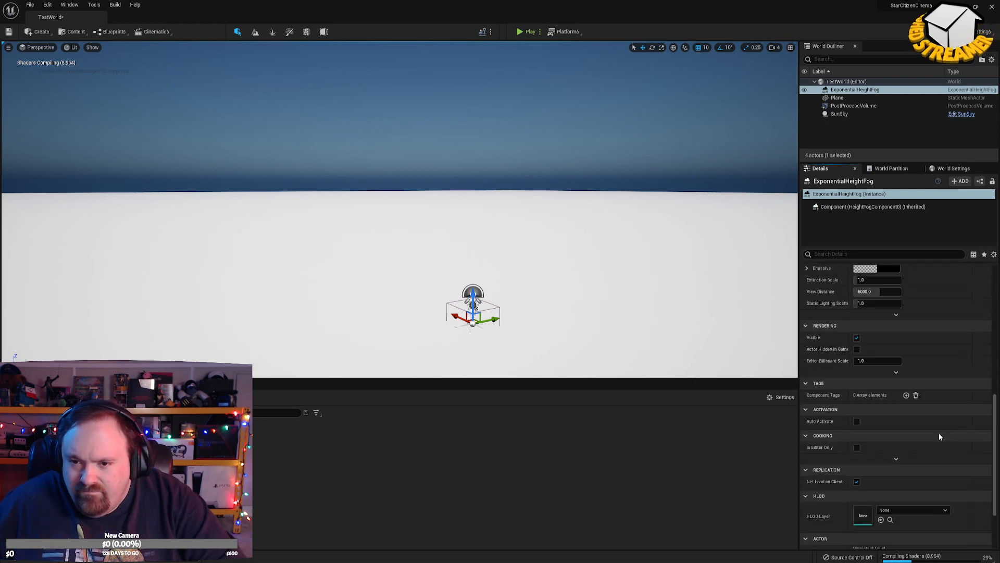
scroll(939, 434, "down", 4)
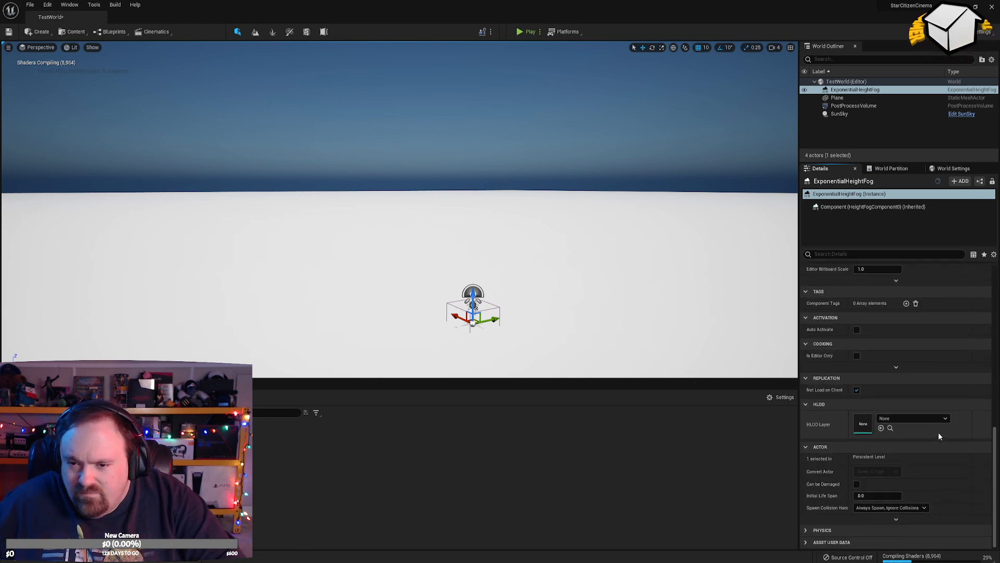
scroll(937, 432, "up", 12)
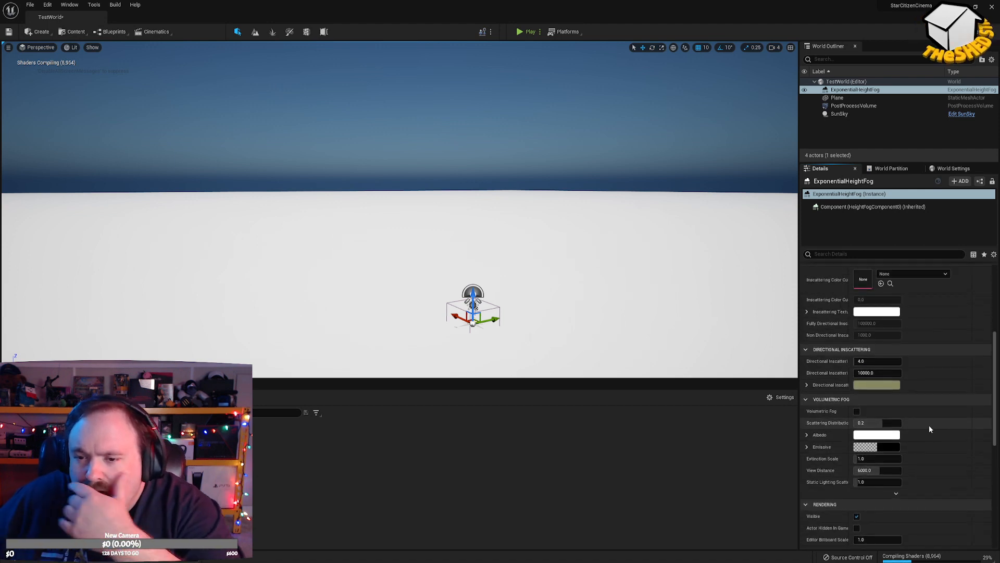
scroll(929, 426, "up", 3)
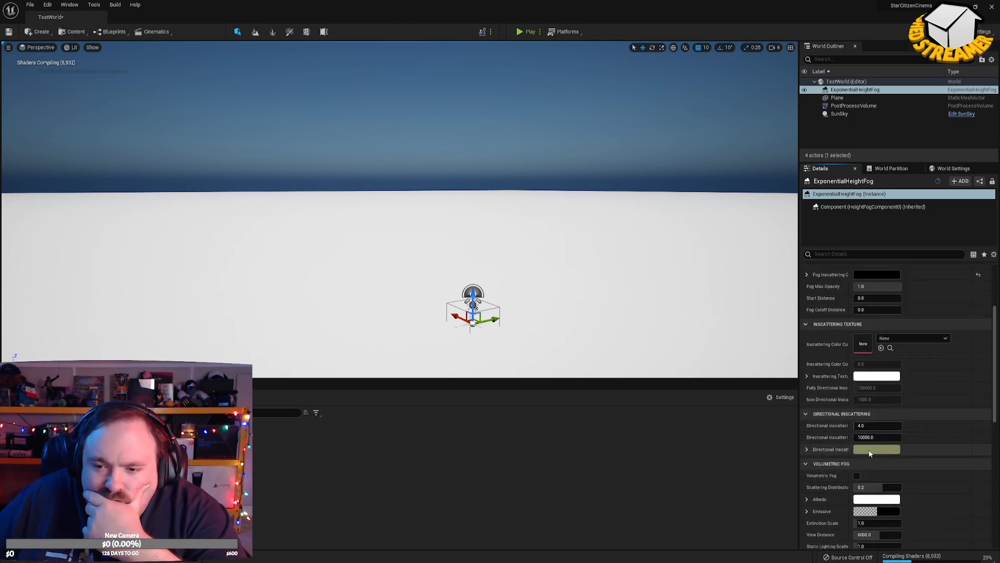
left_click(861, 448)
left_click_drag(811, 436, 814, 469)
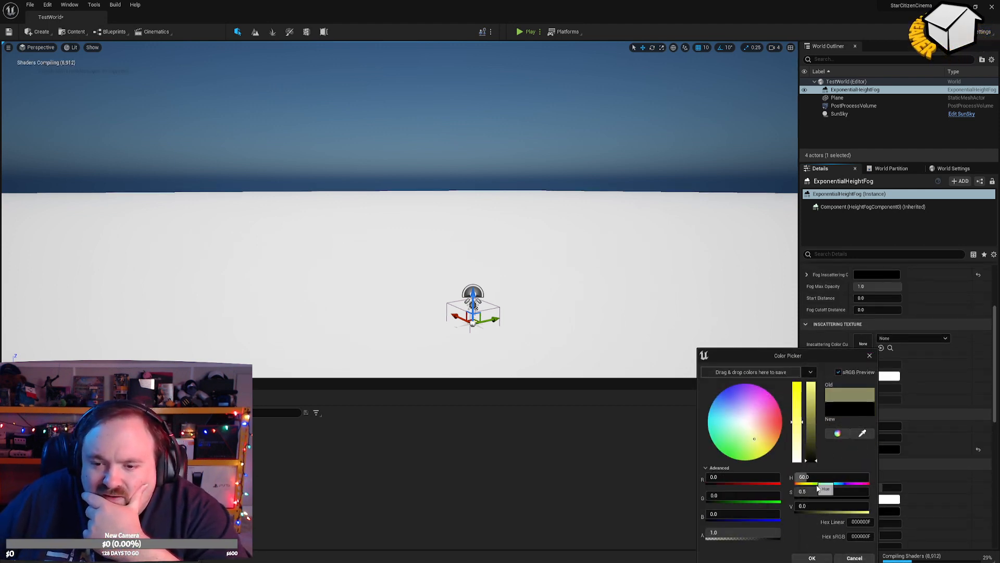
left_click(818, 558)
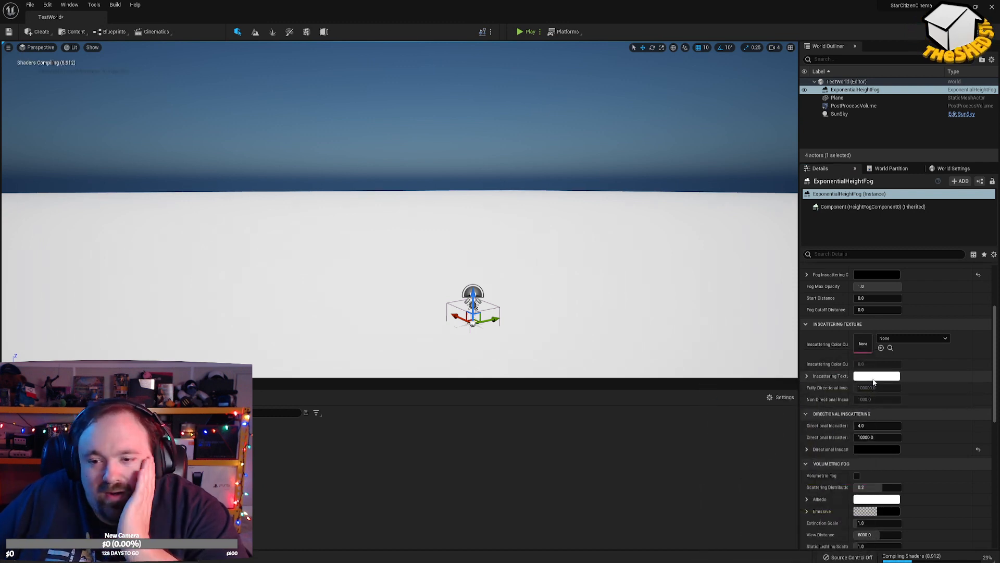
Inspect the color channels of the height fog's inscattering texture tint.
double_click(871, 378)
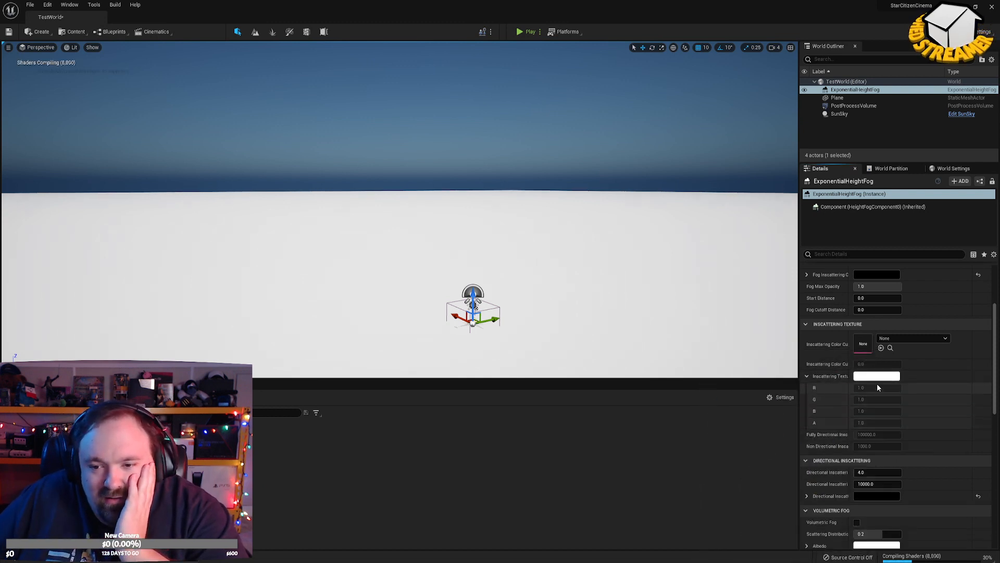
double_click(874, 382)
scroll(918, 434, "up", 4)
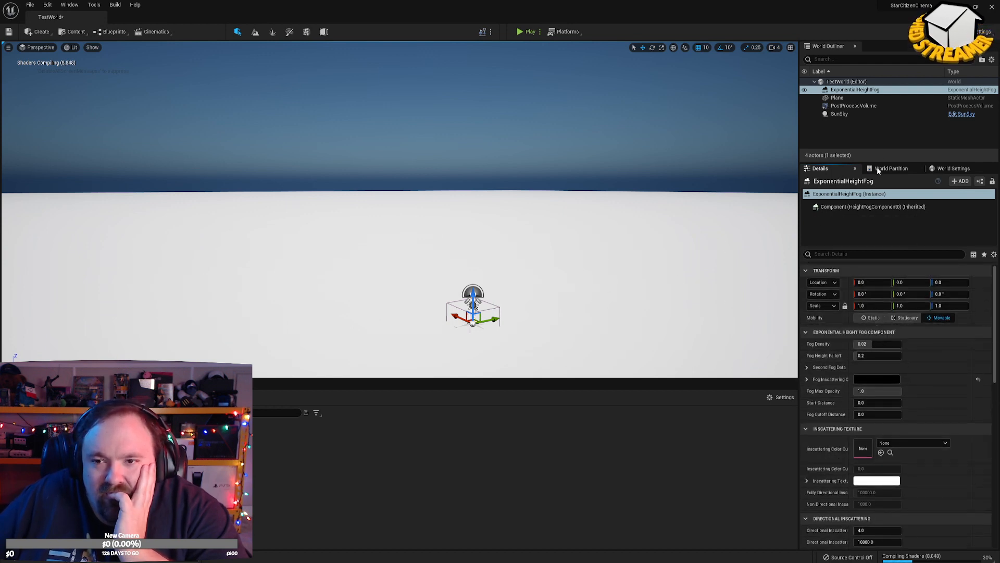
Try a higher Rayleigh Scattering Scale on SunSky's SkyAtmosphere component, check the sky and undo the change.
left_click(839, 114)
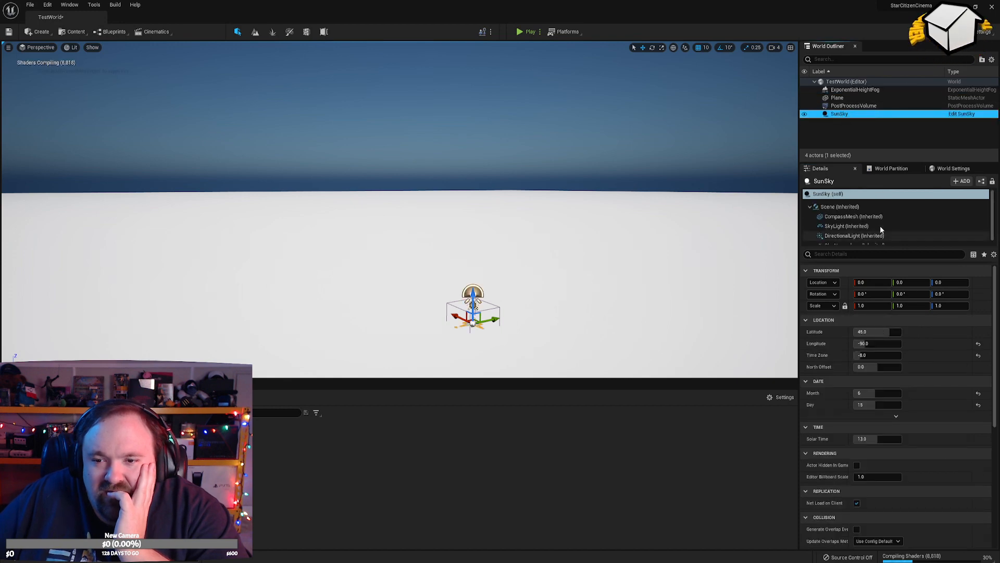
left_click(866, 240)
scroll(959, 455, "down", 10)
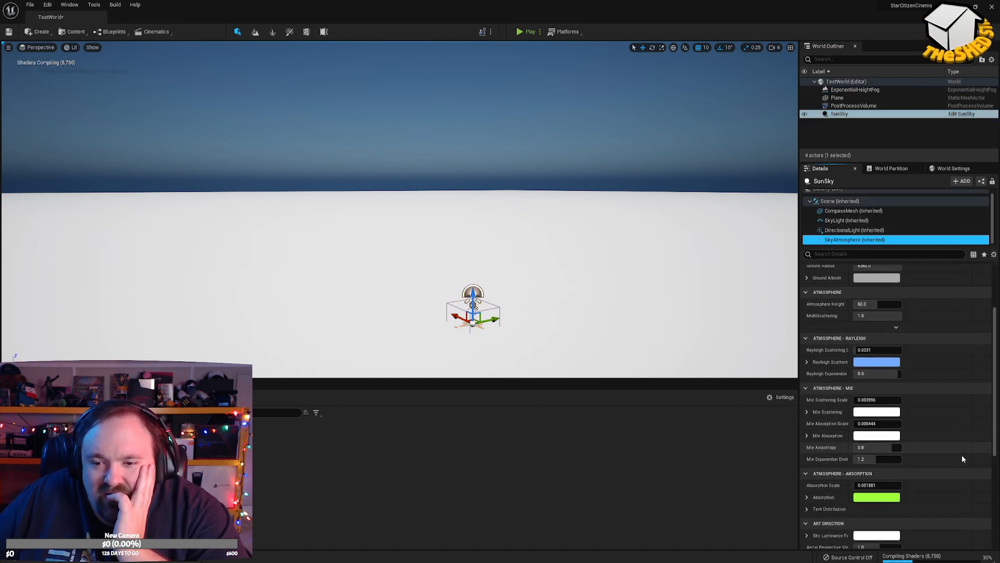
scroll(950, 456, "down", 3)
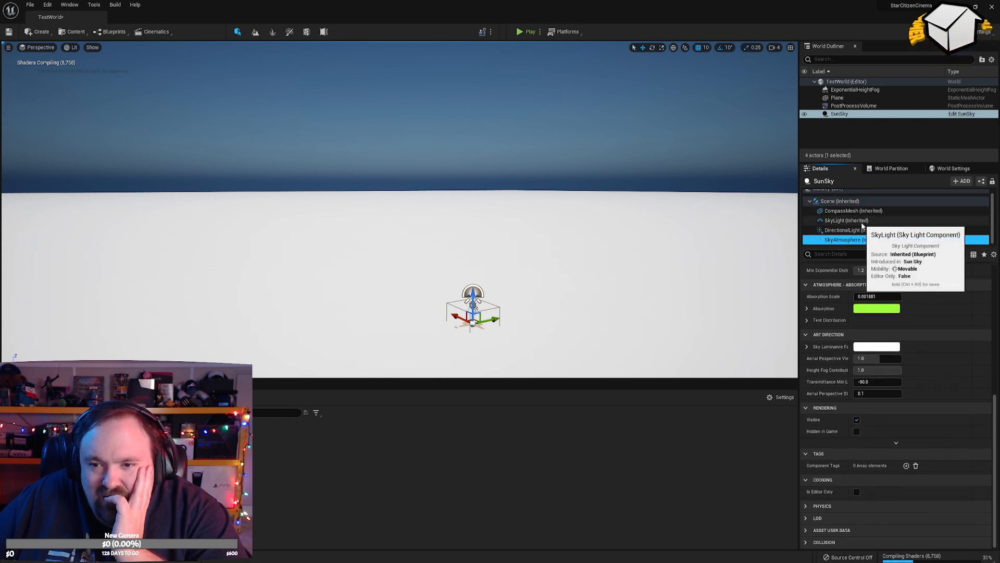
scroll(939, 383, "up", 6)
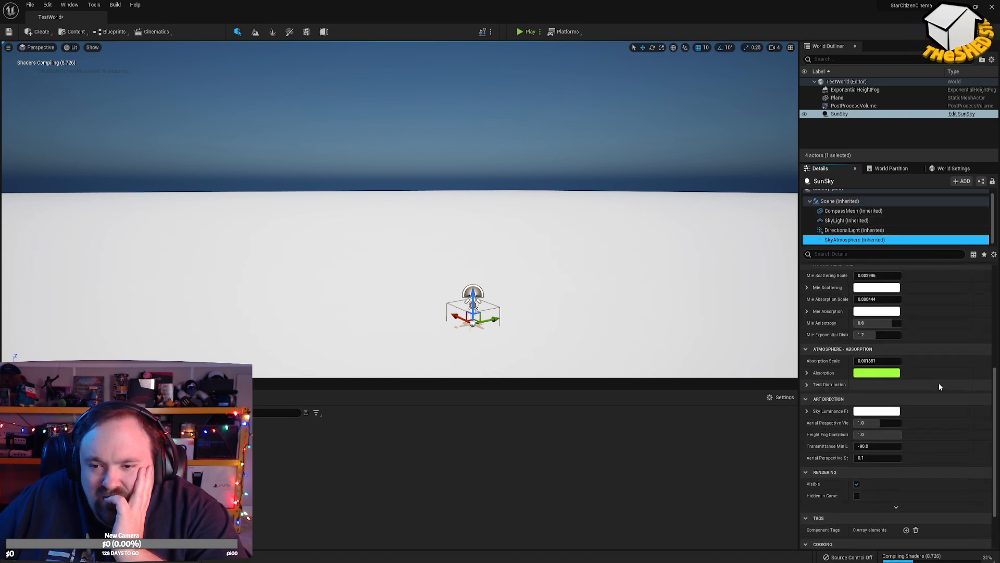
scroll(939, 383, "up", 5)
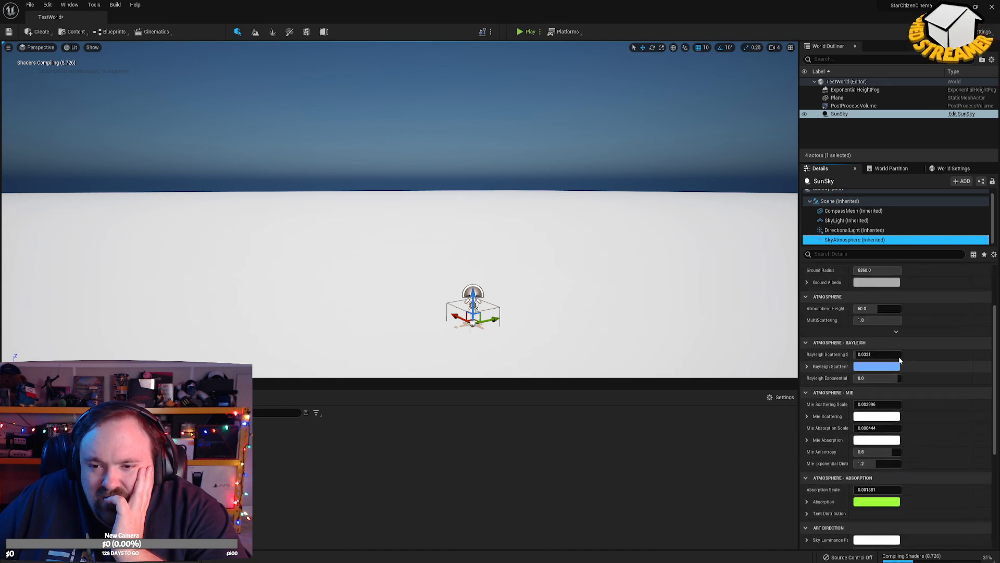
left_click(879, 354)
type("0.008339")
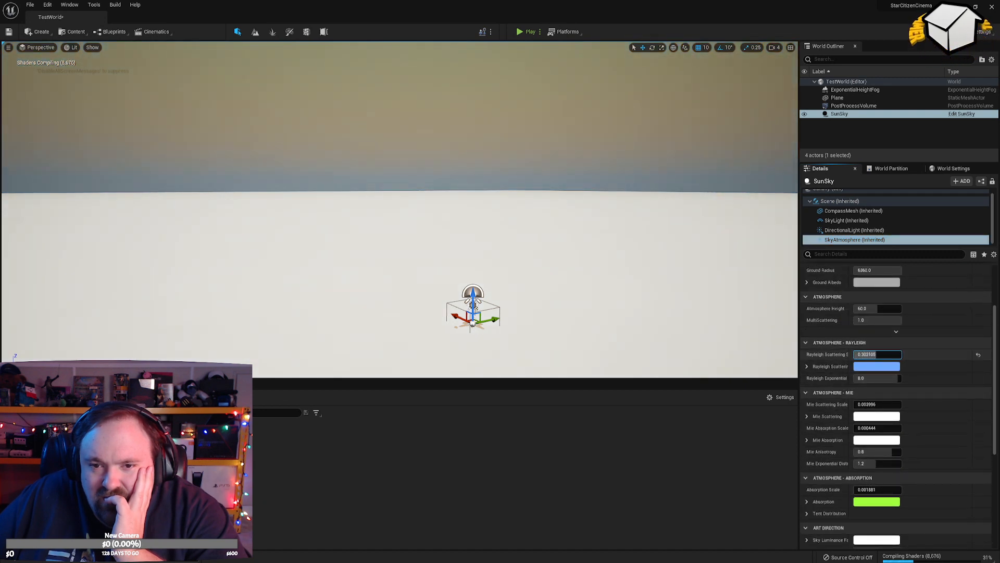
left_click_drag(878, 355, 871, 354)
right_click_drag(631, 293, 651, 301)
key("ctrl+z")
key("ctrl+a")
Select the ExponentialHeightFog actor and examine its inscattering settings against the horizon.
left_click(854, 90)
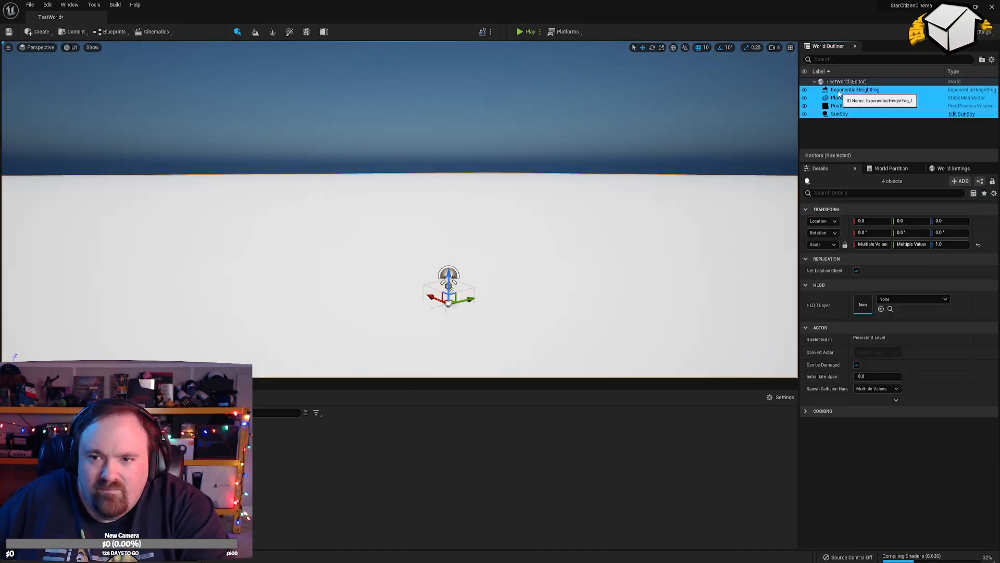
scroll(932, 385, "down", 3)
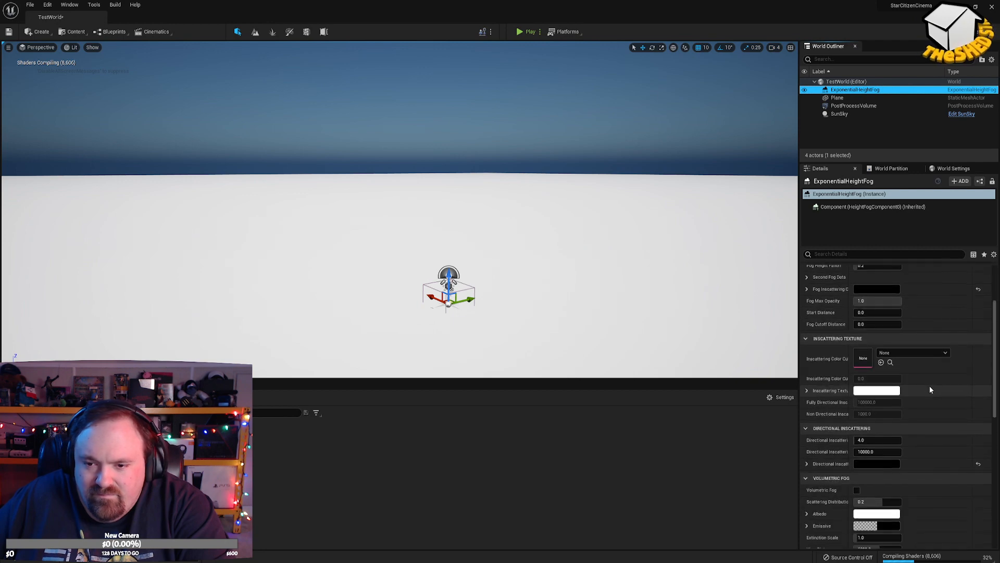
right_click_drag(688, 339, 687, 312)
right_click_drag(442, 221, 442, 244)
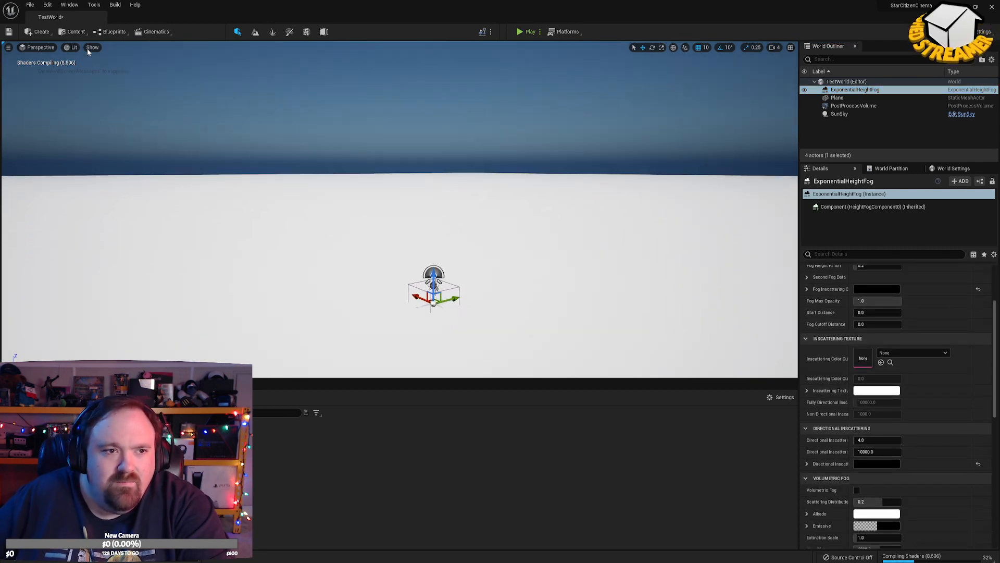
Enable Bloom in the default settings of the project's Rendering configuration.
left_click(47, 5)
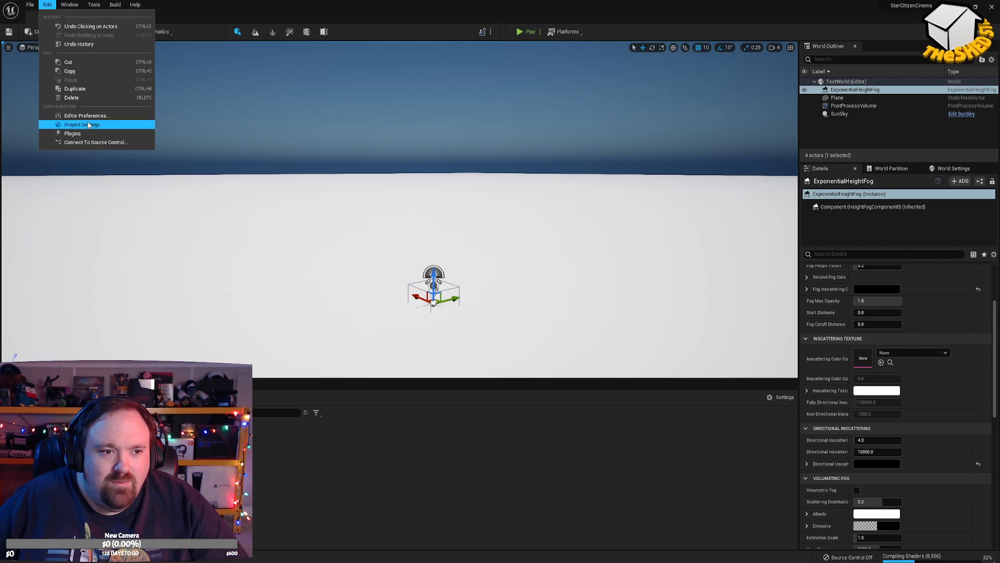
left_click(82, 124)
scroll(477, 436, "down", 3)
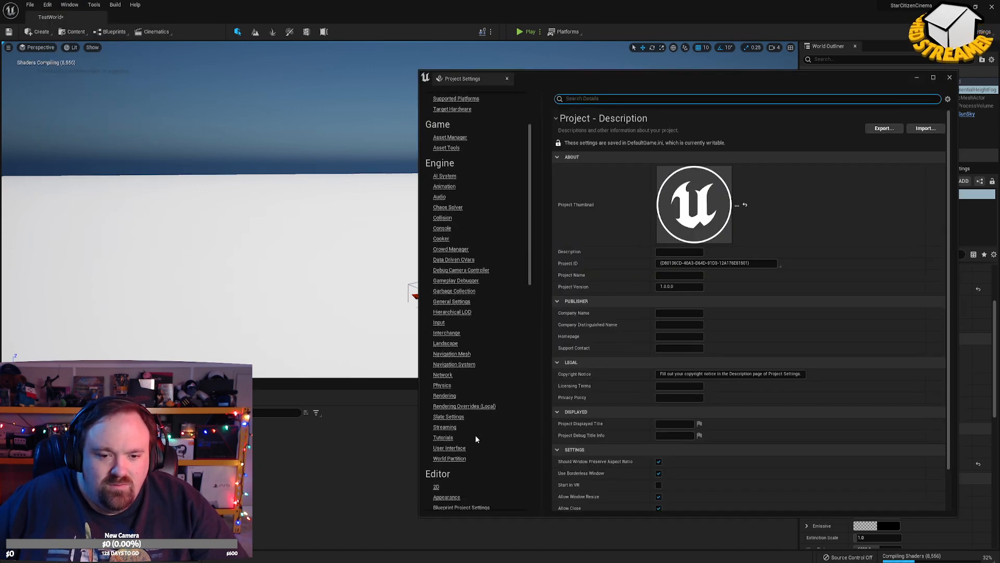
left_click(444, 396)
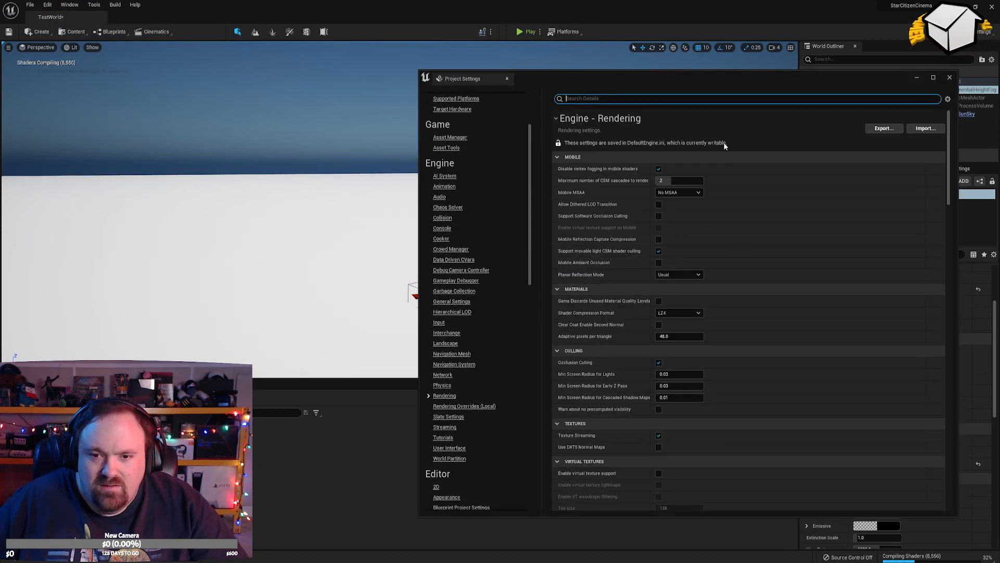
scroll(812, 337, "down", 8)
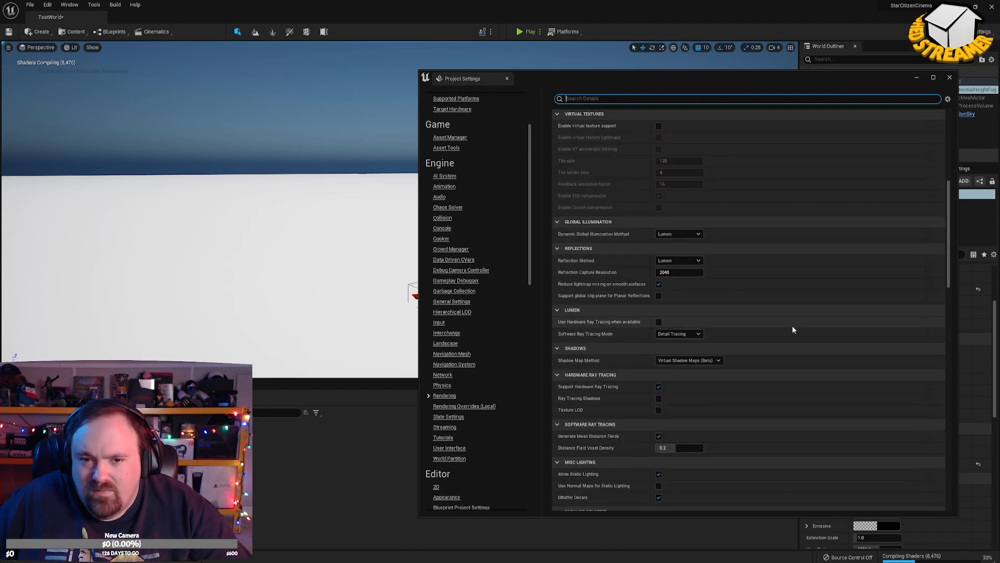
scroll(789, 318, "down", 3)
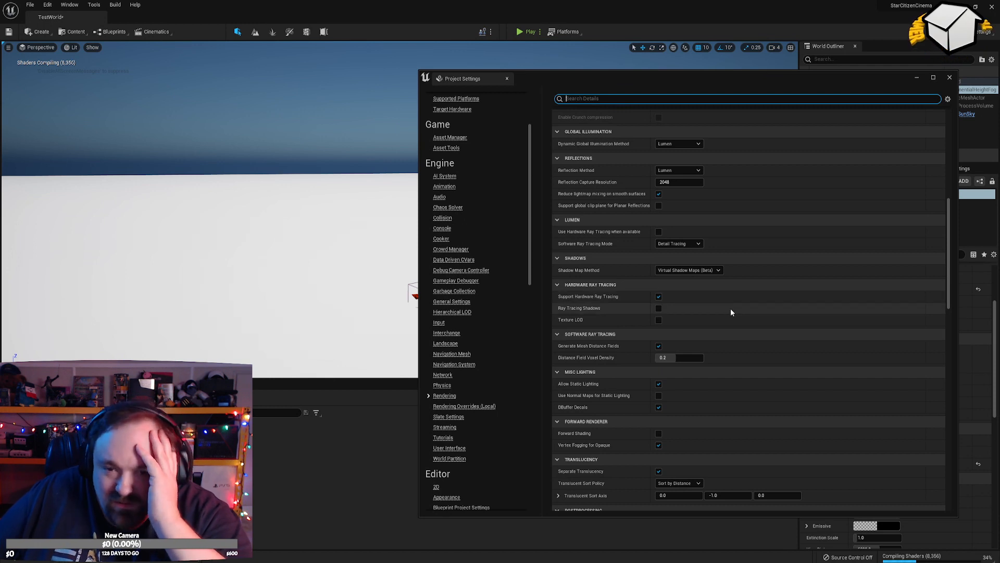
scroll(727, 313, "down", 3)
scroll(725, 315, "down", 6)
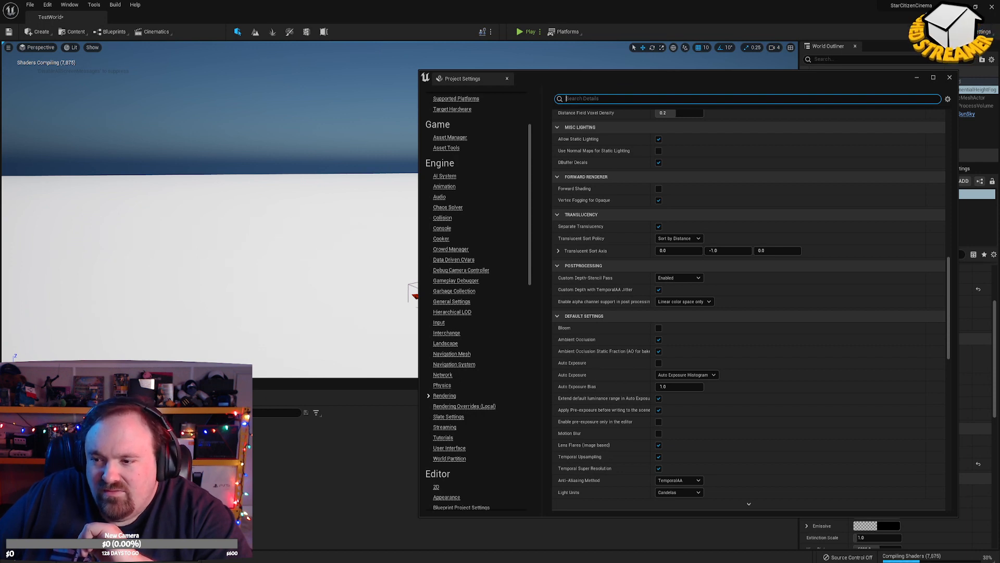
left_click(547, 325)
left_click(658, 328)
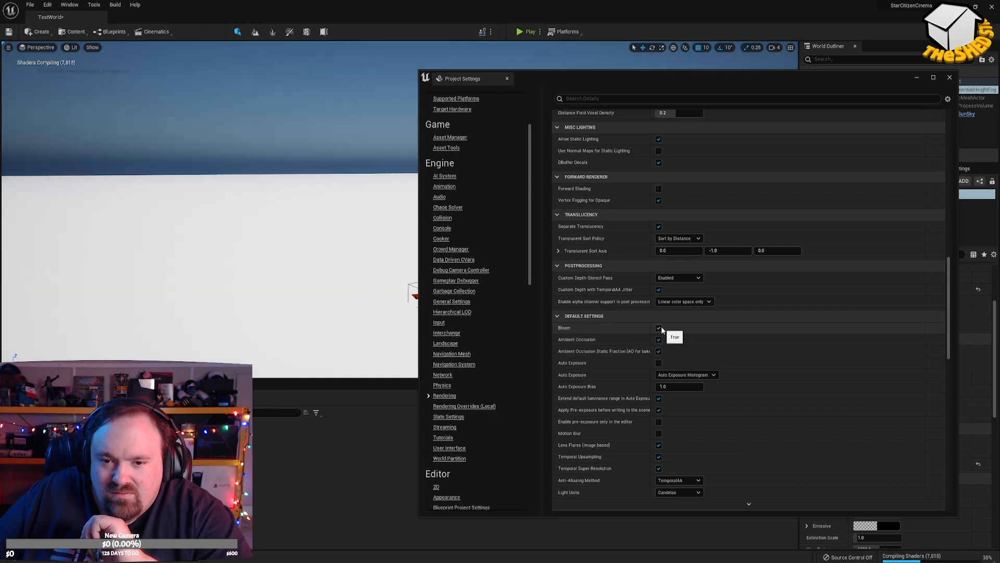
left_click_drag(570, 76, 997, 106)
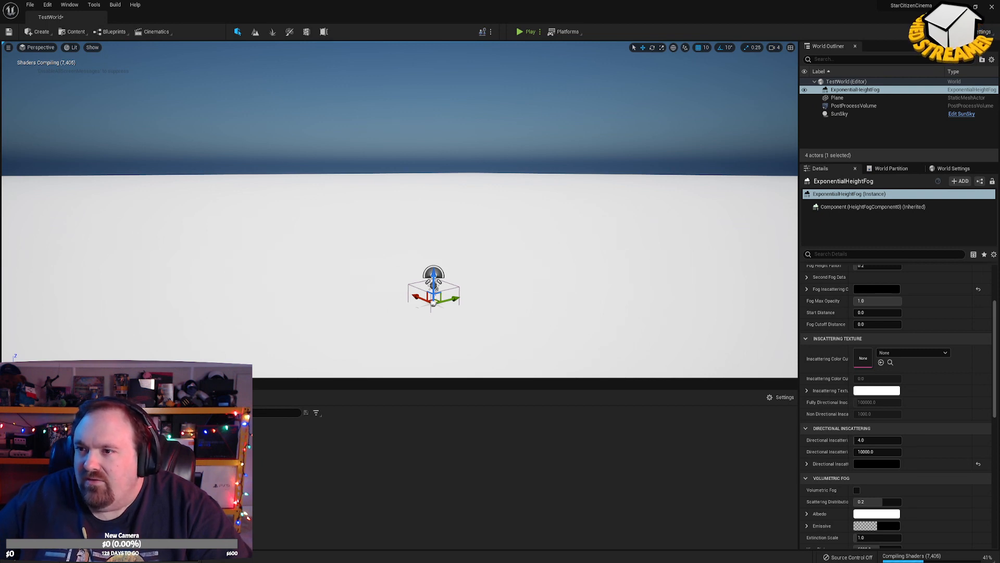
Delete the ExponentialHeightFog actor from the level, check the horizon without it and save TestWorld.
mouse_move(590, 250)
right_mouse_down()
mouse_move(583, 263)
mouse_move(590, 256)
right_mouse_up()
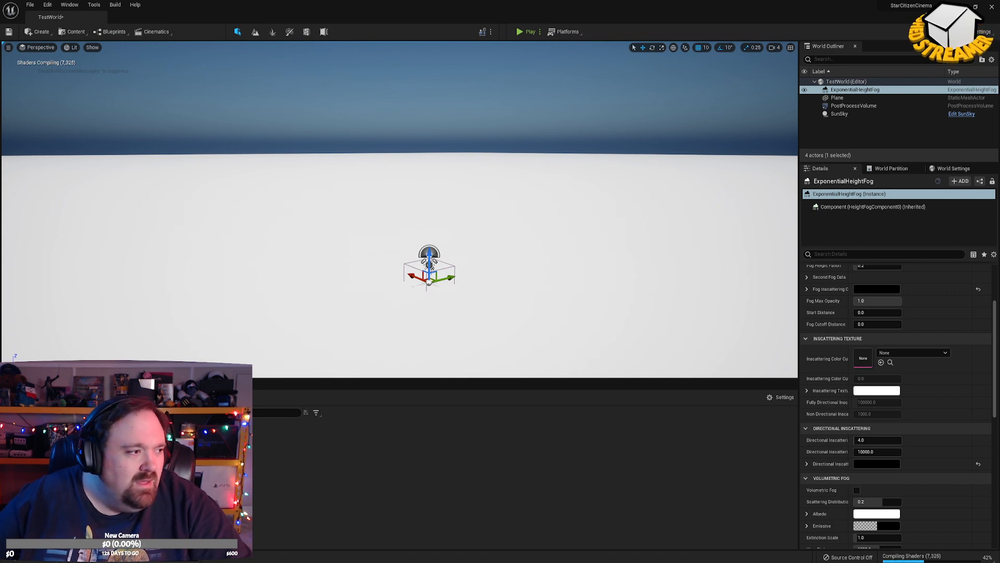
mouse_move(461, 169)
right_mouse_down()
mouse_move(462, 190)
mouse_move(463, 164)
mouse_move(452, 188)
mouse_move(453, 166)
right_mouse_up()
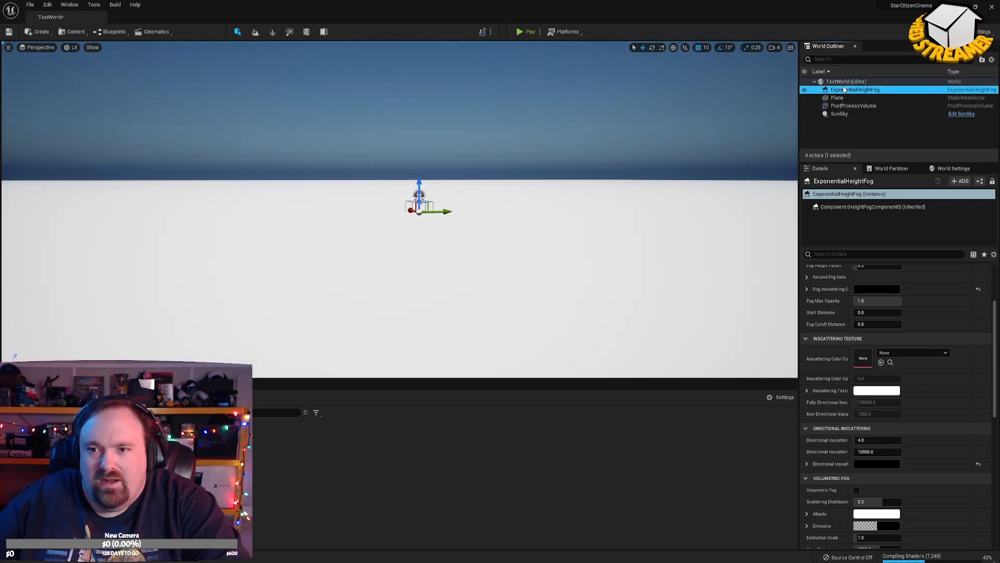
key("Delete")
right_click_drag(433, 168, 424, 197)
key("w")
key("s")
key("w")
key("e")
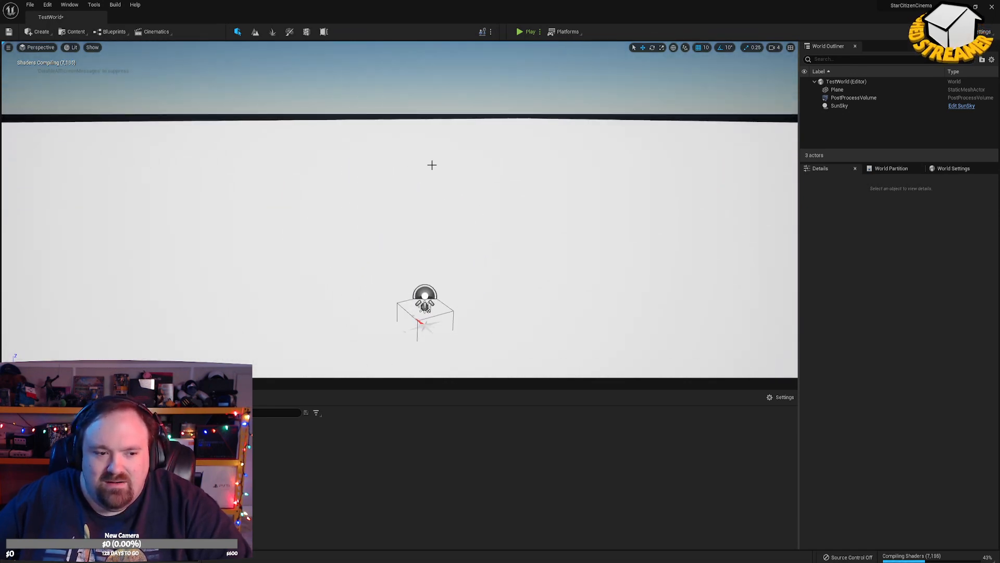
left_click(10, 33)
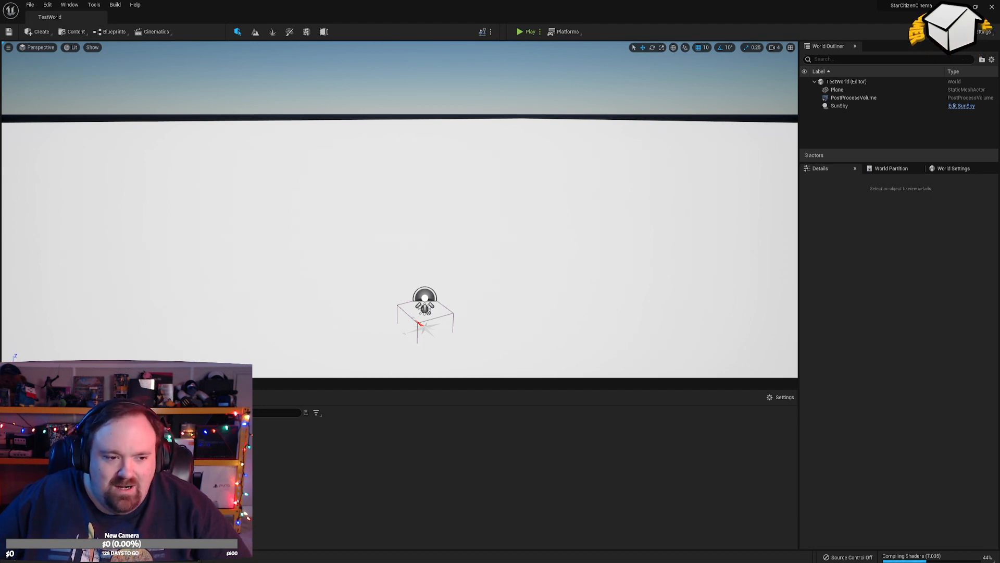
Create an Objects folder in the project content with a Spaceships folder inside it, and open Spaceships.
double_click(194, 464)
right_click(364, 461)
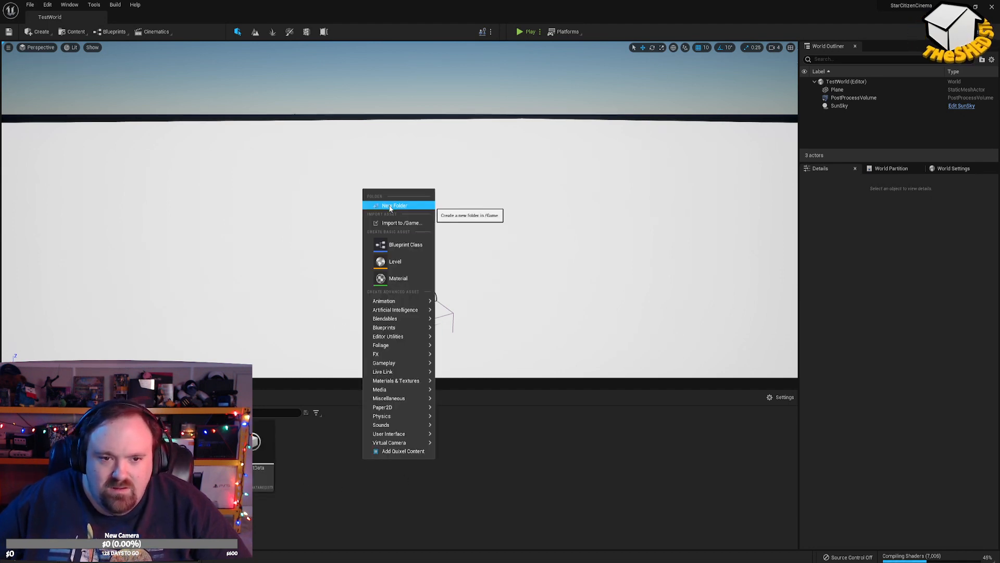
left_click(389, 203)
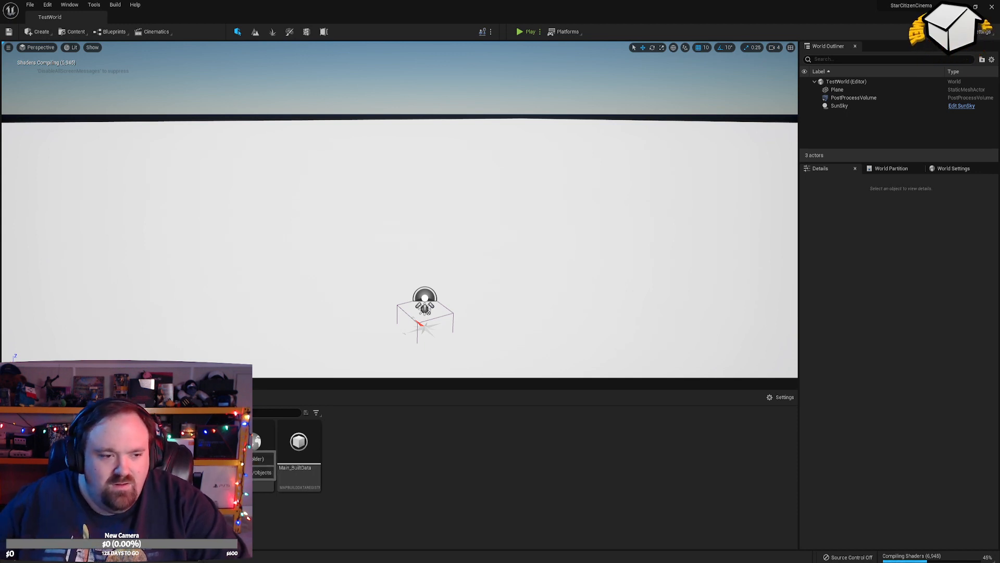
double_click(172, 444)
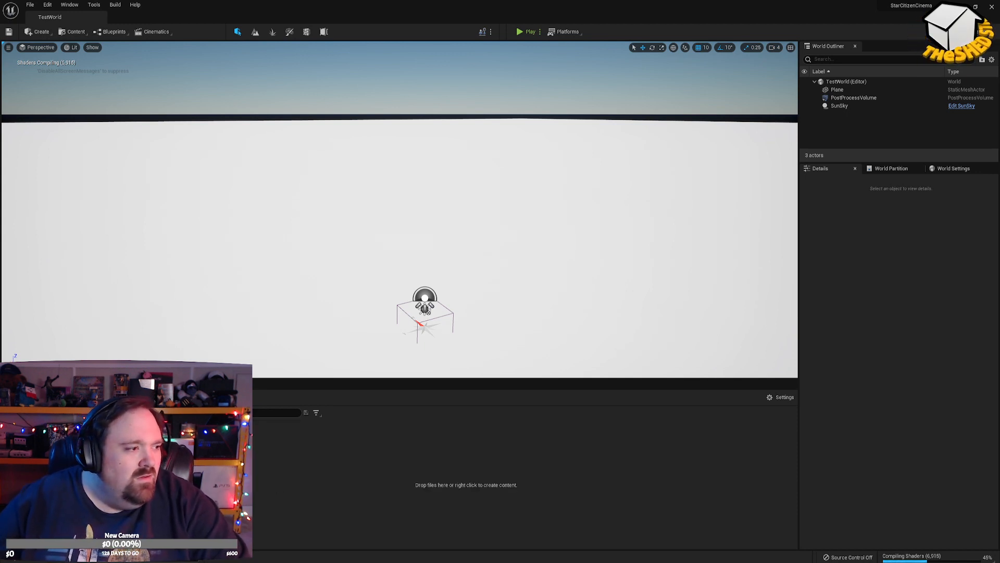
right_click(254, 477)
left_click(279, 222)
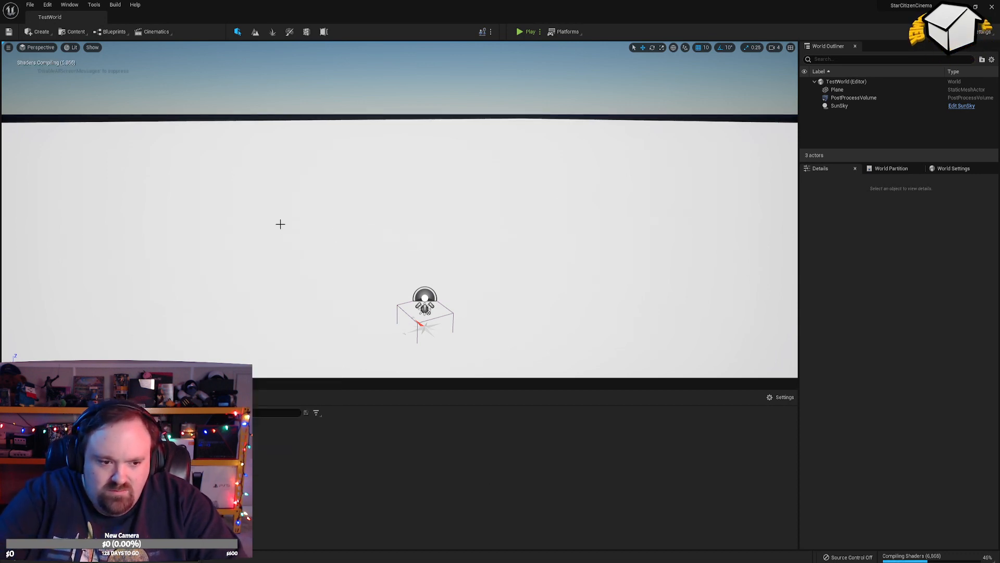
double_click(169, 458)
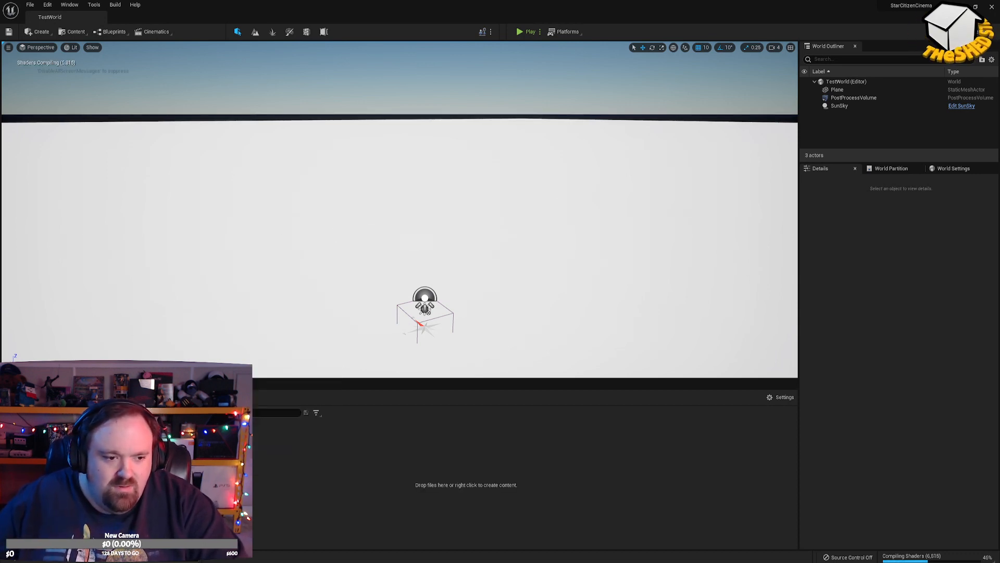
Create a Ships folder inside Spaceships and an AEGS folder inside Ships.
right_click(271, 450)
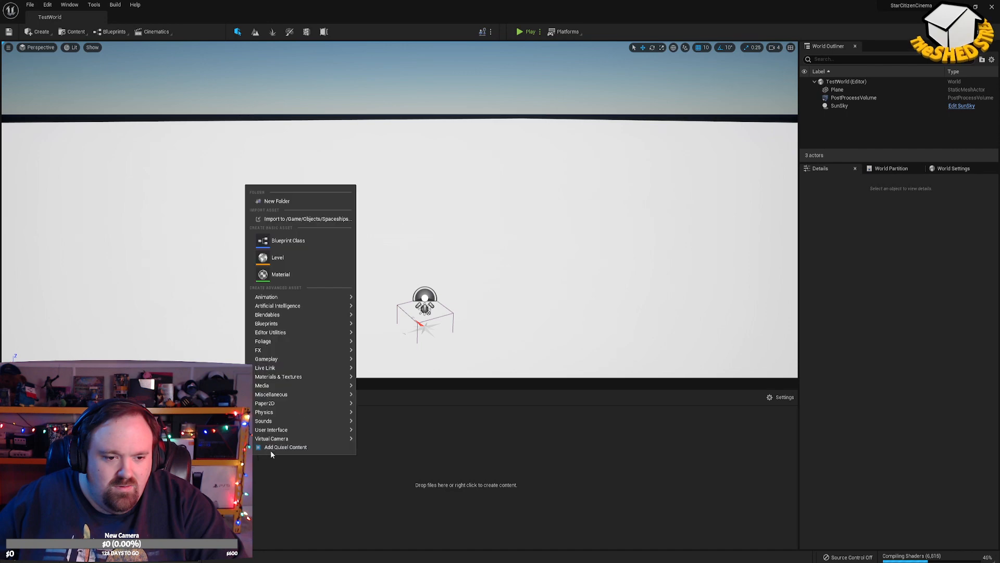
left_click(281, 202)
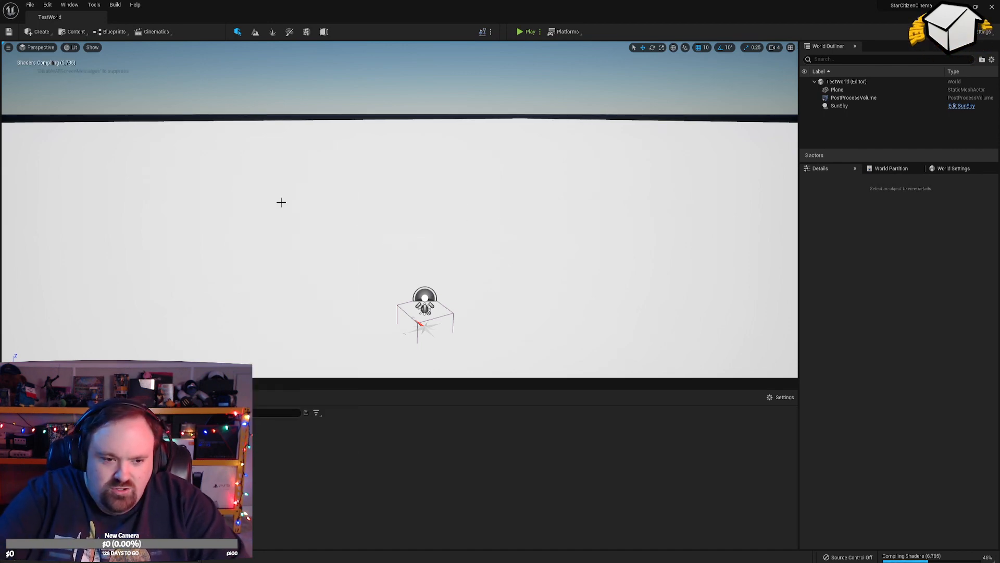
double_click(172, 451)
right_click(263, 449)
left_click(296, 195)
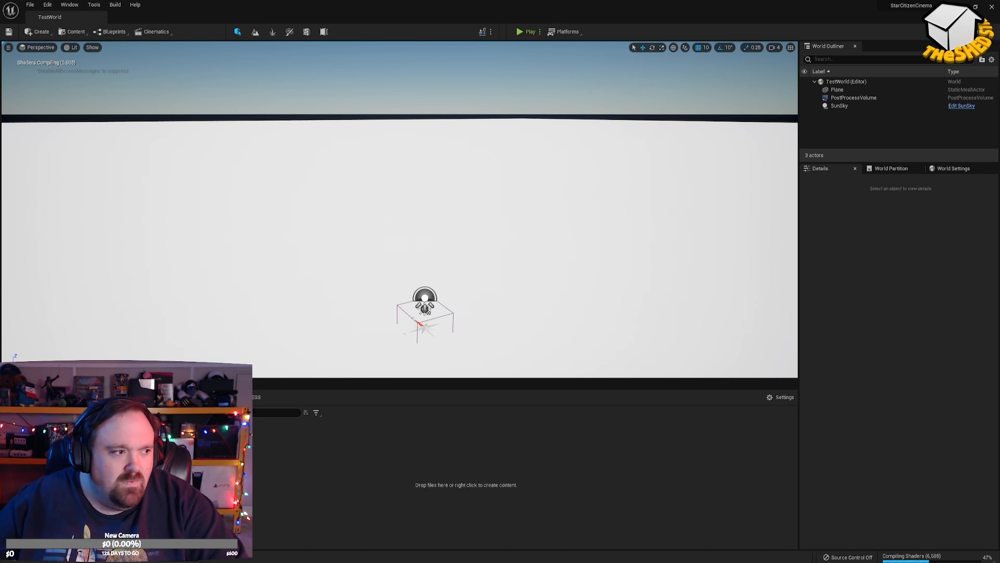
Create a Javelin folder inside AEGS with an Exteriors subfolder, and open Exteriors.
right_click(241, 457)
left_click(273, 205)
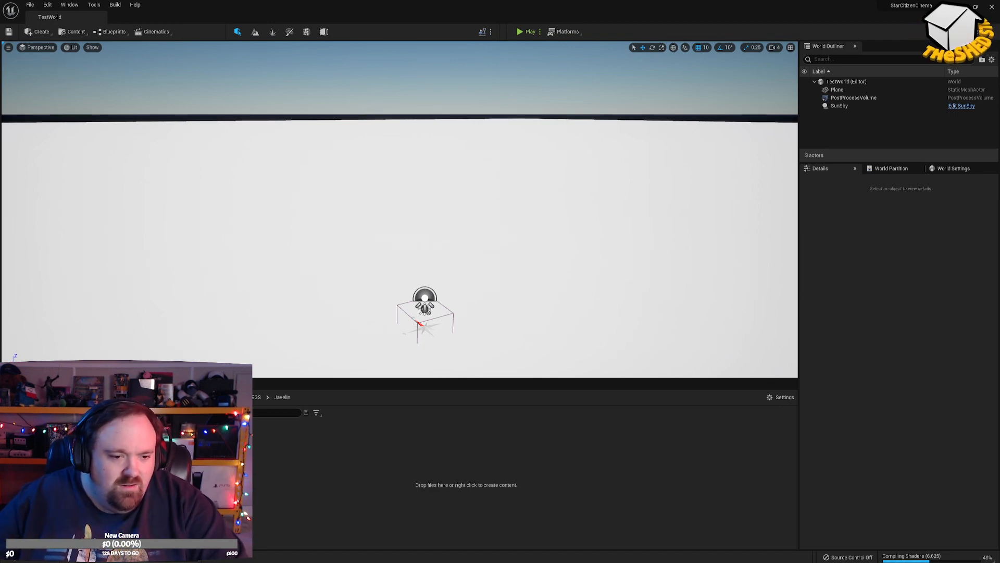
right_click(204, 452)
left_click(242, 200)
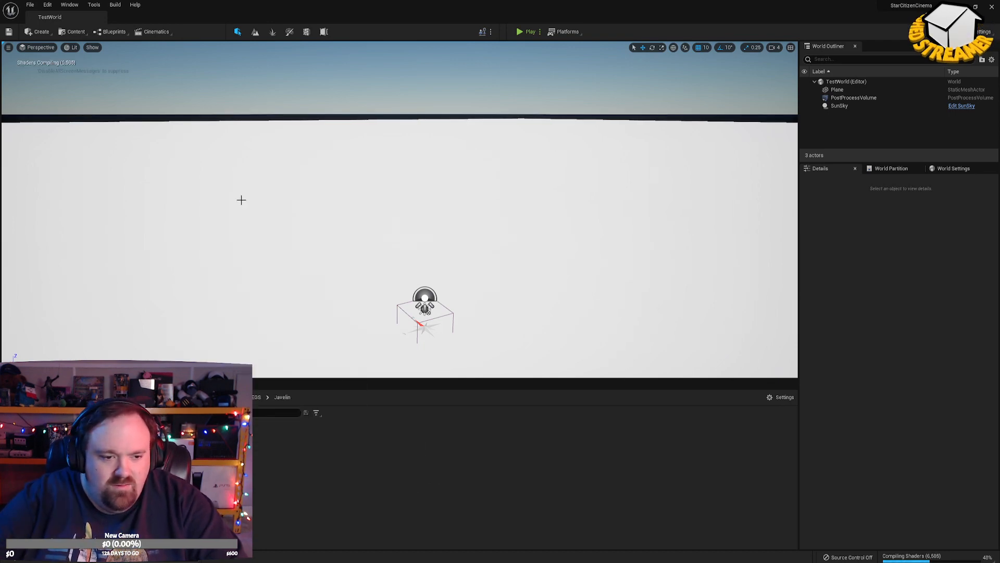
type("Exteriors")
key("Return")
double_click(167, 459)
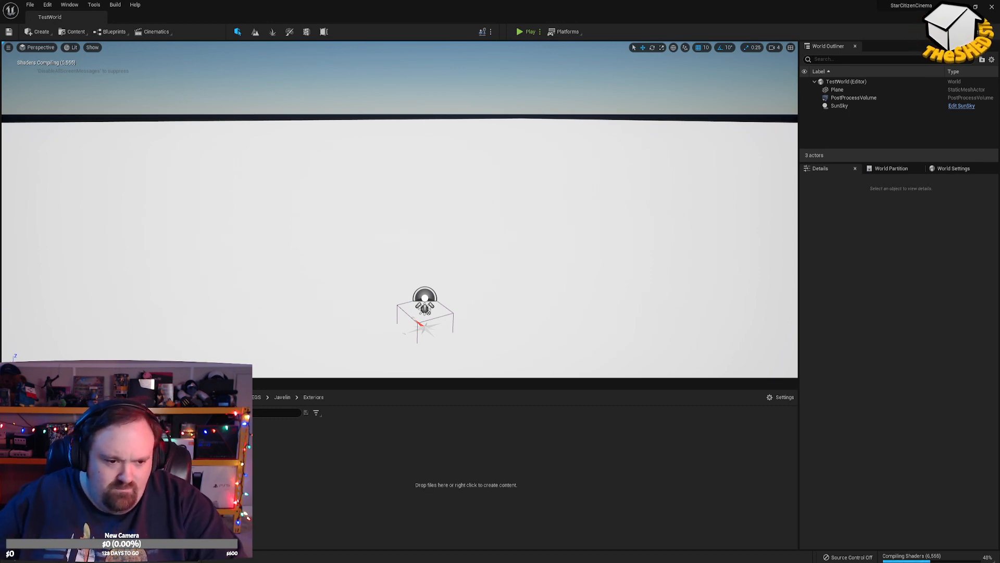
Create a Meshes folder inside Exteriors and open it.
right_click(220, 459)
left_click(275, 203)
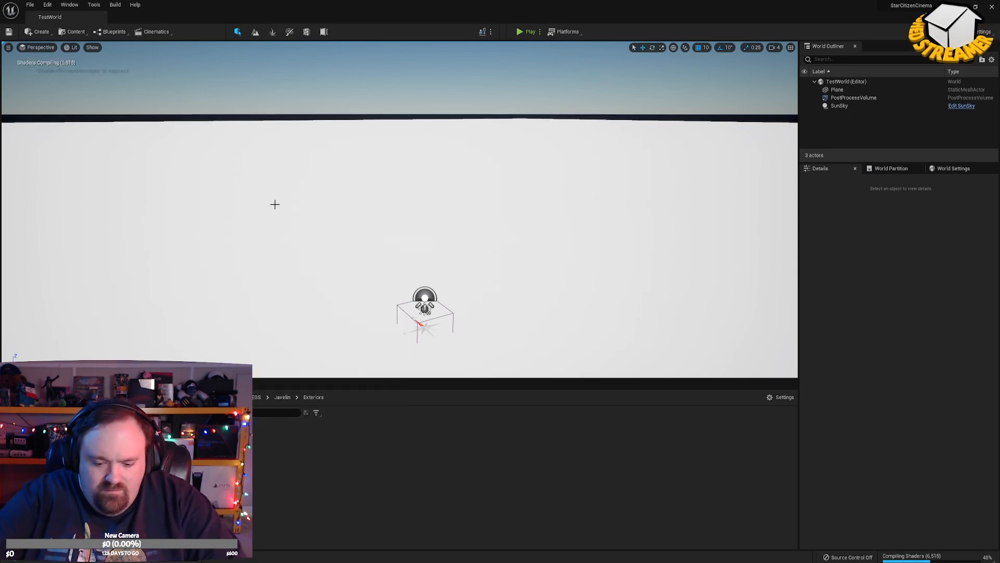
double_click(169, 446)
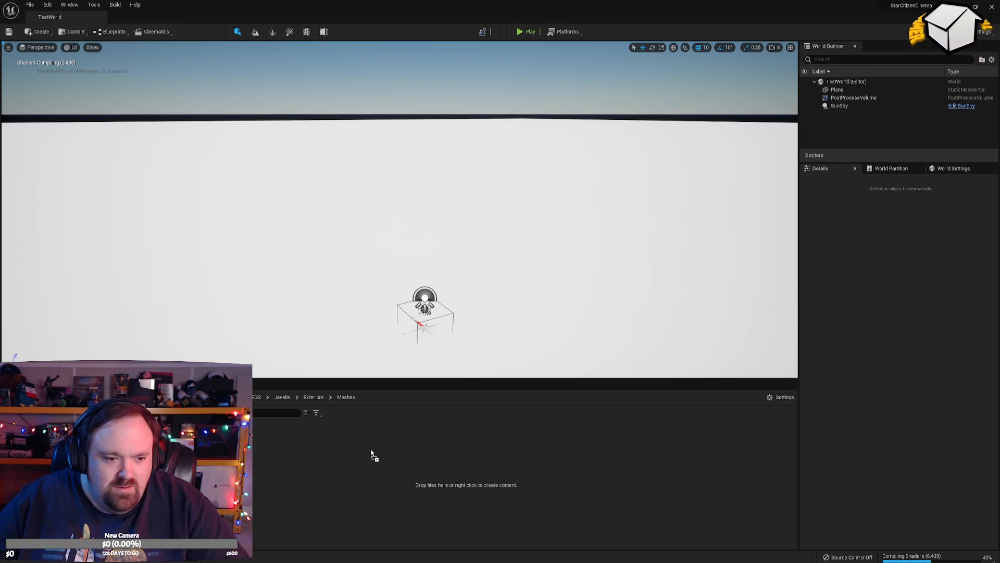
Bring the Javelin exterior FBX files into Meshes, enabling Build Nanite, with material Search Location Under Parent and Create New Materials.
left_click_drag(372, 452, 371, 449)
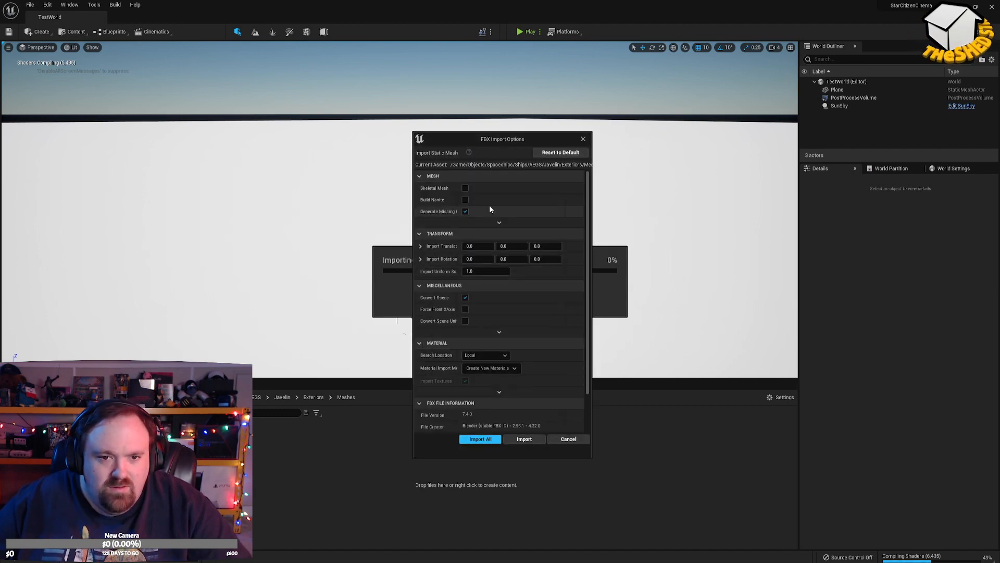
left_click(465, 200)
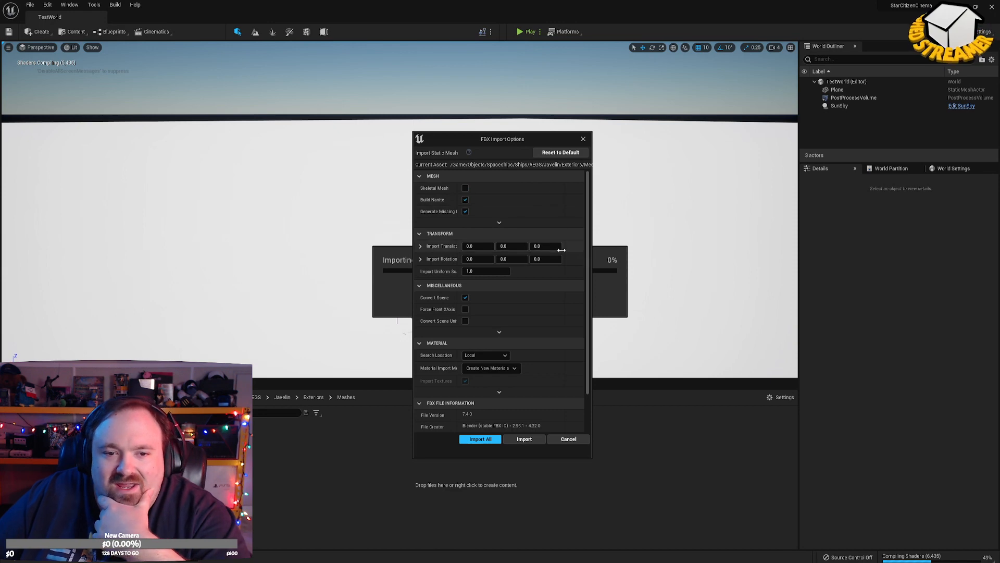
scroll(527, 317, "down", 3)
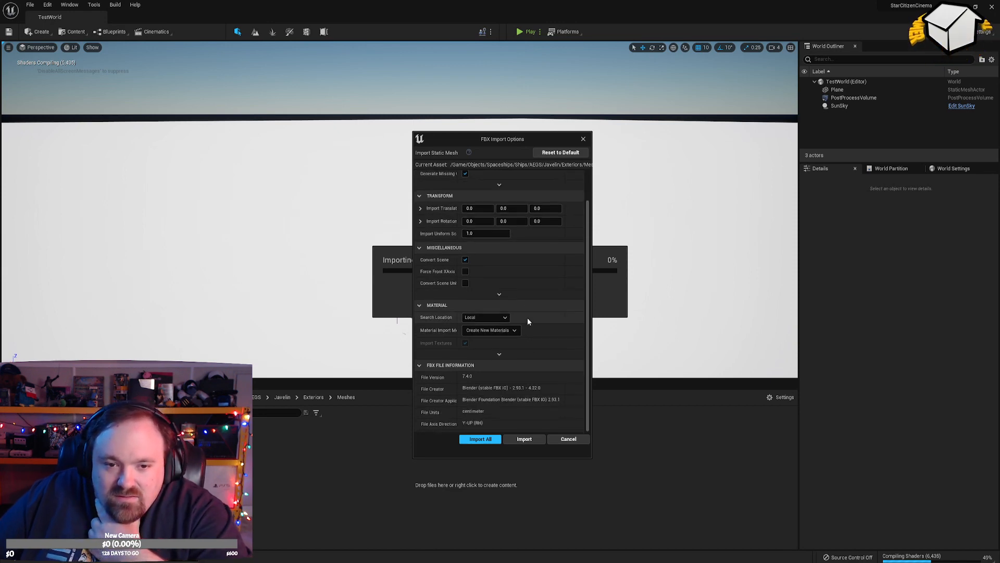
left_click(496, 318)
left_click(491, 334)
left_click(508, 331)
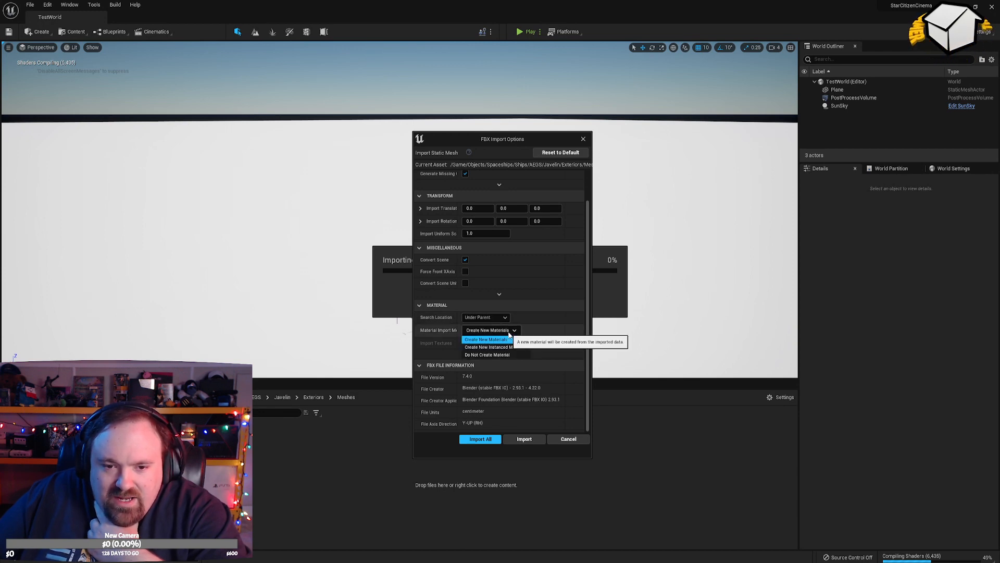
left_click(507, 339)
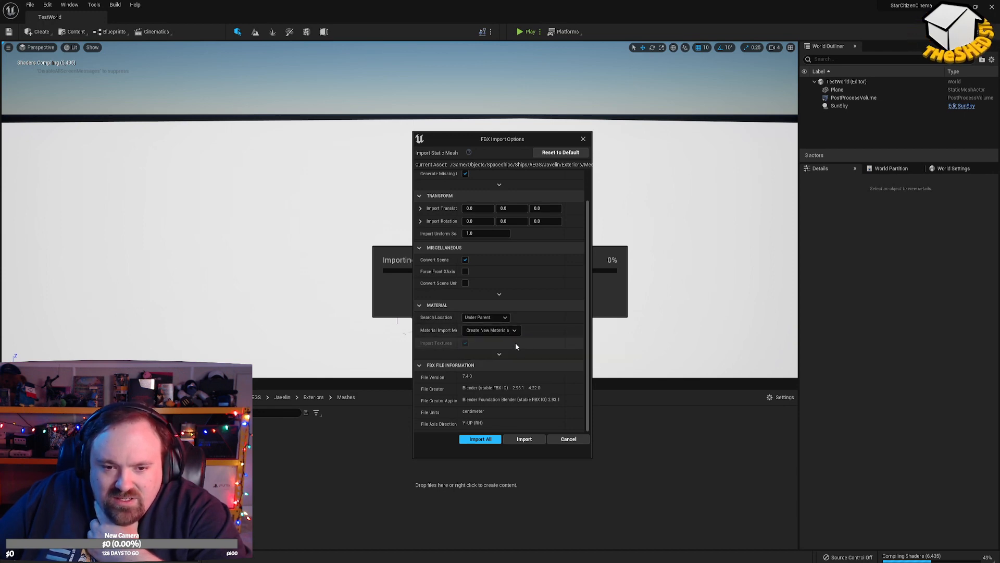
Check the advanced material options of the FBX import and import all the files with the chosen settings.
left_click(499, 354)
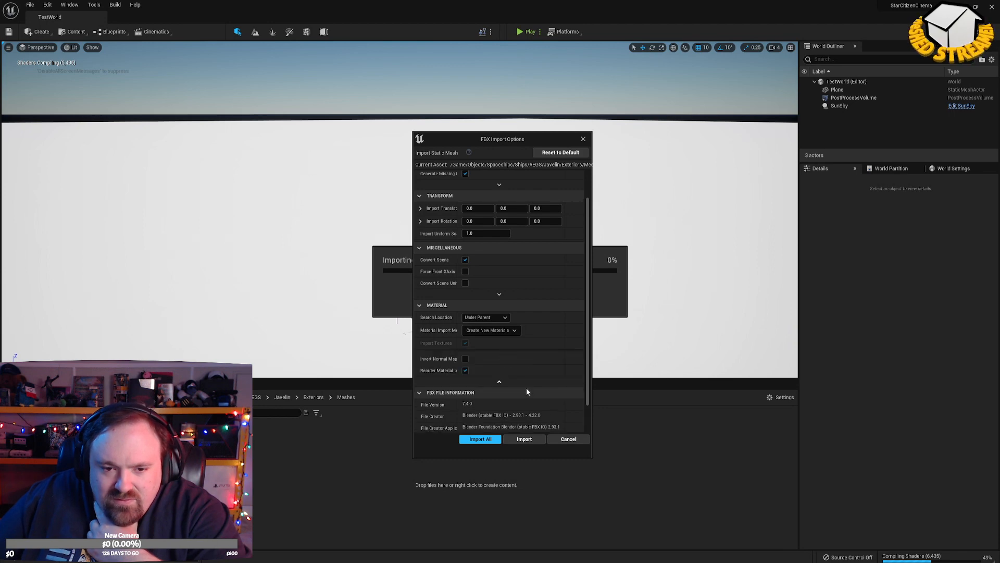
left_click_drag(457, 364, 461, 365)
left_click(499, 381)
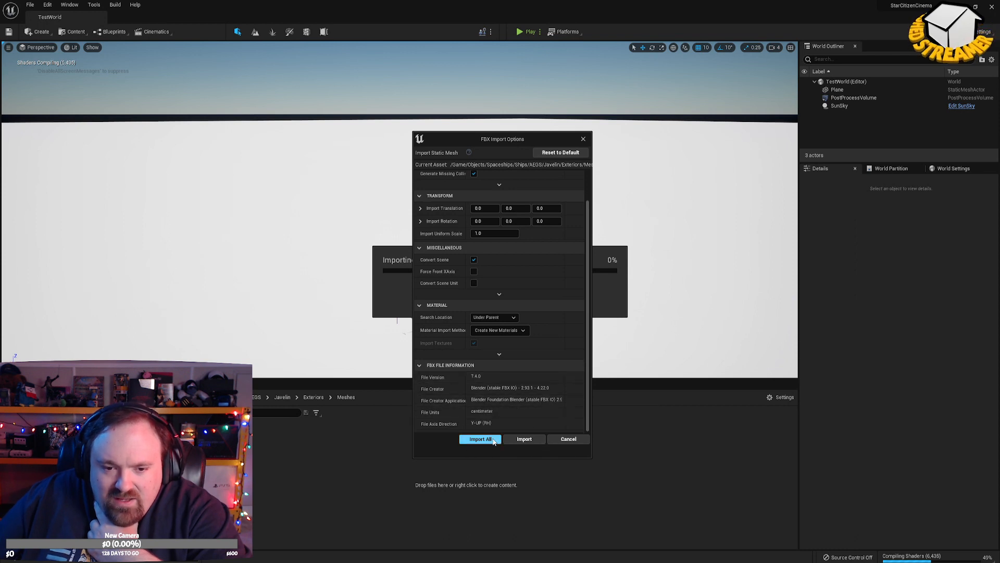
left_click(481, 439)
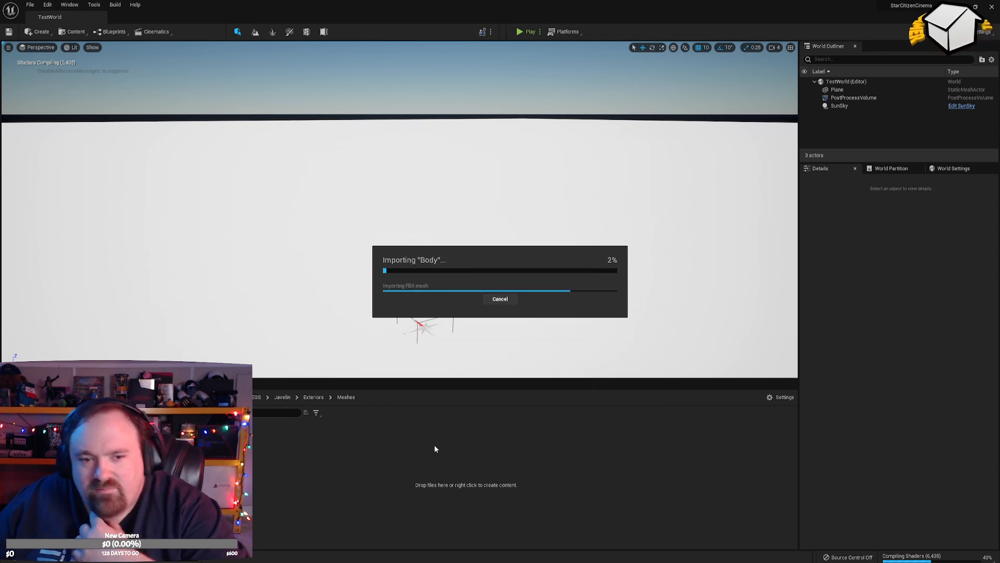
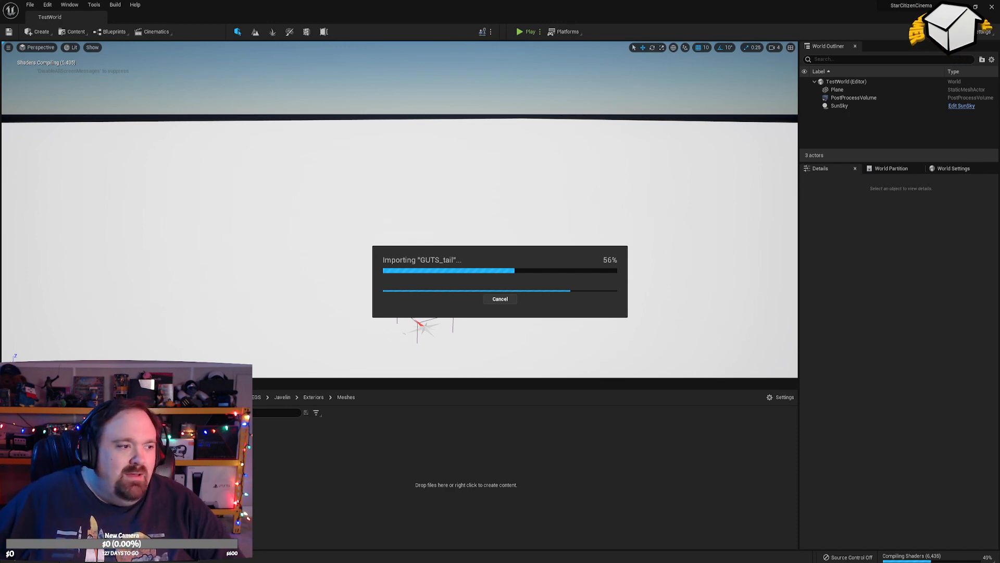
left_click_drag(548, 126, 269, 42)
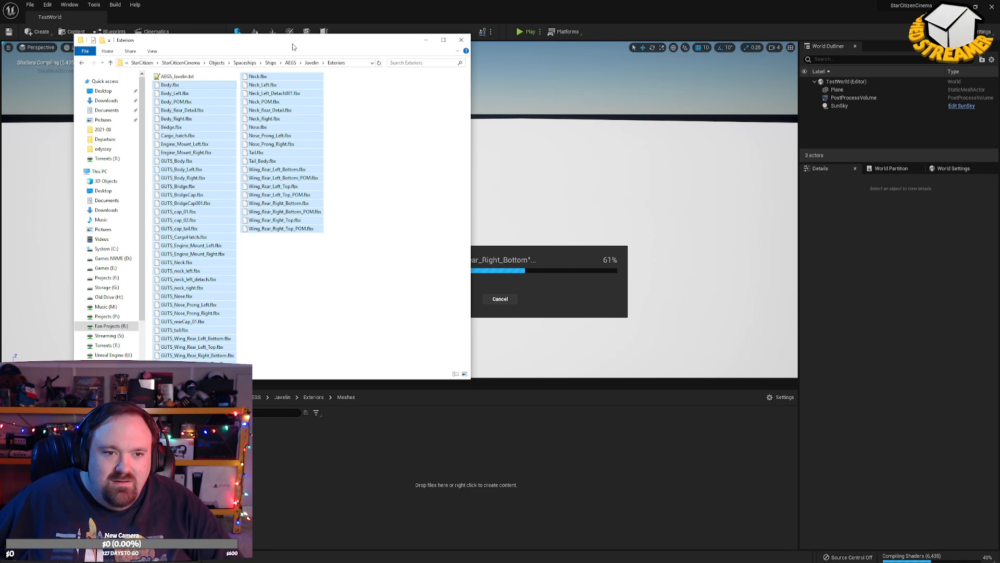
left_click_drag(297, 47, 0, 119)
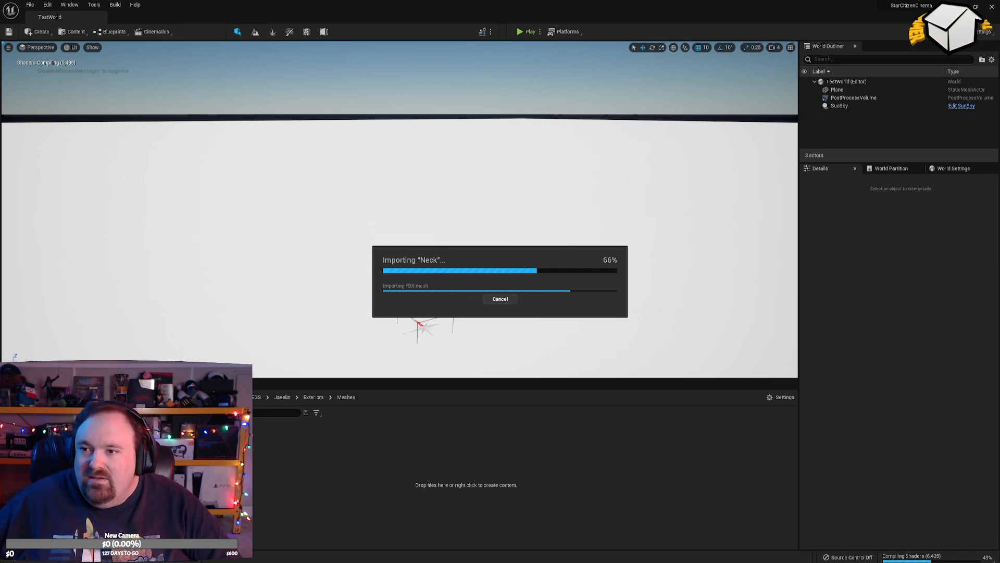
Switch to Javelin_Exterior.mtl in Notepad++ and examine the shader types of the glass, decal_pom and decal_text materials.
left_click_drag(573, 562, 256, 57)
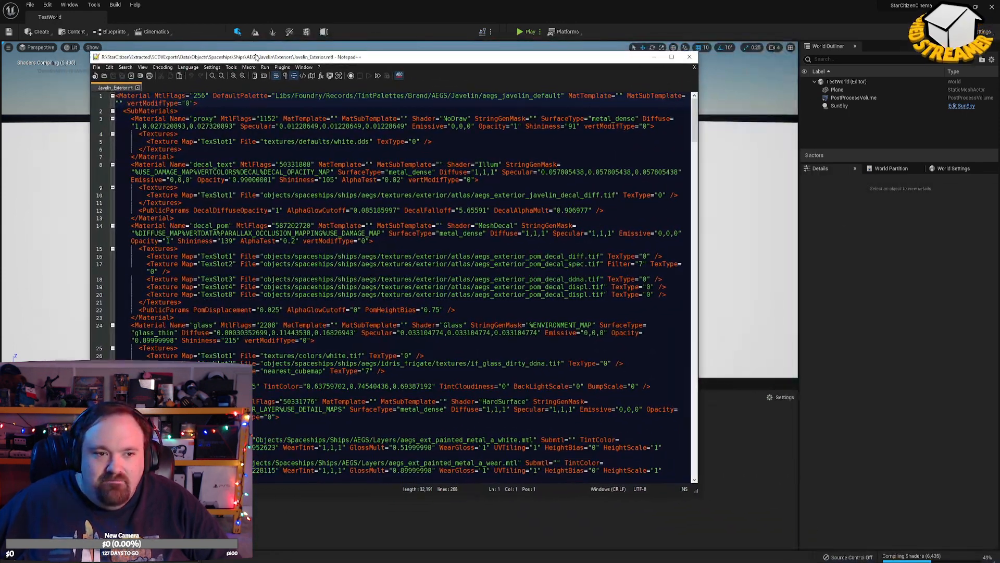
double_click(256, 57)
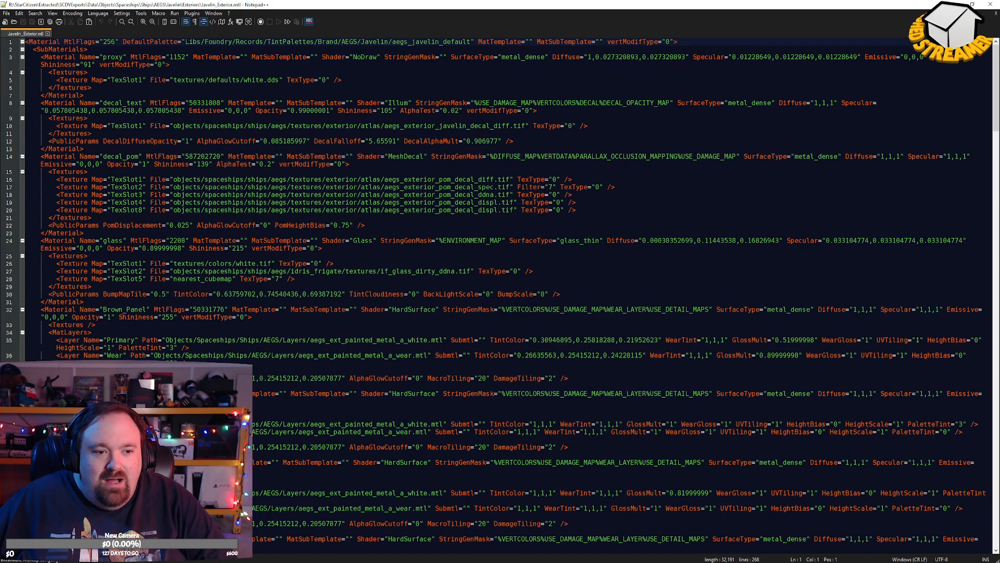
scroll(500, 198, "down", 3)
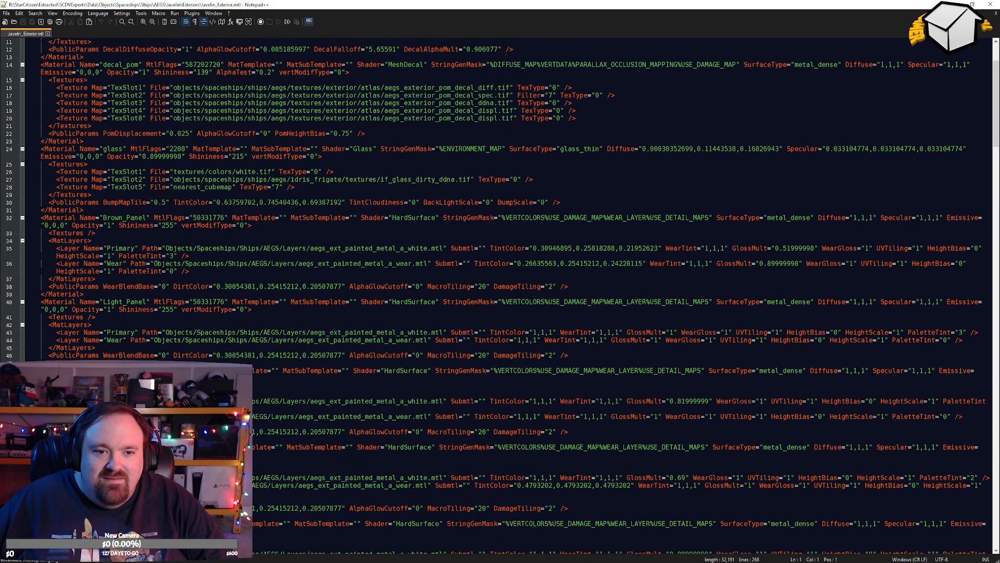
double_click(364, 149)
scroll(390, 229, "up", 3)
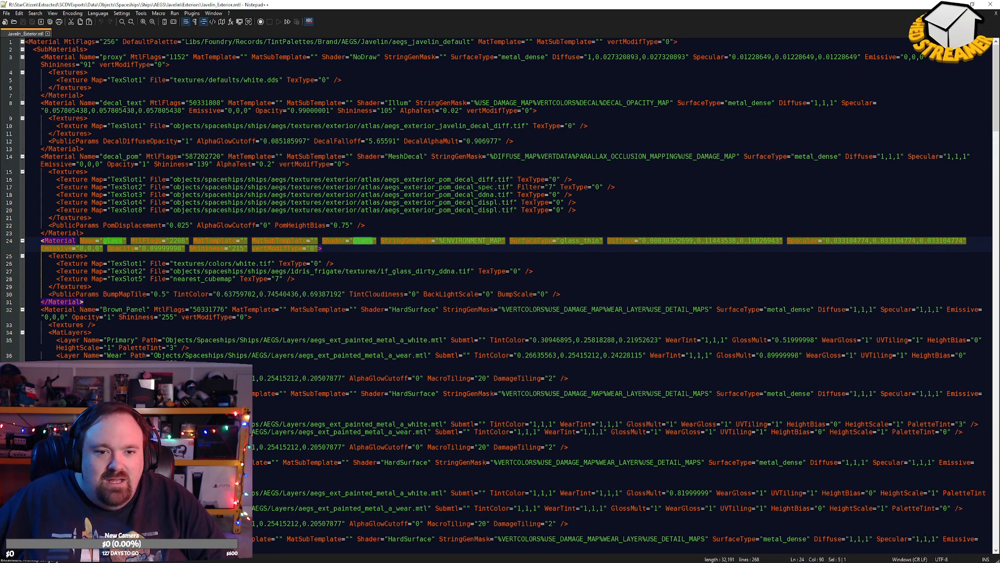
double_click(405, 157)
double_click(398, 103)
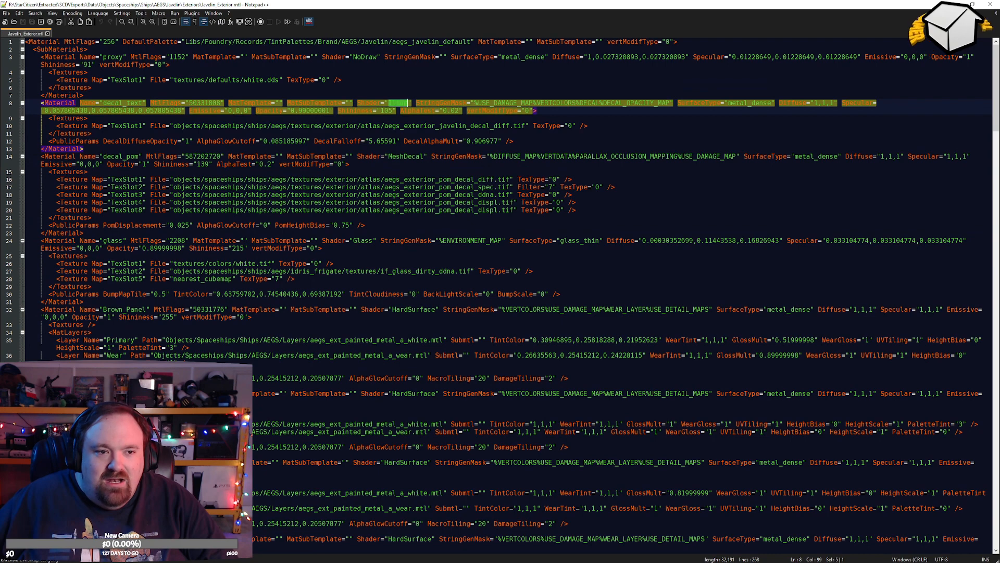
scroll(410, 103, "down", 6)
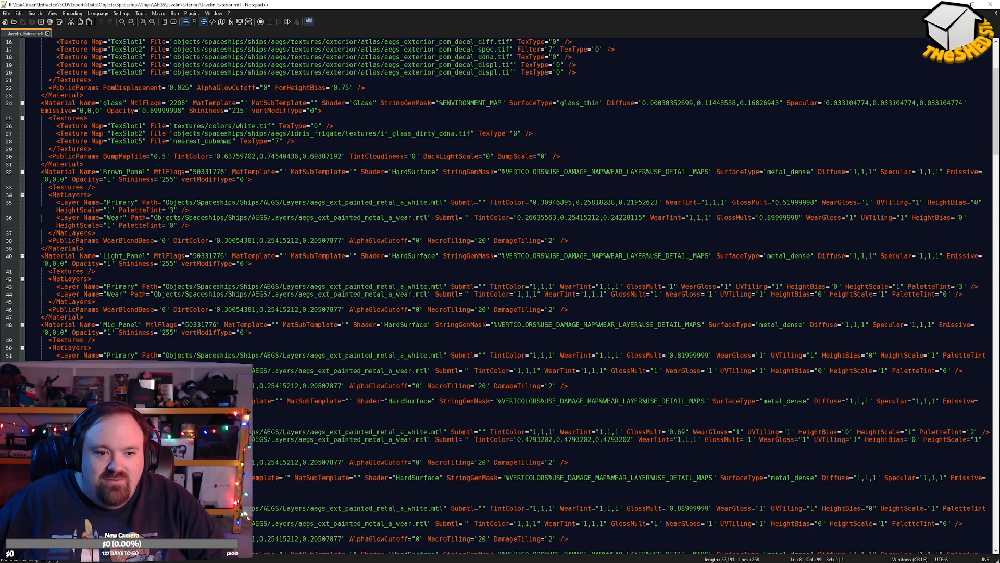
Examine the Brown_Panel material's HardSurface shader and the aegs_ext_painted_metal_a_white path of its Primary layer.
left_click(386, 202)
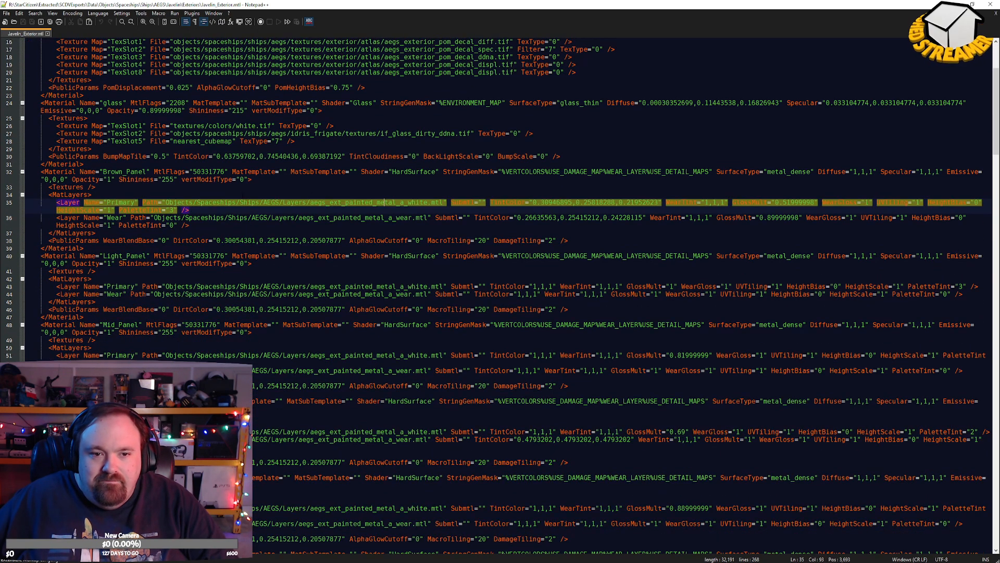
double_click(415, 172)
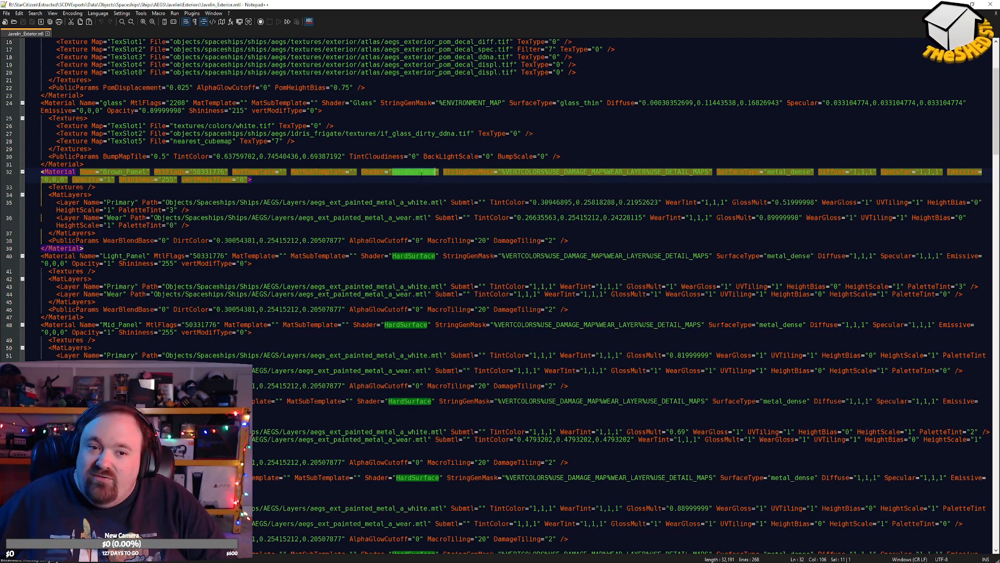
left_click(252, 179)
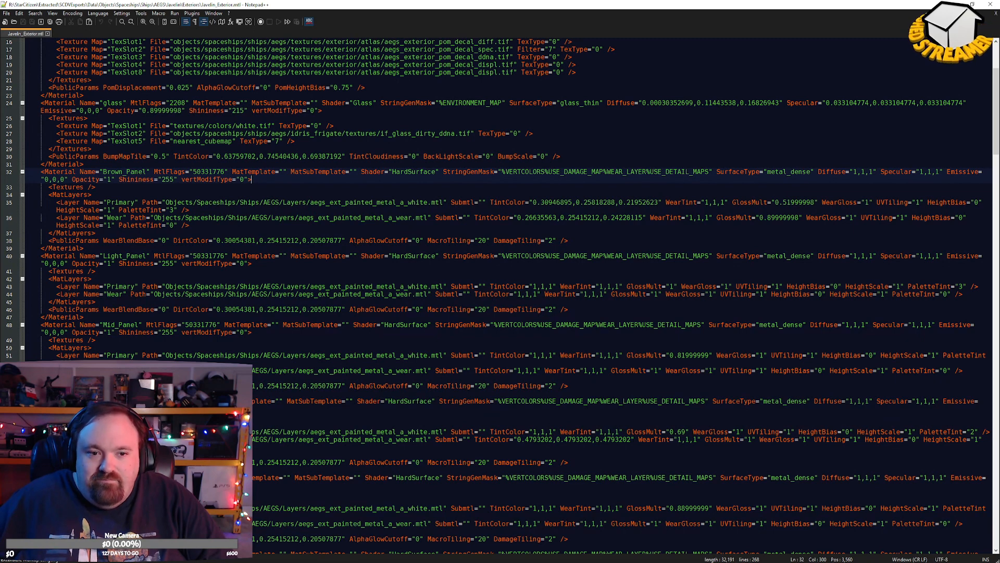
double_click(359, 202)
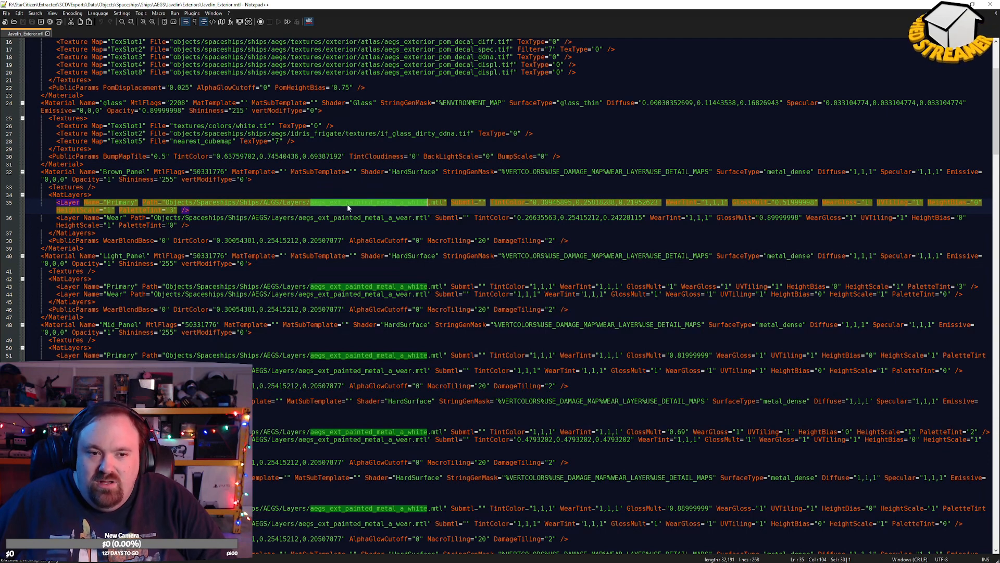
left_click(408, 203)
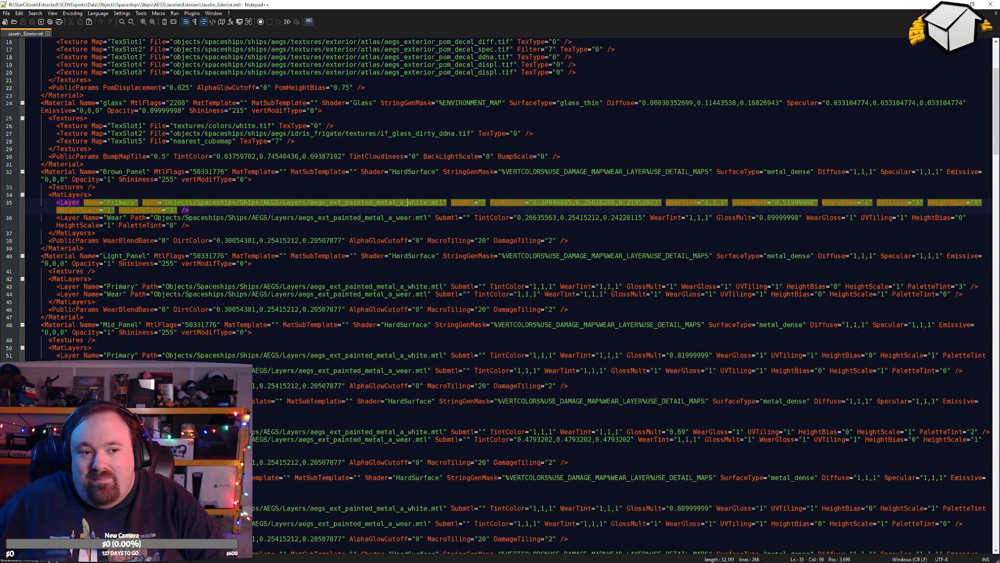
left_click(207, 211)
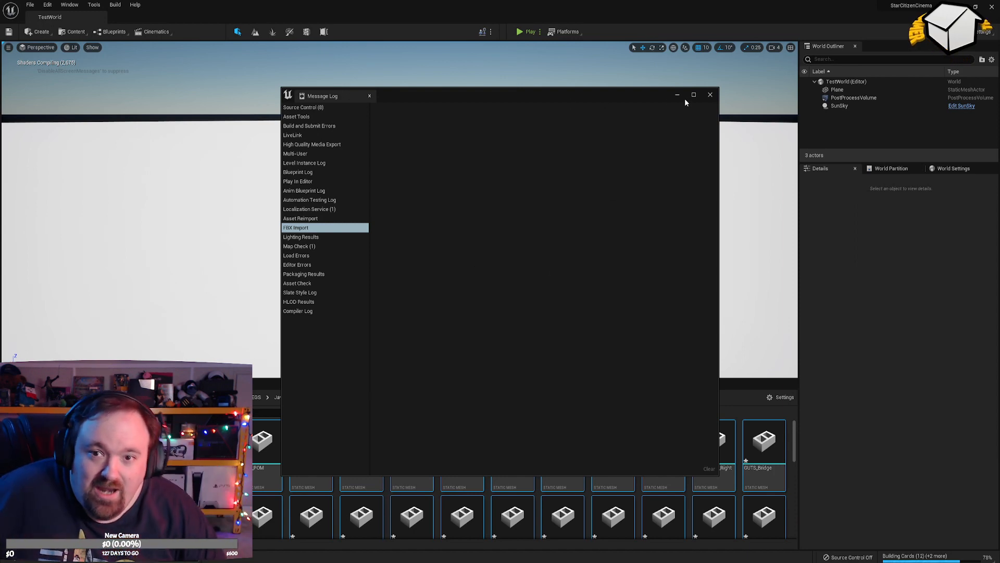
Return to Unreal Editor, dismiss the message log and save all the newly imported Javelin assets.
left_click(710, 95)
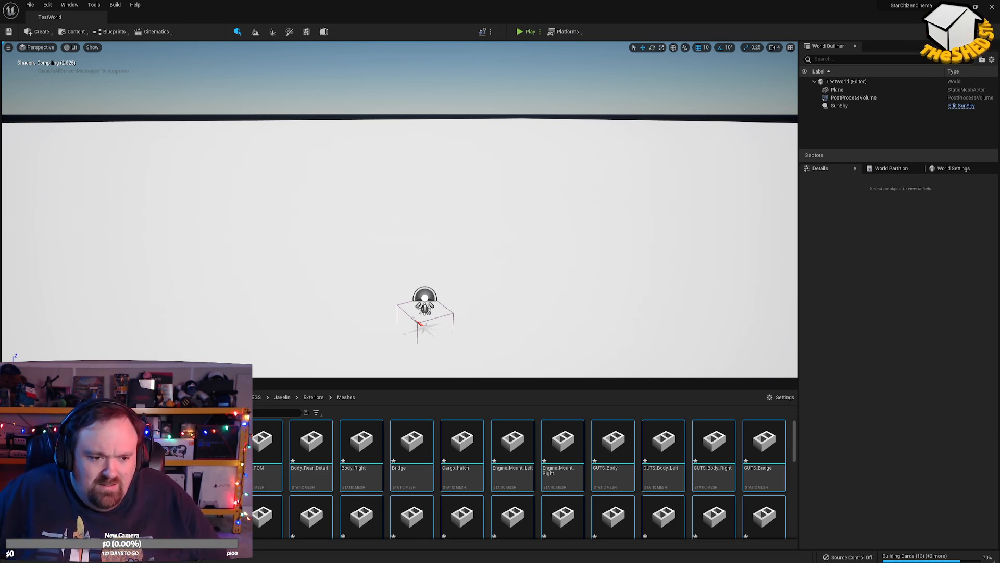
left_click(84, 397)
left_click(548, 375)
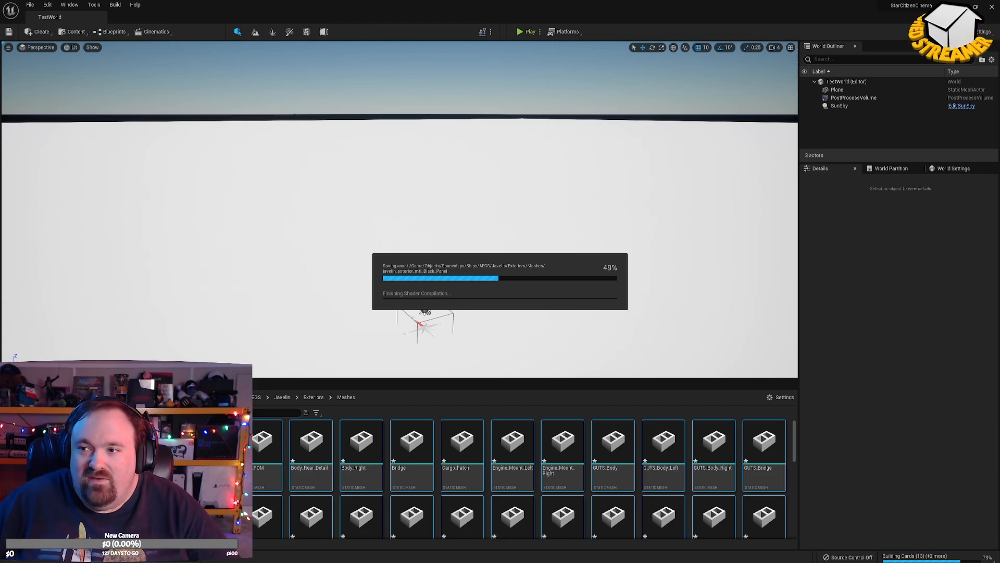
Switch back to Javelin_Exterior.mtl in Notepad++ and examine the PaletteTint settings of Brown_Panel's Primary and Wear layers.
left_click_drag(220, 18, 417, 39)
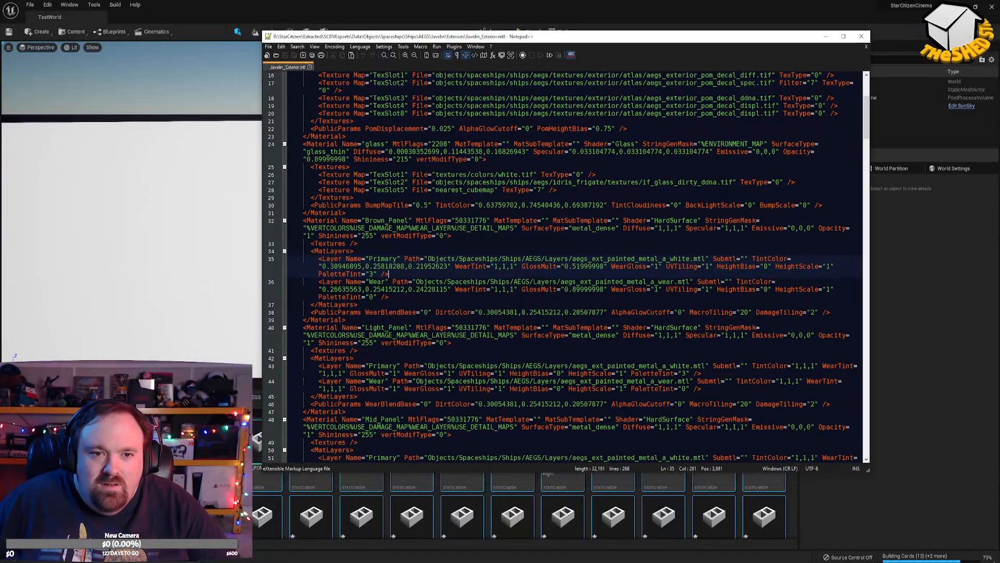
scroll(562, 265, "up", 6)
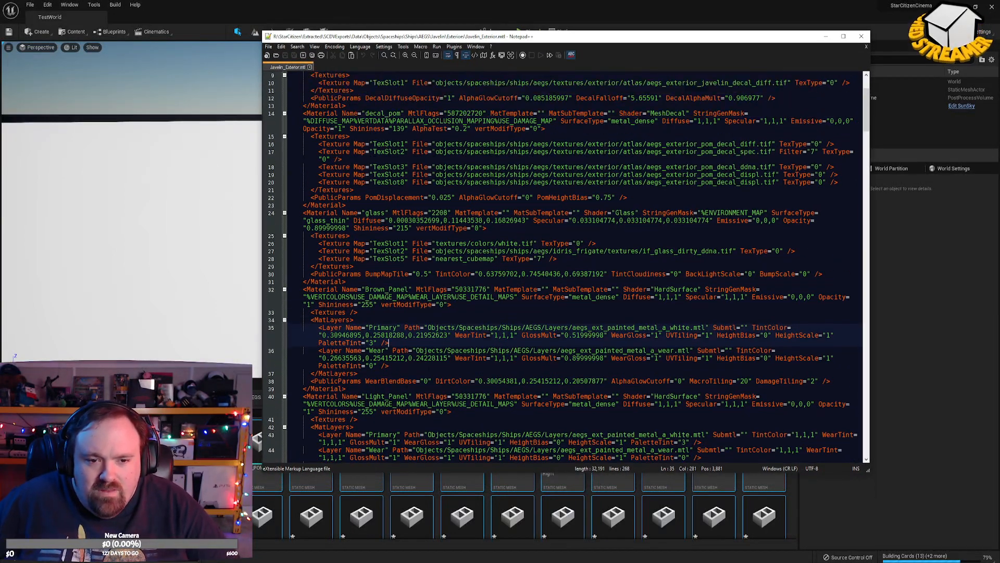
scroll(563, 266, "down", 2)
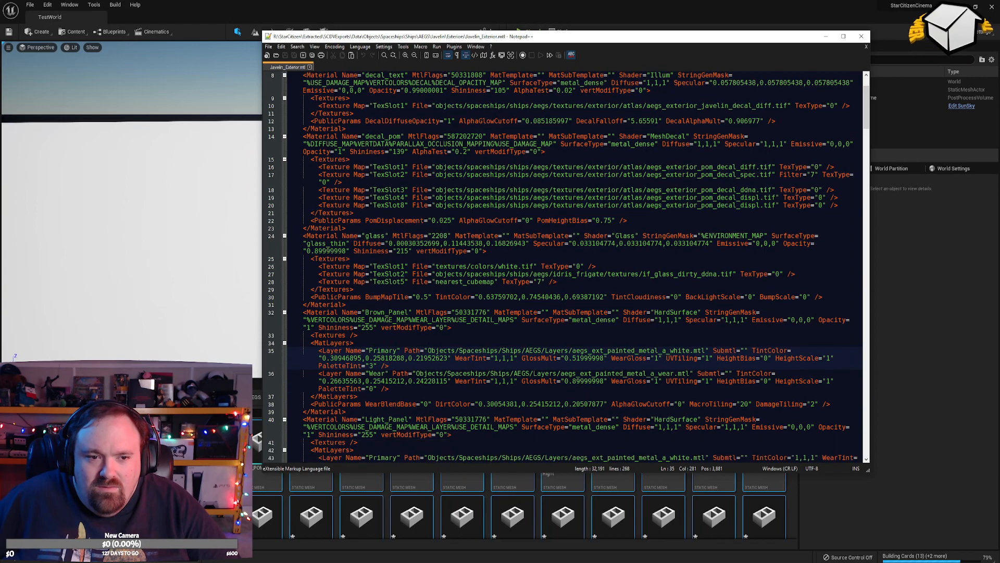
left_click_drag(262, 258, 97, 255)
scroll(482, 266, "down", 4)
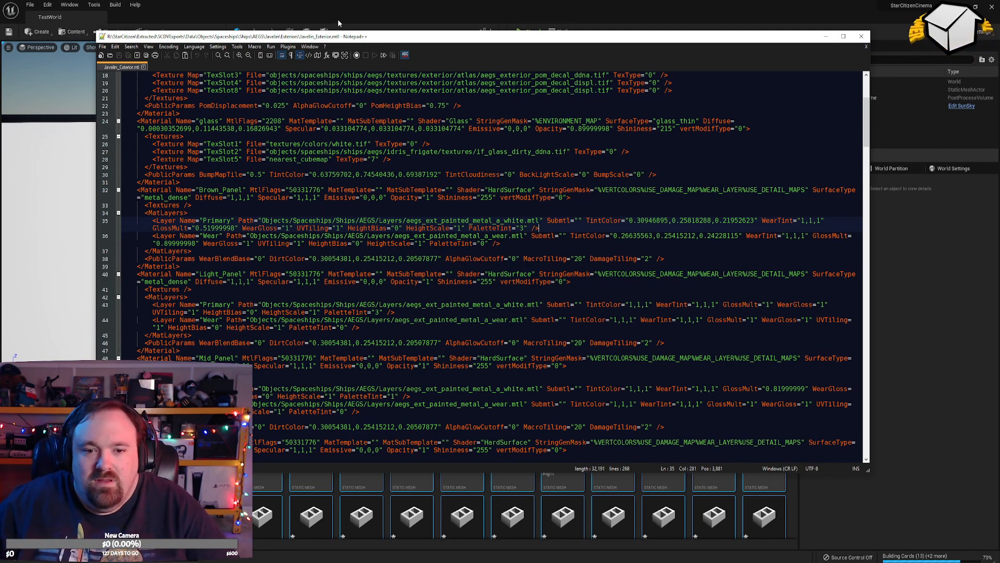
double_click(508, 229)
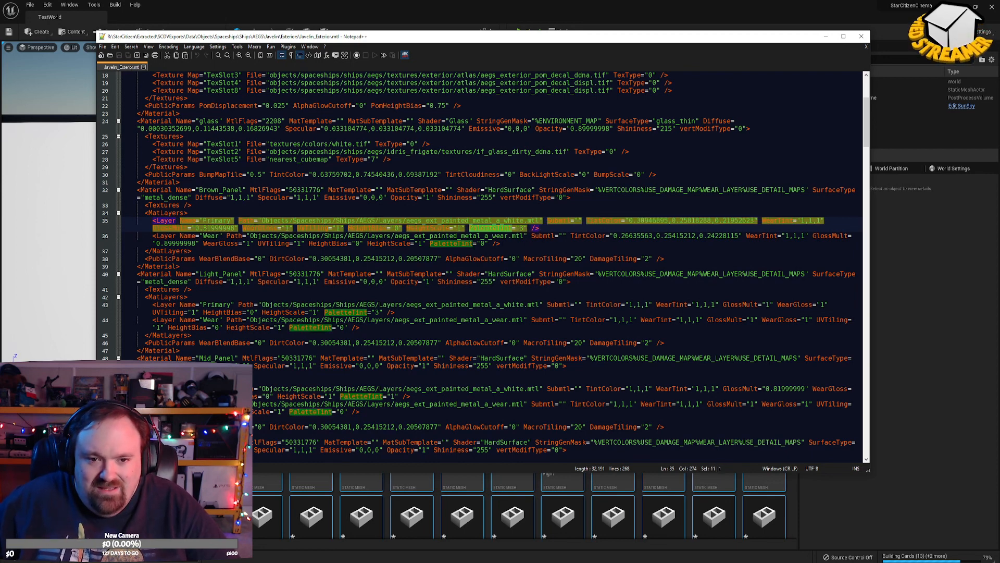
left_click(504, 244)
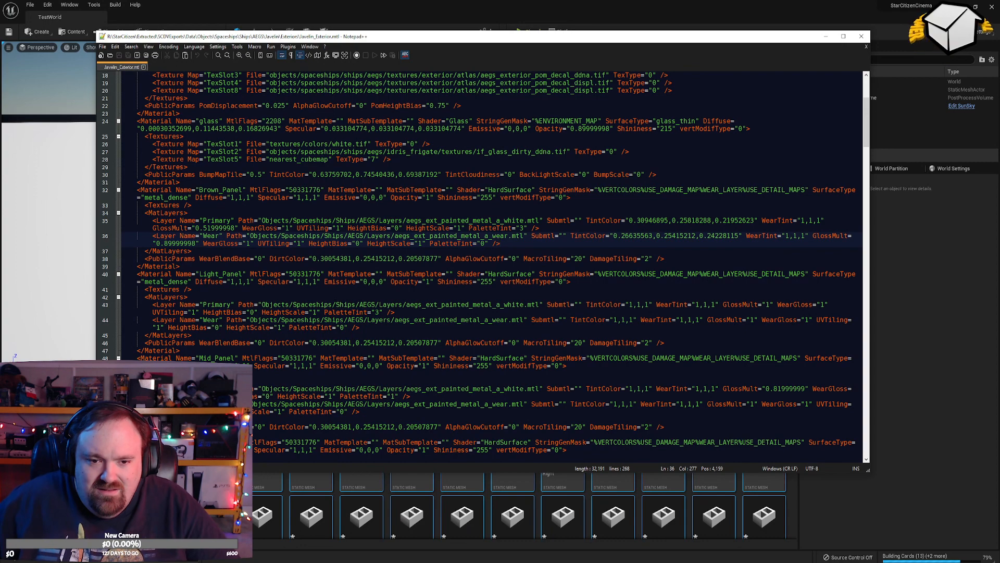
scroll(482, 267, "down", 2)
scroll(481, 266, "up", 7)
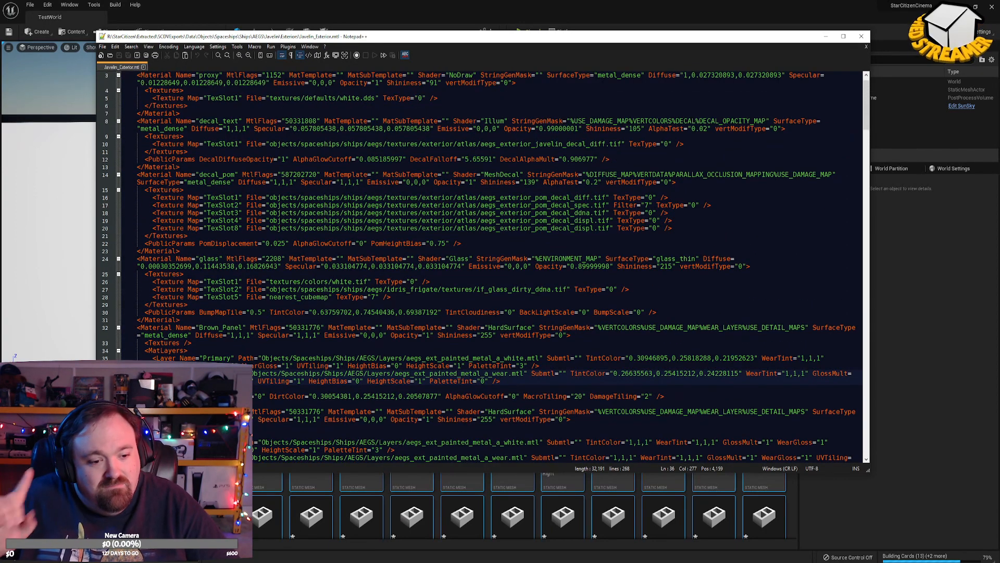
Highlight the HardSurface shader name from the Mid_Panel material and review its uses down to the mid_trim and Dark No Panel materials.
left_click_drag(360, 43, 999, 117)
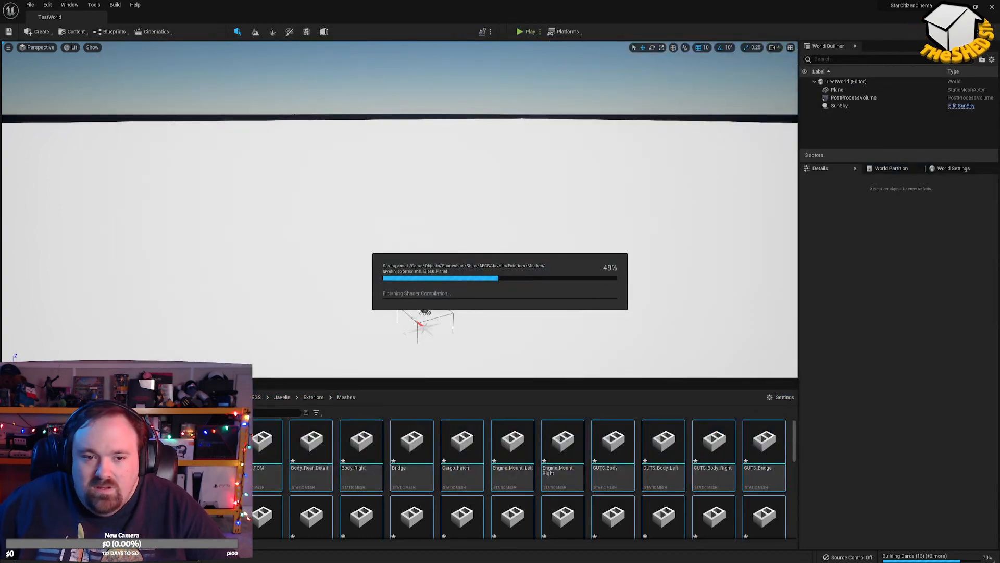
left_click_drag(999, 117, 418, 27)
scroll(514, 256, "down", 6)
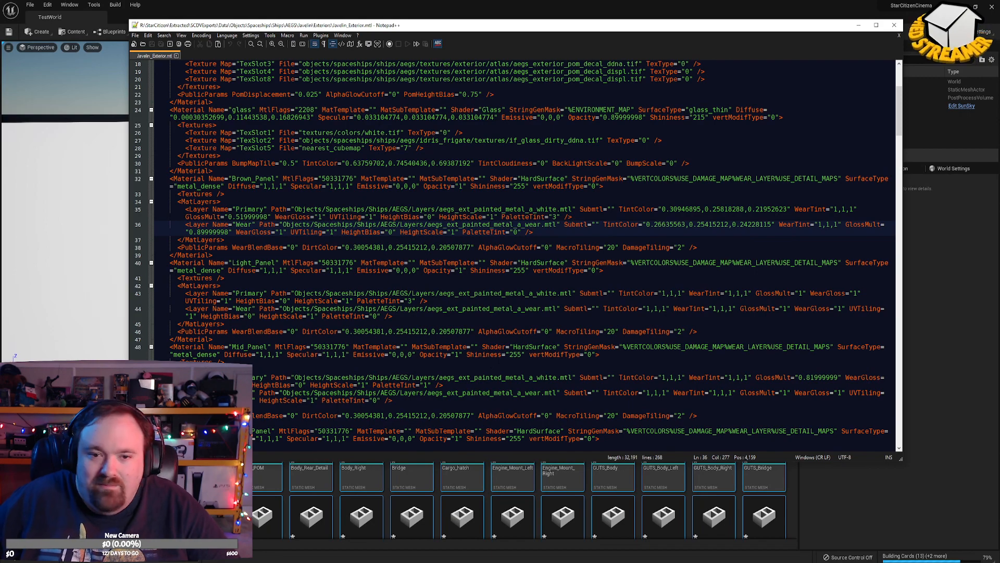
double_click(531, 347)
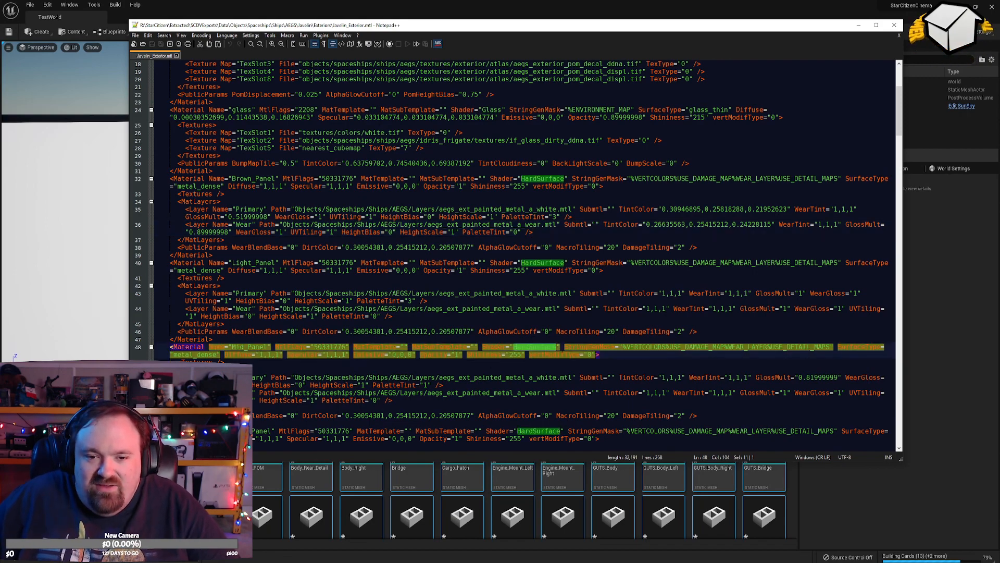
scroll(514, 255, "down", 20)
scroll(513, 255, "down", 4)
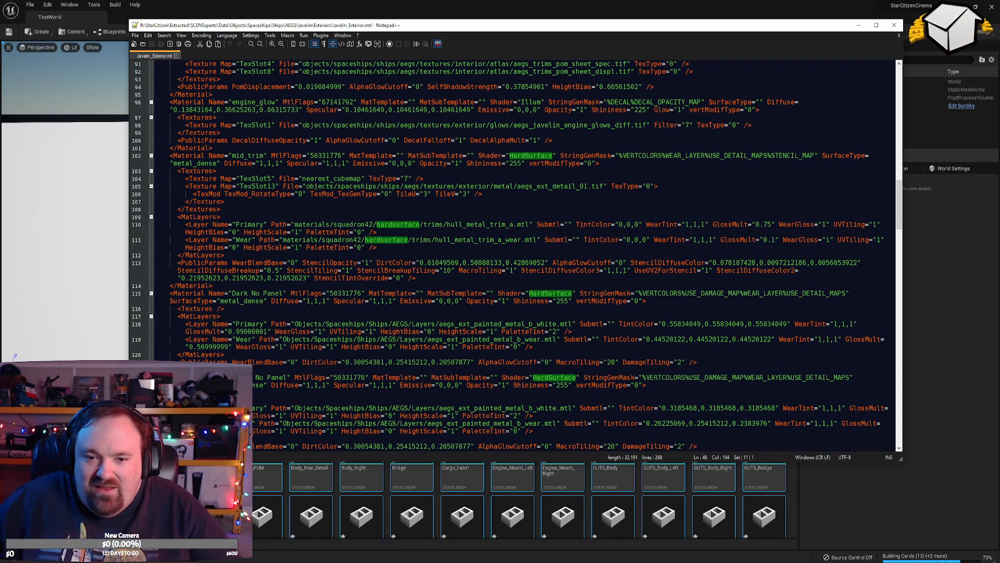
Inspect the StringGenMask flags of the Dark No Panel material, including USE_DAMAGE_MAP, WEAR_LAYER and USE_DETAIL_MAPS.
double_click(628, 294)
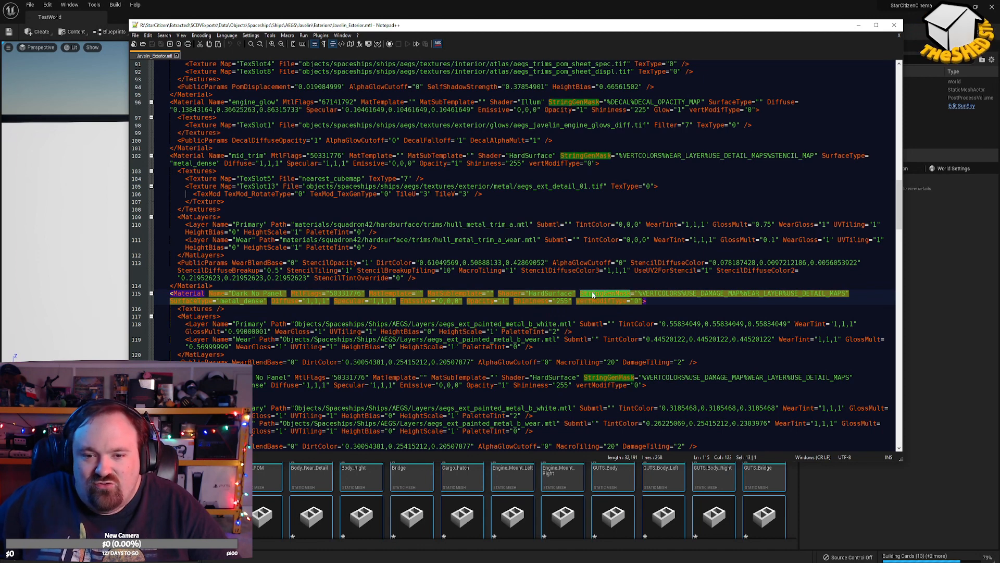
double_click(663, 294)
double_click(713, 293)
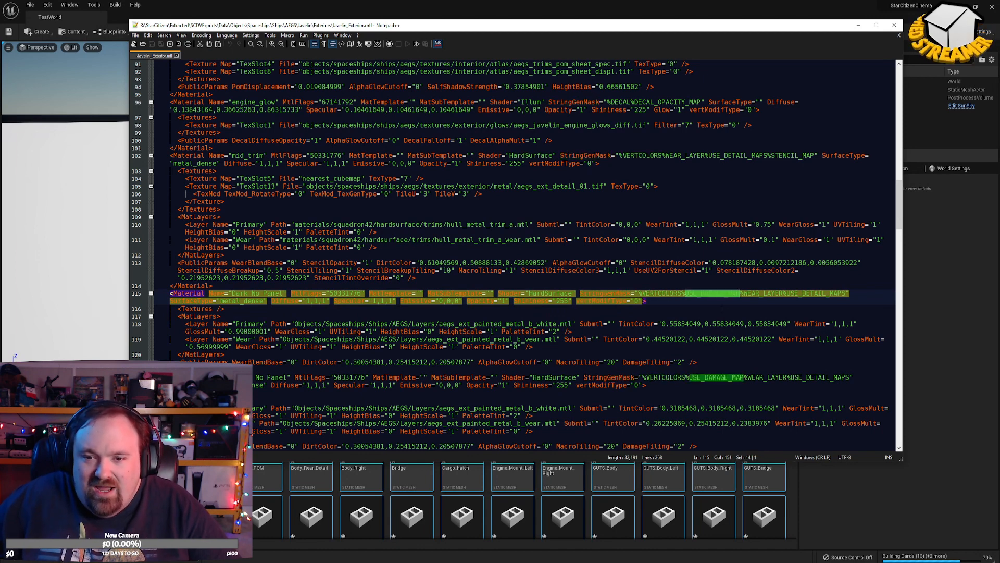
double_click(768, 296)
double_click(814, 295)
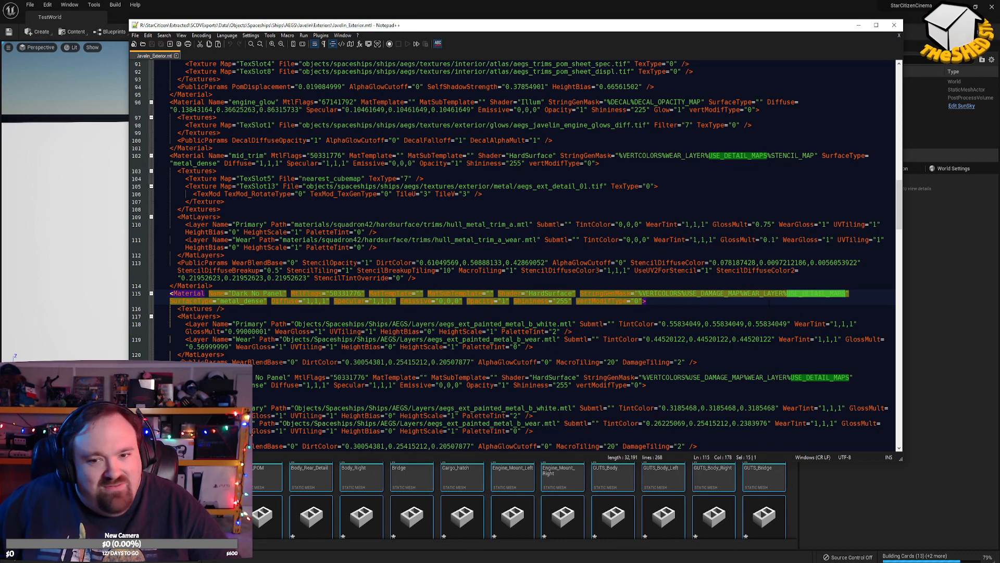
left_click(749, 313)
left_click(694, 301)
Inspect the mid_trim material's STENCIL_MAP flag and its TexSlot5 and TexSlot13 texture entries, and move the file out of the way.
double_click(793, 155)
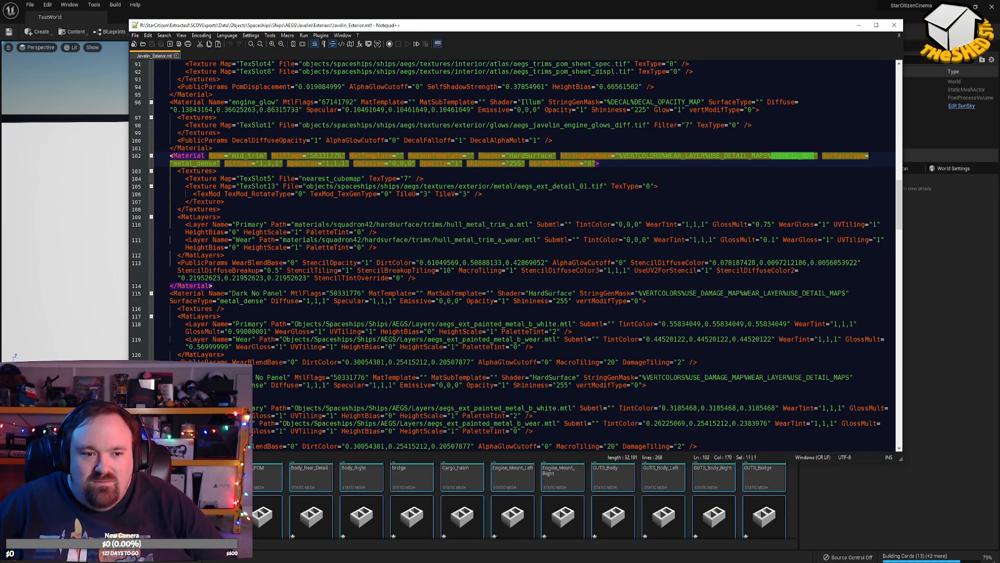
left_click(660, 186)
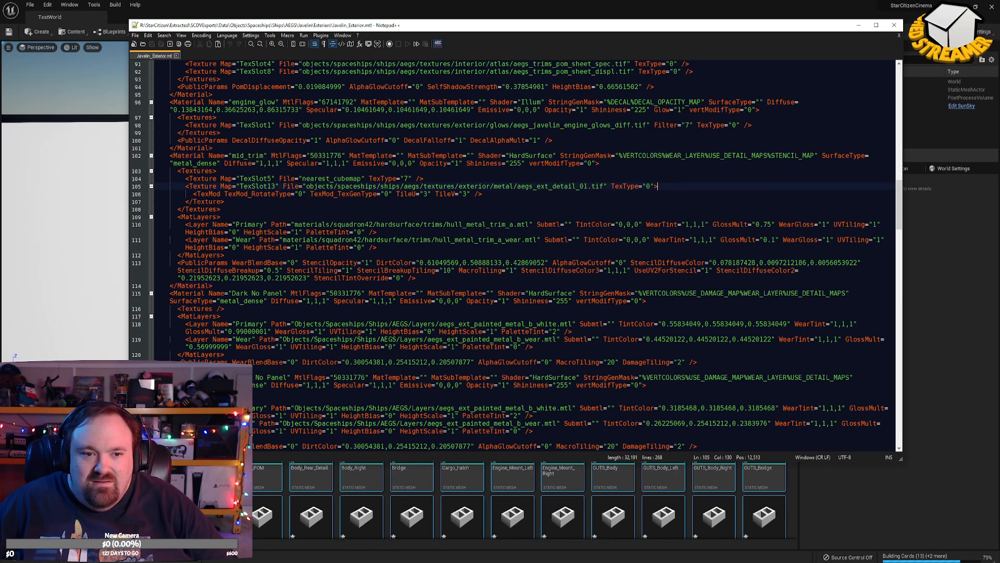
double_click(250, 179)
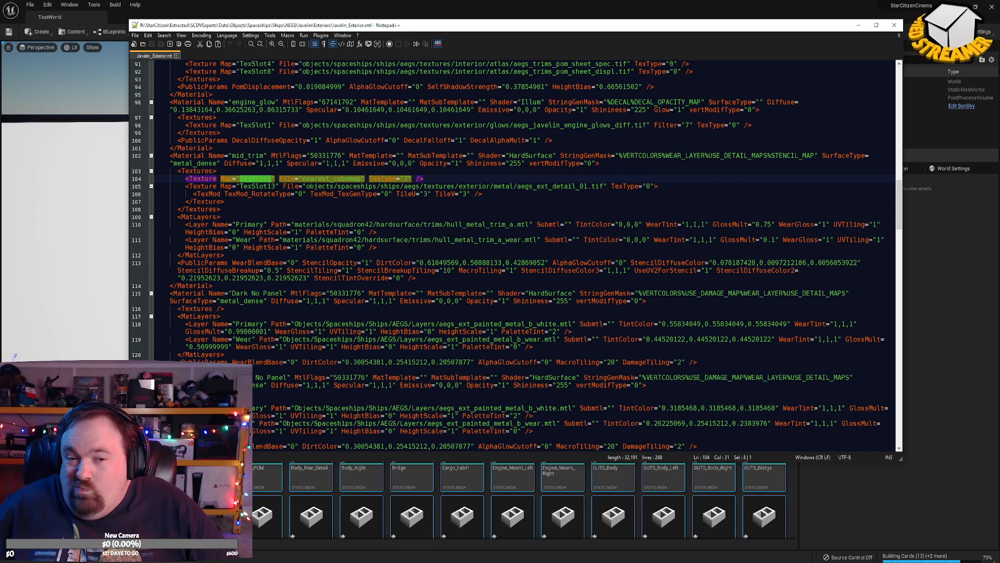
left_click_drag(319, 26, 999, 180)
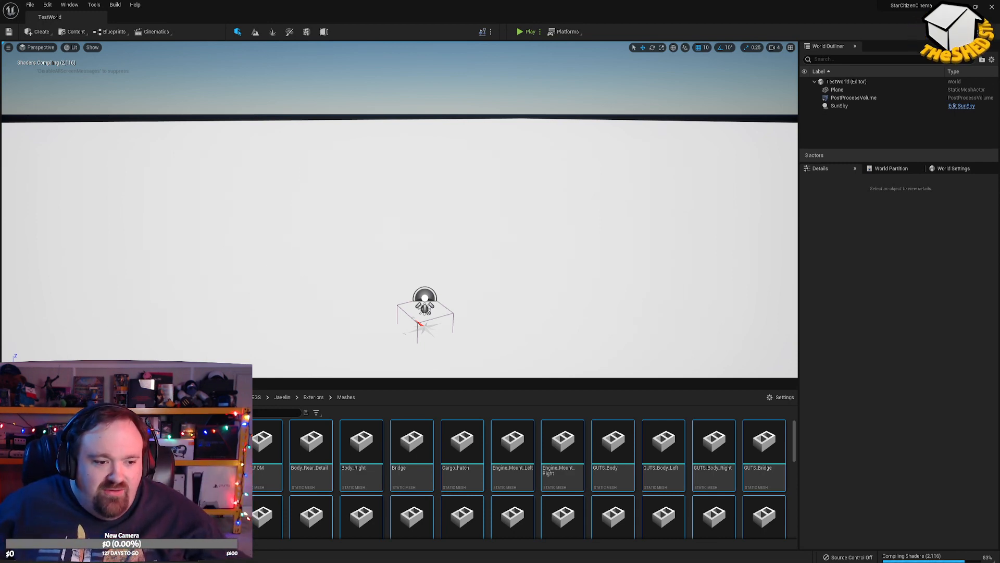
Create a new folder named Javelin_Exterior_mtl inside the Javelin's Exteriors content folder.
left_click(104, 458)
right_click(232, 456)
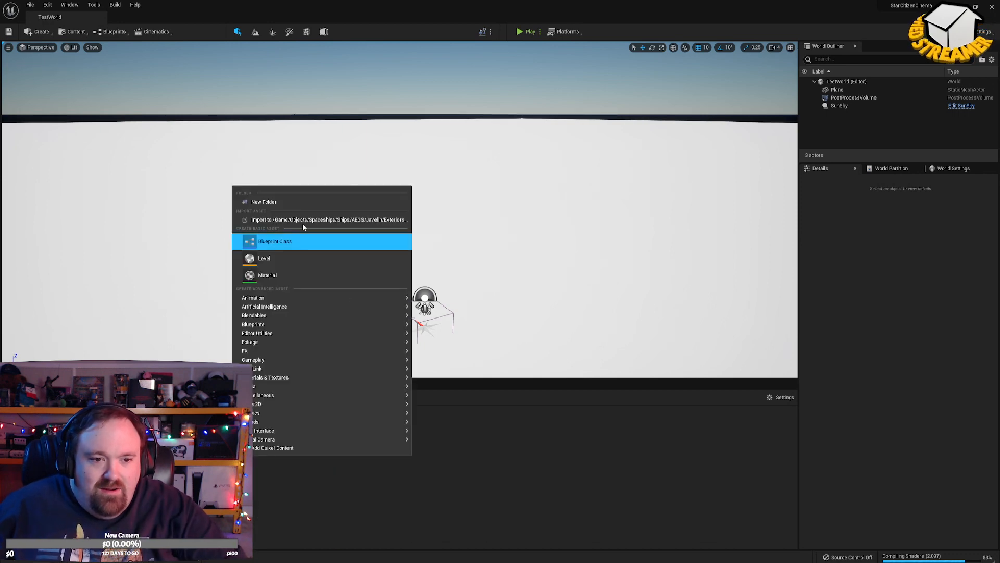
left_click(265, 202)
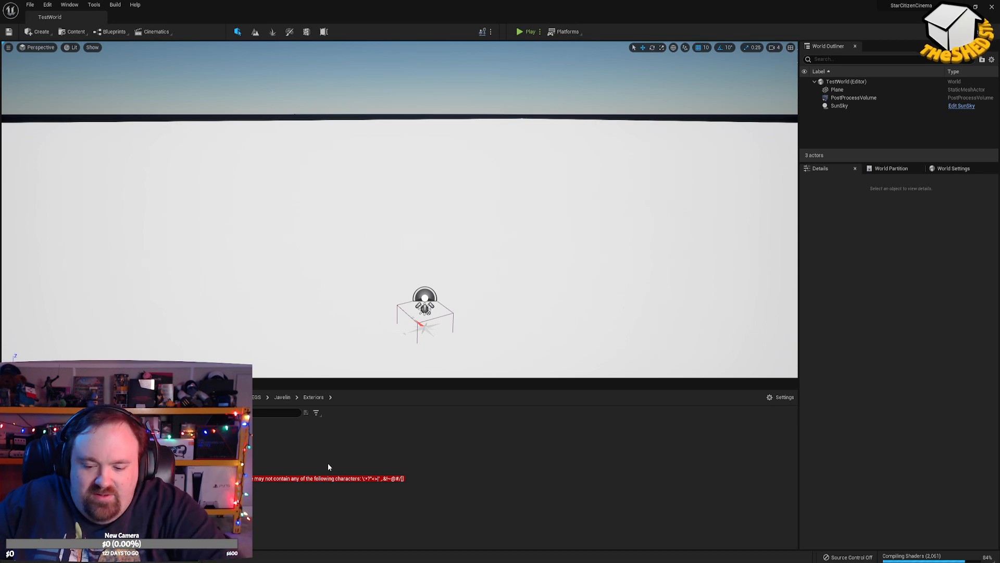
key("BackSpace")
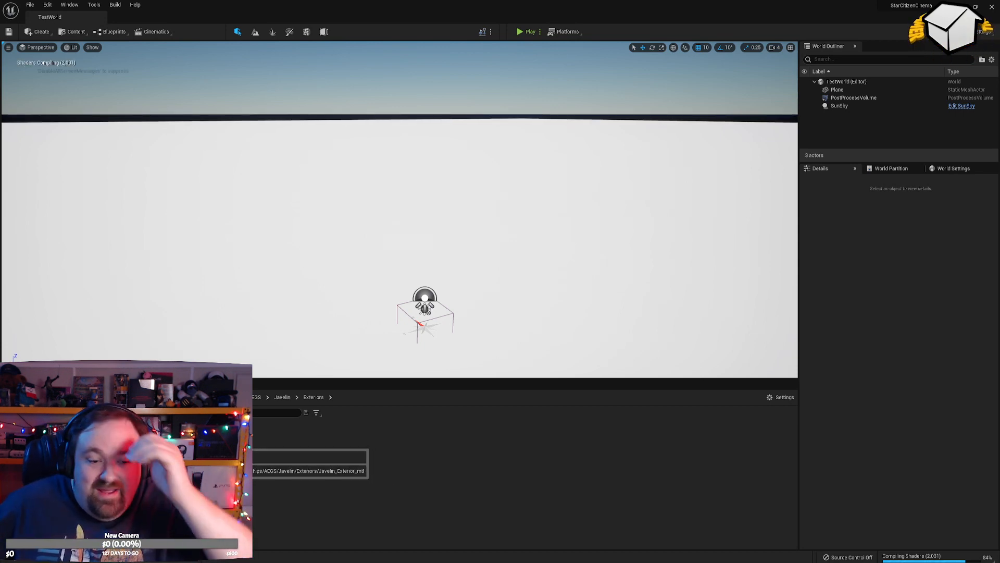
Move all the javelin_exterior_mtl materials from the Meshes folder into Javelin_Exterior_mtl and check that folder's contents.
double_click(166, 444)
left_click(78, 469)
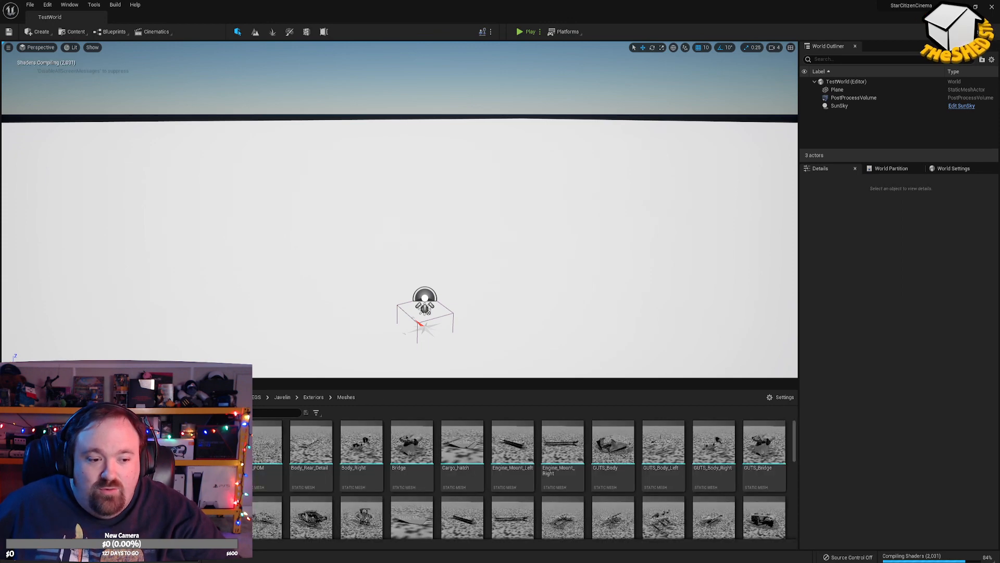
scroll(743, 476, "down", 5)
scroll(743, 485, "up", 2)
left_click(562, 458)
scroll(734, 490, "down", 1)
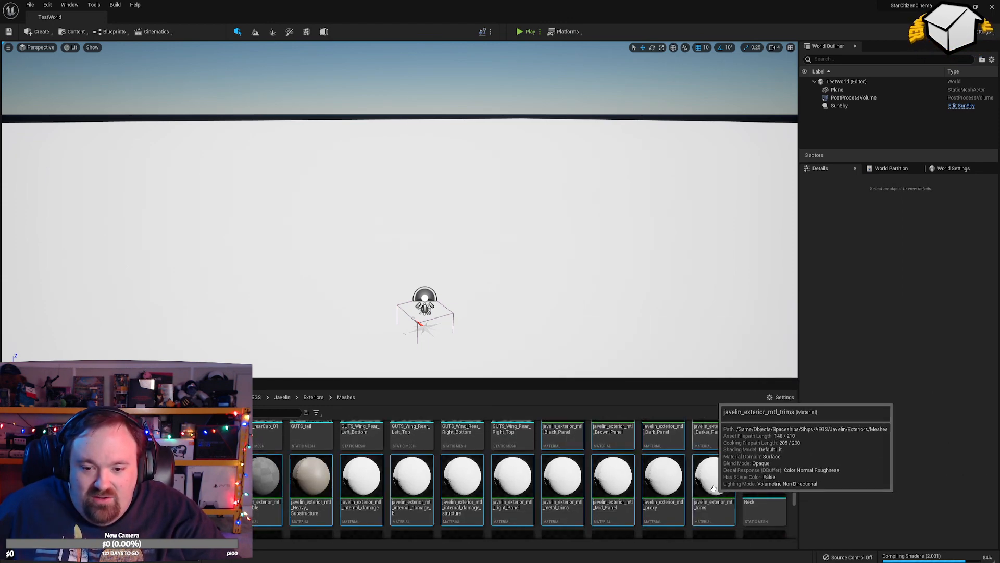
scroll(729, 494, "down", 4)
scroll(713, 499, "up", 7)
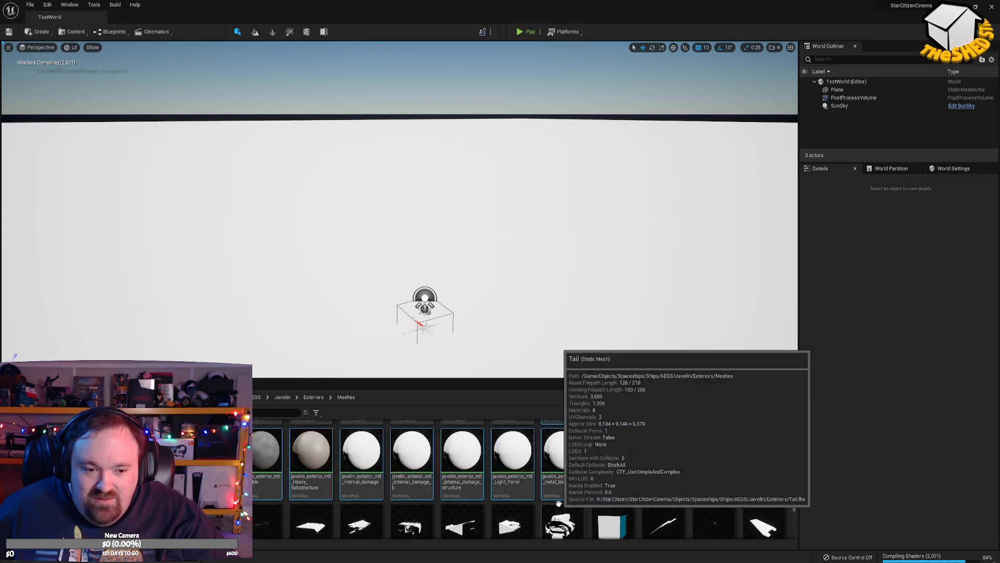
left_click_drag(569, 460, 107, 483)
left_click(114, 494)
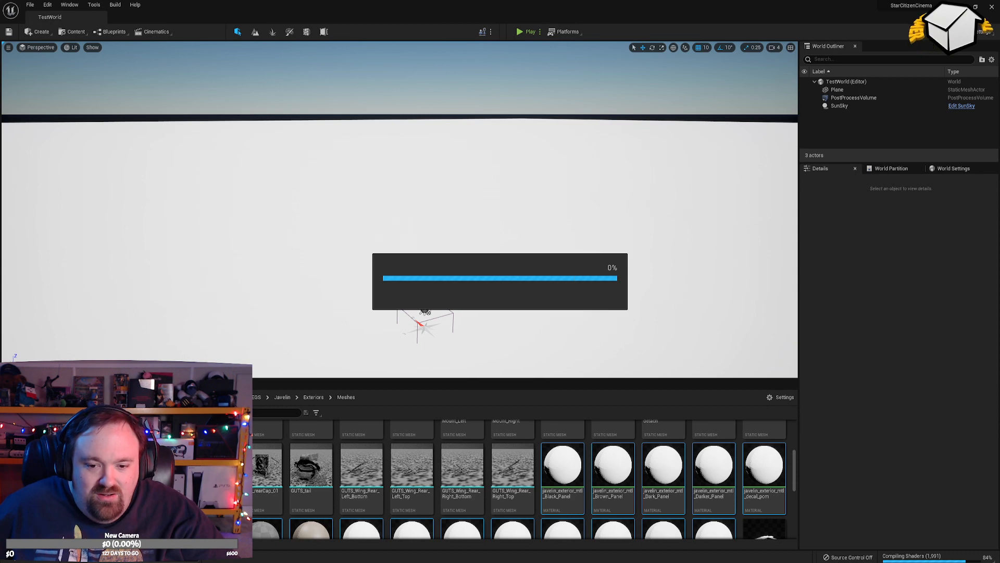
left_click(110, 485)
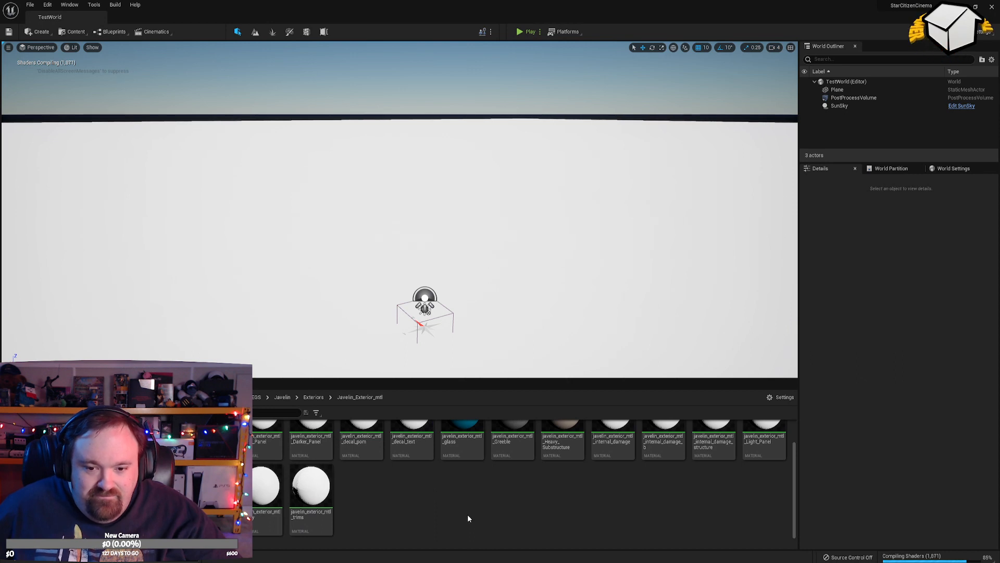
scroll(469, 514, "up", 1)
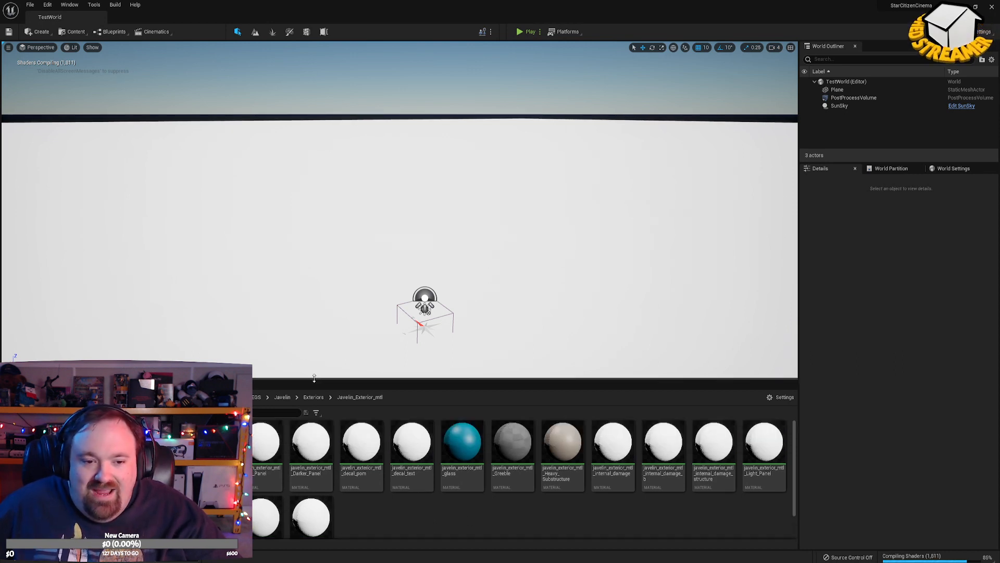
mouse_move(313, 378)
left_mouse_down()
mouse_move(314, 356)
mouse_move(313, 377)
left_mouse_up()
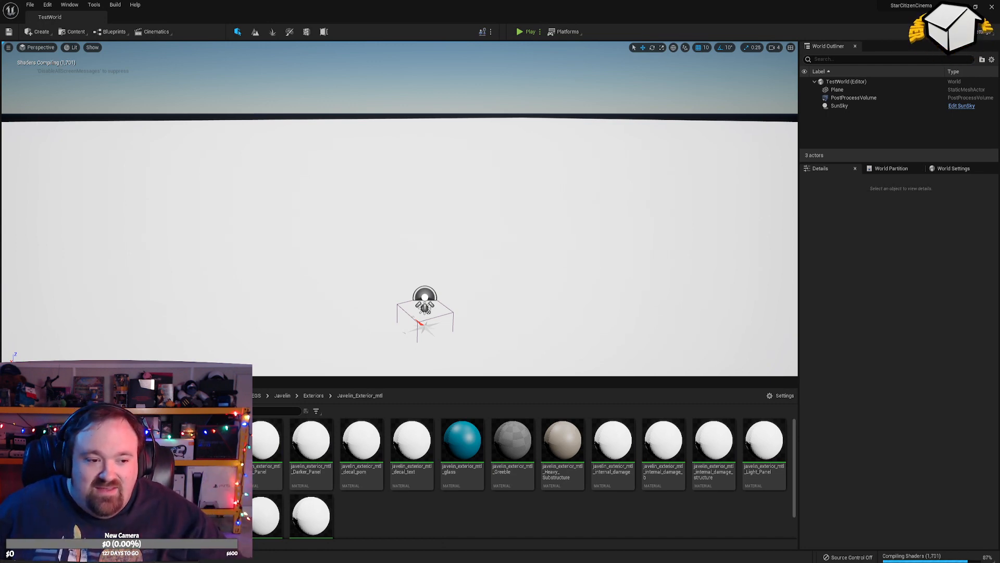
Create a Blueprints folder in the content root, with a MaterialStructures subfolder inside it.
left_click(175, 396)
right_click(393, 451)
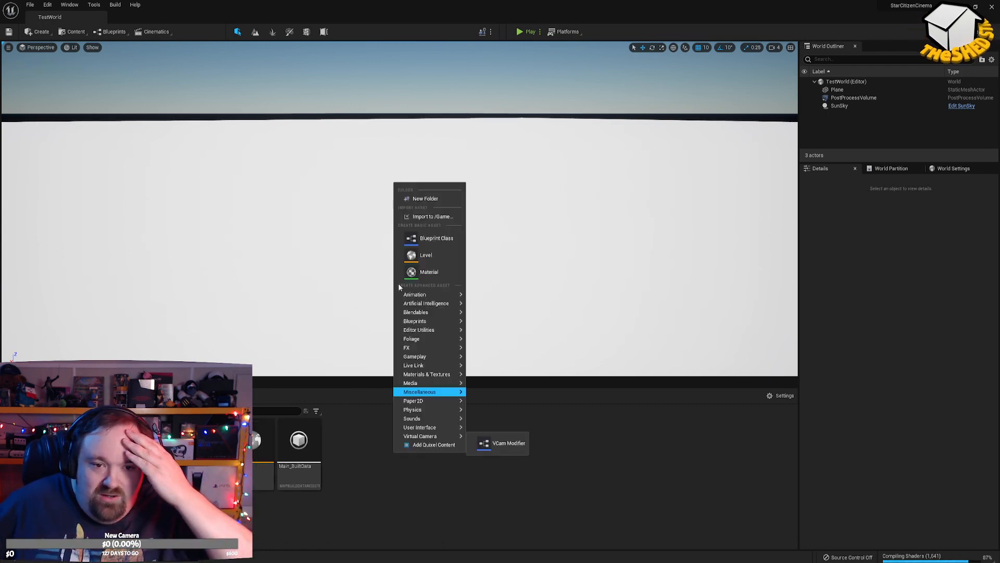
left_click(417, 199)
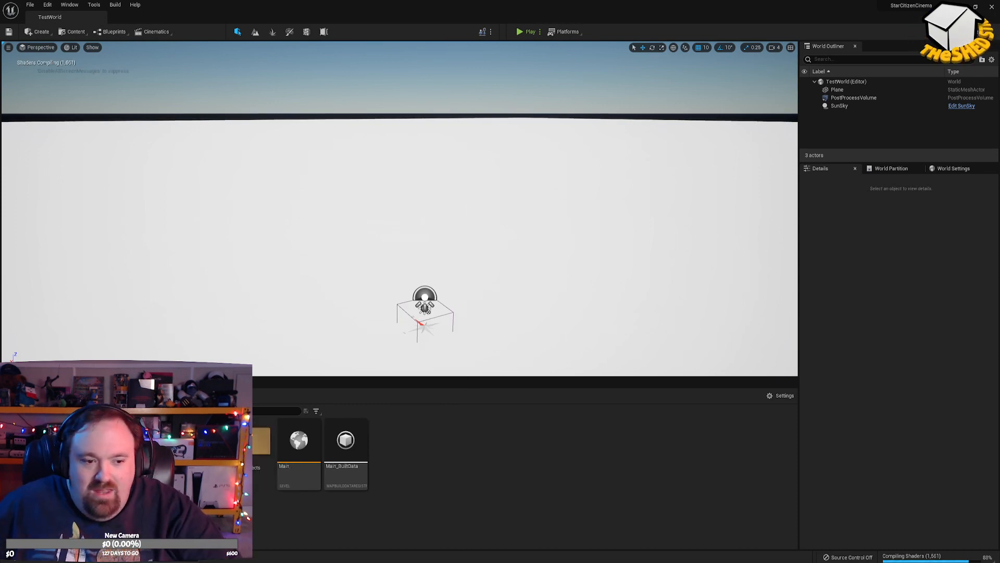
double_click(246, 446)
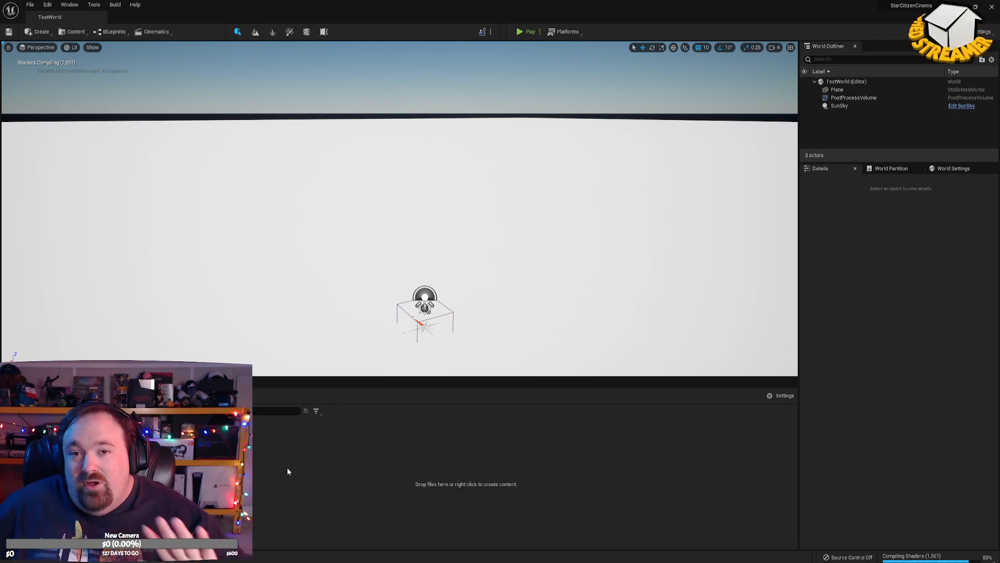
right_click(245, 448)
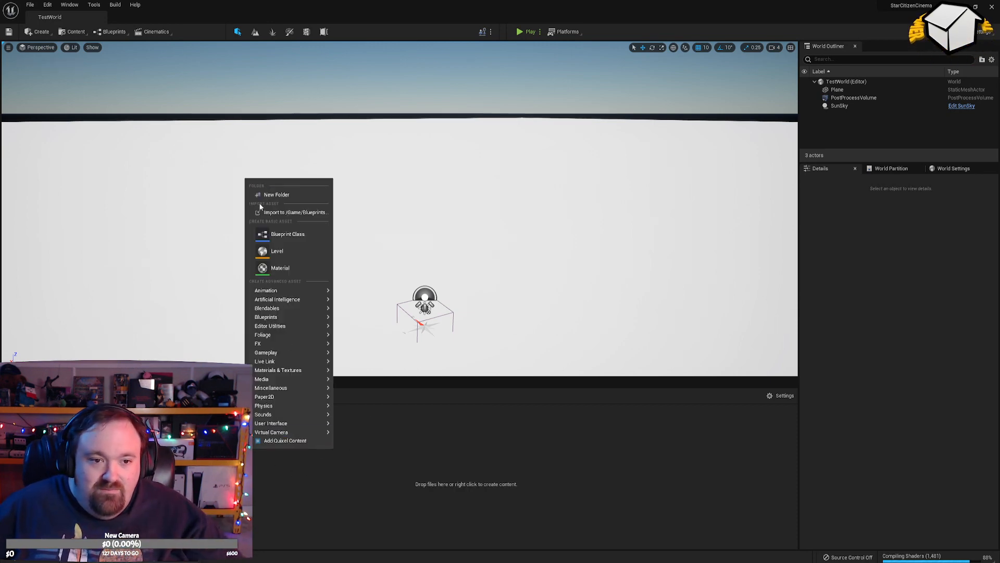
left_click(271, 196)
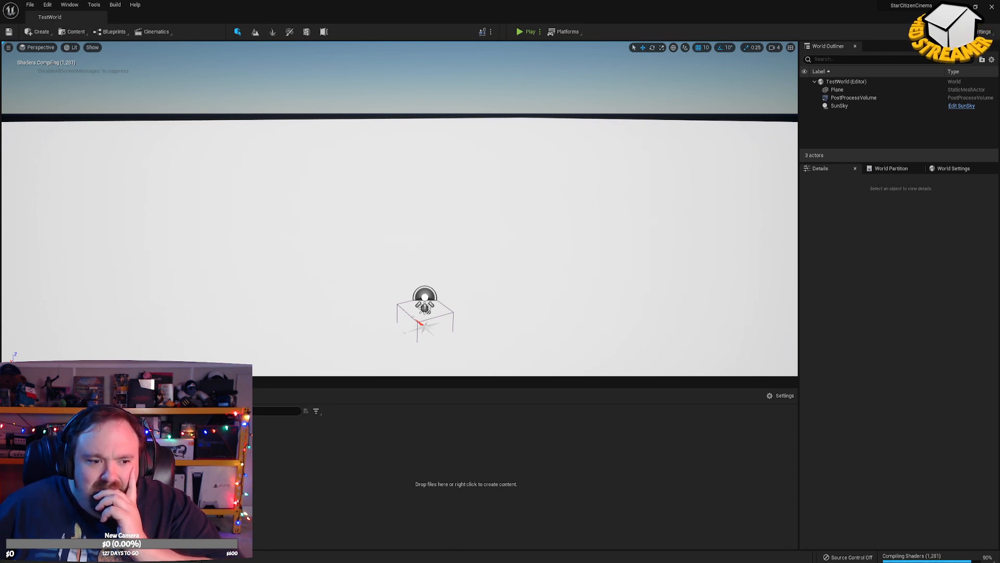
right_click(219, 442)
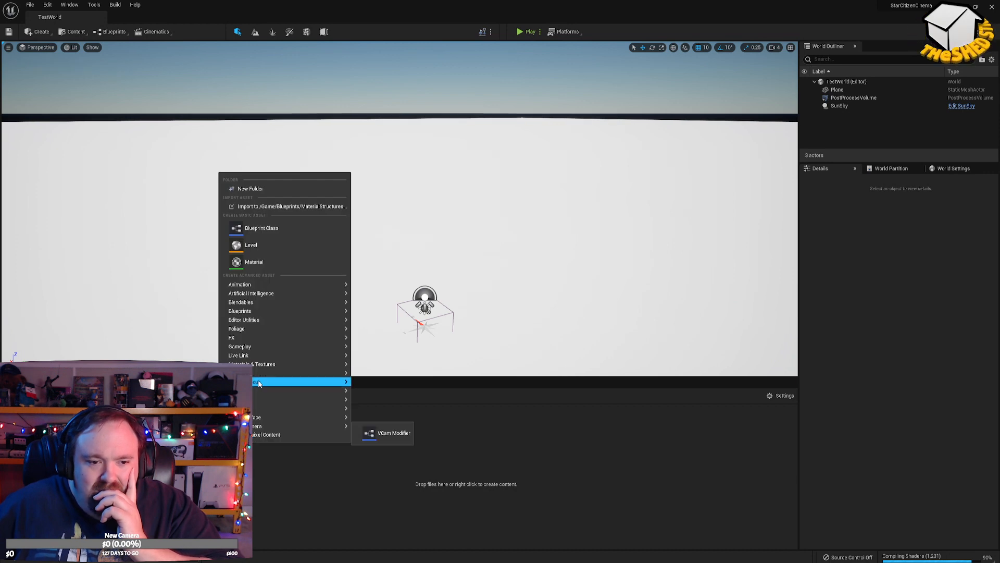
mouse_move(259, 384)
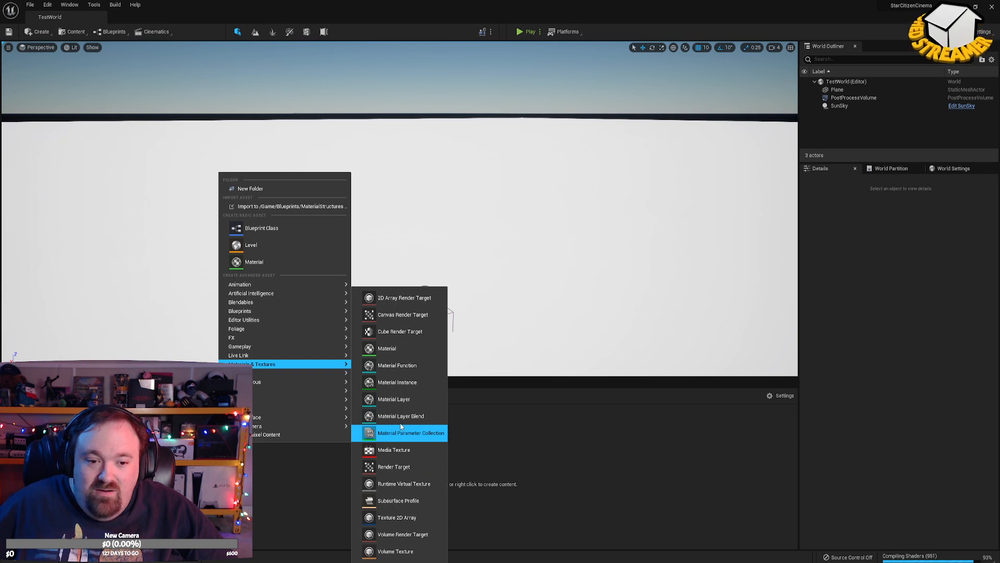
left_click(397, 349)
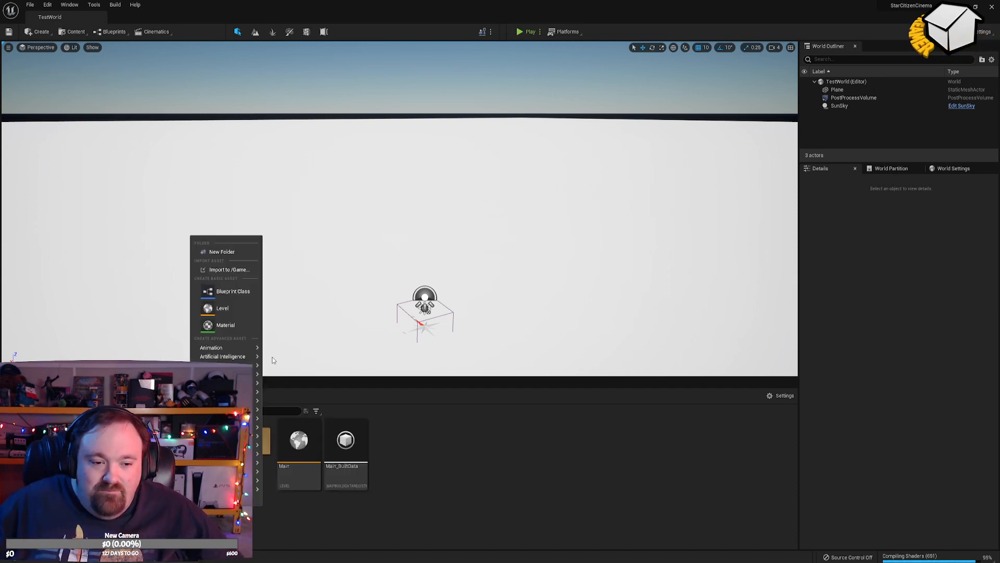
Create a Materials folder in the content root, with a MASTERS subfolder inside it.
left_click(217, 252)
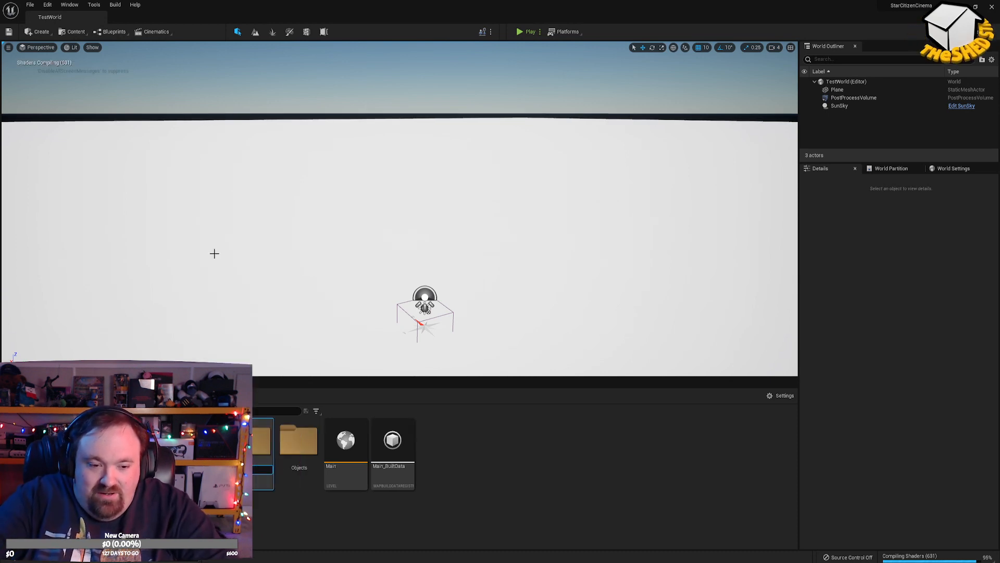
type("Materials")
key("Return")
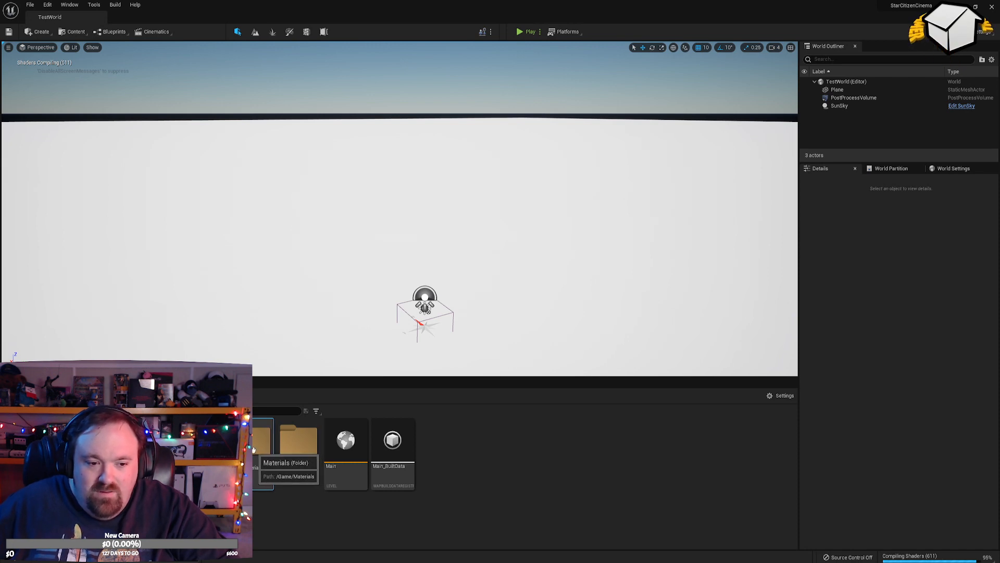
double_click(254, 449)
right_click(217, 458)
left_click(240, 204)
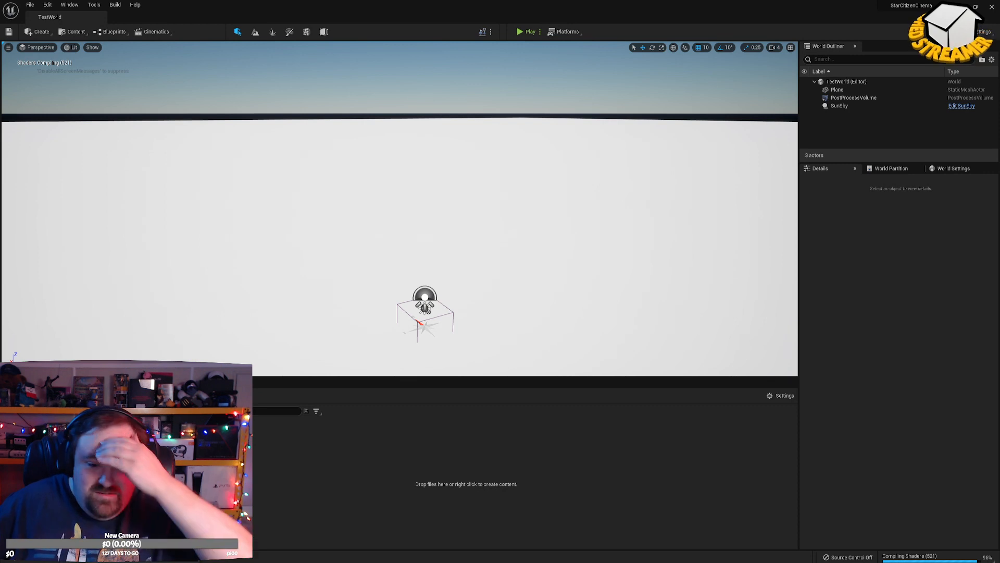
Create a Shaders subfolder inside Materials/MASTERS and open it.
right_click(206, 450)
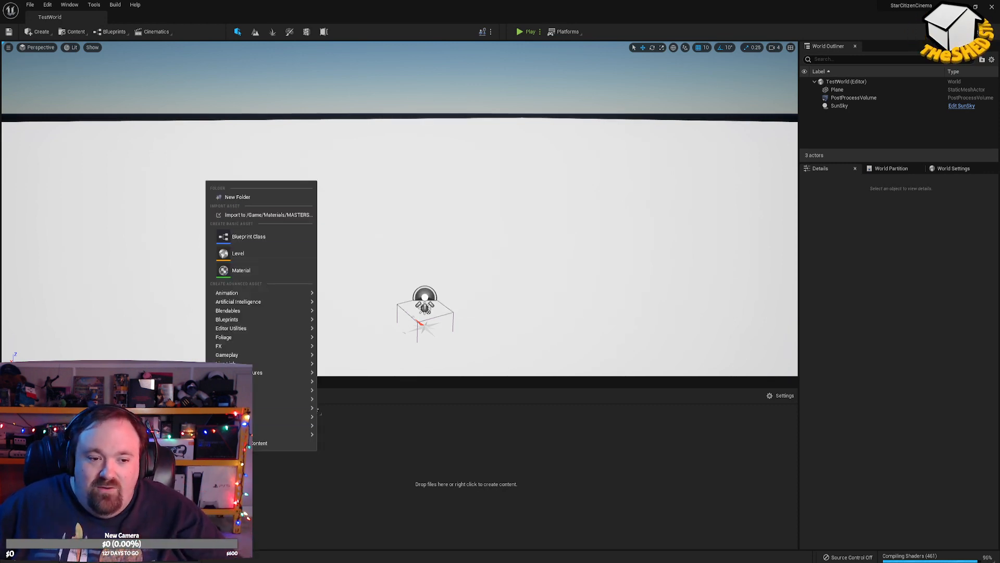
right_click(331, 452)
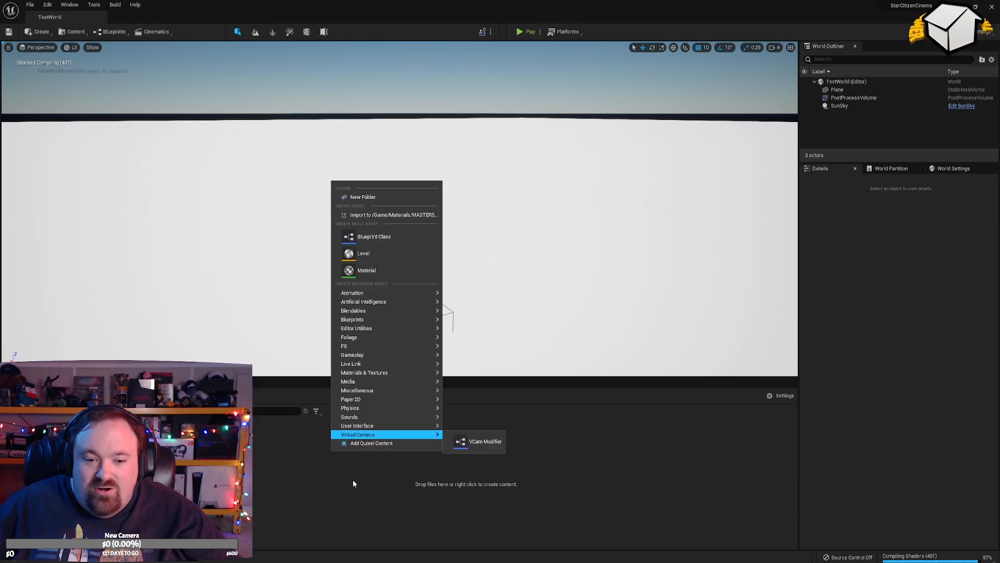
left_click(370, 198)
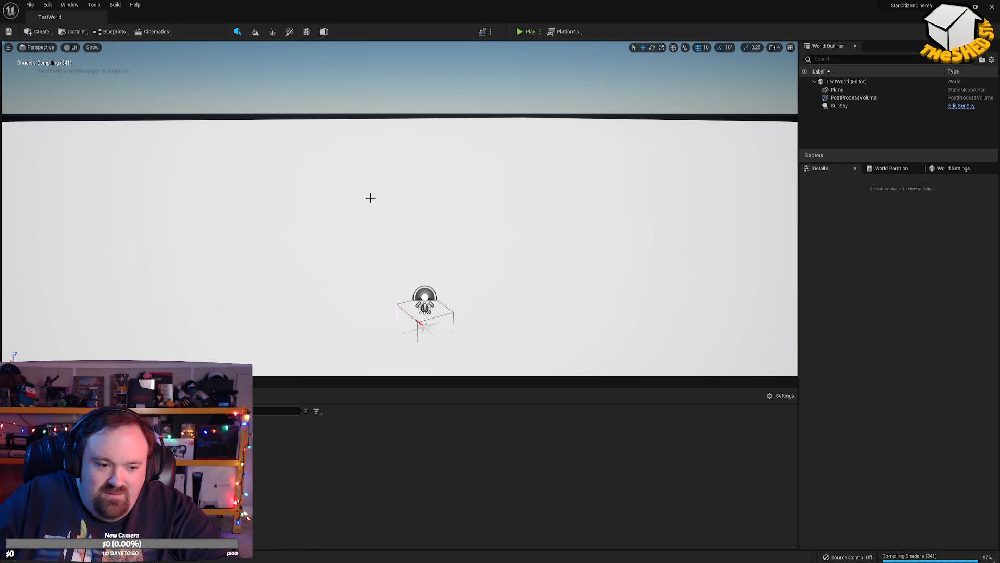
right_click(211, 453)
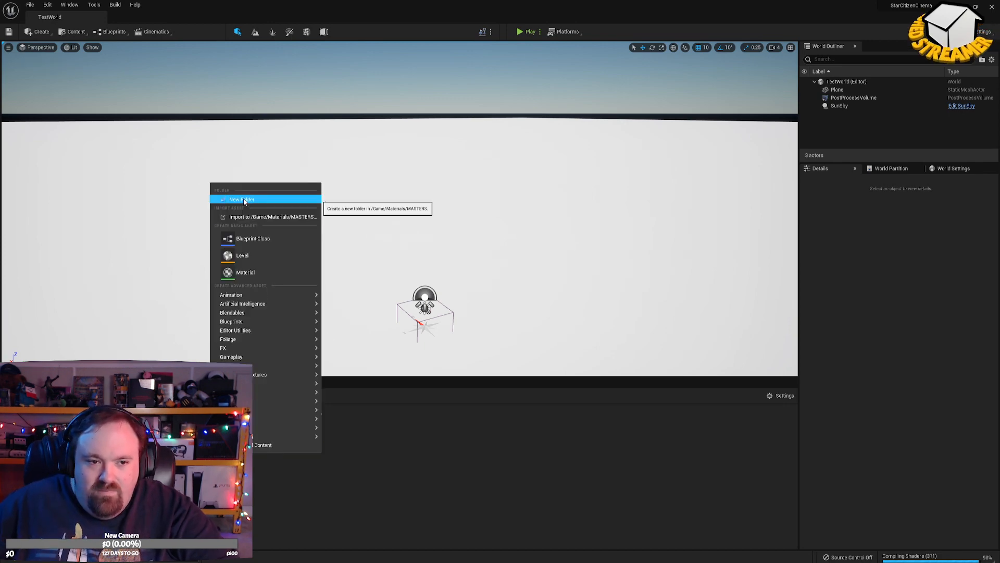
left_click(243, 199)
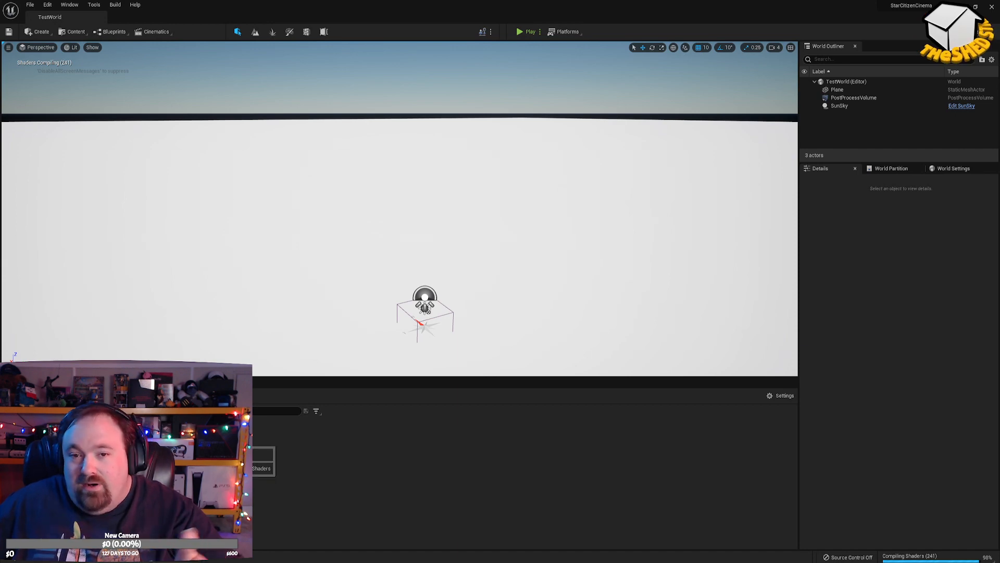
right_click(295, 447)
left_click(283, 452)
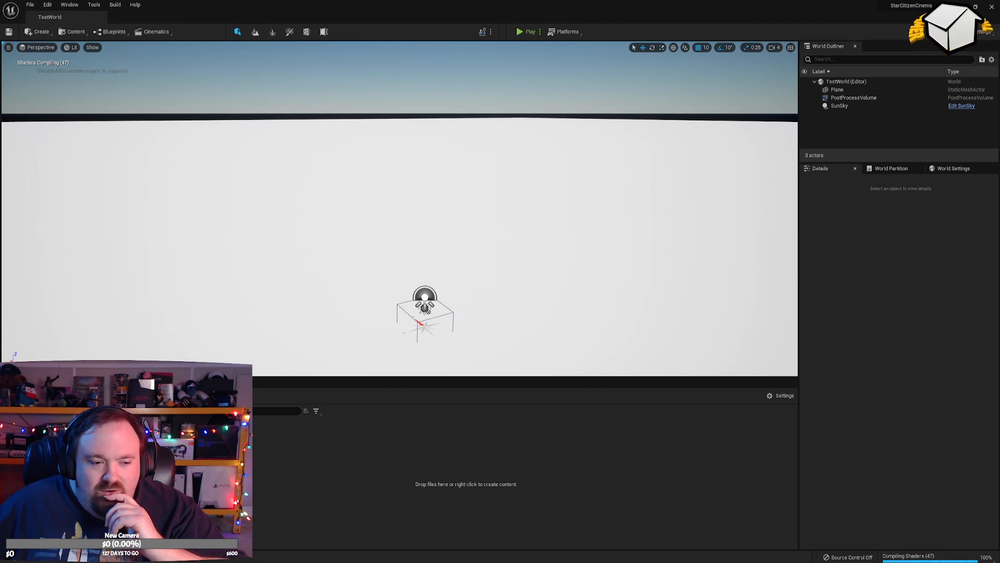
Create a material function named MF_HardSurfaceShader in the Shaders folder and open it for editing.
right_click(193, 452)
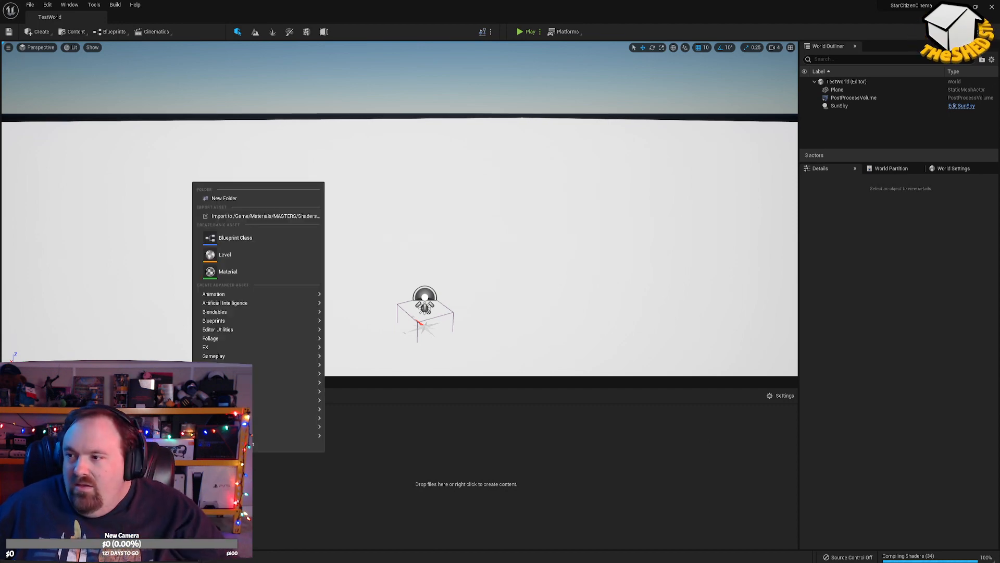
key("Escape")
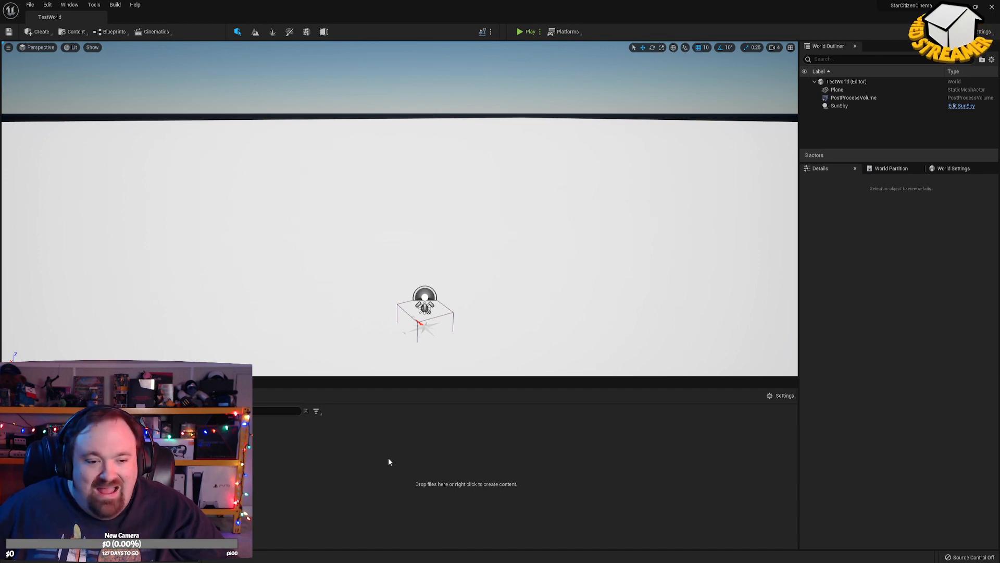
right_click(262, 468)
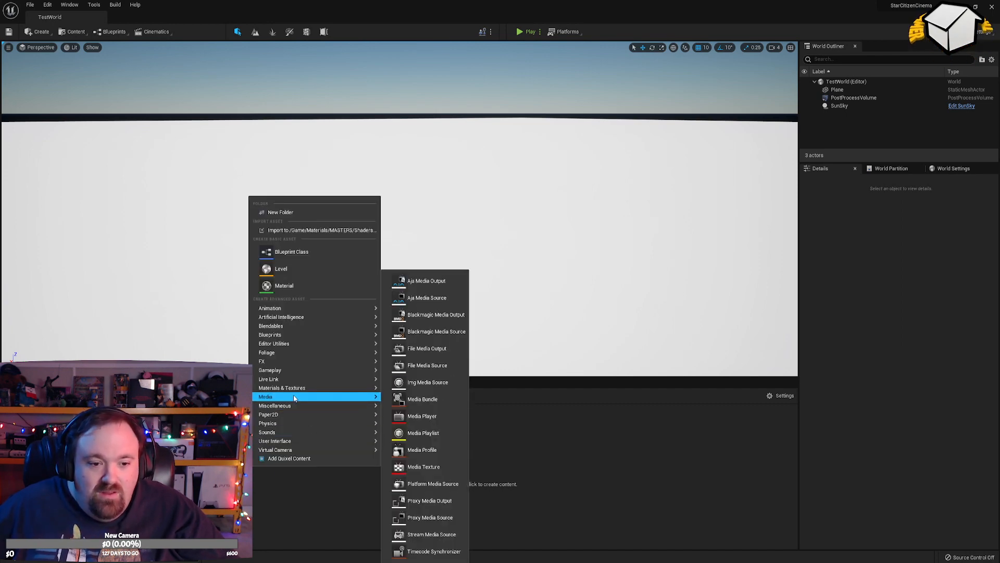
mouse_move(291, 391)
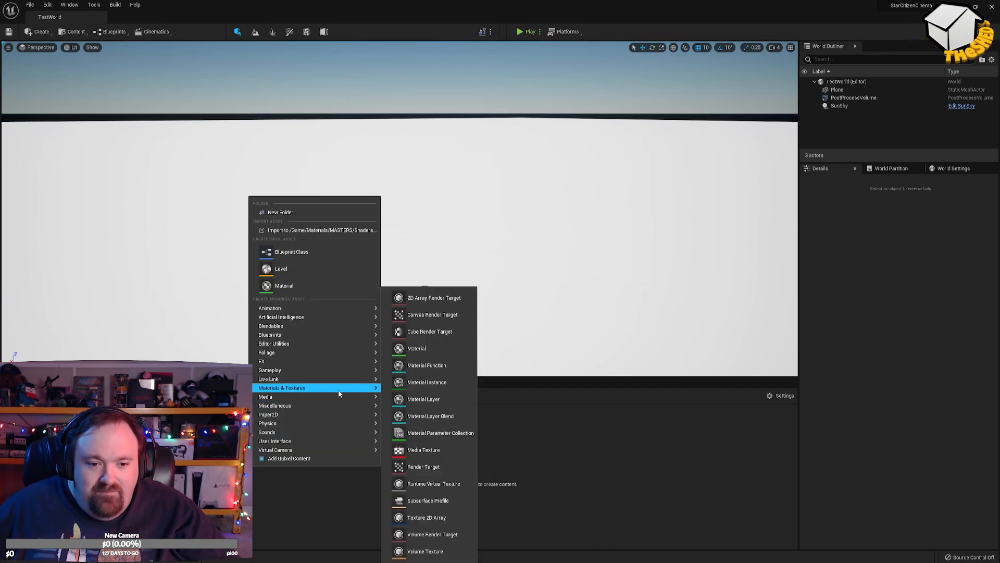
left_click(439, 368)
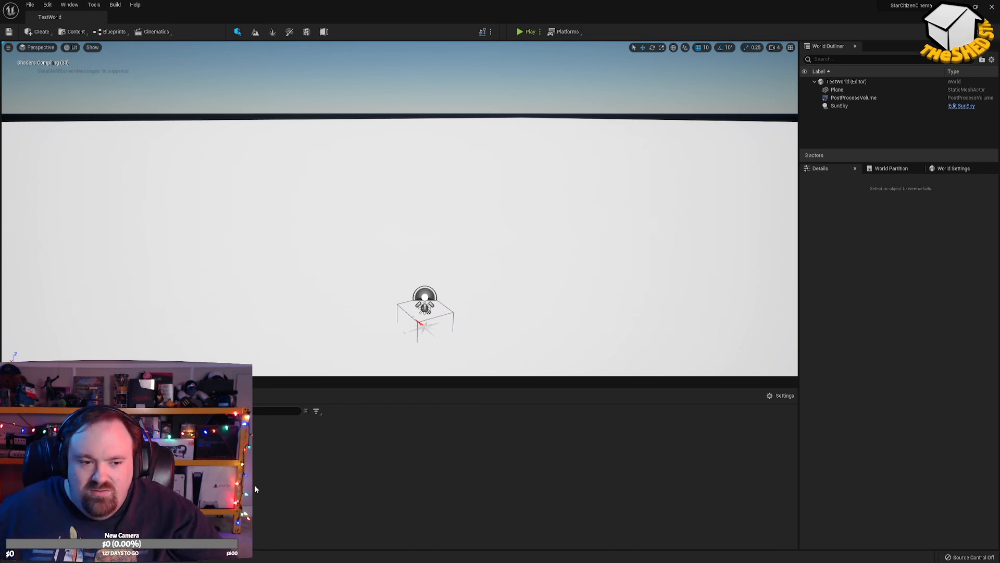
double_click(148, 441)
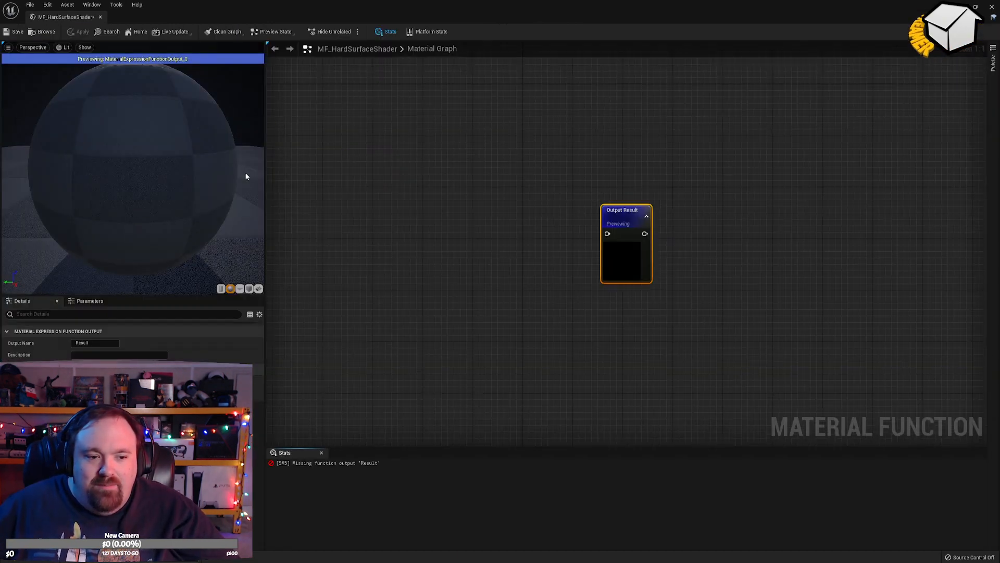
Make room beside the Output Result node and add a FunctionInput node to the MF_HardSurfaceShader graph.
right_click_drag(425, 221, 561, 216)
right_click(400, 202)
type("input")
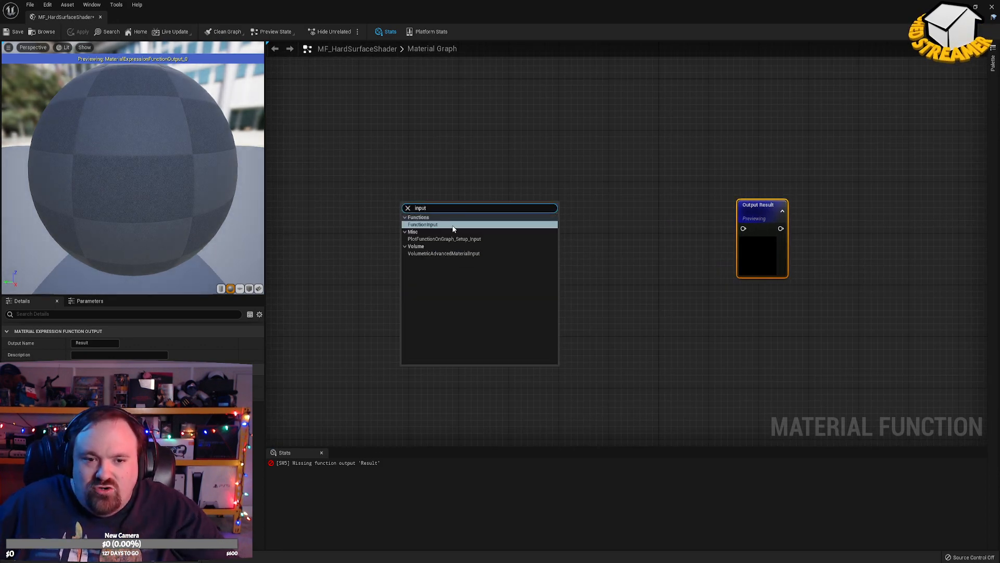
left_click(422, 225)
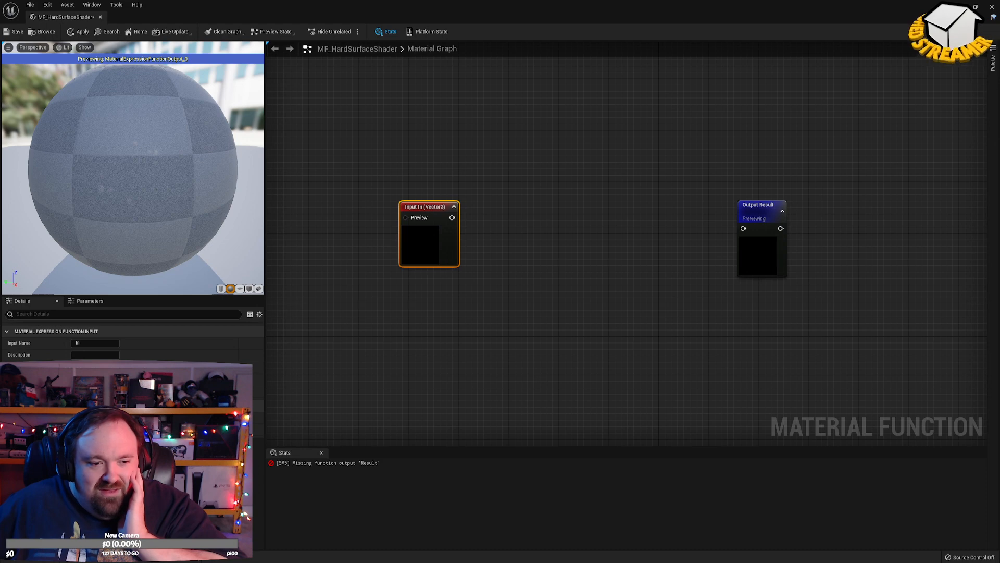
Set the function input's type to MaterialAttributes and name the input Primary.
left_click(431, 338)
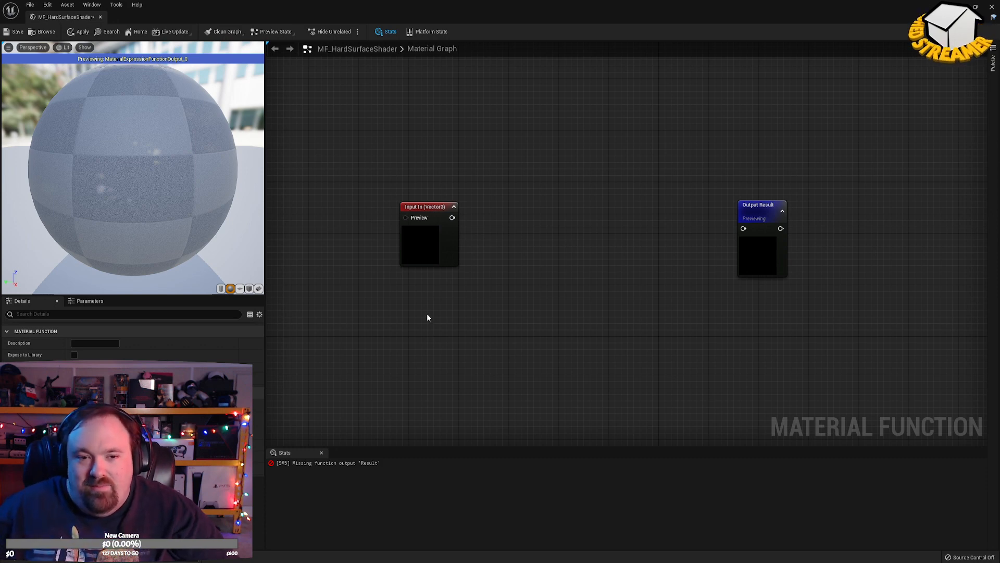
left_click(417, 247)
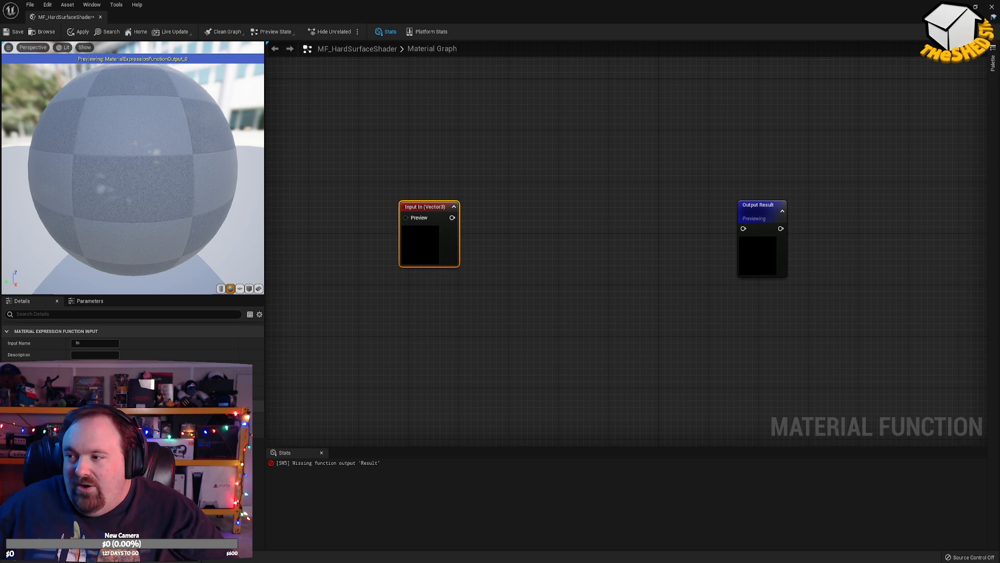
left_click(99, 459)
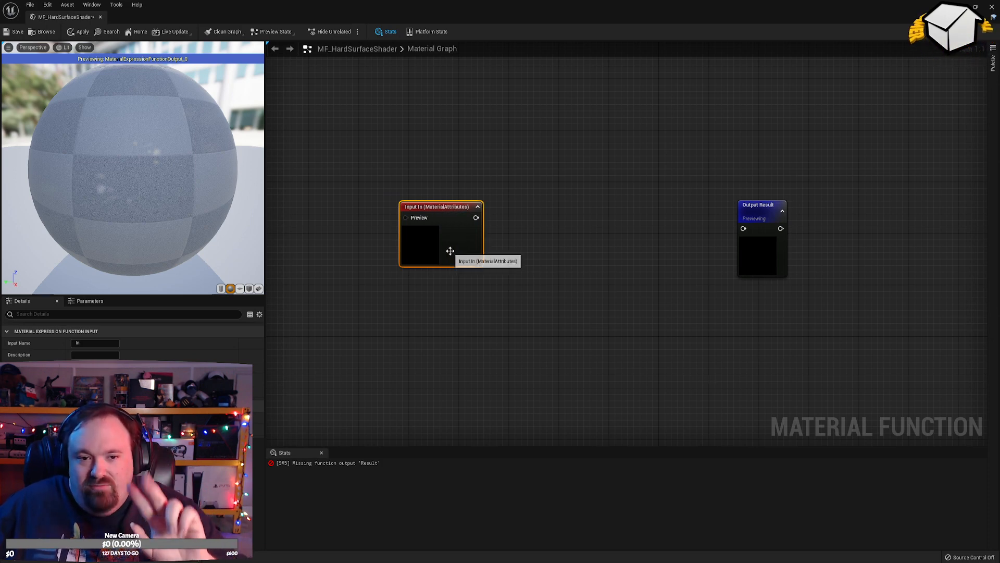
left_click_drag(447, 248, 438, 261)
left_click(78, 343)
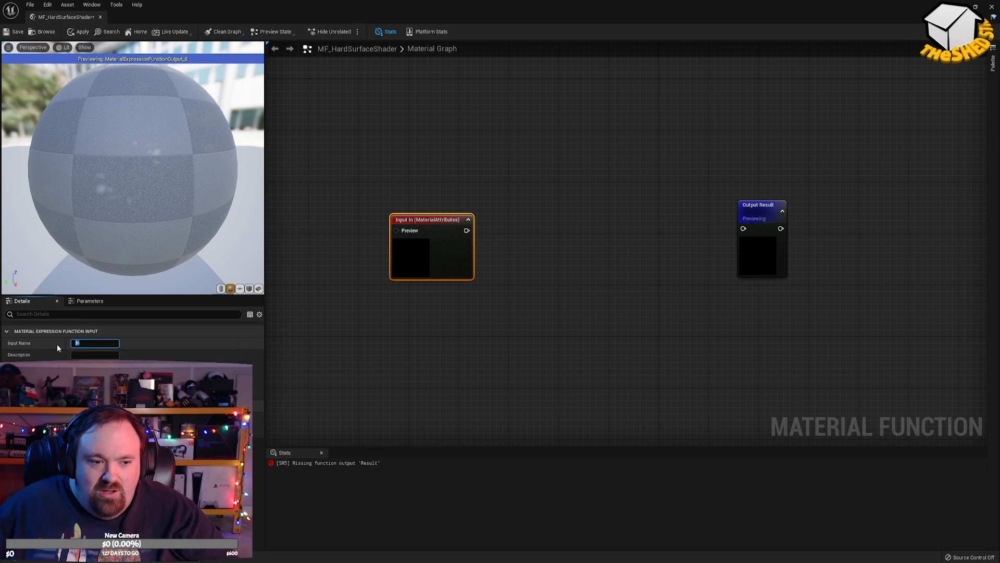
type("Primary")
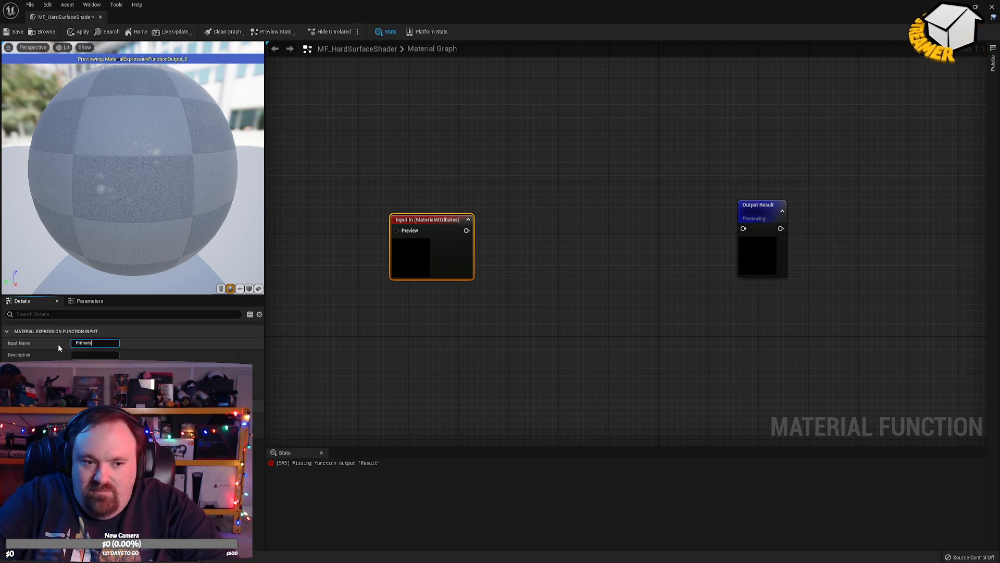
key("Return")
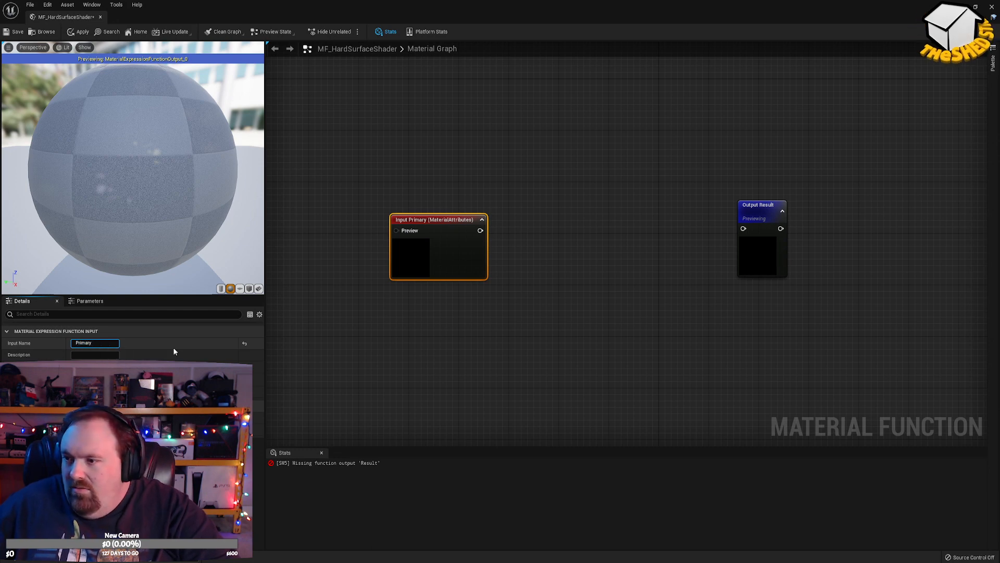
Duplicate the Primary input, place the copy directly beneath it and name it Wear.
left_click(473, 371)
left_click(421, 254)
key("ctrl+d")
left_click_drag(455, 339, 426, 321)
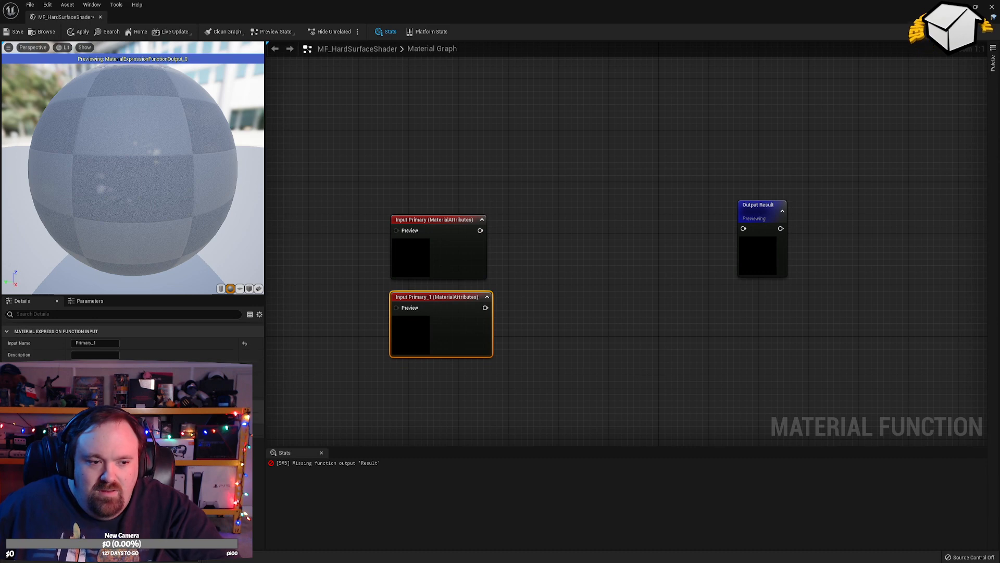
left_click(319, 407)
left_click(429, 316)
left_click(97, 343)
key("ctrl+a")
type("Wear")
key("Return")
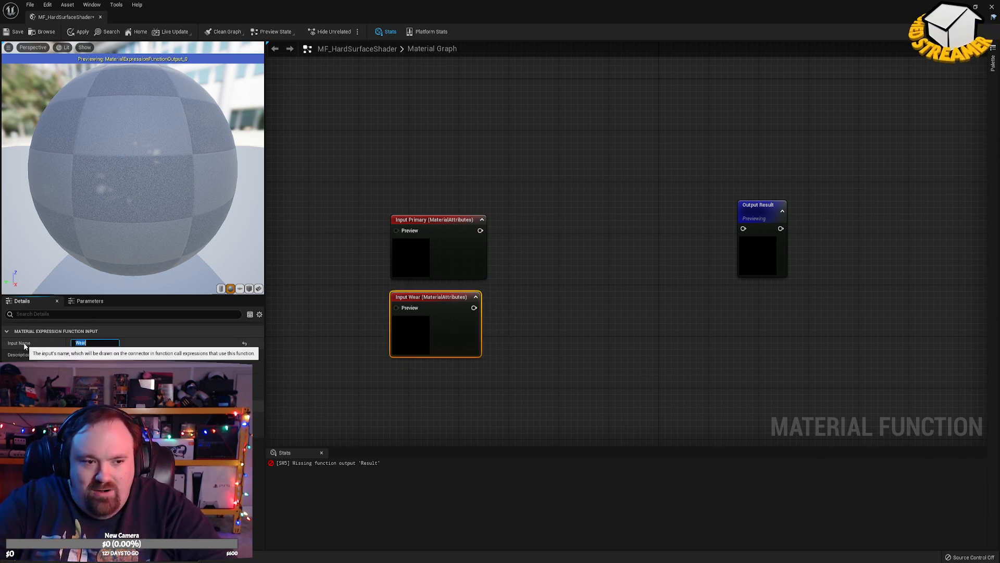
left_click(632, 317)
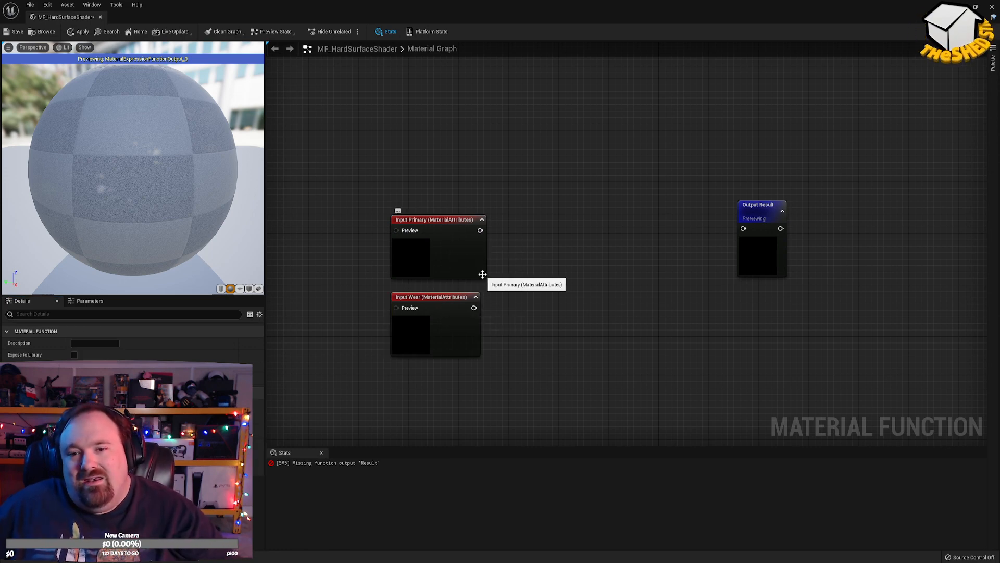
Move the Primary and Wear inputs farther from the Output Result node and leave a vertical gap between the two inputs.
right_click_drag(685, 209, 746, 259)
left_click_drag(405, 207, 814, 417)
left_click_drag(818, 305, 741, 187)
left_click(567, 191)
right_click_drag(436, 206, 476, 255)
left_click_drag(452, 243, 450, 229)
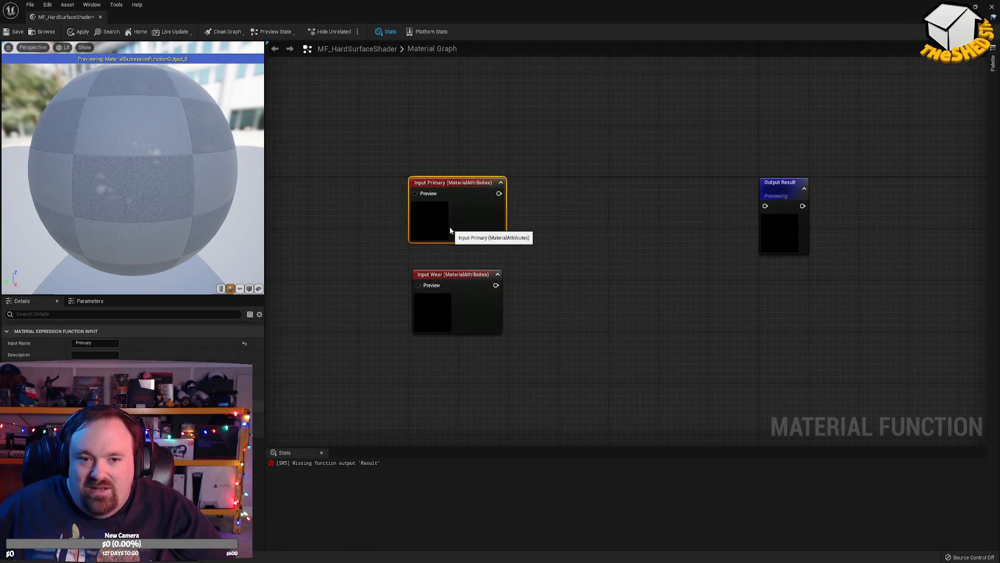
left_click_drag(452, 322, 449, 305)
left_click(584, 314)
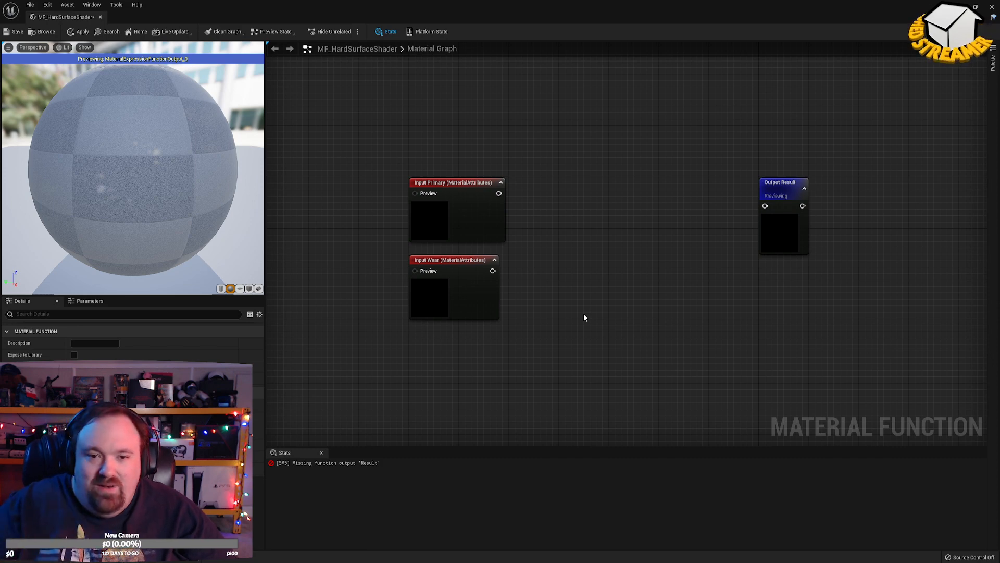
left_click_drag(357, 223, 426, 294)
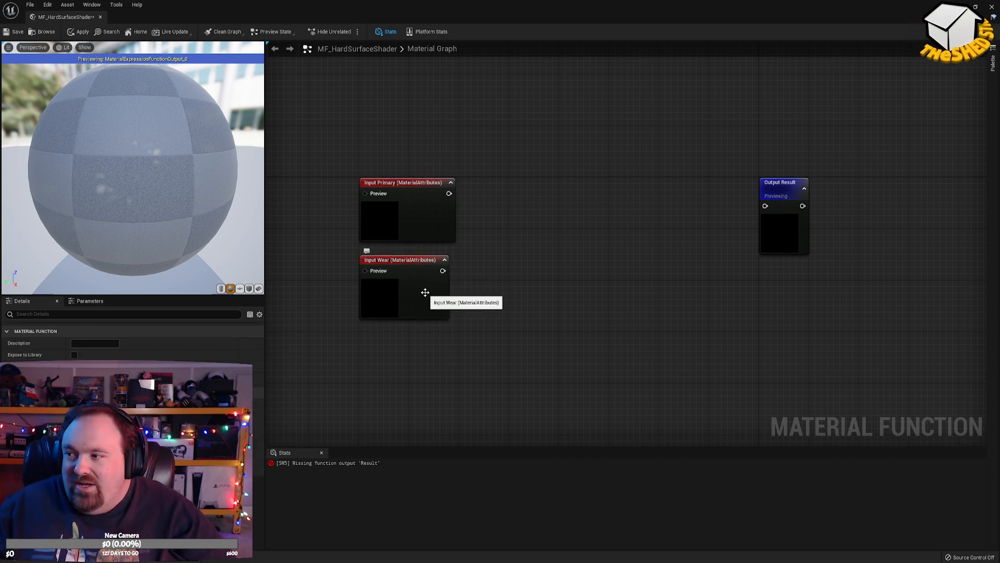
left_click_drag(425, 292, 423, 411)
right_click_drag(417, 358, 444, 270)
Duplicate the Primary input beneath the original and set the copy's input type to Vector3.
left_click(473, 206)
key("ctrl+d")
left_click_drag(500, 283, 487, 289)
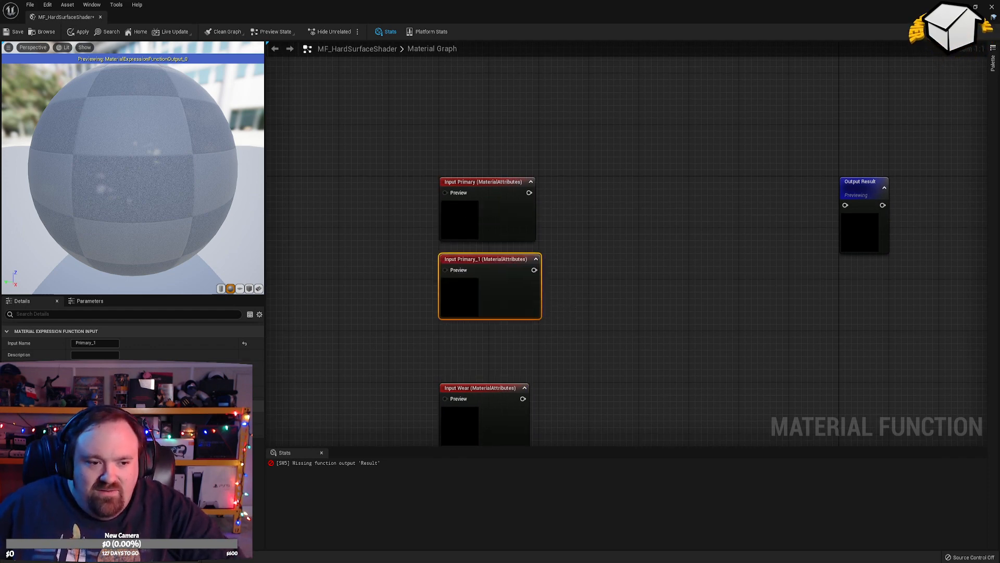
left_click(88, 392)
Name the new Vector3 input Primary TintColor and give it a white preview value.
left_click_drag(107, 344, 33, 344)
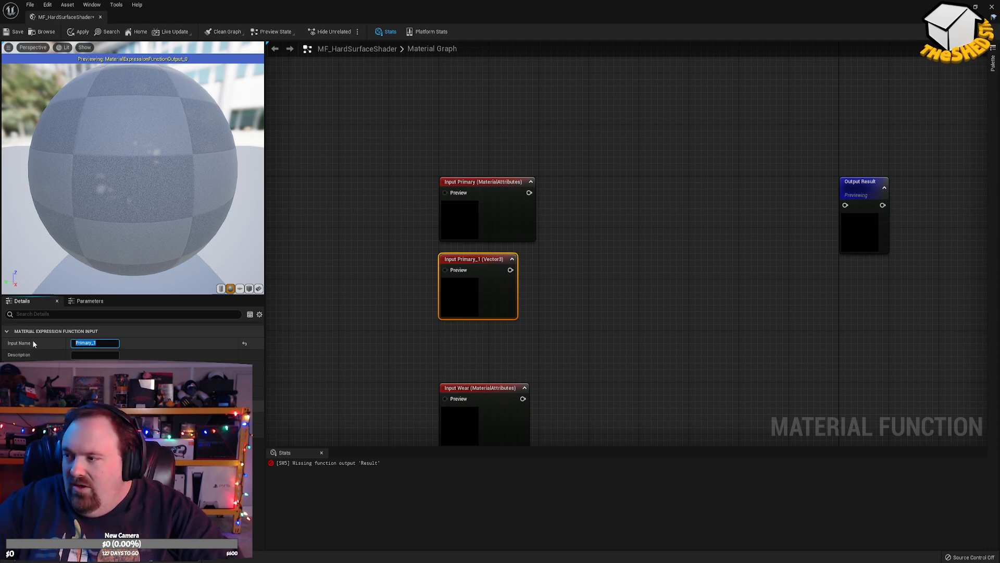
type("Pri")
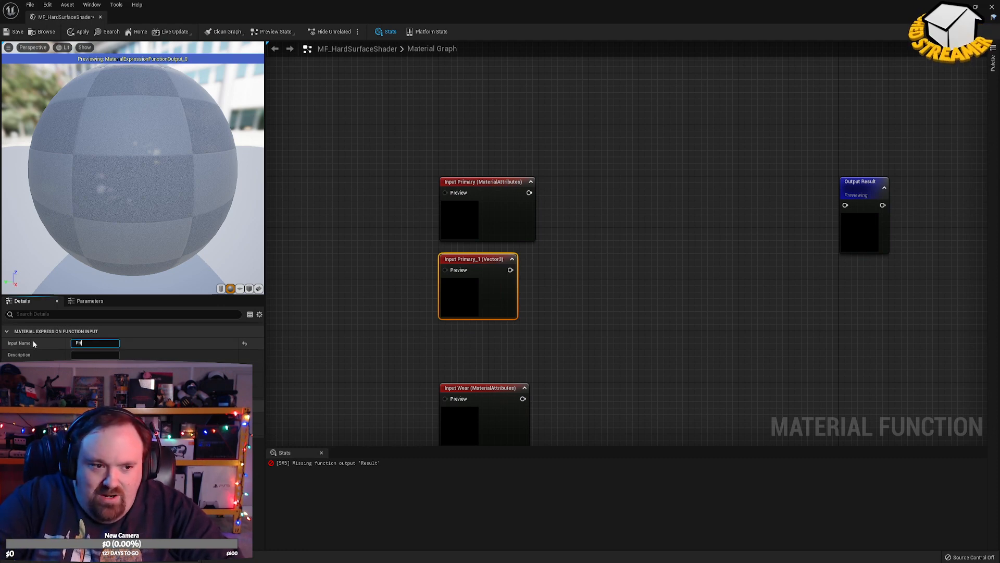
type("mary Tint")
key("BackSpace")
type("Col")
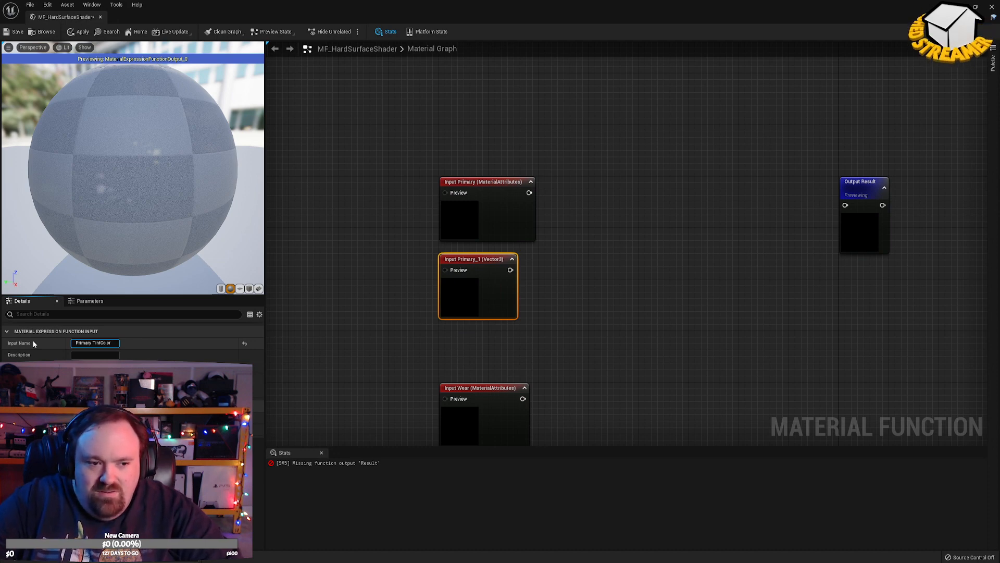
type("or")
key("Return")
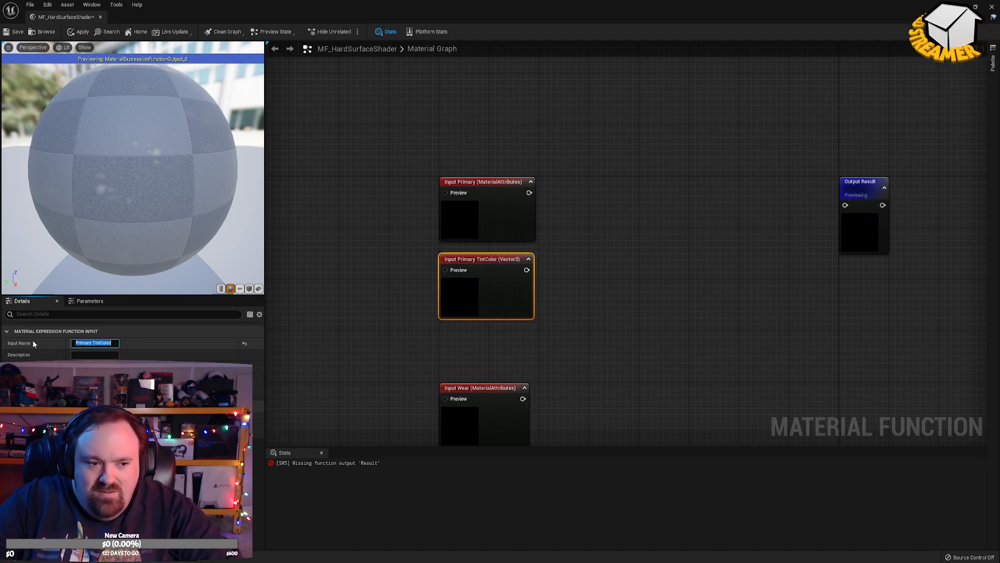
left_click(495, 221)
left_click(487, 300)
right_click_drag(381, 306, 431, 268)
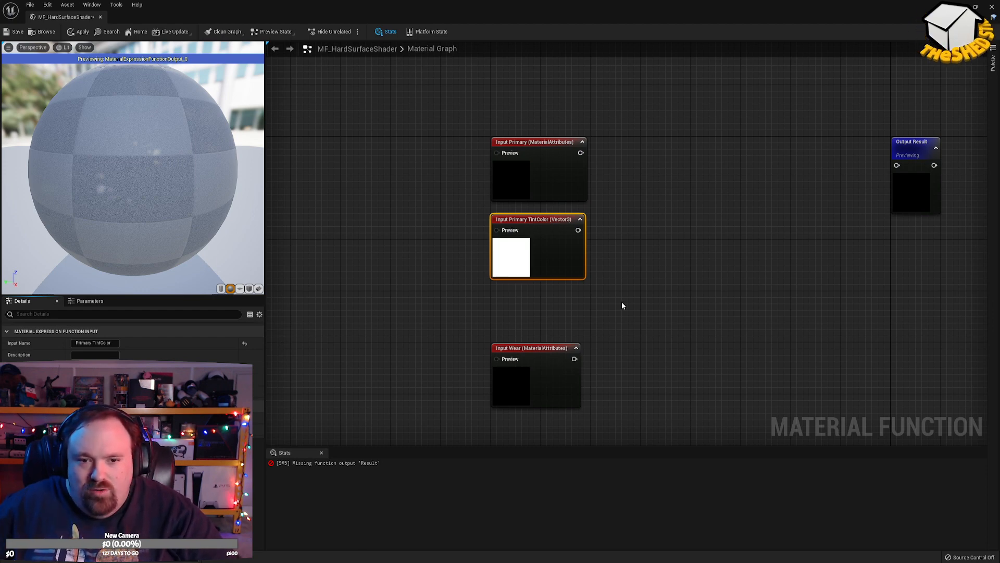
Copy the Primary TintColor input and place the copy beneath the Wear input.
right_click_drag(579, 289, 534, 236)
key("ctrl+c")
key("ctrl+v")
left_click_drag(486, 389, 462, 371)
Rename the copied tint input to Wear TintColor.
left_click(89, 332)
left_click(17, 331)
double_click(83, 343)
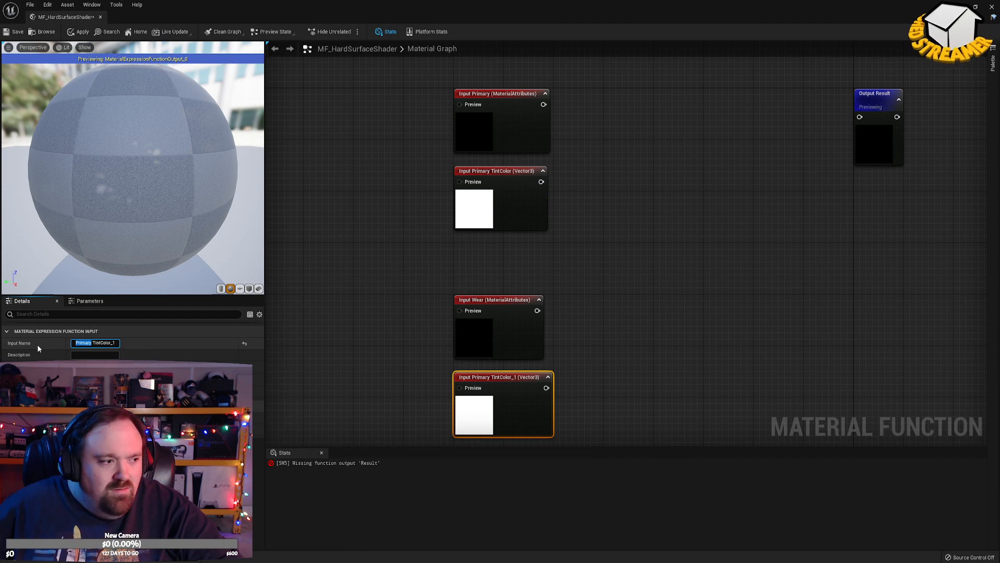
type("Wear")
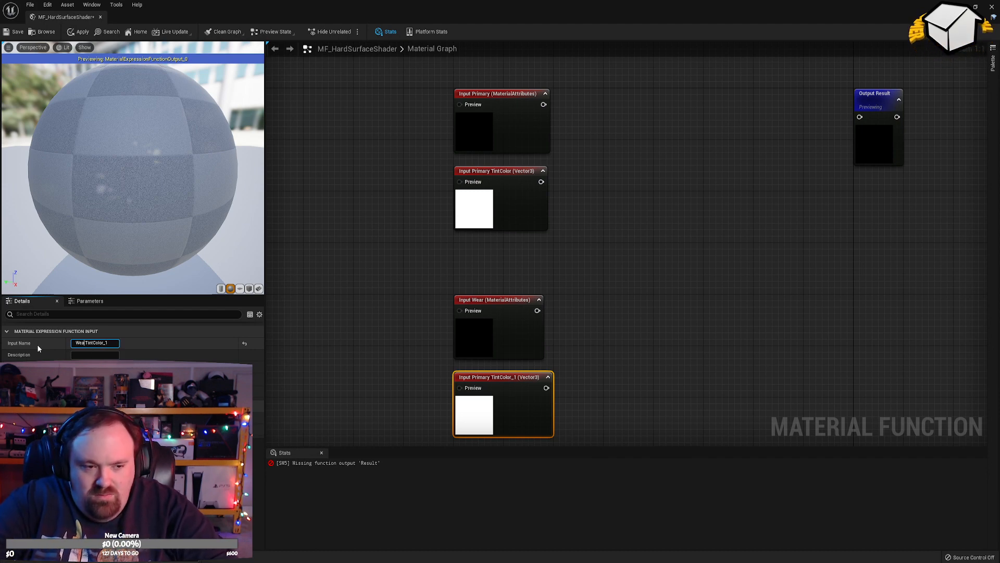
key("BackSpace")
key("BackSpace")
key("Return")
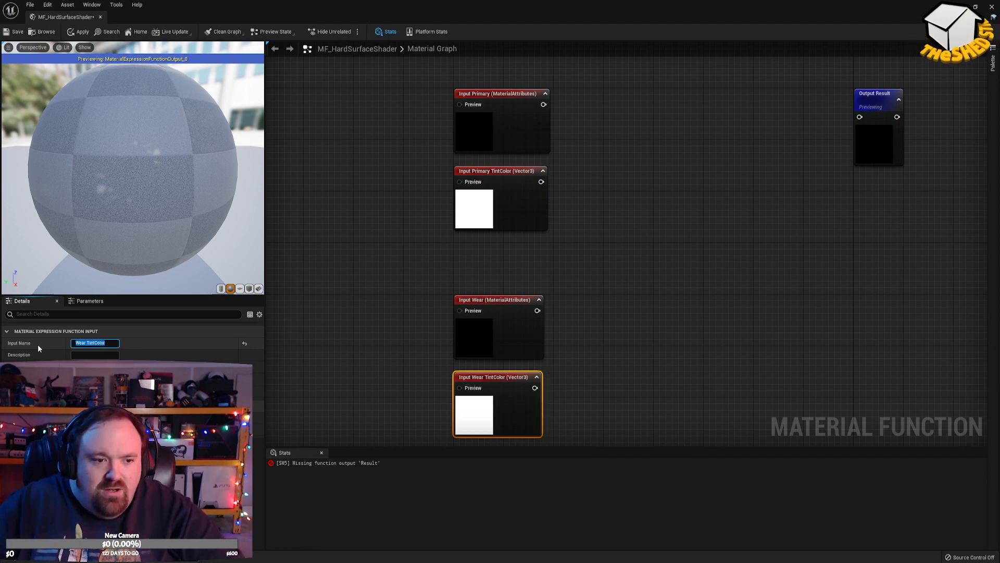
left_click(649, 320)
right_click_drag(649, 320, 663, 291)
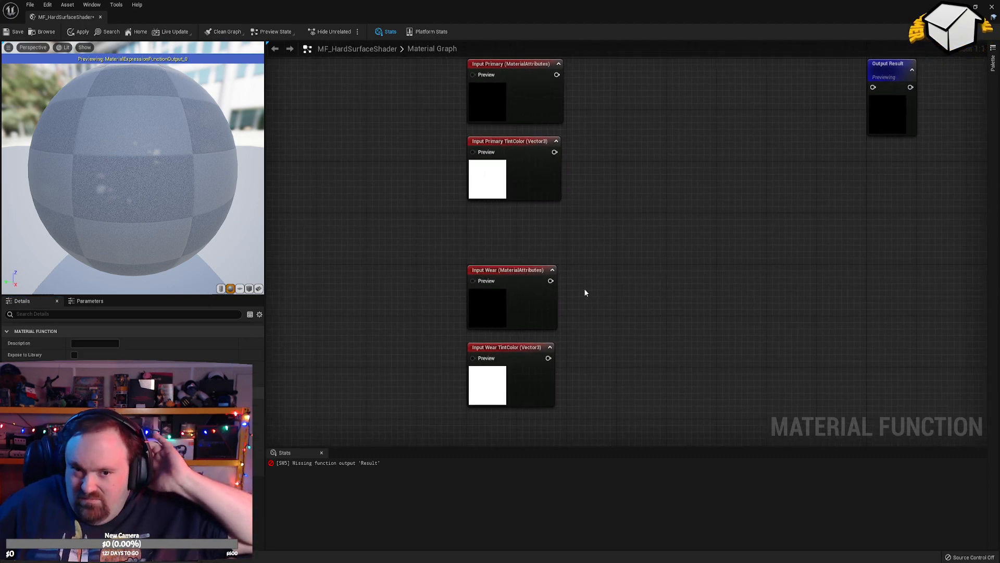
Add a GetMaterialAttributes node fed by the Wear input, and a duplicate of it fed by the Primary input.
left_click_drag(549, 280, 600, 277)
type("get")
key("Return")
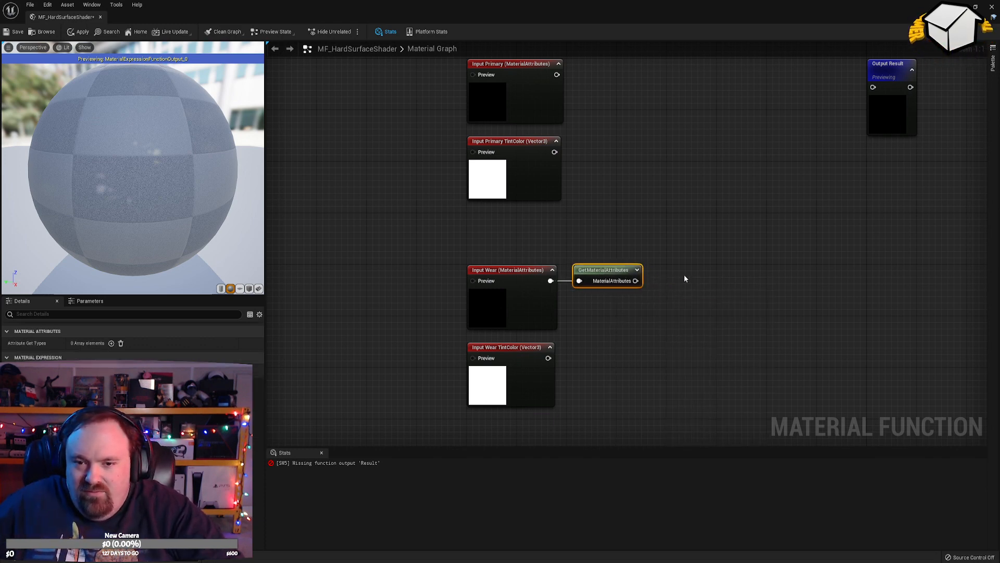
key("ctrl+d")
left_click_drag(716, 276, 596, 71)
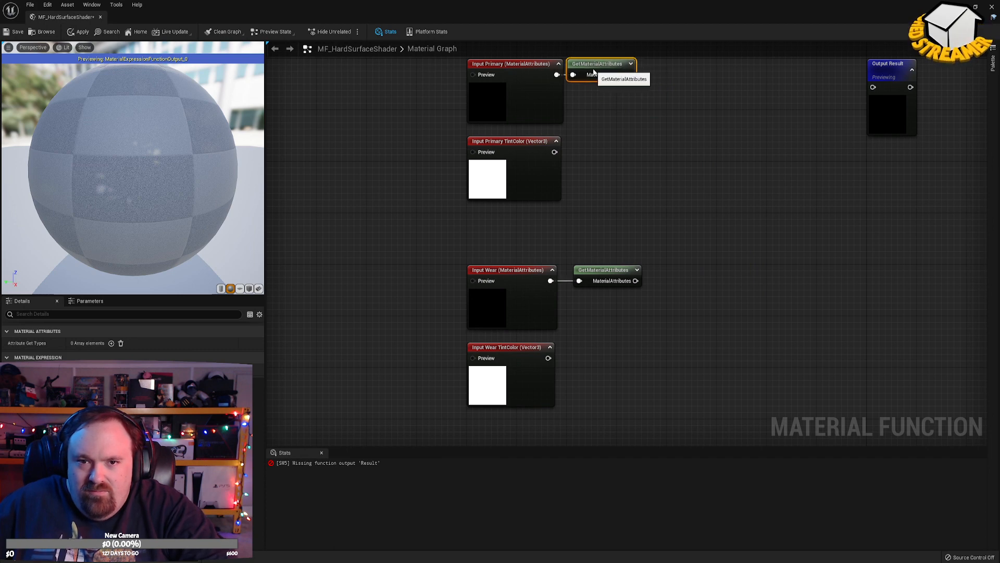
Add a Base Color attribute to both GetMaterialAttributes nodes.
left_click(111, 343)
left_click(632, 269)
left_click(111, 342)
Add a SetMaterialAttributes node fed by Primary's GetMaterialAttributes node and give it a Base Color attribute.
left_click_drag(635, 75, 680, 77)
type("set Mar")
key("BackSpace")
key("Return")
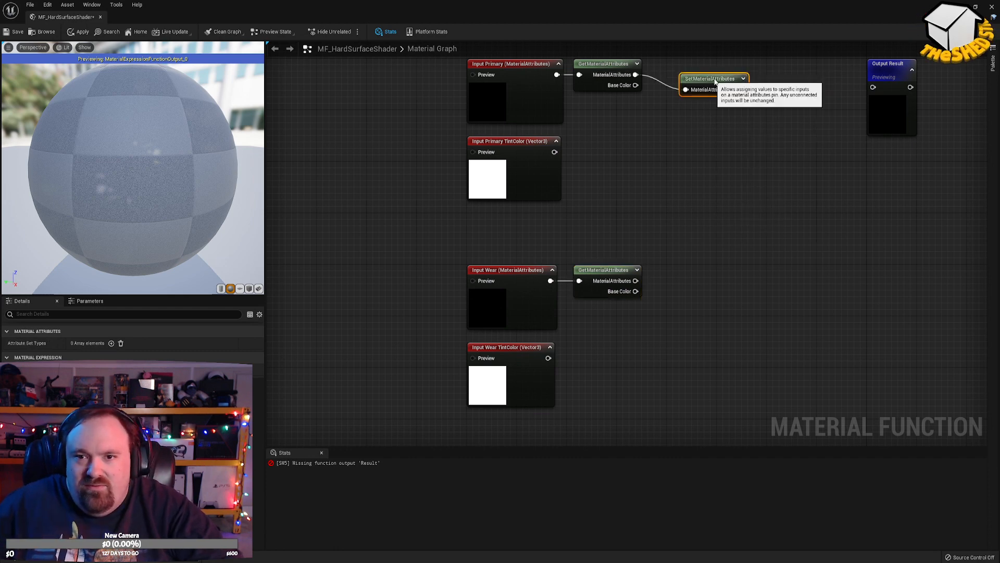
left_click_drag(713, 81, 730, 67)
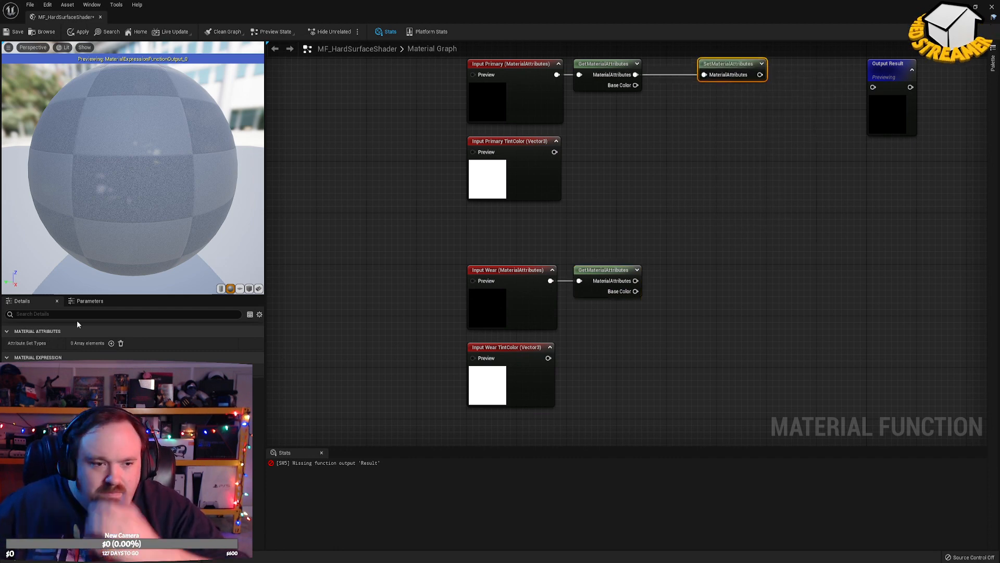
left_click(111, 343)
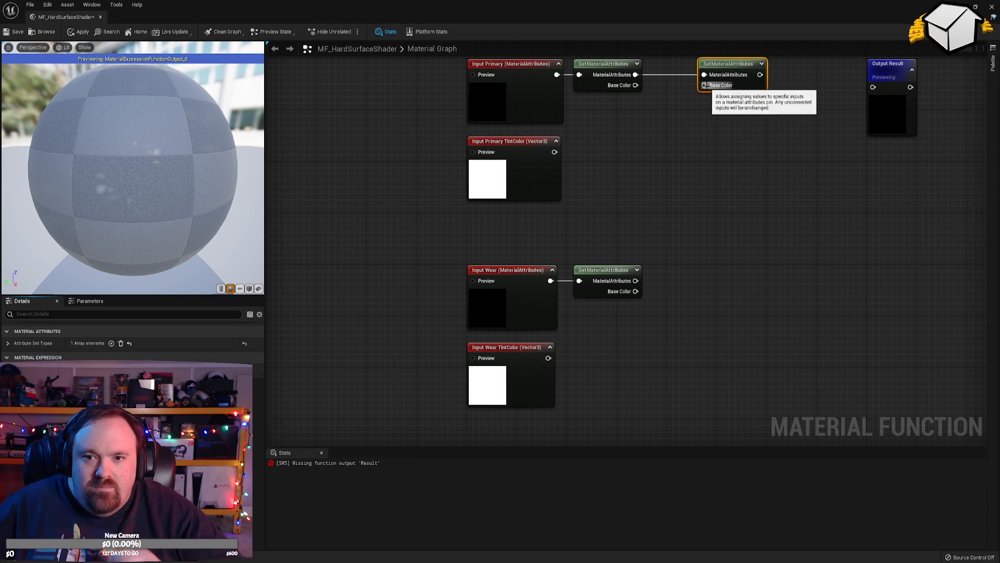
Multiply Primary's Base Color by Primary TintColor, feed the result into SetMaterialAttributes' Base Color, and space the nodes neatly.
left_click_drag(636, 85, 554, 151)
type("*")
key("Return")
left_click_drag(668, 110, 705, 85)
right_click_drag(730, 112, 706, 163)
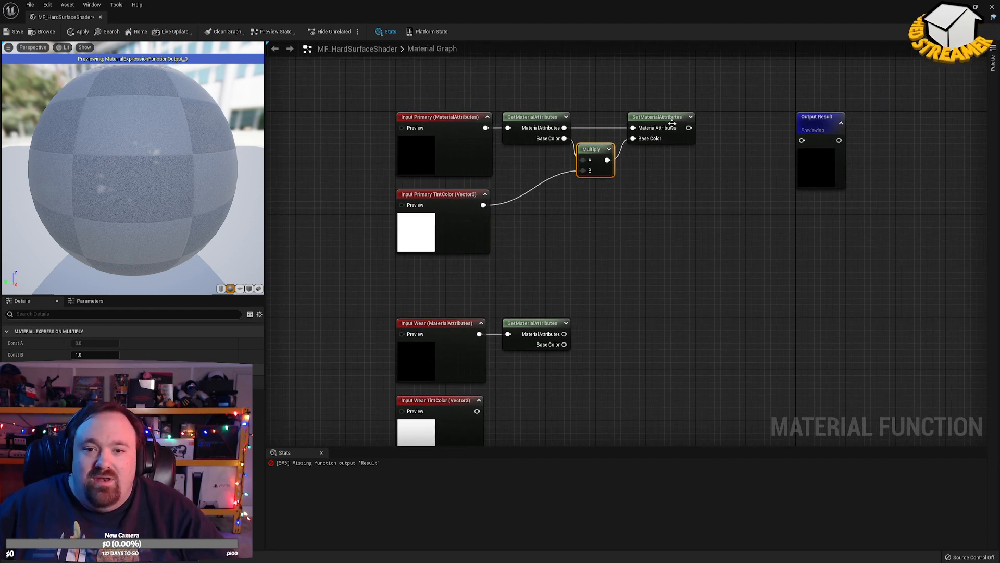
left_click_drag(652, 118, 670, 119)
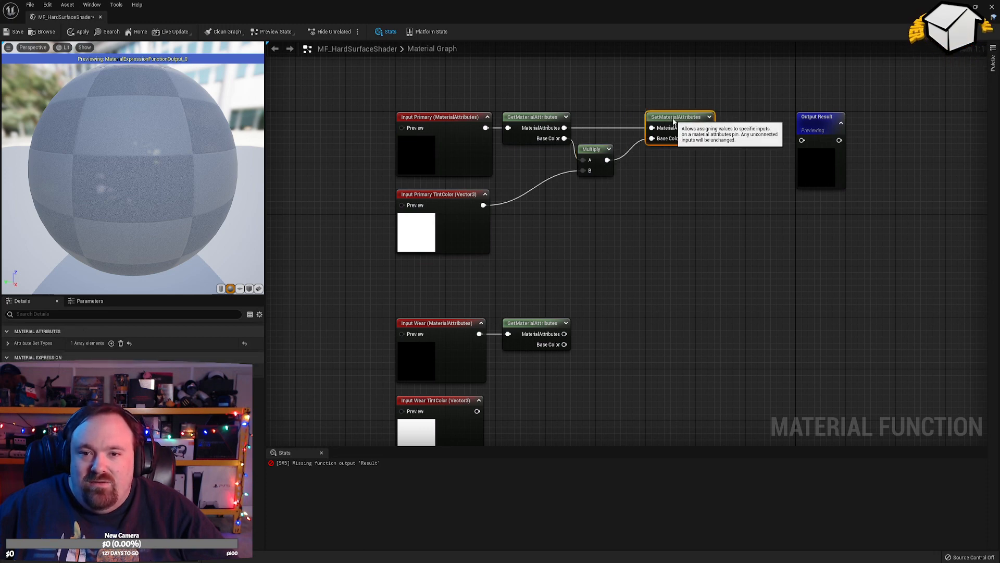
left_click_drag(592, 150, 597, 143)
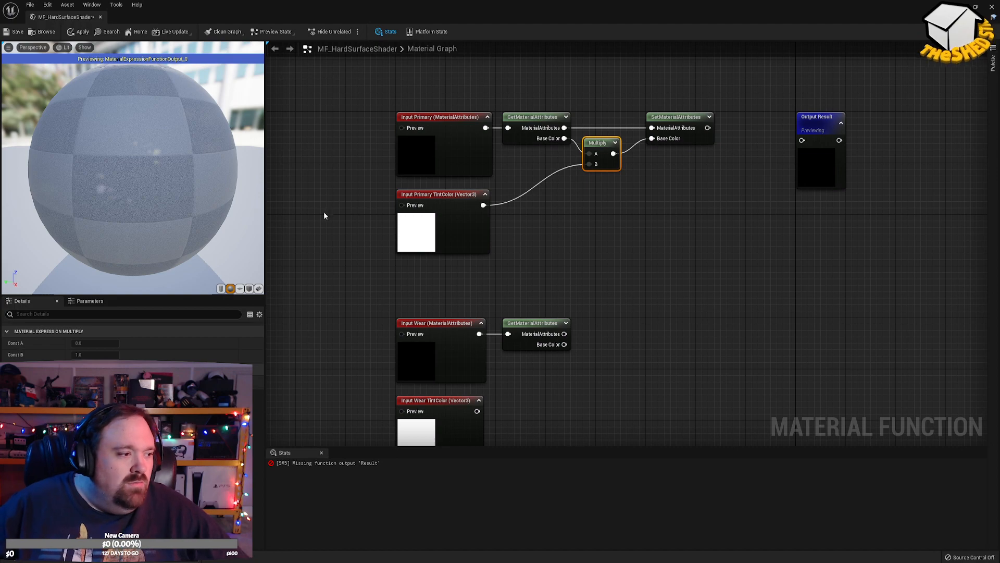
Switch to Blender's console window, make it taller and examine the Javelin geometry import and instancing log.
left_click_drag(999, 78, 413, 78)
left_click(421, 254)
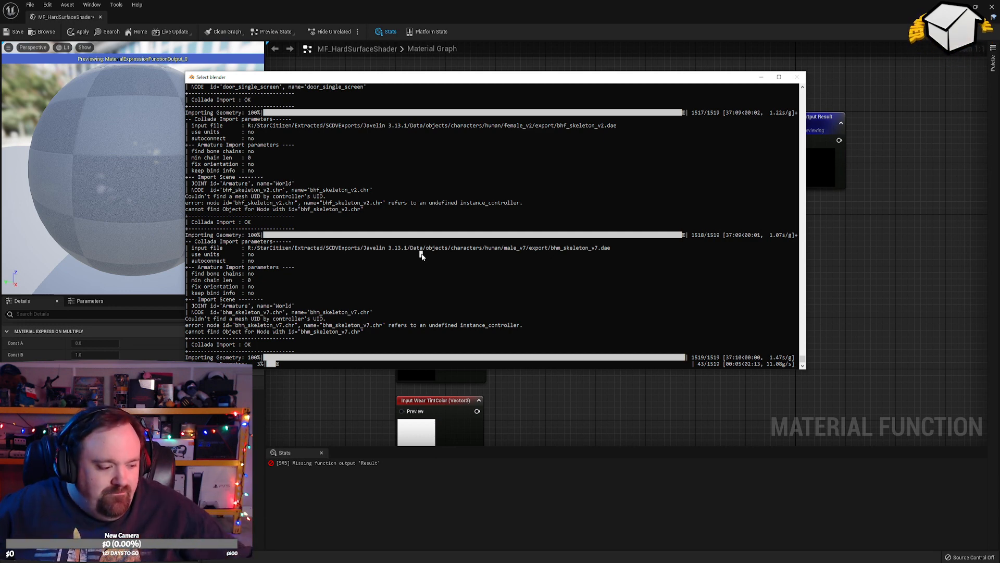
key("Escape")
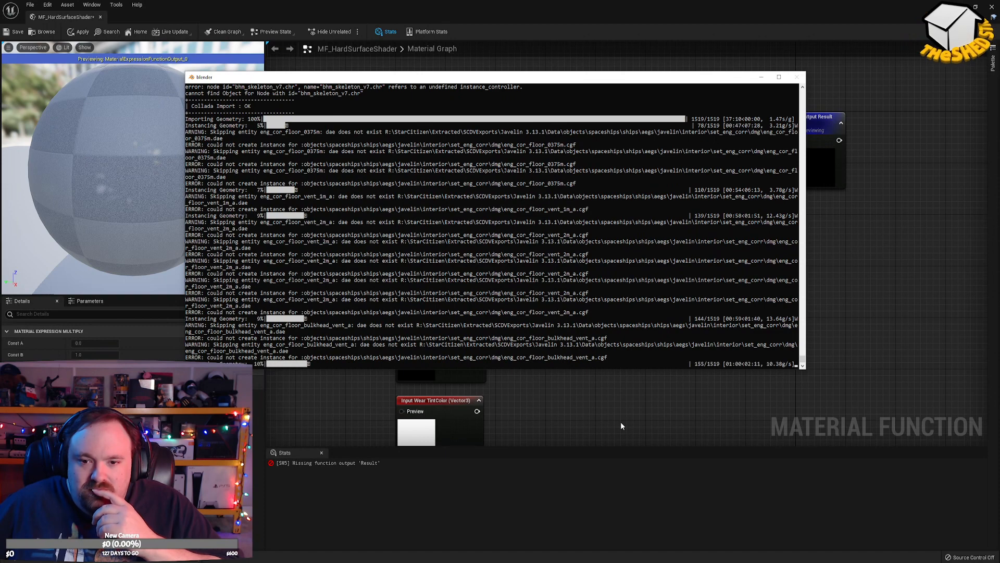
left_click_drag(611, 369, 611, 499)
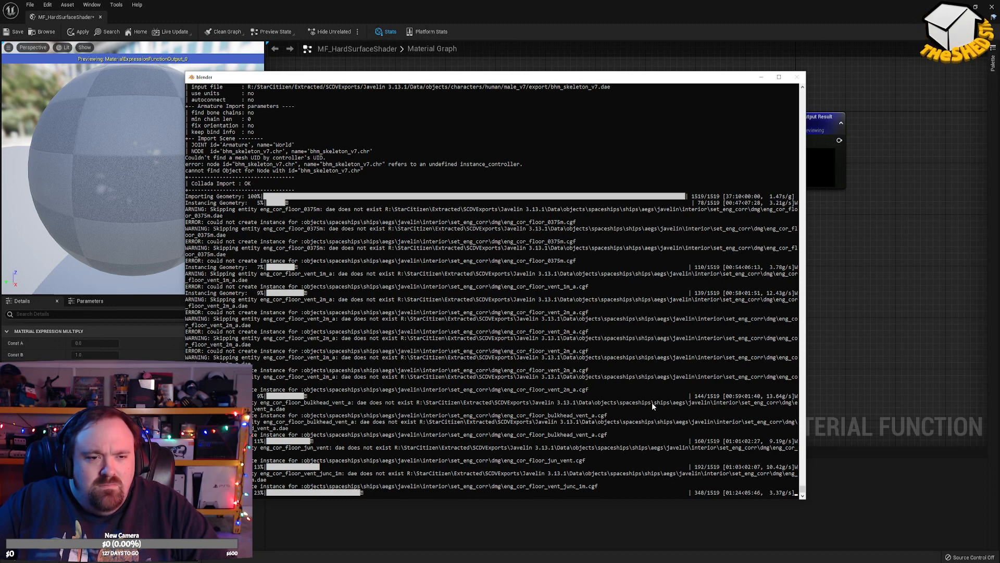
scroll(521, 204, "up", 5)
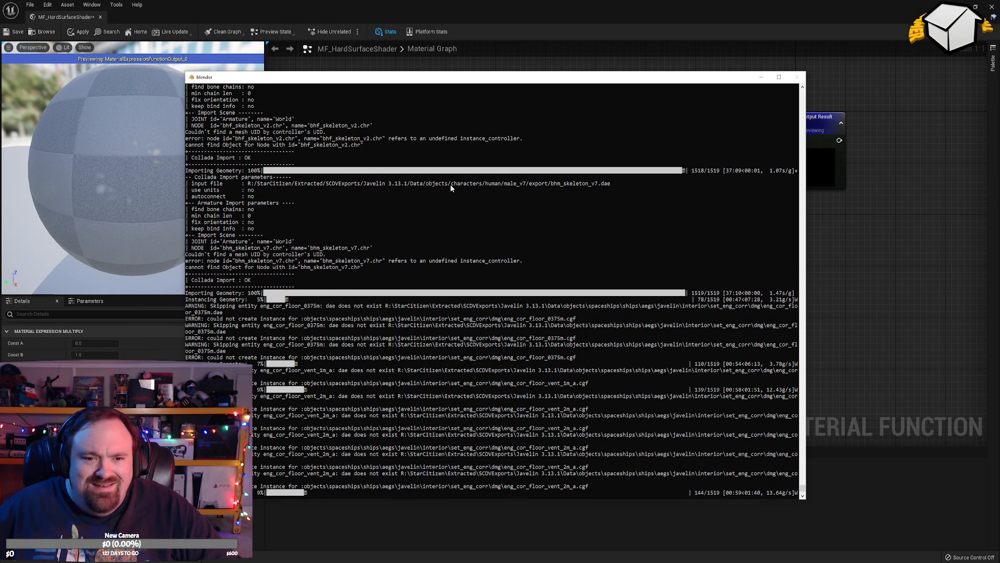
scroll(521, 189, "down", 5)
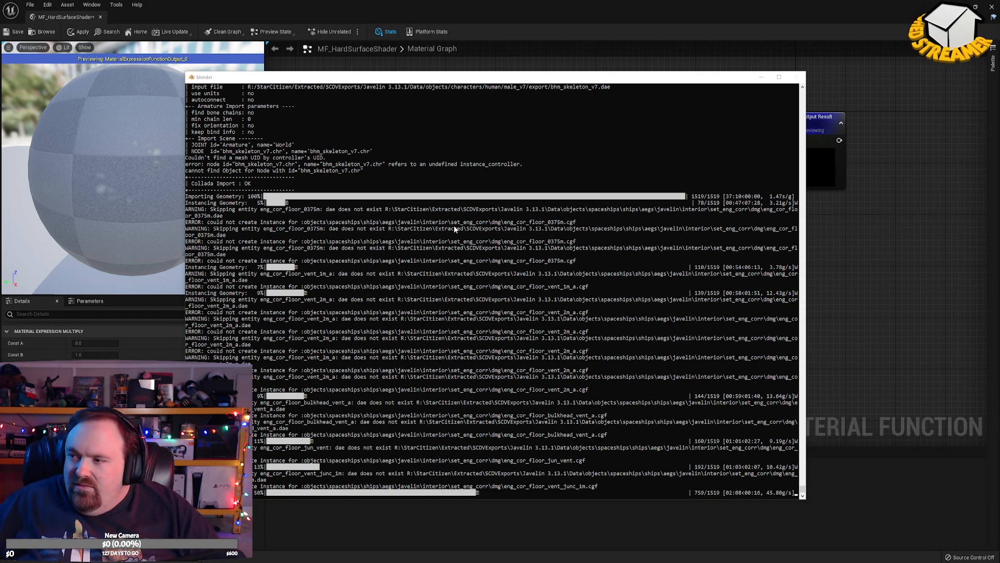
Return to the MF_HardSurfaceShader material function, deselect the Multiply node, save the asset and close its editor.
left_click(581, 47)
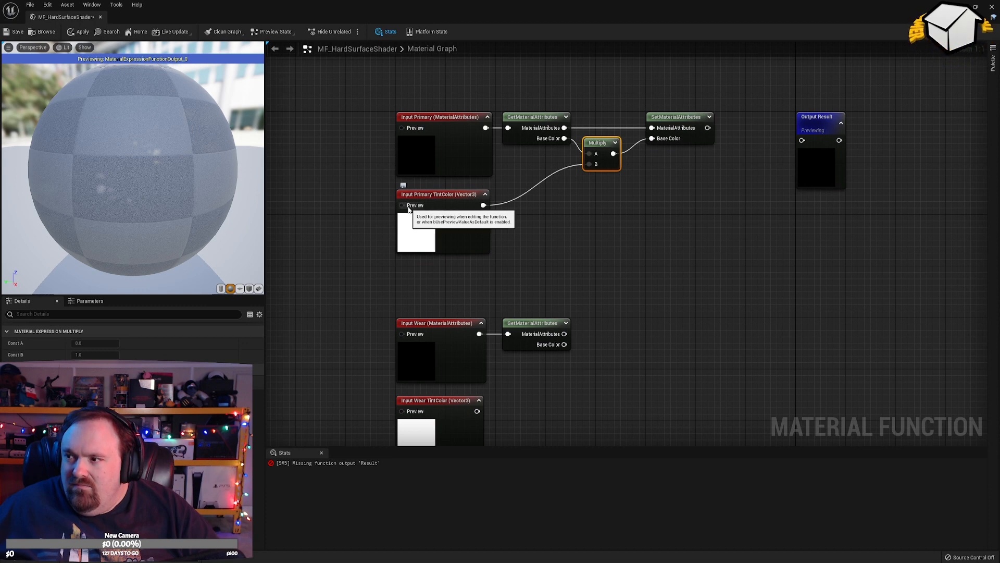
left_click(590, 236)
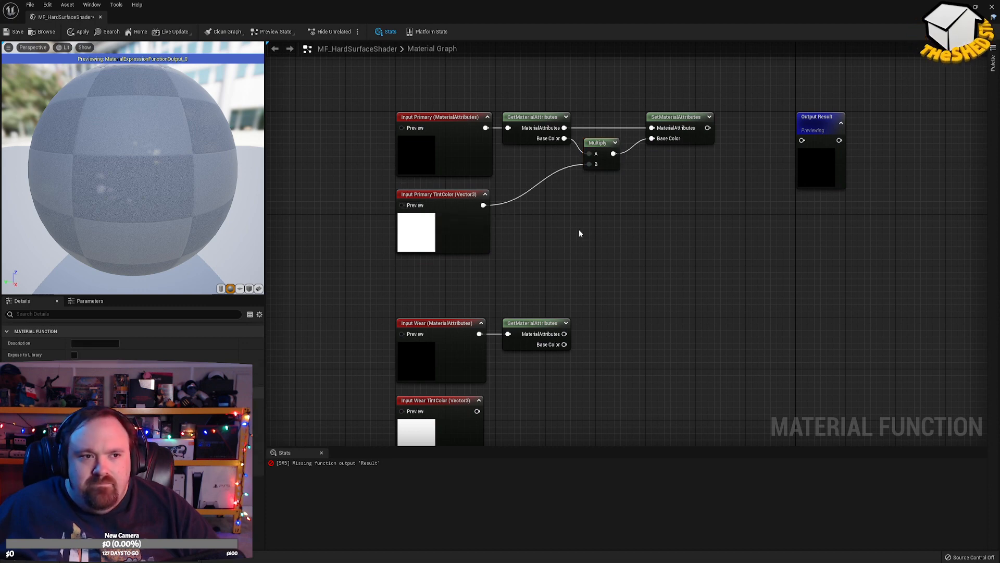
left_click(14, 32)
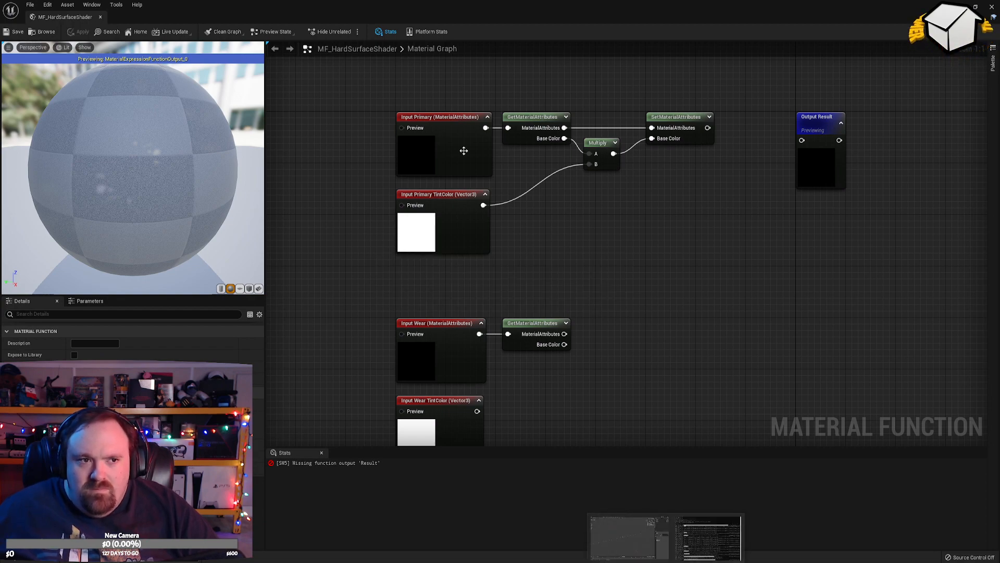
left_click(100, 17)
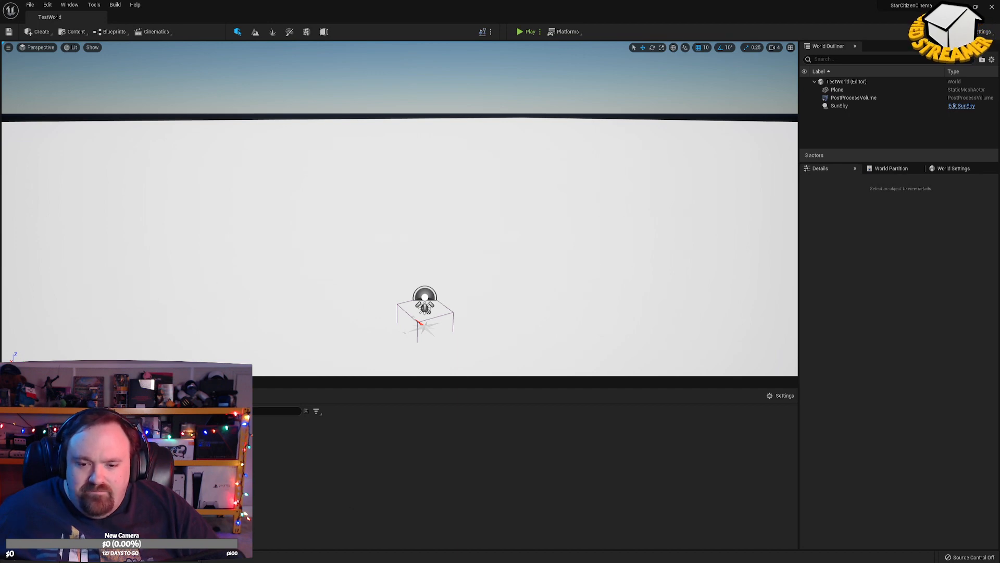
Capture a screenshot of Blender's console window with the Javelin import log and return to the Unreal editor.
key("alt+Tab")
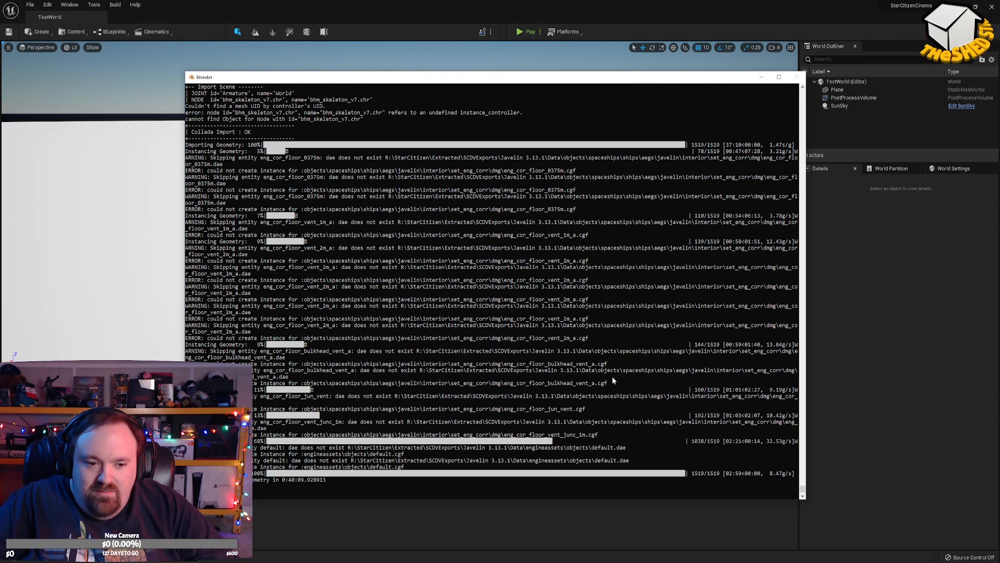
key("Print")
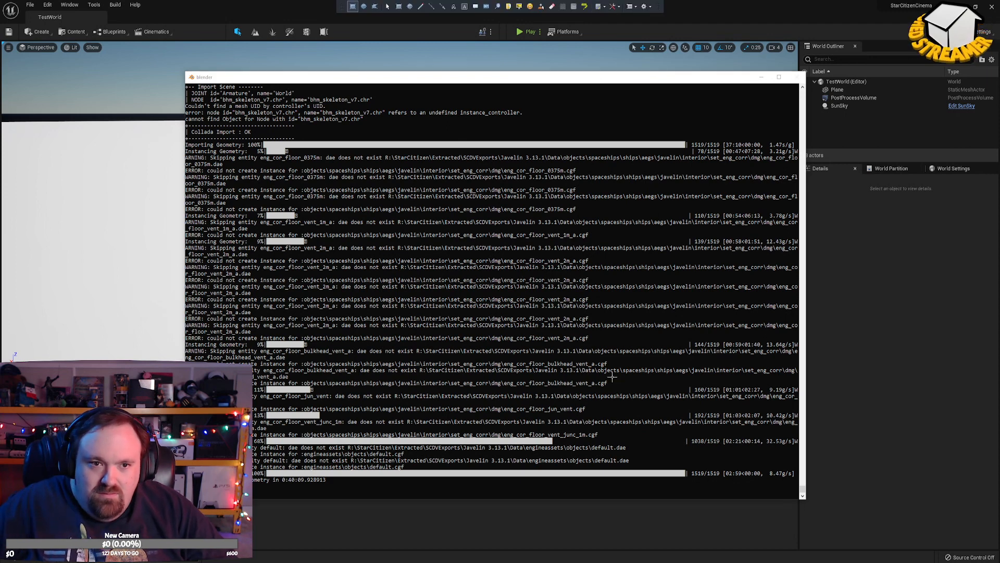
left_click(593, 324)
key("alt+Tab")
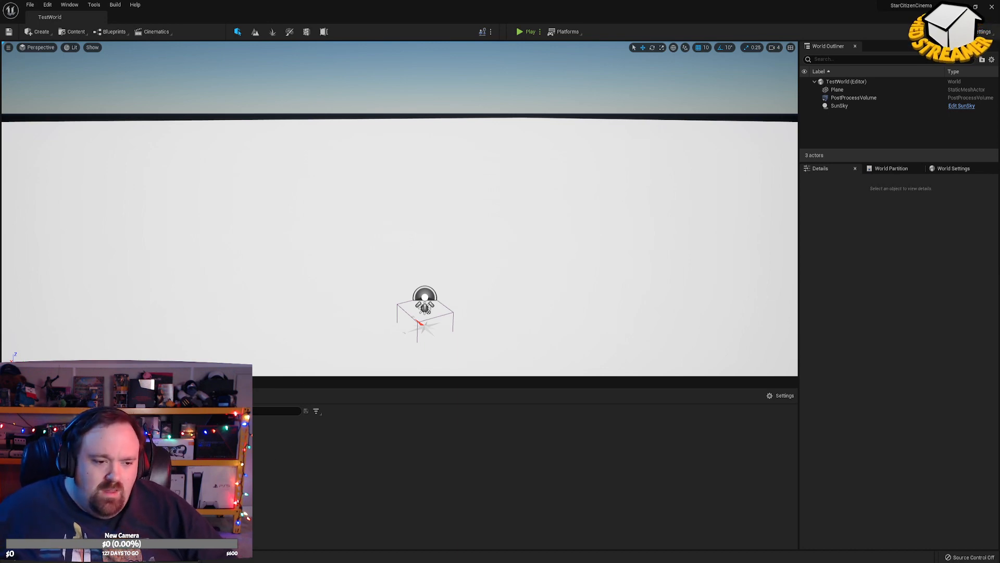
right_click(228, 454)
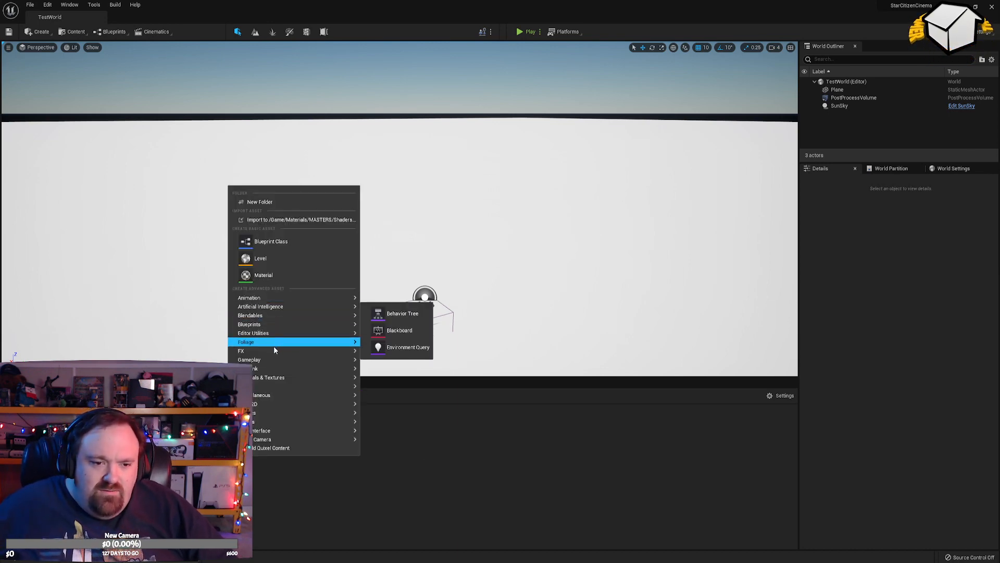
mouse_move(265, 343)
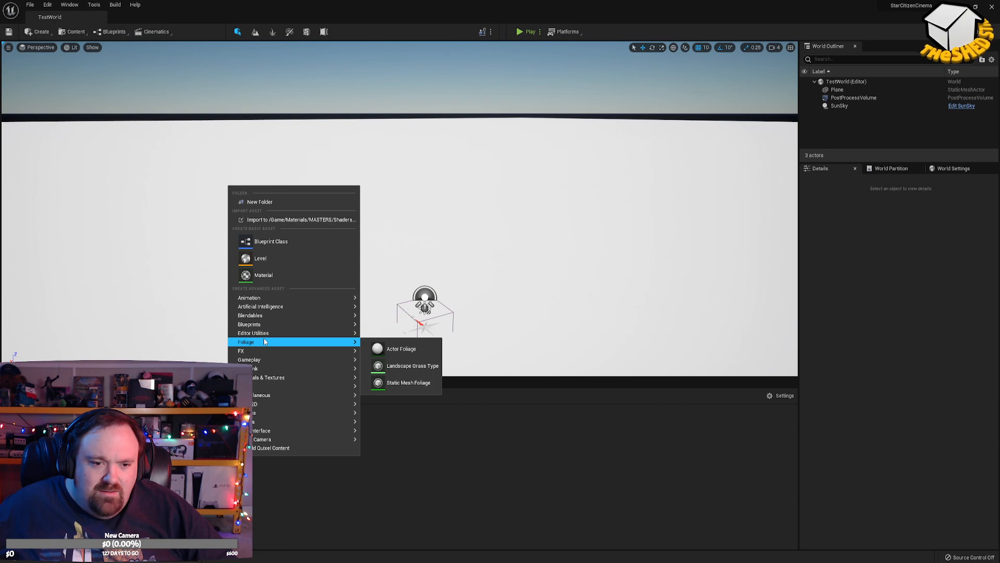
mouse_move(260, 325)
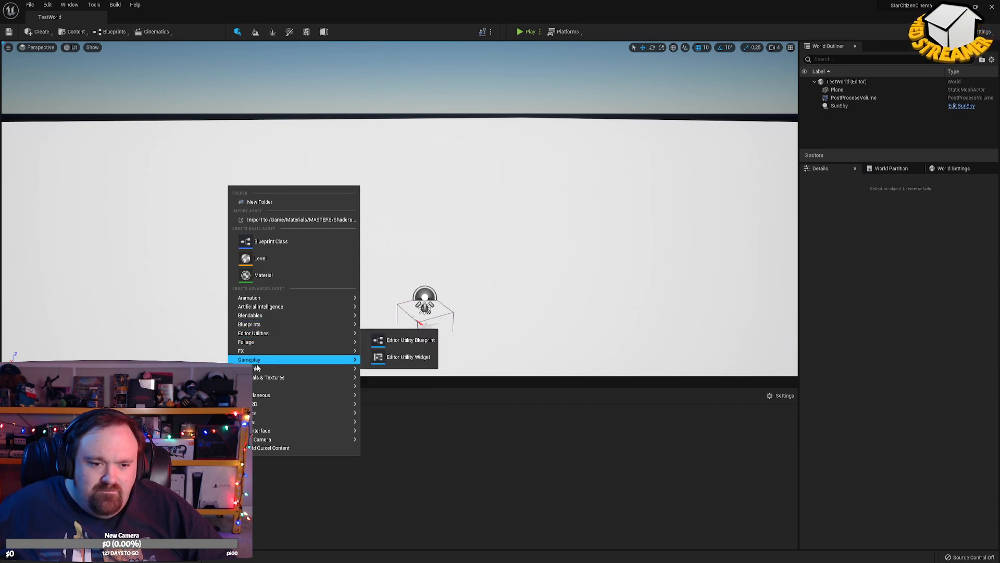
mouse_move(265, 380)
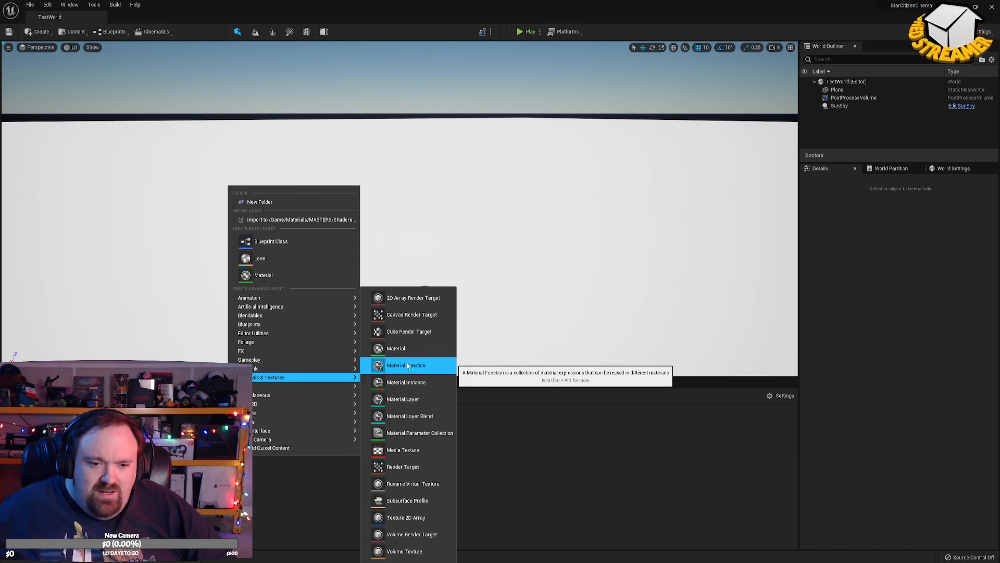
left_click(433, 383)
right_click(154, 442)
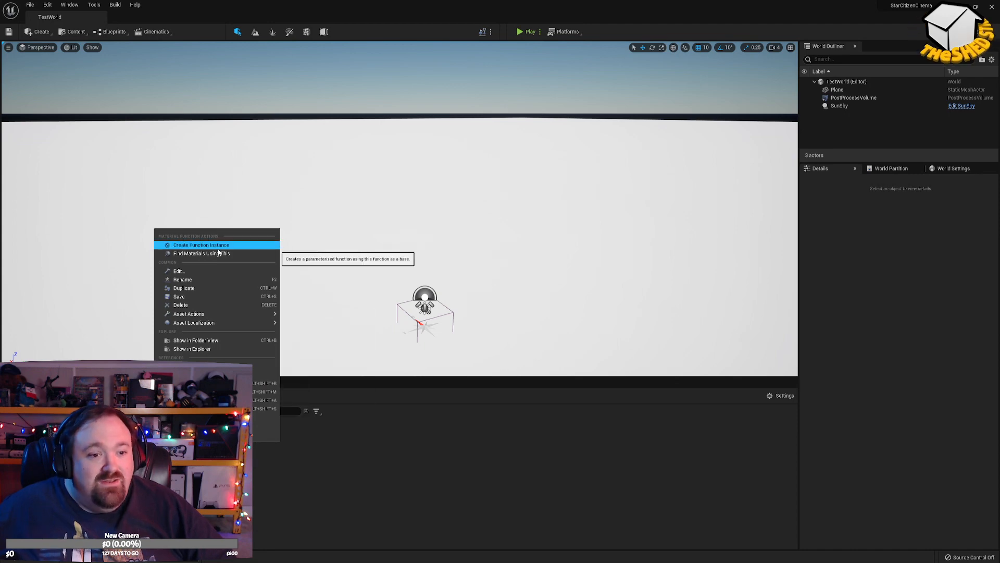
left_click(262, 485)
Create a material function named MF_Layer in the Materials/MASTERS/Shaders folder.
right_click(212, 446)
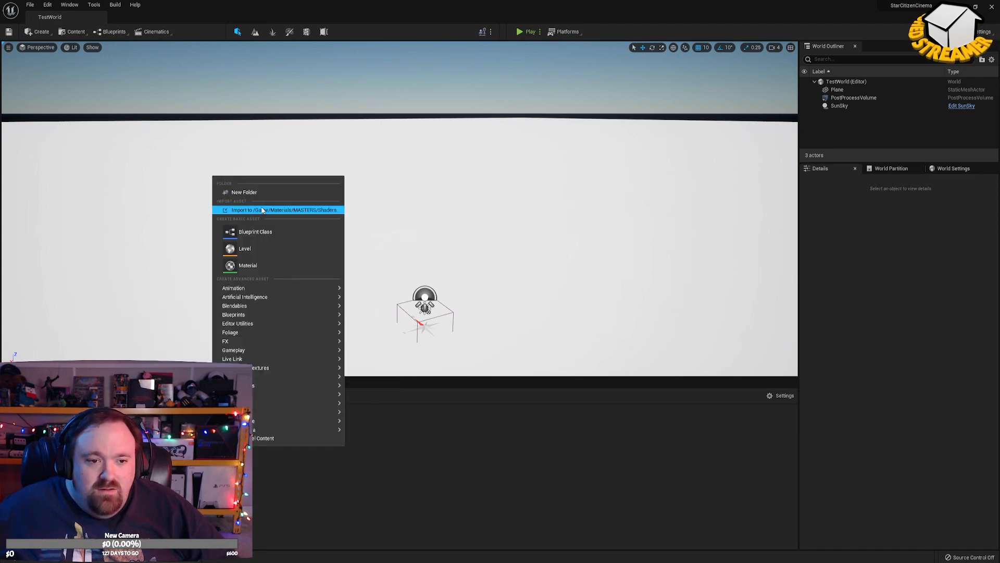
mouse_move(292, 368)
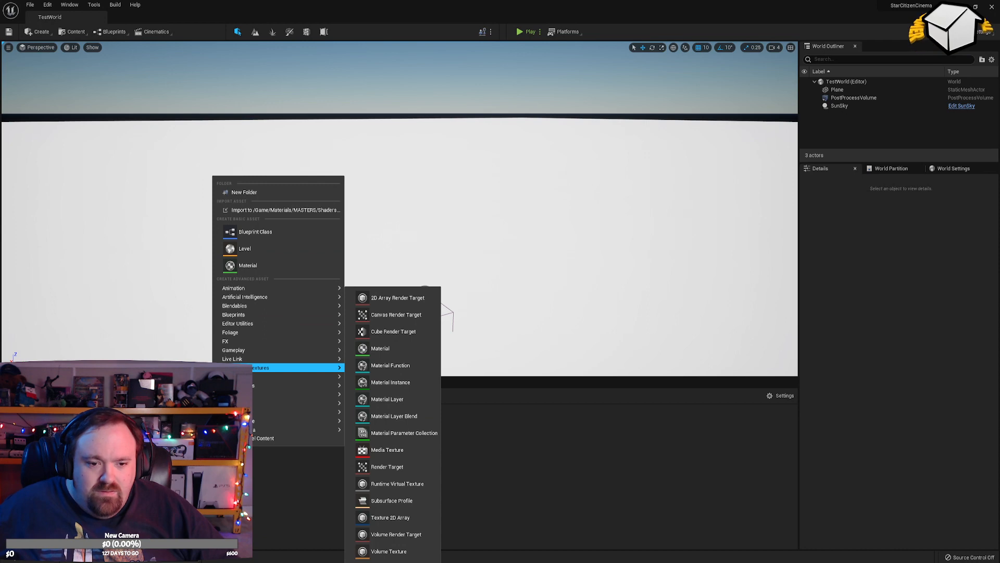
left_click(400, 365)
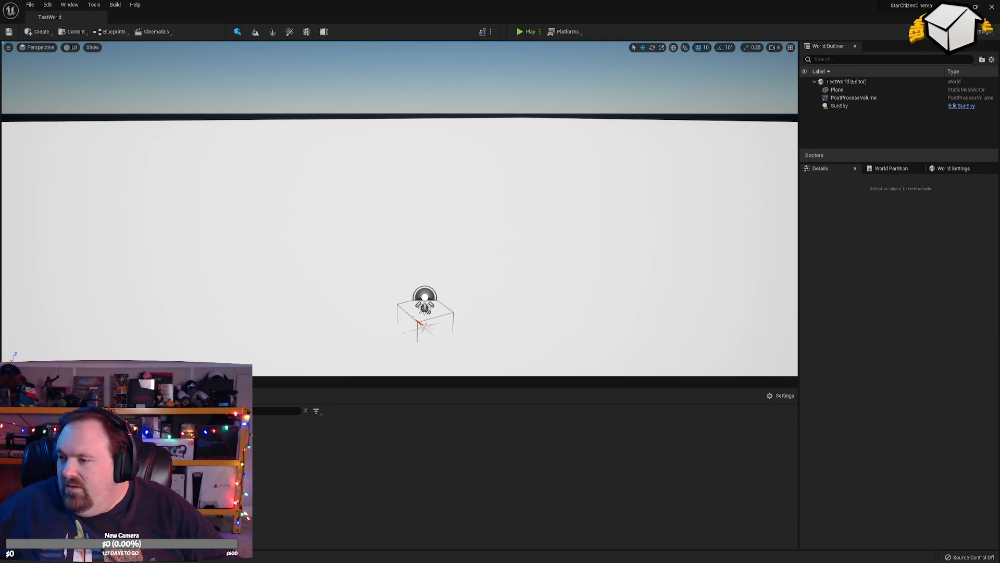
Switch to Javelin_Exterior.mtl in Notepad++ and check the folder path of Brown_Panel's Primary layer against the content folders.
left_click_drag(0, 99, 392, 46)
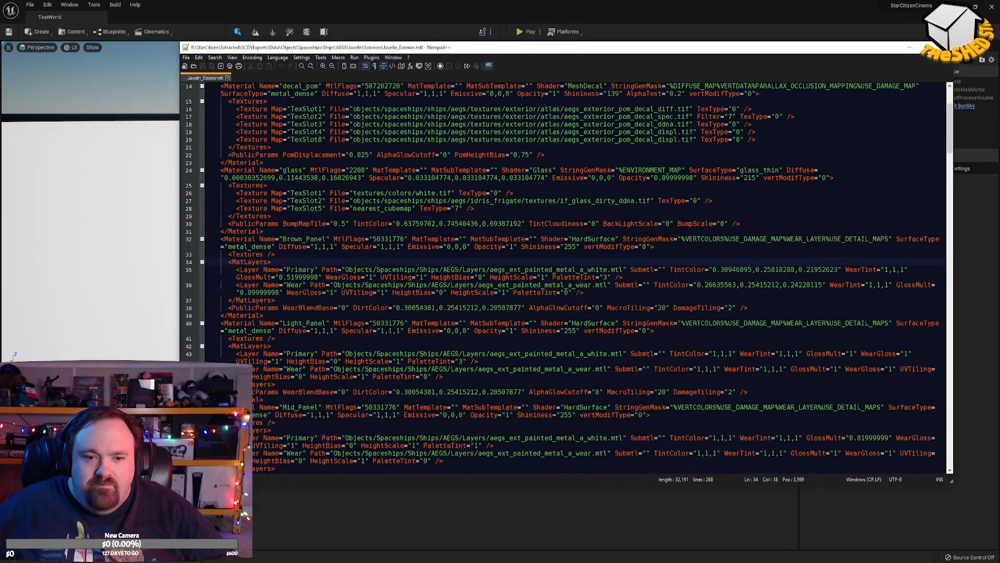
left_click_drag(345, 269, 490, 269)
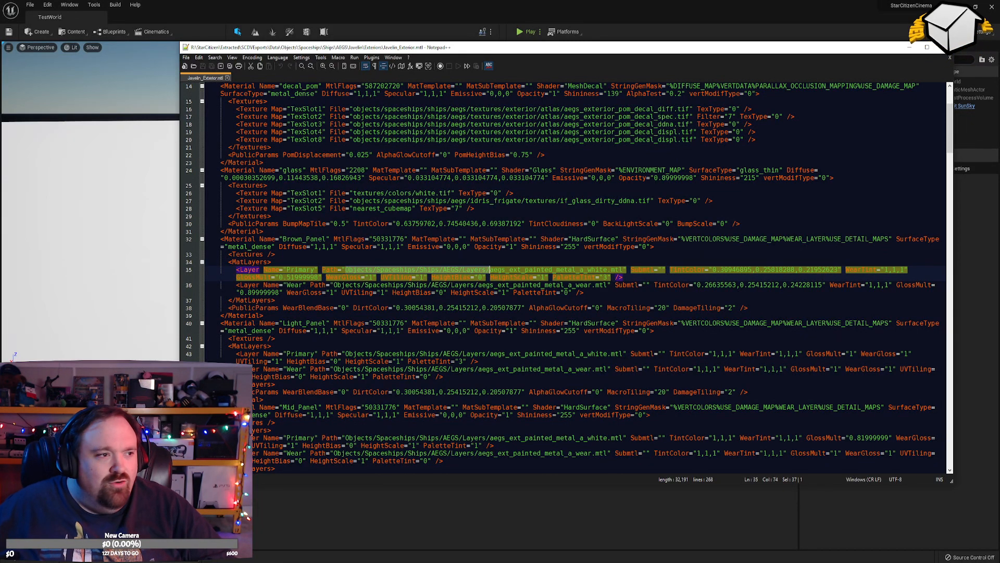
key("alt+Tab")
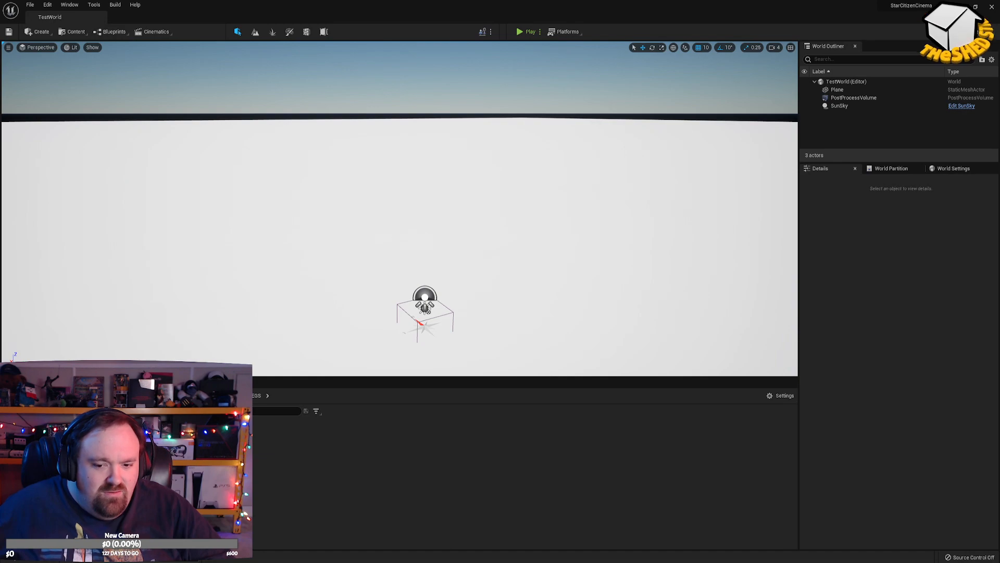
key("alt+Tab")
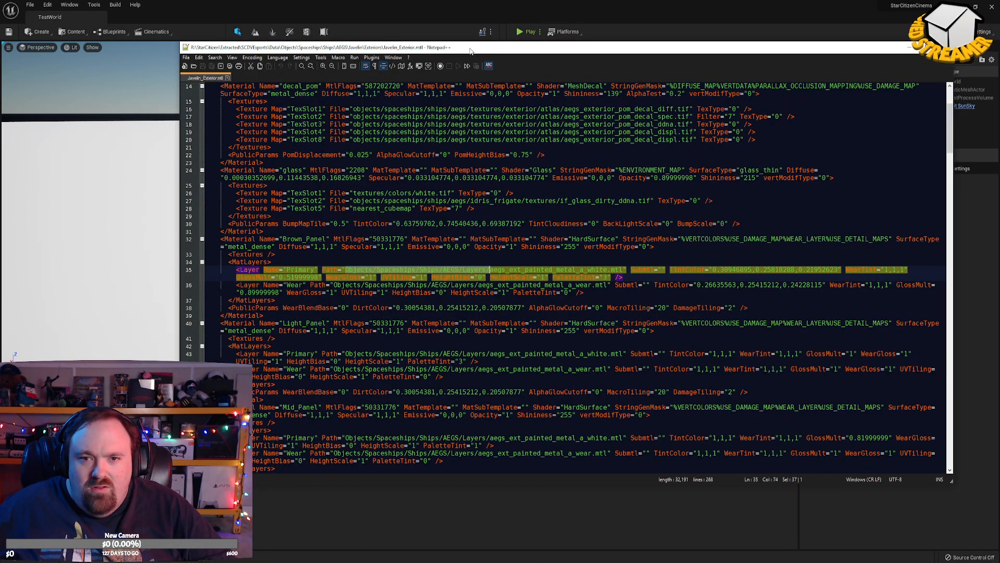
Return to the Unreal editor, create a folder named Layers inside Objects/Spaceships/Ships/AEGS and open it.
key("alt+Tab")
right_click(260, 436)
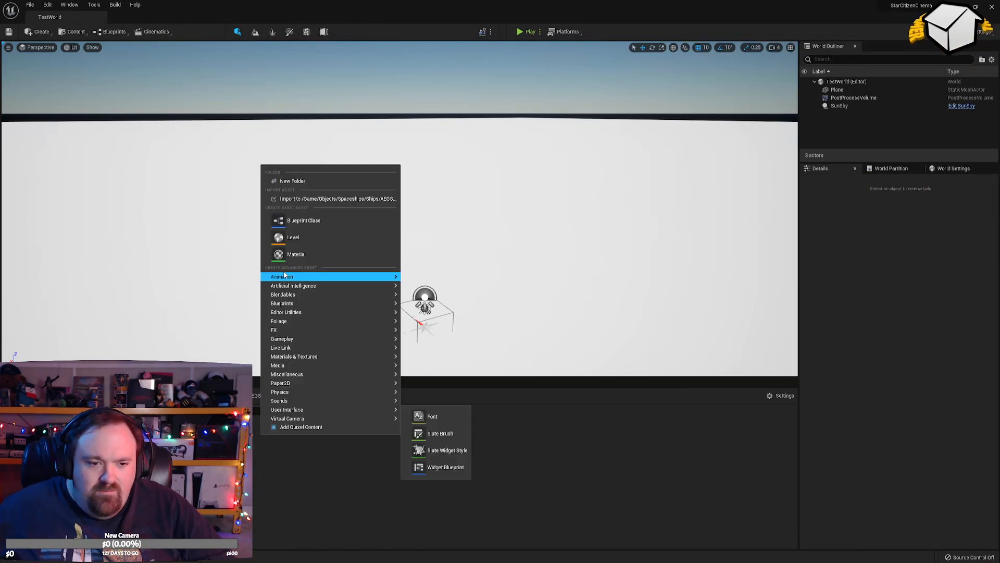
left_click(302, 181)
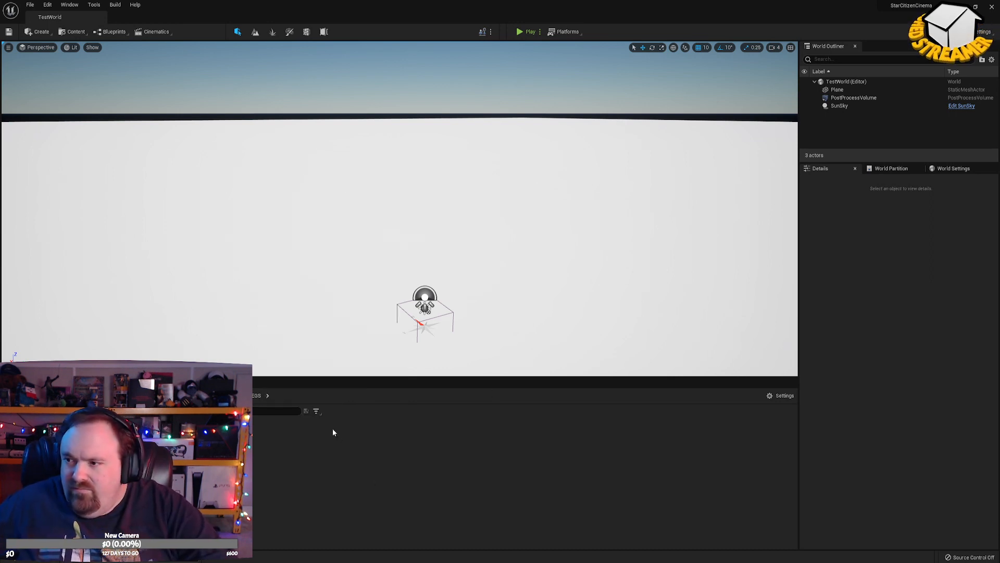
double_click(253, 437)
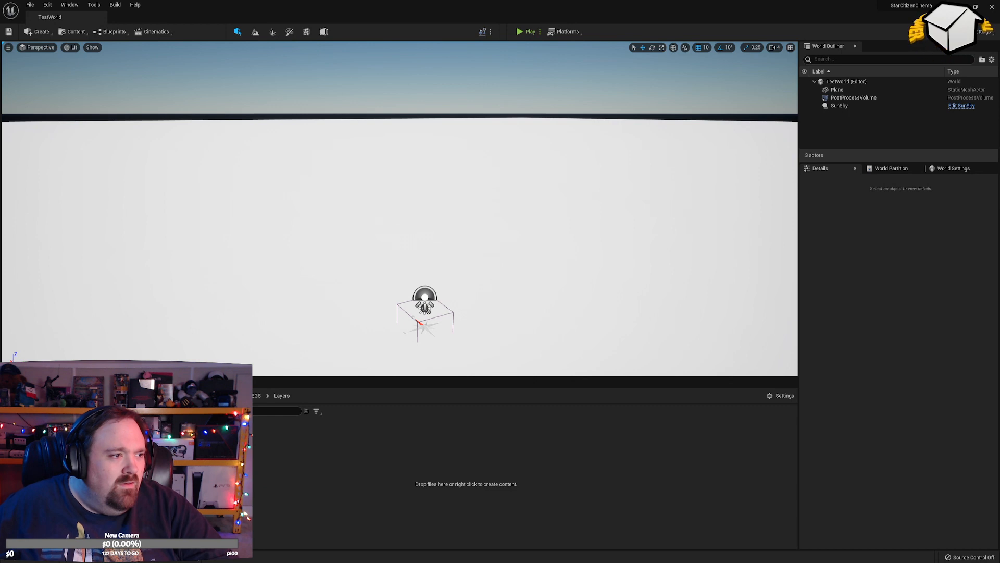
right_click(235, 449)
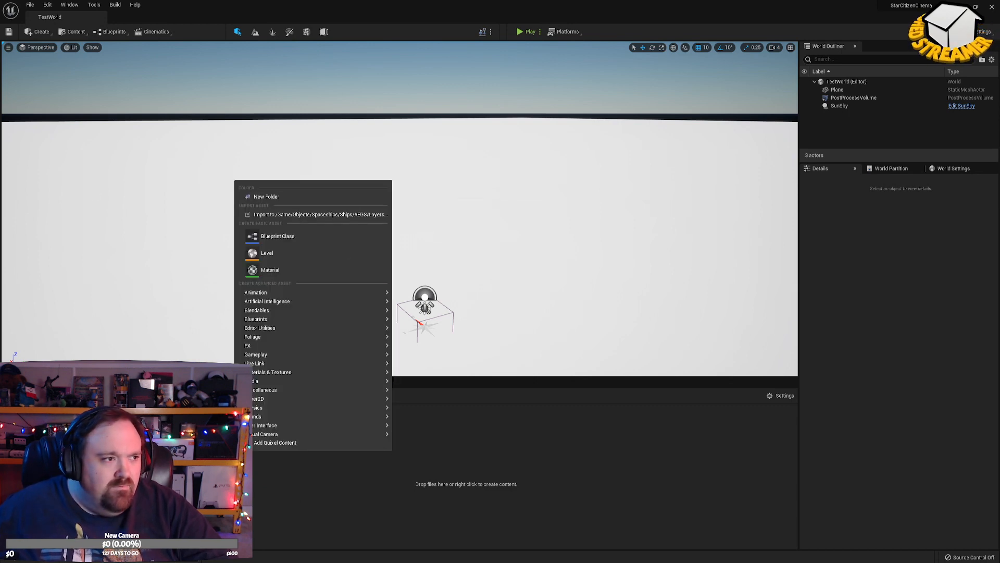
key("Escape")
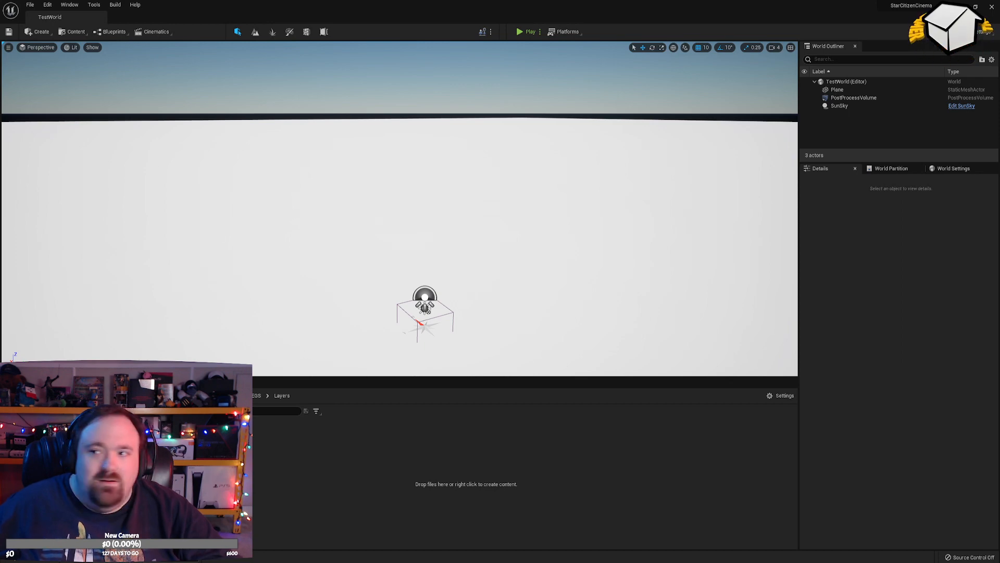
left_click_drag(999, 156, 999, 177)
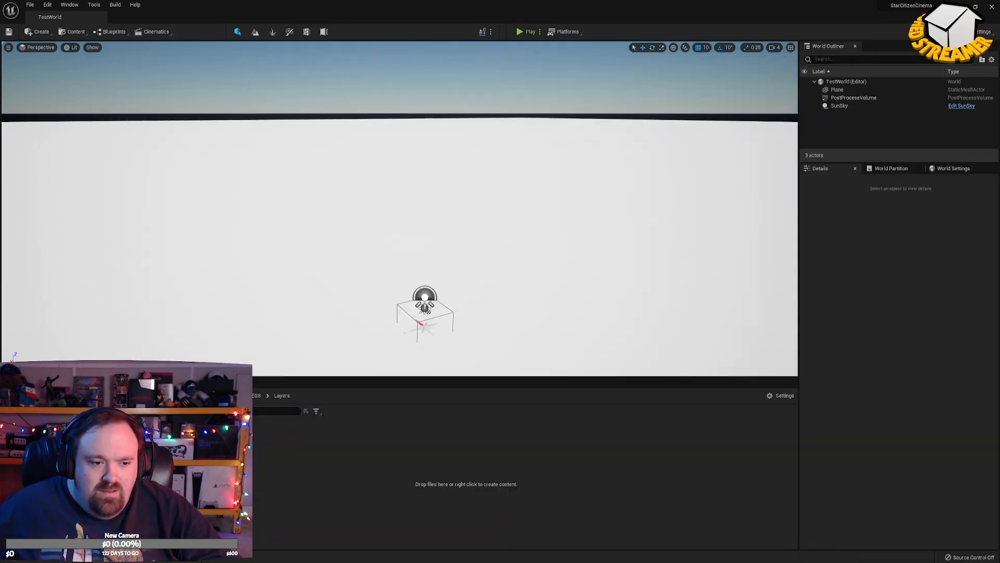
Create a function instance of MF_Layer from the Shaders folder and name it aegs_ext_painted_metal_a.
left_click(73, 468)
right_click(205, 448)
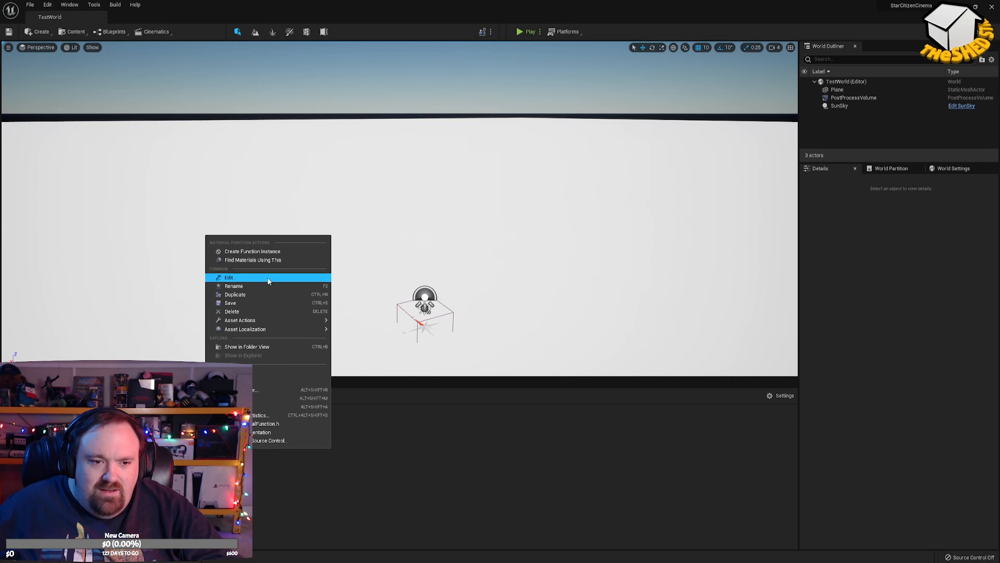
left_click(268, 251)
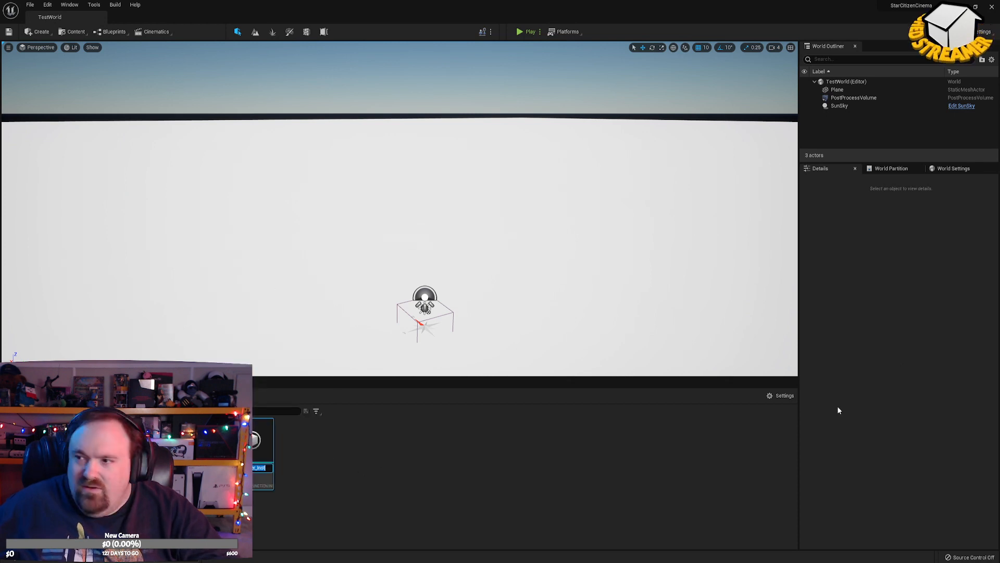
key("Return")
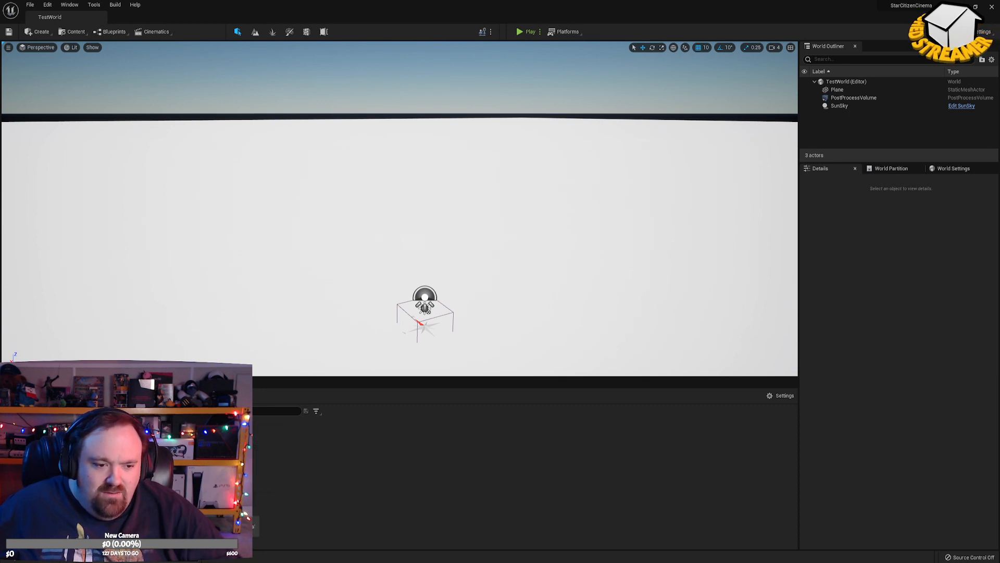
Open the aegs_ext_painted_metal_a function instance, examine its details and material instance settings, and shrink the editor window.
double_click(192, 443)
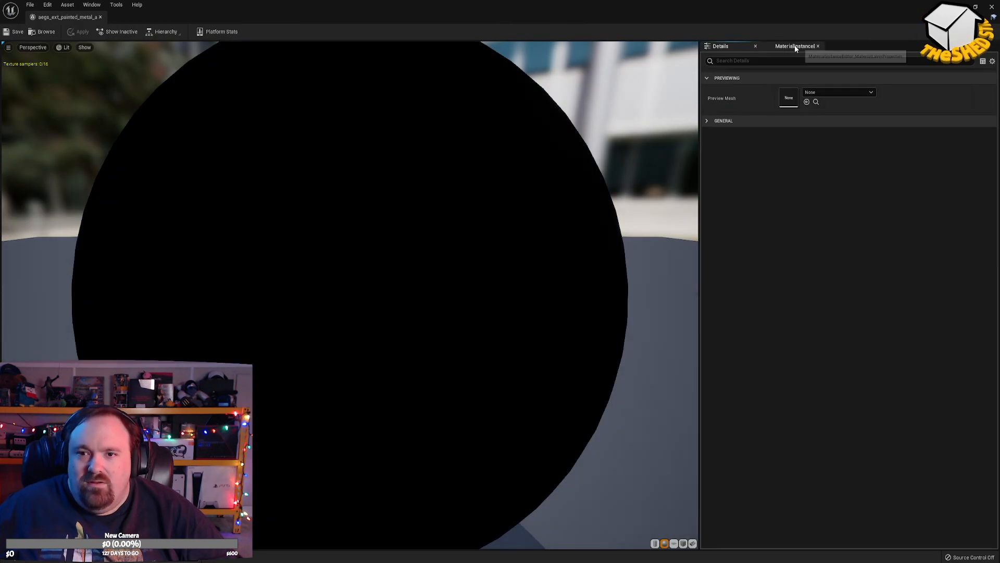
left_click(784, 47)
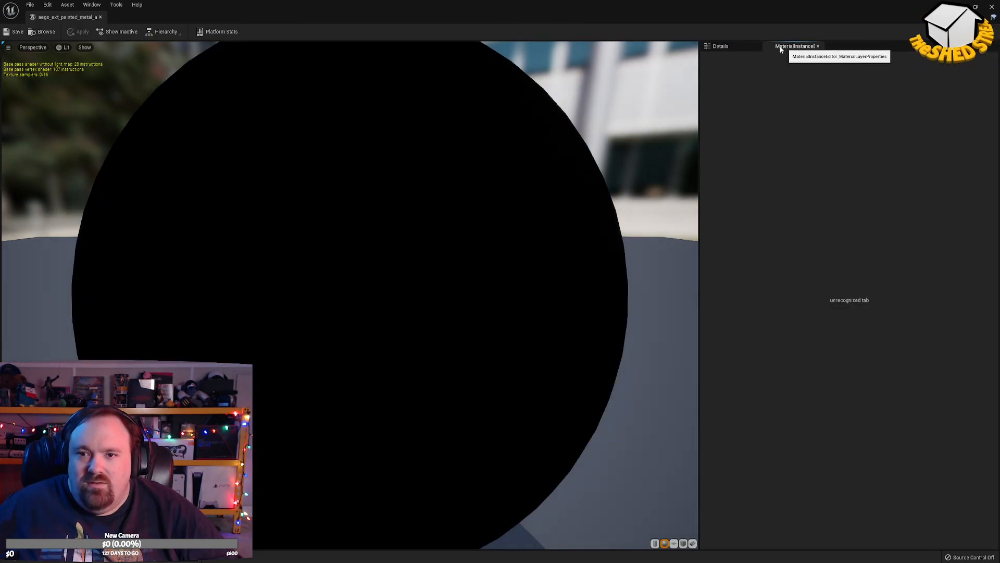
left_click(737, 48)
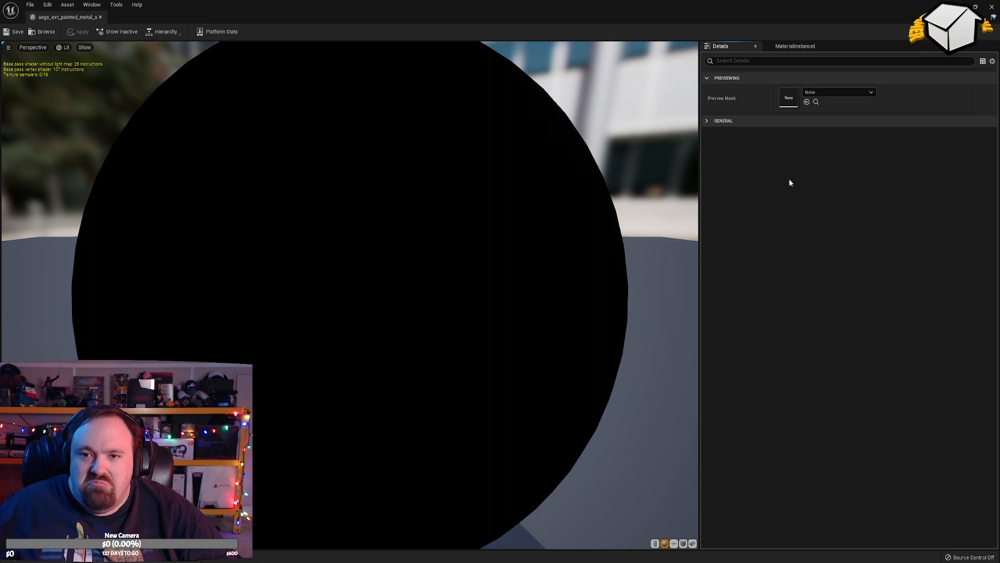
left_click_drag(247, 11, 285, 44)
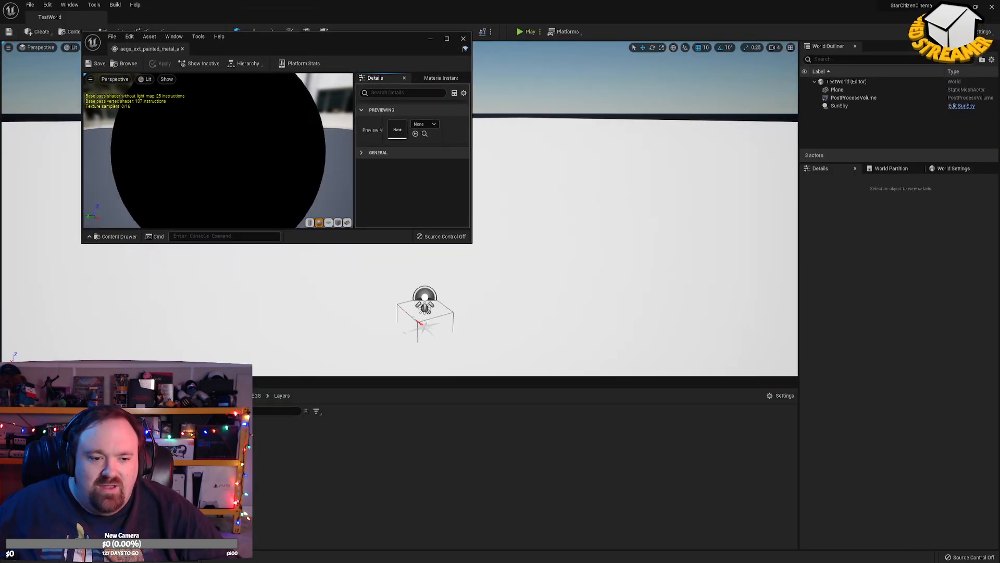
Open the MF_Layer material function from the Shaders folder and maximize its editor with free graph space before Output Result.
left_click(63, 459)
double_click(209, 440)
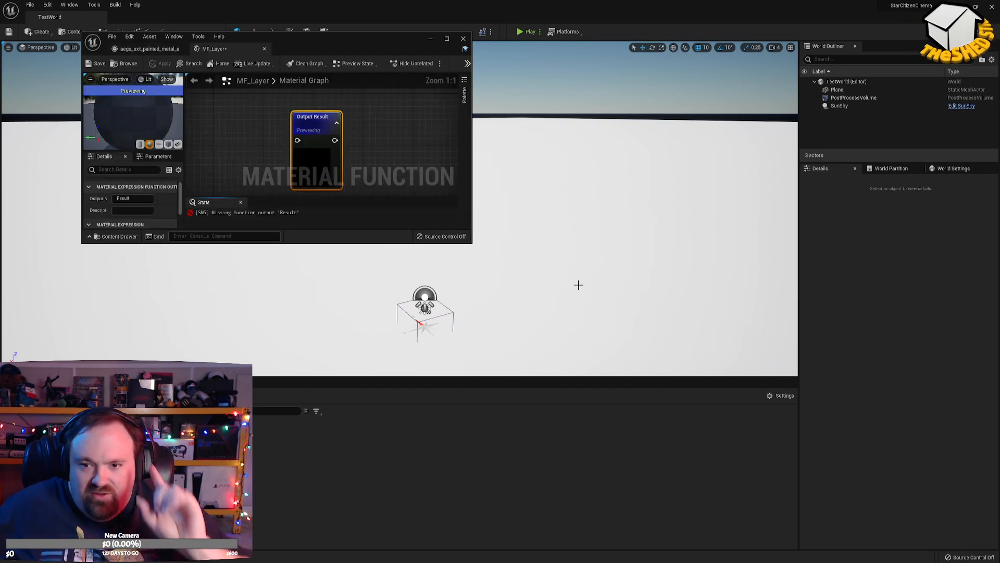
left_click_drag(301, 44, 442, 73)
double_click(442, 73)
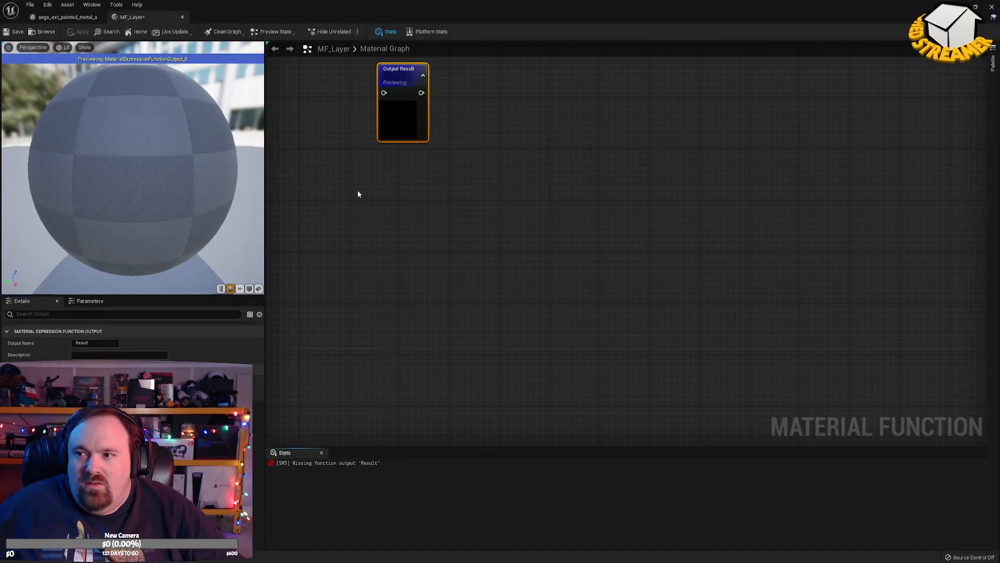
right_click_drag(406, 195, 786, 264)
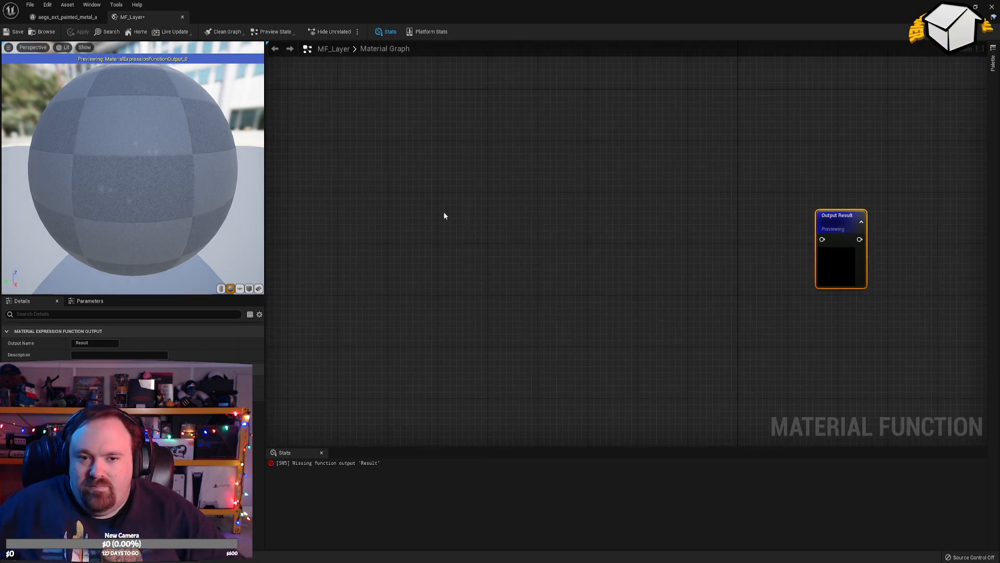
Add a FunctionInput node to the MF_Layer graph and place it well away from Output Result, near the graph's upper edge.
right_click(345, 192)
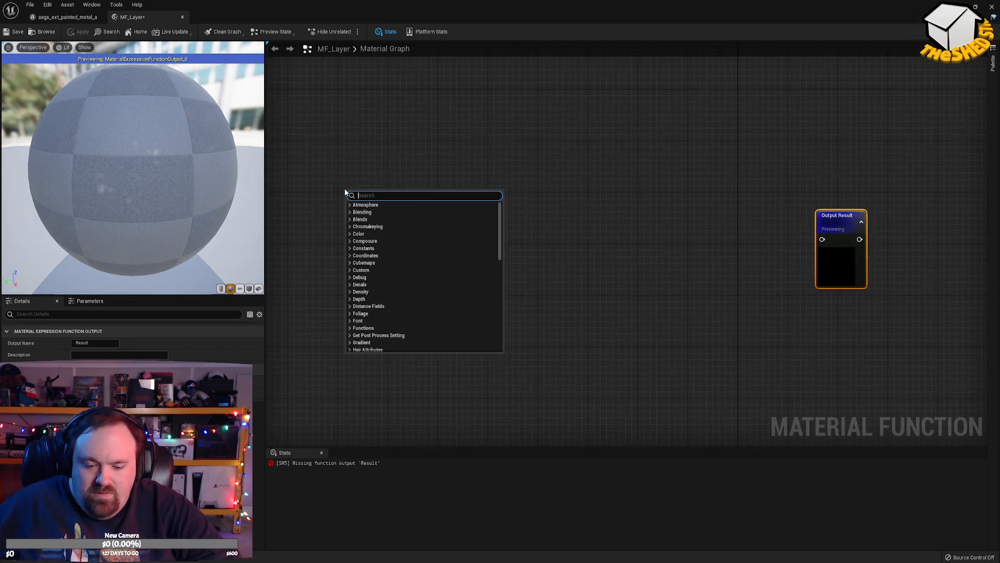
type("input")
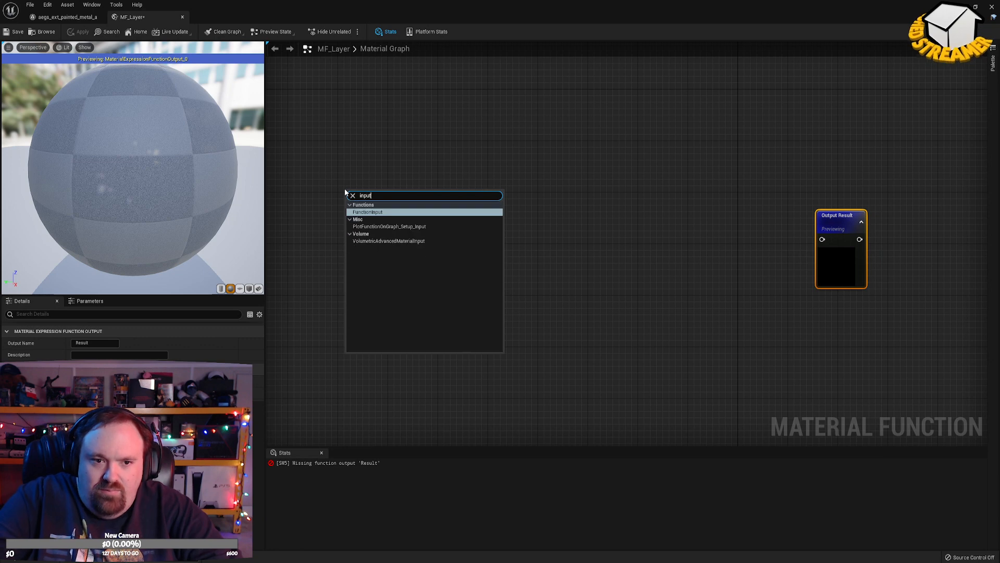
key("Return")
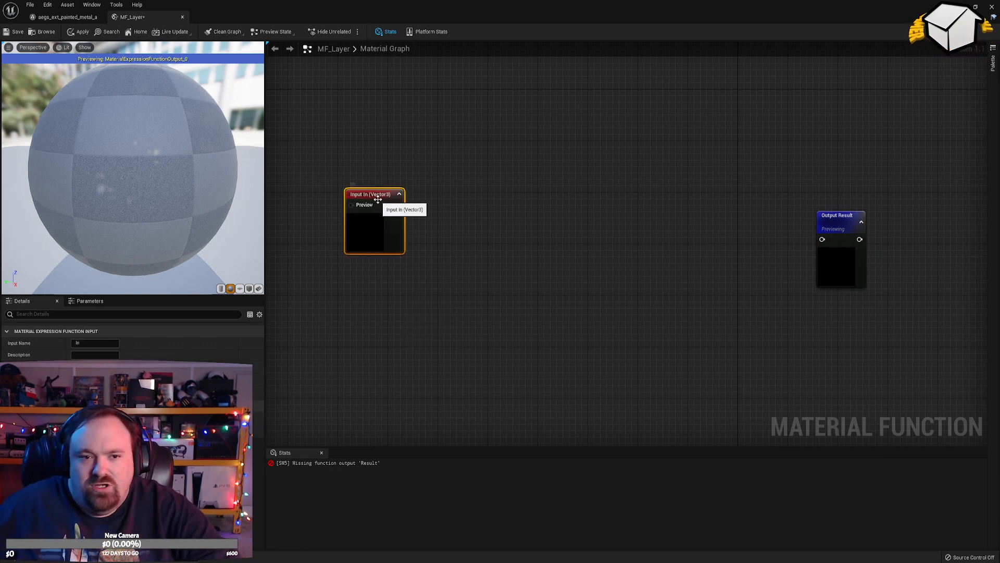
left_click_drag(377, 191, 364, 100)
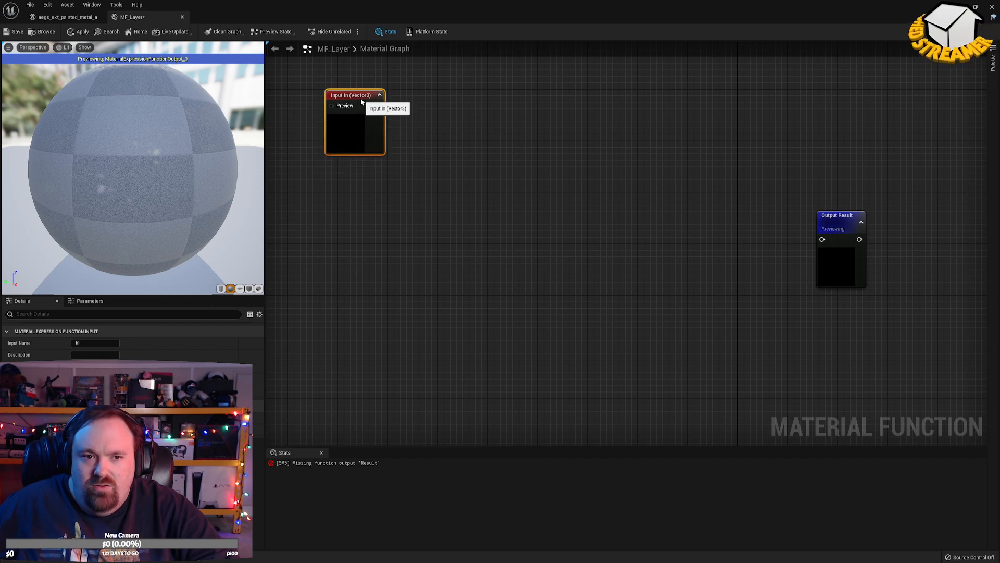
Name the new function input Diffuse.
left_click(95, 343)
type("C")
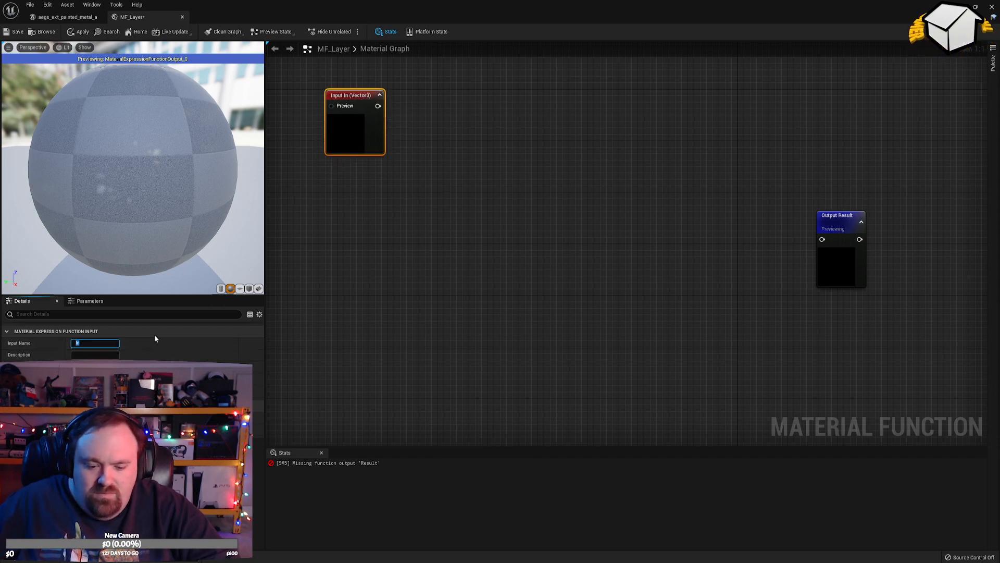
type("olo")
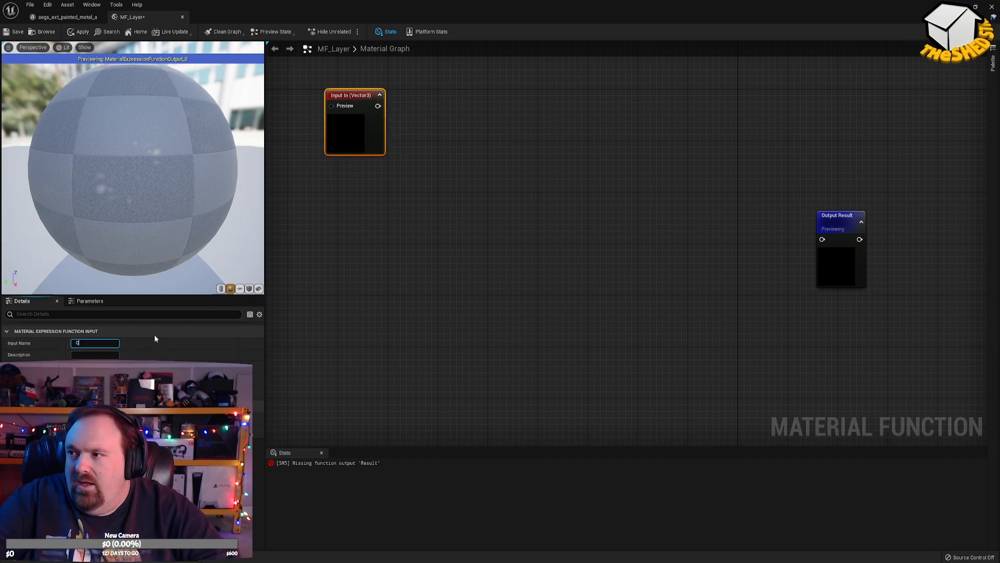
key("BackSpace")
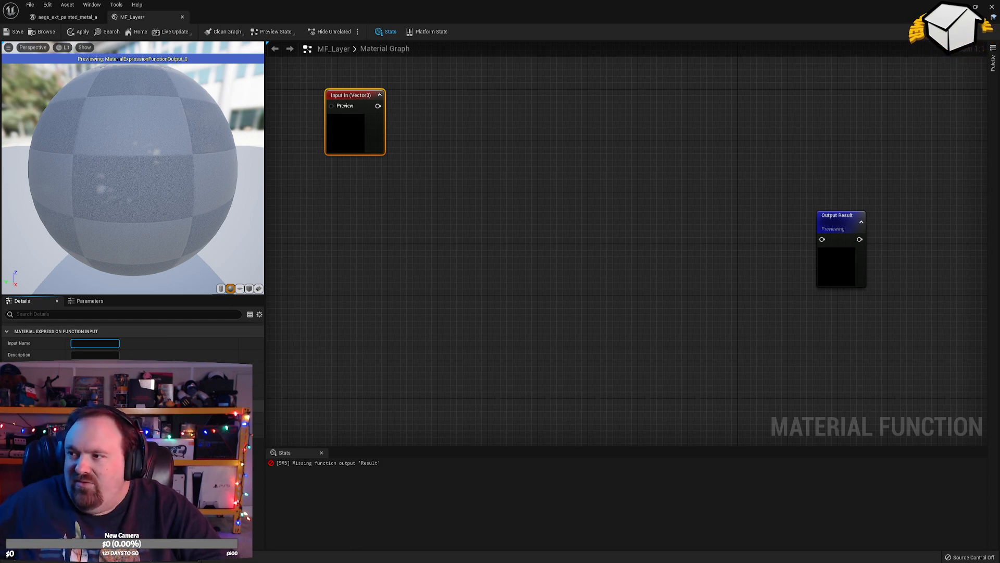
type("Diffuse")
key("Return")
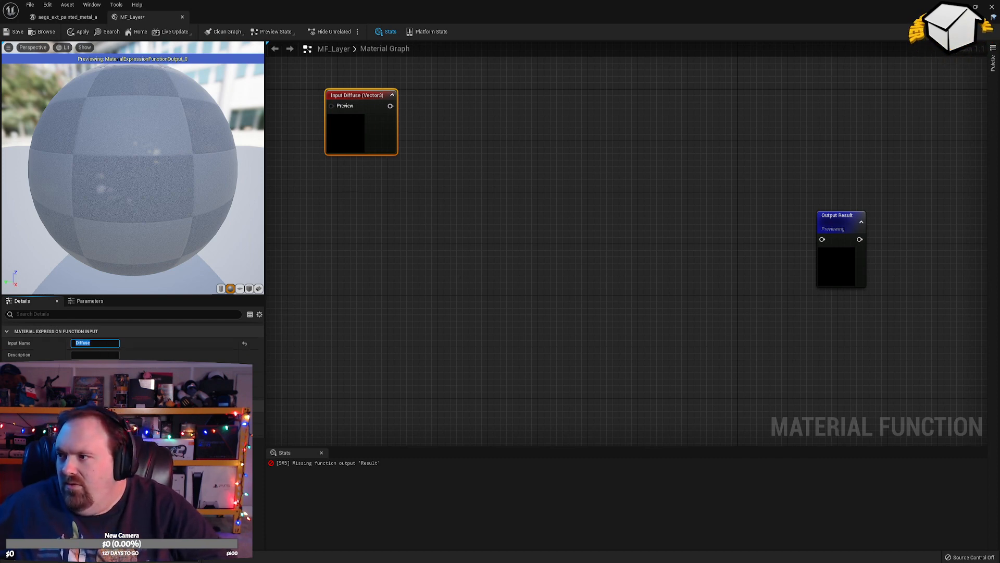
Duplicate the Diffuse input, remove the surplus second copy, and align the remaining copy directly below the original.
left_click_drag(435, 157, 366, 140)
key("ctrl+c")
key("ctrl+v")
key("ctrl+v")
left_click_drag(416, 250, 421, 333)
key("Delete")
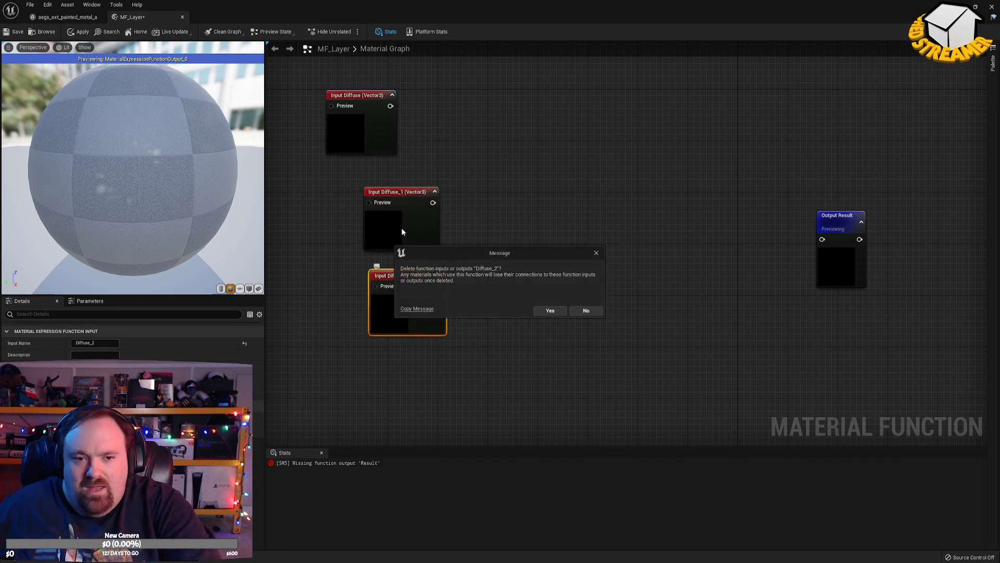
left_click(550, 310)
left_click_drag(413, 227, 375, 200)
Rename the duplicated function input as Specular.
left_click(107, 343)
key("ctrl+v")
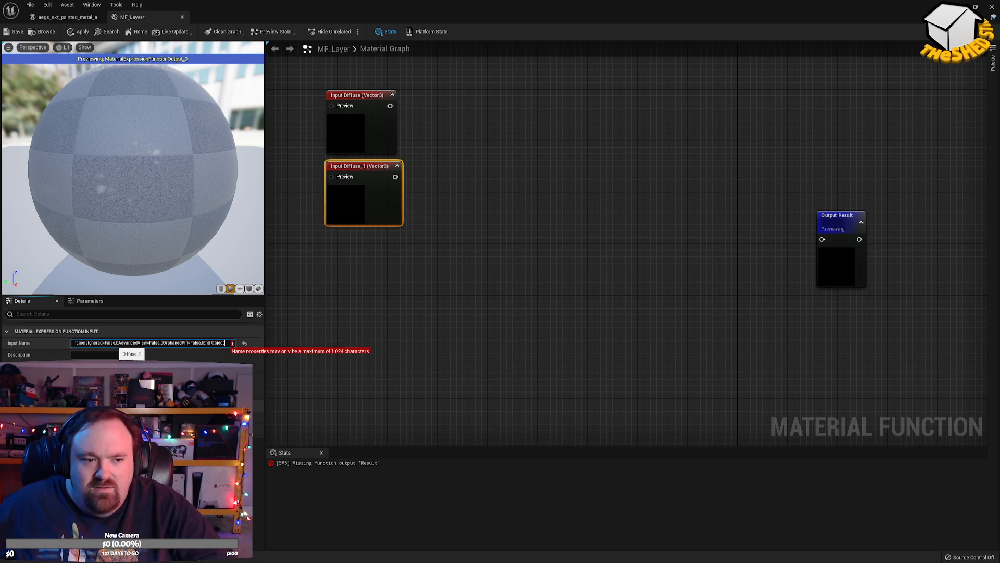
key("ctrl+z")
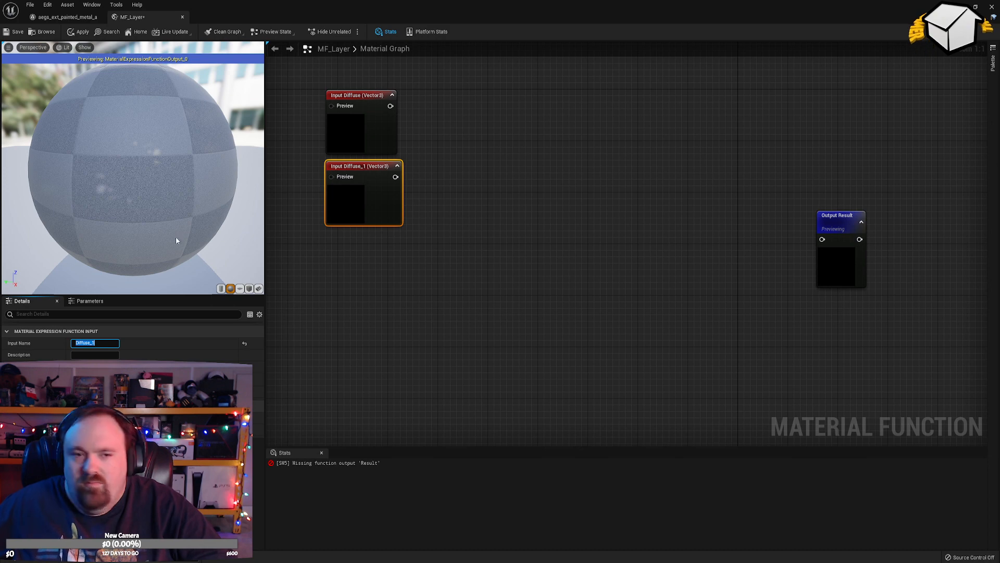
type("Specular")
key("Return")
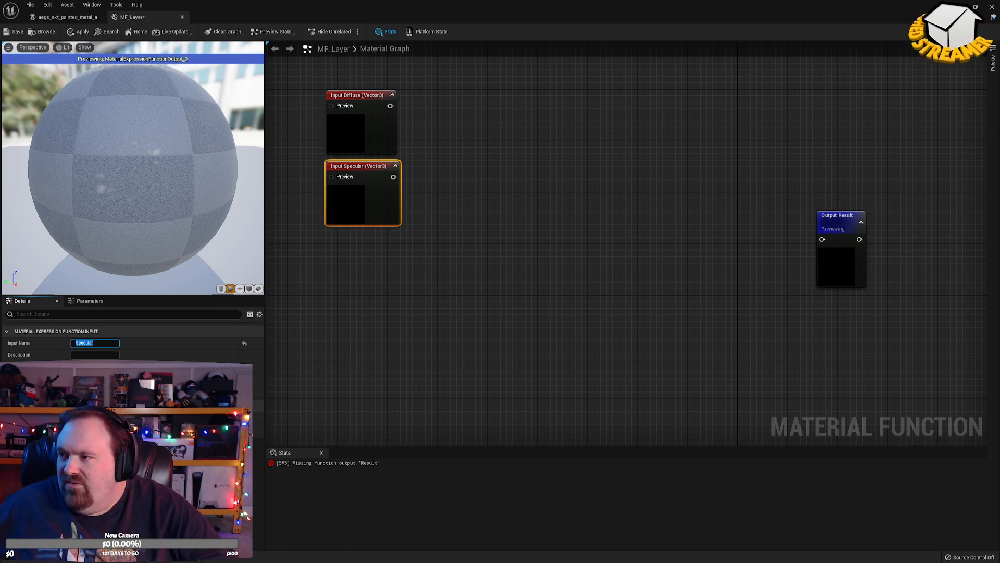
left_click(368, 134)
key("Delete")
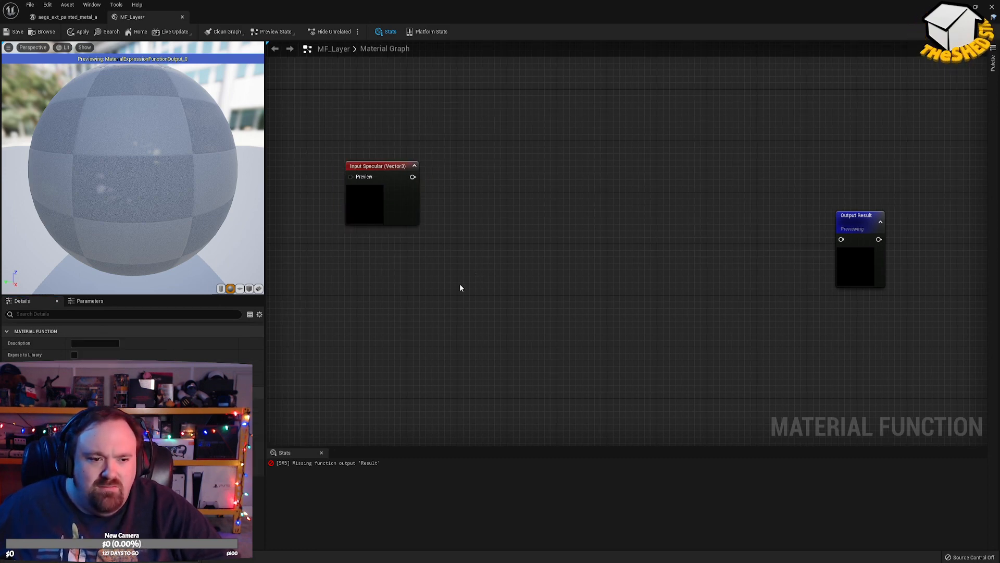
key("ctrl+z")
Give the Diffuse input a white preview value and select the Specular input.
left_click(368, 146)
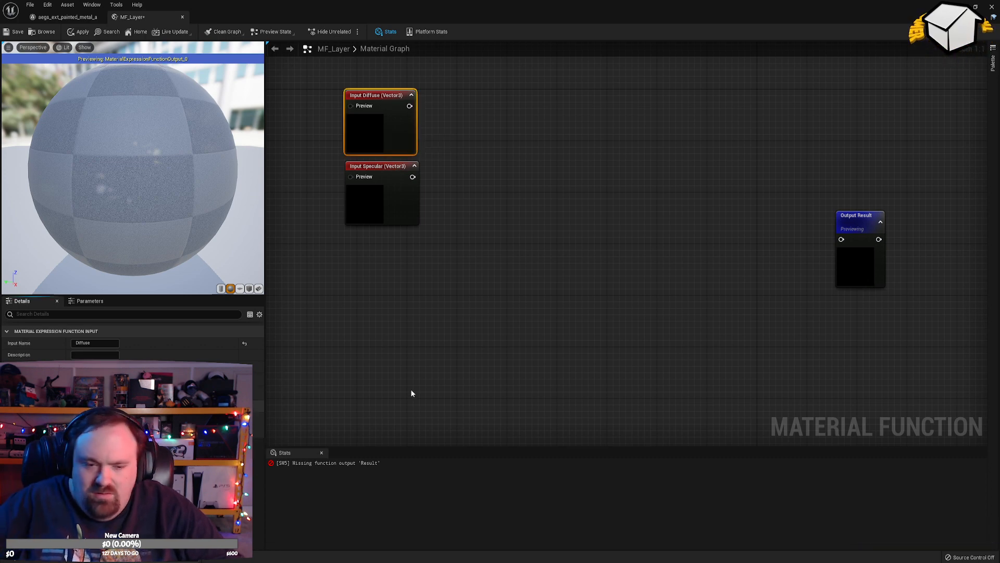
left_click(390, 198)
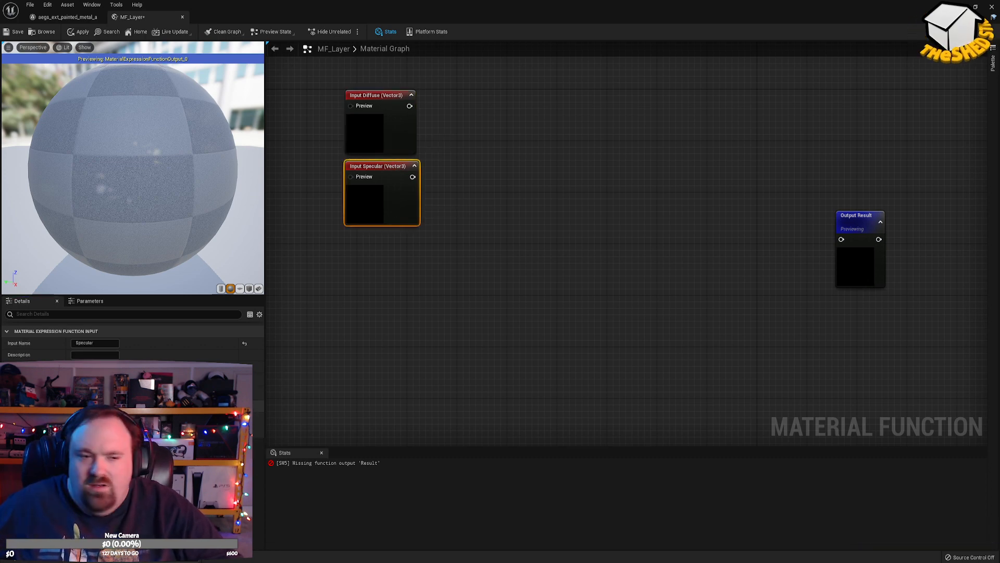
left_click(393, 266)
left_click(386, 202)
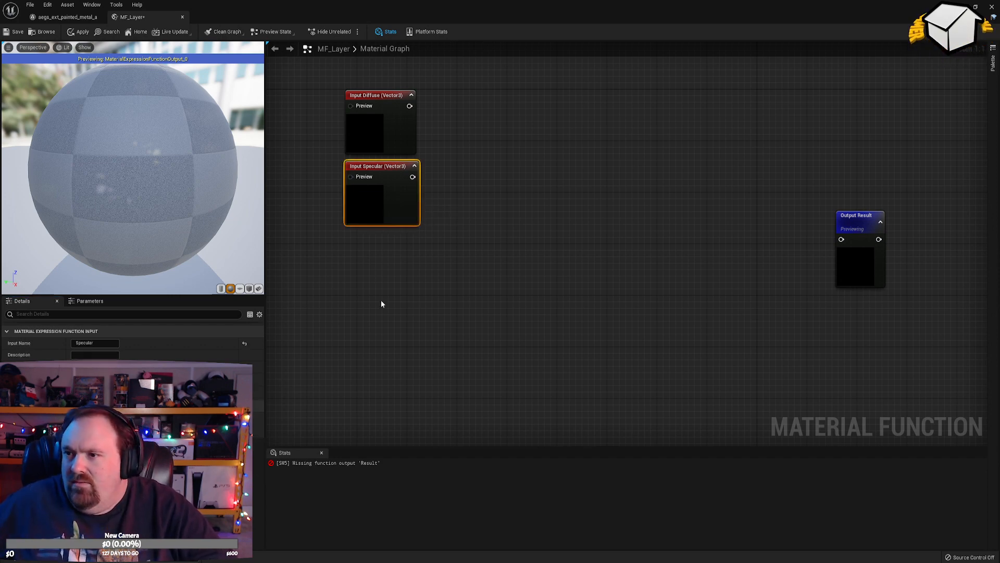
left_click(371, 142)
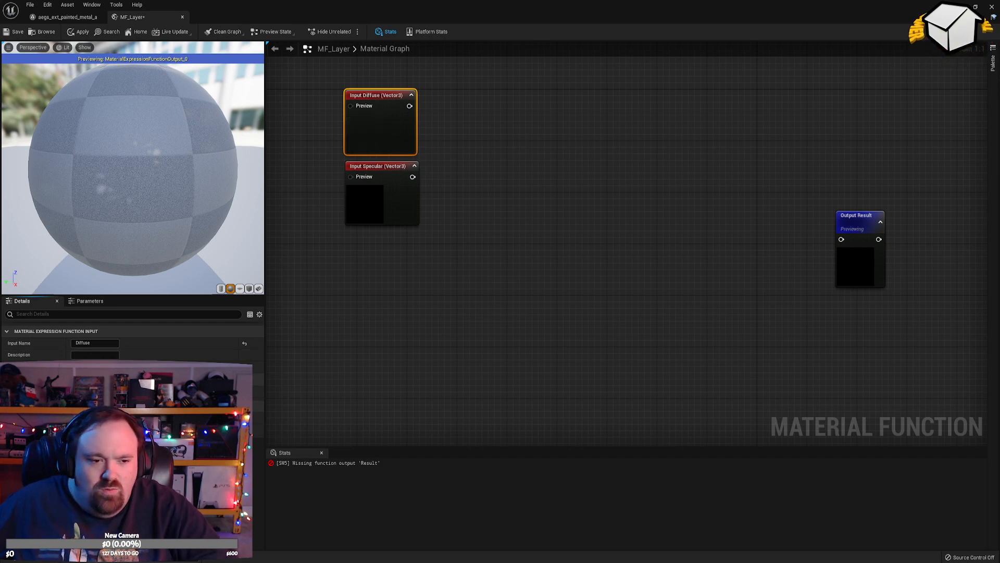
left_click(374, 204)
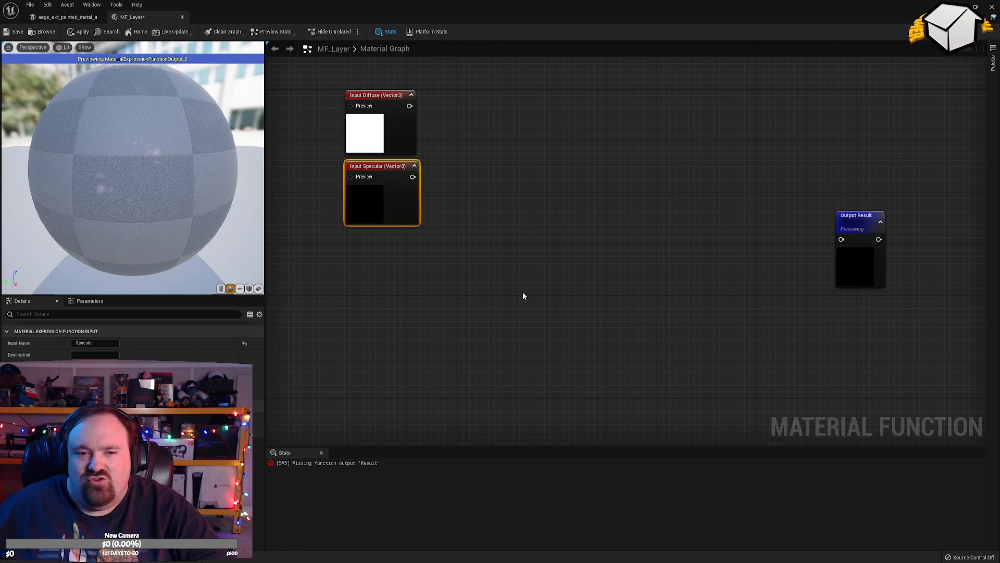
Duplicate the Specular function input, place the copy directly below it, and name it Emissive.
left_click(477, 283)
left_click(377, 196)
key("ctrl+d")
left_click_drag(408, 299, 383, 280)
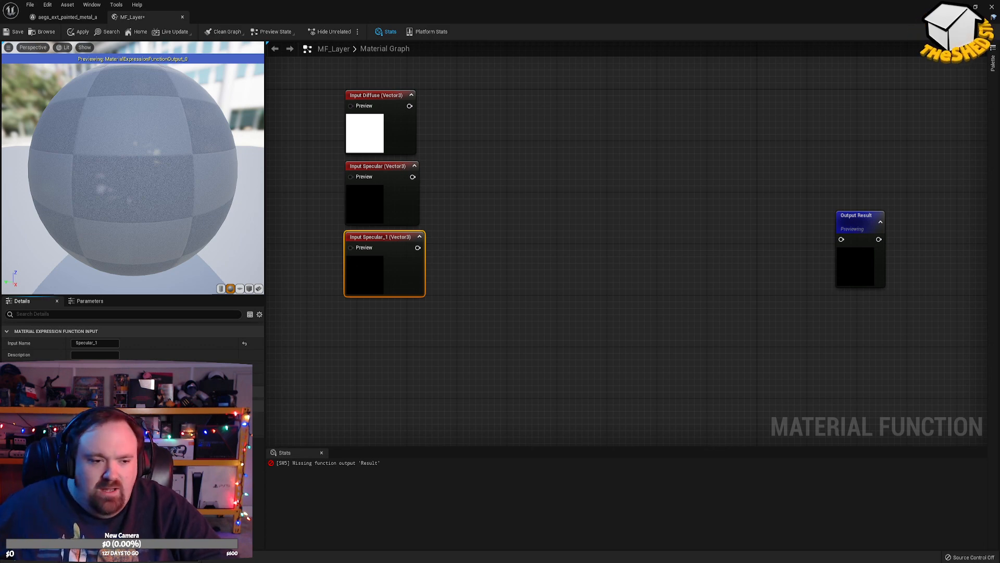
left_click(104, 342)
type("Emissive")
key("Return")
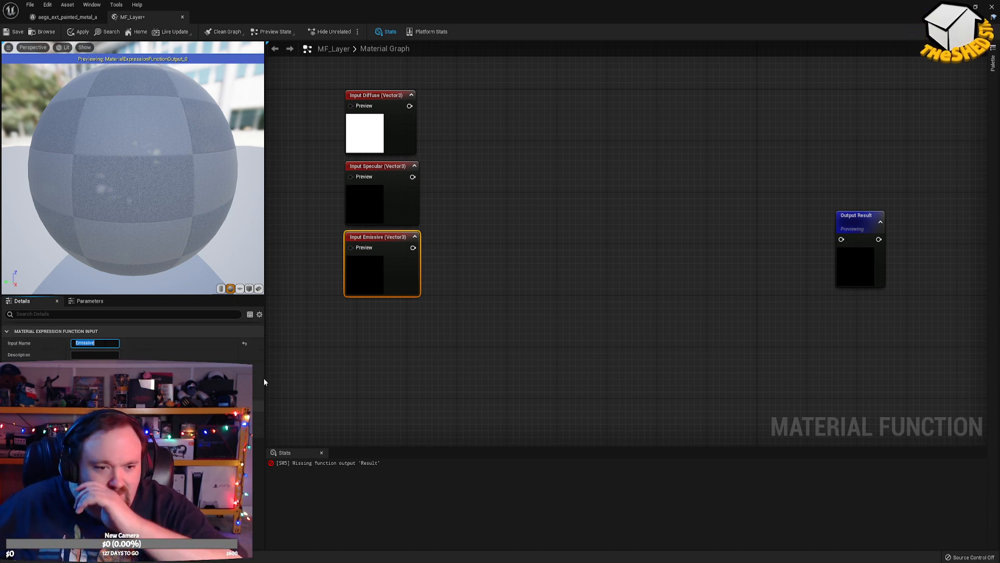
Duplicate the Emissive function input, place the copy directly below it, and name it Opacity.
left_click(389, 317)
left_click(378, 282)
key("ctrl+d")
left_click_drag(418, 356, 383, 339)
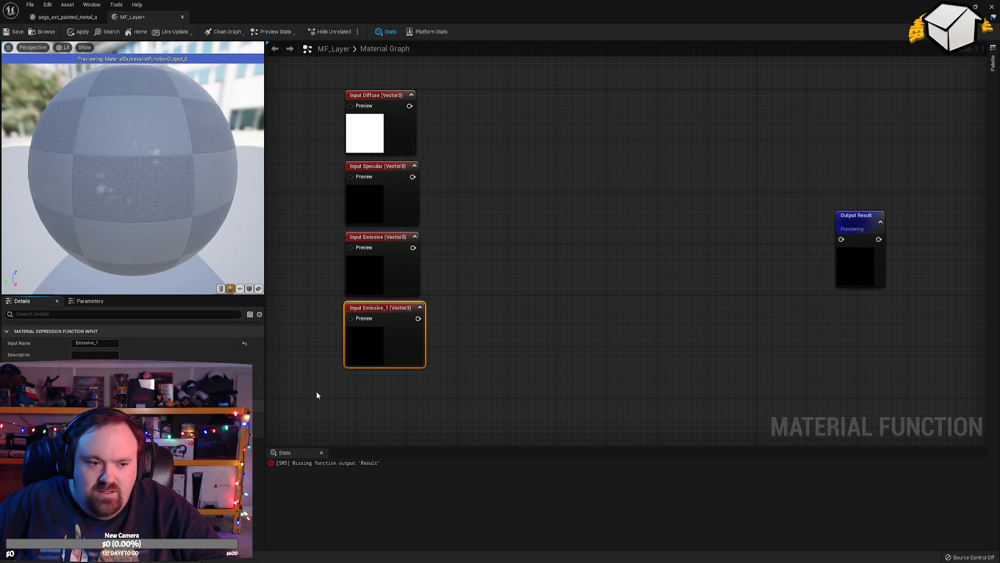
left_click(95, 343)
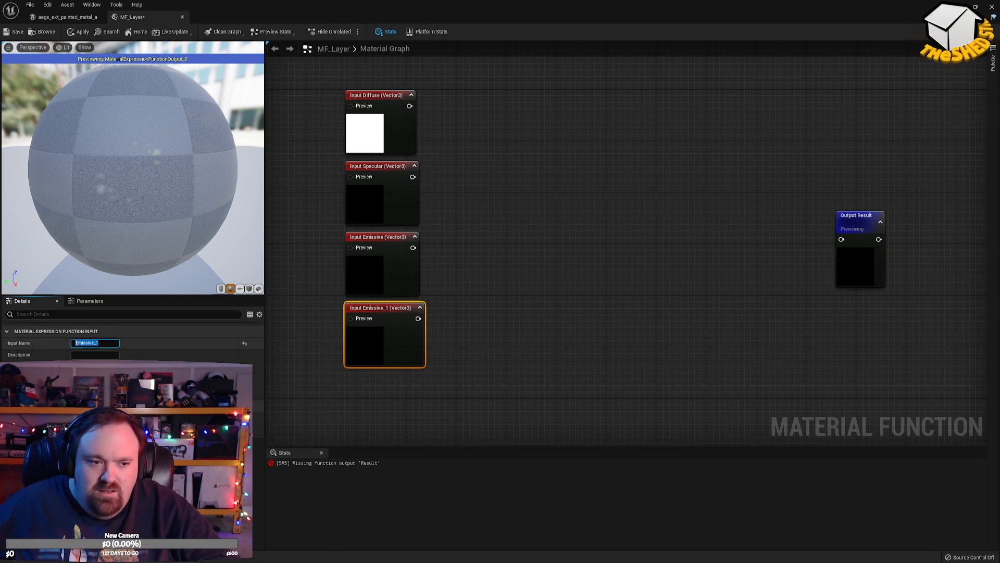
type("Opacity")
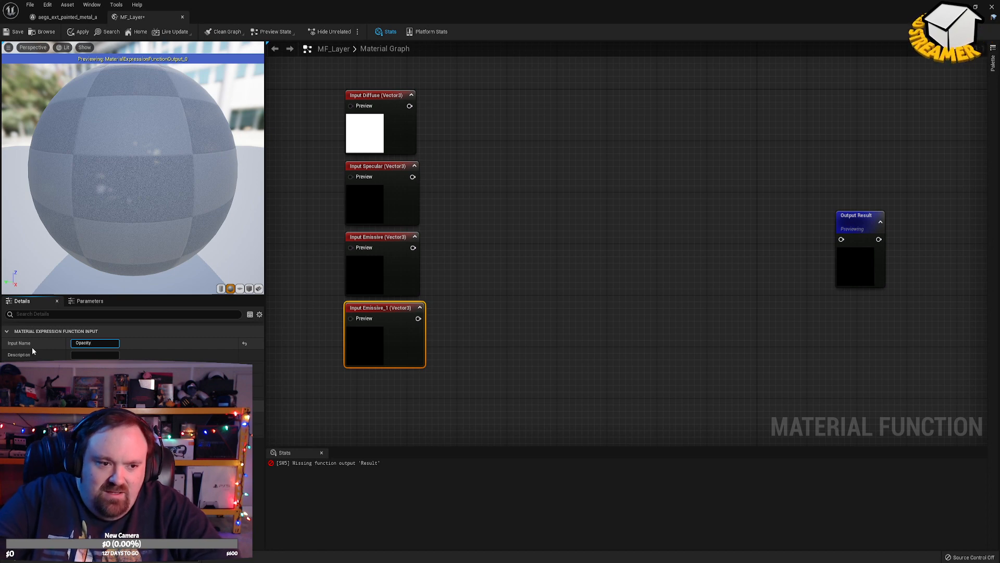
key("Return")
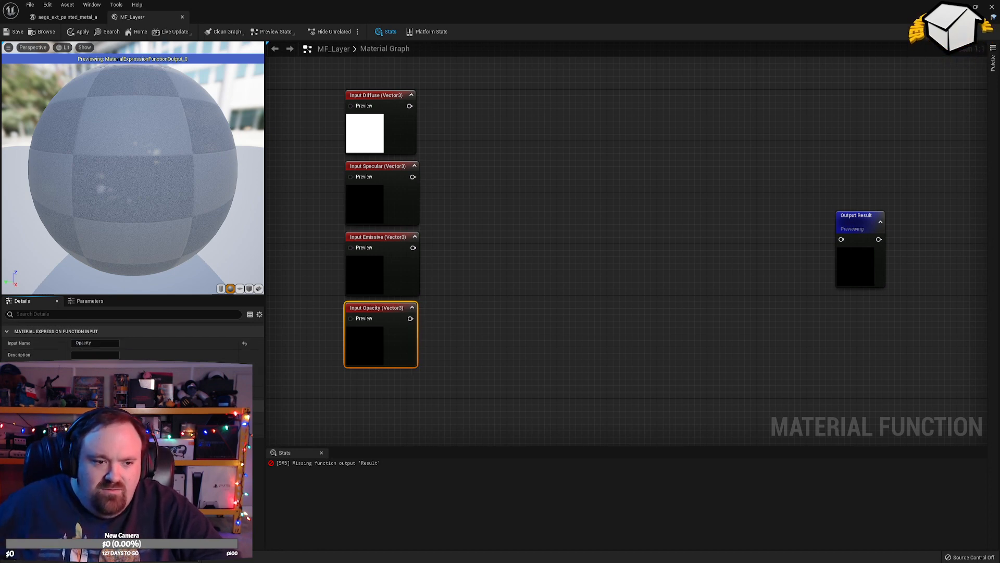
Change the Opacity input to the Scalar type with a preview value of 1.
left_click(88, 379)
left_click(86, 379)
type("1")
key("Return")
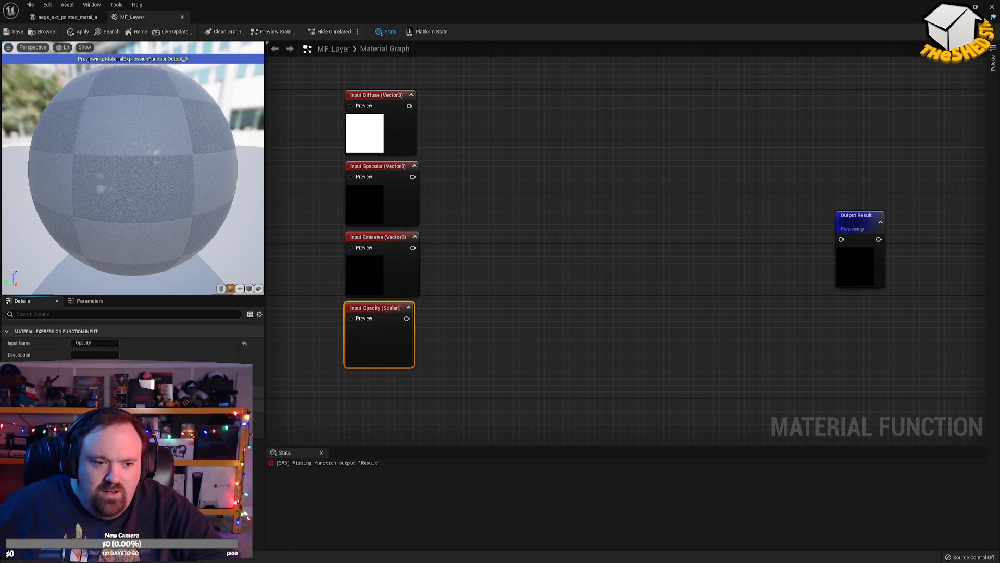
left_click(410, 406)
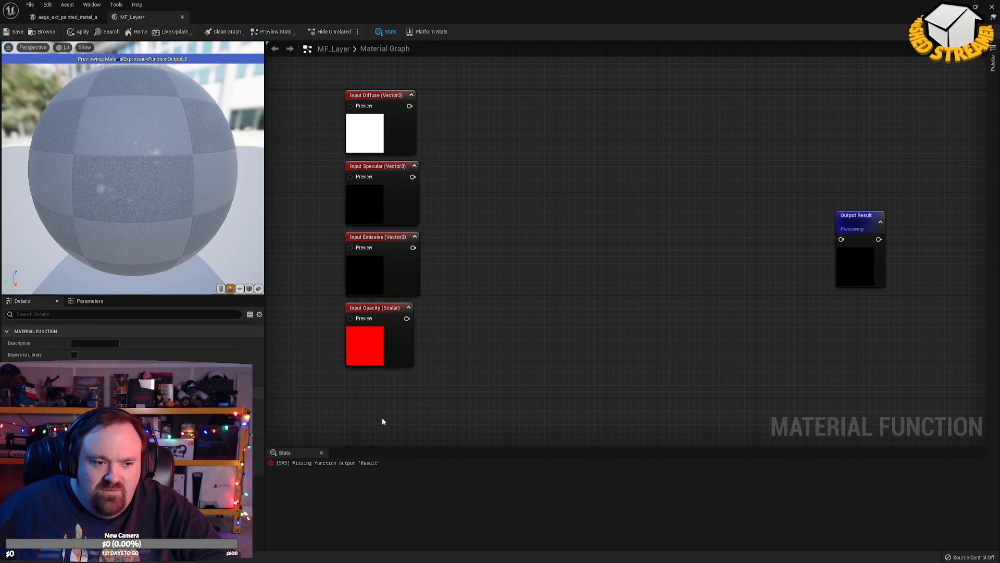
left_click(373, 338)
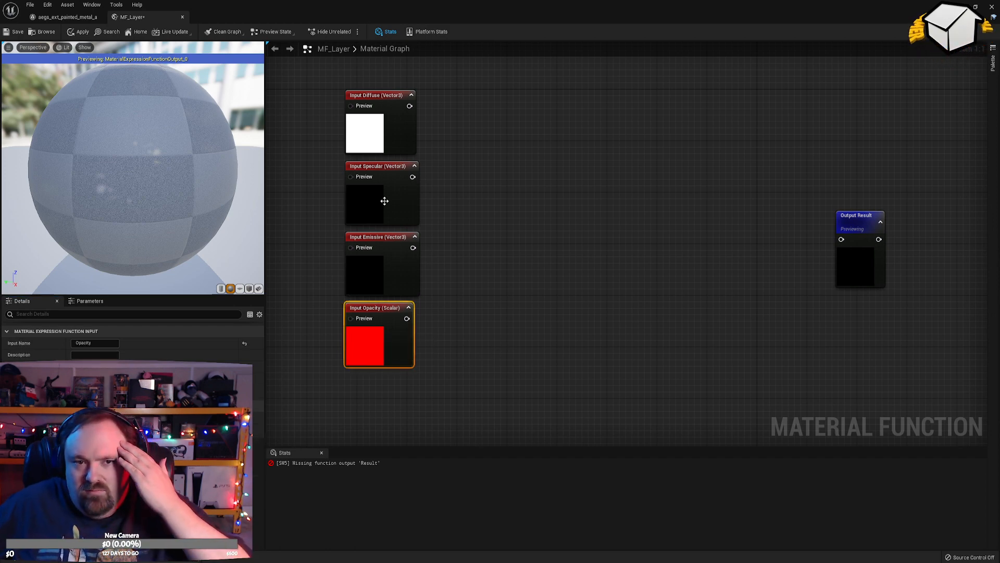
left_click(359, 126)
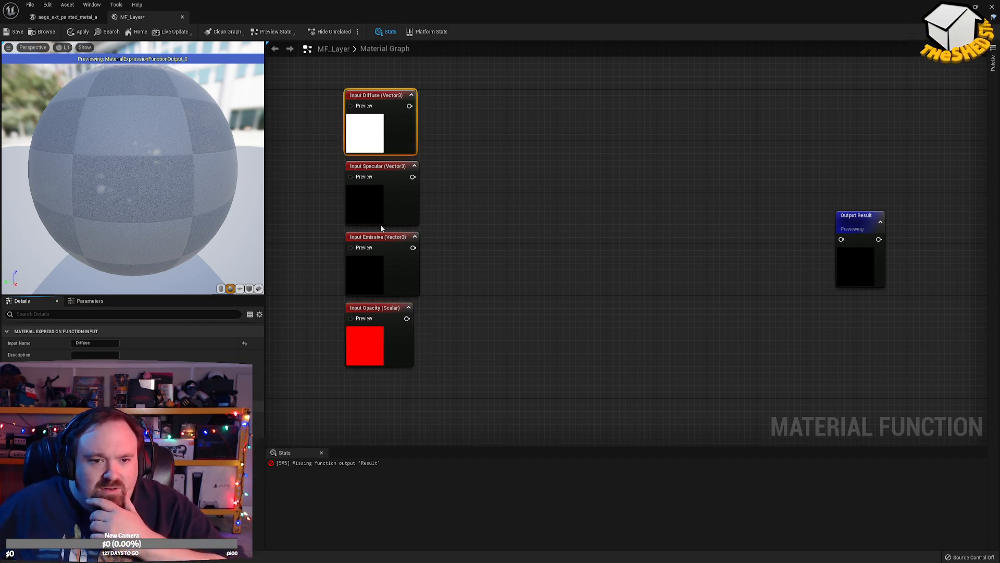
left_click(380, 214)
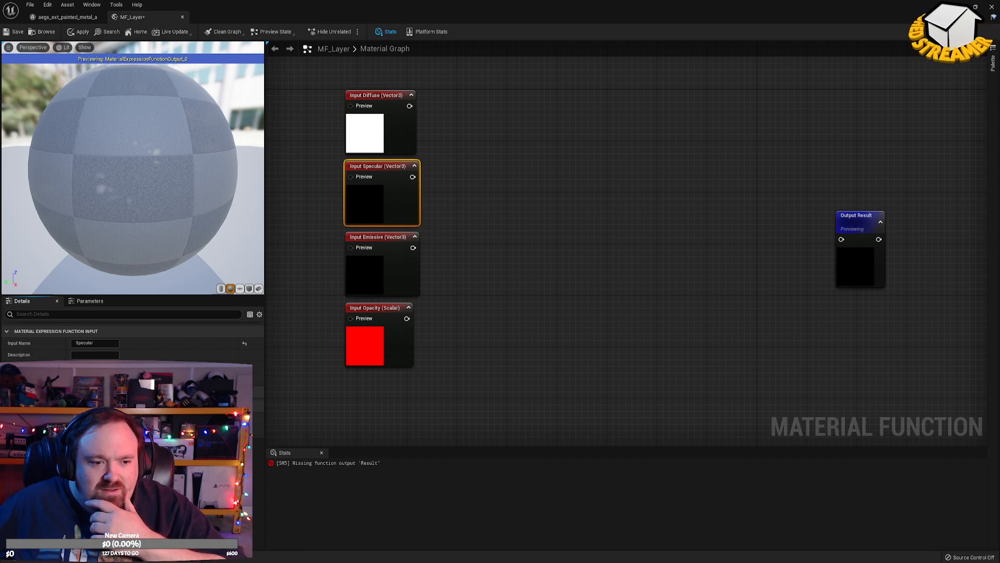
left_click(365, 271)
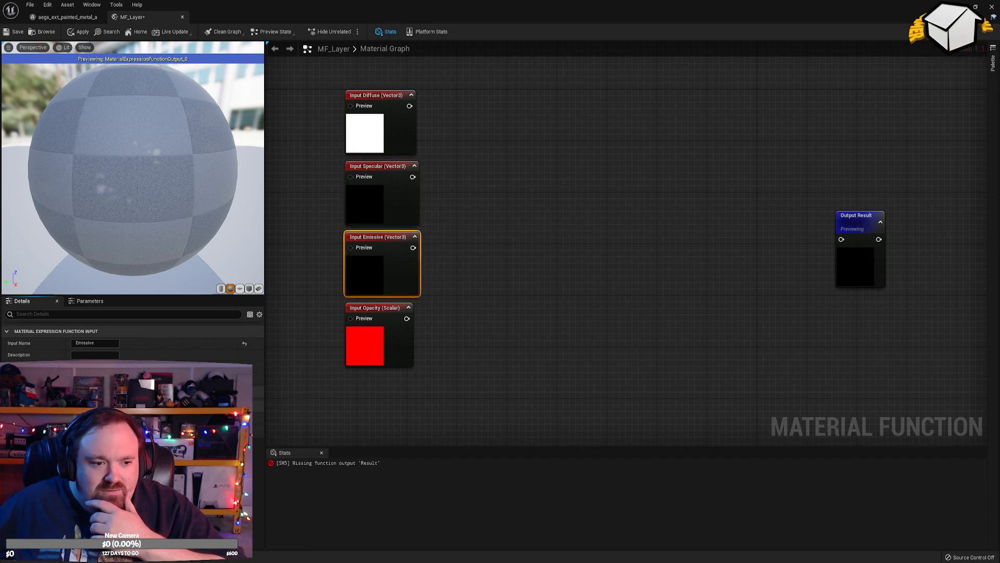
left_click(545, 373)
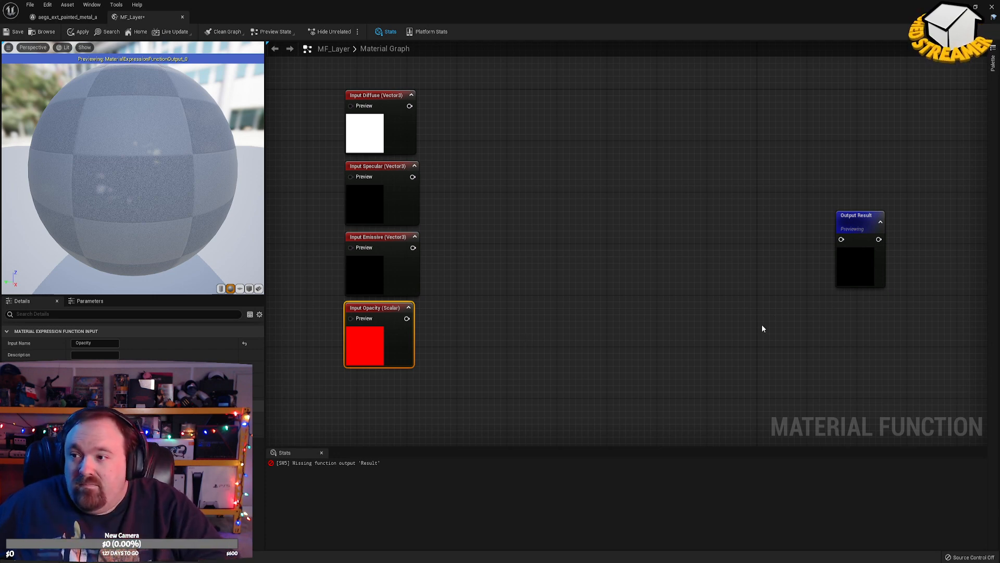
Copy the Opacity input, place the copy directly below it, and name it Shininess.
key("ctrl+c")
key("ctrl+v")
left_click_drag(406, 417, 376, 405)
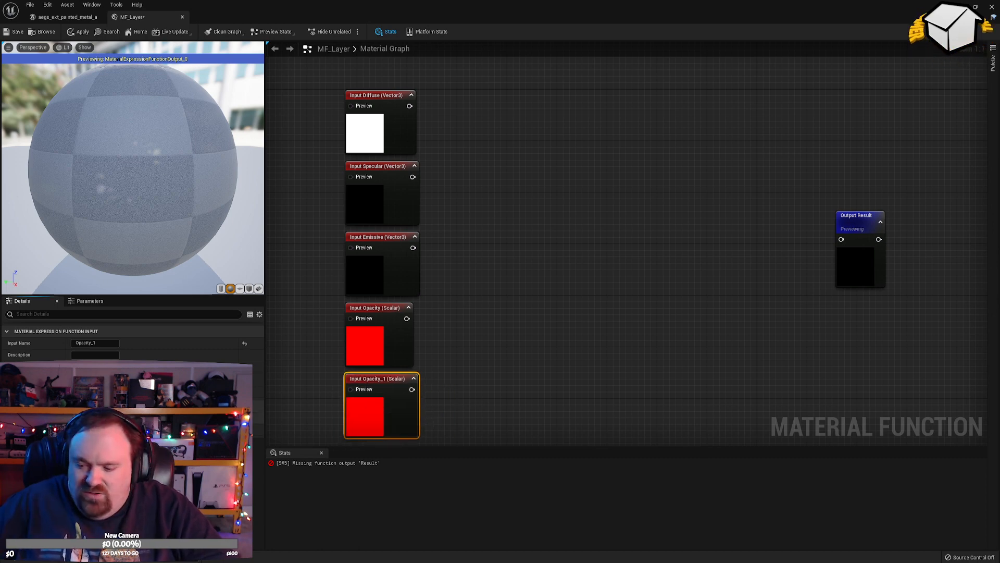
left_click(95, 342)
type("Shininess")
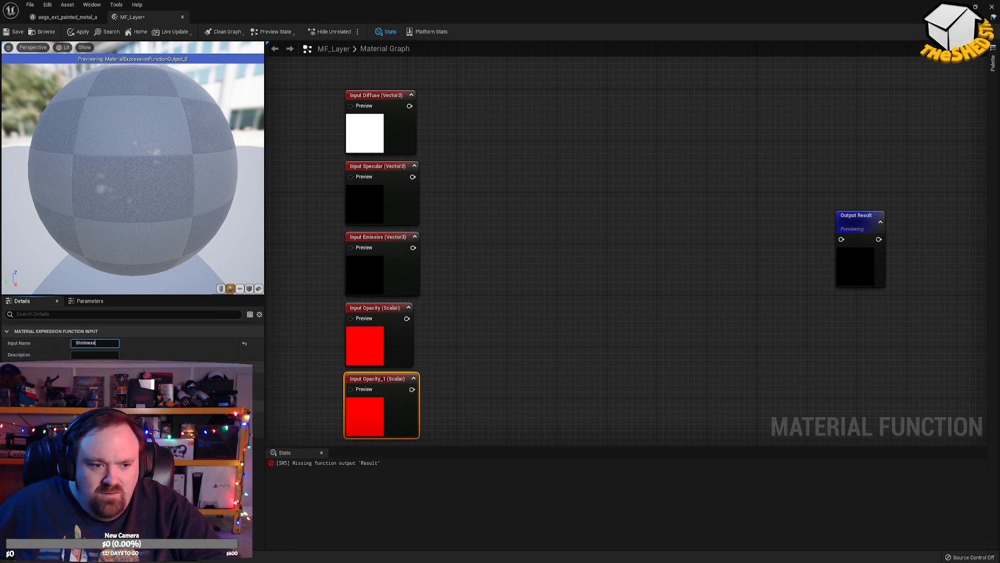
key("Return")
left_click(376, 345)
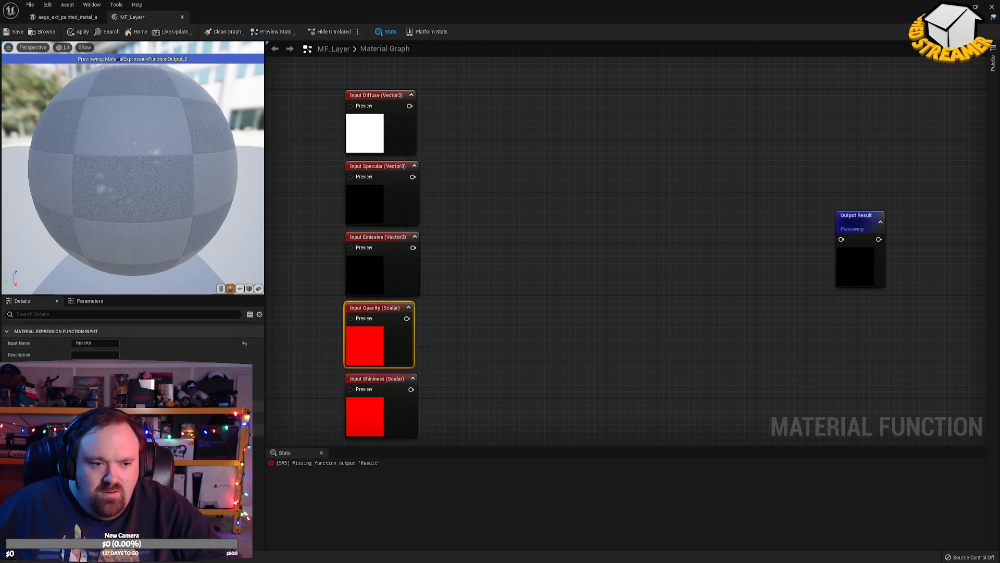
left_click(378, 410)
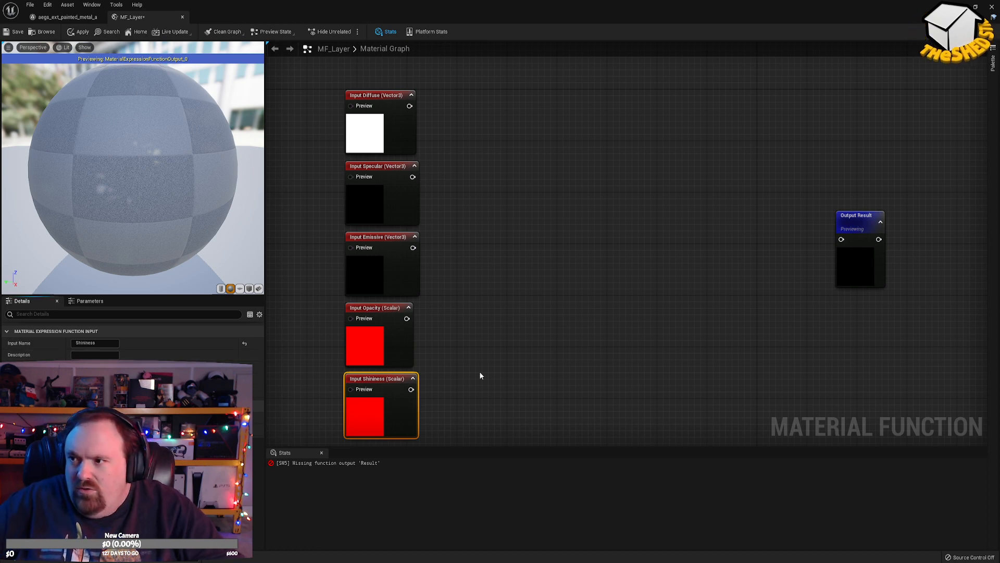
left_click(650, 397)
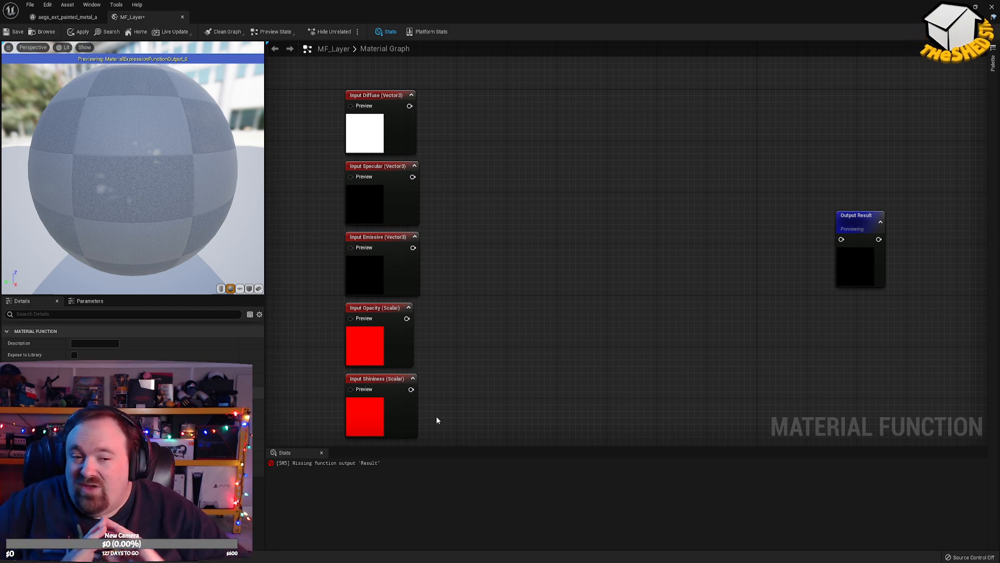
left_click(358, 414)
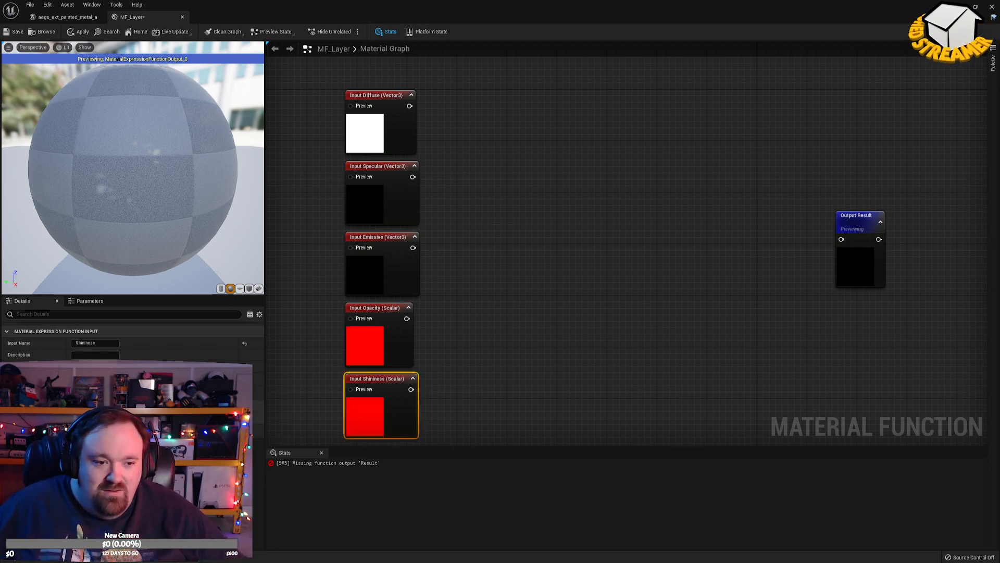
Feed the Shininess output into a new Divide node with Const B set to 255, aligned beside the input.
right_click_drag(547, 369, 592, 313)
left_click_drag(458, 336, 493, 339)
type("/")
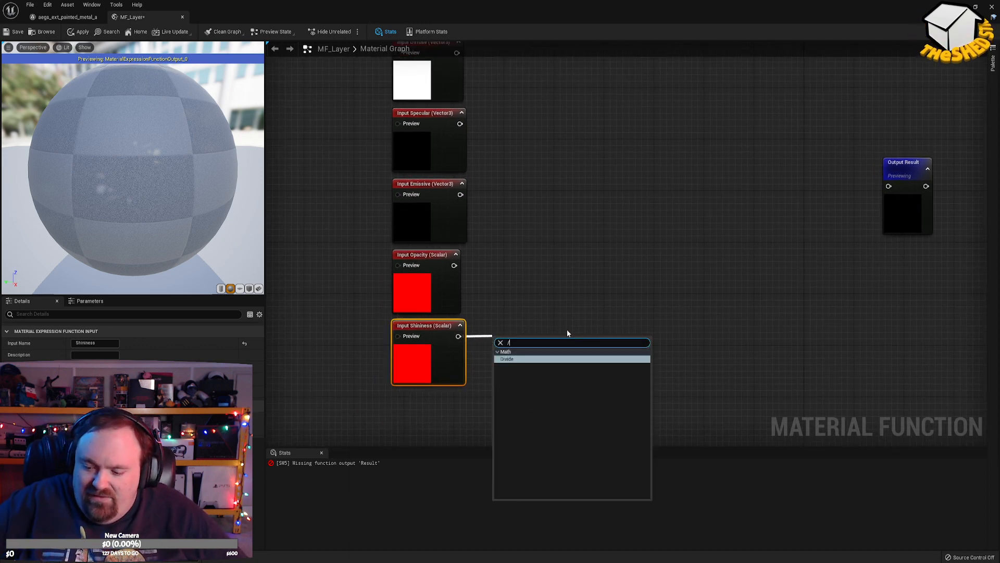
key("Return")
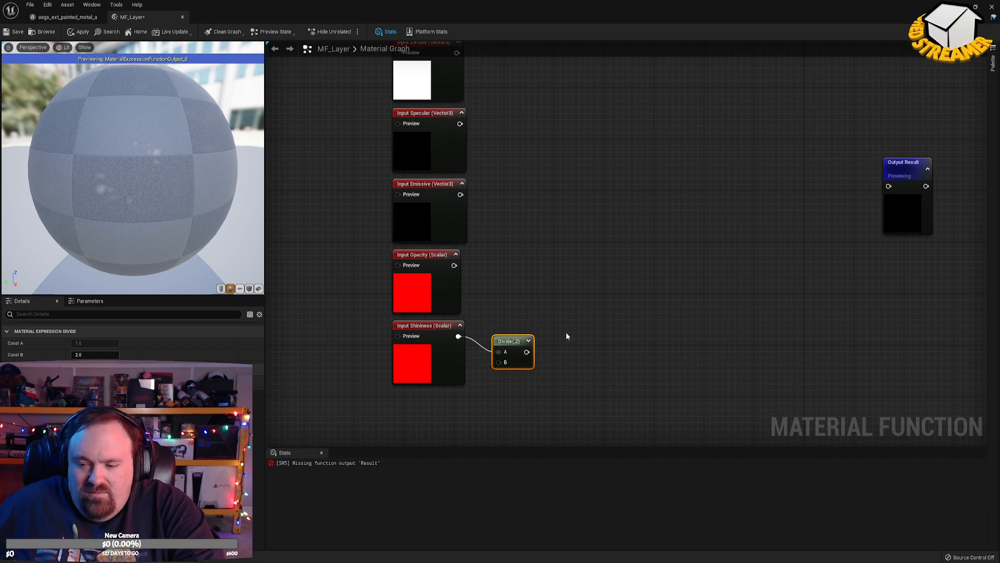
left_click(96, 355)
type("255")
key("Return")
left_click_drag(516, 347, 502, 332)
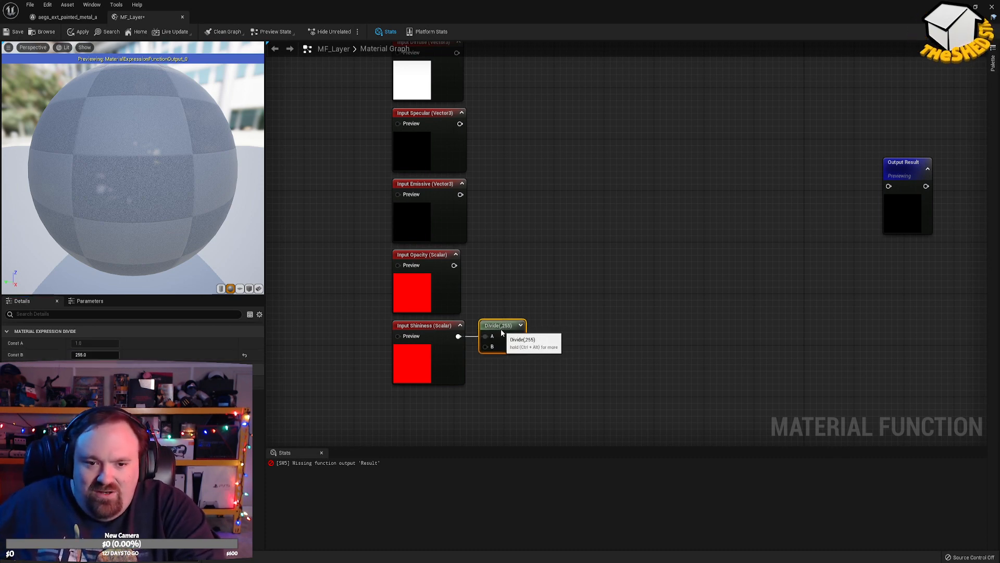
Add a copy of the Shininess input below it, leaving a gap, and name it TexSlot1.
left_click(554, 320)
right_click_drag(590, 319, 625, 156)
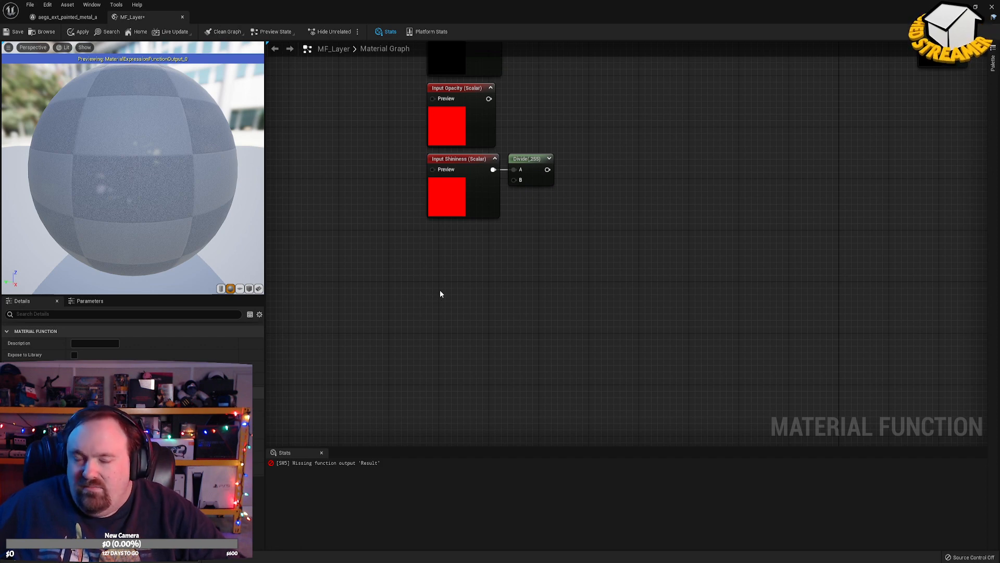
left_click(464, 203)
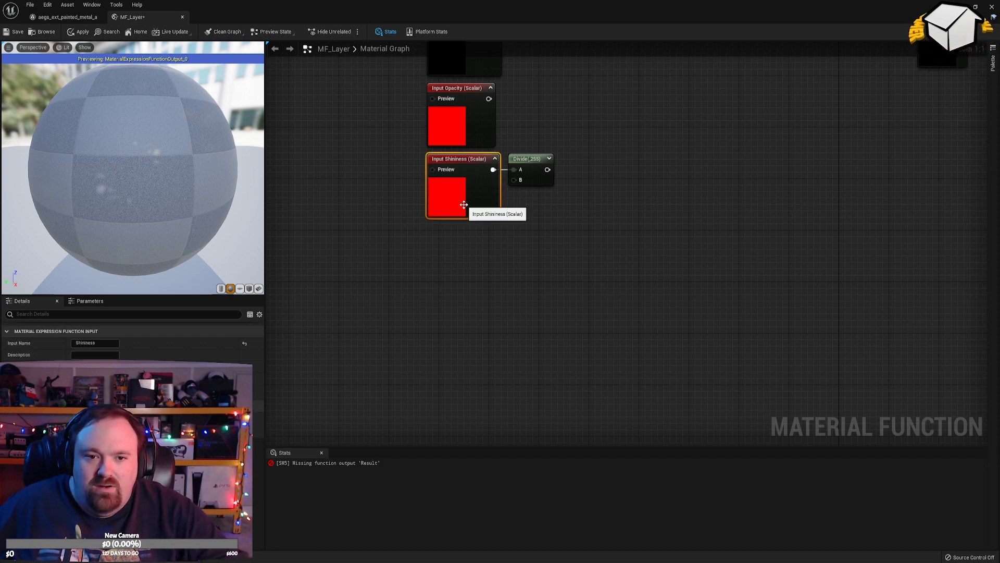
key("ctrl+v")
left_click_drag(490, 322, 471, 315)
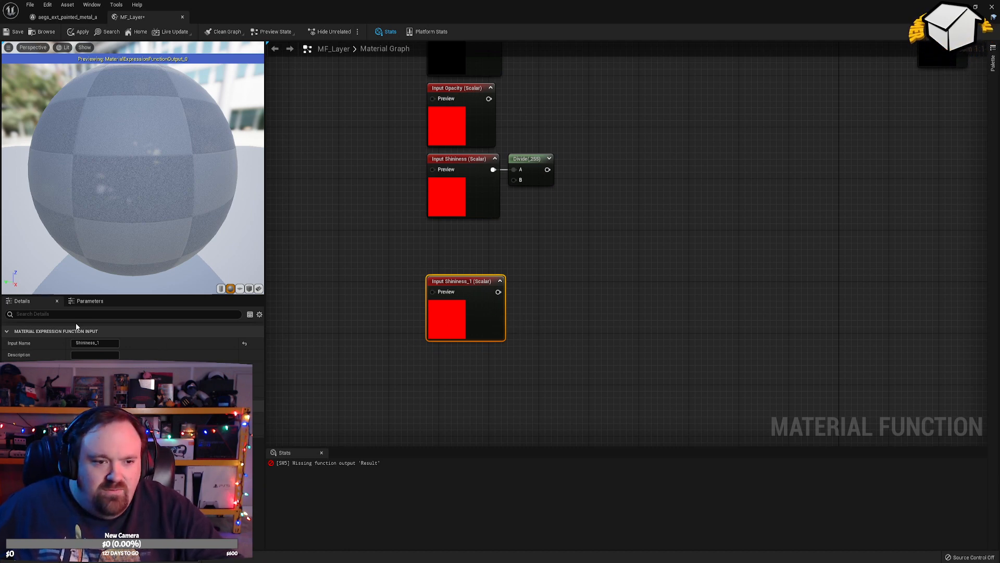
left_click(94, 343)
type("TexSlot1")
key("Return")
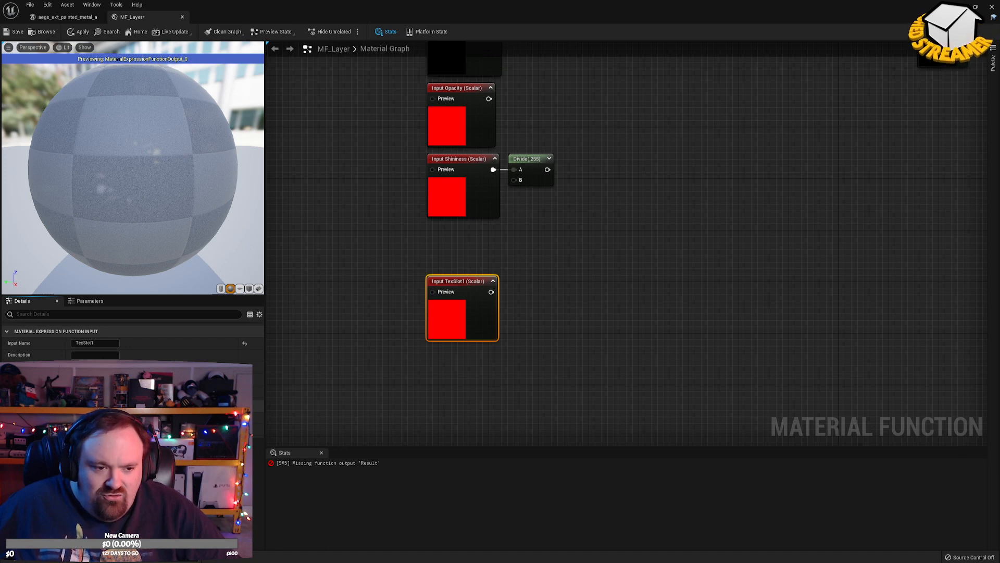
Change the TexSlot1 input to the Texture2D type and move it closer to the Shininess input.
left_click(99, 416)
left_click_drag(473, 320, 472, 301)
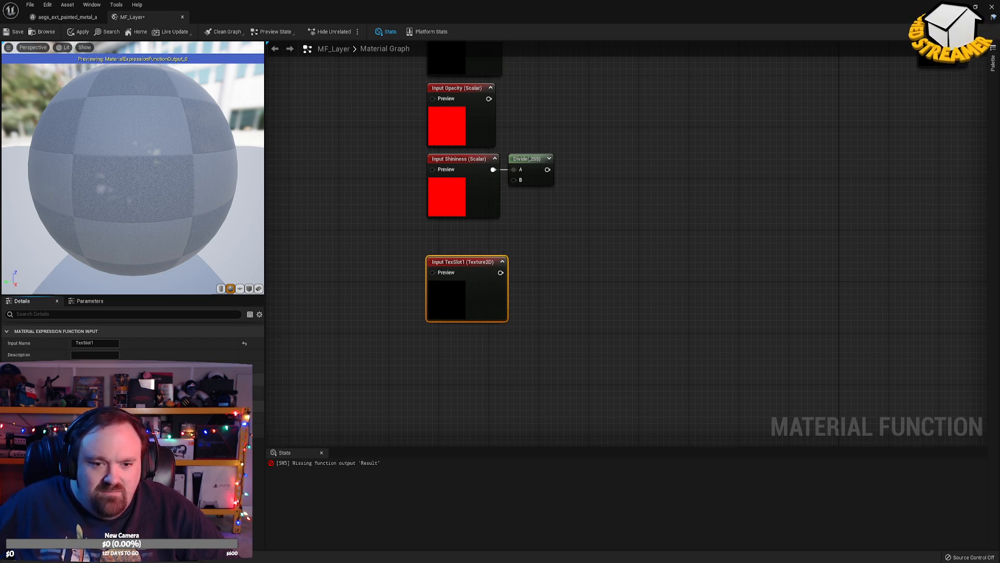
right_click_drag(481, 348, 501, 402)
left_click_drag(485, 366, 486, 350)
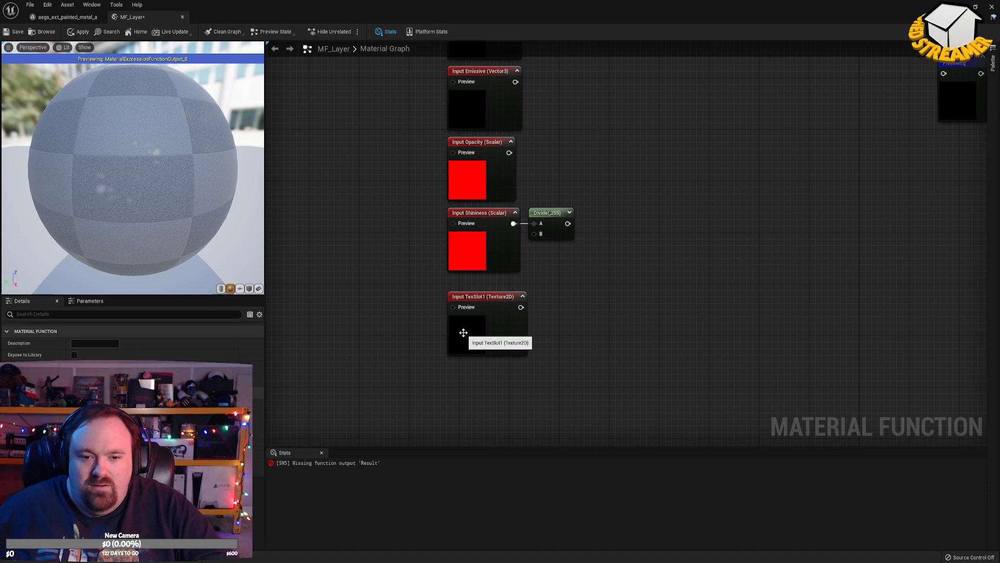
Add a copy of the TexSlot1 texture input below it and name it TexSlot2.
key("ctrl+v")
left_click_drag(503, 419, 482, 409)
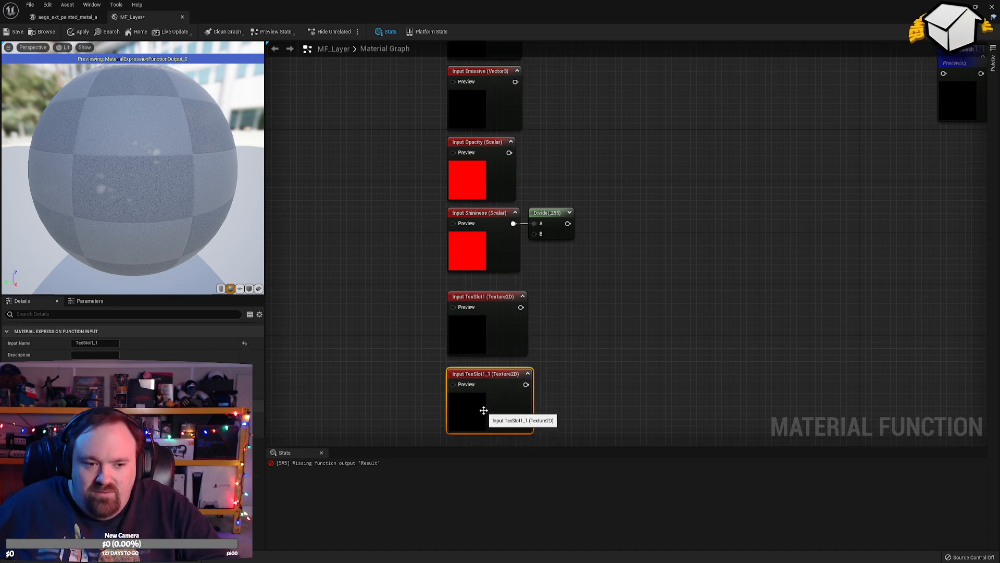
left_click(96, 343)
key("BackSpace")
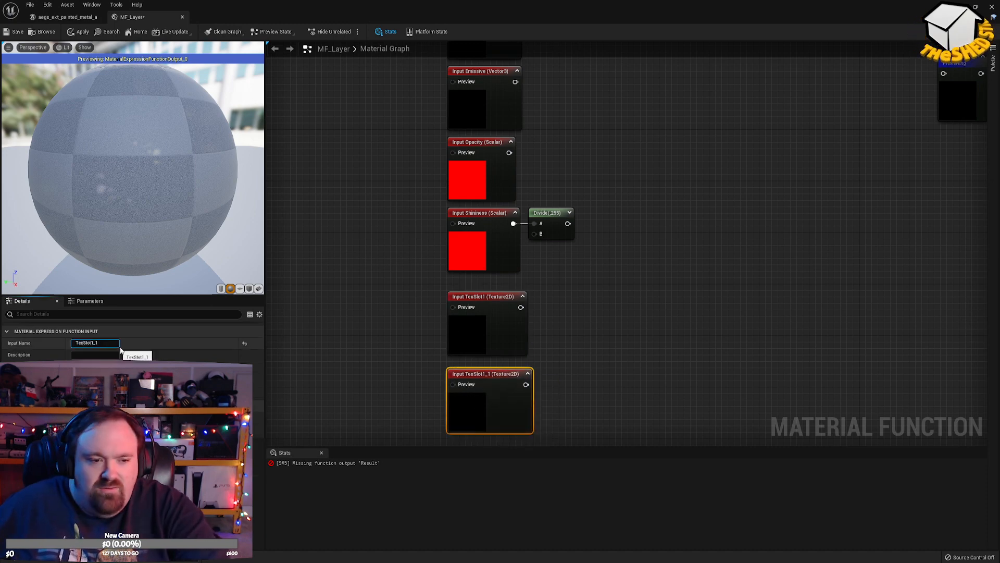
key("BackSpace")
key("BackSpace")
type("2")
key("Return")
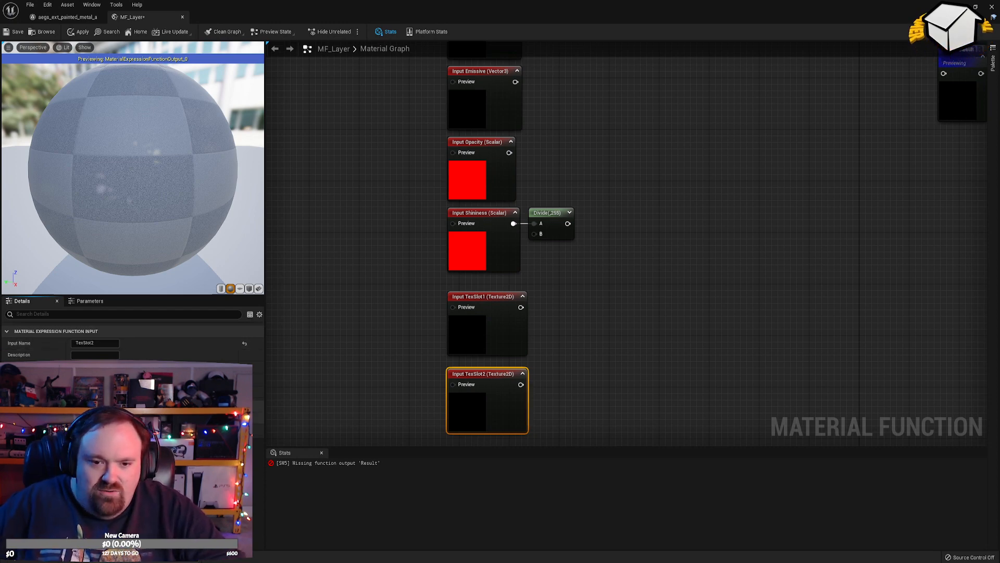
Duplicate the TexSlot2 texture input, place the copy below it, and name it TexSlot7.
right_click_drag(623, 383, 646, 270)
key("ctrl+w")
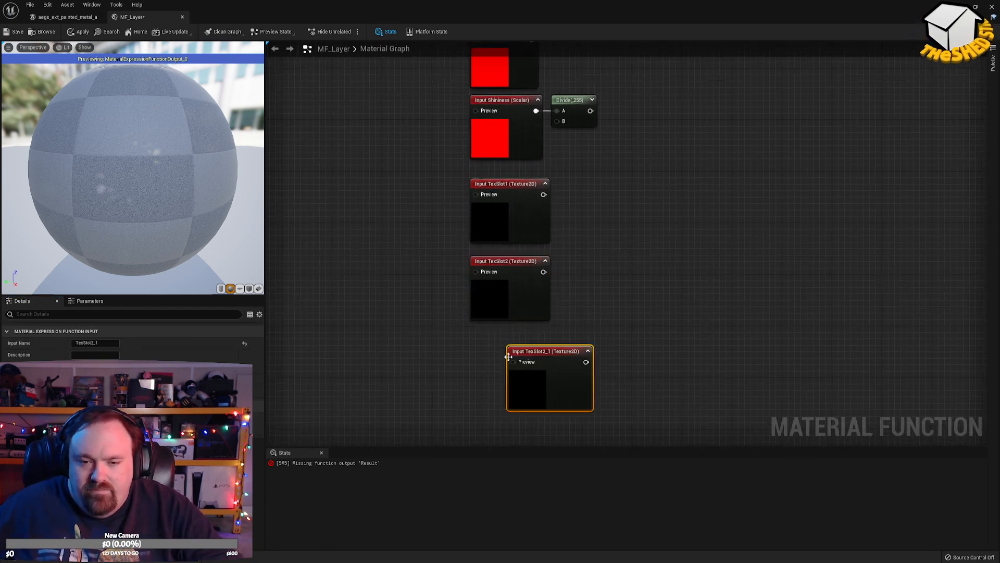
left_click_drag(531, 391, 503, 379)
left_click(100, 344)
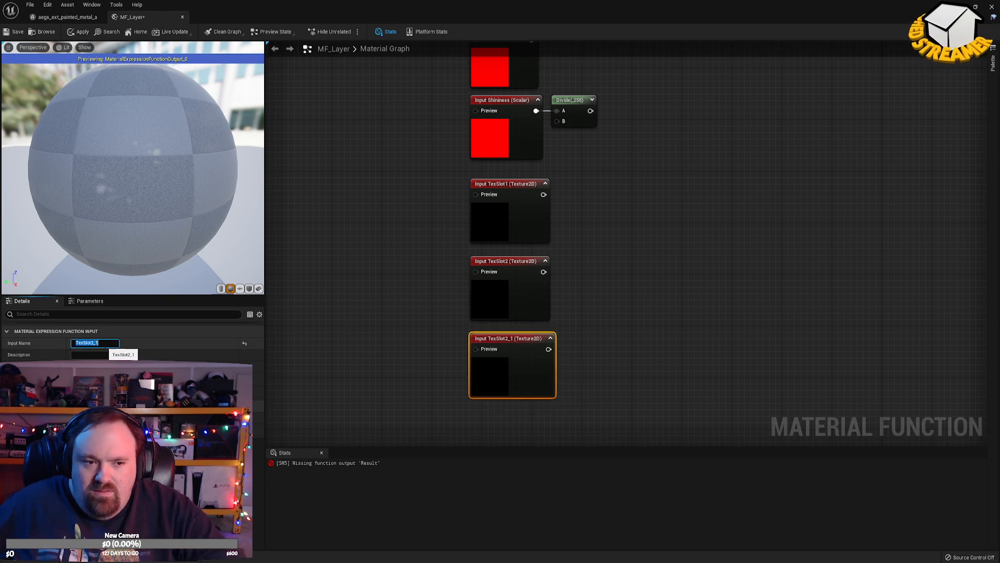
left_click(105, 343)
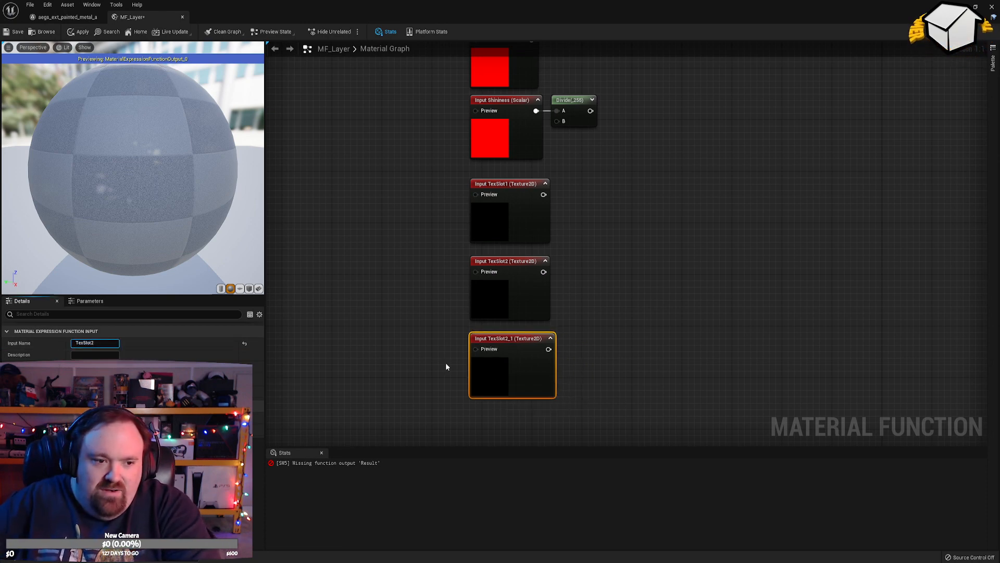
key("BackSpace")
type("7")
key("Return")
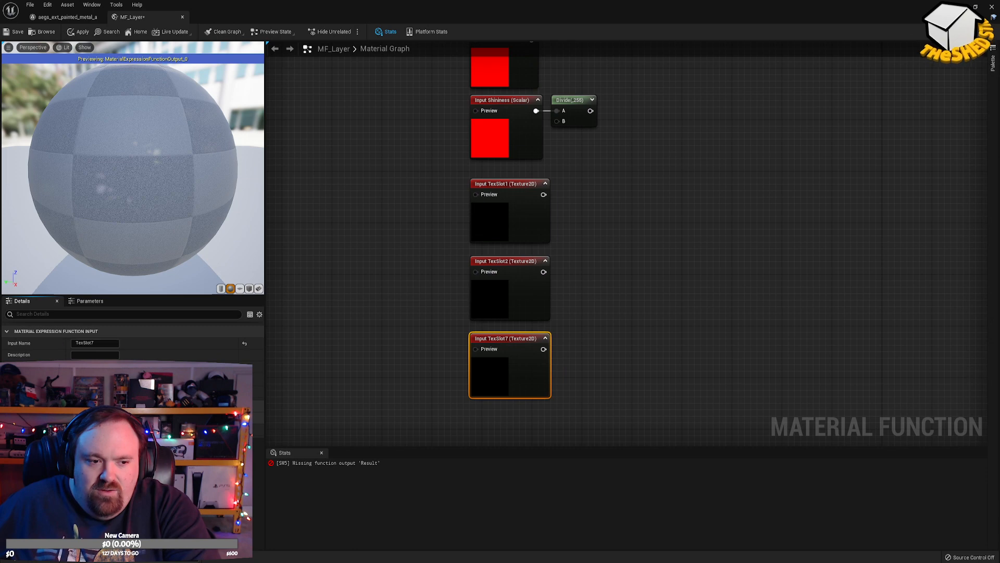
Duplicate the TexSlot7 texture input, place the copy directly below it, and name it TexSlot8.
right_click_drag(634, 375, 663, 277)
key("ctrl+d")
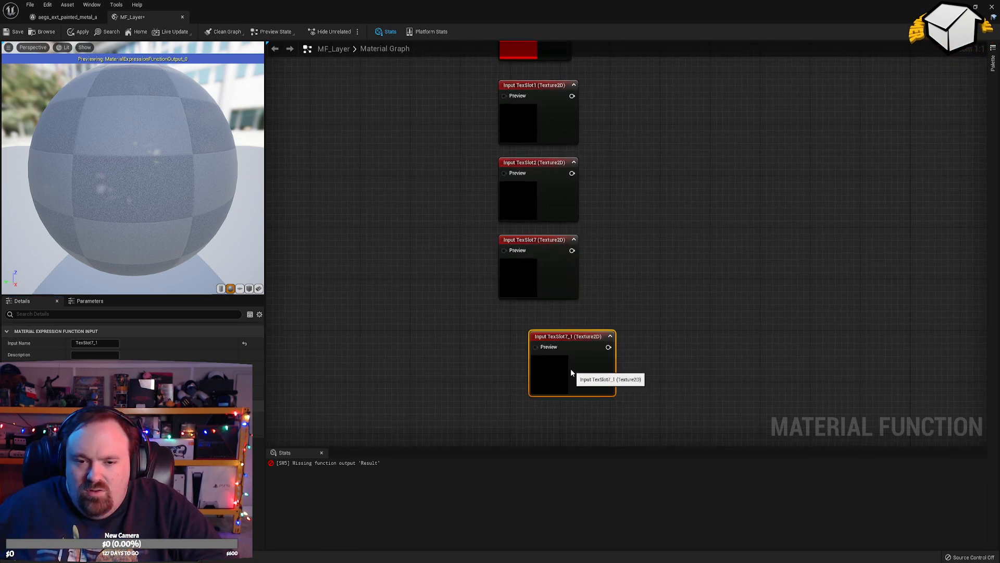
left_click_drag(572, 368, 540, 349)
left_click(96, 343)
left_click(104, 343)
key("BackSpace")
key("BackSpace")
key("BackSpace")
type("8")
key("Return")
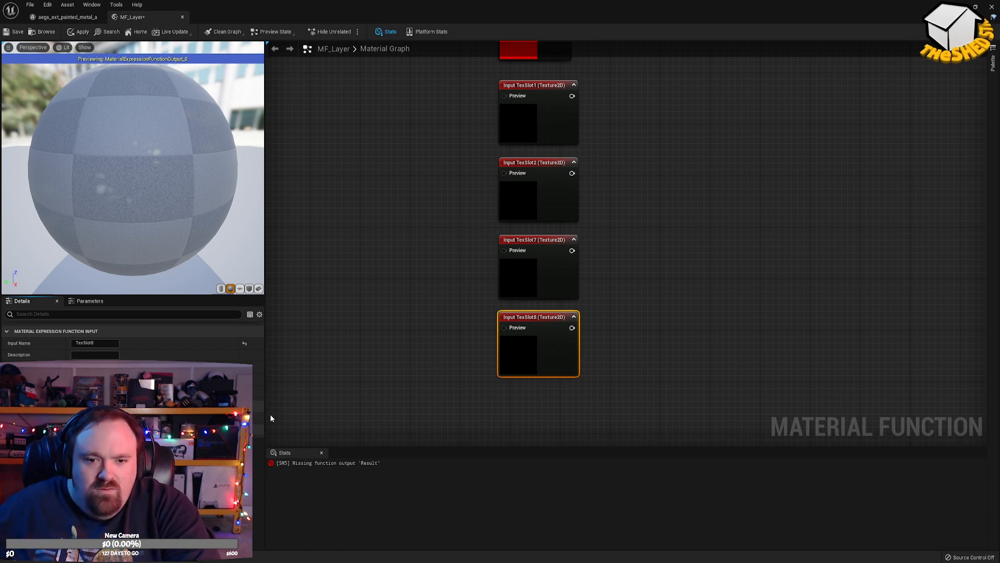
Save the MF_Layer material function with its four texture slot inputs.
left_click(658, 278)
right_click_drag(674, 263, 599, 301)
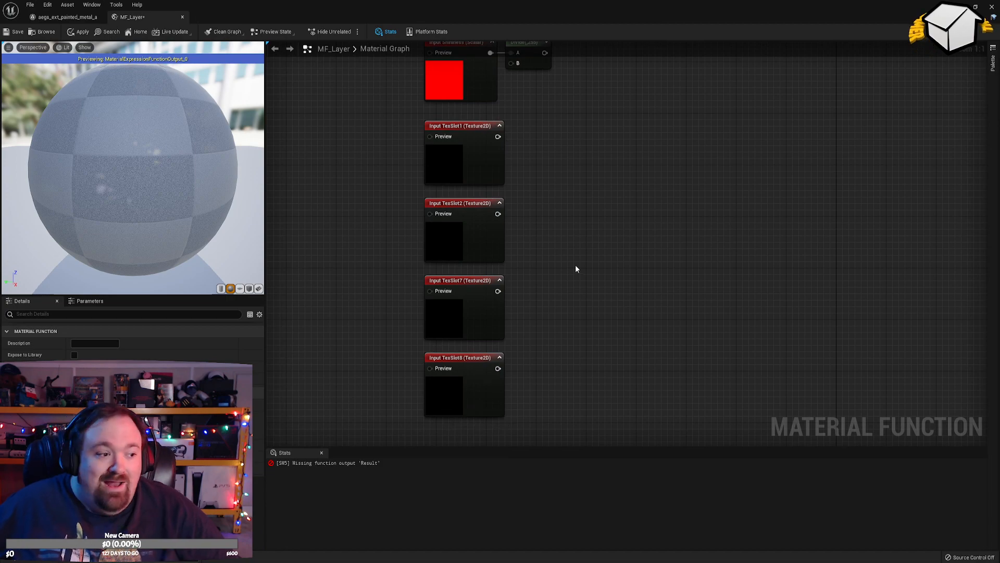
right_click_drag(575, 264, 564, 344)
scroll(525, 411, "down", 5)
left_click(16, 31)
Check the details and layer properties of the aegs_ext_painted_metal_a_white material instance.
left_click(54, 17)
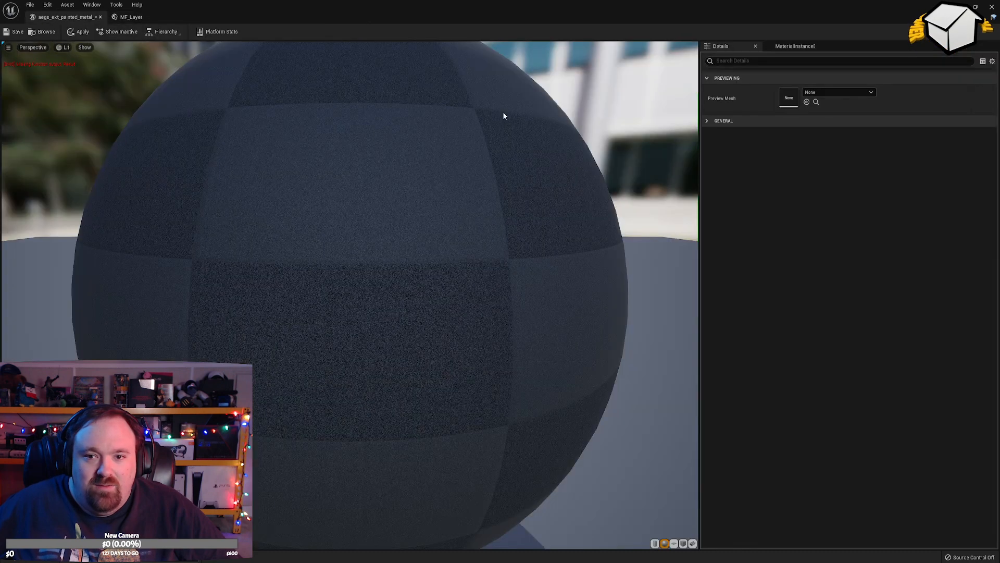
left_click(795, 45)
left_click(723, 47)
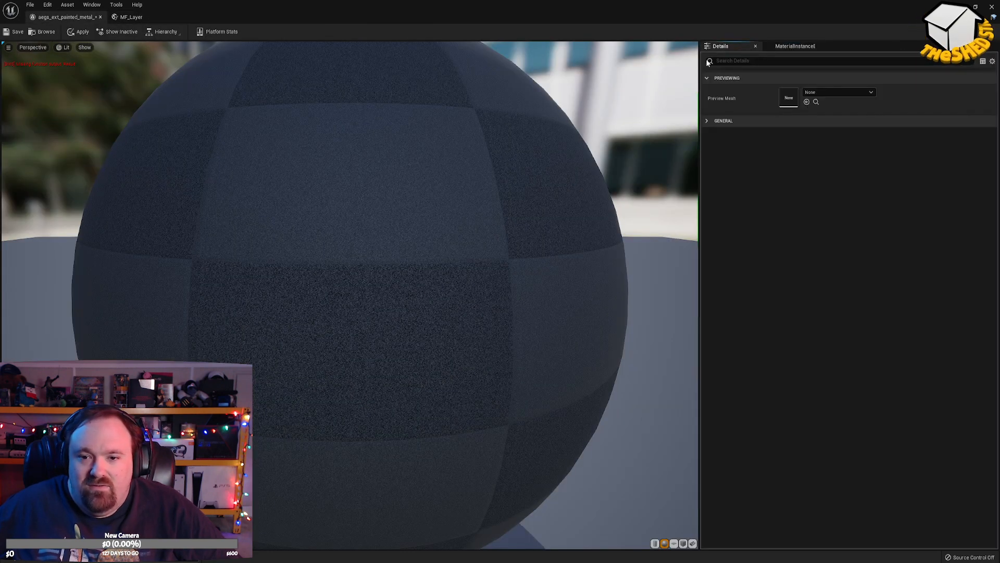
In MF_Layer, add a MakeMaterialAttributes node feeding the Output Result node and place it just before that output.
left_click(139, 19)
mouse_move(627, 149)
right_mouse_down()
mouse_move(558, 180)
mouse_move(612, 150)
right_mouse_up()
scroll(595, 156, "up", 3)
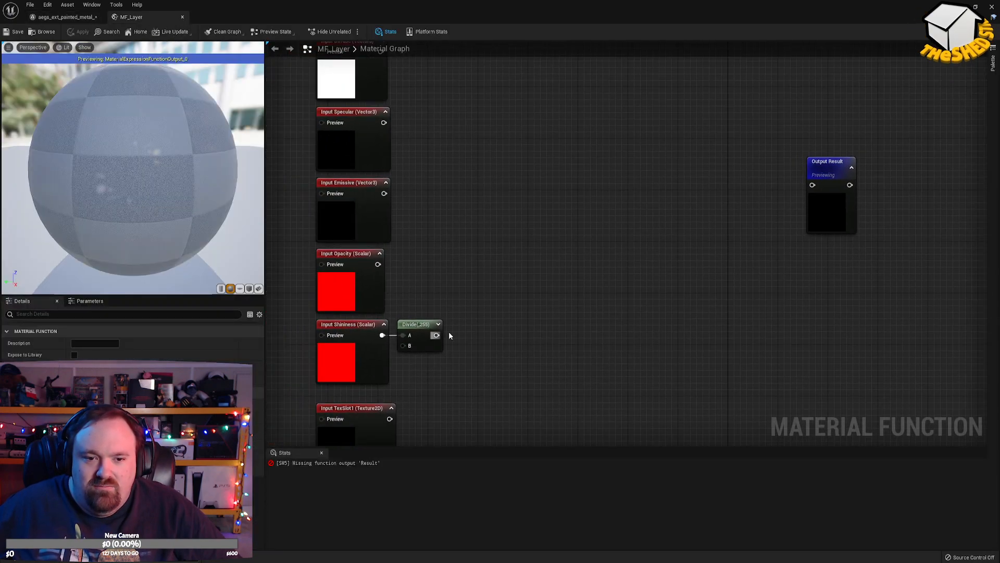
left_click_drag(813, 184, 719, 190)
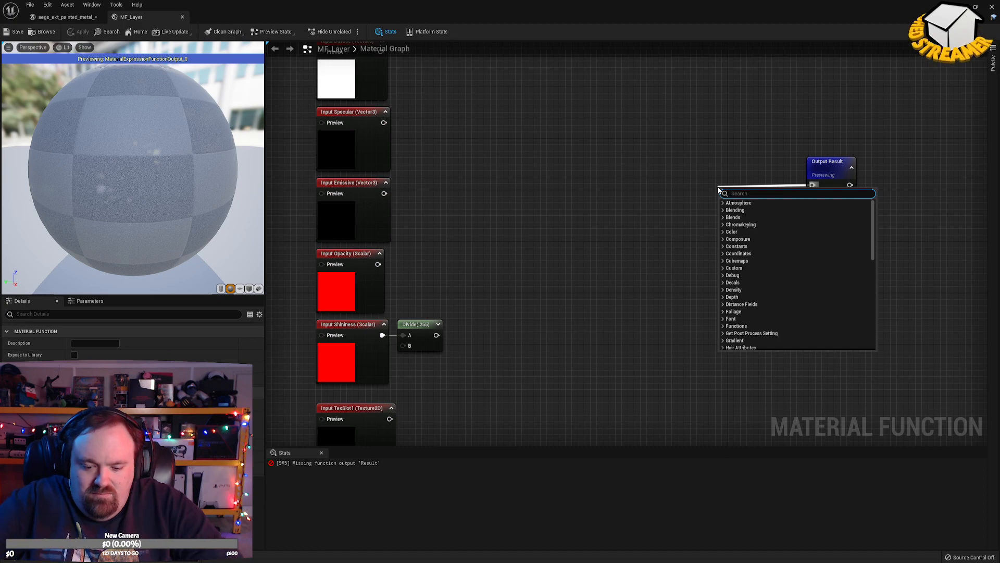
type("make")
left_click(751, 232)
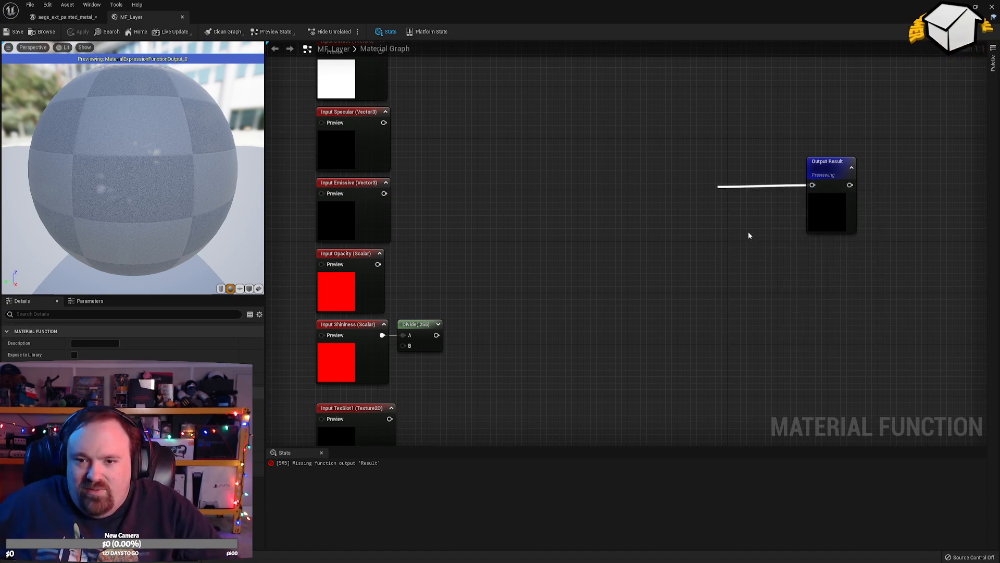
mouse_move(767, 177)
left_mouse_down()
mouse_move(769, 160)
mouse_move(764, 172)
left_mouse_up()
Connect Diffuse to BaseColor, Specular to Specular, Emissive to EmissiveColor, and Opacity to Opacity on the MakeMaterialAttributes node.
right_click_drag(576, 190, 649, 247)
left_click_drag(452, 108, 800, 237)
left_click_drag(456, 179, 801, 259)
left_click_drag(457, 250, 801, 290)
left_click_drag(450, 321, 807, 303)
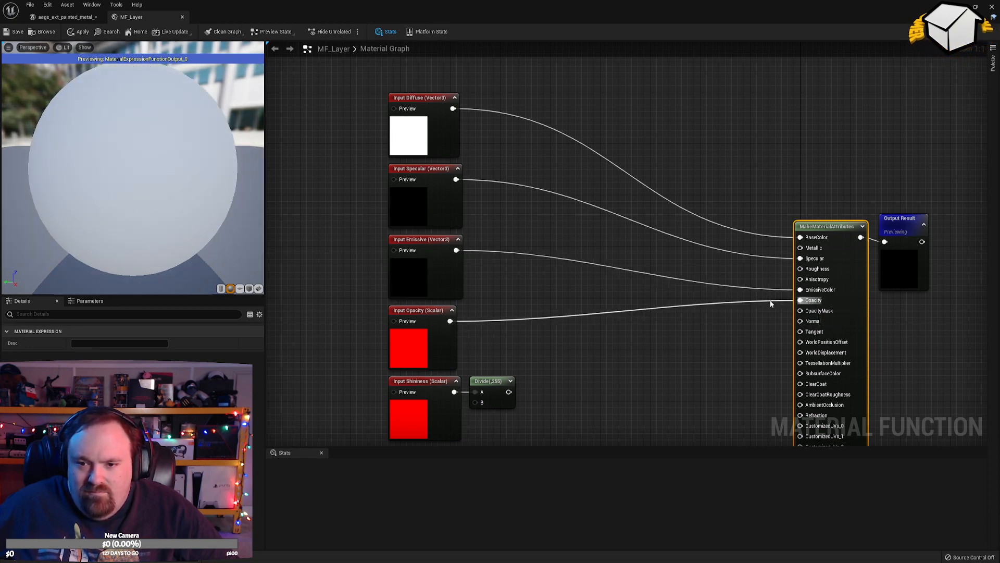
Connect the Shininess Divide result to Roughness through a 1-x node placed next to the MakeMaterialAttributes node.
left_click_drag(509, 392, 801, 269)
left_click_drag(509, 392, 801, 269)
type("1-")
key("Return")
left_click_drag(683, 364, 742, 268)
Apply the new node connections to the MF_Layer material function.
scroll(753, 291, "down", 4)
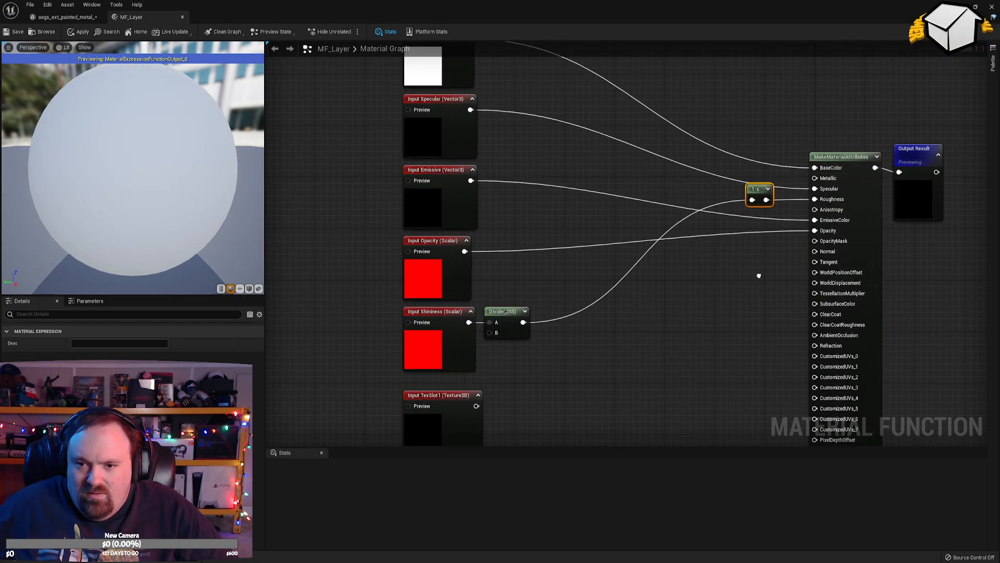
right_click_drag(747, 202, 731, 268)
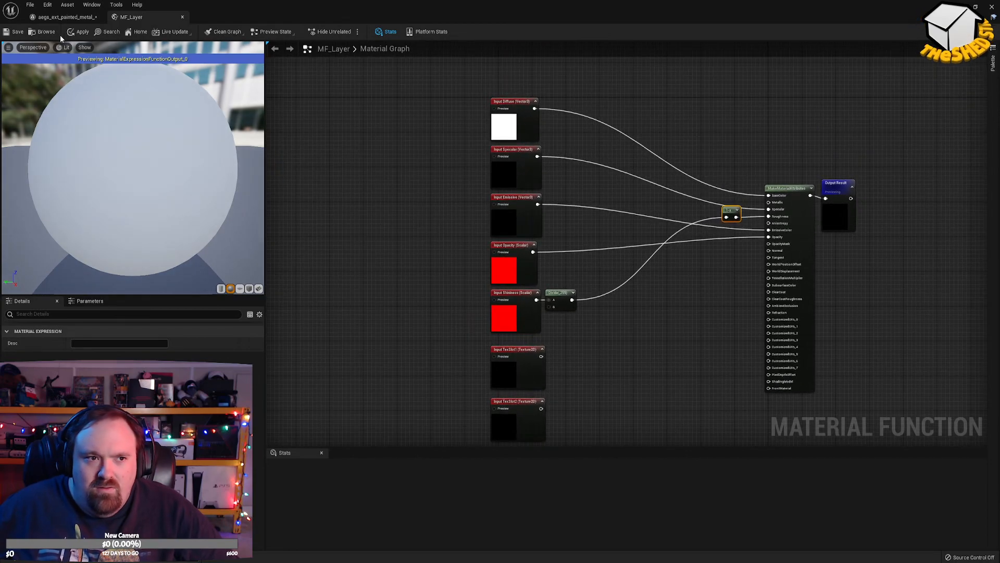
left_click(79, 32)
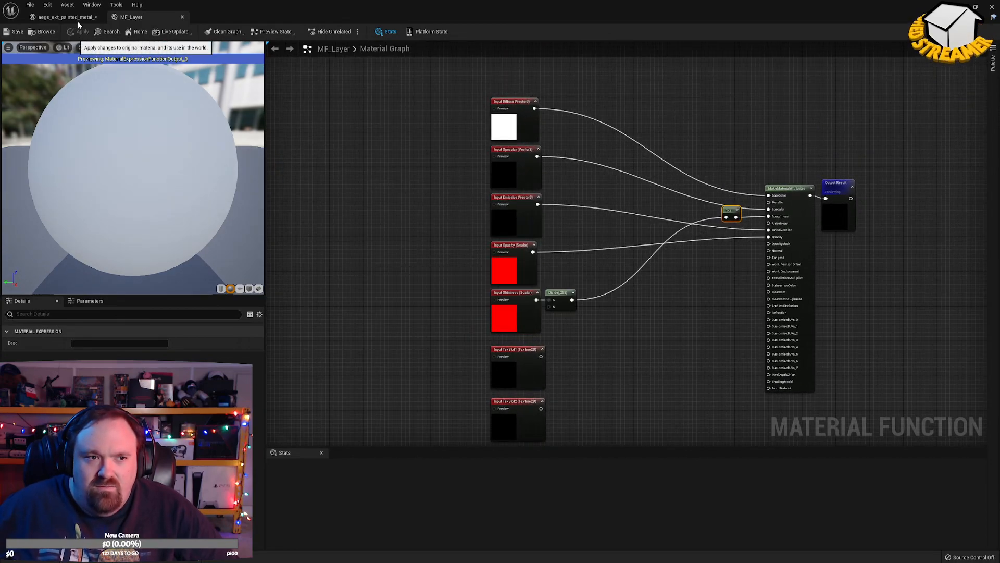
In the aegs_ext_painted_metal_a_white instance, close the unrecognized layer properties view and apply the instance's changes.
left_click(70, 17)
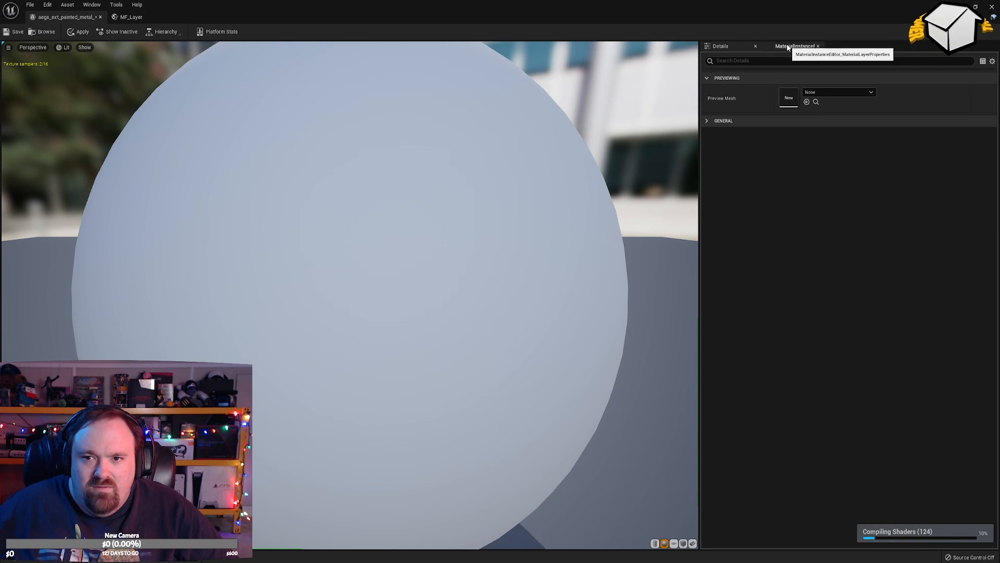
left_click(788, 46)
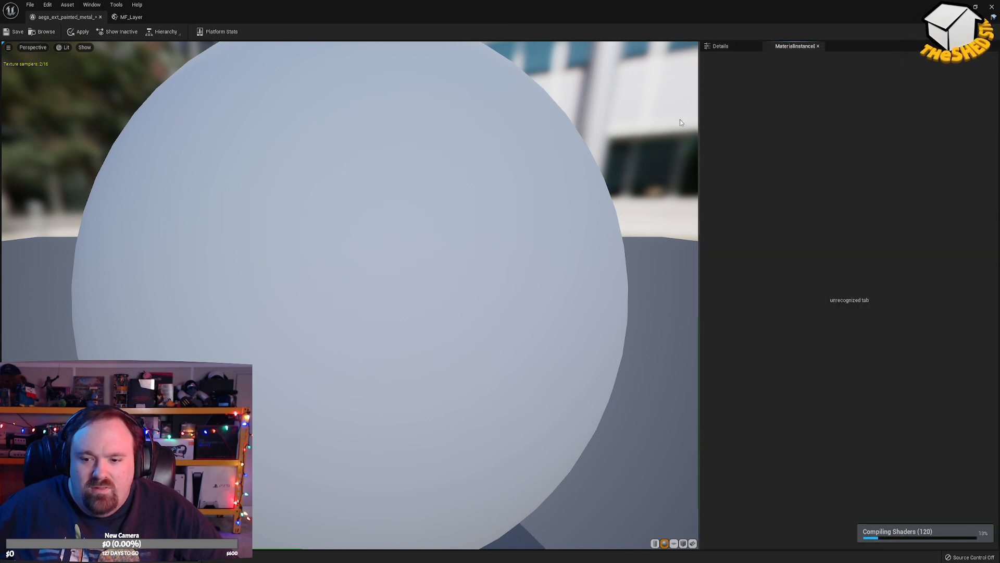
left_click(724, 50)
left_click(818, 46)
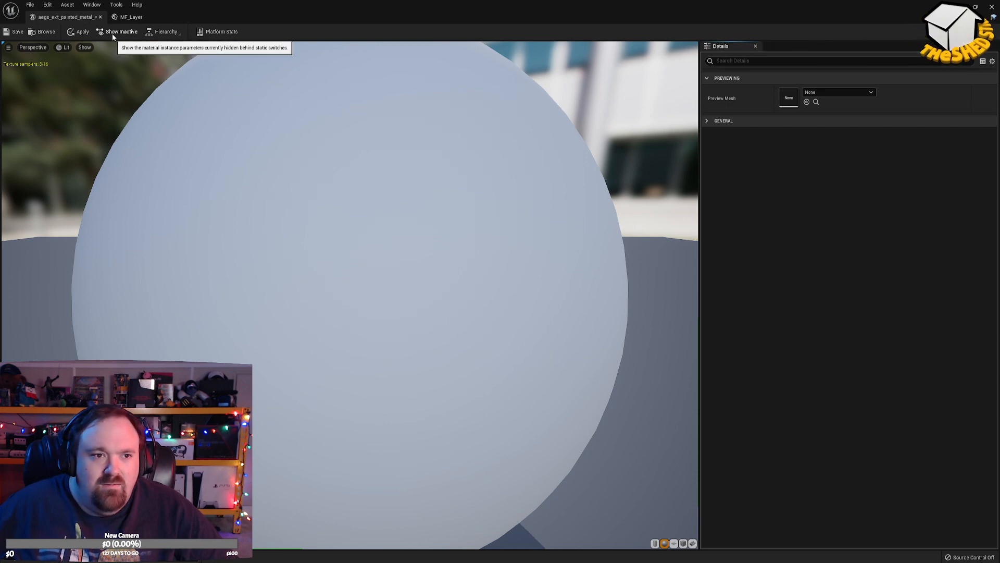
left_click(78, 33)
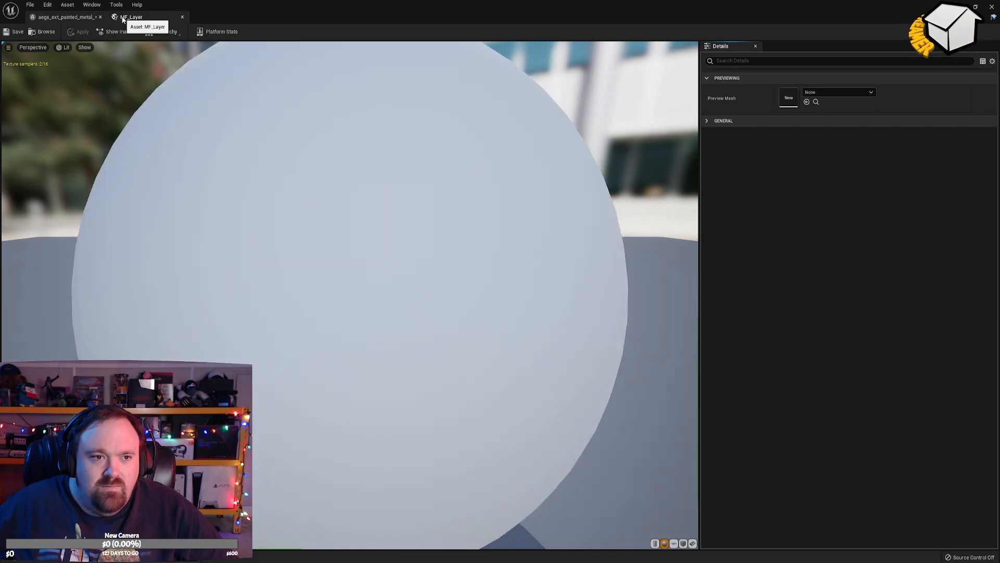
left_click(129, 17)
left_click(61, 18)
left_click(90, 5)
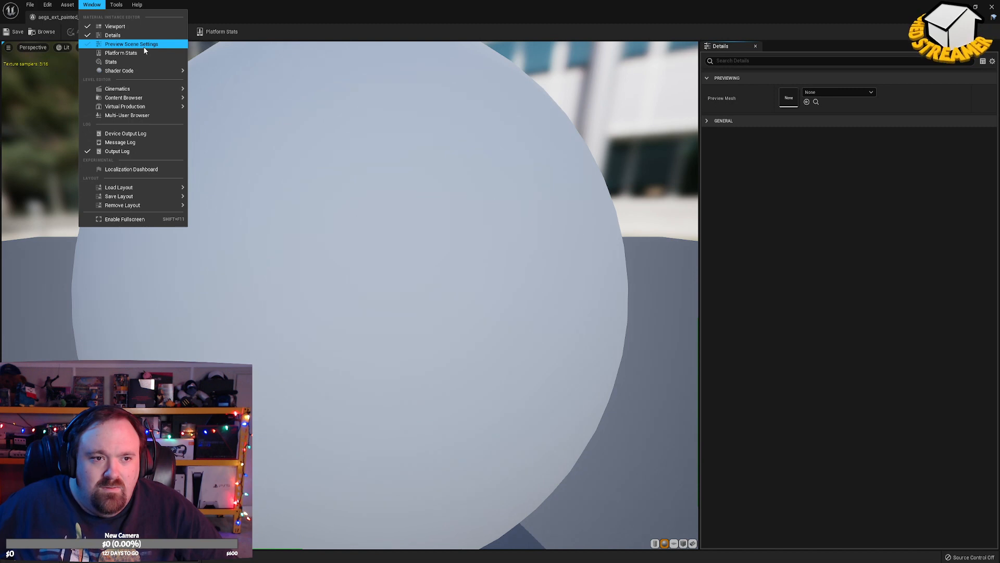
mouse_move(139, 71)
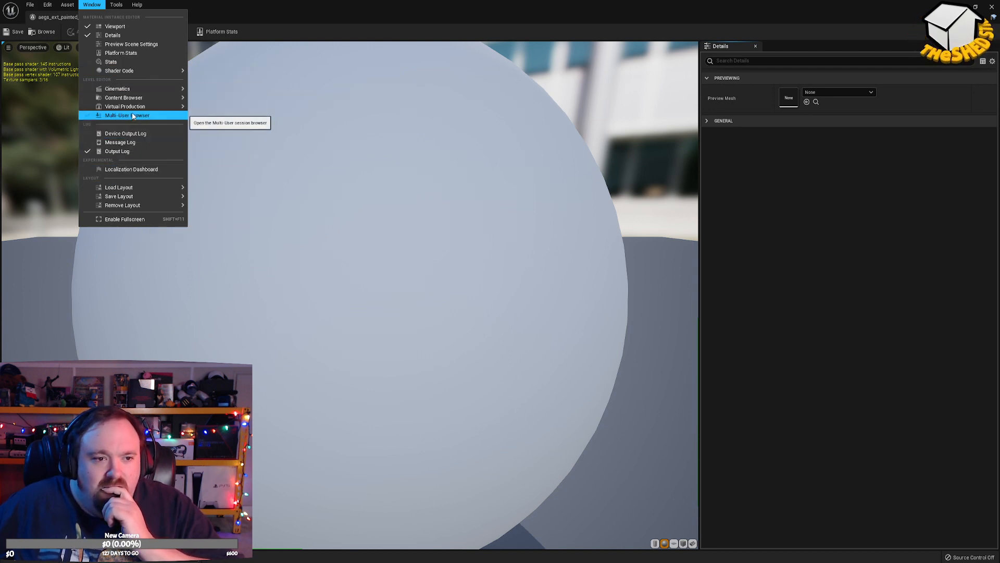
mouse_move(132, 107)
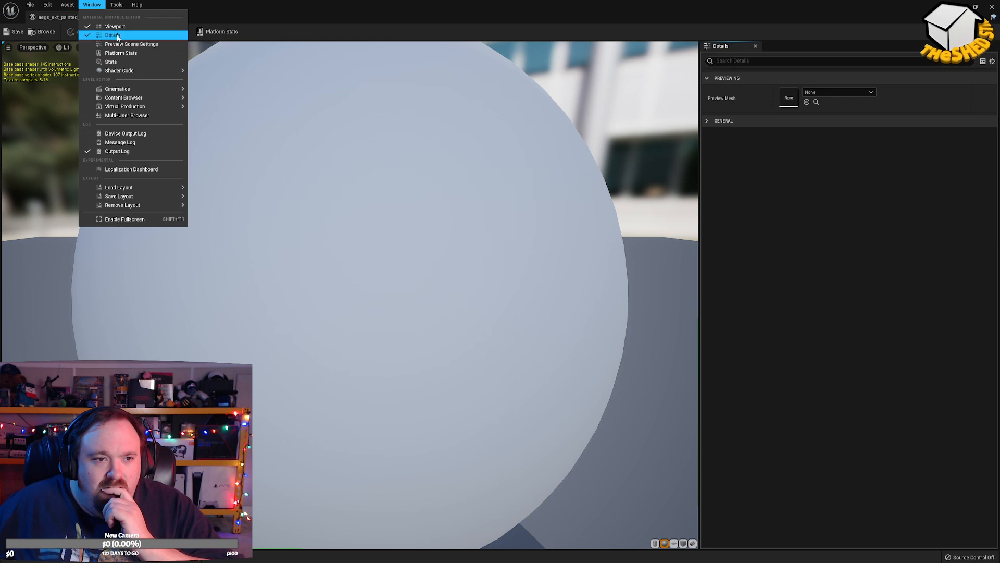
mouse_move(116, 5)
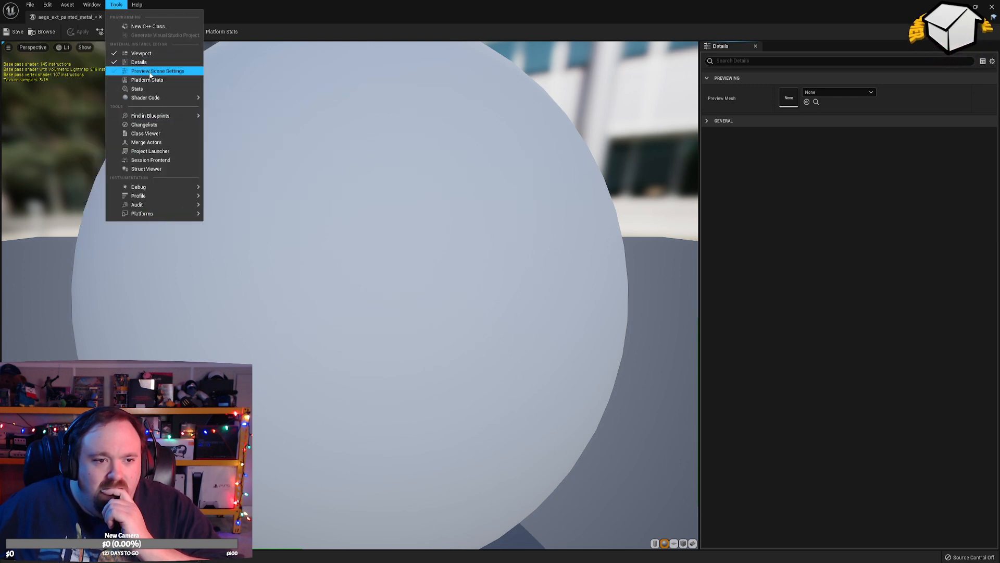
left_click(423, 14)
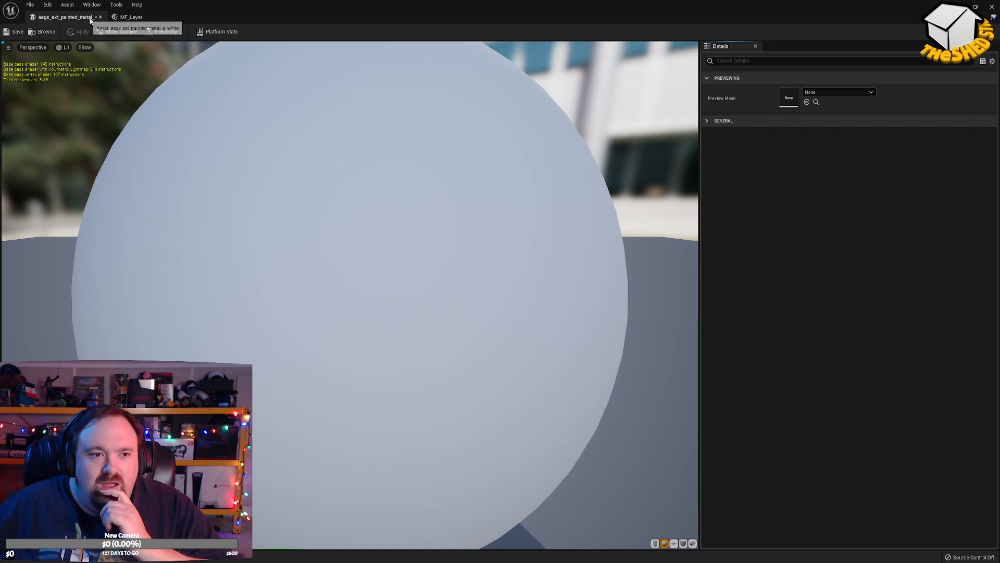
Close and reopen the aegs_ext_painted_metal_a_white material instance, and maximize its editor window.
left_click(100, 17)
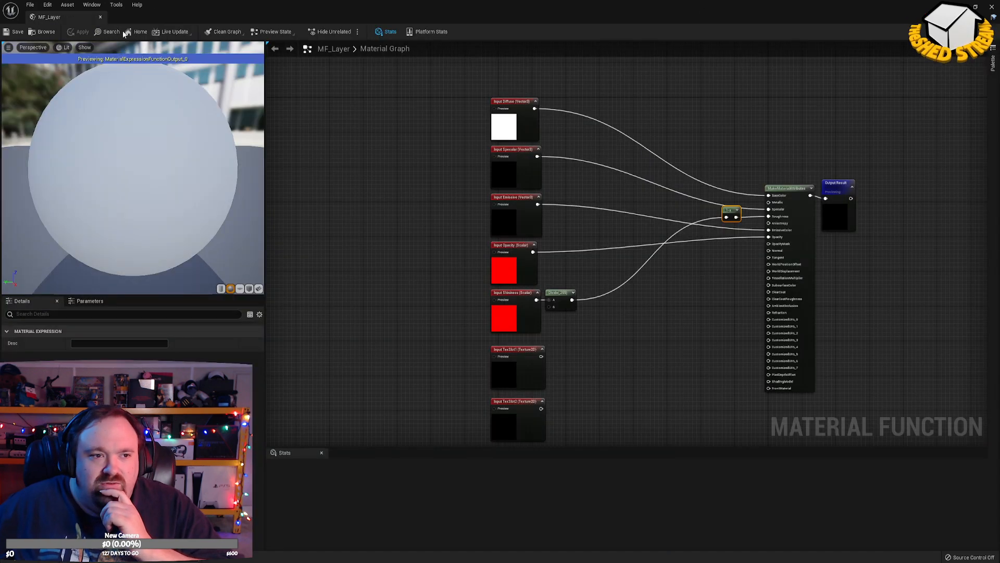
double_click(854, 6)
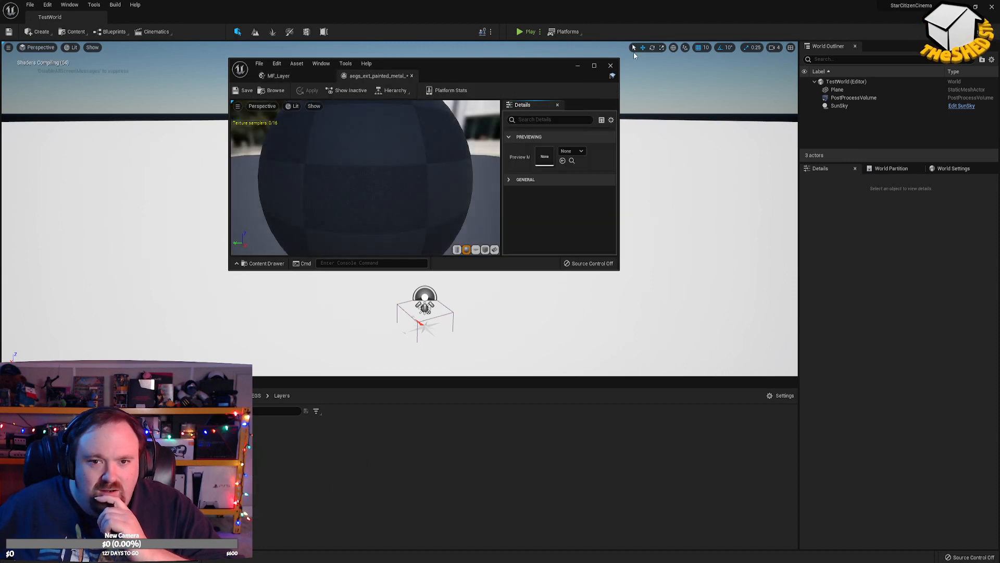
left_click(595, 66)
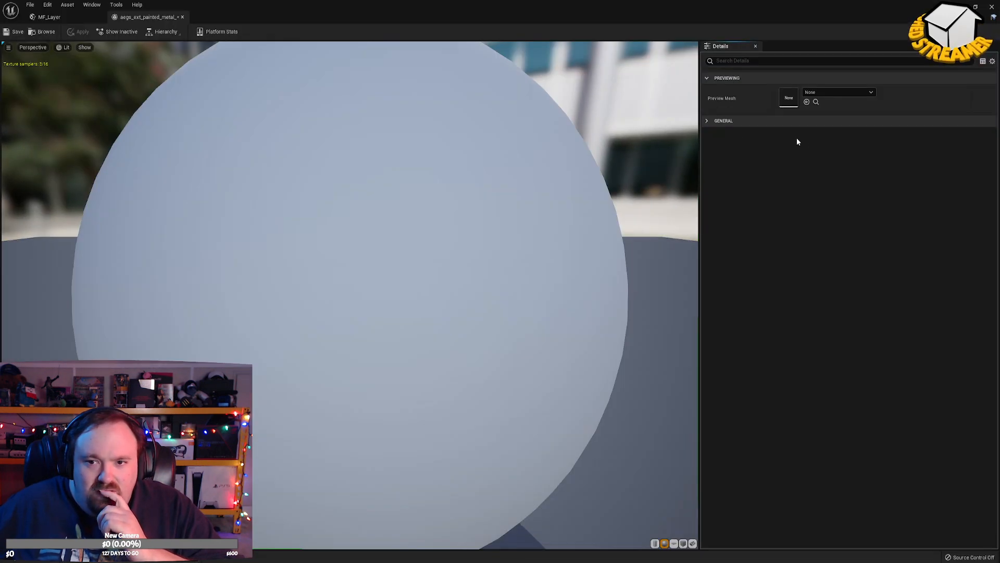
Examine the material instance's General settings, preview and parent in the hierarchy, and postpone the pending autosave.
left_click(707, 121)
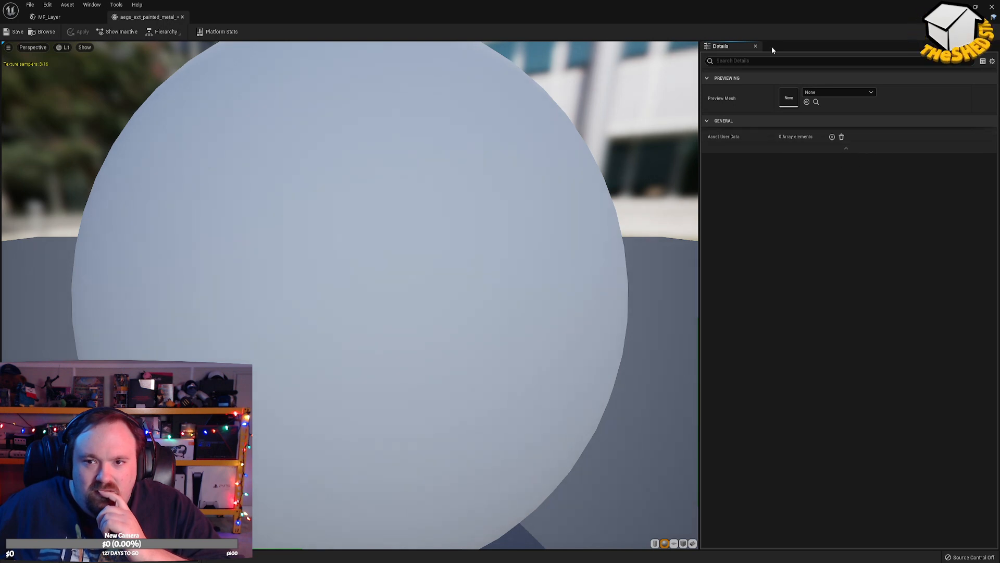
right_click(734, 47)
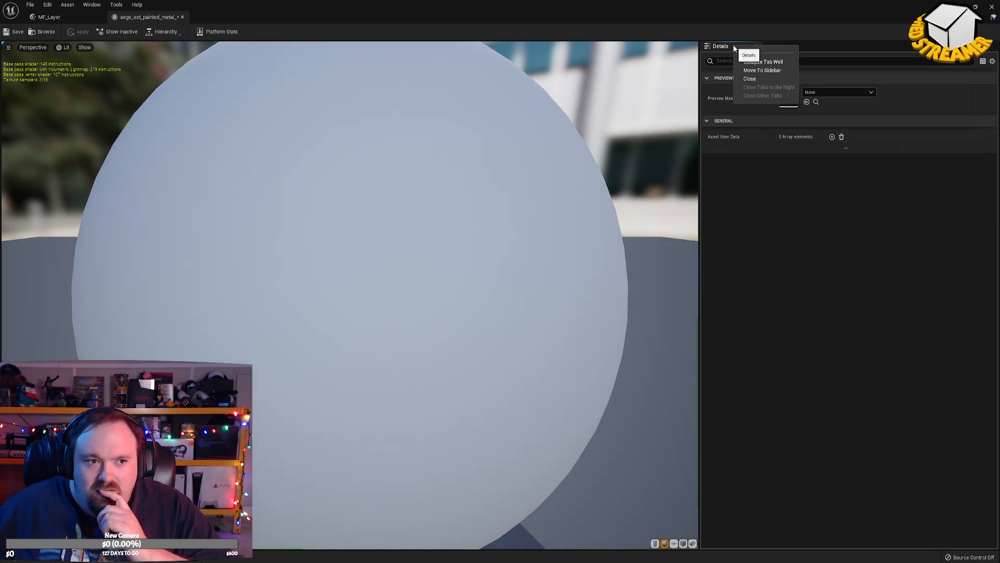
left_click(758, 205)
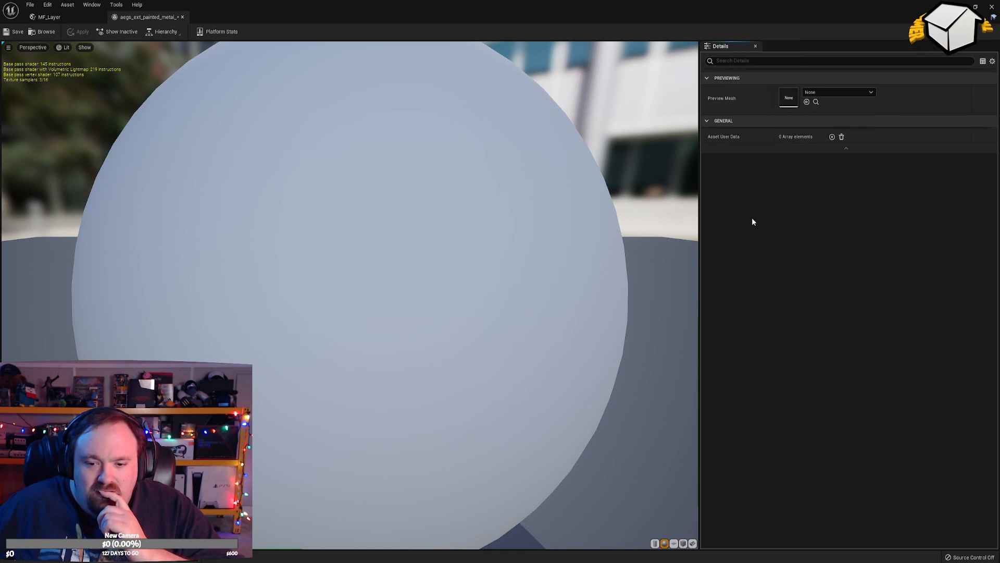
left_click_drag(492, 382, 399, 355)
left_click(155, 34)
left_click(171, 56)
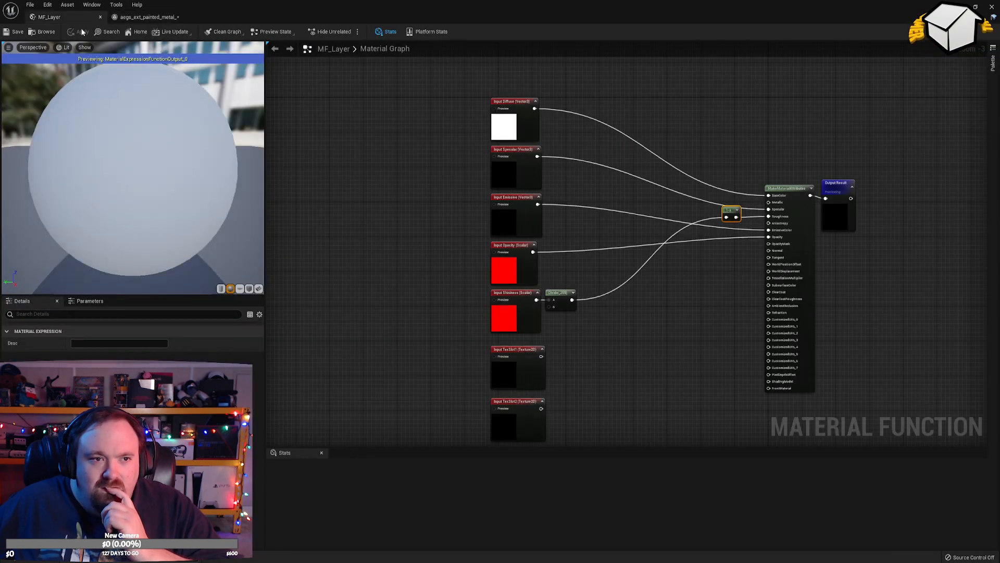
left_click(148, 16)
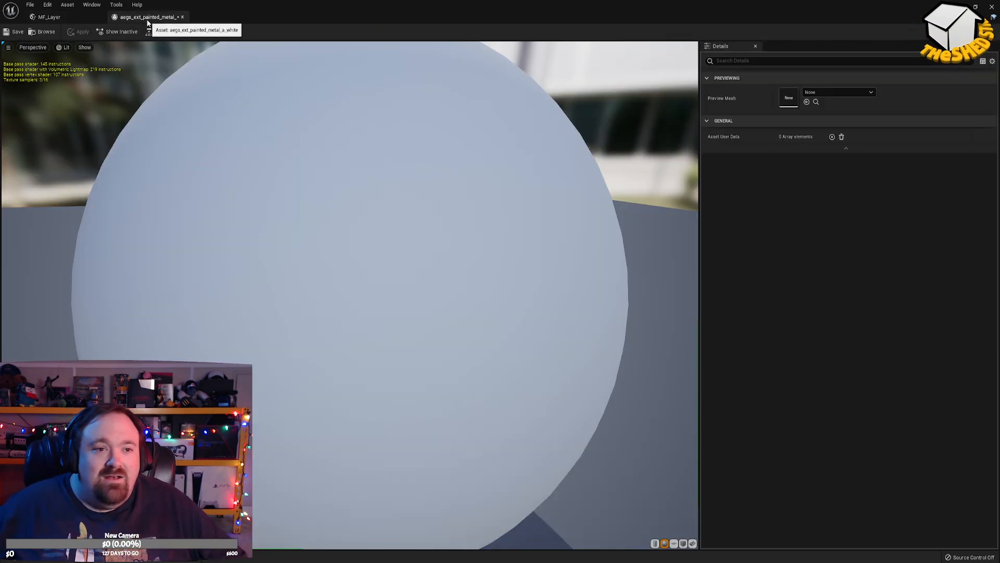
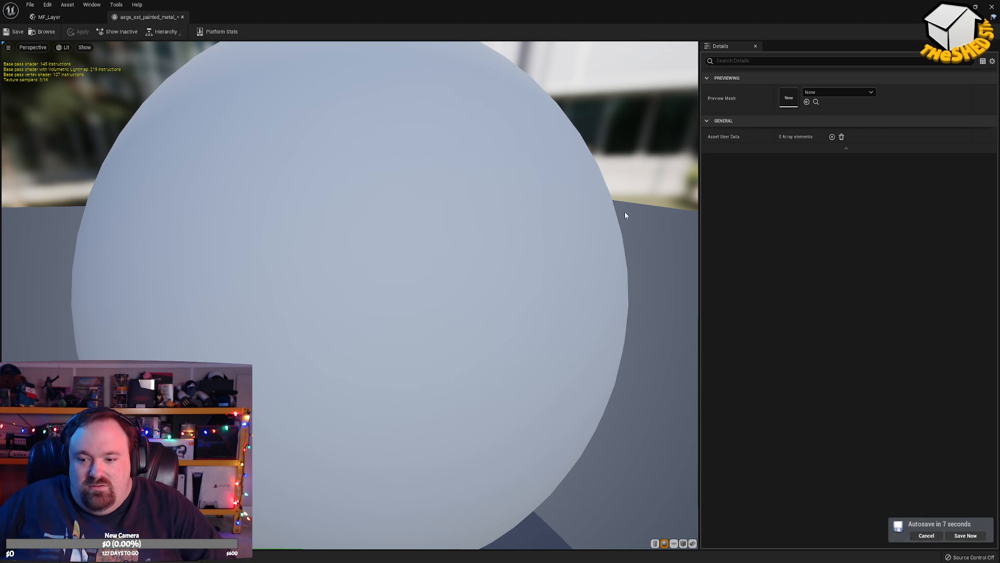
left_click(926, 536)
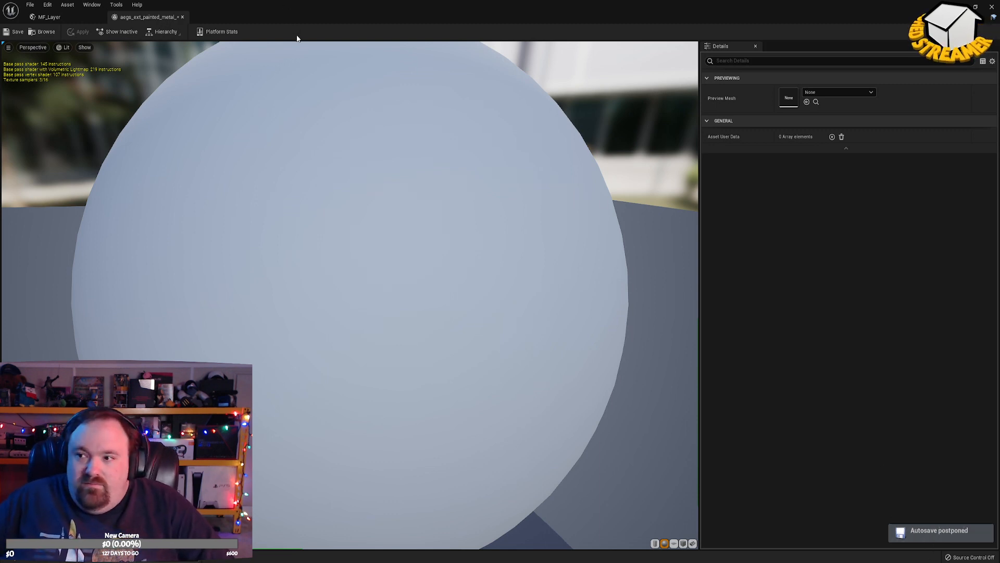
Examine the texture slot inputs TexSlot1, TexSlot2, TexSlot7 and TexSlot8 in the MF_Layer material function graph.
left_click(59, 18)
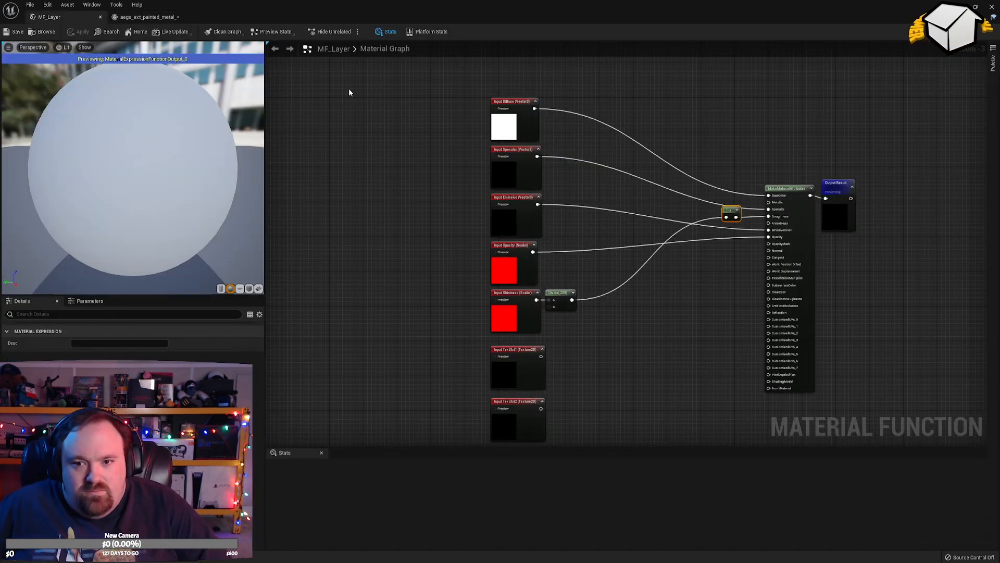
right_click_drag(377, 182, 332, 106)
mouse_move(380, 268)
right_mouse_down()
mouse_move(379, 217)
mouse_move(373, 257)
right_mouse_up()
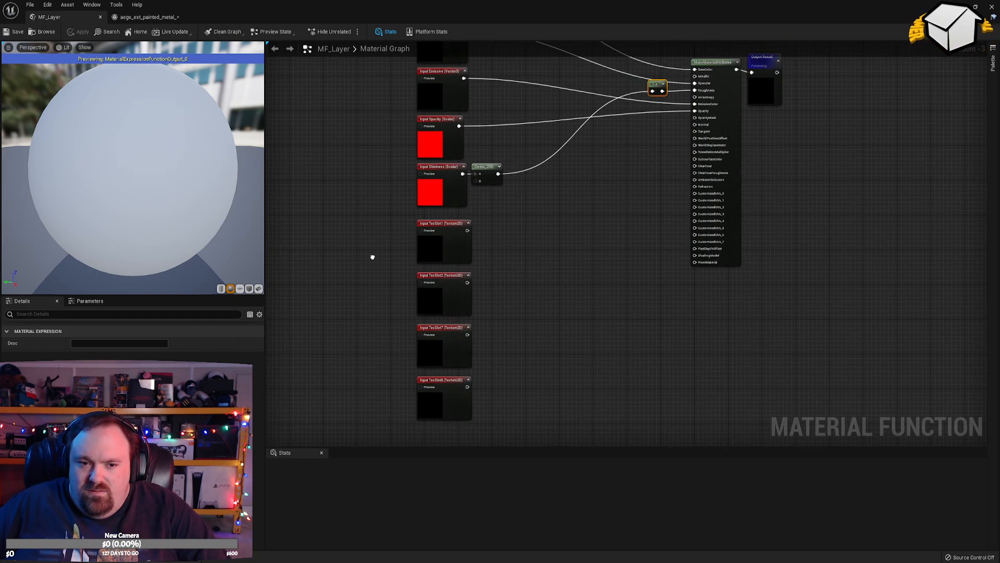
left_click(447, 242)
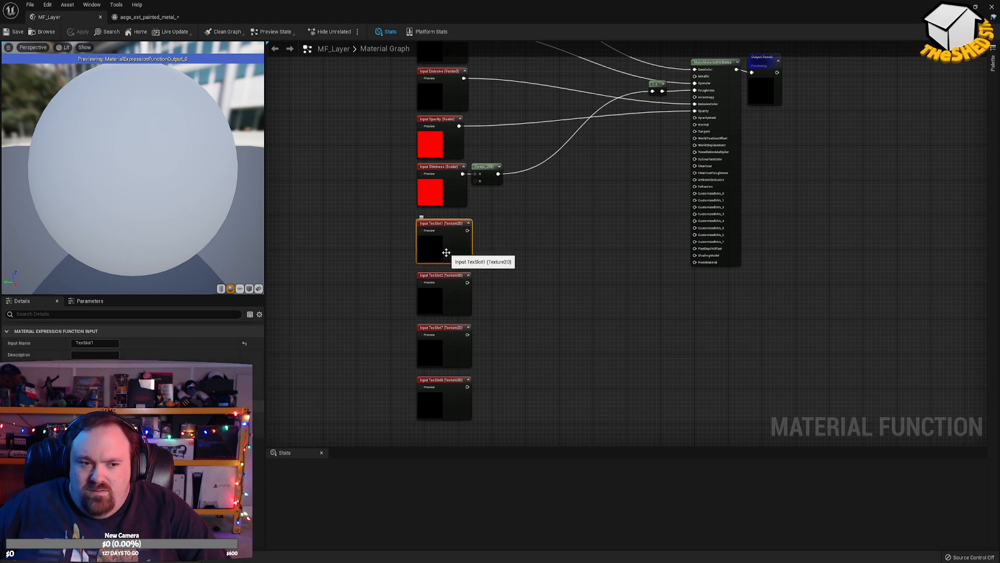
left_click(438, 300)
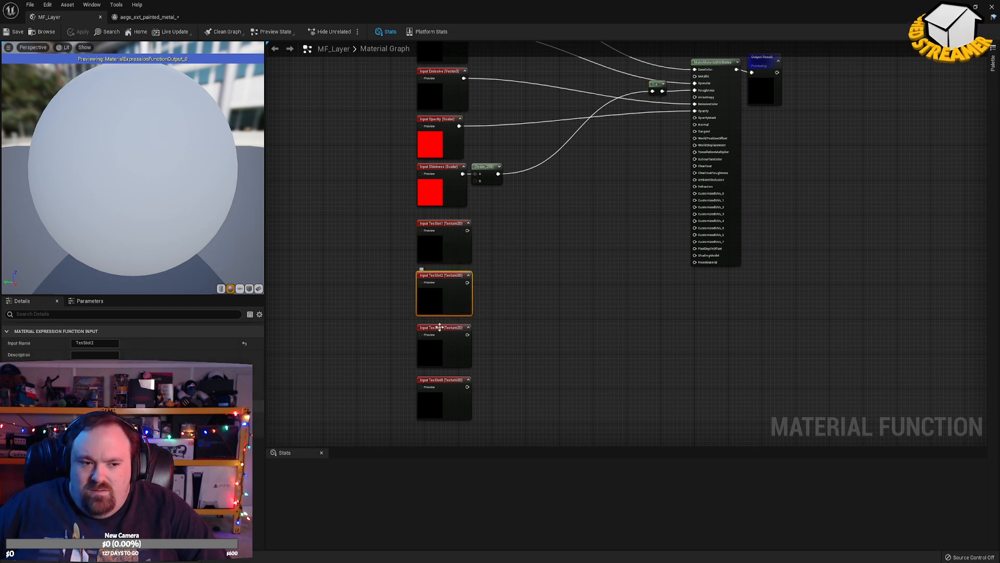
left_click(439, 348)
left_click(438, 404)
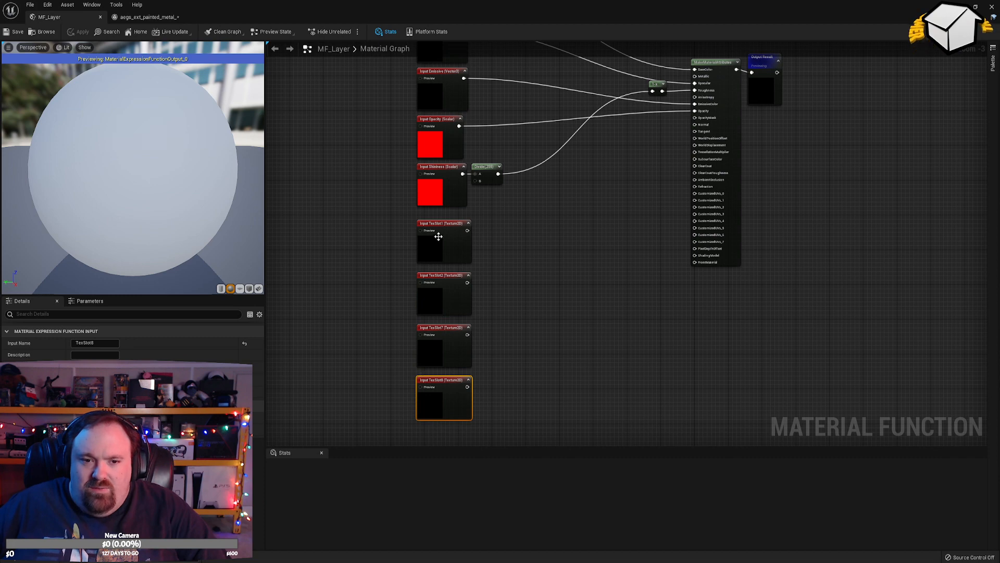
right_click_drag(510, 293, 648, 254)
scroll(487, 179, "up", 2)
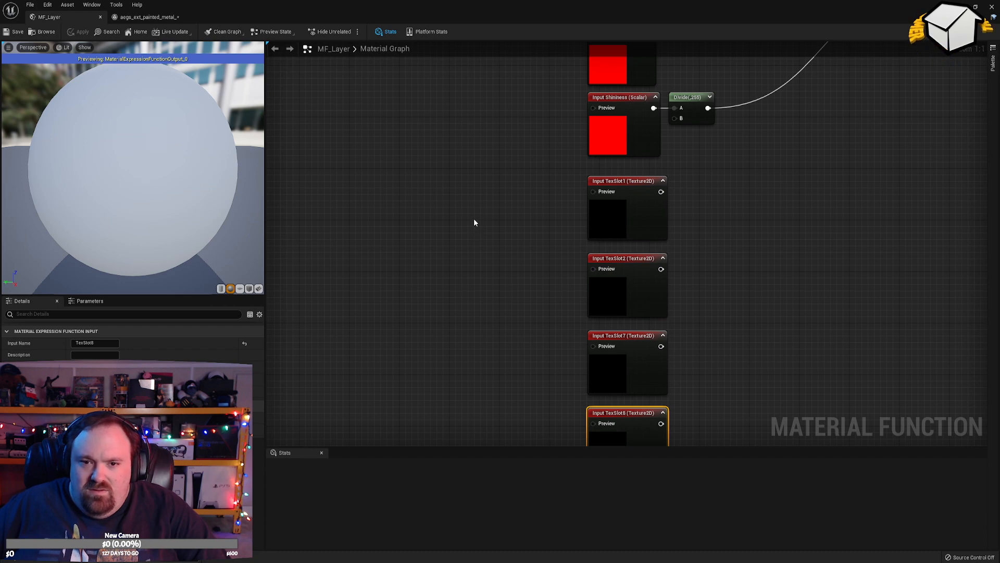
right_click_drag(474, 221, 521, 206)
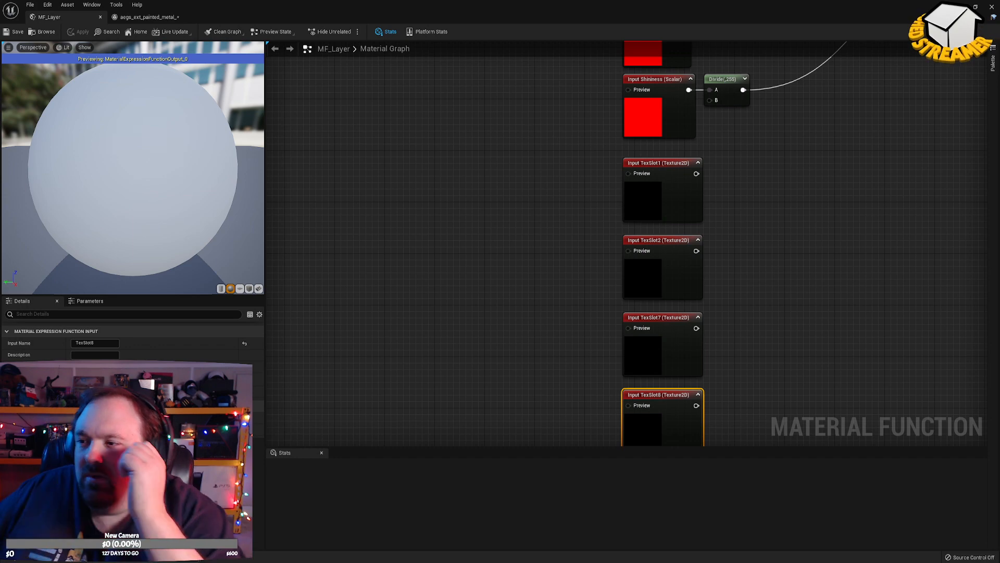
right_click_drag(804, 186, 719, 54)
scroll(733, 161, "down", 4)
scroll(732, 161, "up", 3)
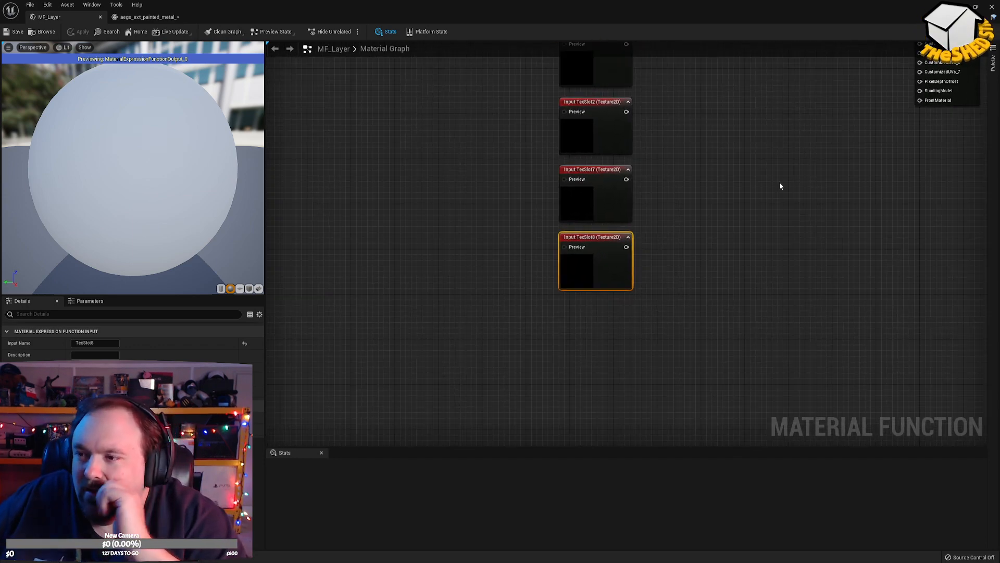
Duplicate the TexSlot8 function input and align the copy below the existing texture slot inputs.
left_click(589, 350)
left_click(592, 285)
key("ctrl+c")
key("ctrl+v")
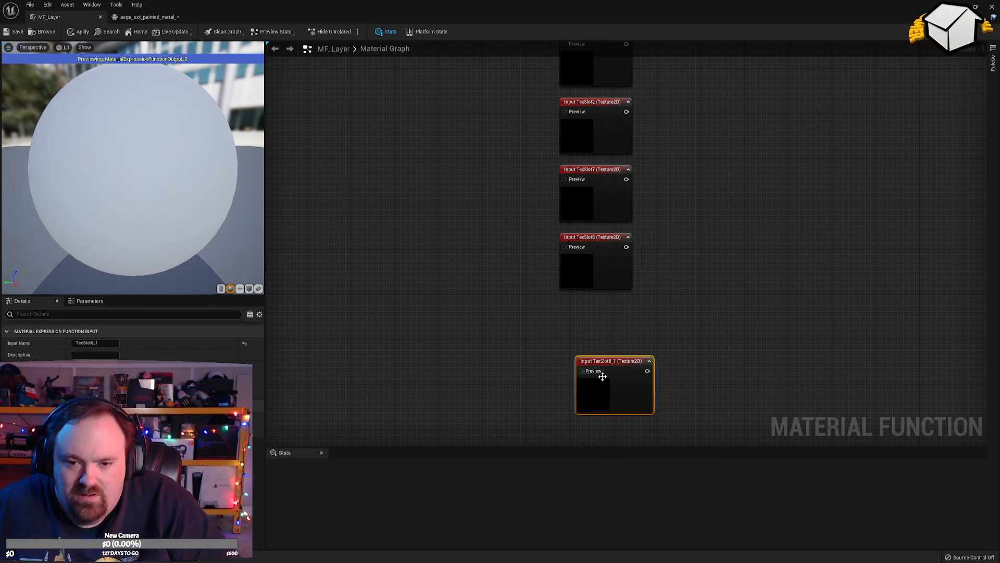
left_click_drag(600, 377, 583, 365)
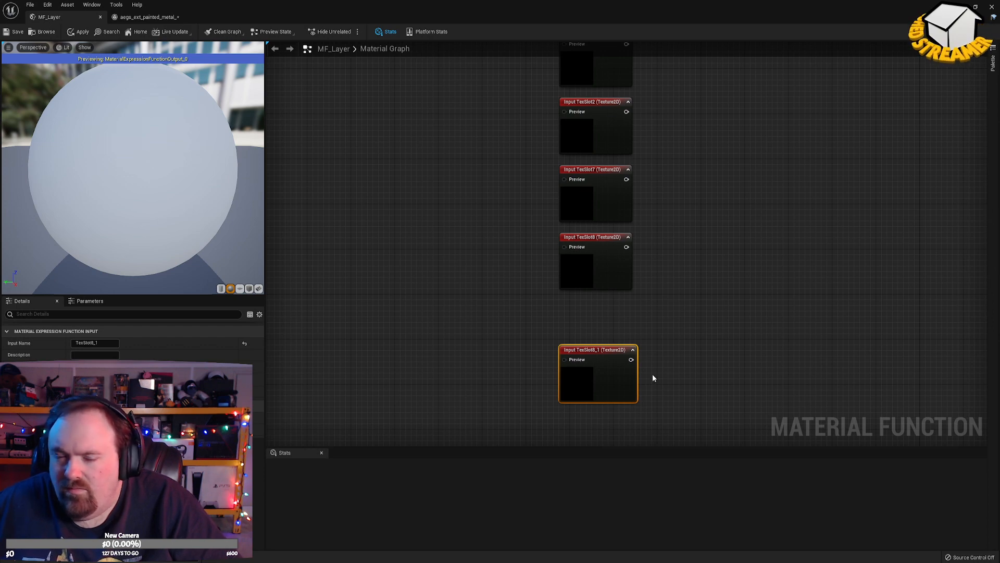
Rename the copied input WearDirtBlendFalloff, set its type to Scalar, collapse its preview, and save MF_Layer.
left_click(102, 345)
key("ctrl+v")
key("Return")
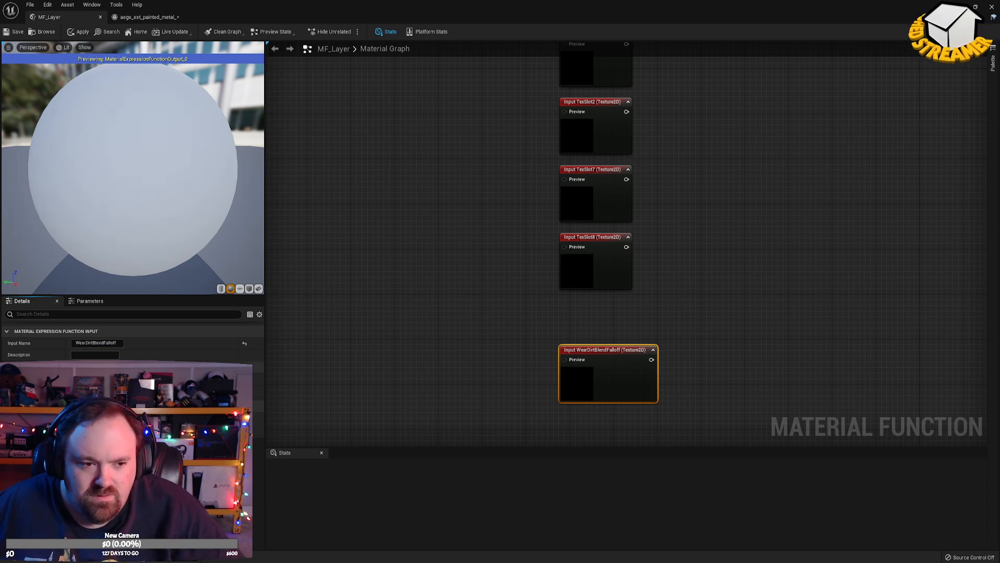
left_click(94, 388)
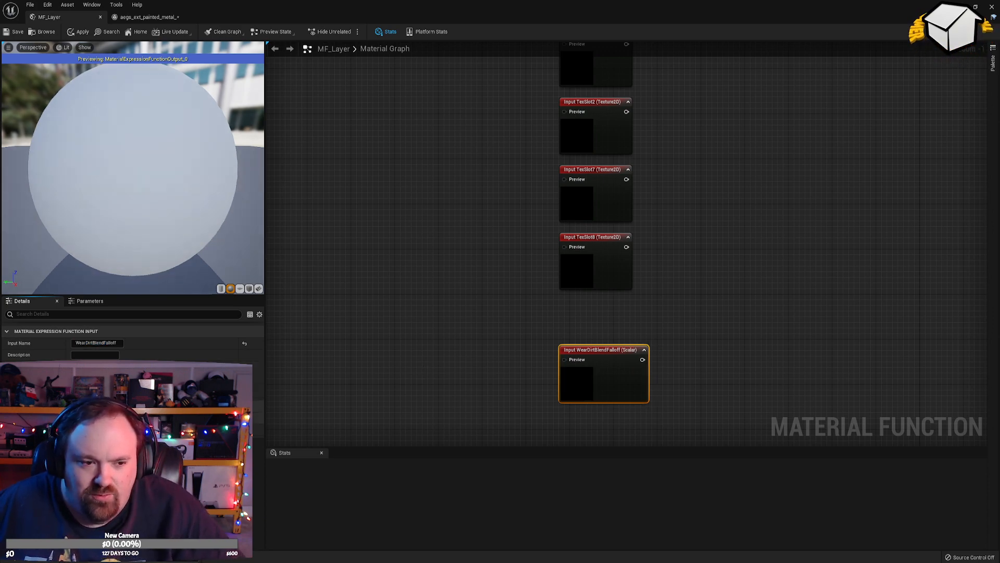
left_click(644, 350)
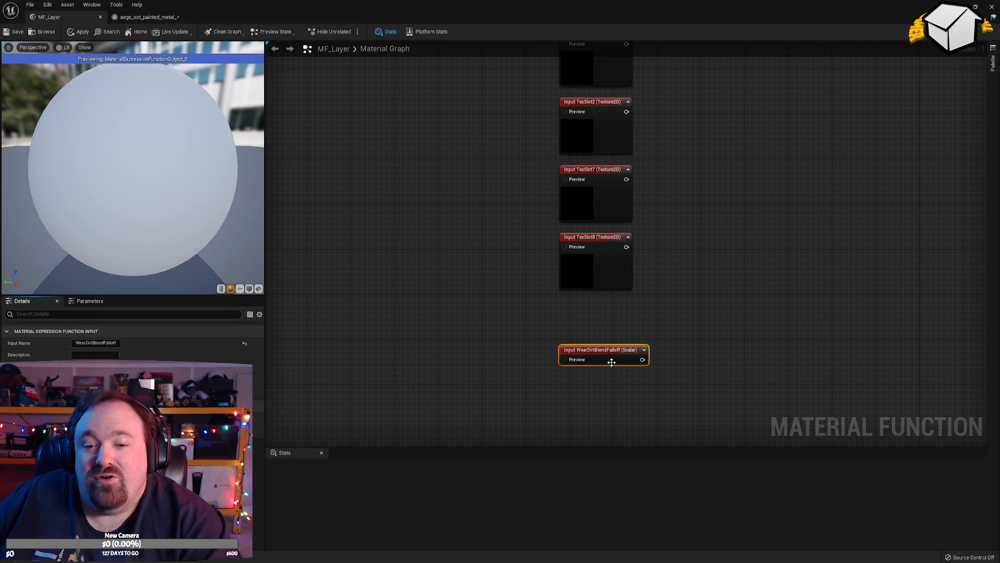
left_click(7, 33)
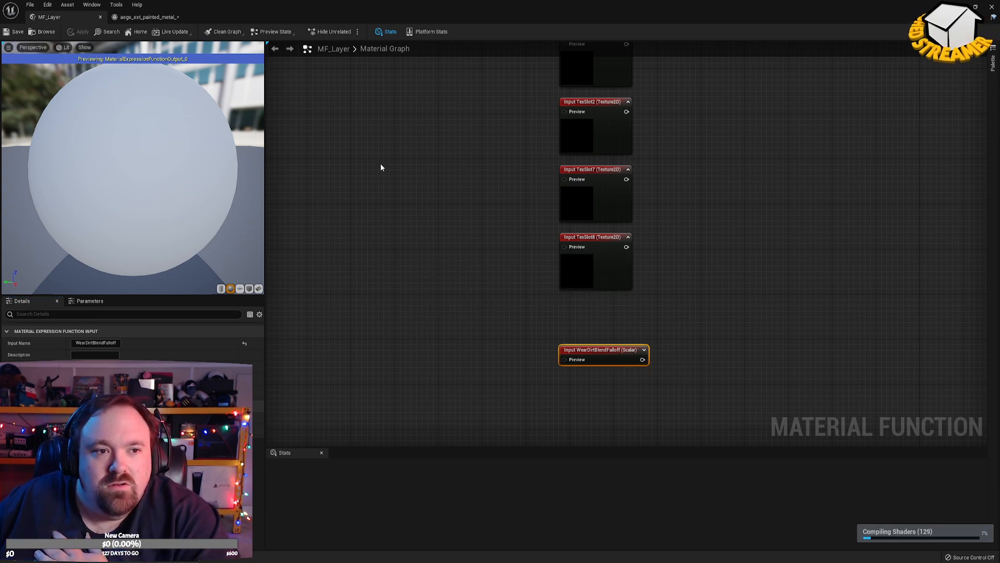
Examine the aegs_ext_painted_metal_a_white instance's viewport options, platform stats and Previewing settings.
left_click(148, 16)
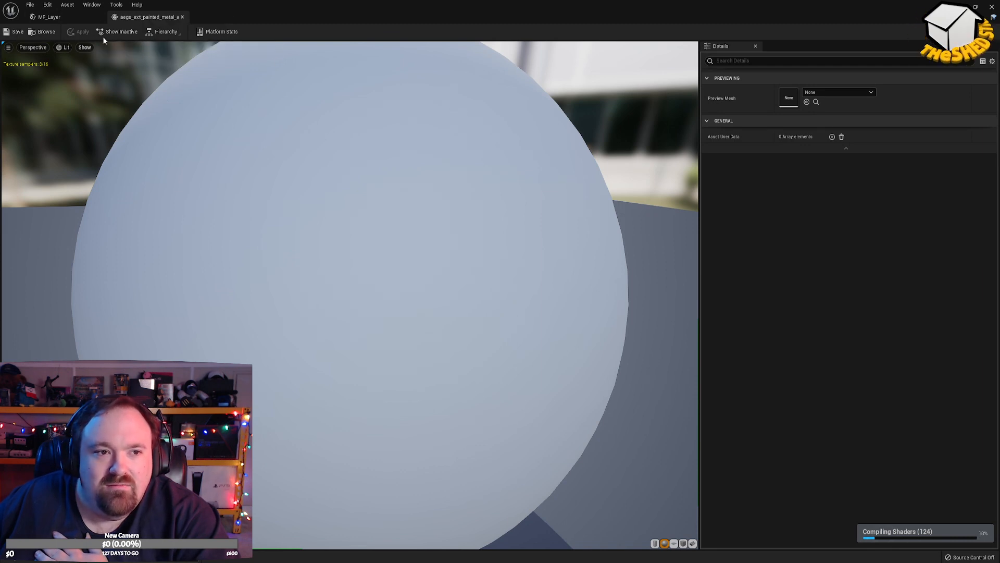
left_click(8, 47)
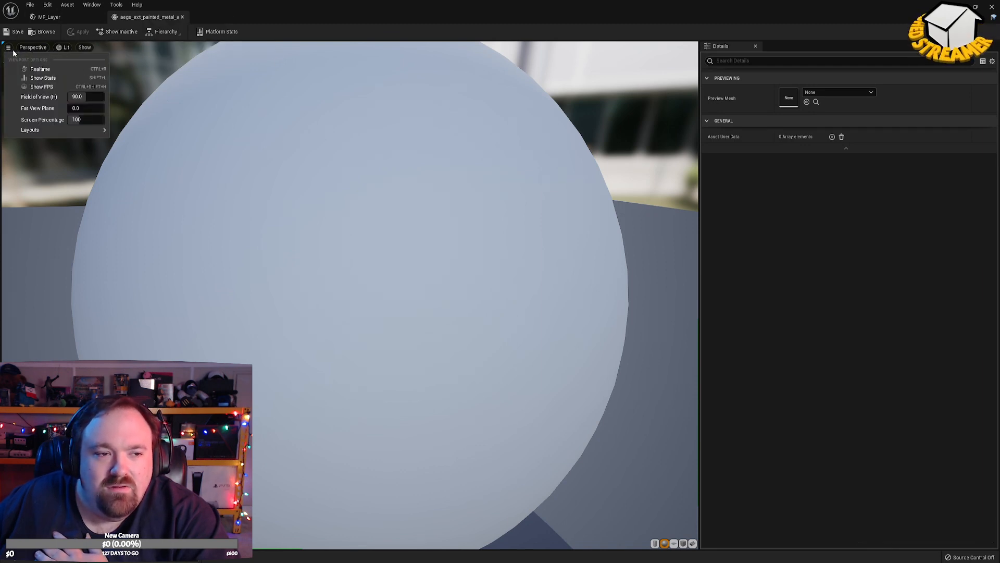
left_click(218, 32)
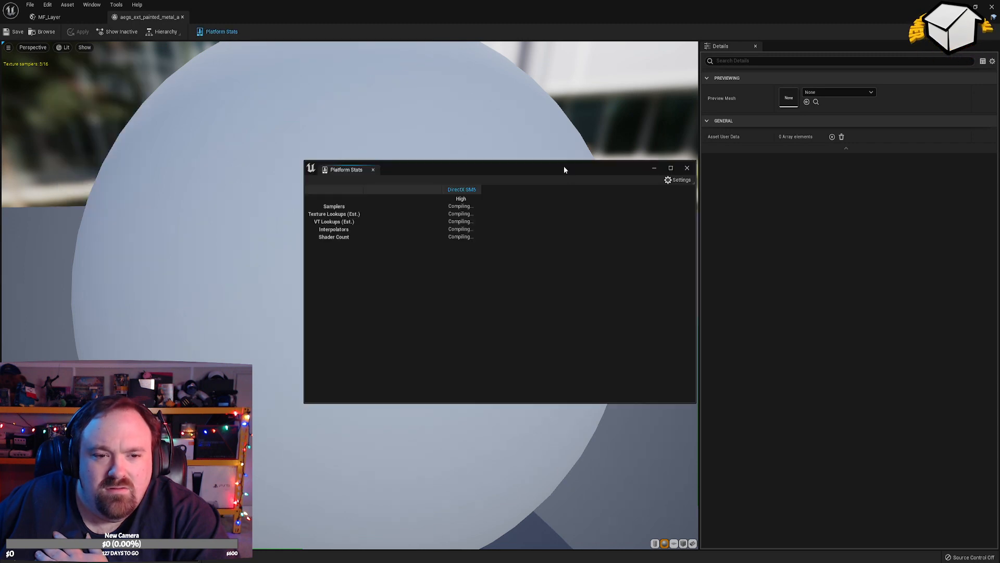
left_click(688, 169)
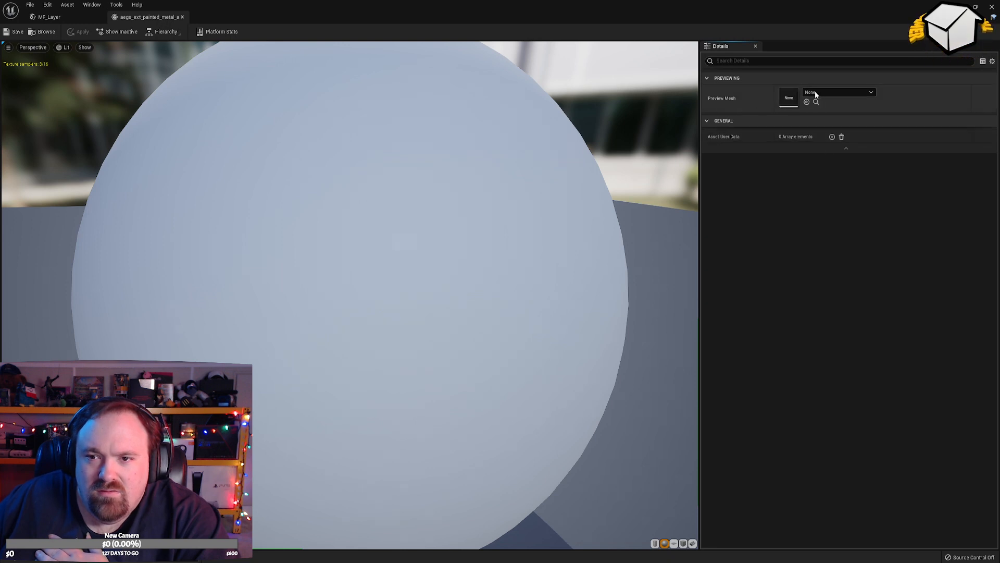
left_click(738, 78)
left_click(739, 79)
left_click(739, 78)
Close the instance and MF_Layer editors, and reopen the aegs_ext_painted_metal_a_white instance.
left_click(182, 17)
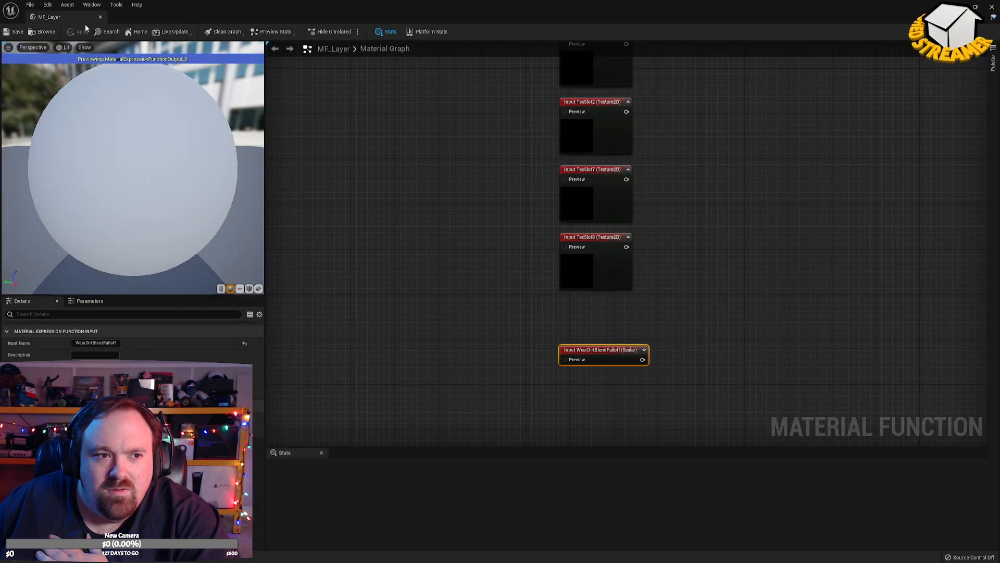
left_click(101, 17)
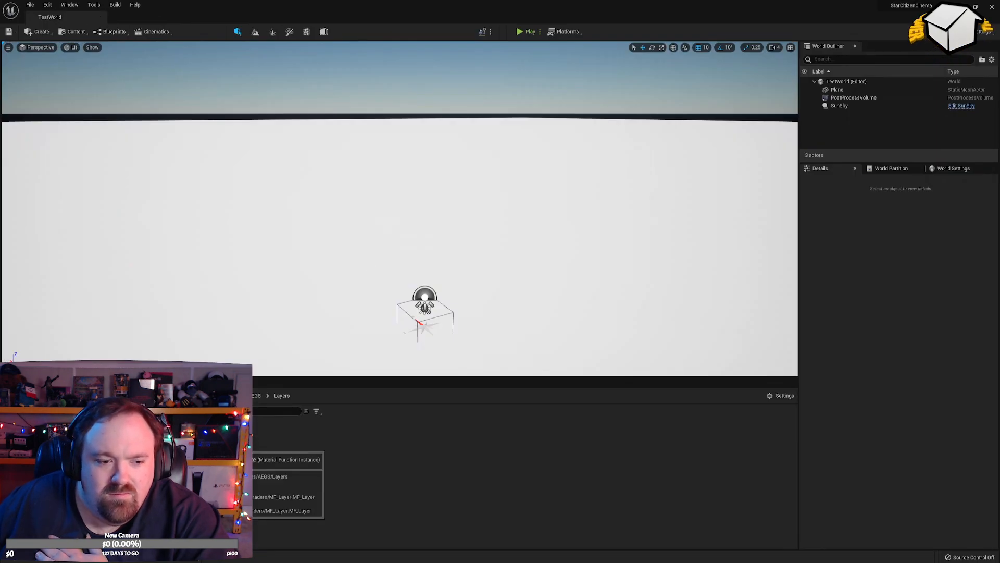
double_click(167, 442)
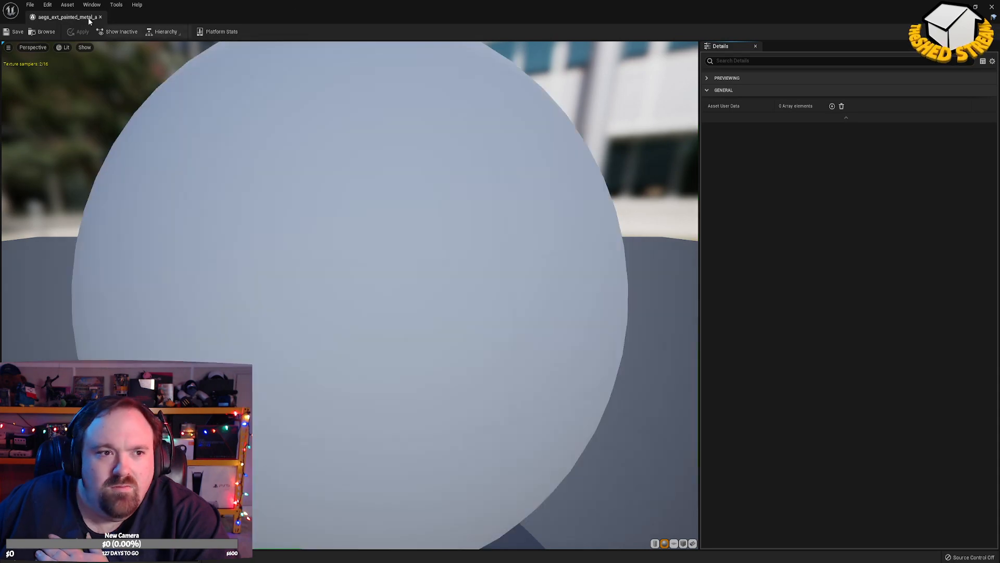
Check the instance editor's available windows and its Preview Scene Settings, and close the instance.
left_click(97, 5)
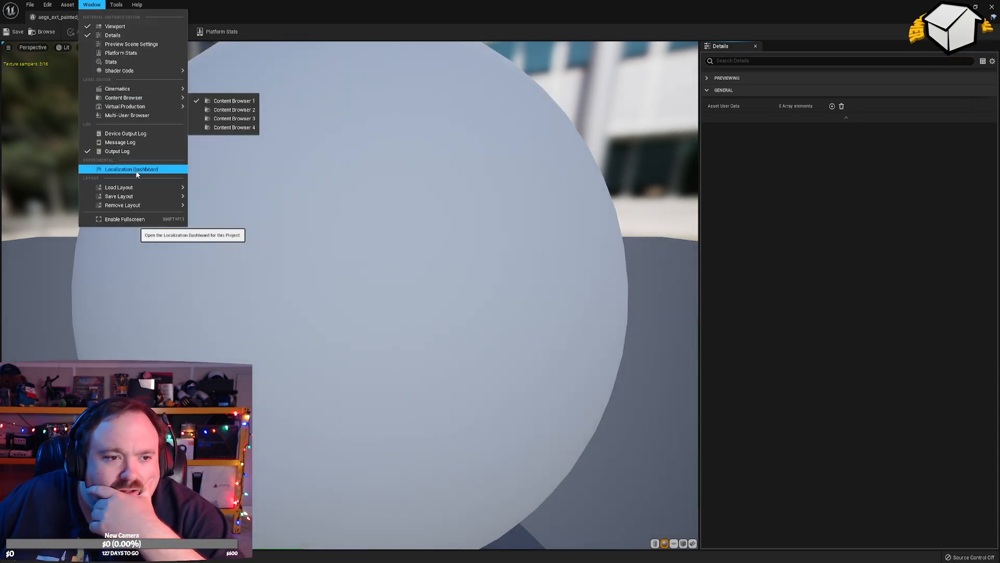
mouse_move(129, 190)
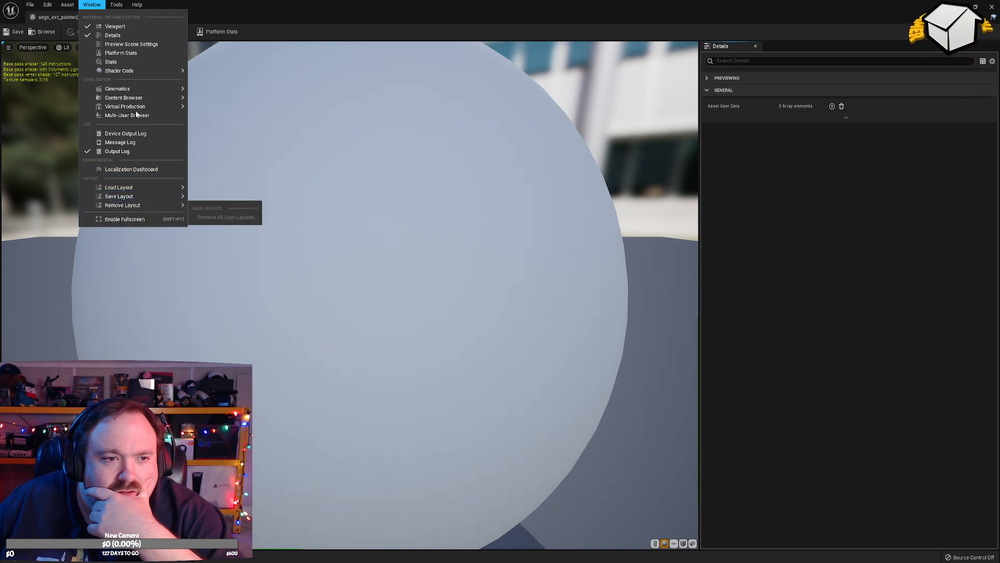
mouse_move(130, 71)
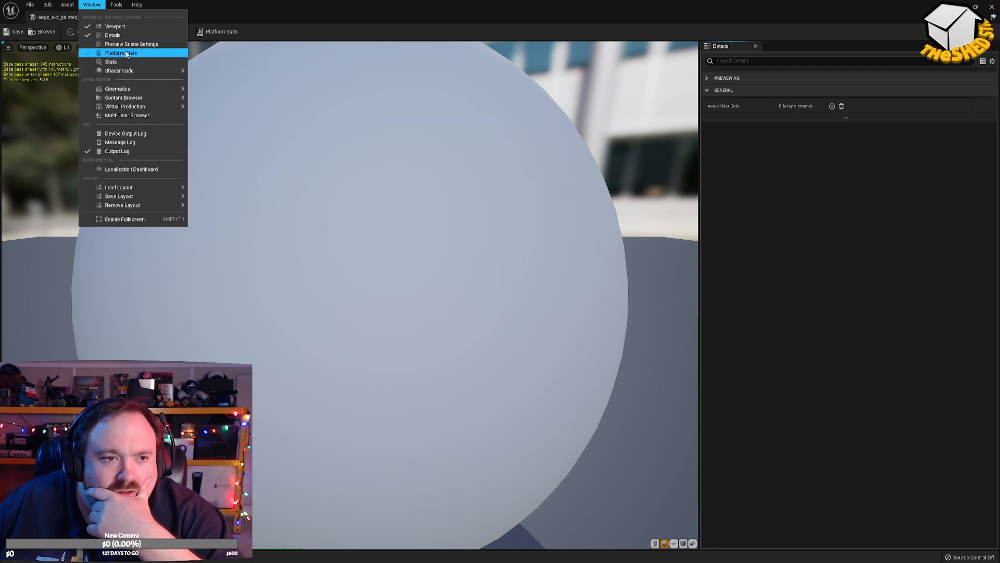
left_click(126, 44)
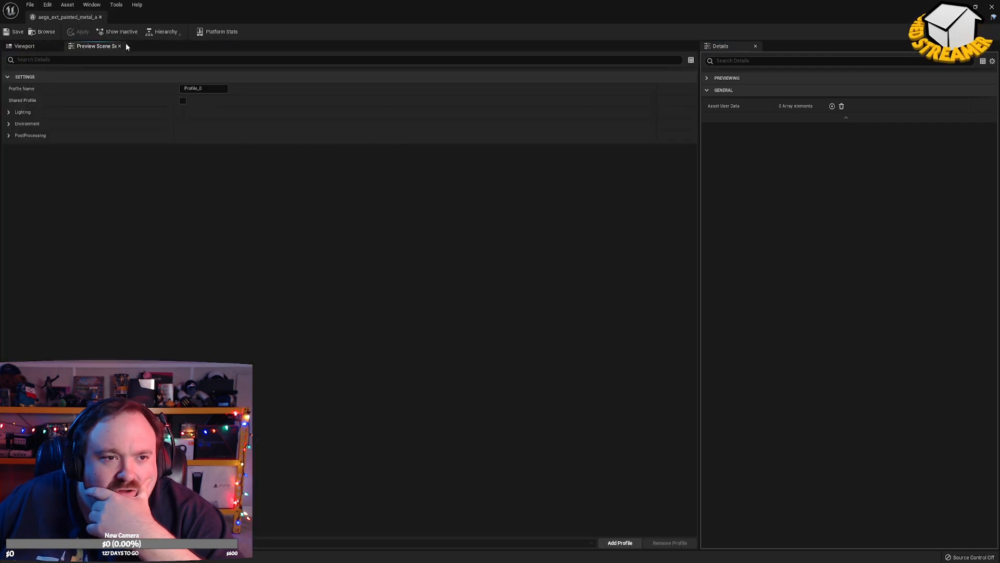
middle_click(83, 48)
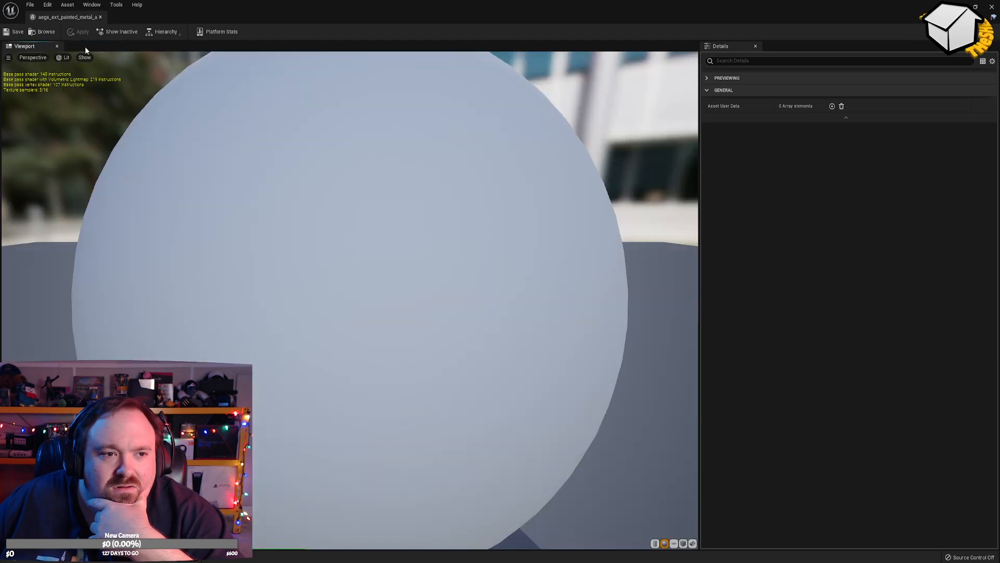
left_click(100, 17)
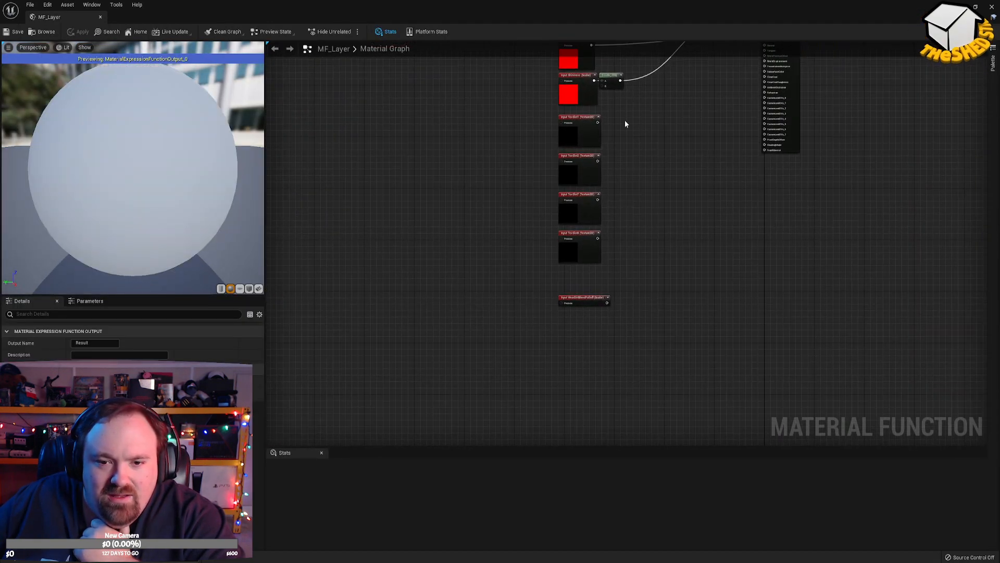
Add five constant nodes beside the WearDirtBlendFalloff input in the MF_Layer graph, leaving TexSlot8 unconnected.
right_click(571, 312)
left_click(530, 325)
left_click(529, 324)
left_click(481, 287)
left_click(480, 318)
left_click(479, 341)
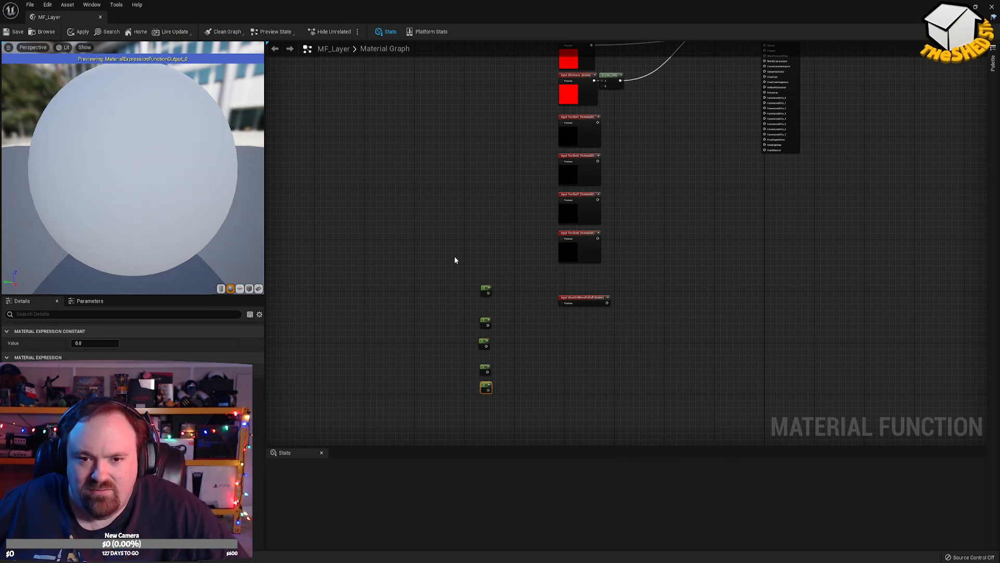
left_click_drag(598, 239, 622, 237)
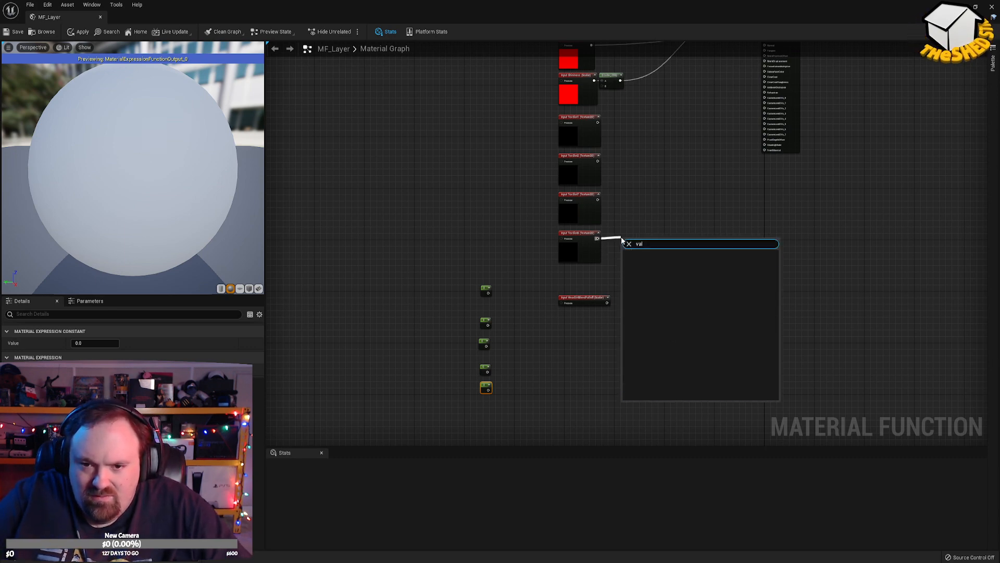
left_click(436, 230)
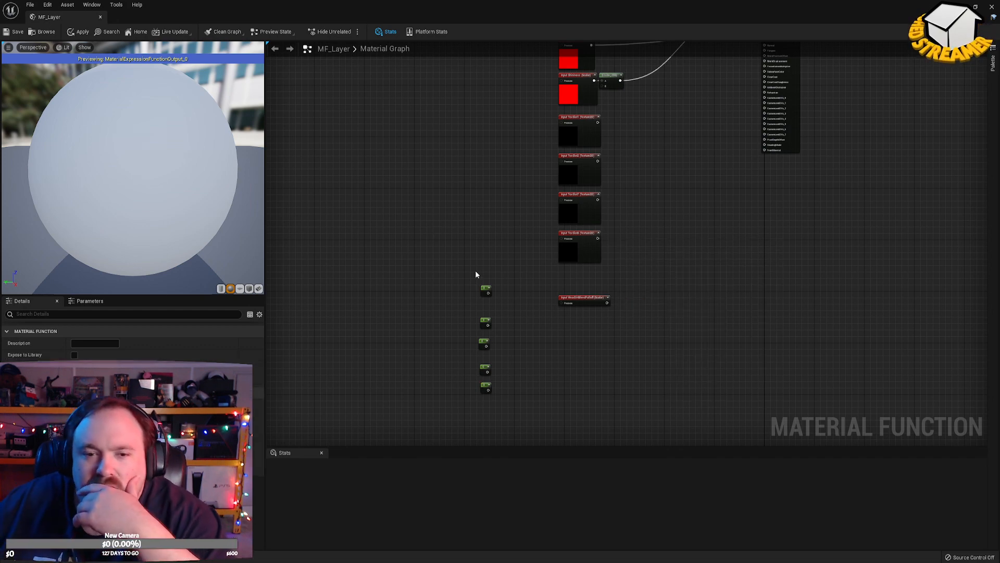
Convert the five constant nodes to parameters and save the MF_Layer material function.
scroll(503, 353, "up", 3)
right_click_drag(531, 363, 555, 311)
right_click(497, 185)
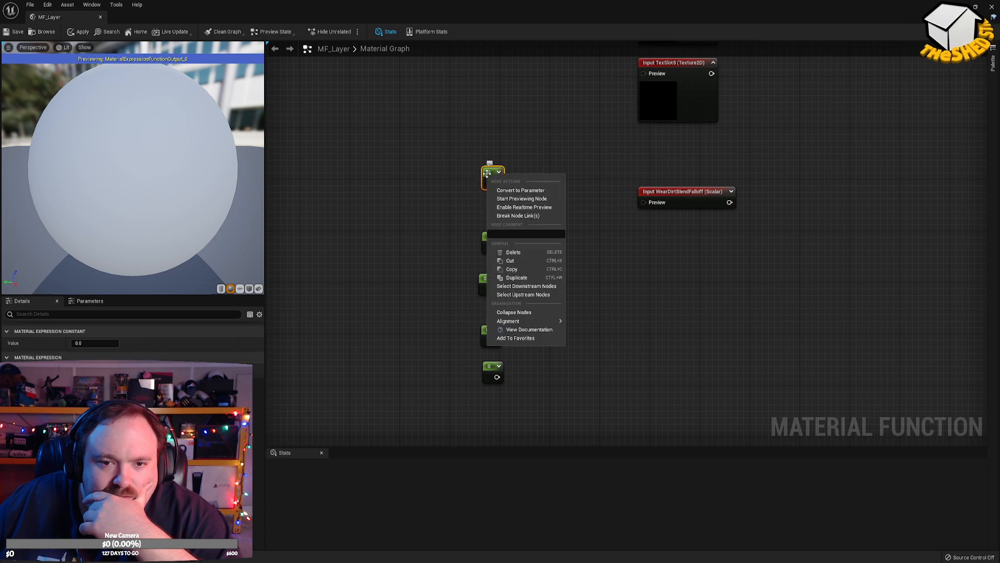
left_click_drag(446, 134, 513, 390)
right_click(495, 186)
left_click(508, 197)
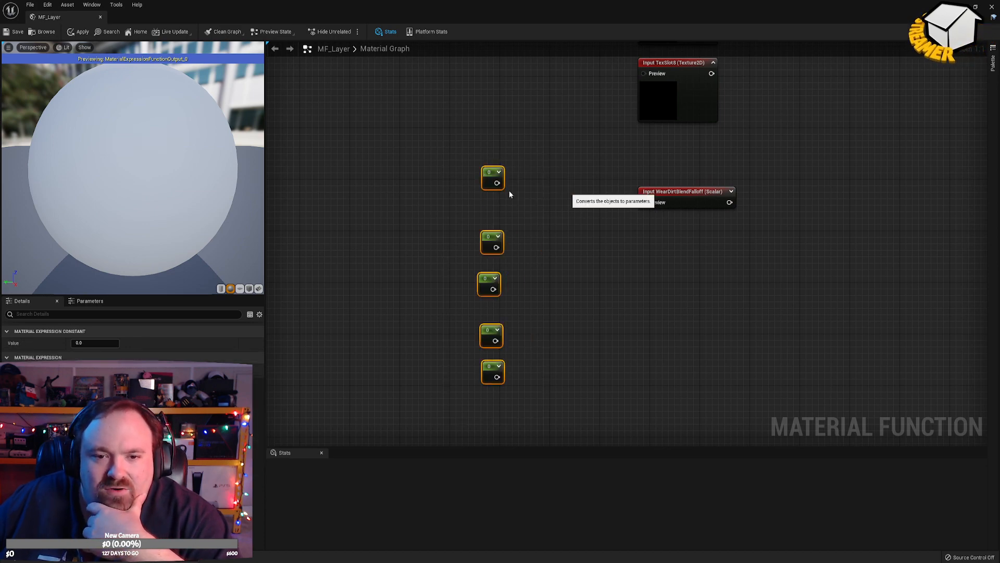
left_click(408, 217)
left_click(15, 33)
Reopen the aegs_ext_painted_metal_a_white instance in a maximized editor and examine its Parameter Groups.
double_click(221, 7)
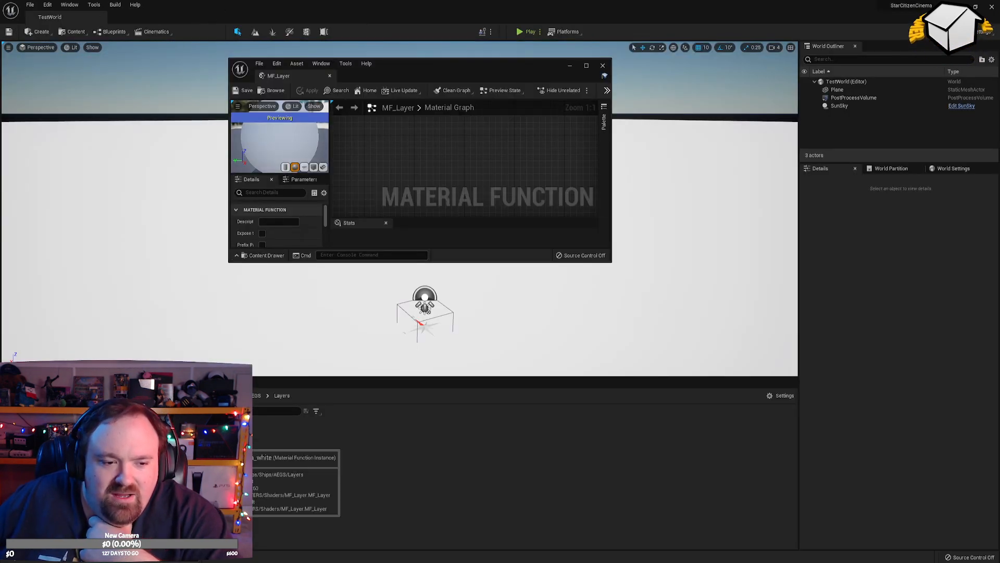
double_click(303, 452)
left_click(586, 66)
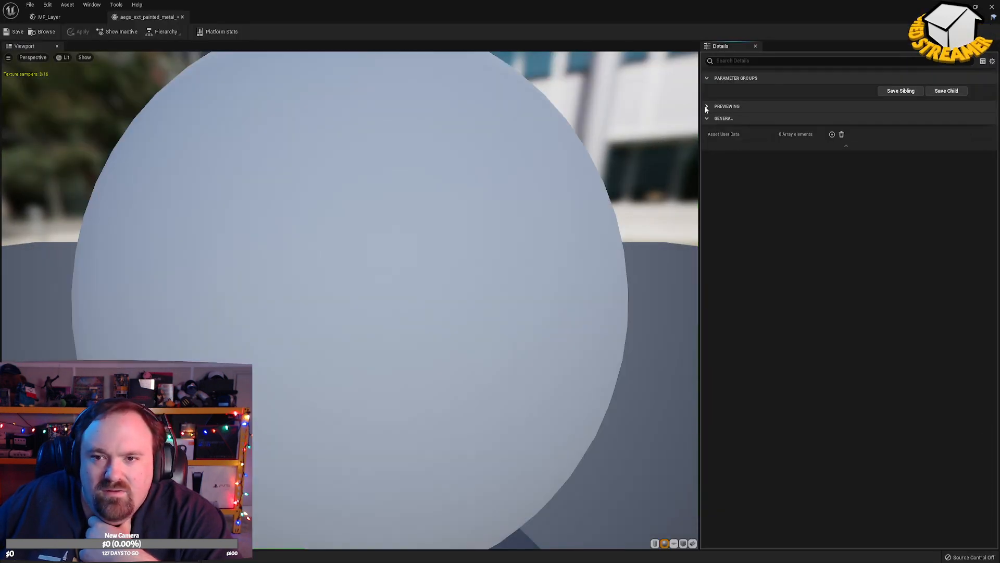
left_click(737, 78)
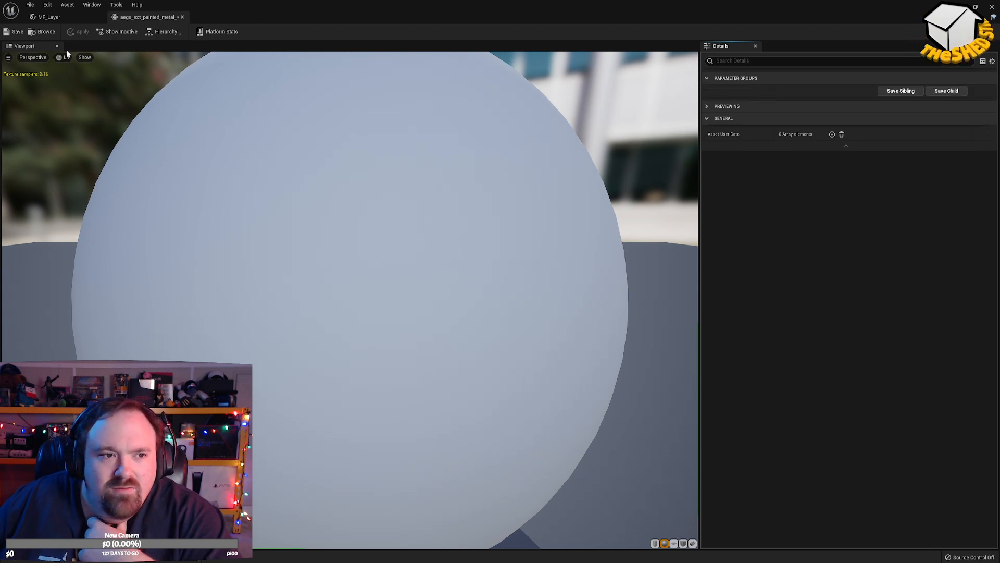
Enable showing inactive parameters in the instance, and connect MF_Layer's first Param node to the Refraction attribute and apply the function.
left_click(121, 32)
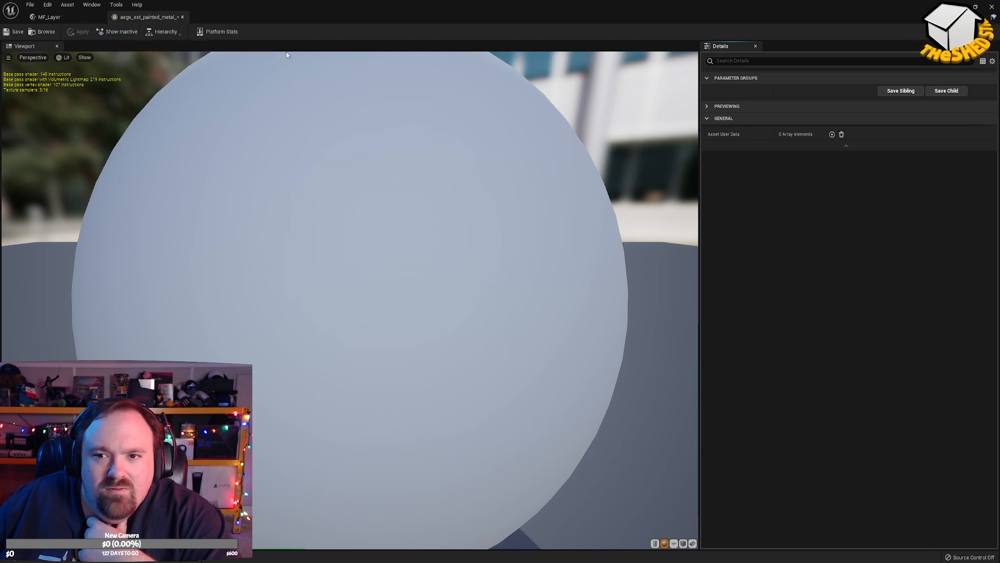
left_click(52, 19)
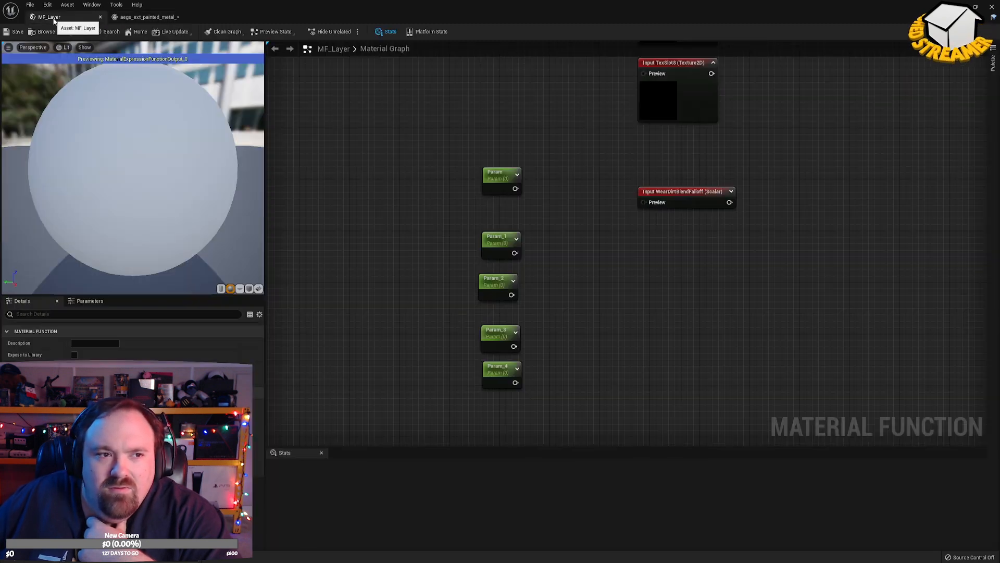
scroll(515, 184, "down", 3)
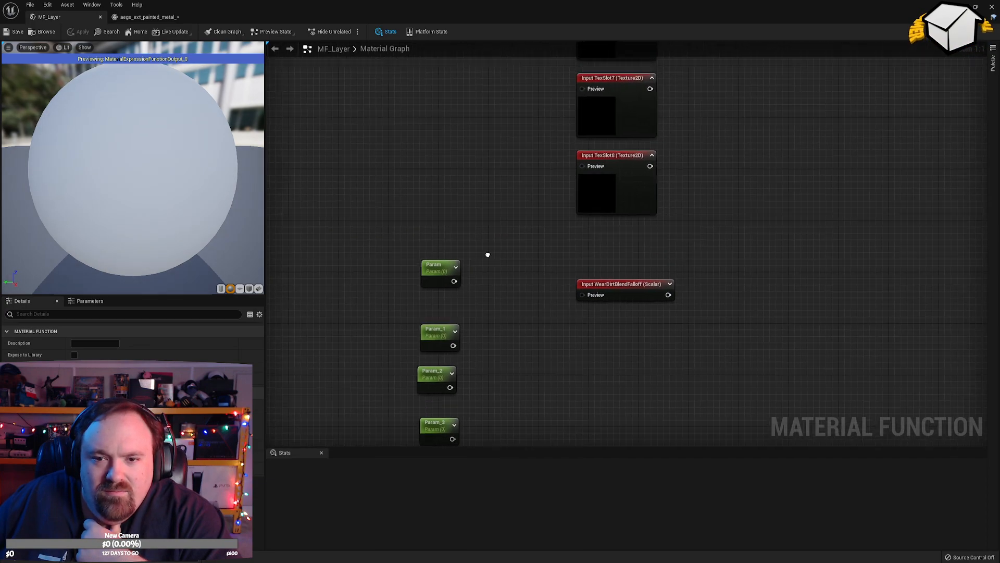
scroll(458, 246, "up", 3)
left_click_drag(368, 324, 848, 213)
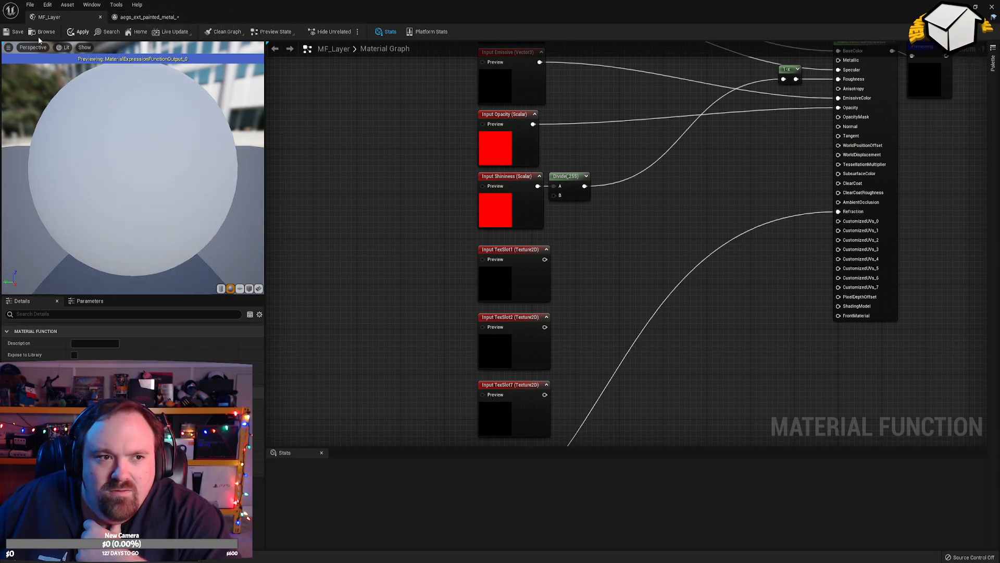
left_click(79, 32)
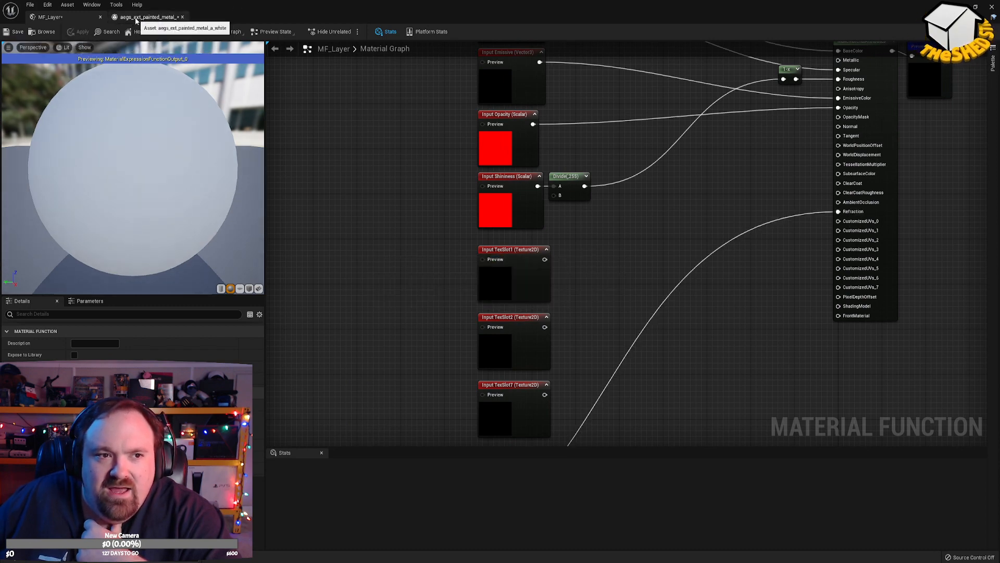
Check the aegs_ext_painted_metal_a_white instance's Parameter Groups for exposed parameters and close the instance editor.
left_click(147, 17)
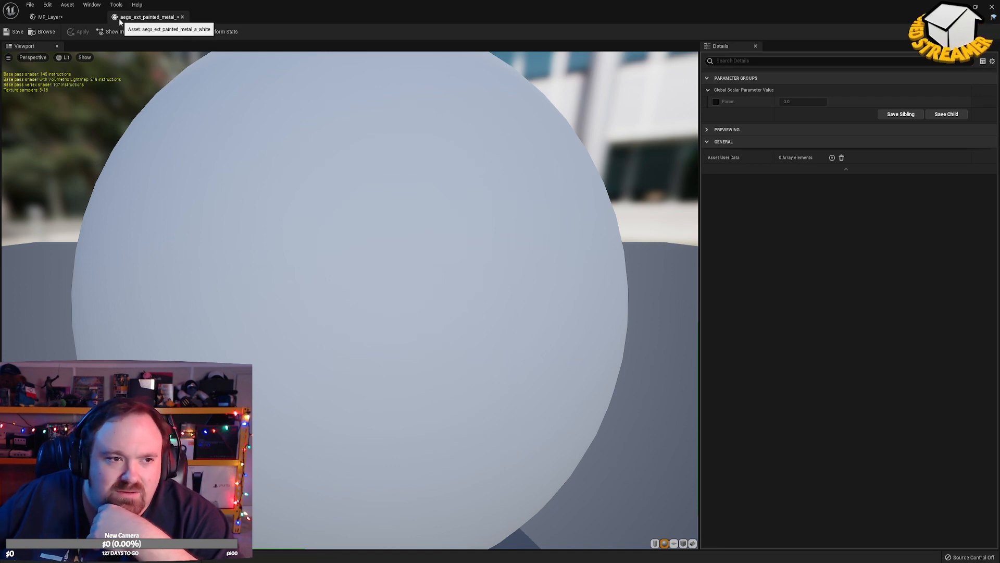
middle_click(132, 20)
mouse_move(358, 123)
right_mouse_down()
mouse_move(397, 194)
mouse_move(460, 159)
mouse_move(507, 152)
mouse_move(438, 136)
mouse_move(444, 176)
right_mouse_up()
scroll(398, 195, "down", 5)
scroll(412, 186, "up", 1)
scroll(506, 152, "up", 3)
scroll(438, 136, "down", 3)
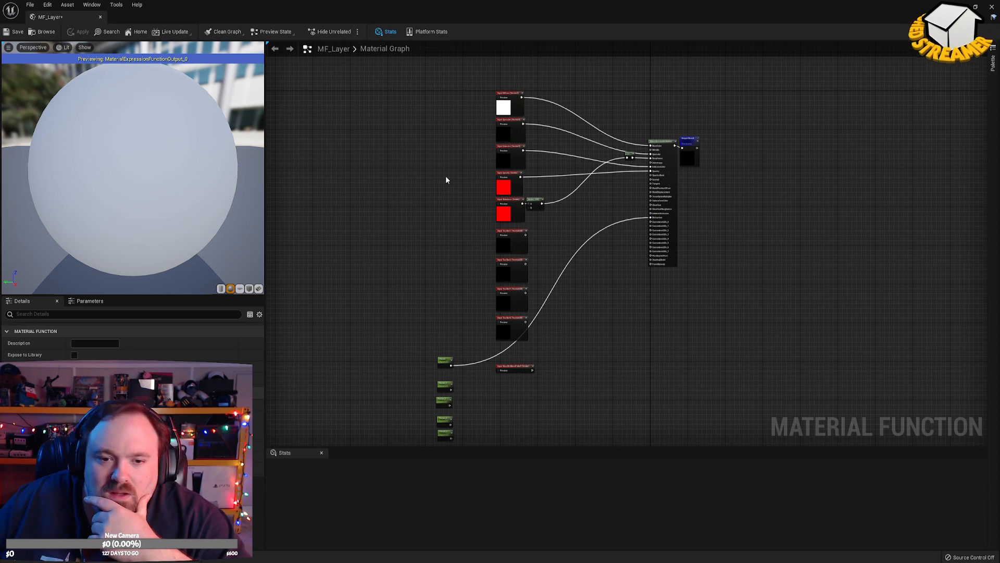
Rename the first Param node to WearDirtBlendFalloff and connect it to the Preview pin of the input with the same name.
right_click_drag(423, 308, 388, 78)
scroll(440, 123, "up", 5)
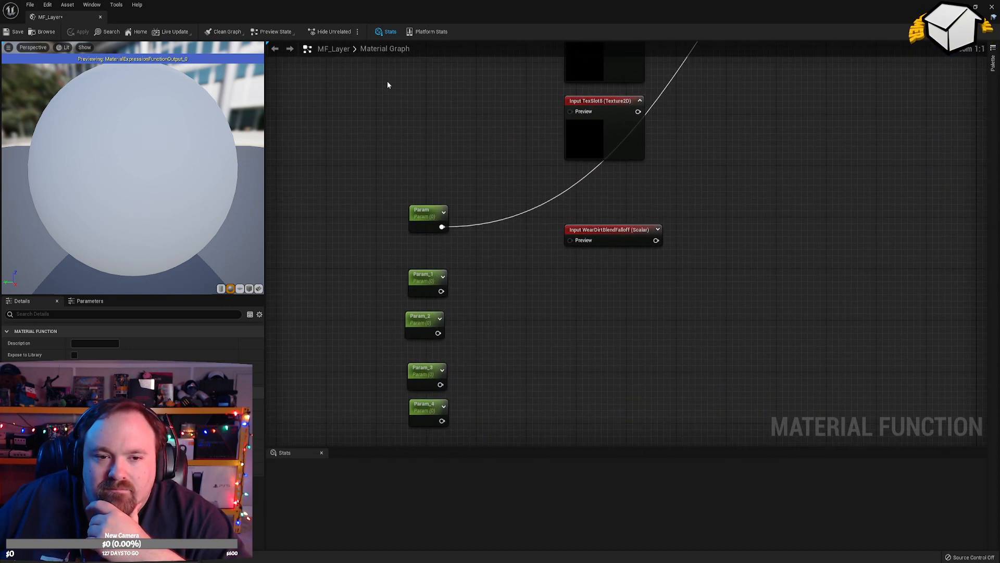
left_click(581, 242)
left_click(113, 342)
key("ctrl+c")
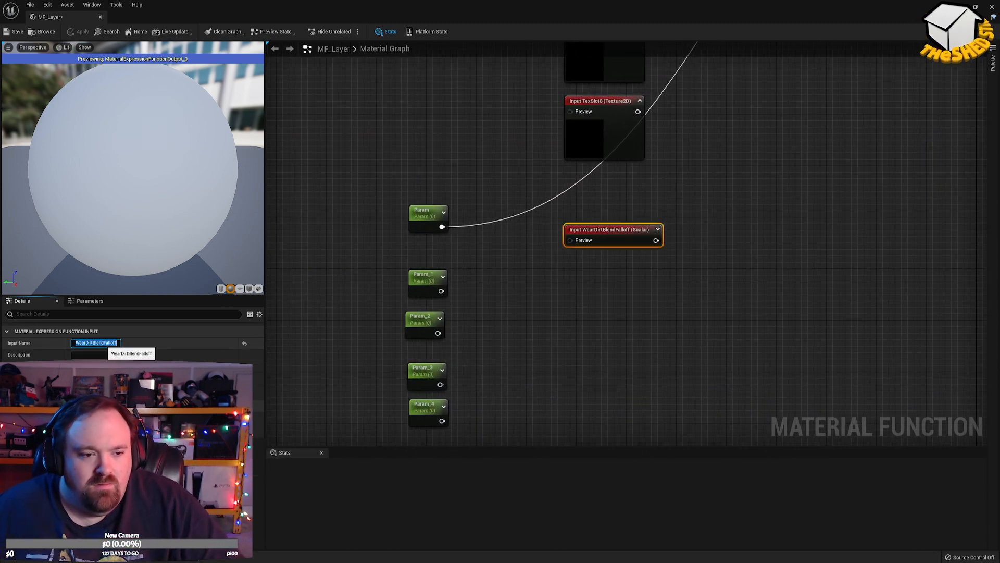
double_click(424, 212)
key("ctrl+v")
key("Return")
left_click_drag(468, 227, 570, 241)
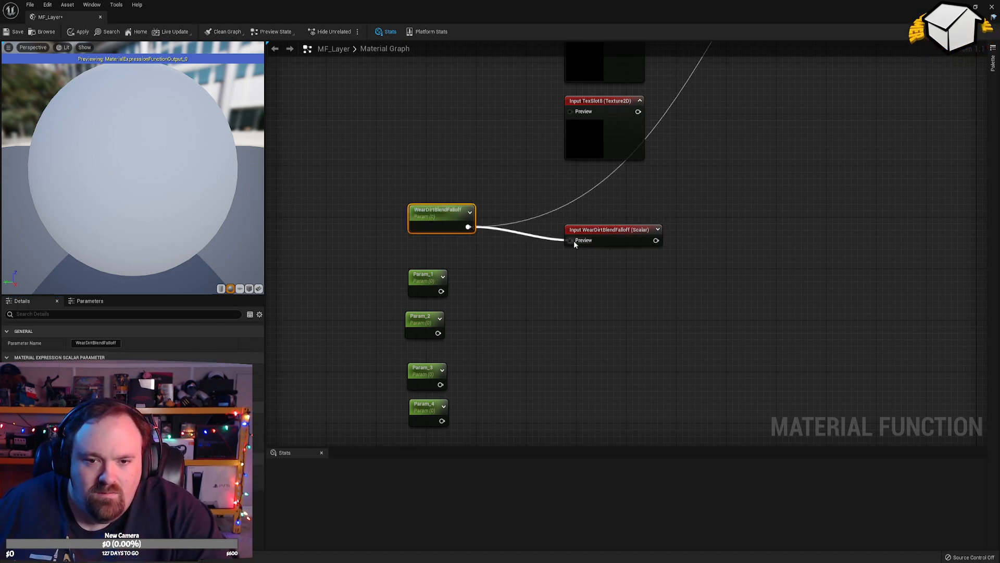
left_click_drag(434, 224, 458, 237)
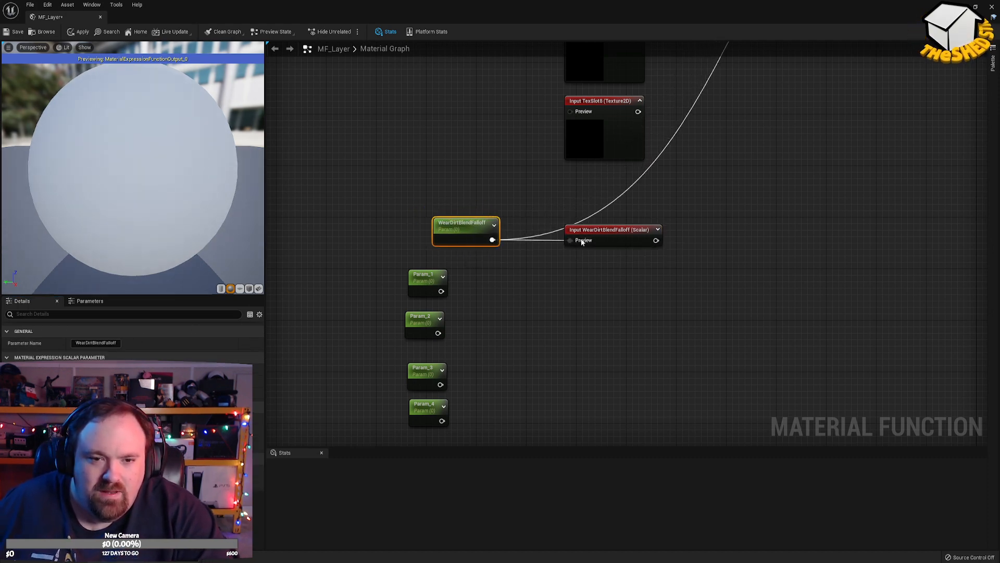
Feed Refraction from the WearDirtBlendFalloff input instead of the parameter, and move the parameter node closer to that input.
left_click(621, 231)
left_click(459, 233)
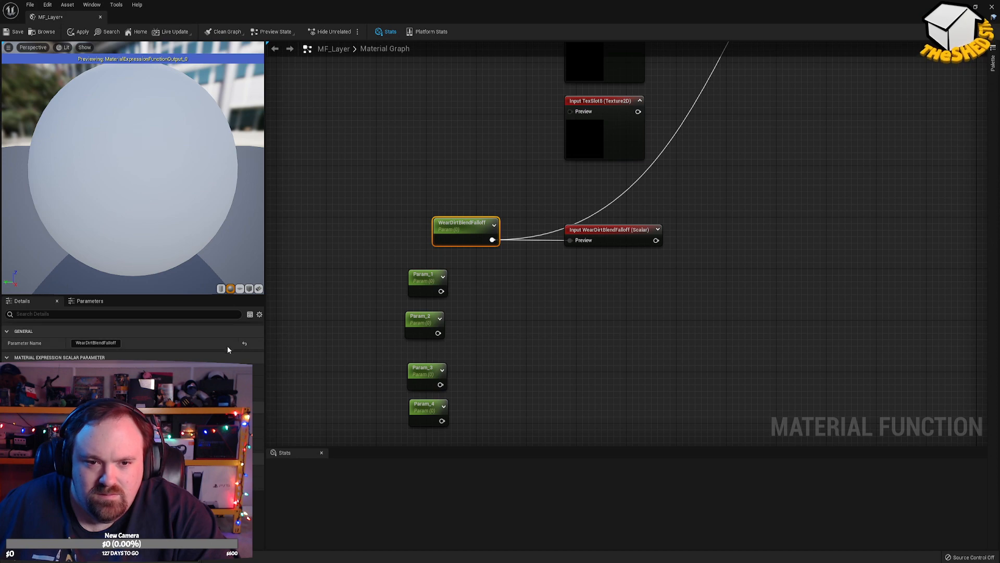
left_click(620, 233)
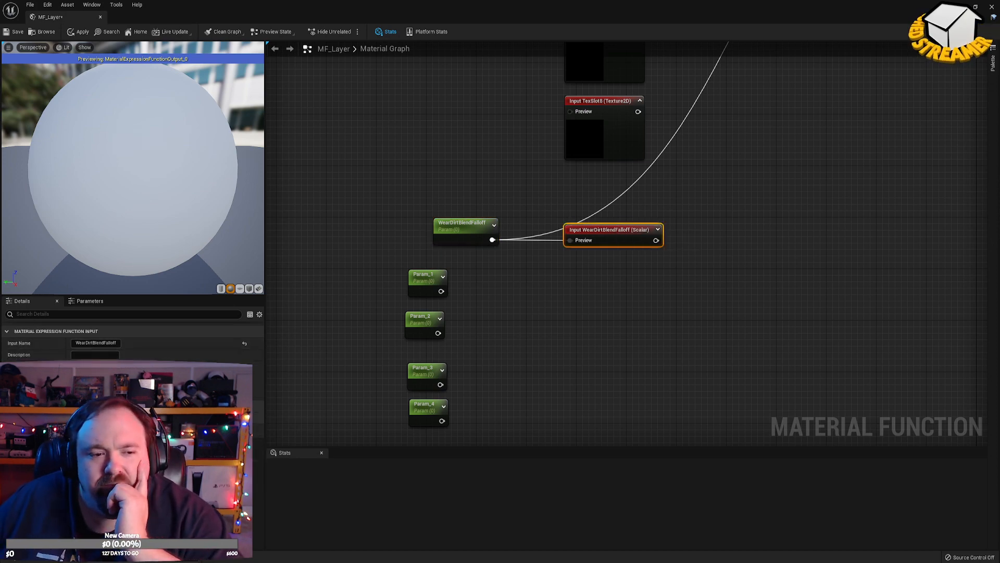
left_click(680, 305)
scroll(583, 250, "down", 3)
right_click_drag(584, 251, 569, 276)
left_click_drag(501, 355, 720, 297)
right_click_drag(585, 350, 714, 44)
scroll(497, 252, "up", 2)
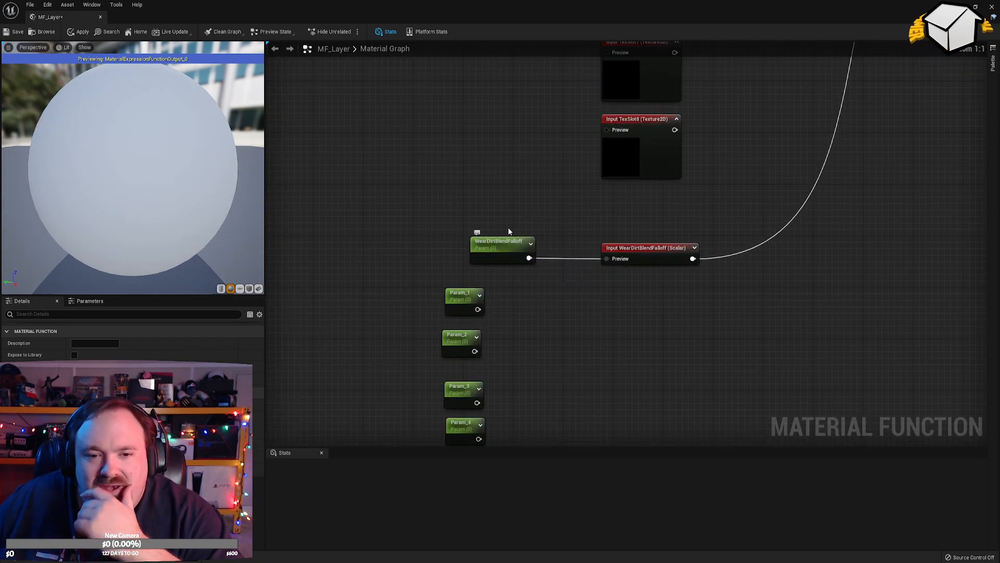
left_click_drag(494, 245, 535, 245)
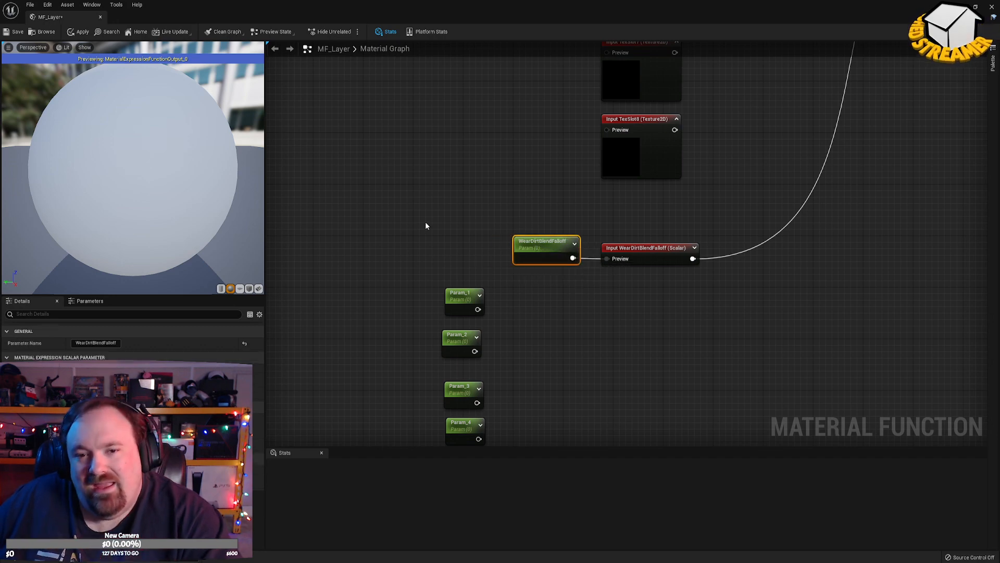
Add a Texture Object node beside the TexSlot8 input and connect it to the input's Preview pin.
right_click_drag(488, 217, 269, 228)
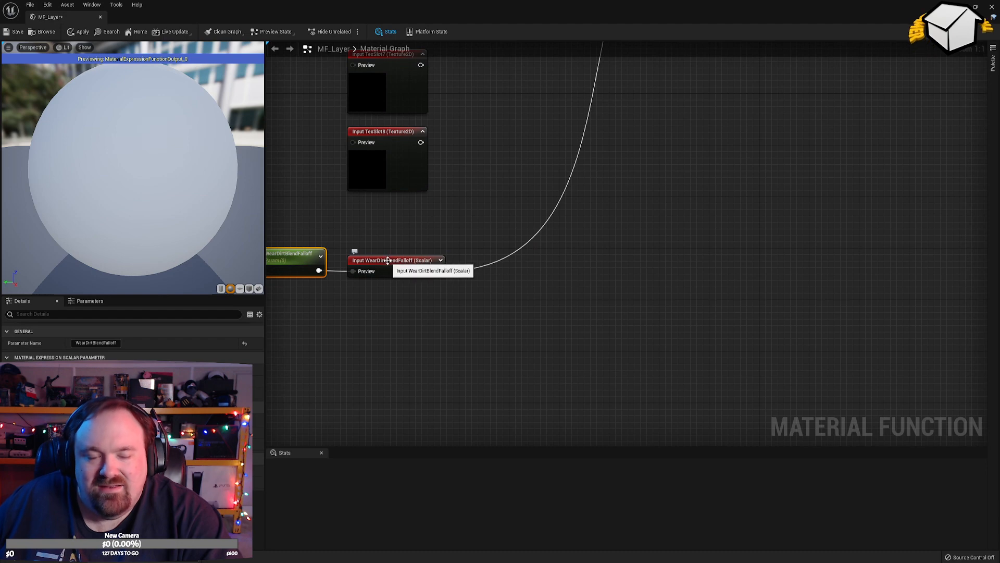
right_click_drag(313, 194, 535, 258)
scroll(536, 208, "down", 4)
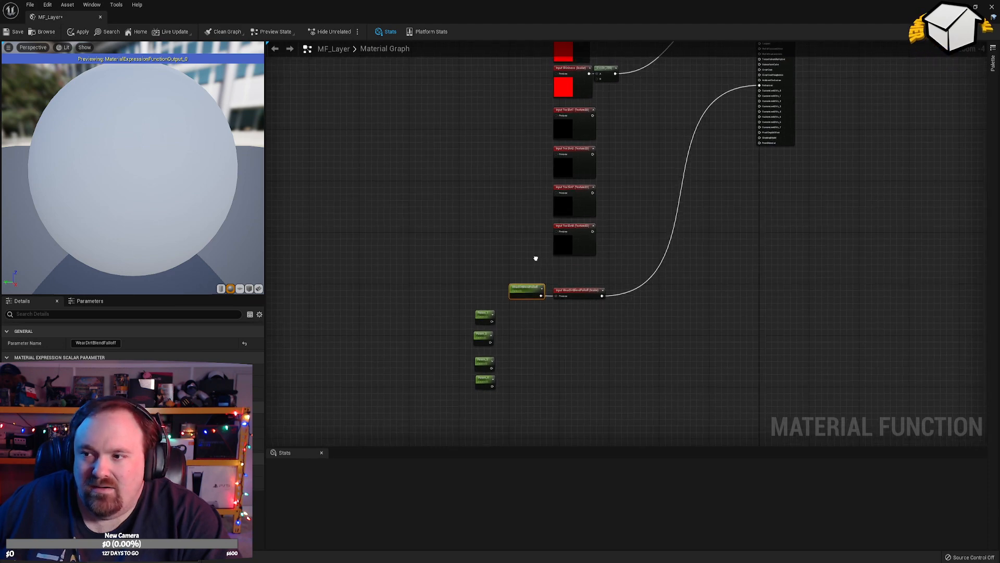
scroll(531, 258, "up", 2)
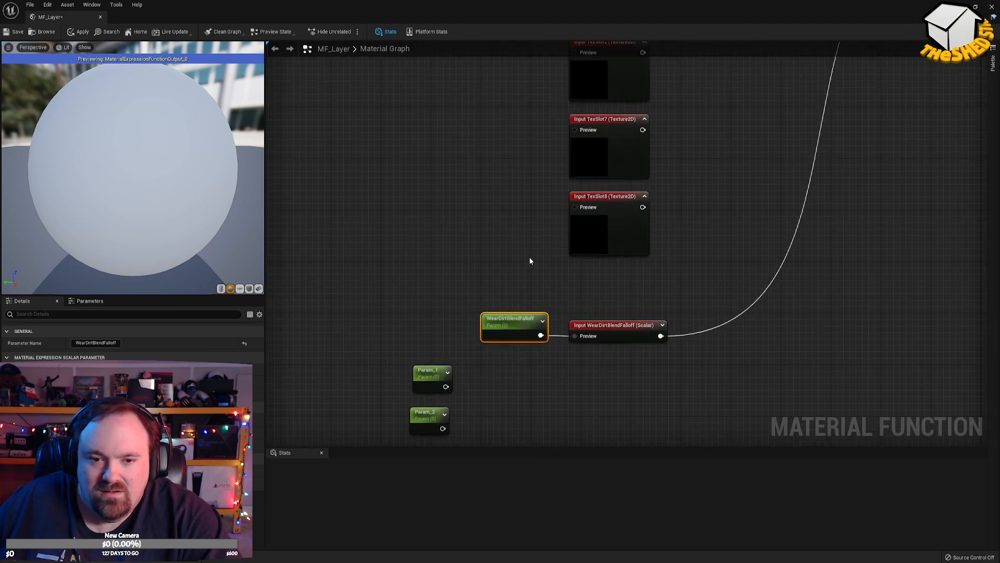
scroll(532, 258, "up", 2)
scroll(547, 286, "down", 2)
right_click_drag(546, 286, 584, 300)
right_click(492, 257)
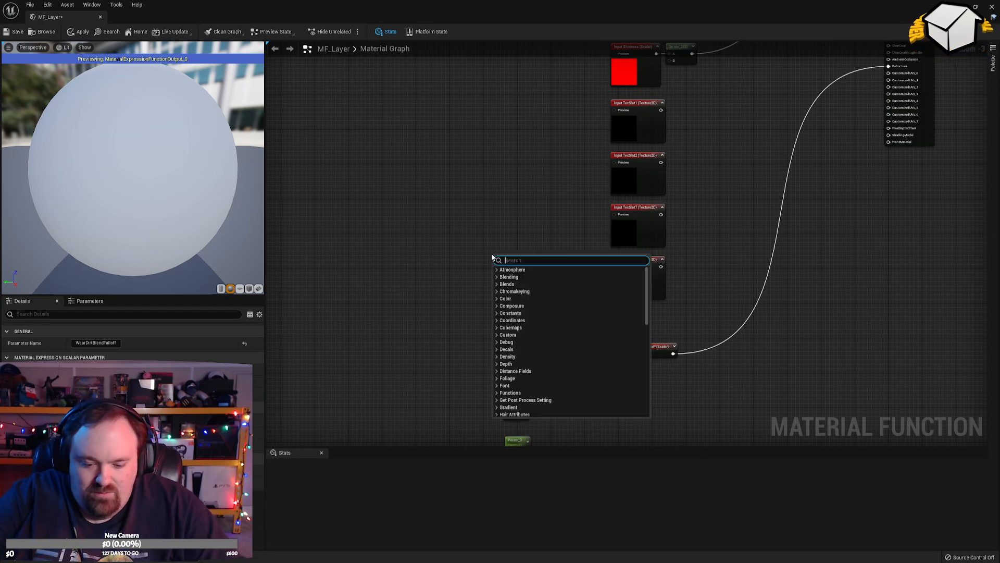
type("Texture Obj")
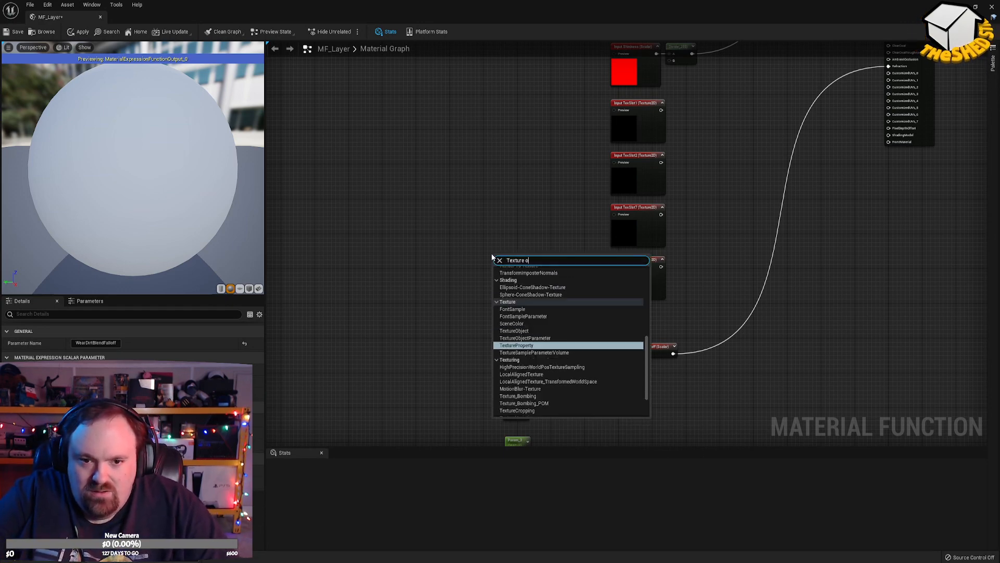
key("Return")
left_click_drag(495, 262, 615, 267)
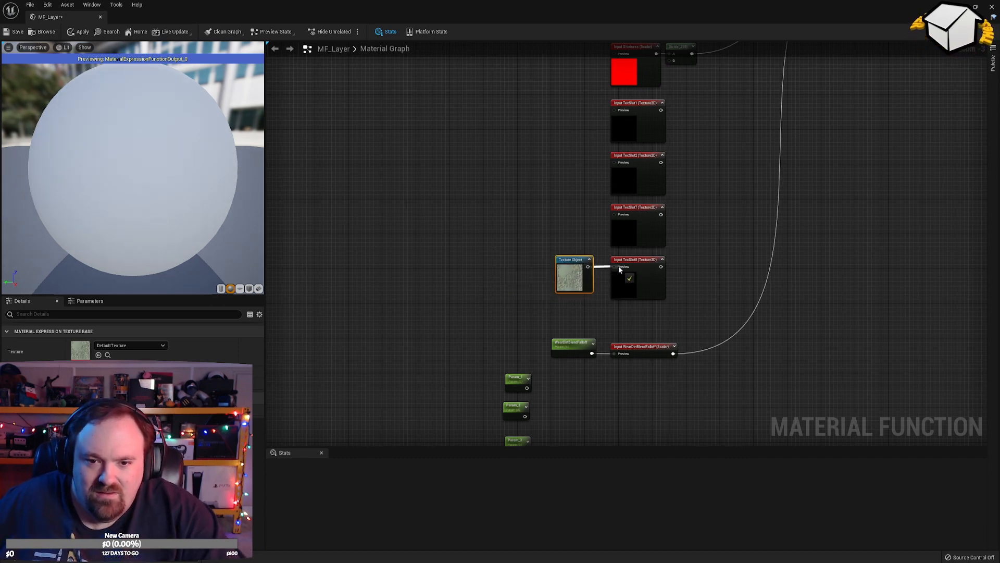
Convert the Texture Object node to a parameter and name it TexSlot8.
right_click(570, 276)
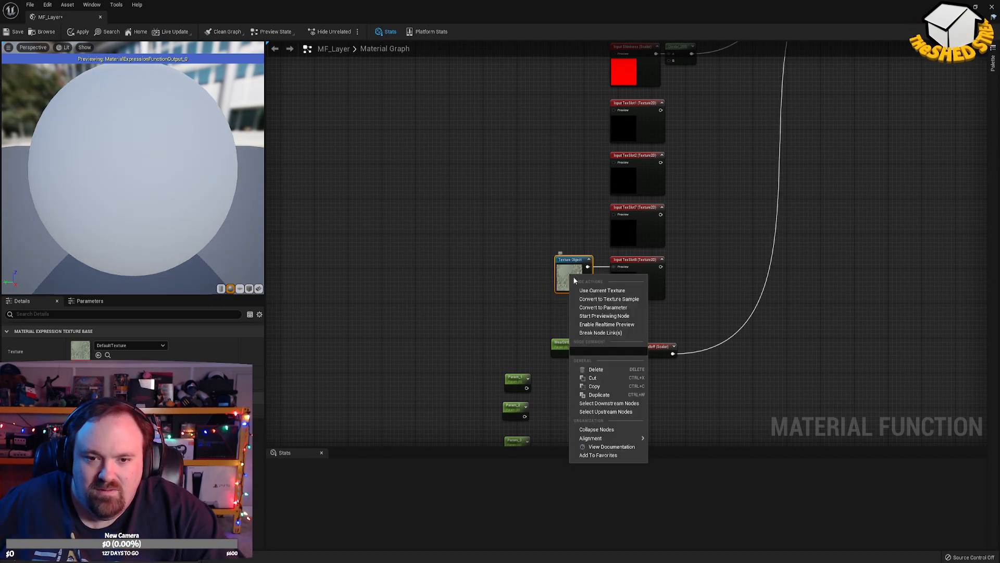
left_click(617, 309)
scroll(647, 295, "up", 2)
left_click(638, 263)
left_click(96, 343)
left_click(536, 271)
left_click(97, 343)
type("TexSlot8")
key("Return")
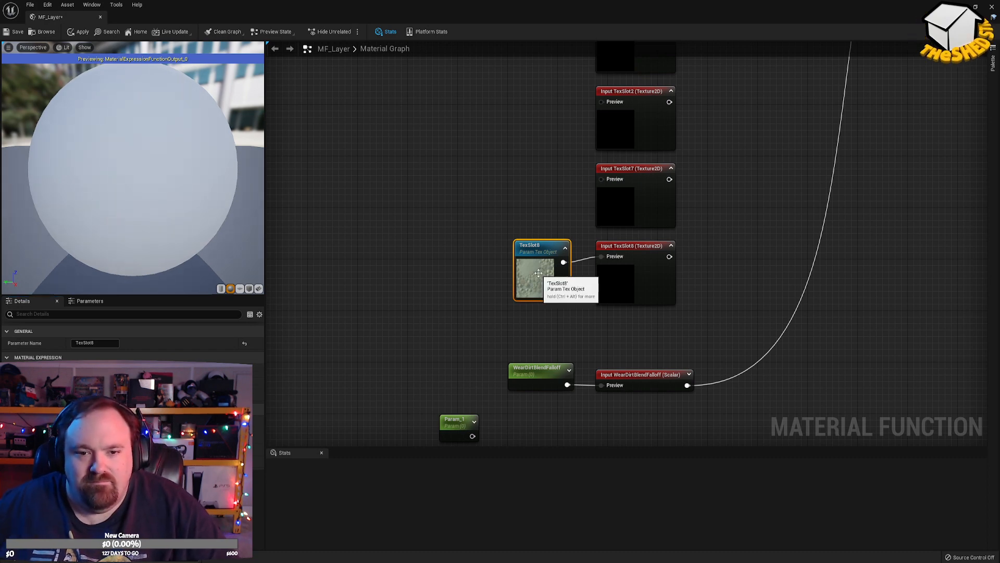
Make three copies of the TexSlot8 texture parameter and connect them to the Preview pins of TexSlot7, TexSlot2 and TexSlot1.
key("ctrl+w")
left_click_drag(538, 222, 538, 195)
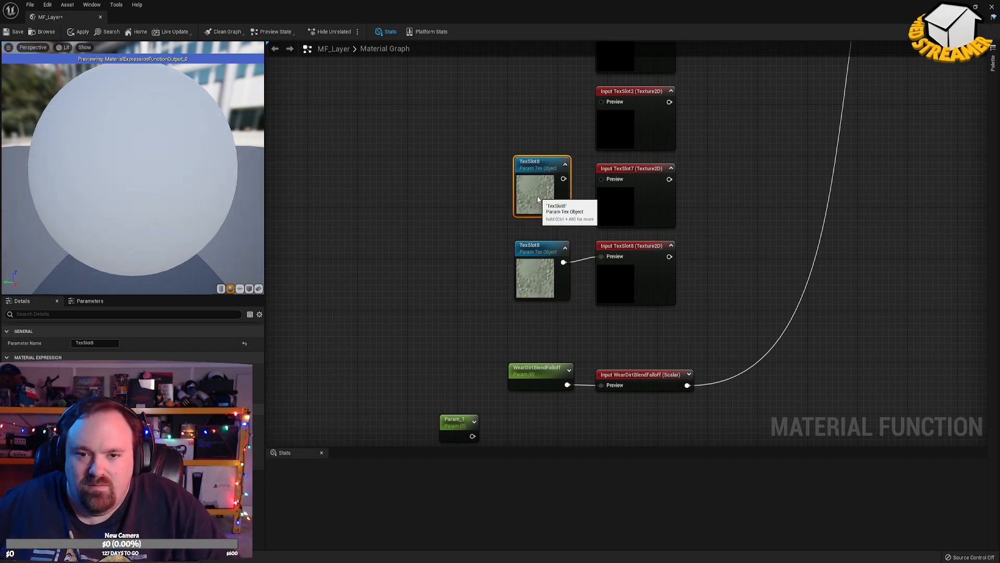
key("ctrl+v")
right_click_drag(519, 99, 515, 238)
key("ctrl+v")
left_click_drag(559, 176, 609, 167)
left_click_drag(565, 259, 598, 240)
left_click_drag(563, 314, 597, 318)
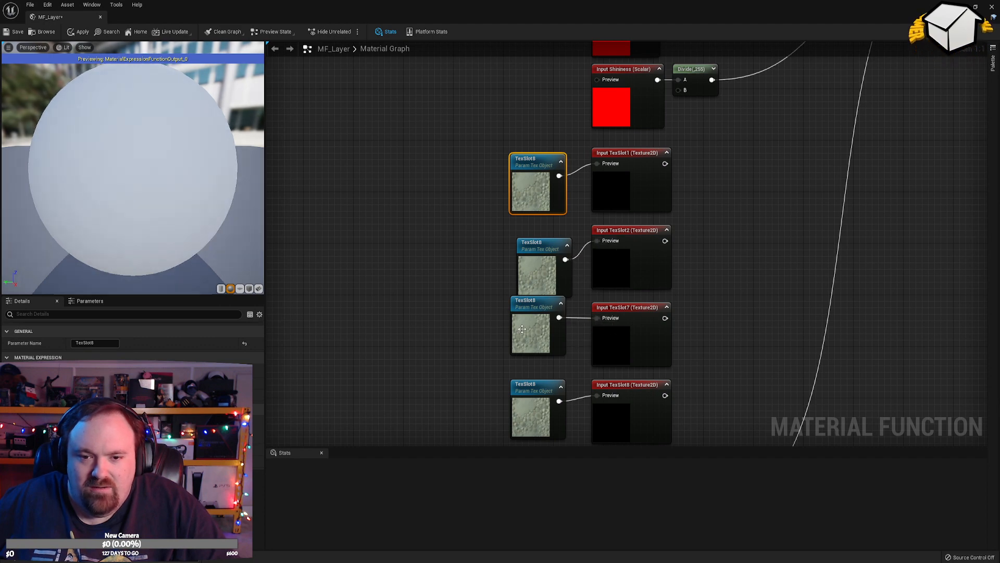
Straighten the connections between the four texture parameters and their TexSlot inputs.
scroll(508, 116, "down", 2)
left_click_drag(482, 164, 633, 360)
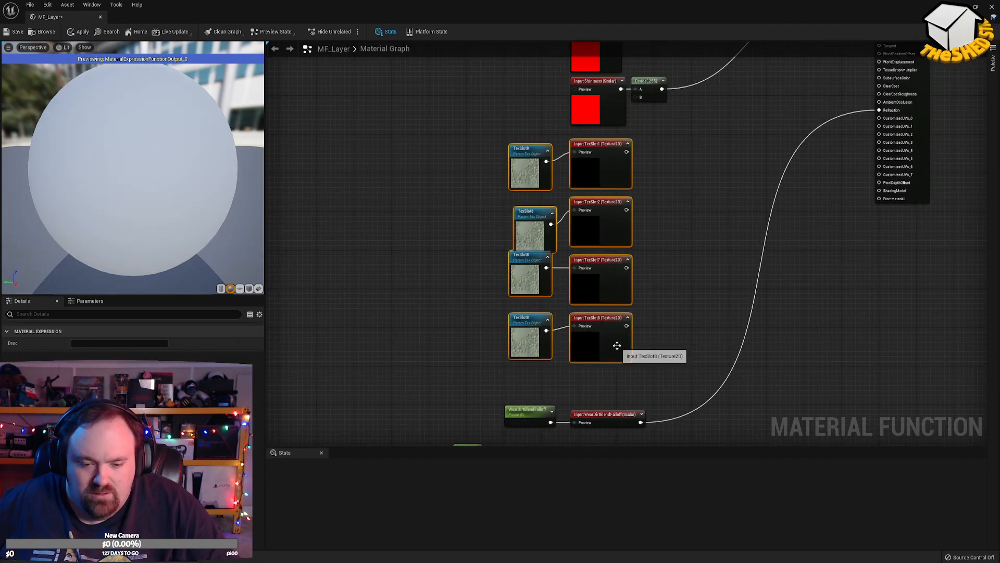
key("q")
left_click_drag(487, 151, 549, 355)
key("ctrl+a")
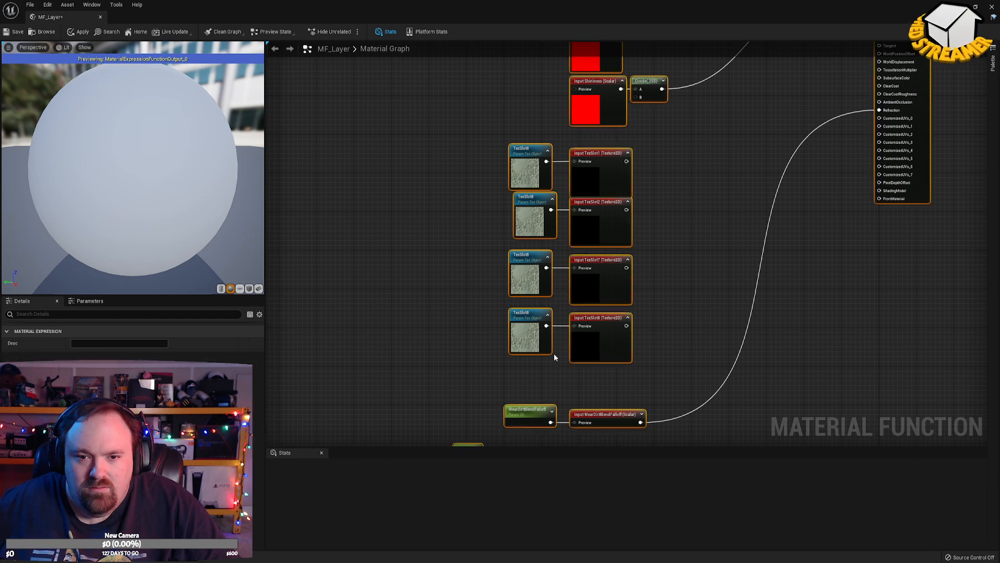
left_click_drag(479, 165, 542, 346)
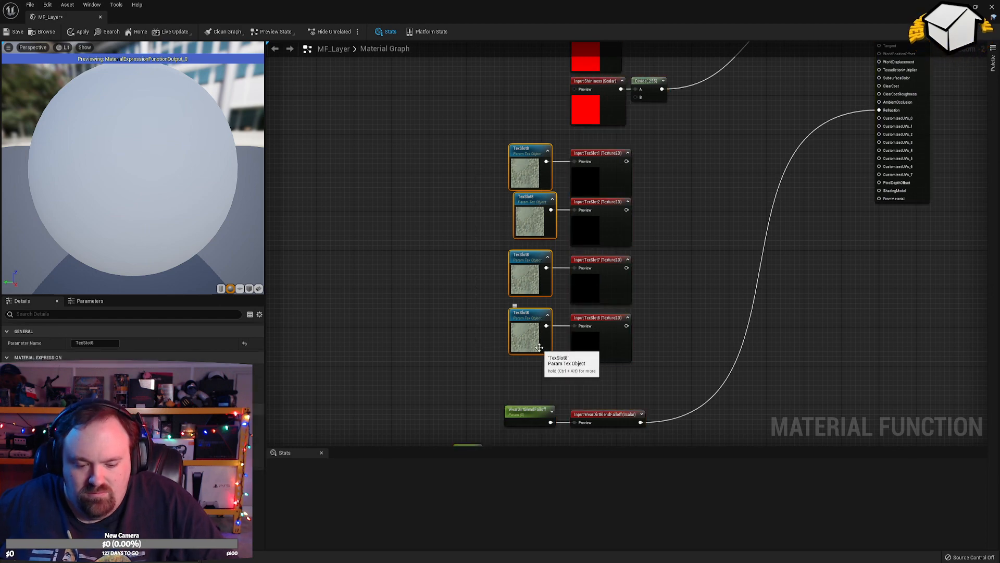
key("ctrl+a")
Distribute the four TexSlot input nodes evenly in the vertical direction.
left_click(682, 280)
left_click_drag(661, 151, 573, 359)
right_click(595, 333)
mouse_move(635, 470)
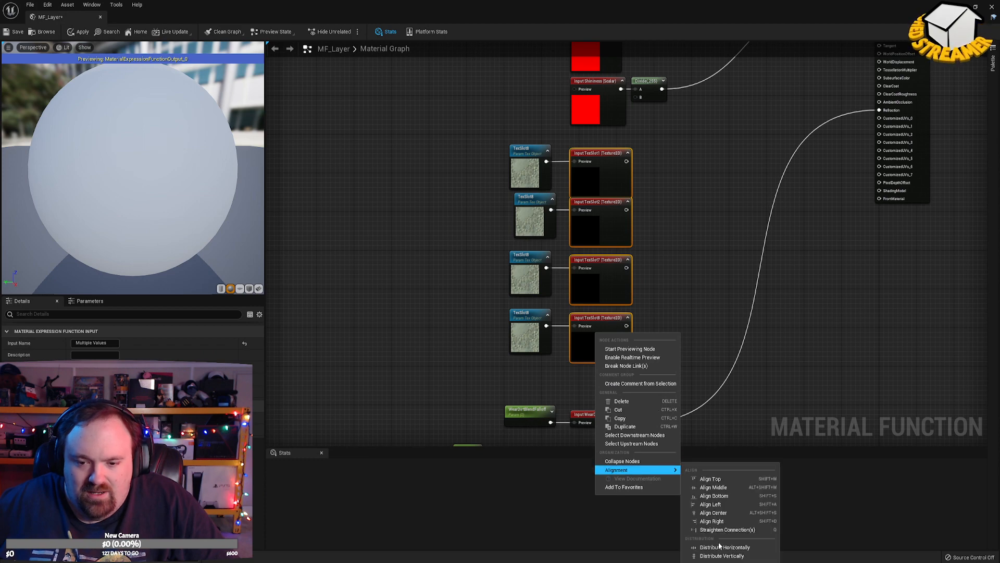
left_click(722, 555)
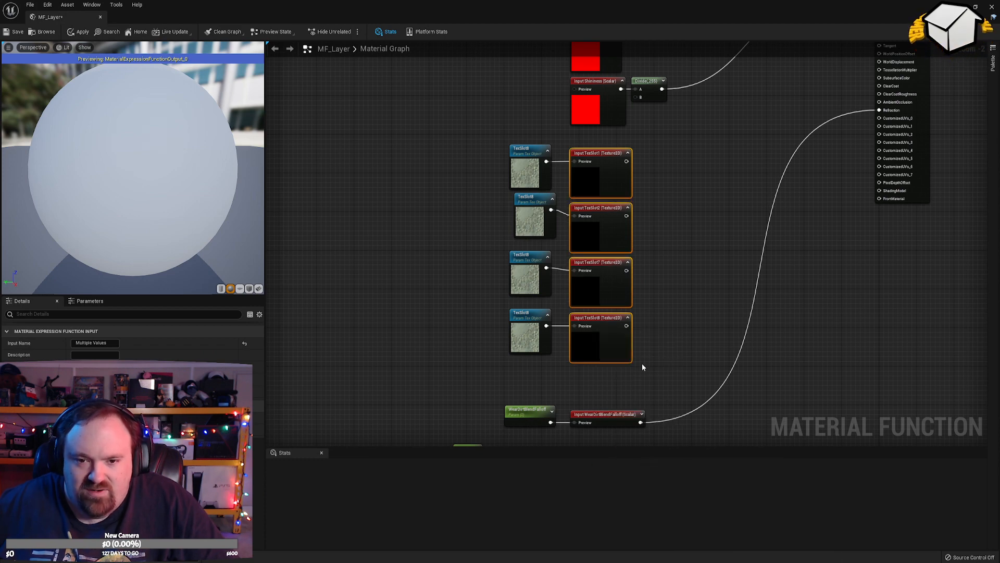
Straighten the four texture parameters against the spaced TexSlot inputs and align their left edges.
left_click_drag(658, 361, 548, 373)
key("q")
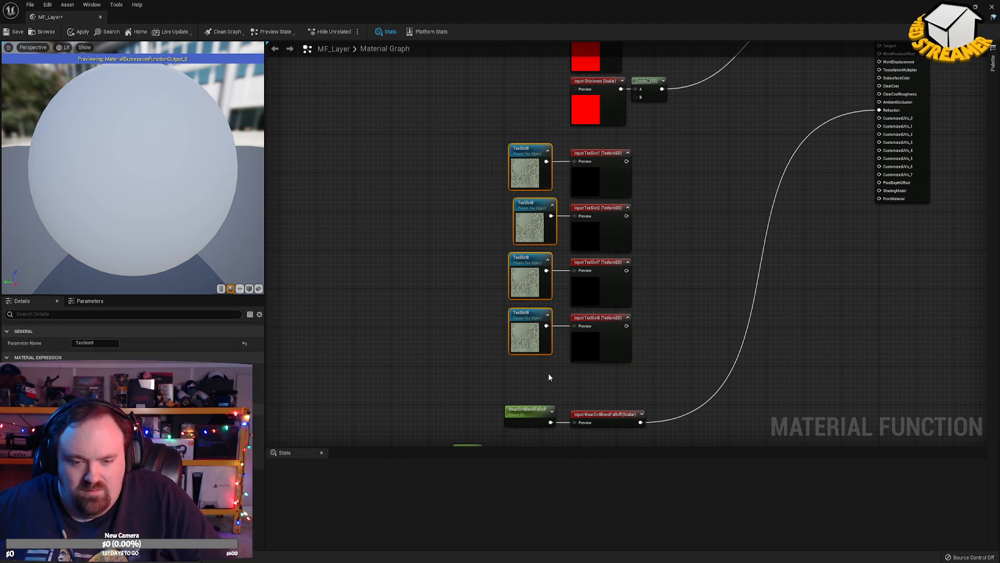
key("shift+a")
left_click(446, 272)
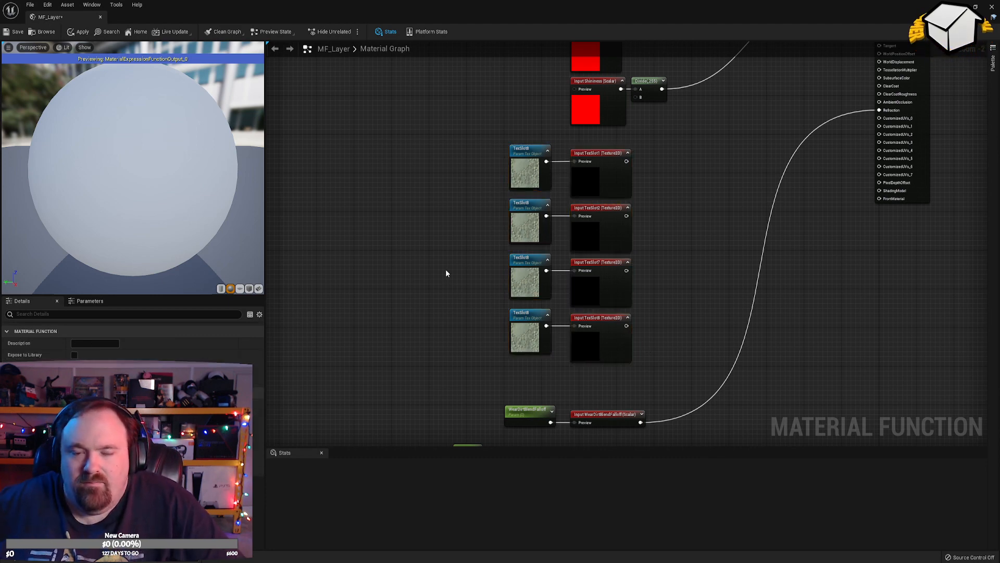
Rename the texture parameter feeding the TexSlot1 input to TexSlot1.
left_click(526, 175)
left_click(107, 343)
key("BackSpace")
type("1")
key("Return")
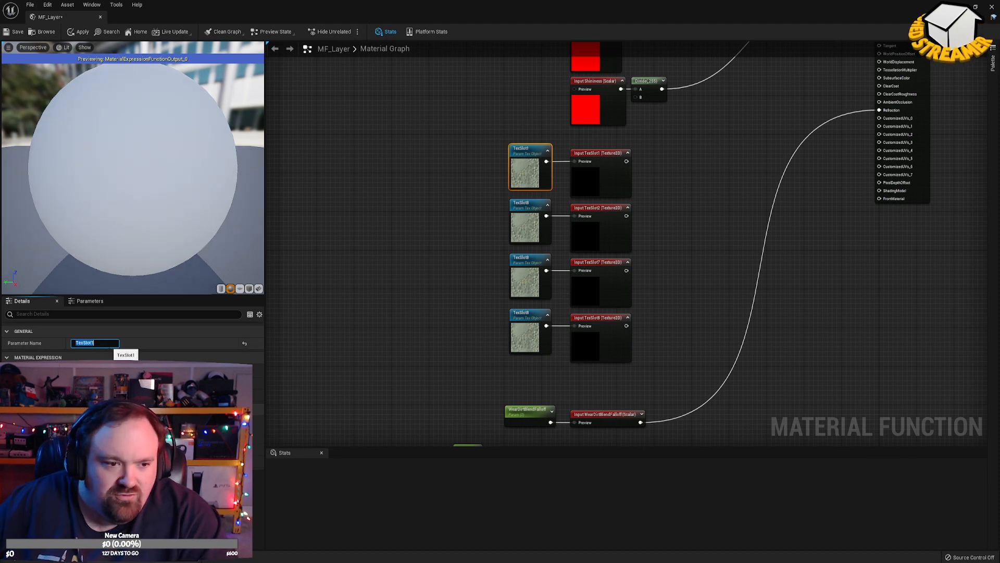
Rename the texture parameter feeding the TexSlot2 input to TexSlot2.
left_click(526, 222)
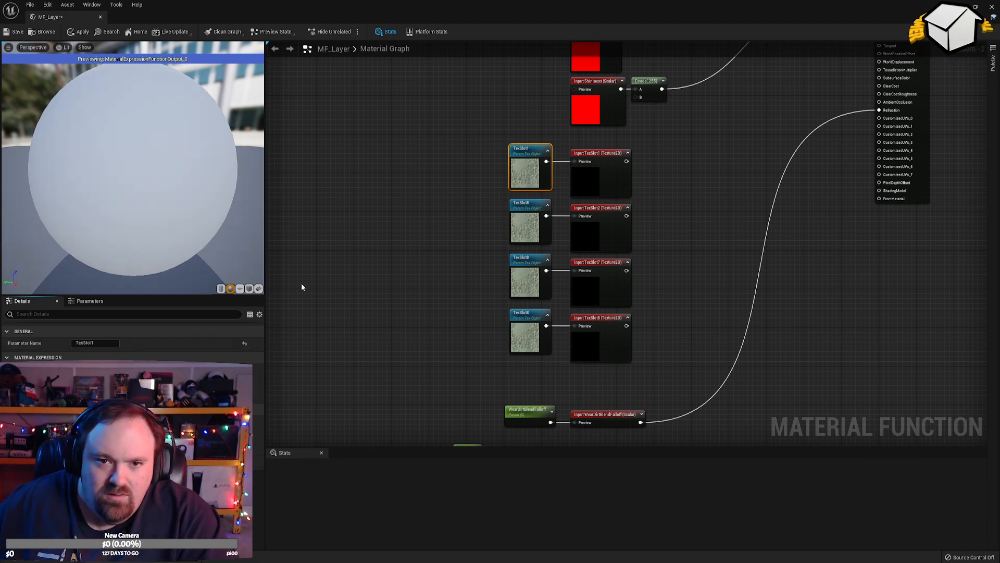
left_click(521, 225)
left_click(105, 343)
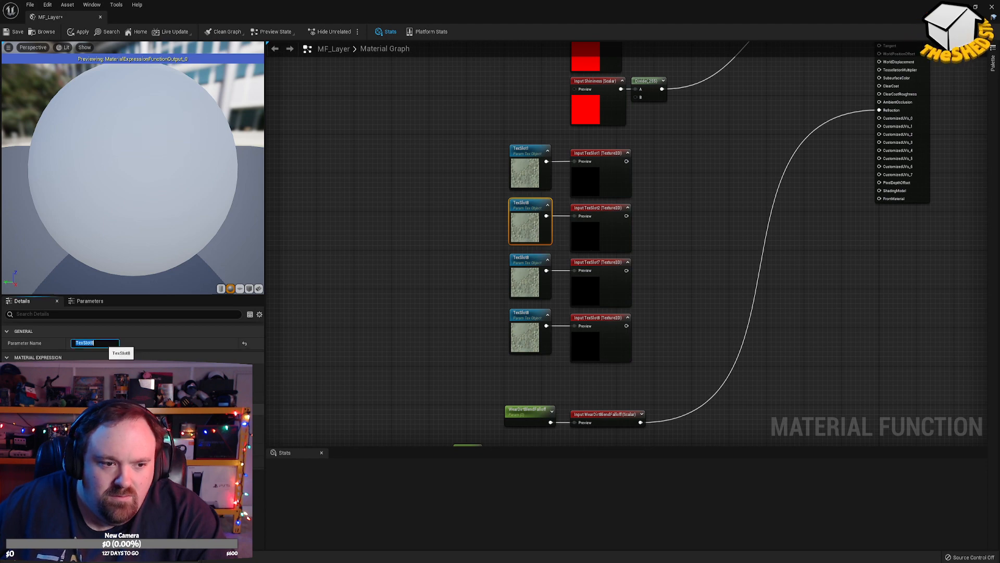
type("2")
key("Return")
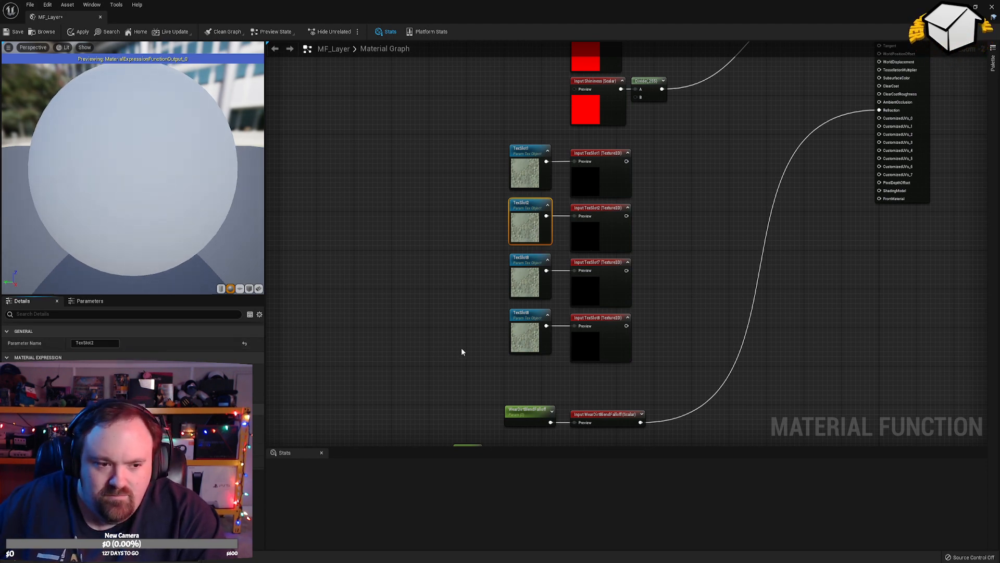
Rename the texture parameter feeding the TexSlot7 input to TexSlot7, and save the material function.
left_click(528, 289)
left_click(107, 344)
double_click(107, 344)
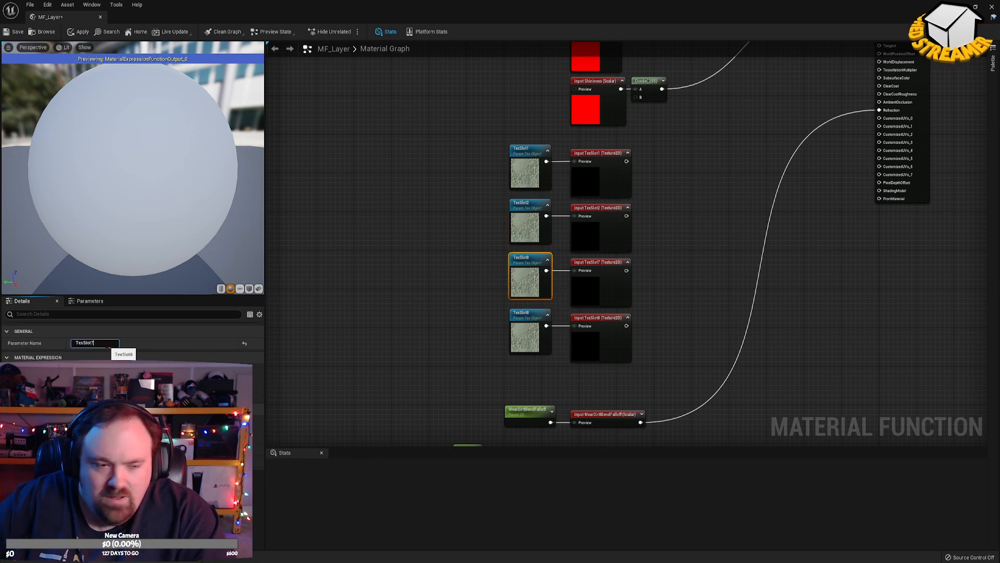
type("TexSlot7")
key("Return")
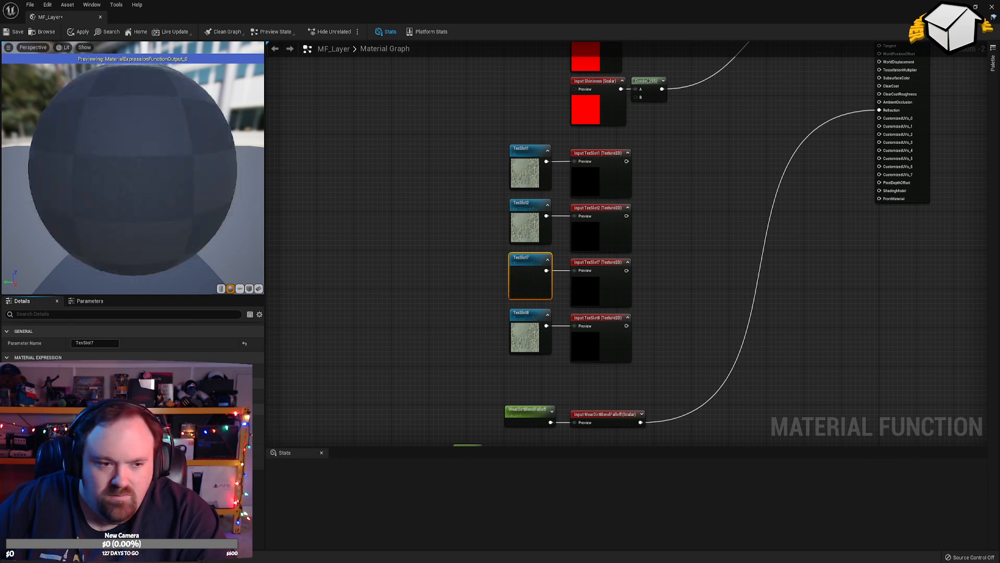
left_click(424, 243)
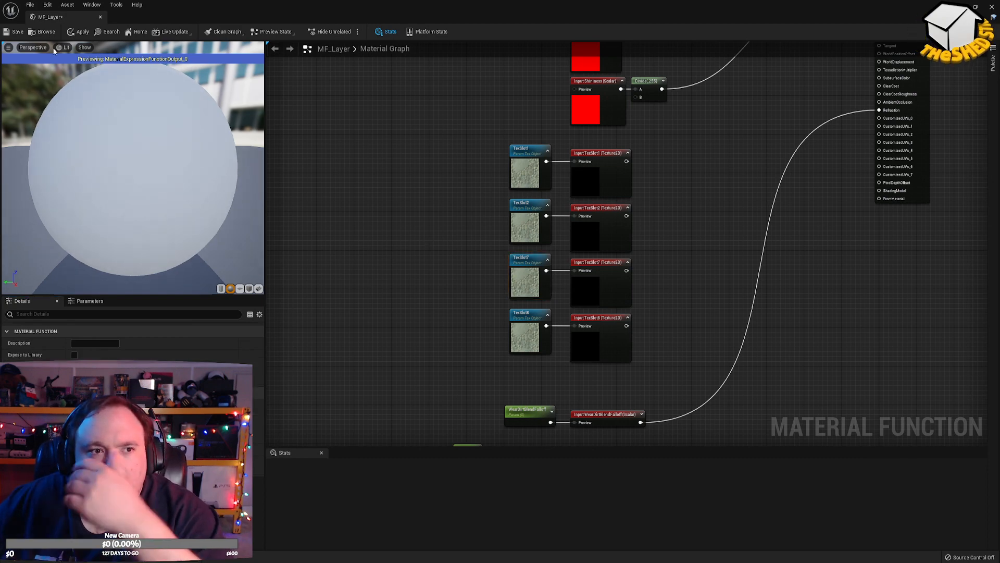
left_click(78, 32)
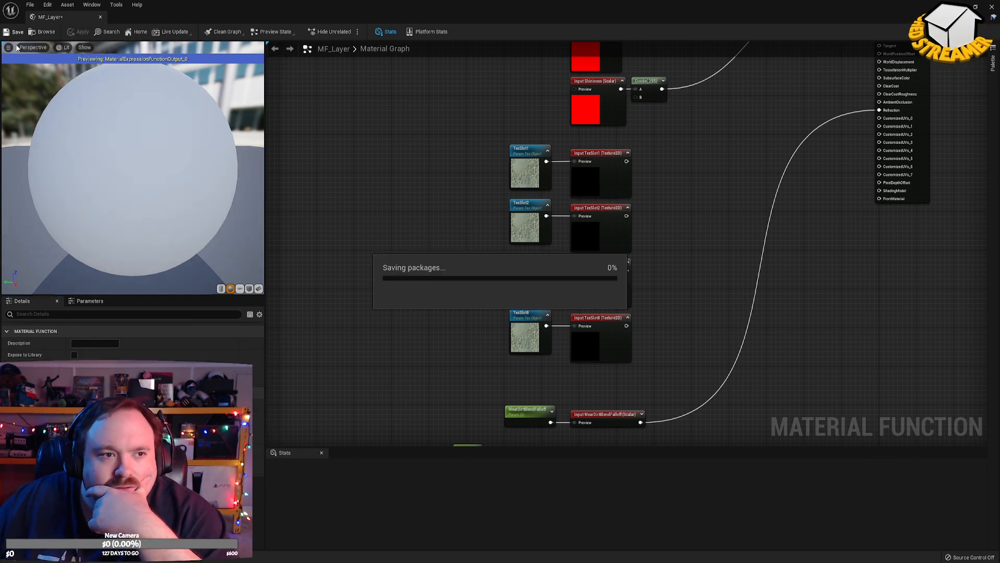
Examine the TexSlot and WearDirtBlendFalloff inputs together with their connected parameters.
right_click_drag(443, 206, 425, 121)
scroll(428, 180, "up", 1)
right_click_drag(427, 188, 440, 96)
left_click(649, 291)
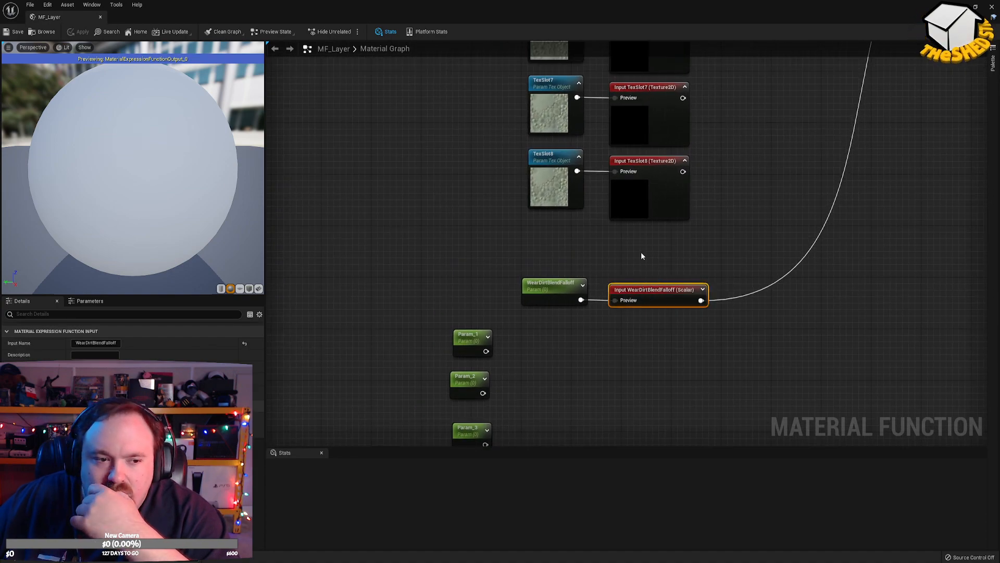
right_click_drag(642, 257, 614, 422)
scroll(706, 344, "down", 1)
left_click_drag(709, 380, 602, 195)
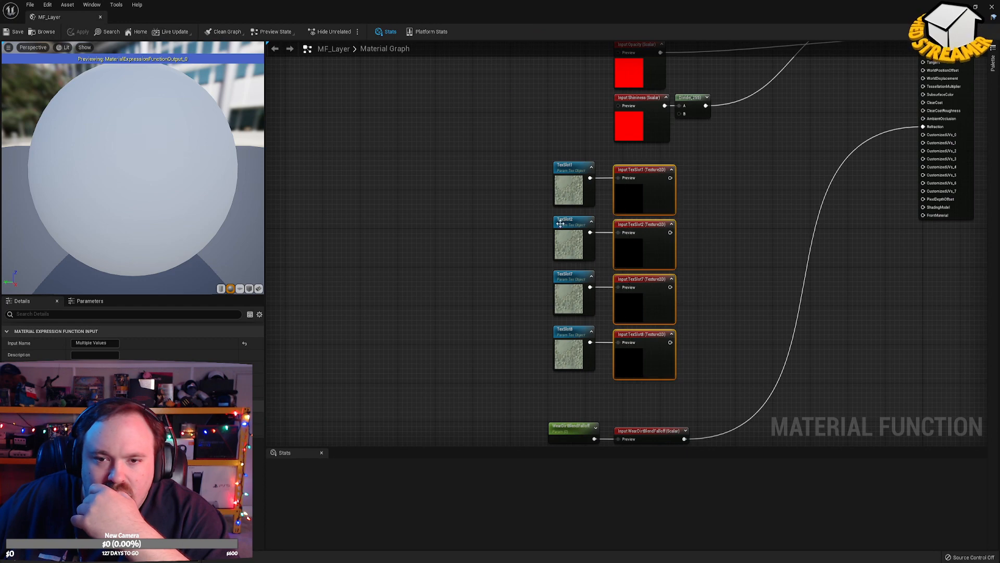
left_click(446, 272)
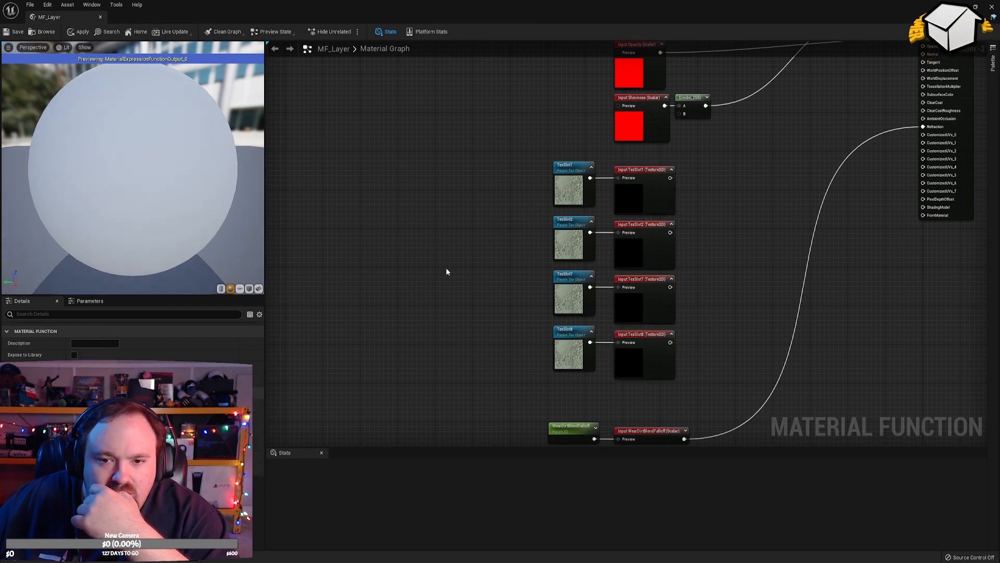
Return to the level editor and create a folder named Textures in the project's root content folder.
left_click_drag(264, 10, 262, 0)
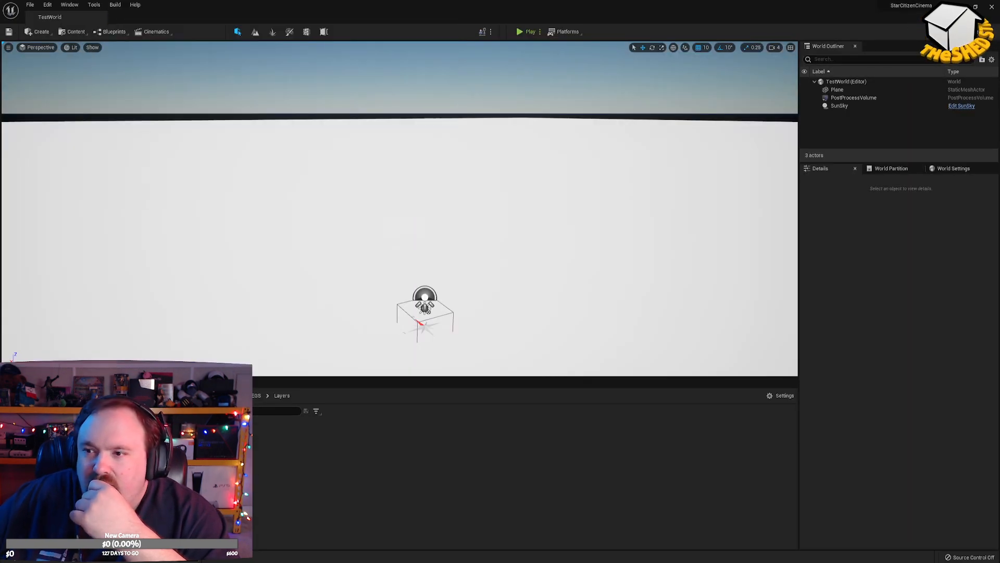
left_click(172, 396)
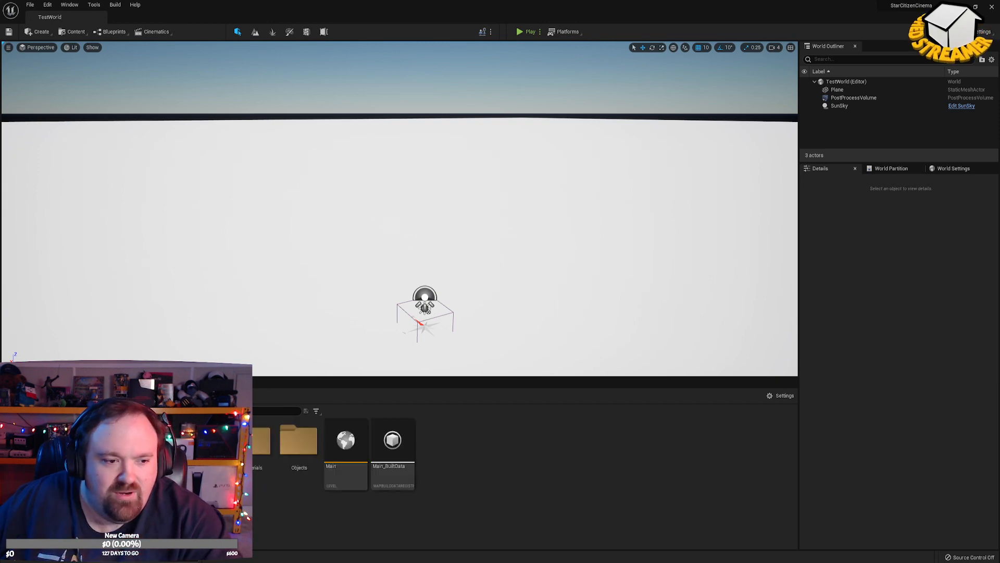
right_click(230, 521)
left_click(263, 268)
type("Textures")
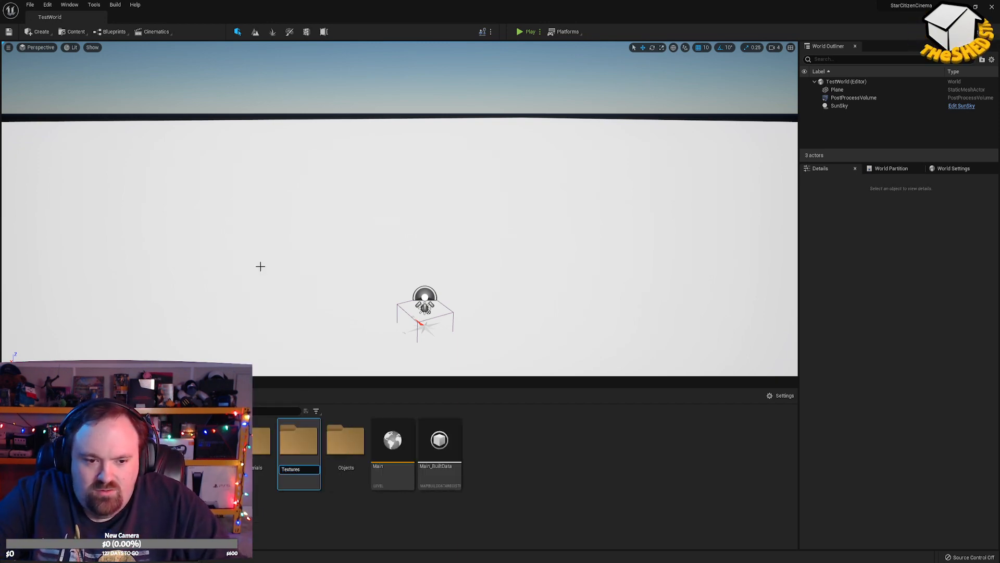
key("Return")
Create a defaults folder inside the Textures folder and open it.
double_click(346, 440)
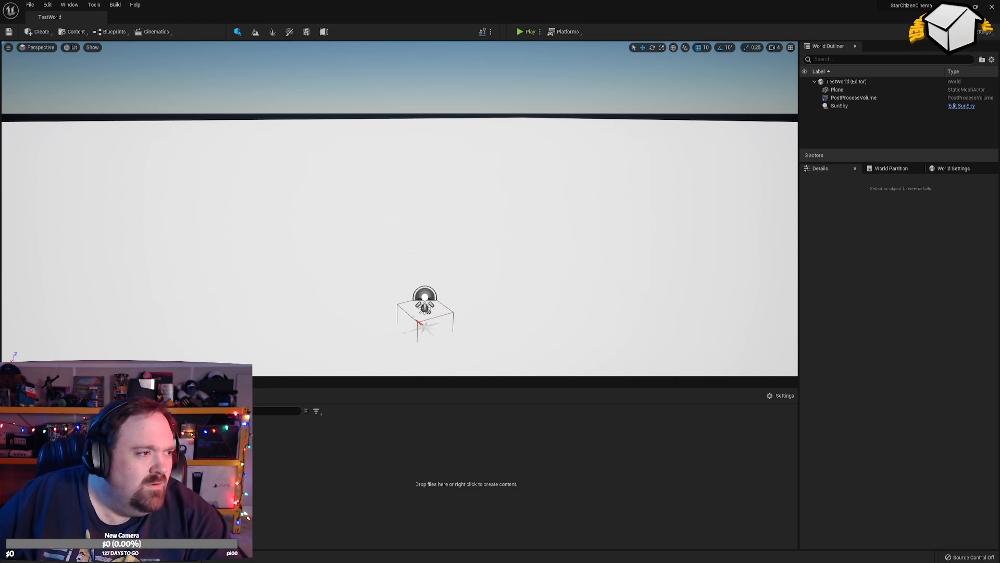
right_click(270, 465)
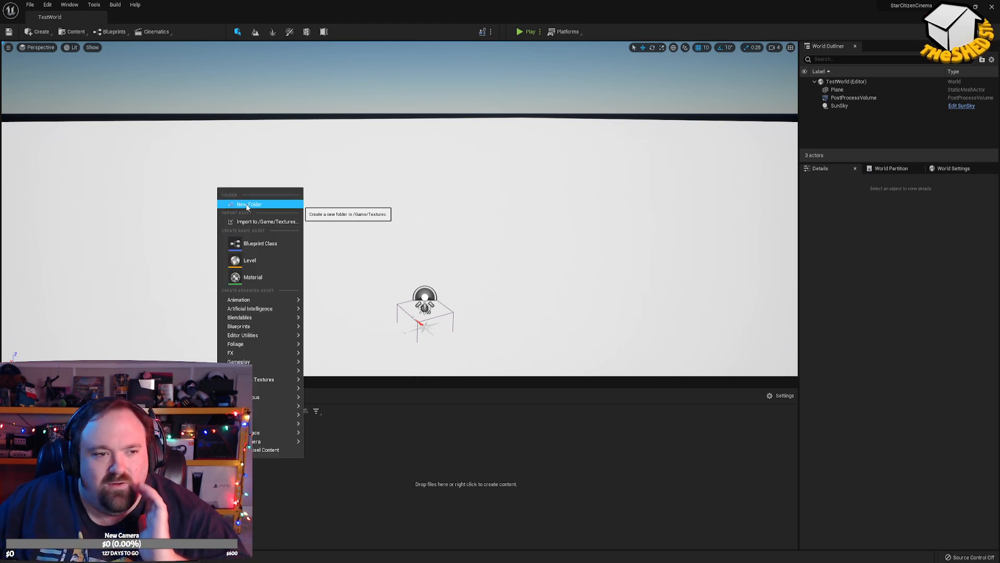
left_click(247, 204)
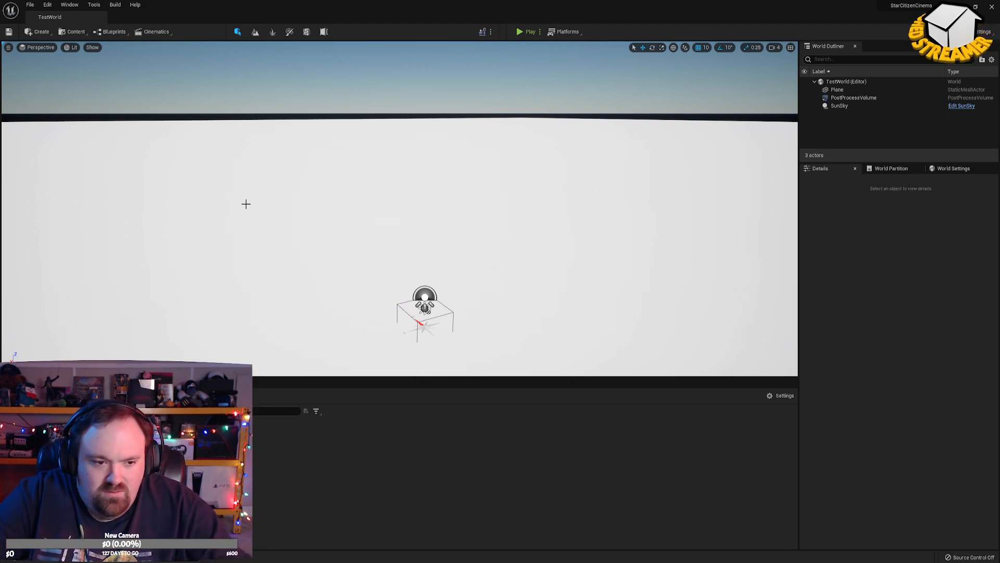
double_click(162, 449)
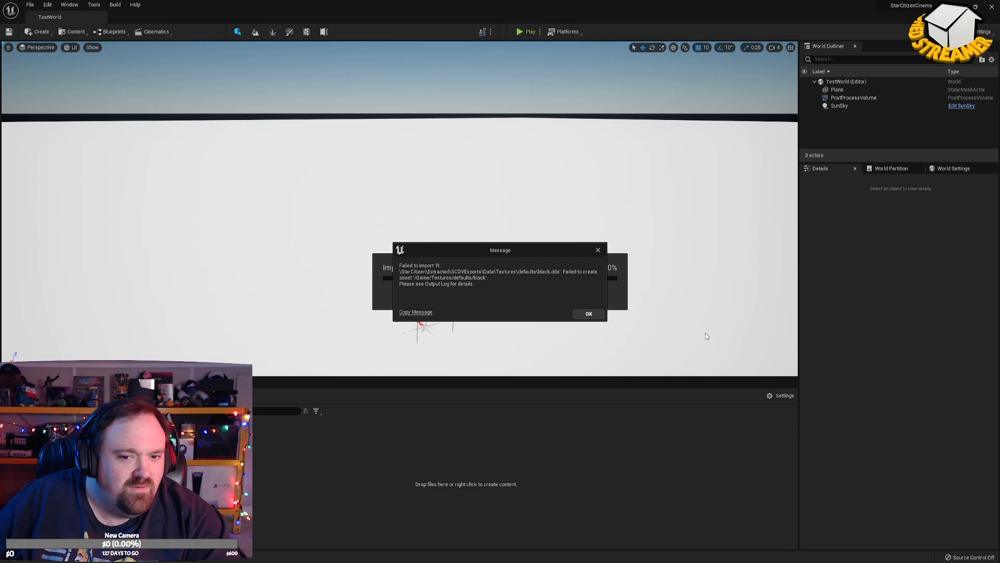
Close the finished texture conversion and import the black, grey and white TGA textures into the defaults folder.
left_click(588, 313)
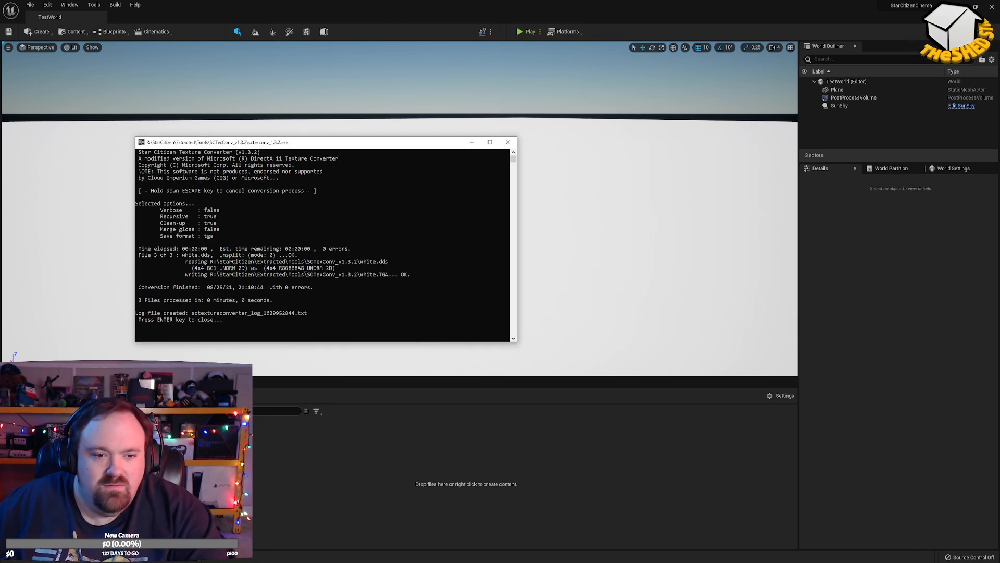
key("Return")
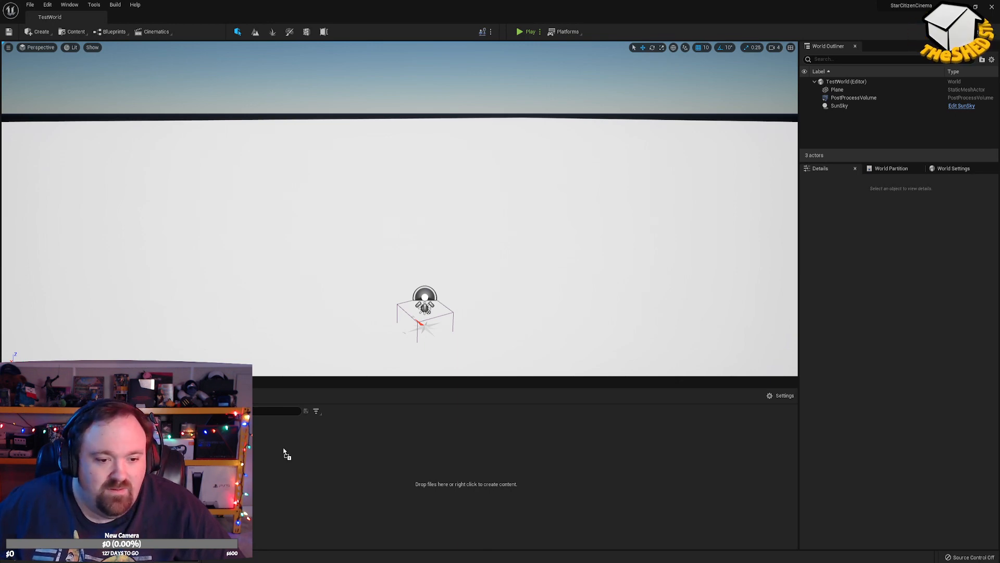
left_click_drag(284, 451, 282, 449)
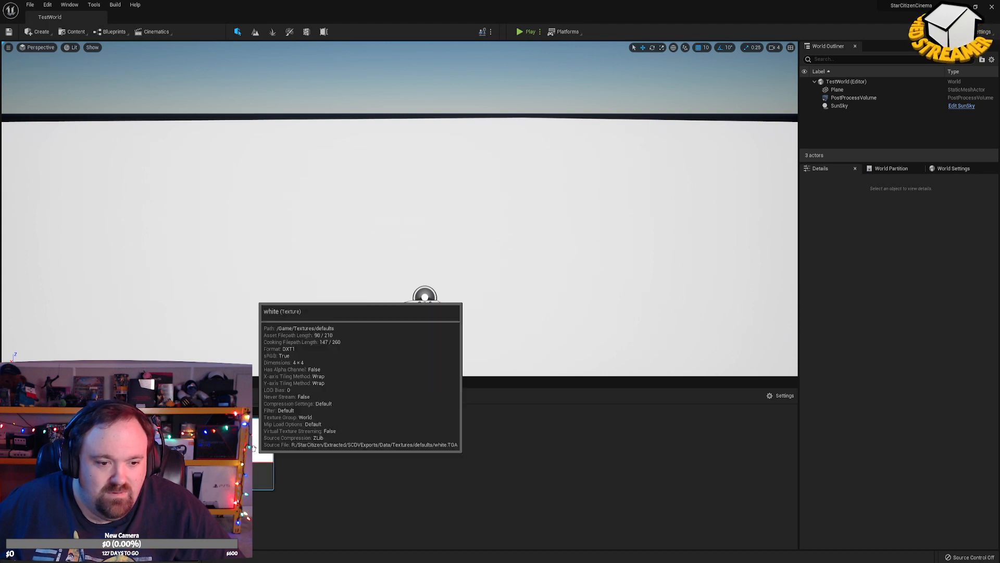
Open the black, grey and white textures for bulk editing in the Property Matrix and enlarge its window.
right_click(261, 440)
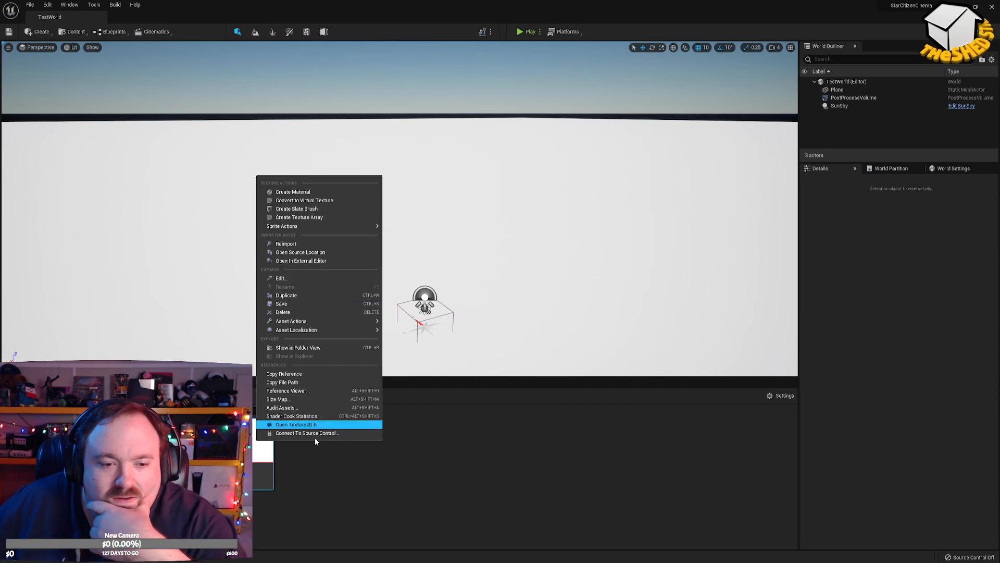
mouse_move(334, 321)
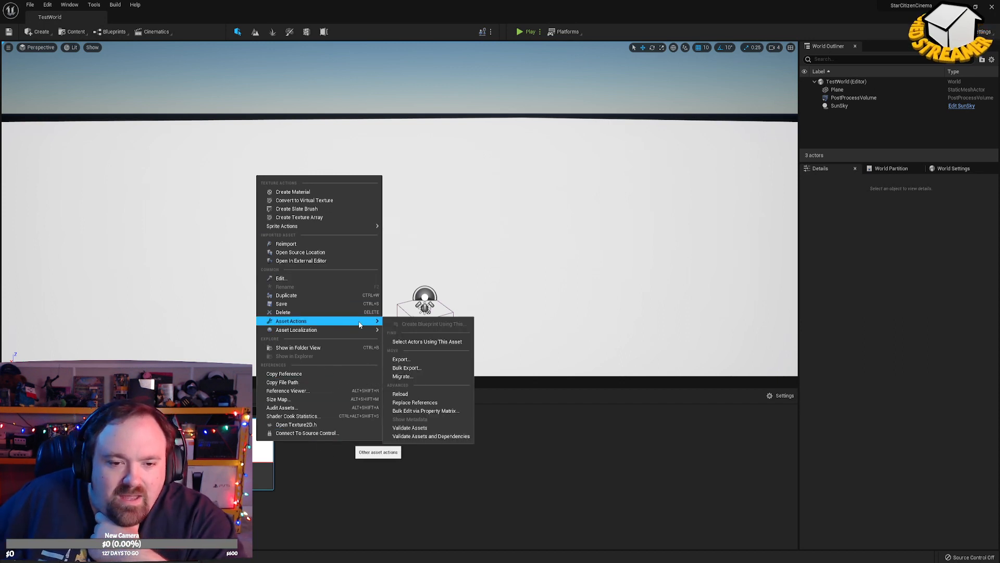
left_click(437, 411)
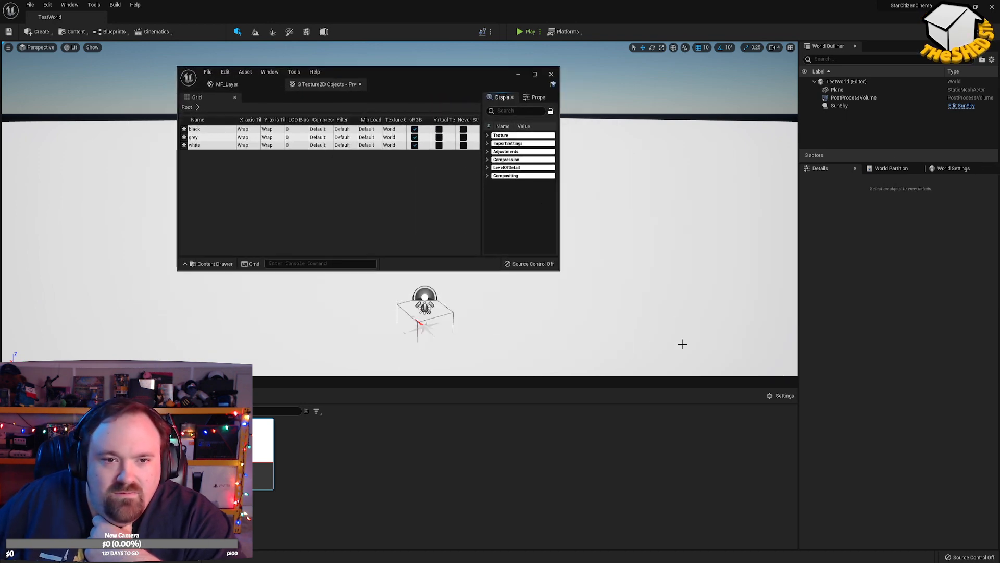
left_click_drag(560, 270, 912, 319)
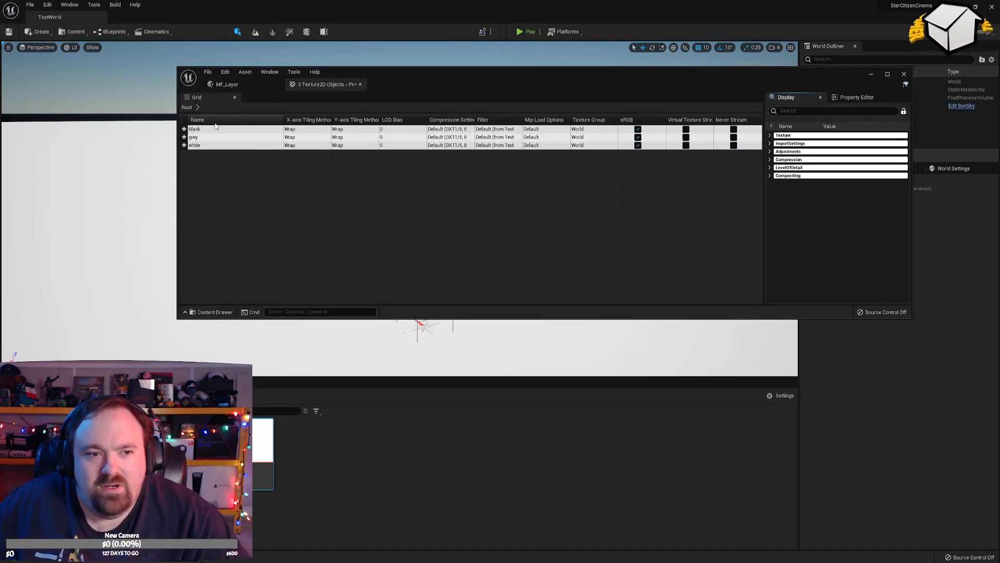
Enable Virtual Texture Streaming and disable sRGB for the black, grey and white textures together.
left_click(207, 130)
left_click(205, 146, "shift")
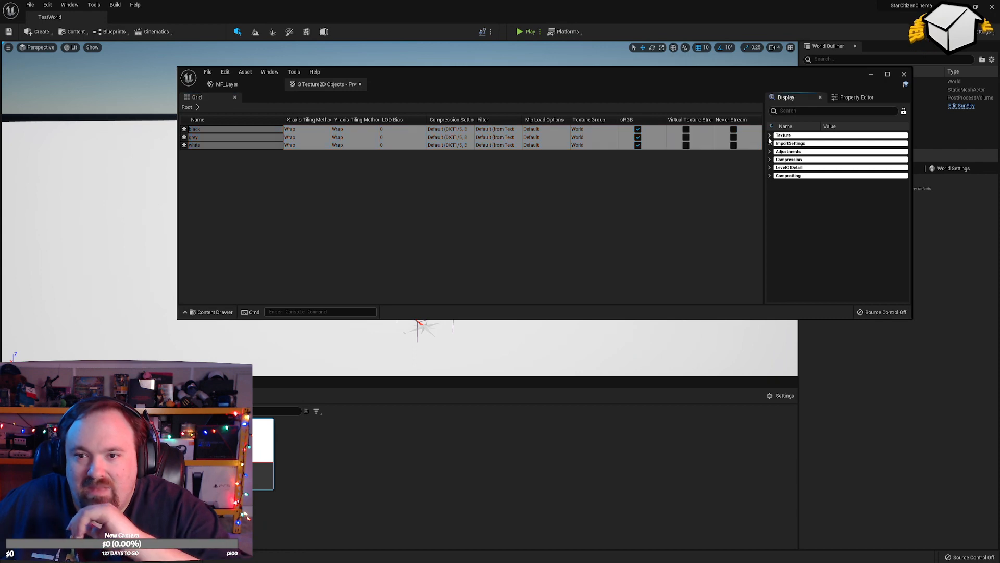
left_click(770, 135)
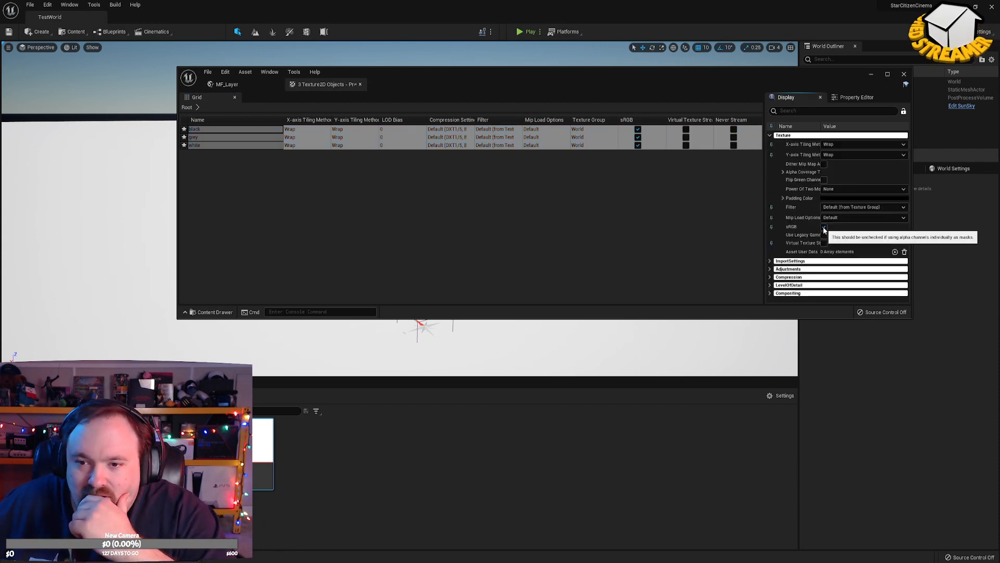
left_click(824, 243)
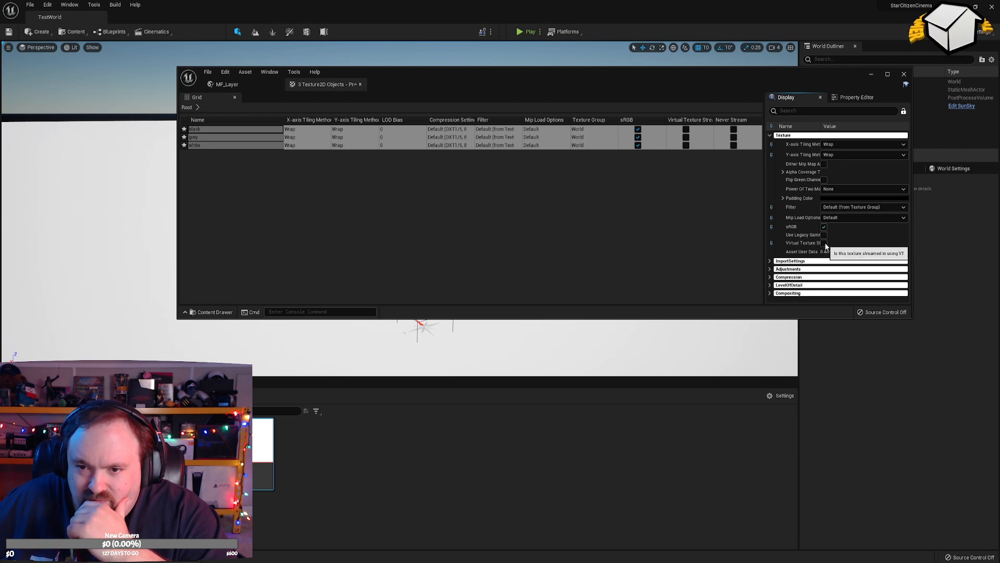
left_click(824, 227)
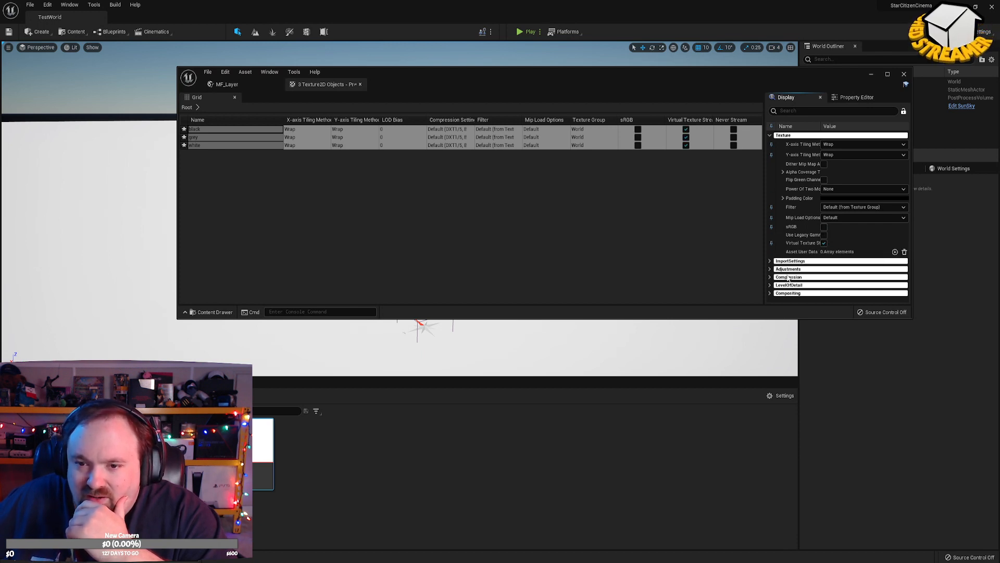
Set the compression settings of all three textures to Masks (no sRGB).
left_click(770, 277)
scroll(813, 282, "down", 2)
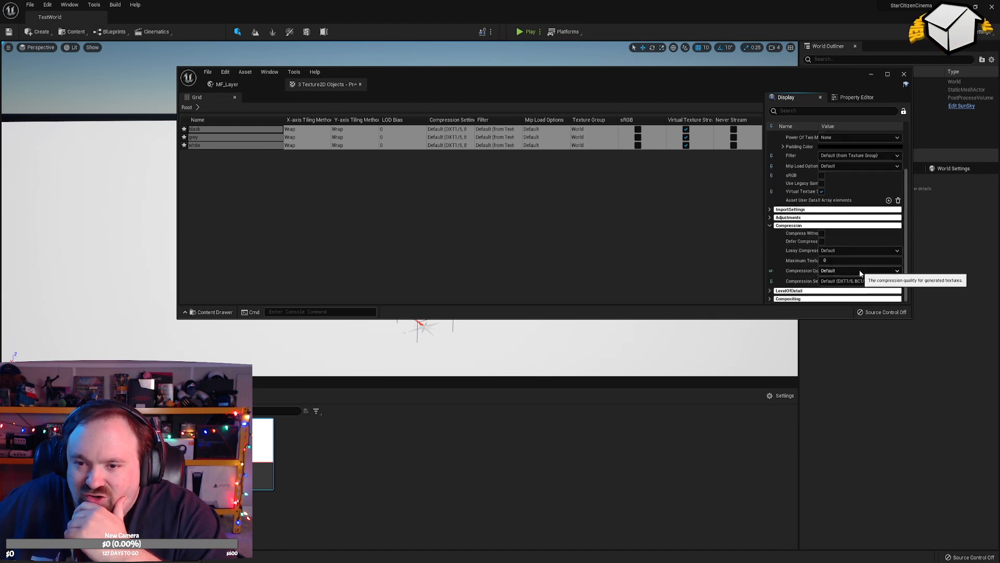
left_click(842, 281)
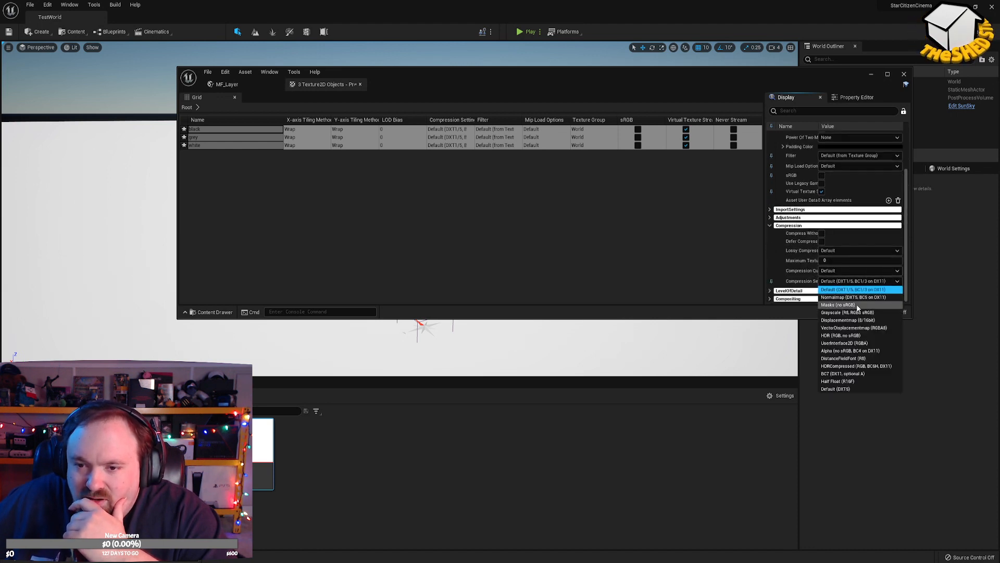
left_click(858, 307)
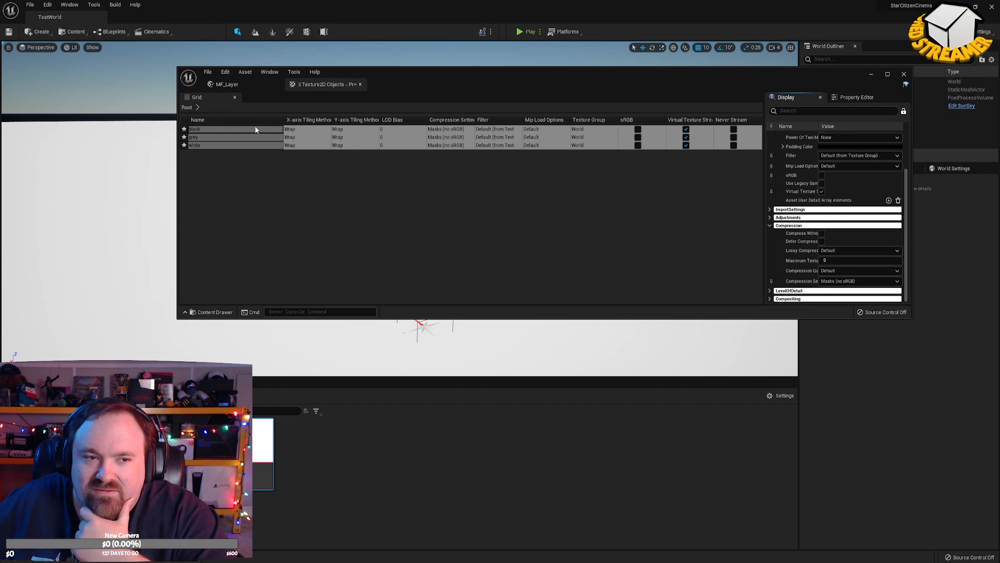
Save the three textures and close the Property Matrix while keeping MF_Layer open.
key("ctrl+s")
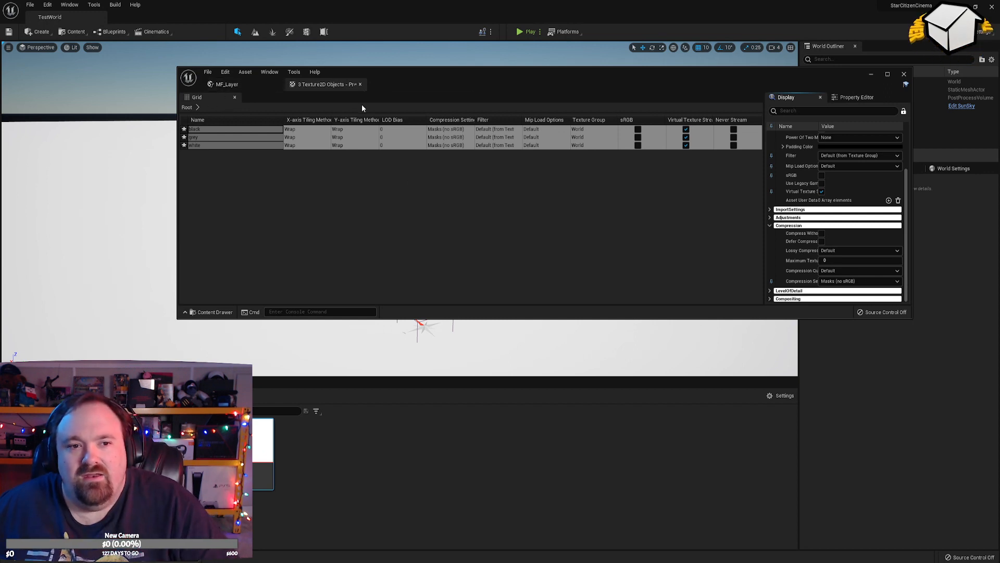
left_click(905, 75)
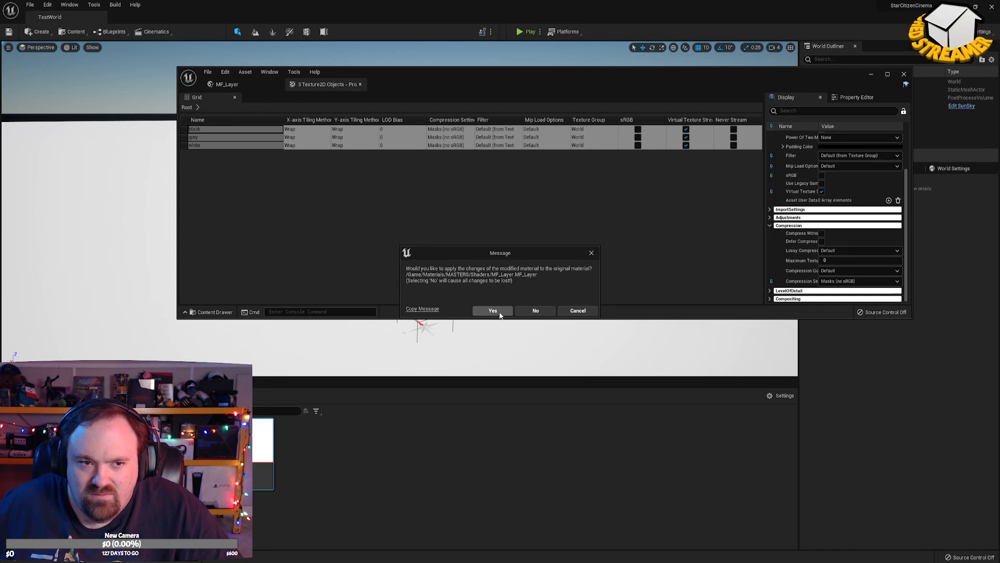
left_click(577, 311)
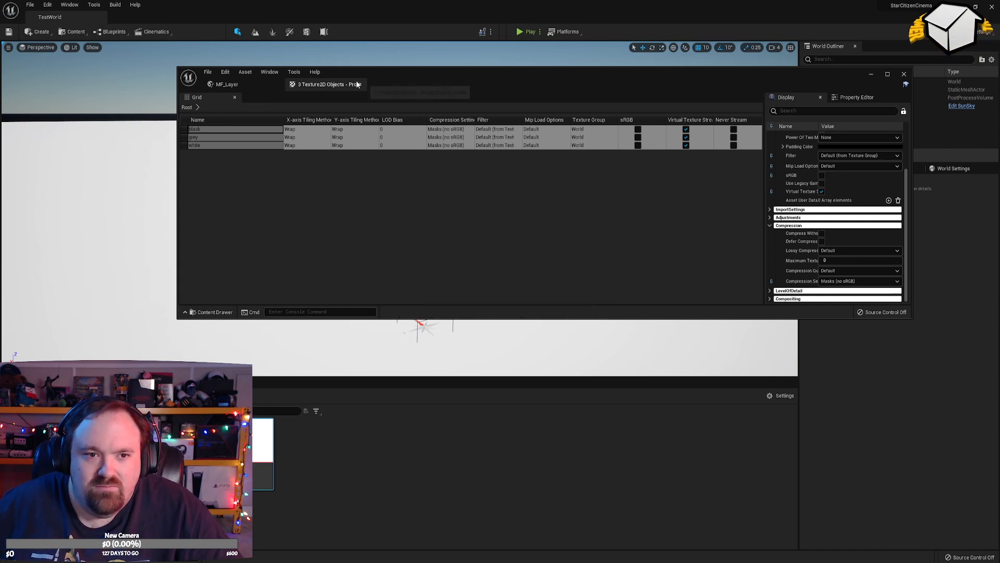
left_click(360, 85)
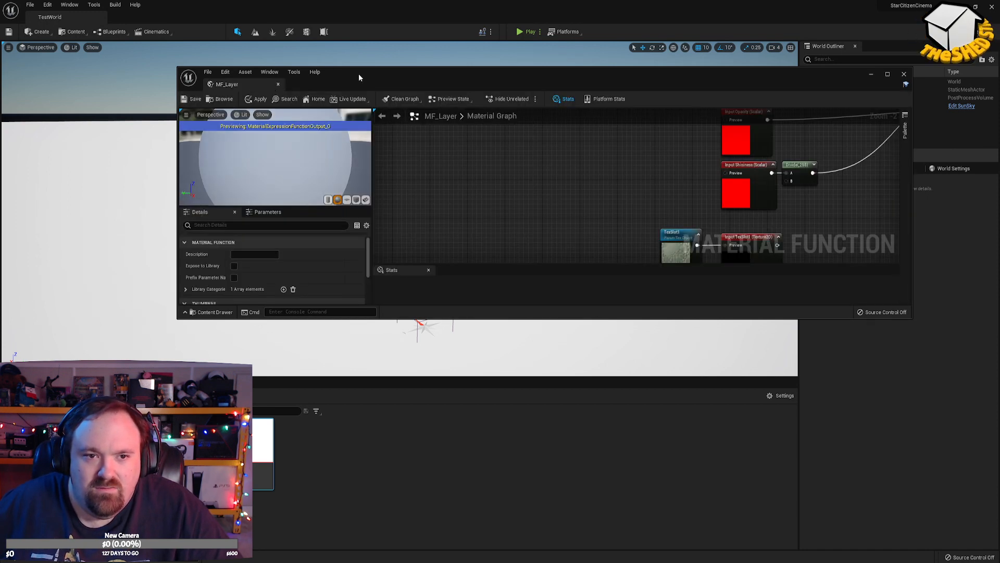
Move the MF_Layer window clear of the content folder and open the perlinnoise2d texture for editing.
double_click(358, 74)
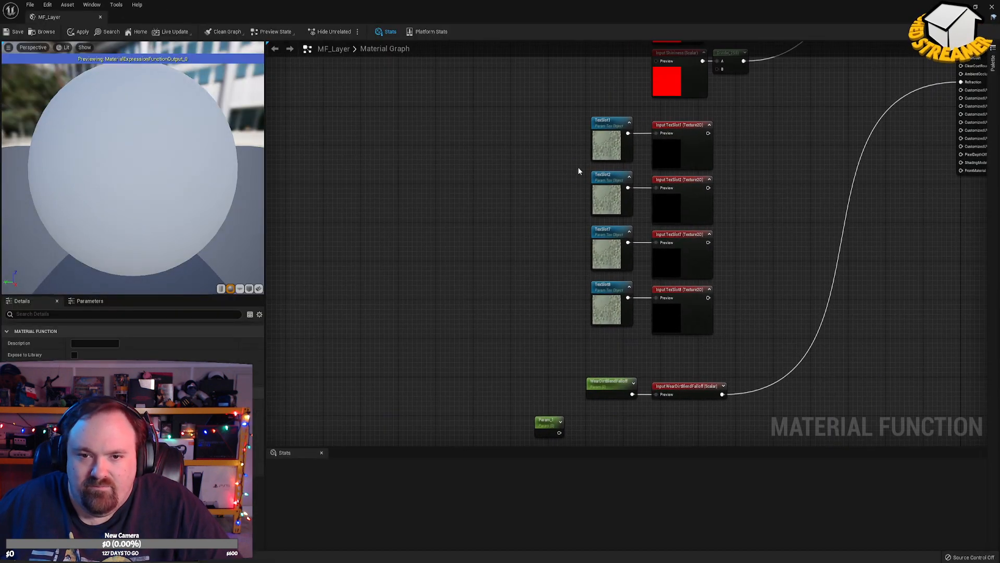
left_click(602, 145)
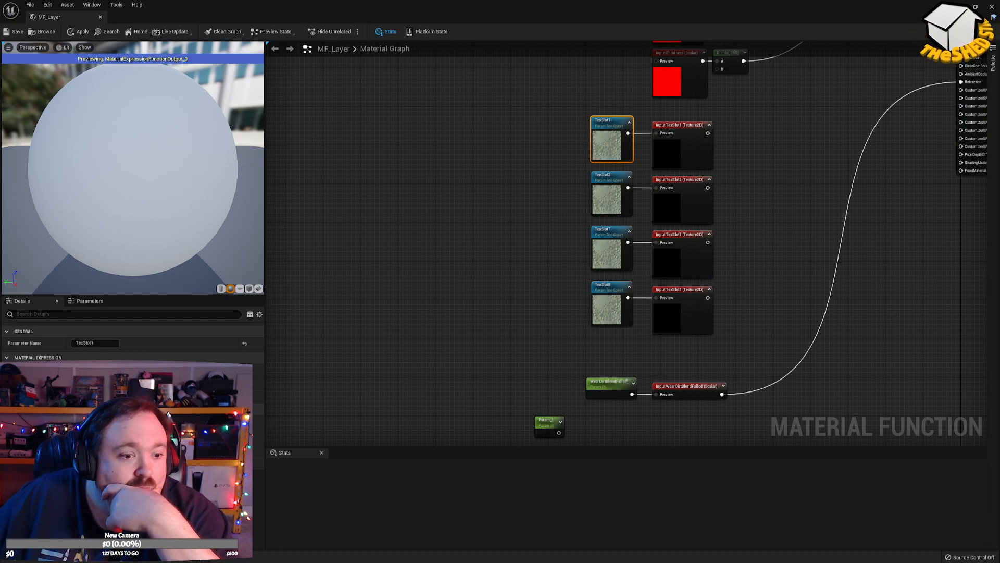
left_click_drag(238, 9, 369, 57)
left_click_drag(293, 445, 335, 443)
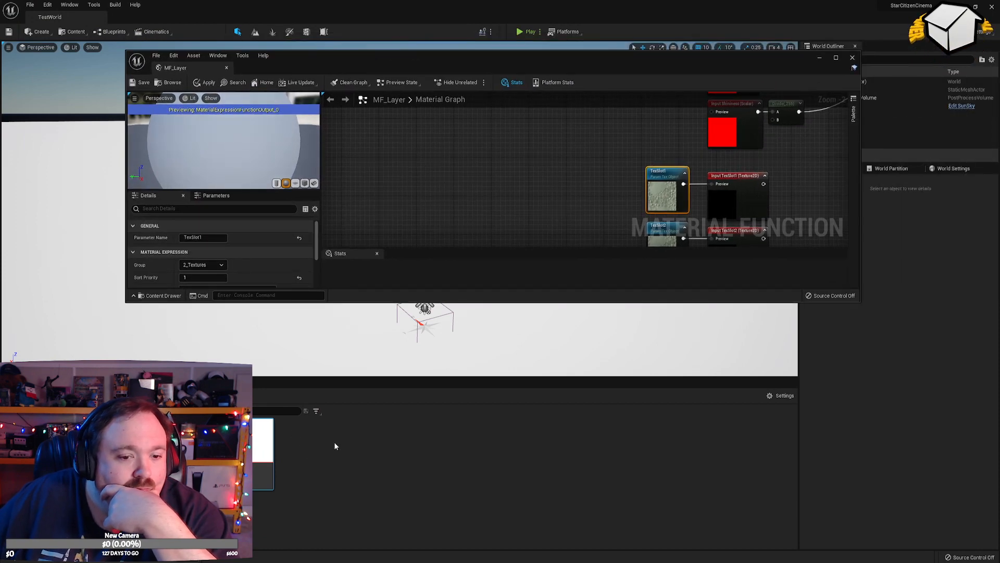
double_click(263, 451)
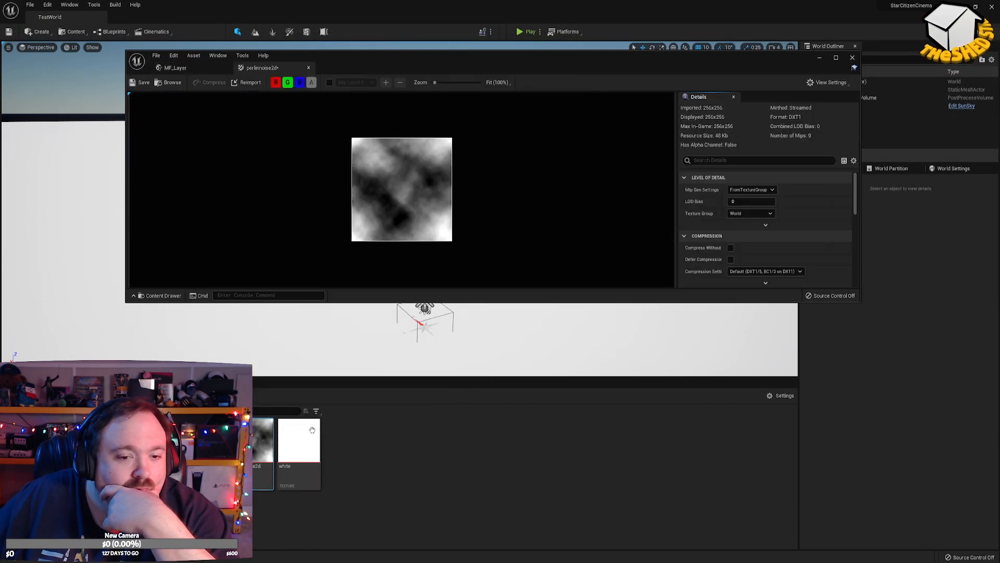
Enlarge the texture editor window and set perlinnoise2d's compression settings to Masks (no sRGB).
scroll(803, 234, "down", 2)
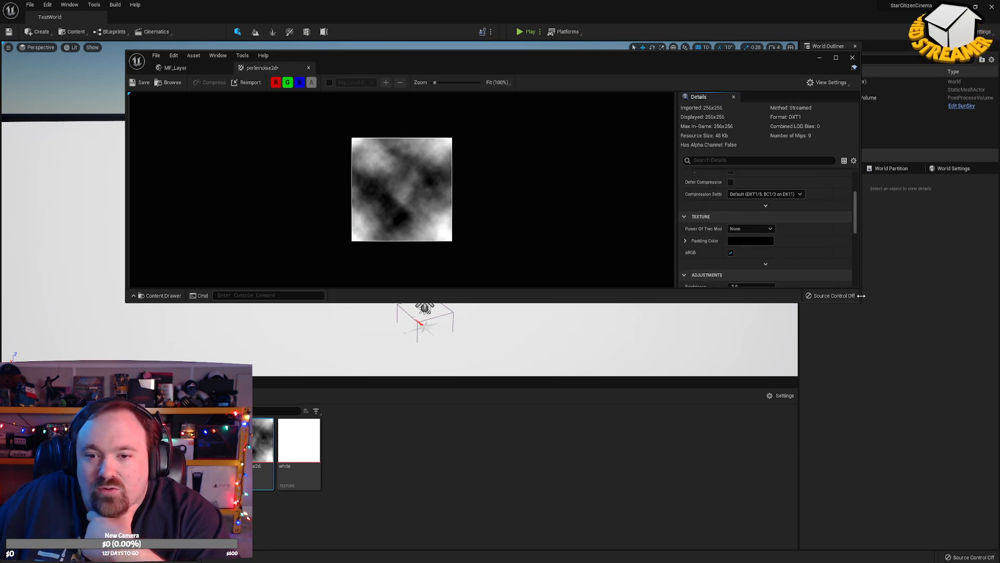
left_click_drag(861, 302, 912, 513)
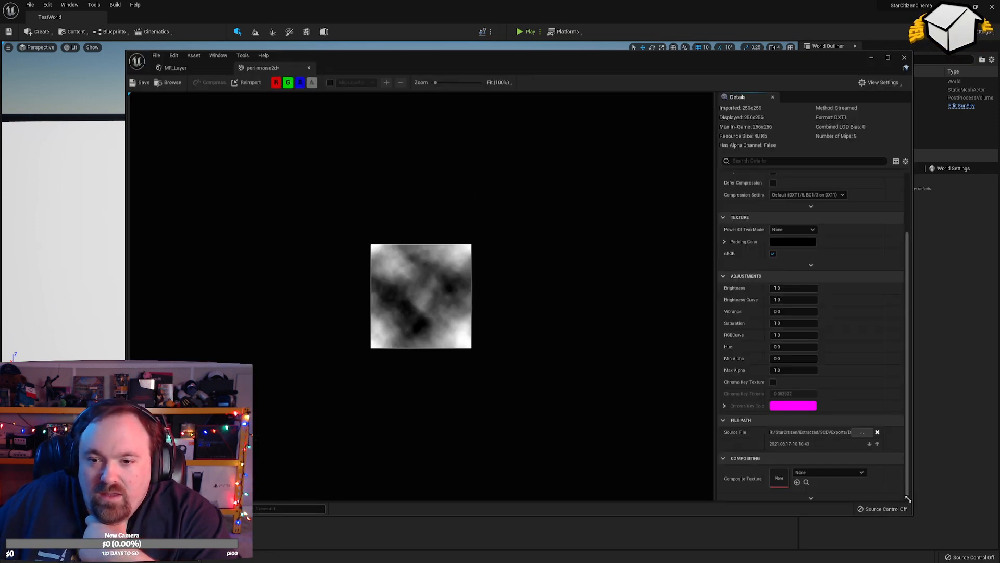
left_click(801, 276)
left_click(805, 298)
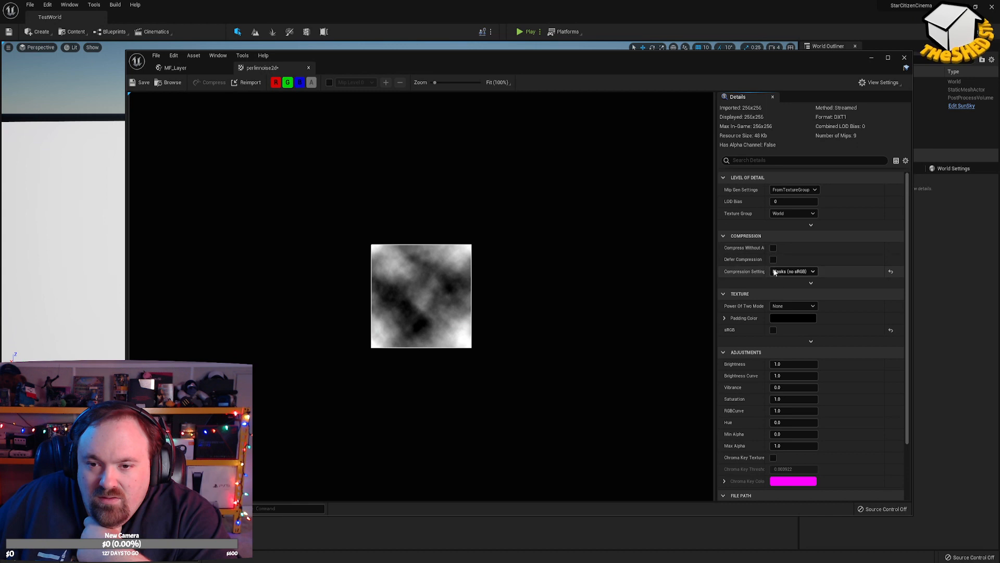
Look through perlinnoise2d's advanced level-of-detail, compression and texture settings for a virtual texture streaming option.
left_click(810, 283)
left_click(811, 323)
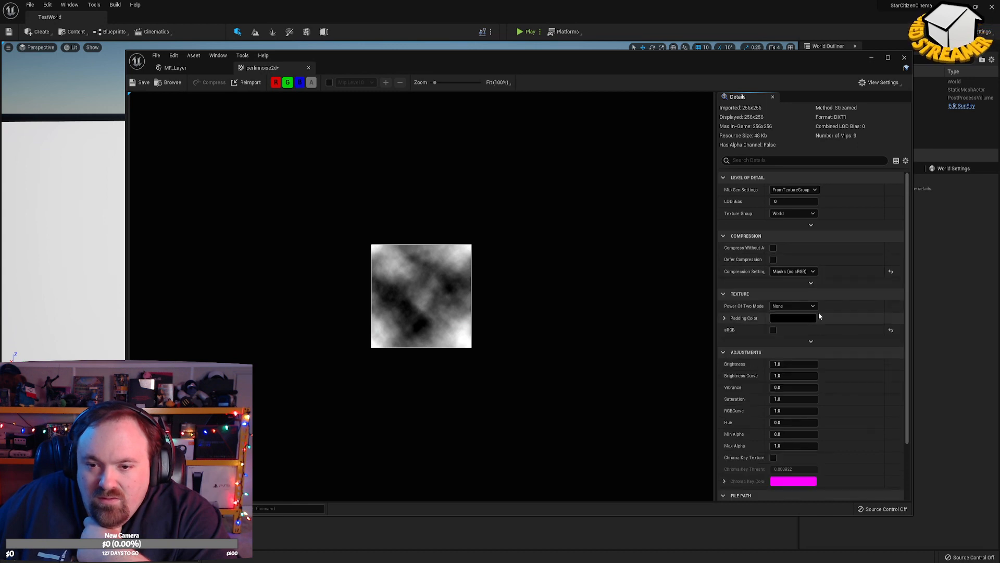
left_click(812, 224)
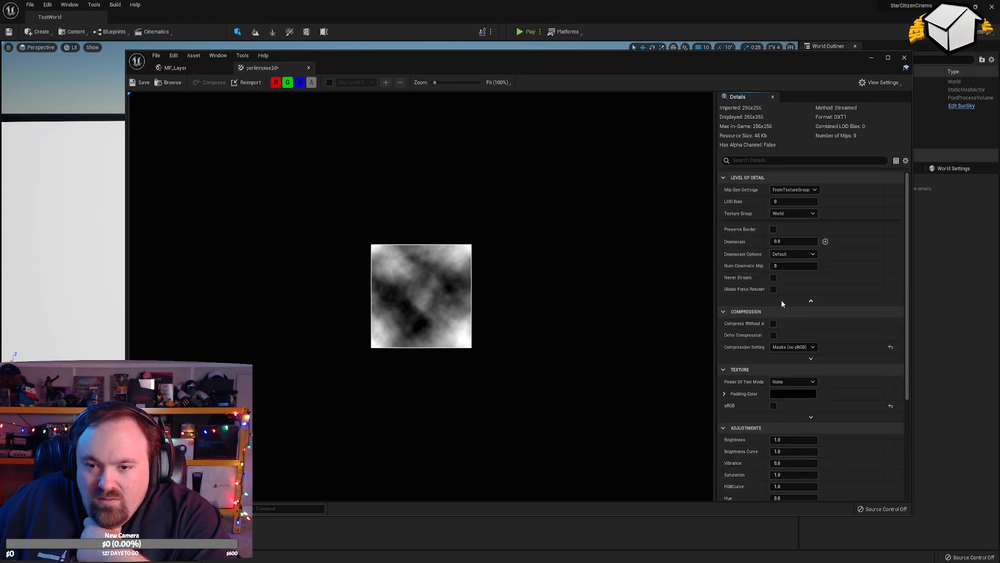
left_click(812, 304)
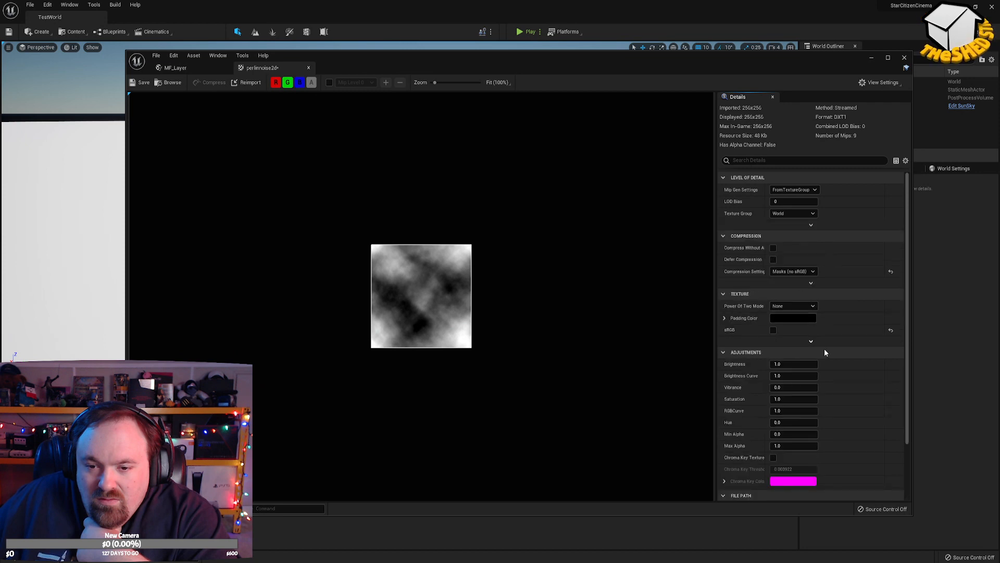
scroll(826, 365, "down", 3)
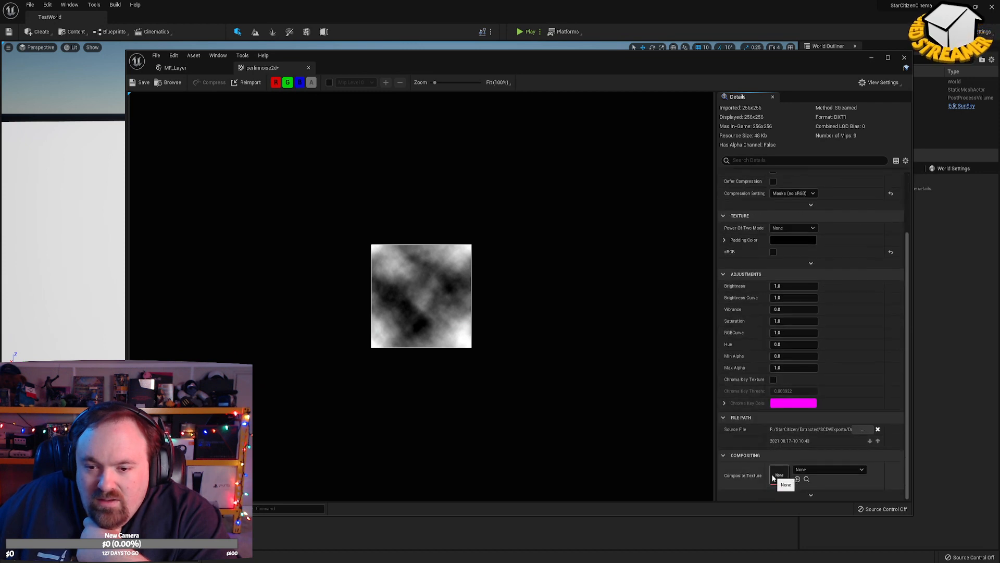
scroll(750, 469, "up", 3)
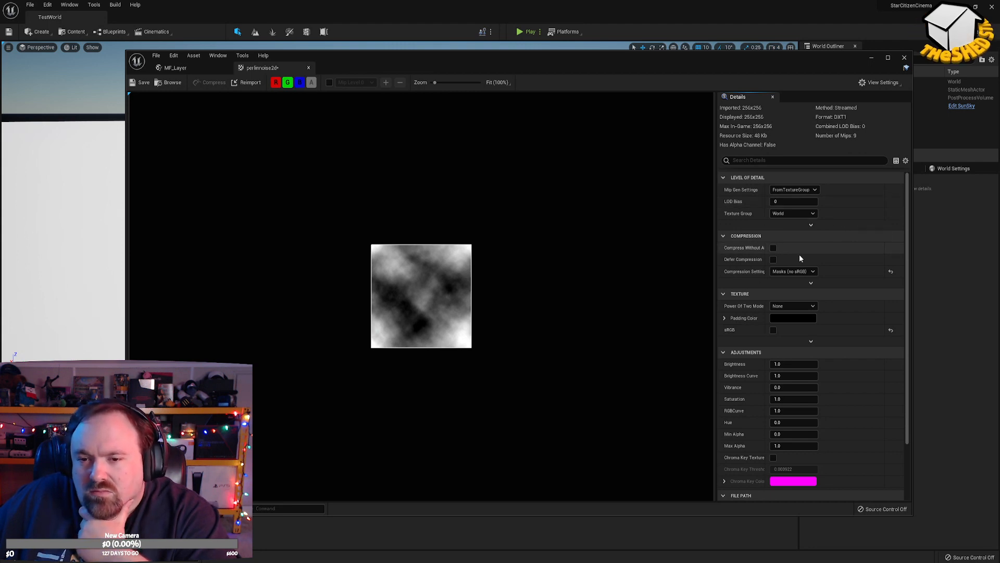
left_click(812, 283)
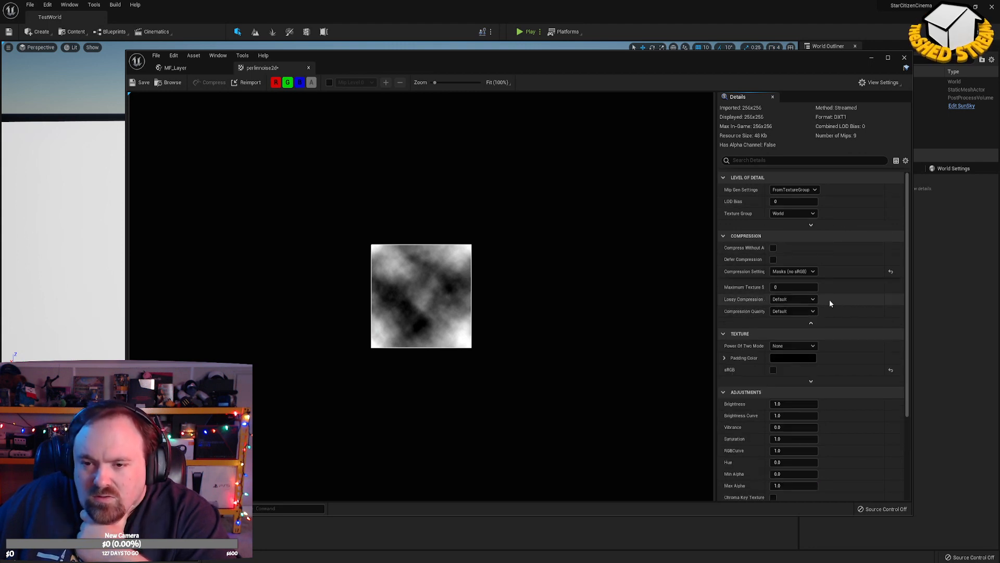
left_click(811, 323)
left_click(811, 343)
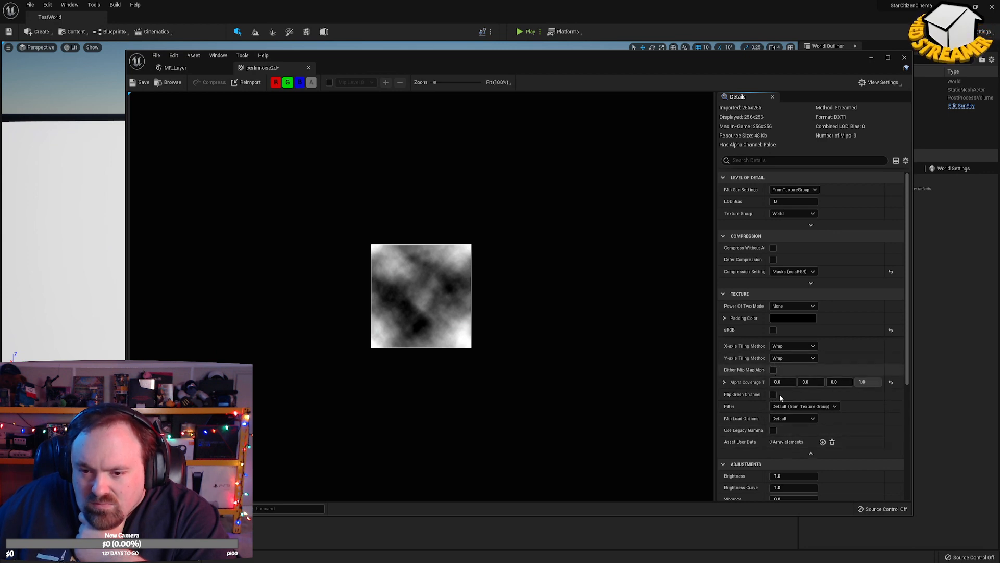
scroll(784, 417, "down", 5)
scroll(788, 437, "down", 1)
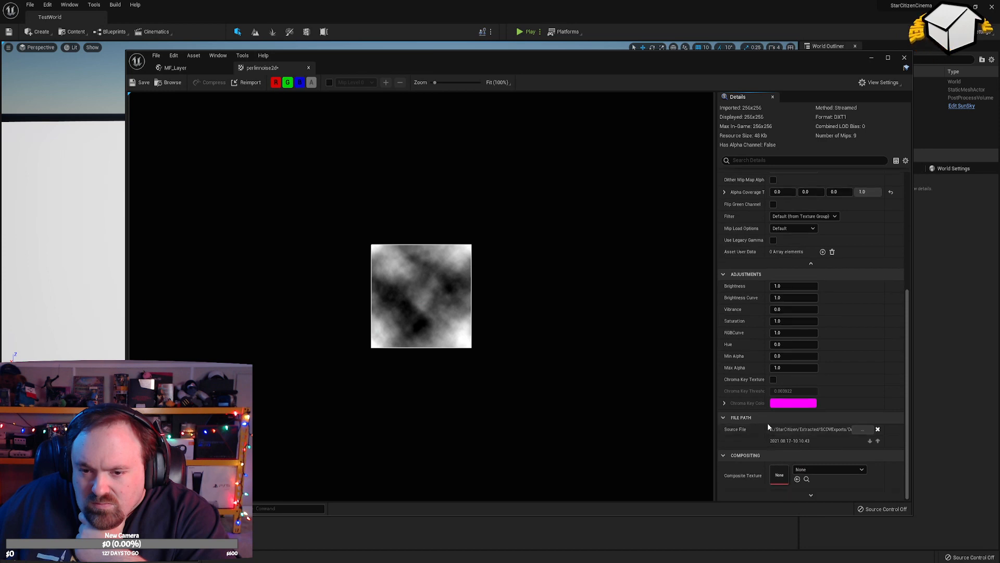
scroll(855, 312, "up", 5)
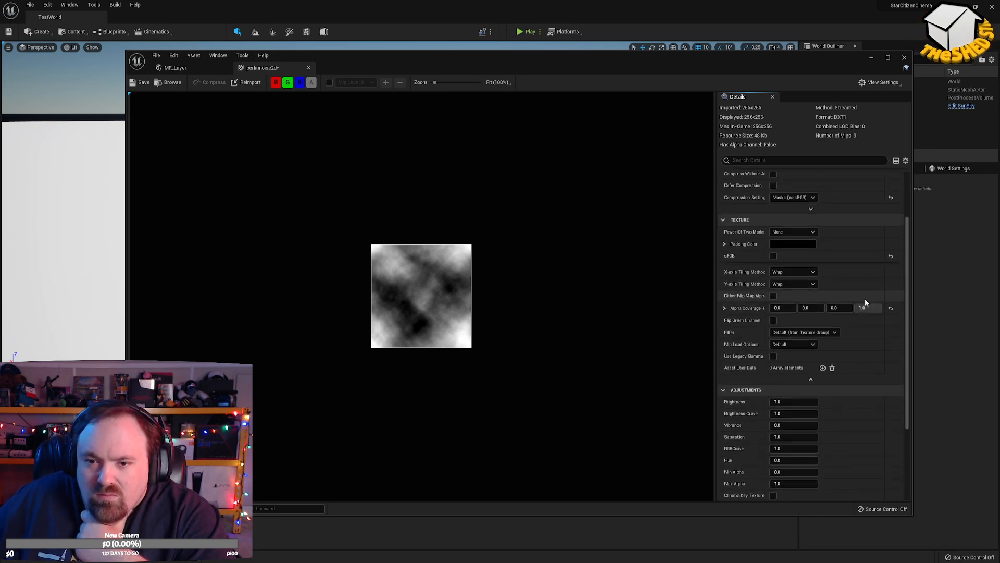
Search perlinnoise2d's details for a virtual texture option with "vir" and clear the search.
left_click(803, 160)
type("vir")
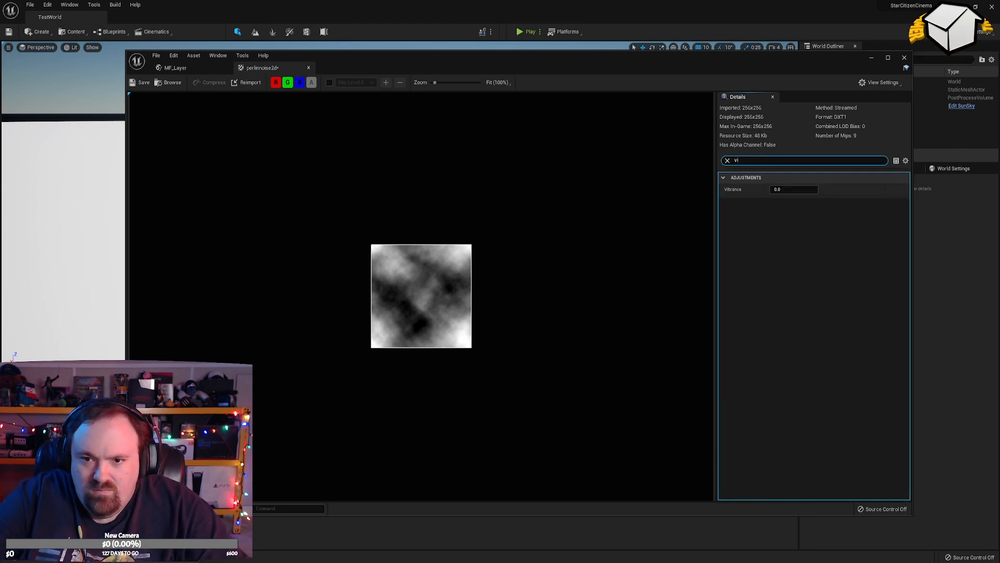
key("BackSpace")
key("BackSpace")
key("BackSpace")
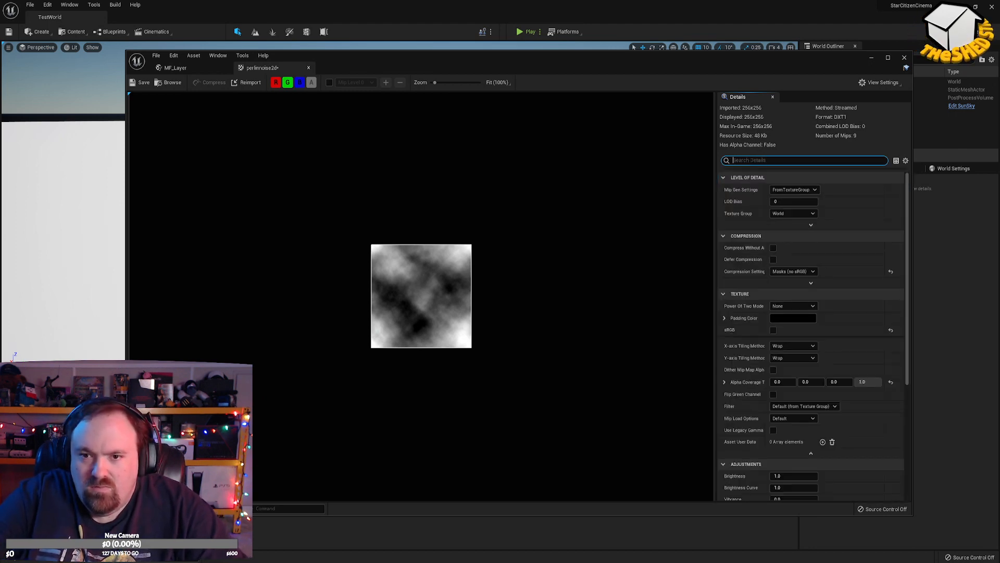
Toggle the red, green and blue channels in the perlinnoise2d preview and save the texture.
left_click(275, 82)
left_click(286, 84)
left_click(299, 84)
left_click(299, 84)
left_click(287, 84)
left_click(275, 84)
left_click(140, 83)
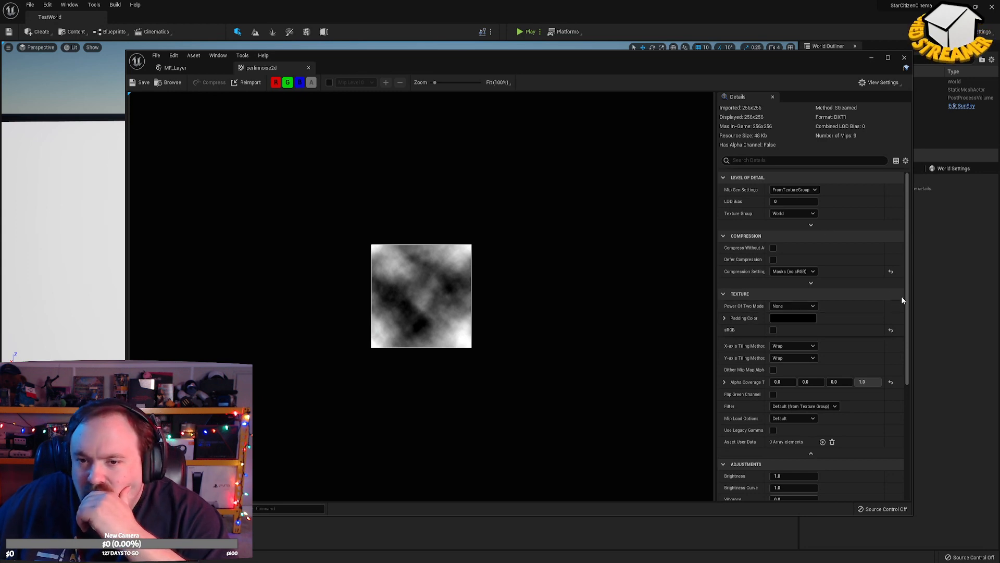
Recheck perlinnoise2d's advanced level-of-detail options and close the texture.
scroll(907, 297, "down", 2)
scroll(909, 293, "up", 2)
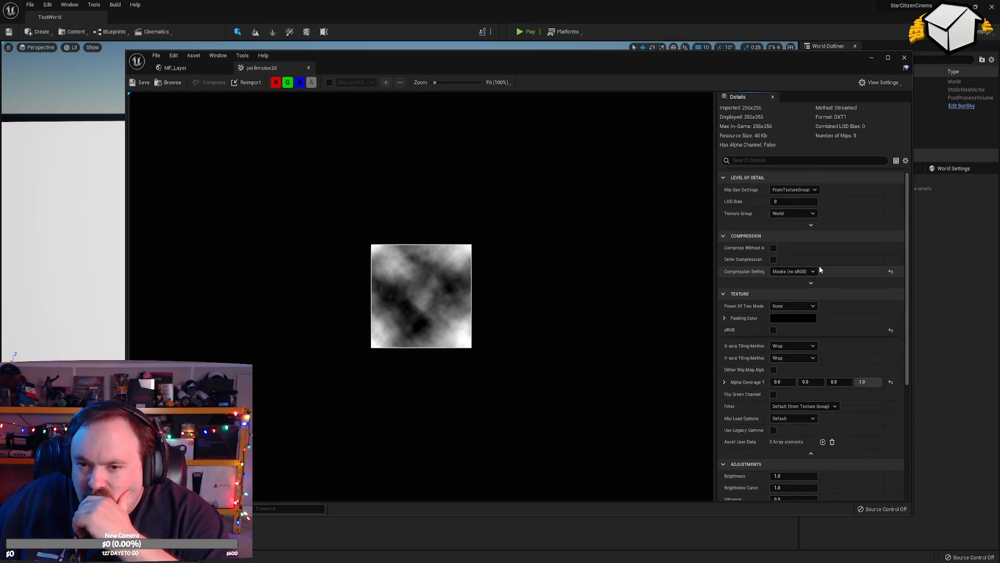
left_click(812, 226)
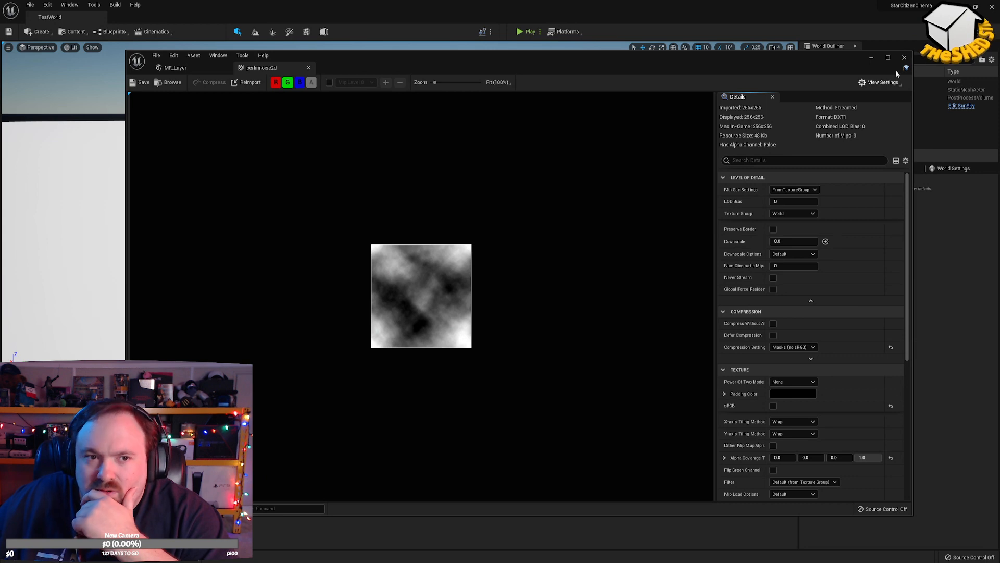
left_click(308, 69)
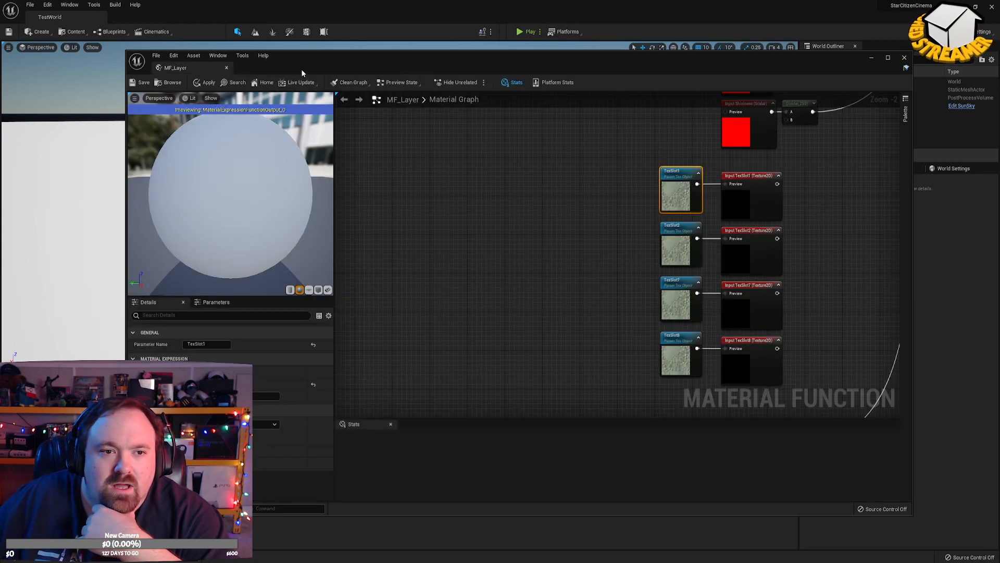
Apply and save the MF_Layer changes, cancelling the attempted close, and move its window off the main screen.
left_click(904, 59)
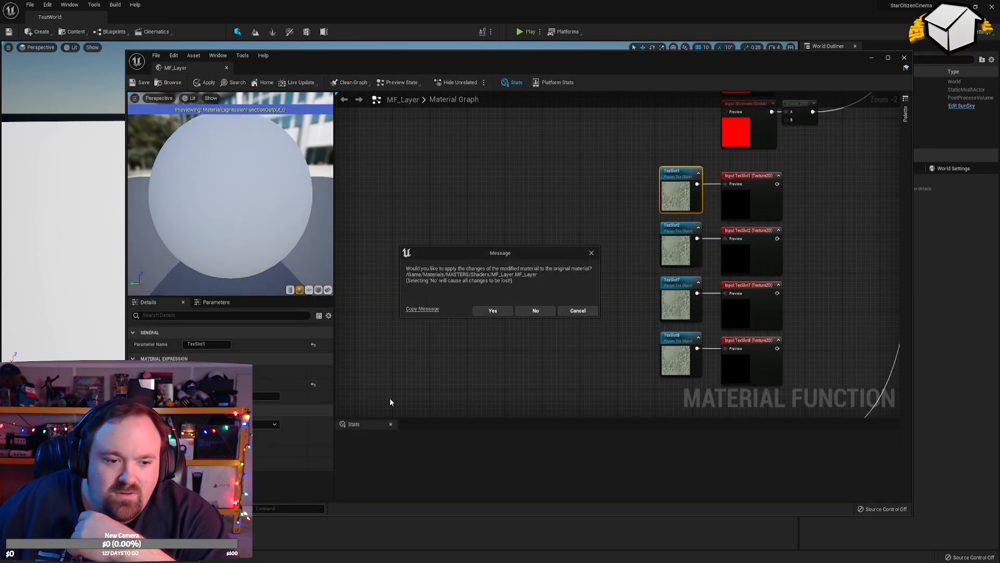
left_click(573, 312)
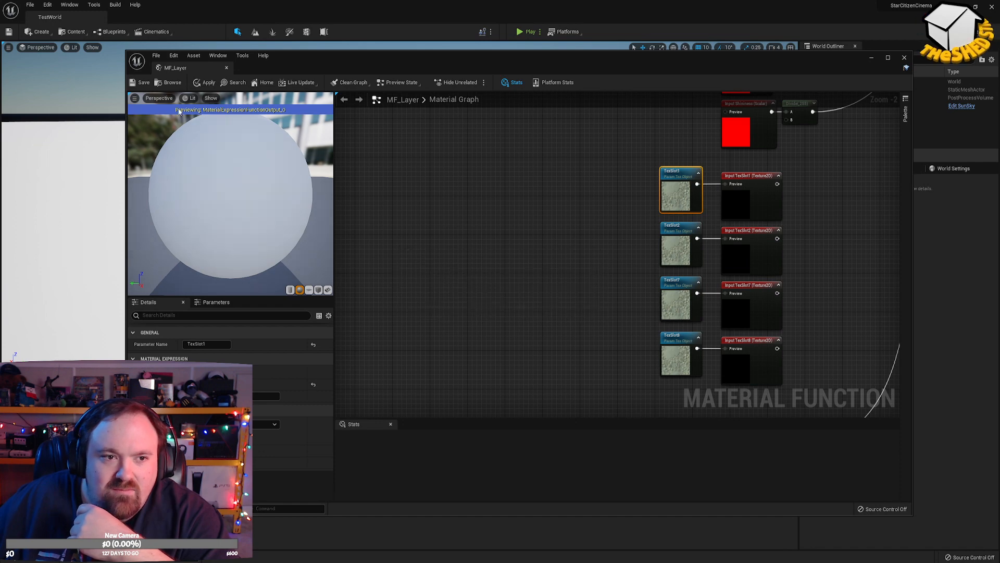
left_click(205, 82)
left_click(133, 84)
left_click_drag(366, 60, 999, 78)
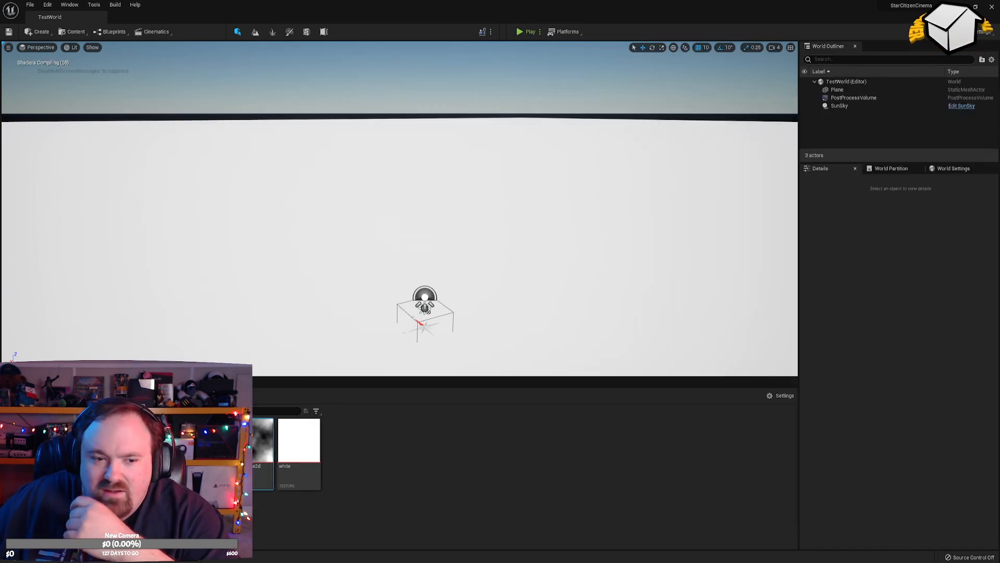
left_click(278, 436)
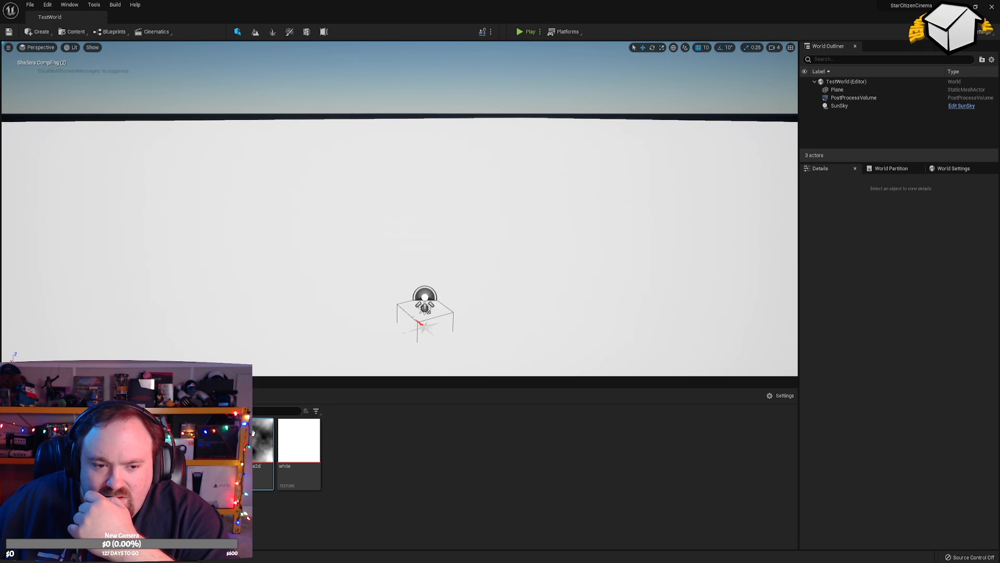
left_click(247, 432)
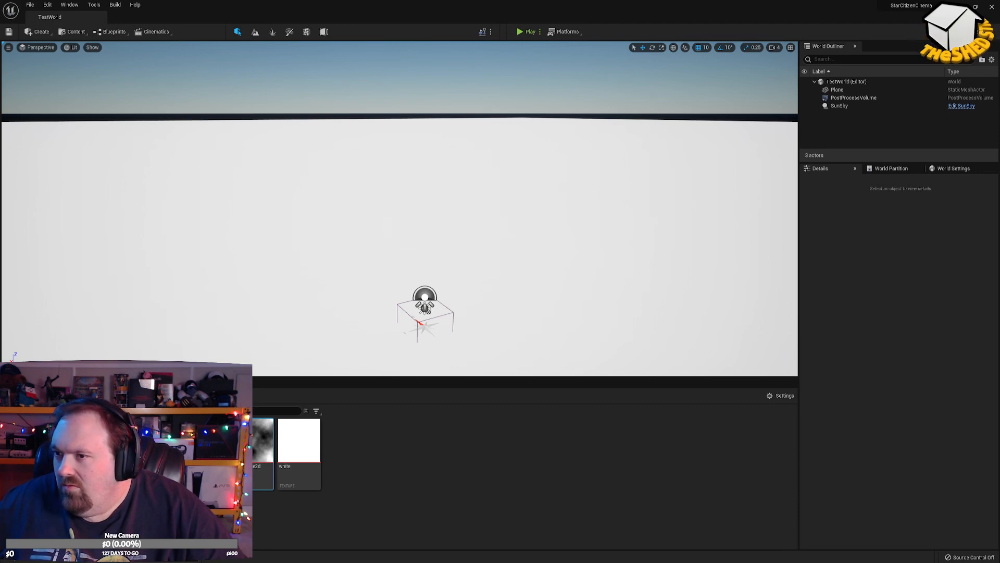
mouse_move(263, 454)
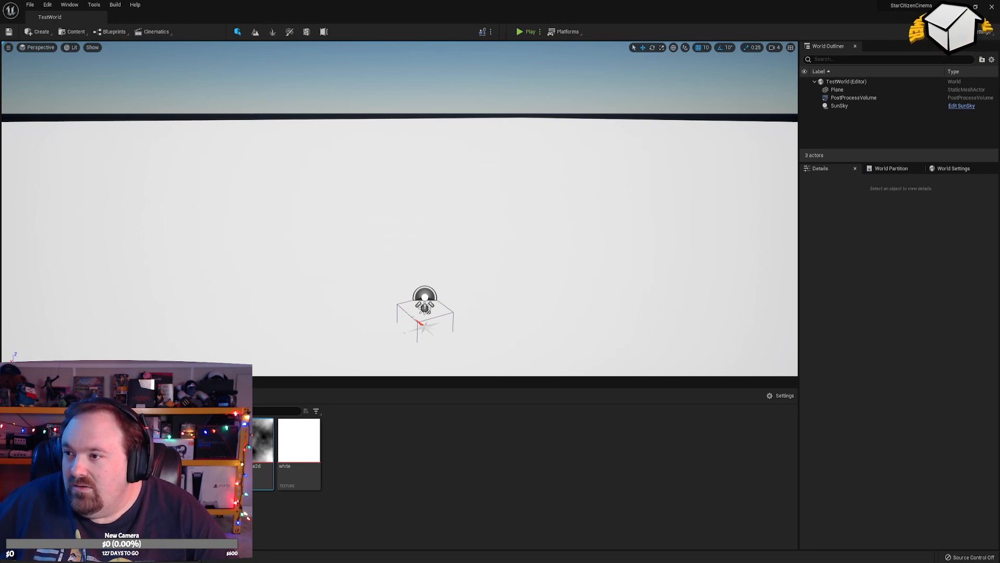
Close the StarCitizenCinema project editor.
right_click(847, 545)
left_click(882, 536)
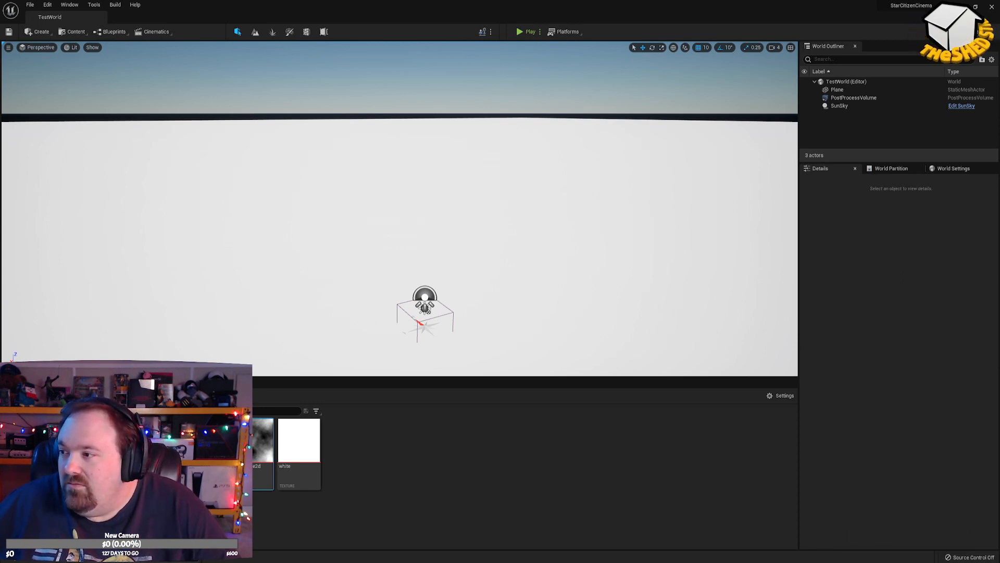
left_click(992, 6)
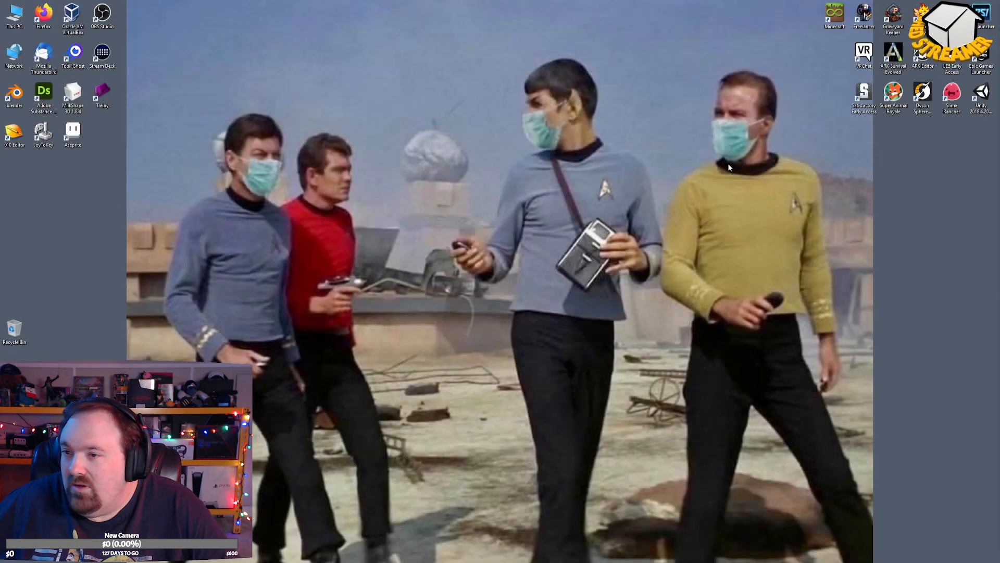
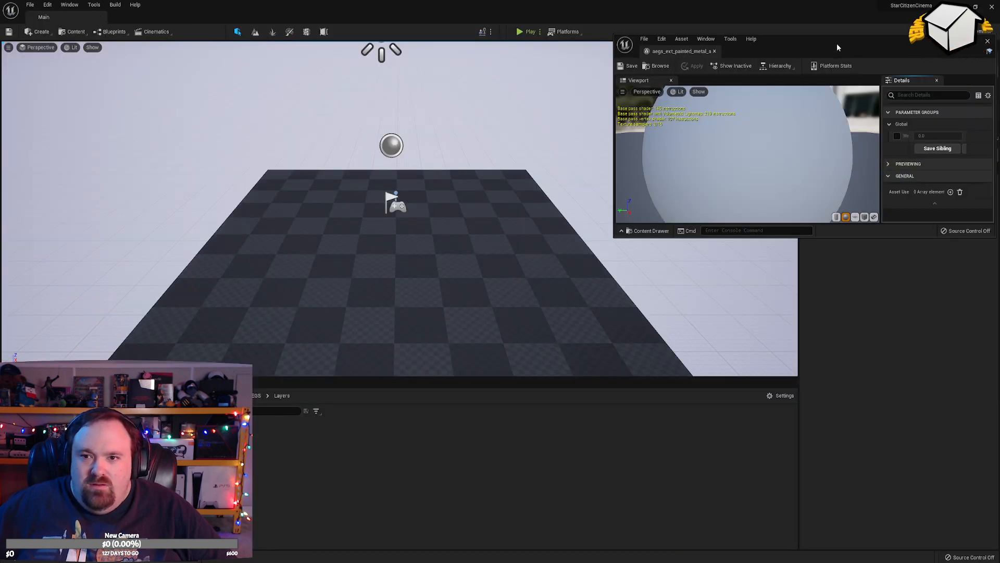
Show the textures' defaults folder in a new Content Browser and open the perlinnoise2d texture from it.
left_click_drag(838, 42, 671, 59)
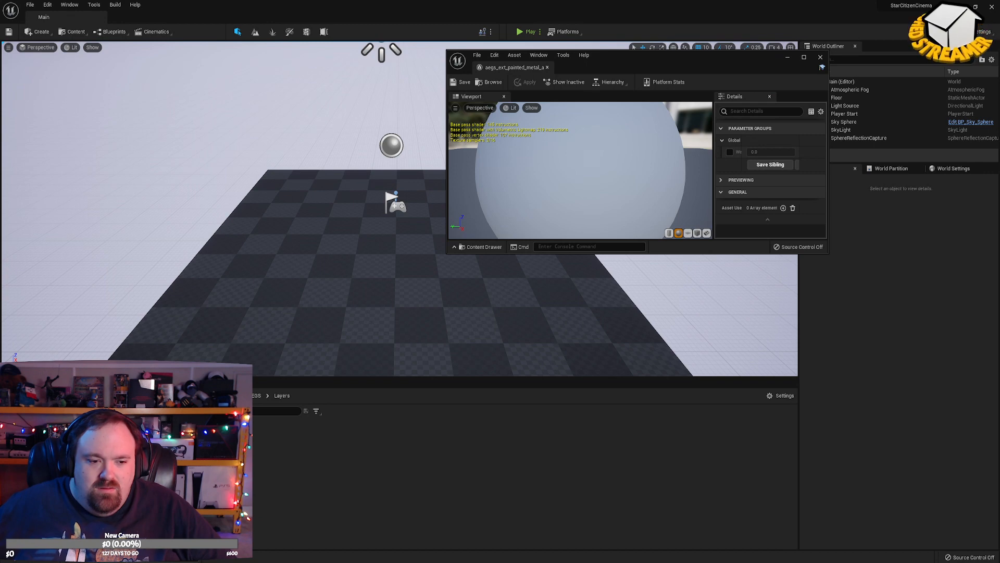
right_click(28, 482)
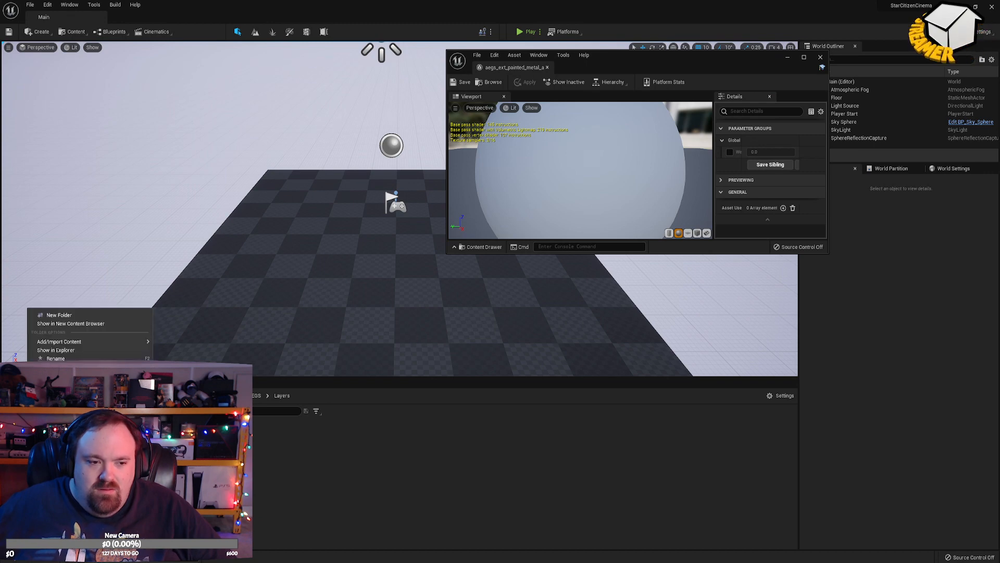
left_click(84, 324)
mouse_move(284, 132)
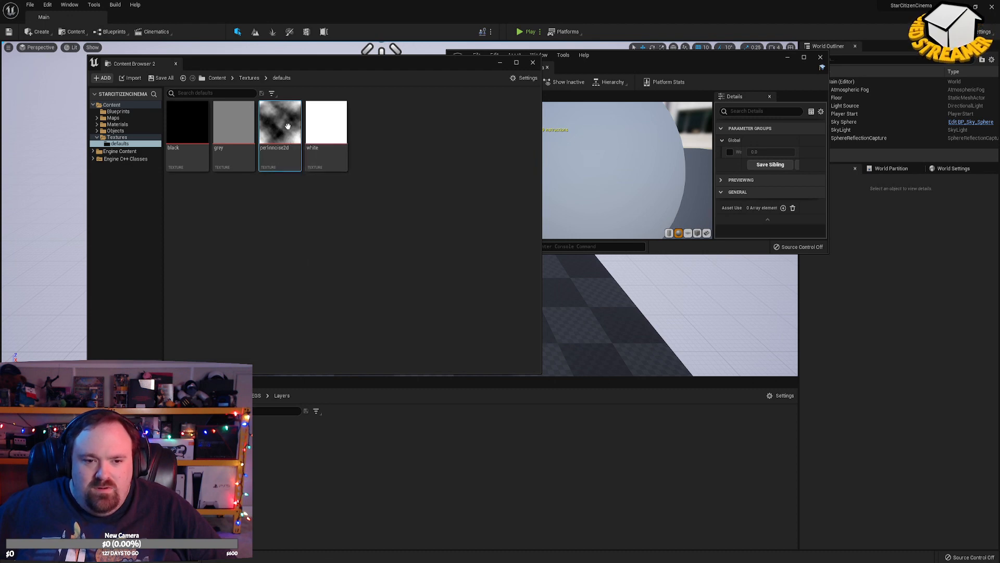
double_click(284, 125)
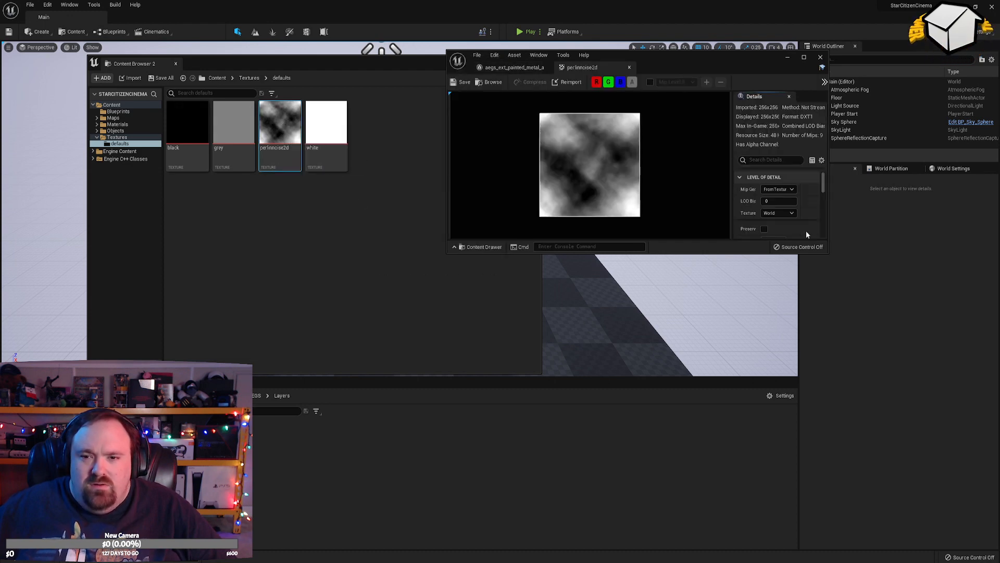
Enlarge the perlinnoise2d texture window and examine its level-of-detail, compression, filter and mip-load options.
left_click_drag(826, 252, 962, 554)
scroll(880, 423, "down", 8)
scroll(881, 425, "down", 1)
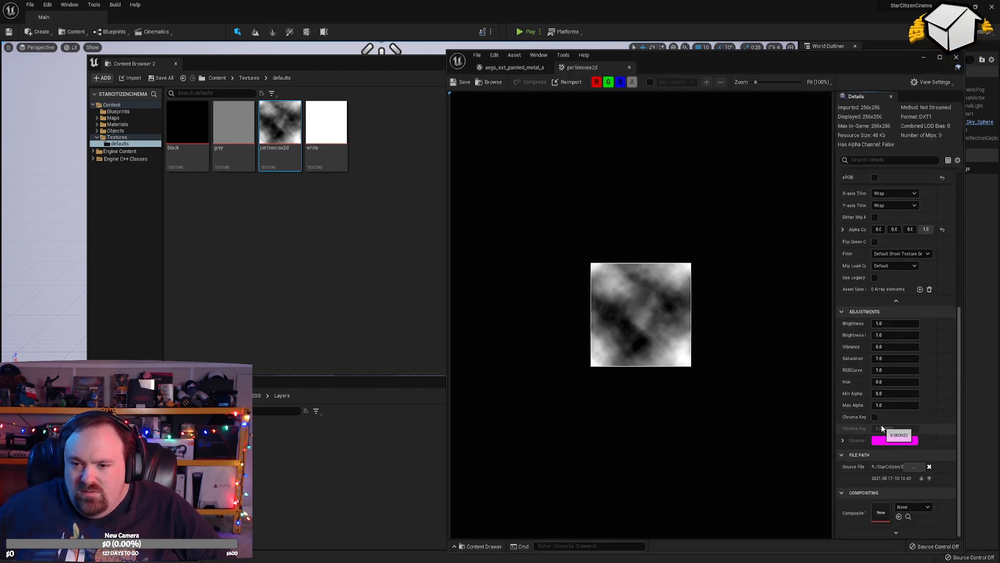
scroll(854, 387, "up", 2)
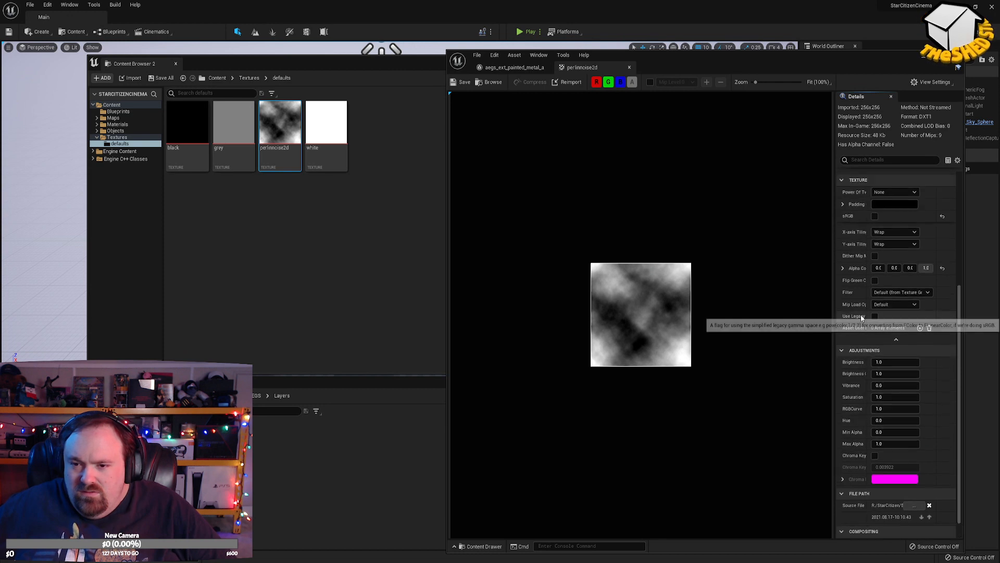
left_click(898, 304)
left_click(894, 311)
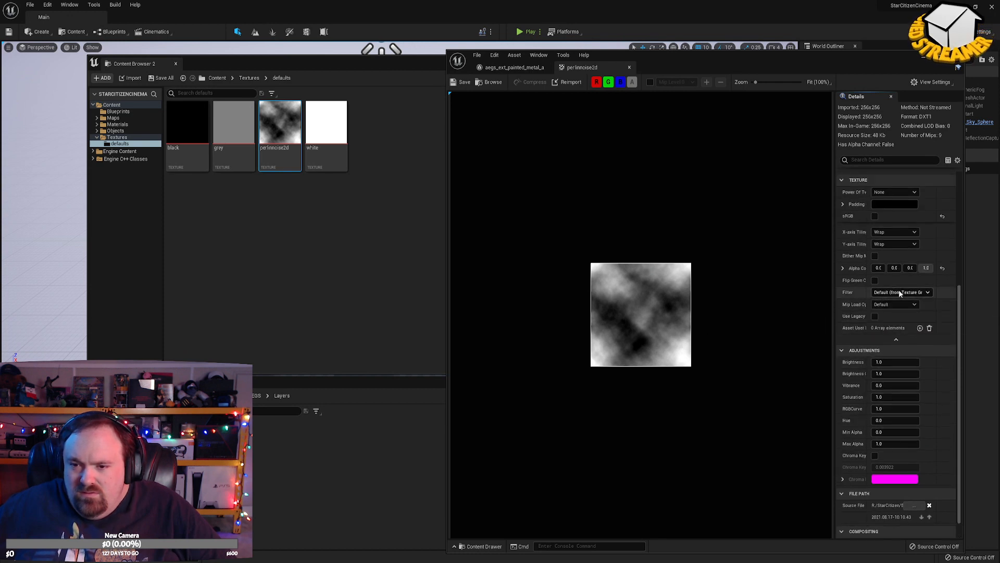
left_click(895, 312)
scroll(912, 417, "up", 8)
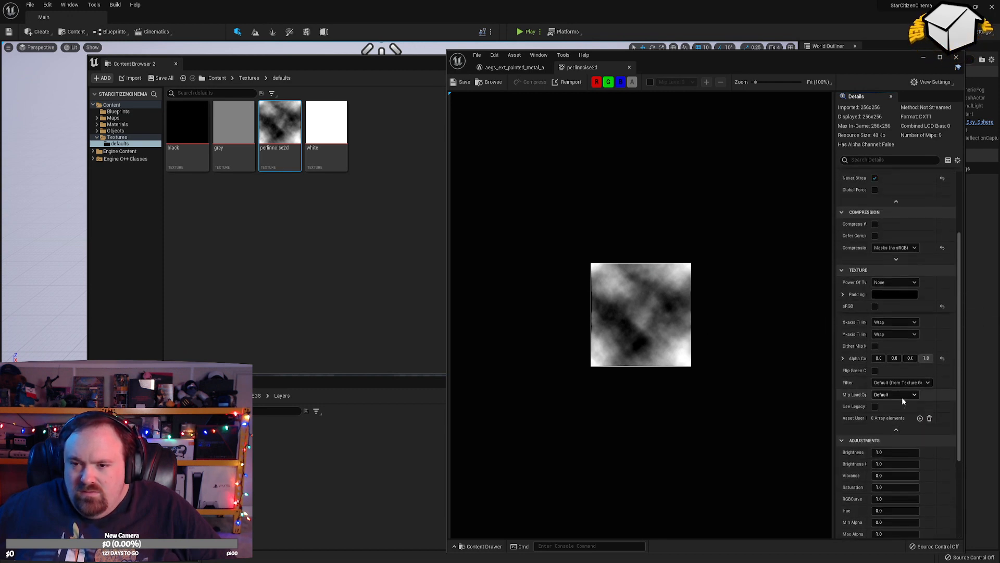
left_click(893, 381)
left_click(892, 388)
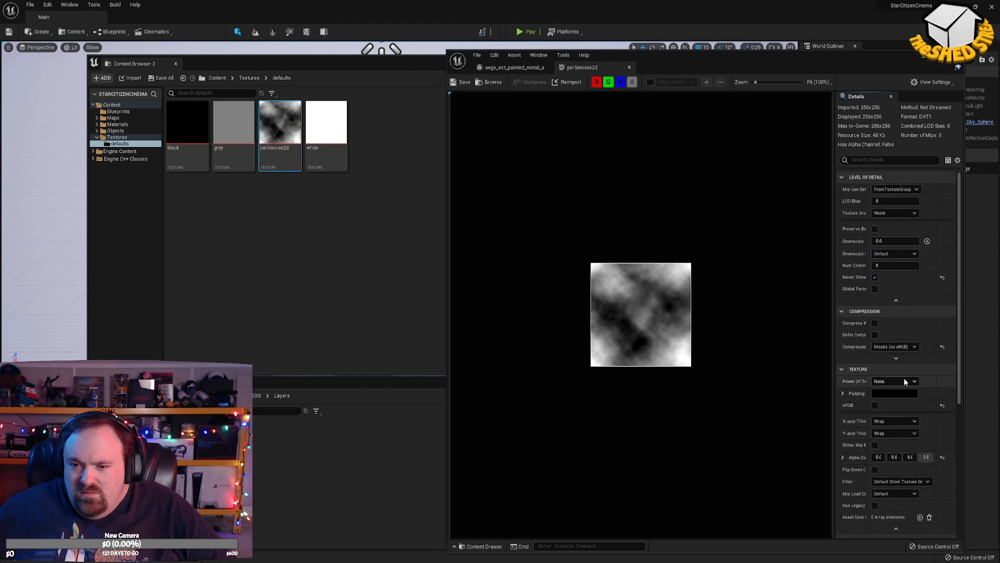
left_click(903, 347)
left_click(903, 348)
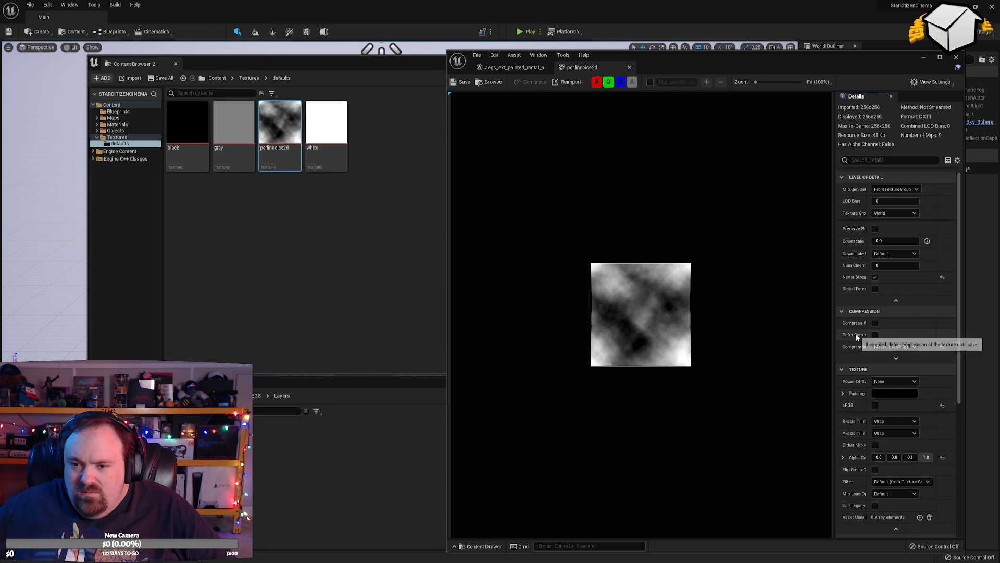
mouse_move(870, 335)
left_mouse_down()
mouse_move(908, 335)
mouse_move(871, 335)
mouse_move(908, 337)
mouse_move(889, 336)
left_mouse_up()
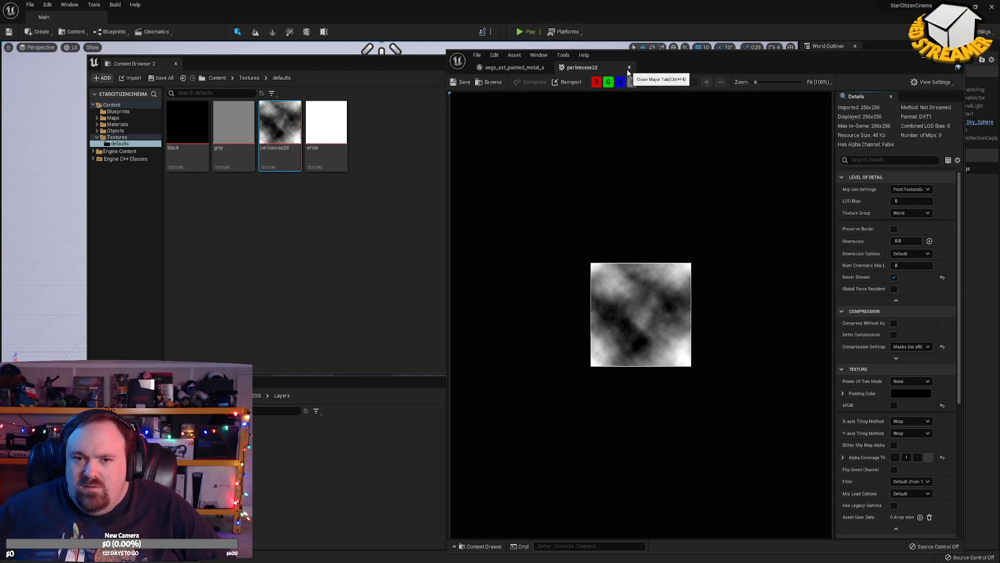
Open the perlinnoise2d texture in the bulk-edit property matrix.
left_click(310, 246)
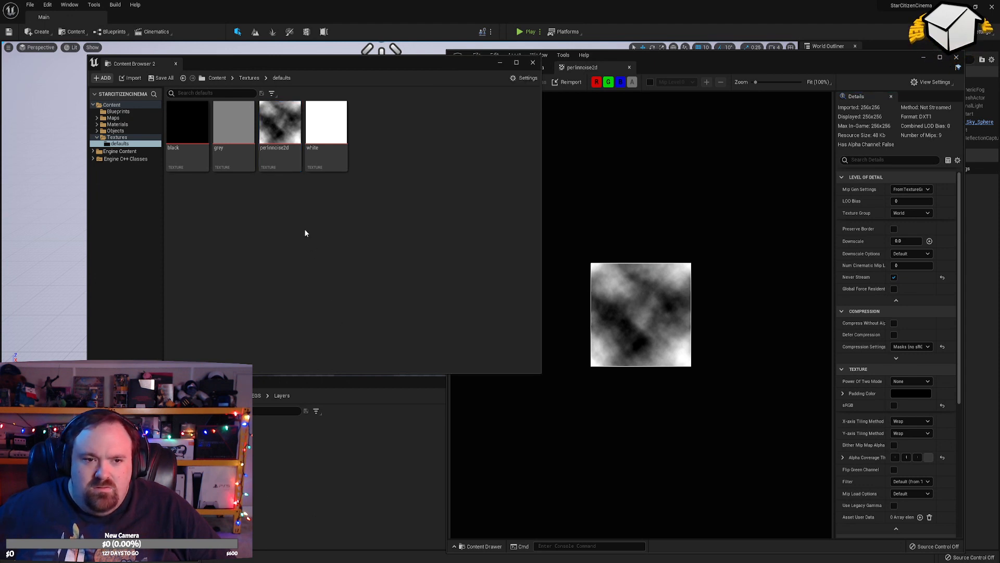
right_click(281, 125)
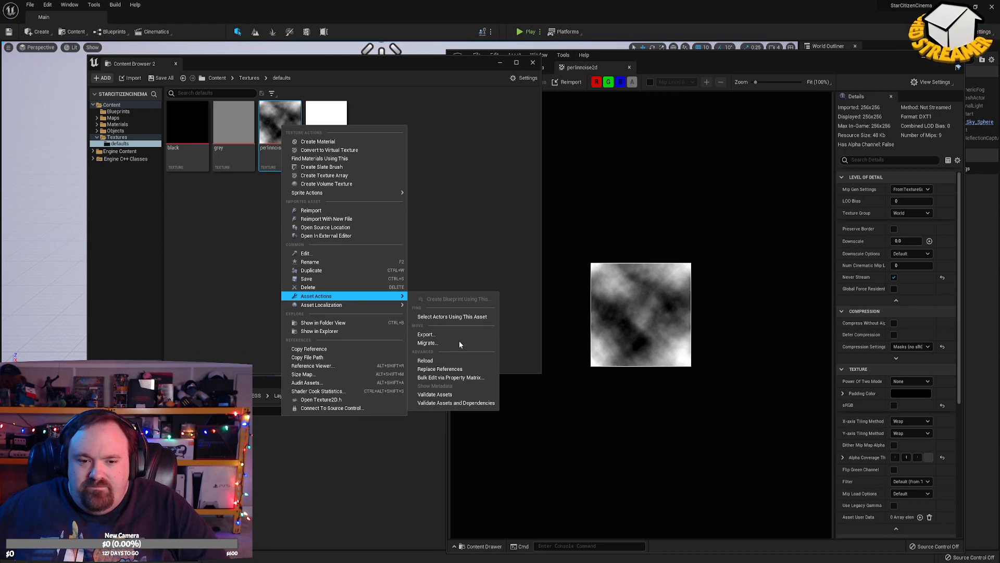
left_click(456, 380)
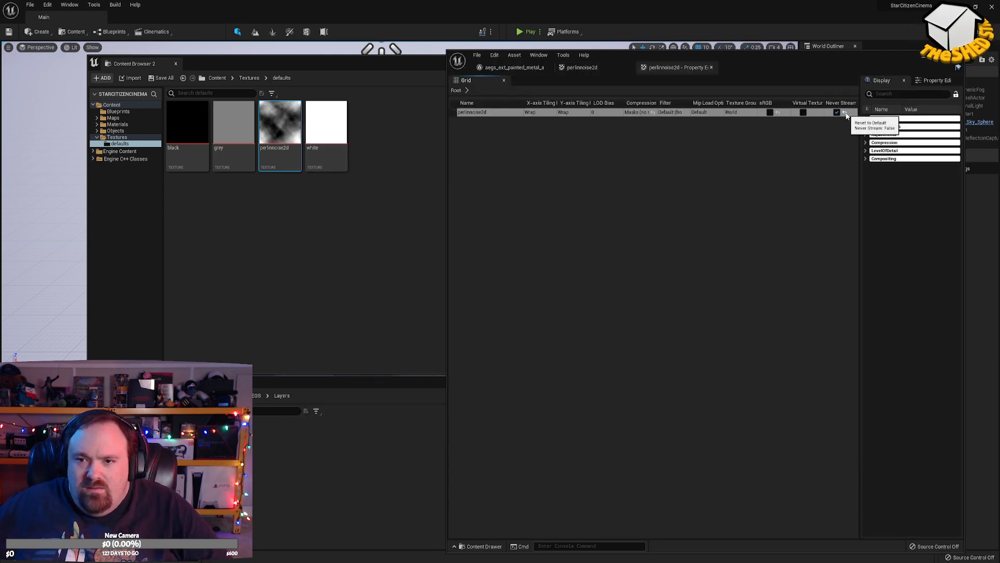
left_click(810, 115)
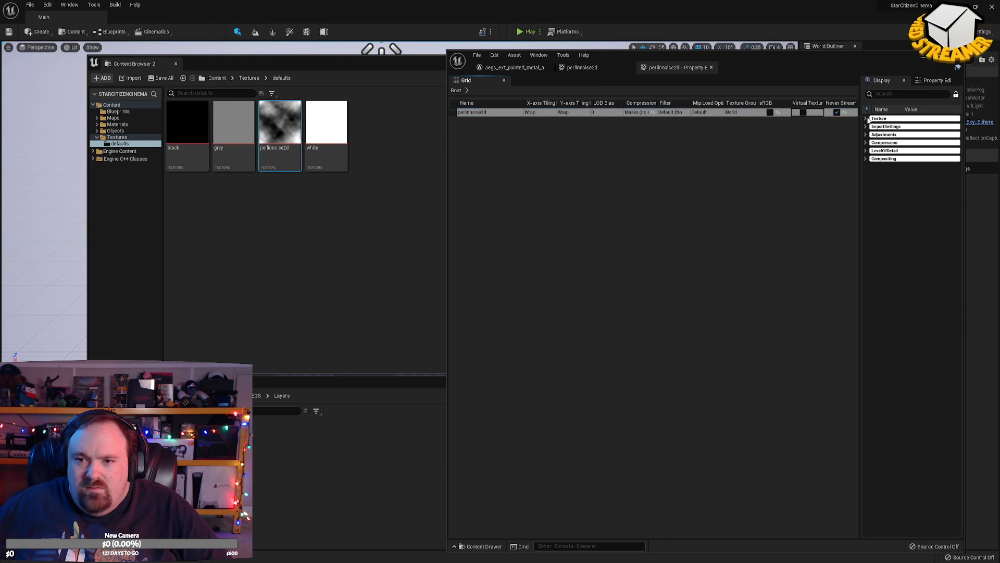
Widen the property display and examine perlinnoise2d's Texture, Compression and LevelOfDetail properties.
left_click(867, 119)
left_click_drag(862, 181, 764, 208)
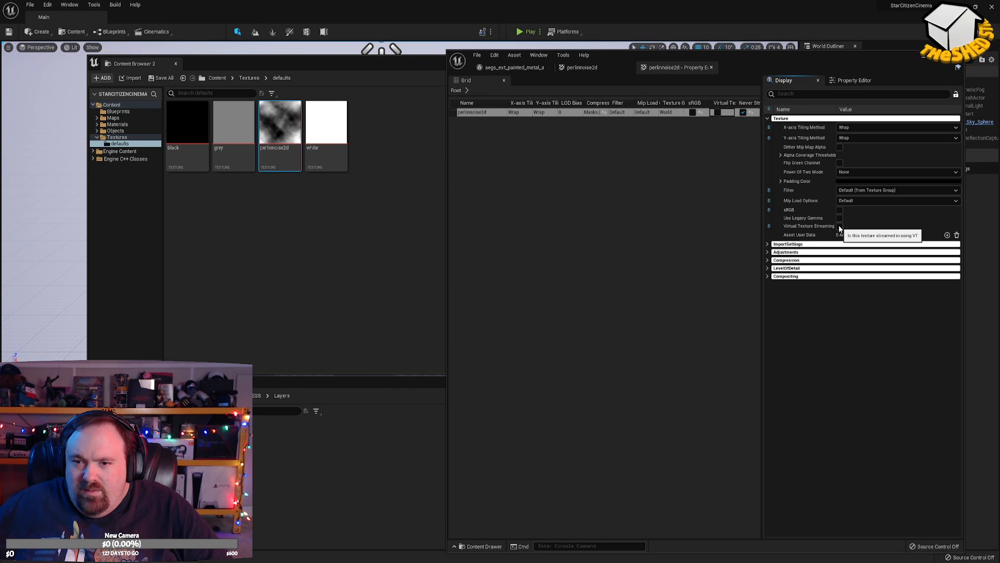
left_click(769, 260)
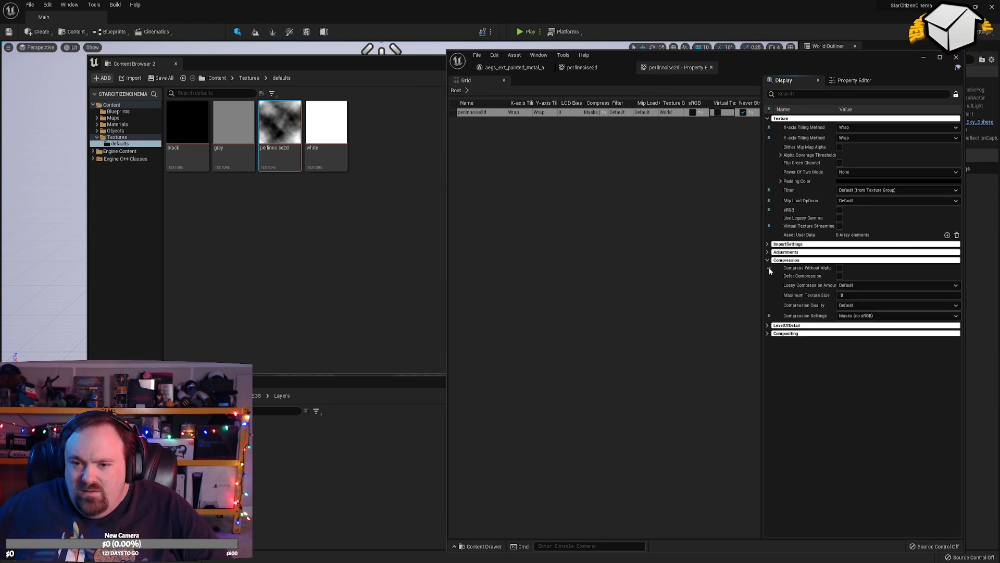
left_click(769, 325)
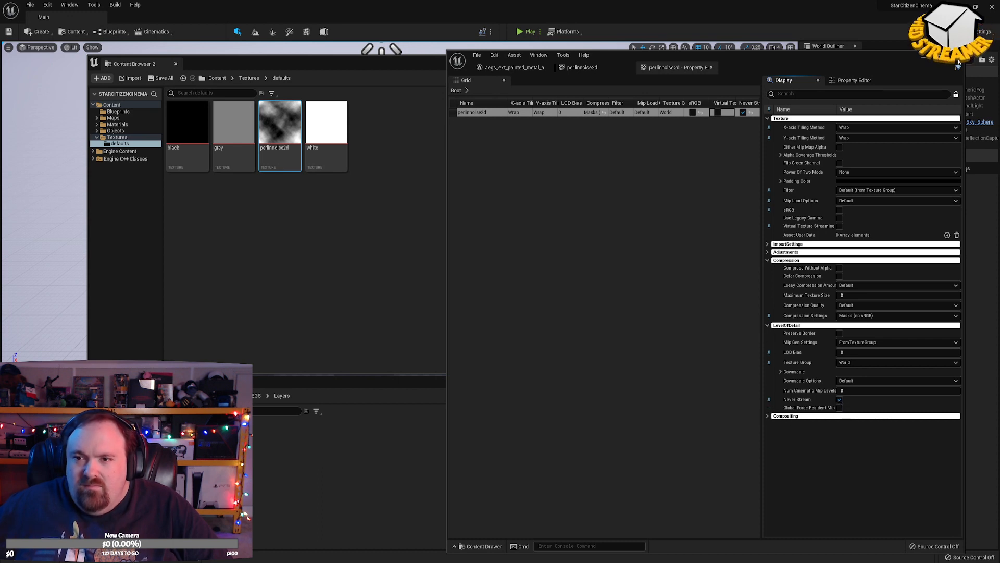
Move the property matrix window off the main screen and close the second Content Browser.
left_click(396, 64)
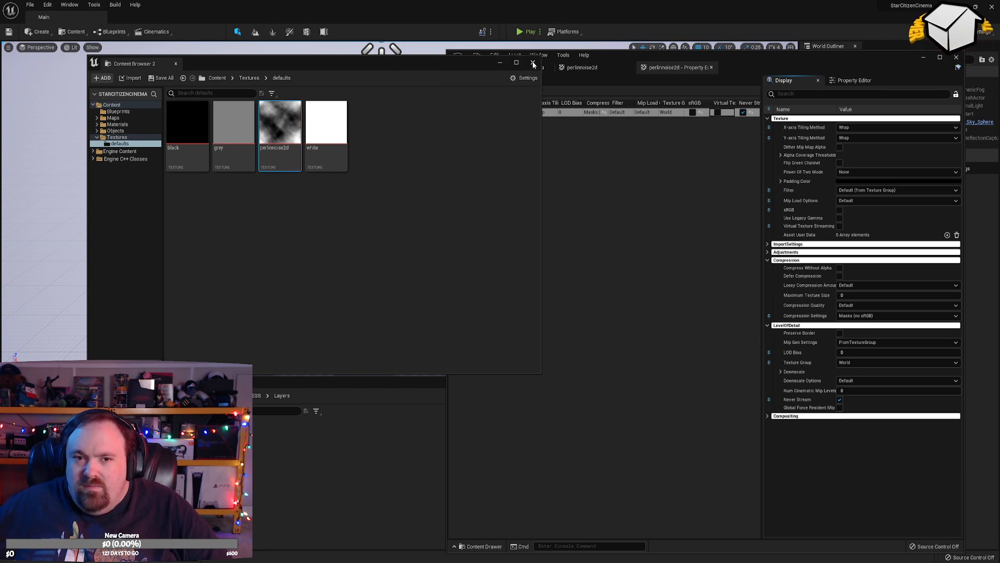
left_click_drag(640, 60, 999, 117)
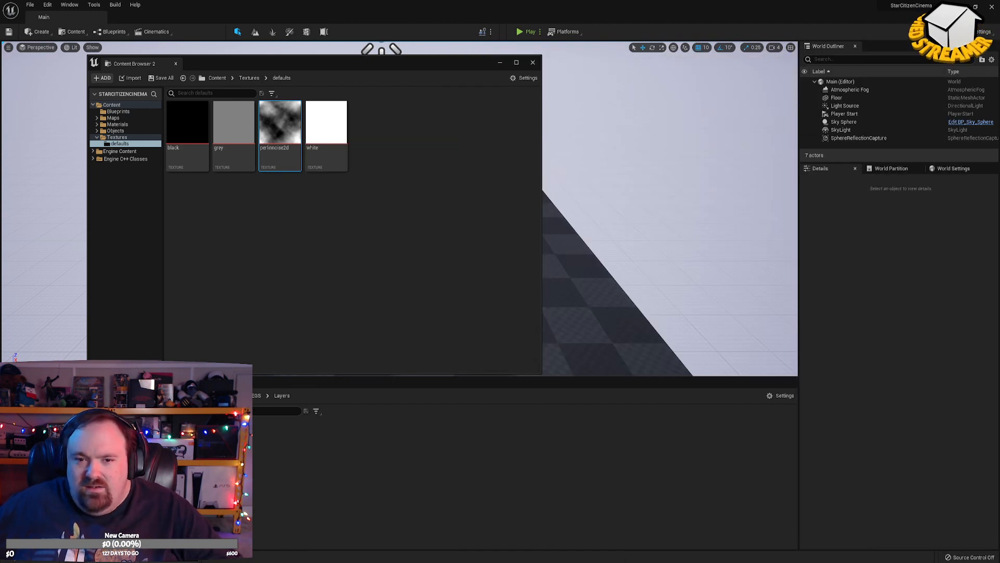
right_click(632, 219)
left_click(615, 230)
right_click(640, 203)
left_click(604, 206)
right_click(621, 227)
left_click(622, 347)
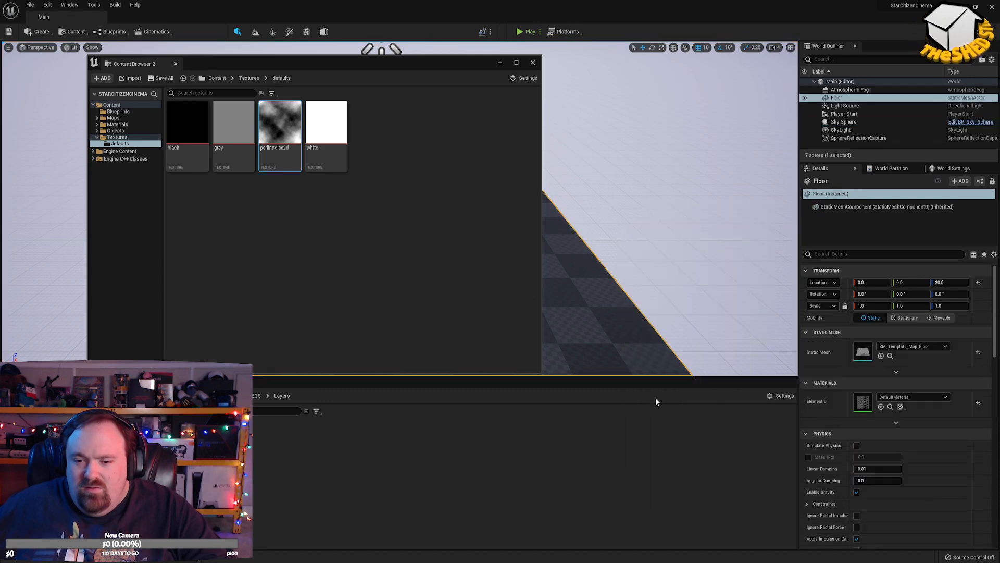
left_click(533, 62)
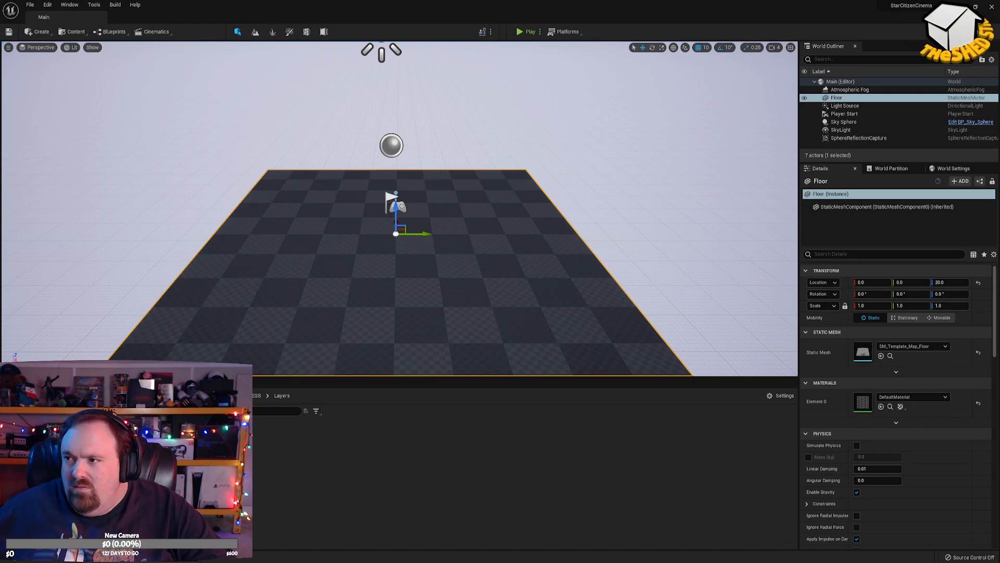
Bring the property matrix back onto the main screen and turn off Never Stream for perlinnoise2d.
left_click_drag(673, 562, 668, 54)
left_click(778, 79)
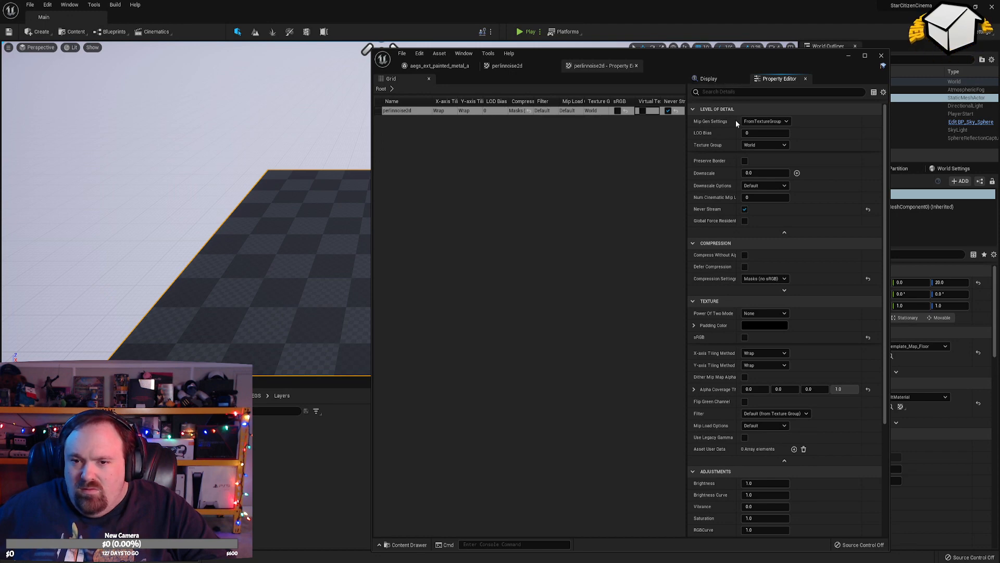
left_click(745, 210)
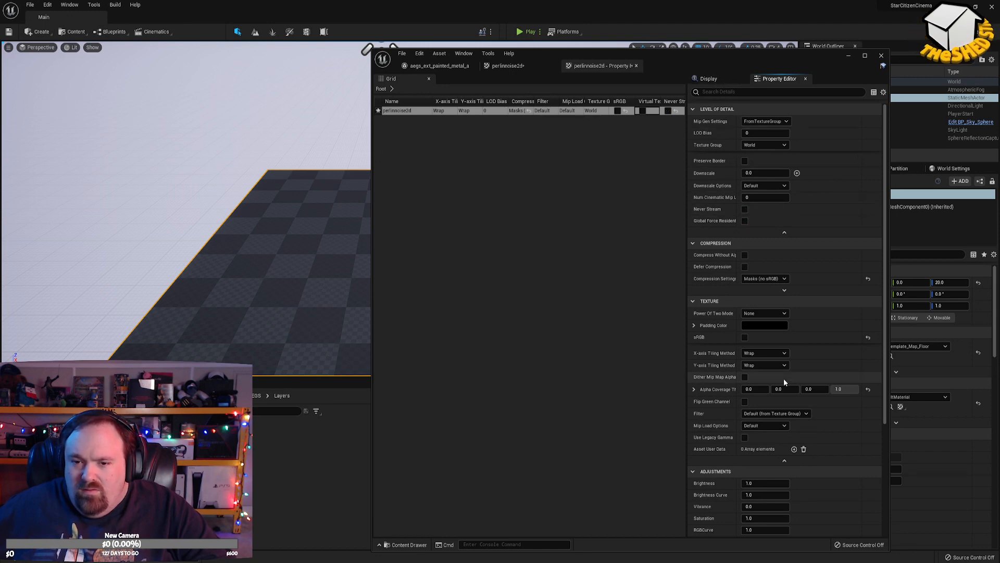
Enable Virtual Texture Streaming for perlinnoise2d in the property matrix and check the setting in the property display.
scroll(800, 359, "down", 1)
scroll(803, 399, "down", 4)
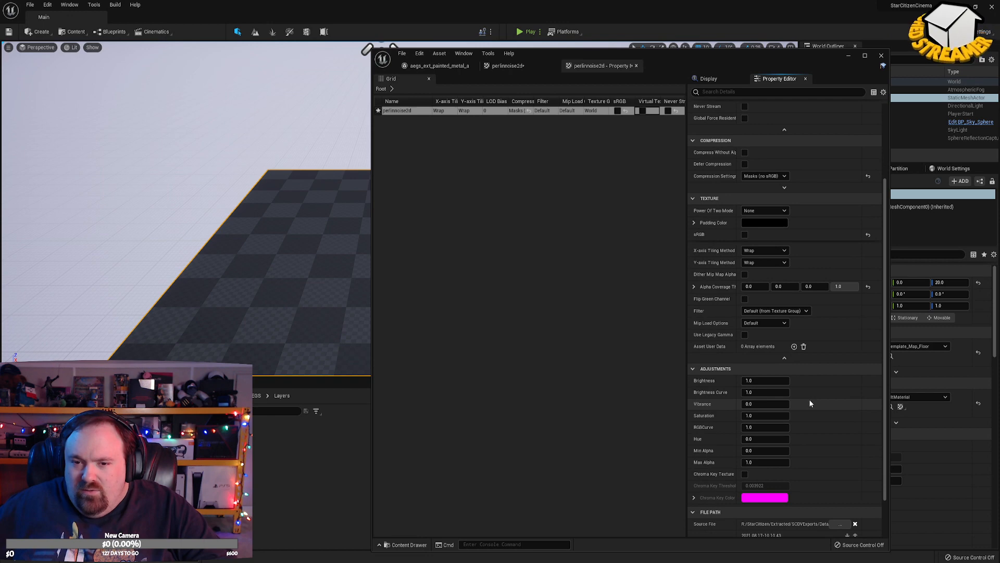
scroll(814, 401, "down", 4)
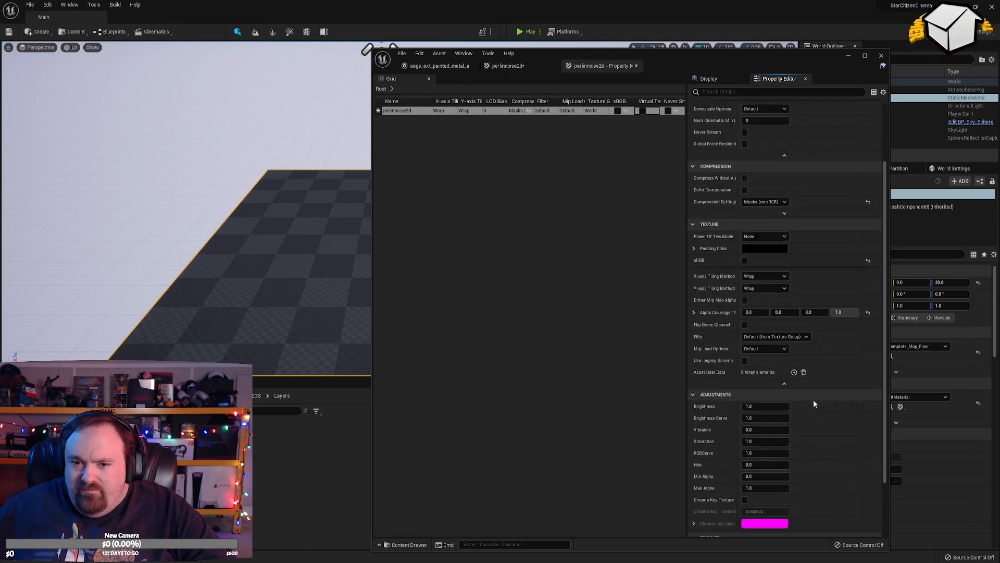
scroll(814, 401, "up", 8)
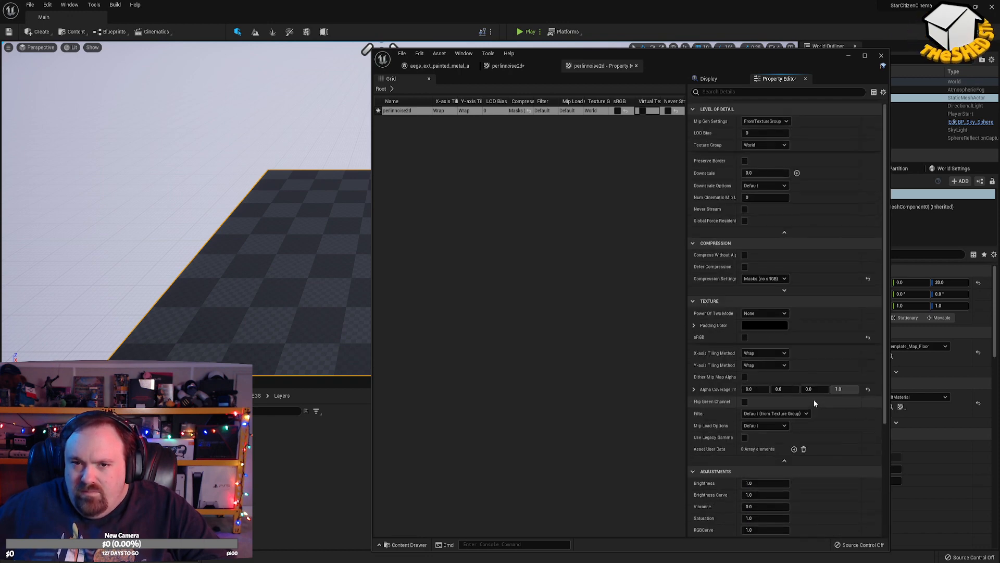
left_click(643, 111)
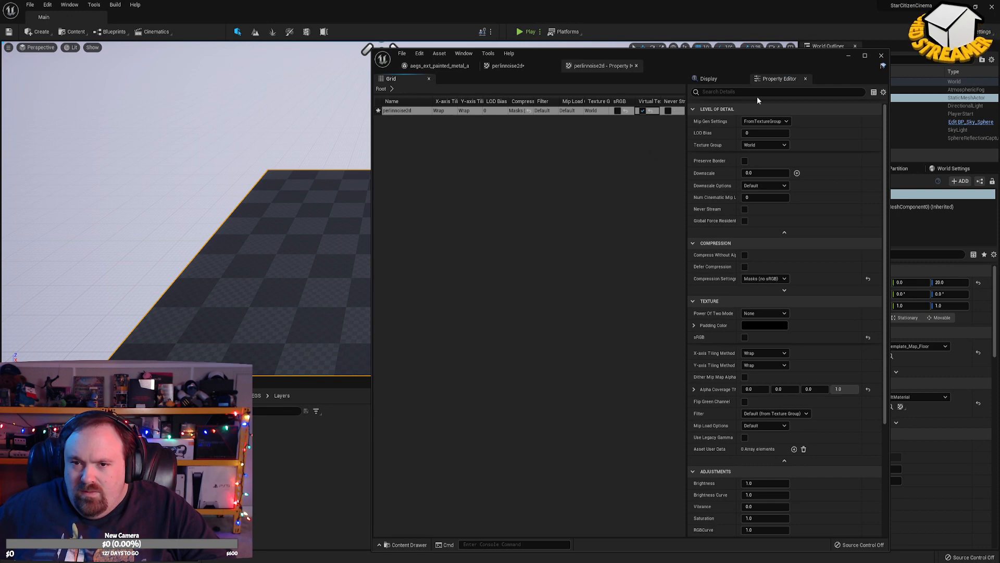
left_click(721, 78)
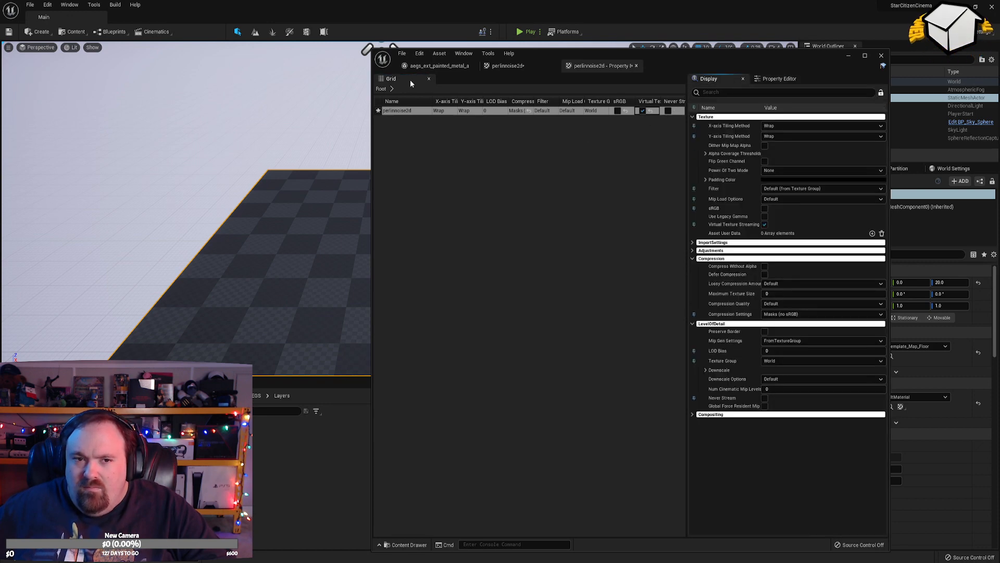
Close the property matrix, the perlinnoise2d texture and the aegs_ext_painted_metal_a material instance window.
left_click(636, 65)
middle_click(492, 69)
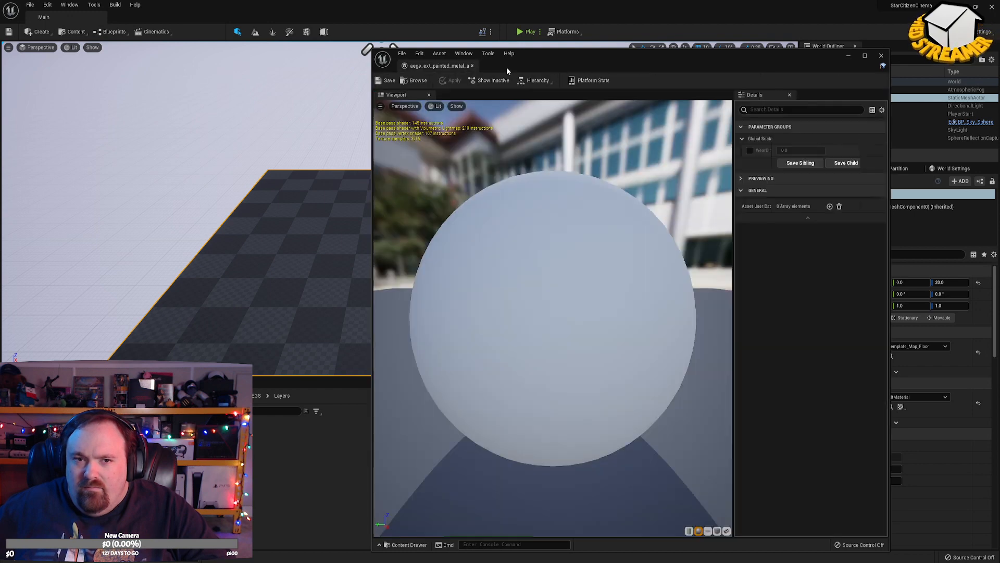
left_click(882, 56)
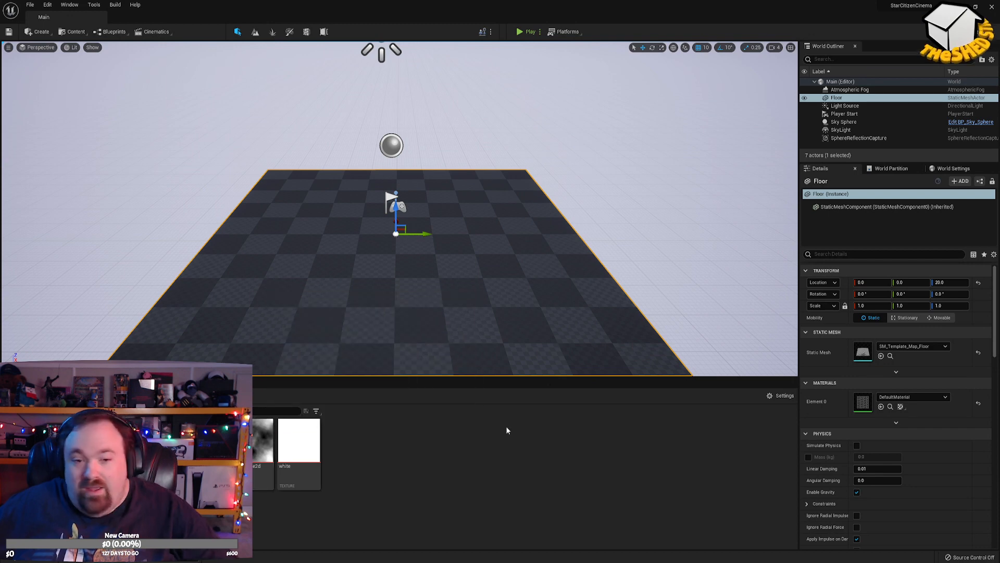
Open the TestWorld level from the Tests maps folder.
right_click_drag(464, 240, 498, 209)
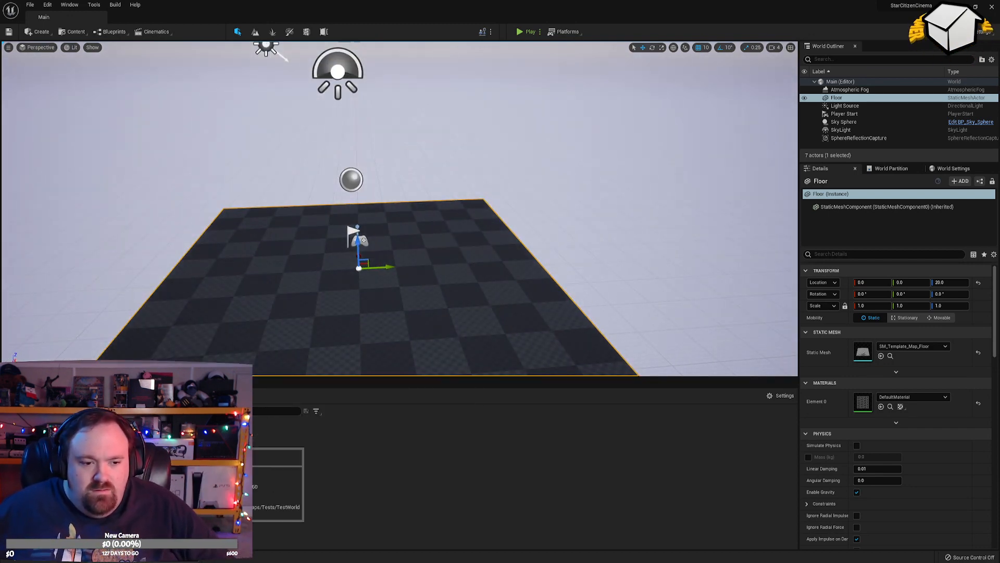
double_click(180, 439)
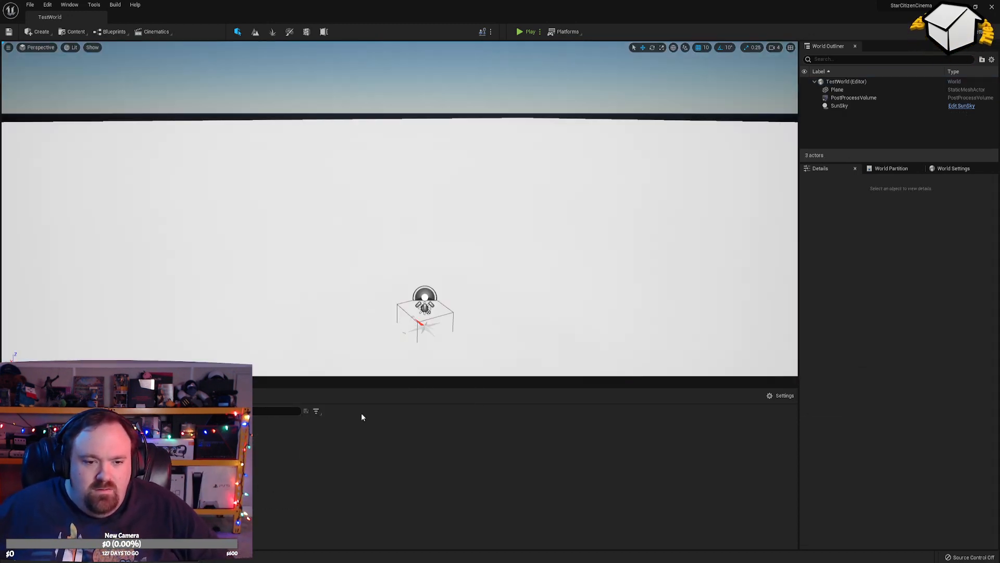
left_click(52, 6)
left_click(57, 124)
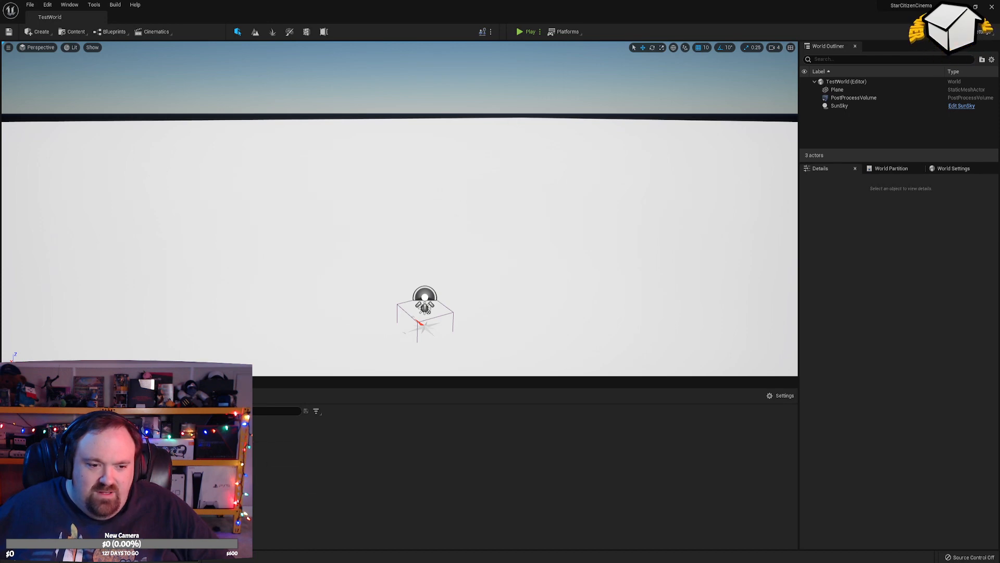
Open the MF_Layer material function and locate its WearDirtBlendFalloff input in the graph.
double_click(221, 440)
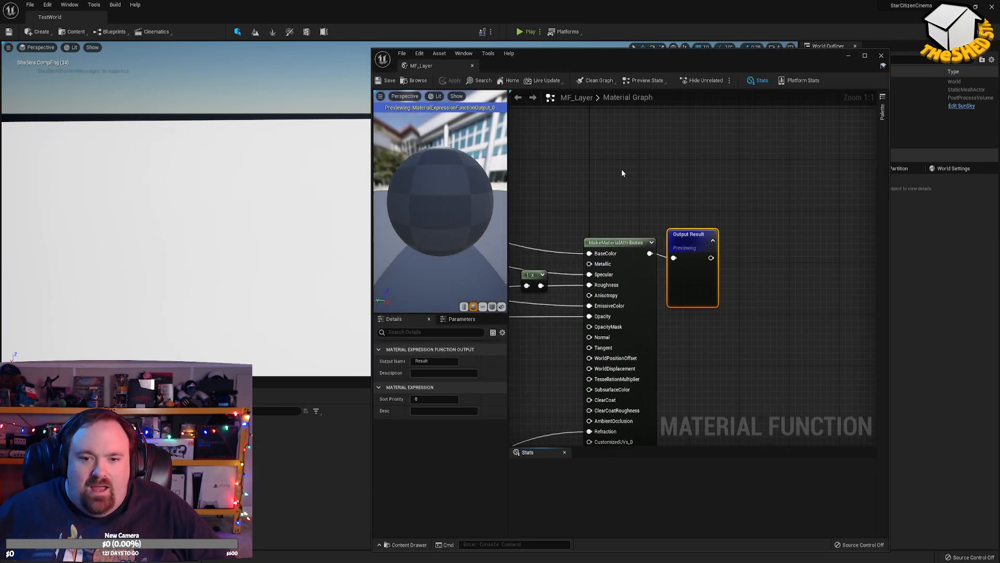
right_click_drag(623, 174, 875, 94)
scroll(688, 271, "down", 4)
right_click_drag(683, 432, 677, 313)
scroll(676, 313, "up", 1)
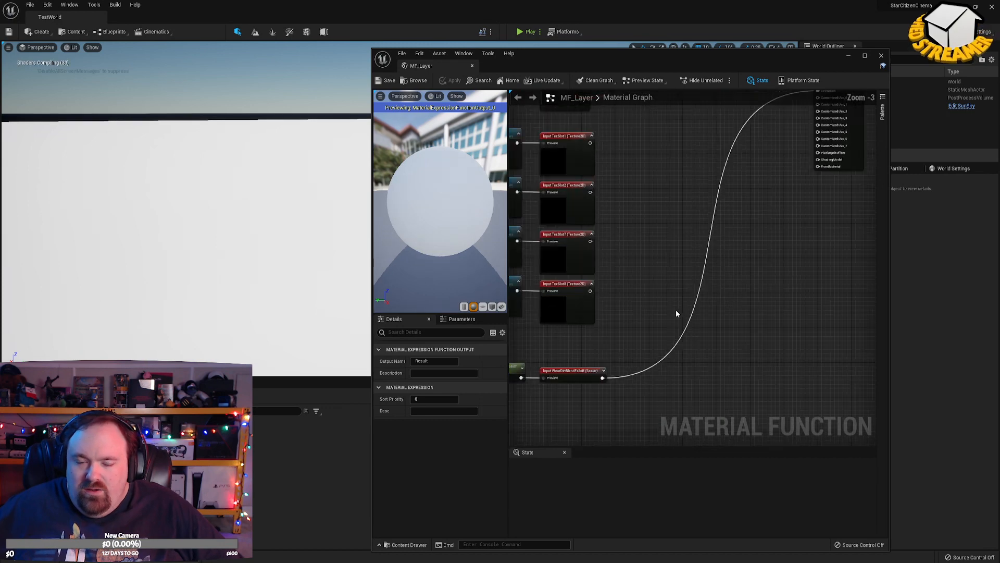
scroll(676, 313, "up", 3)
right_click_drag(611, 328, 784, 134)
Duplicate the WearDirtBlendFalloff scalar input and place the copy directly beneath the original.
left_click(681, 207)
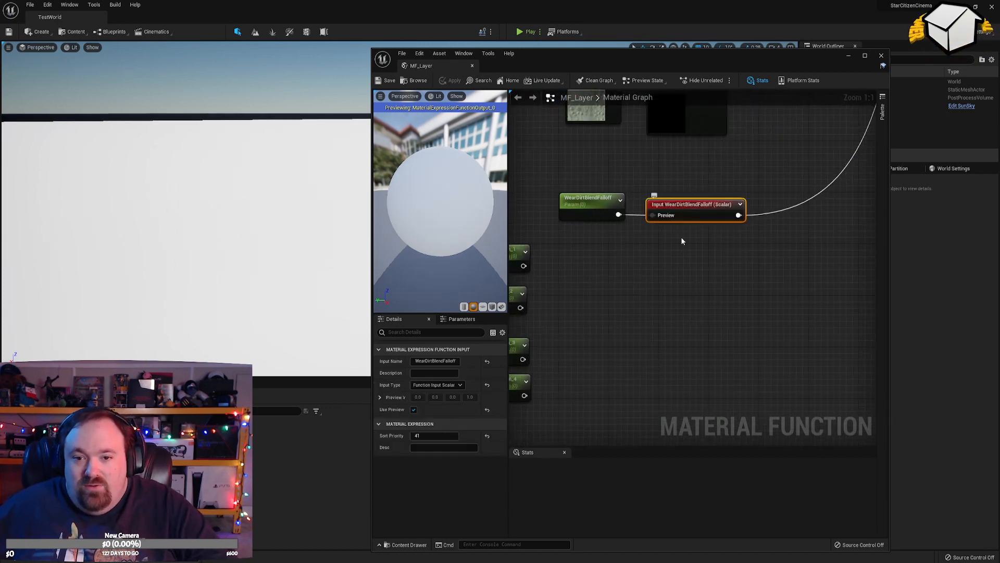
key("ctrl+d")
left_click_drag(709, 231, 684, 231)
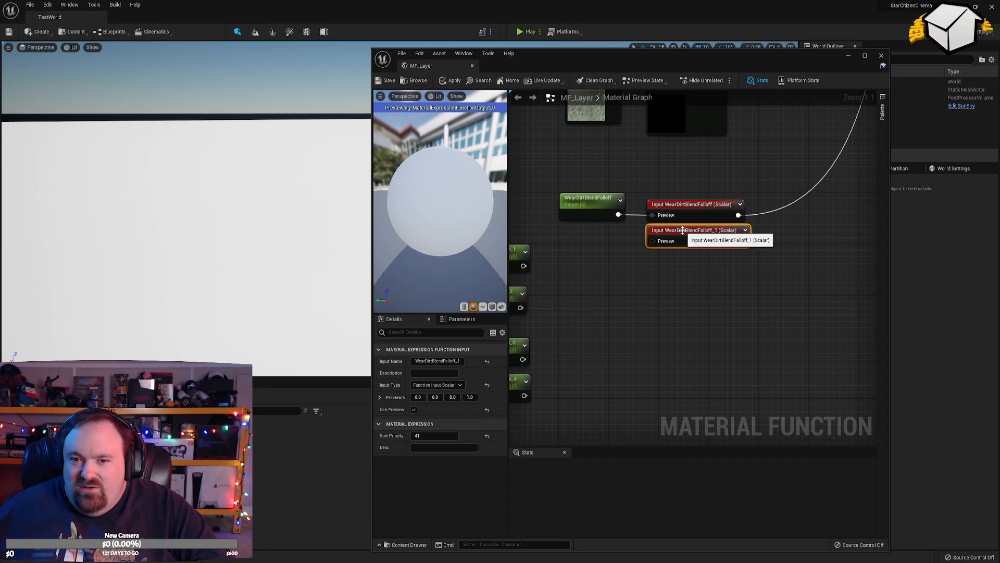
scroll(755, 273, "down", 2)
scroll(769, 358, "up", 2)
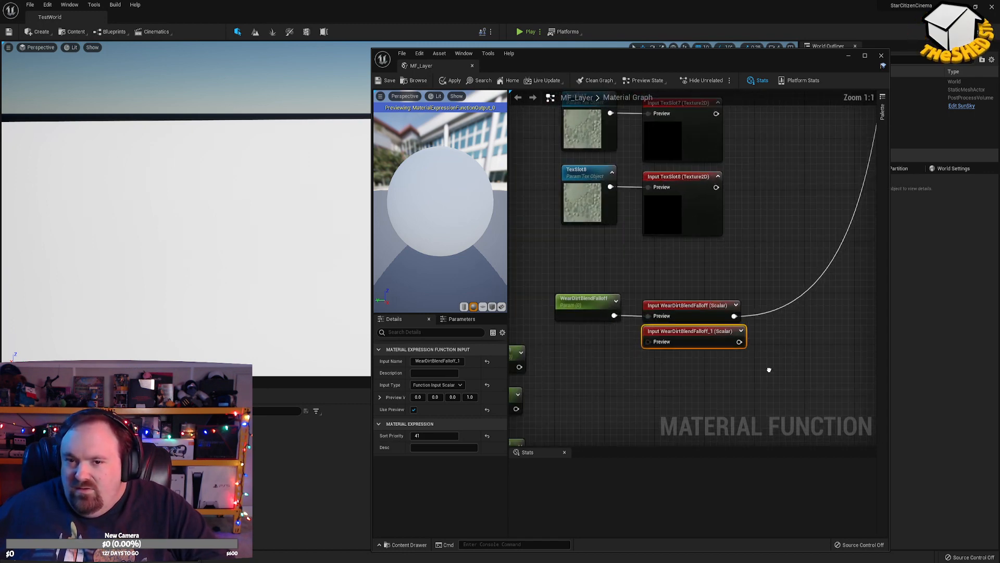
Rename the duplicated scalar input LayerTiling, with sort priority 42 and a first preview value of 1.0.
left_click(449, 362)
type("LayerTiling")
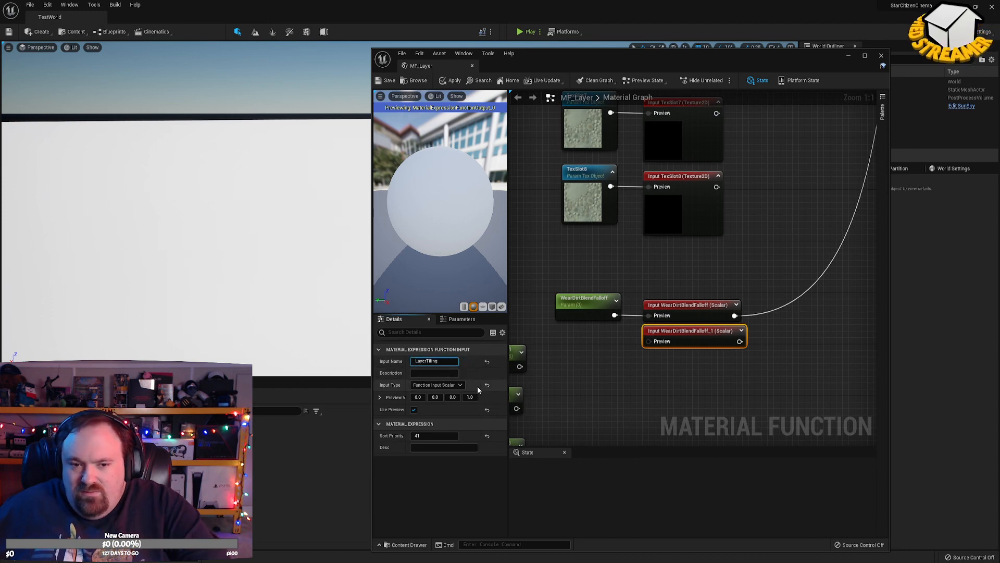
key("Return")
left_click(448, 437)
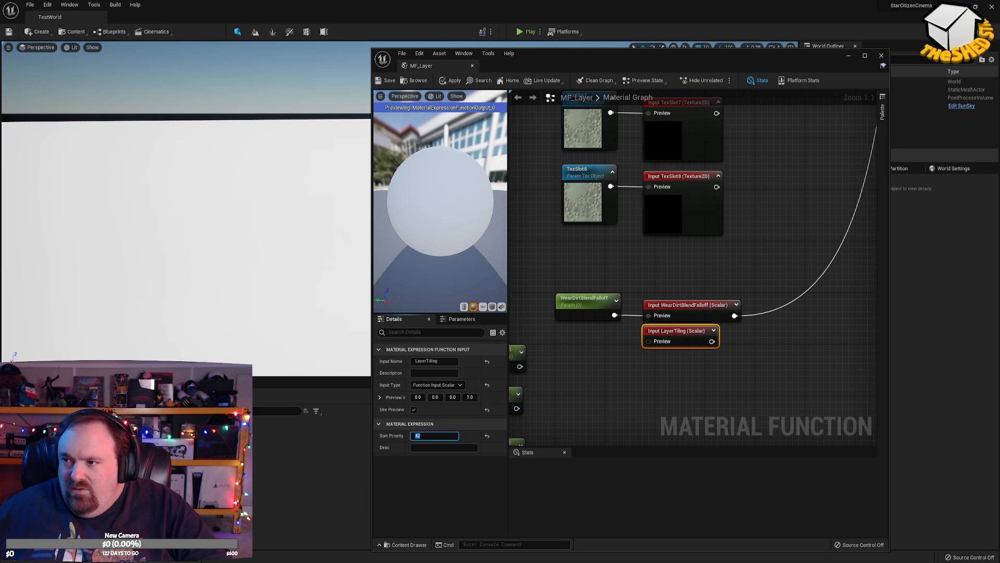
key("Return")
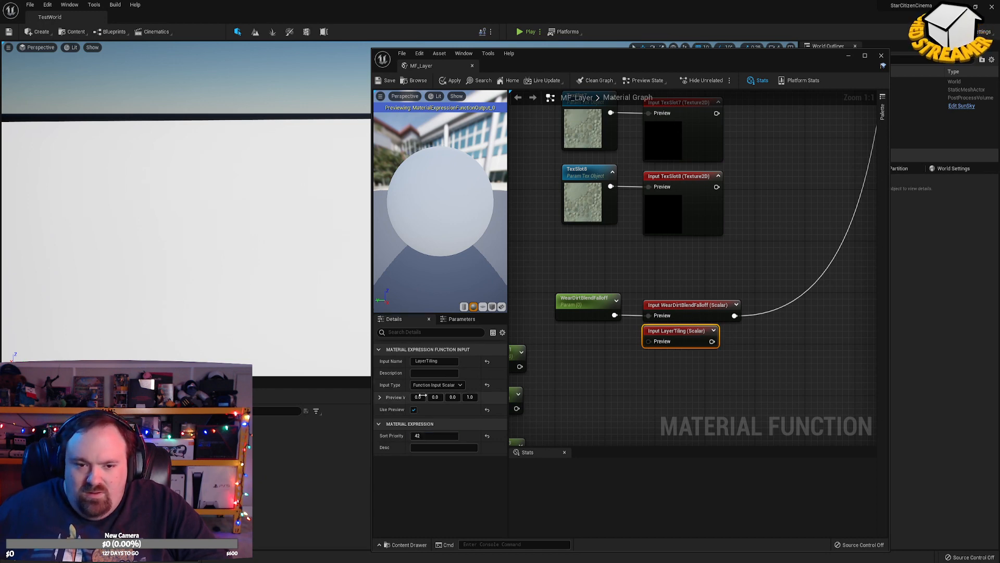
left_click(711, 368)
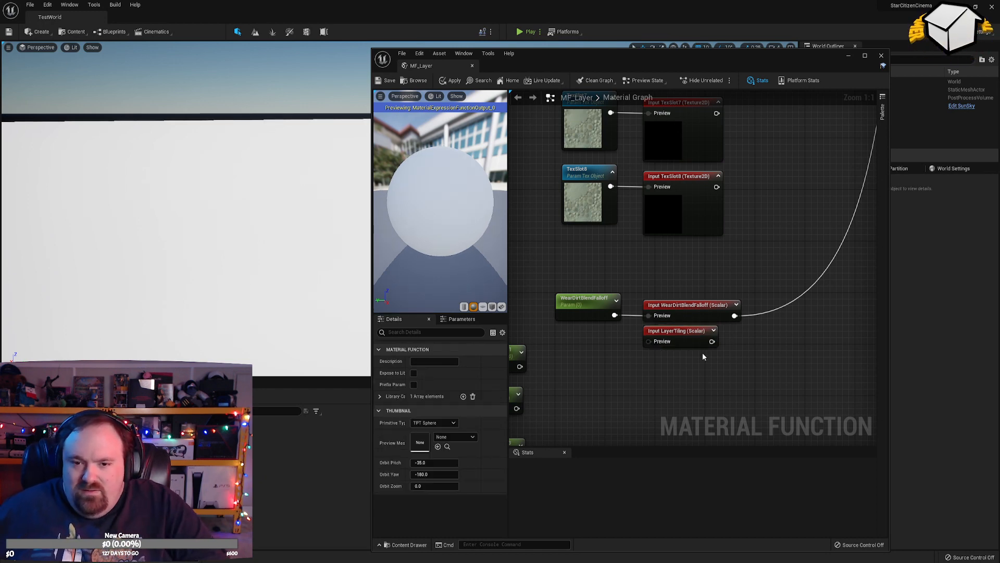
Duplicate the LayerTiling input, place the copy directly beneath it and rename it DetailDiffuse.
left_click(673, 330)
key("ctrl+d")
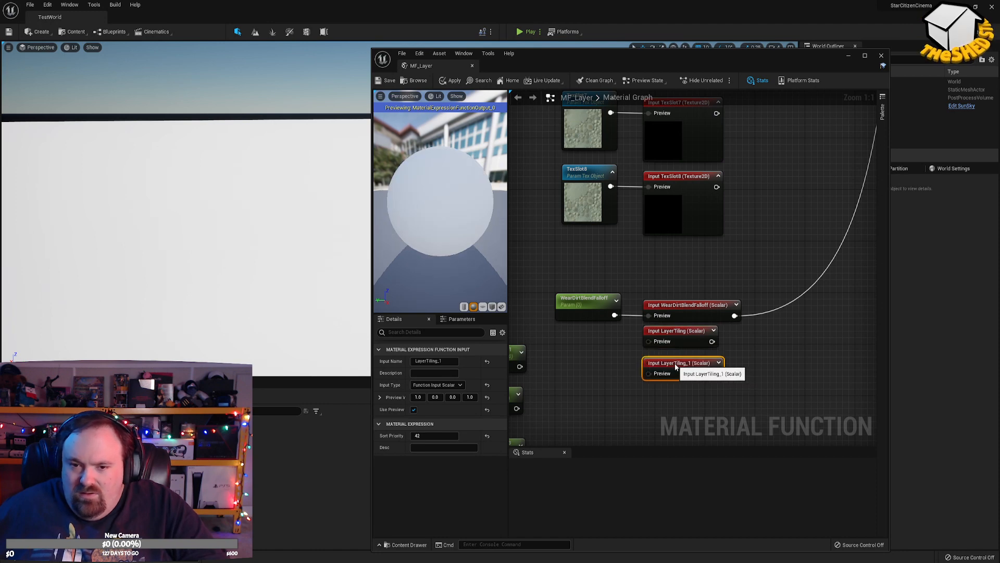
left_click_drag(676, 366, 677, 359)
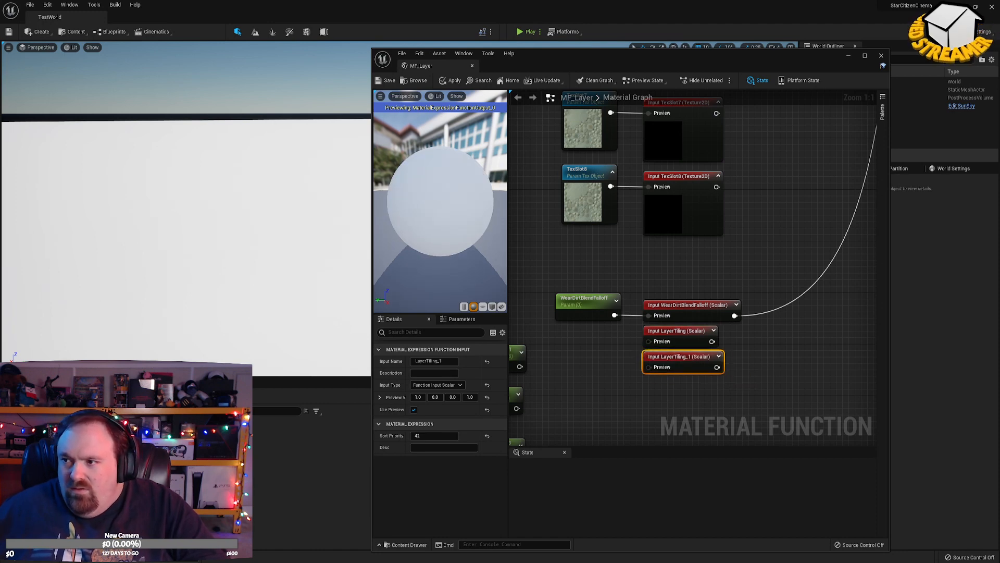
left_click(435, 360)
type("DetailDiffuse")
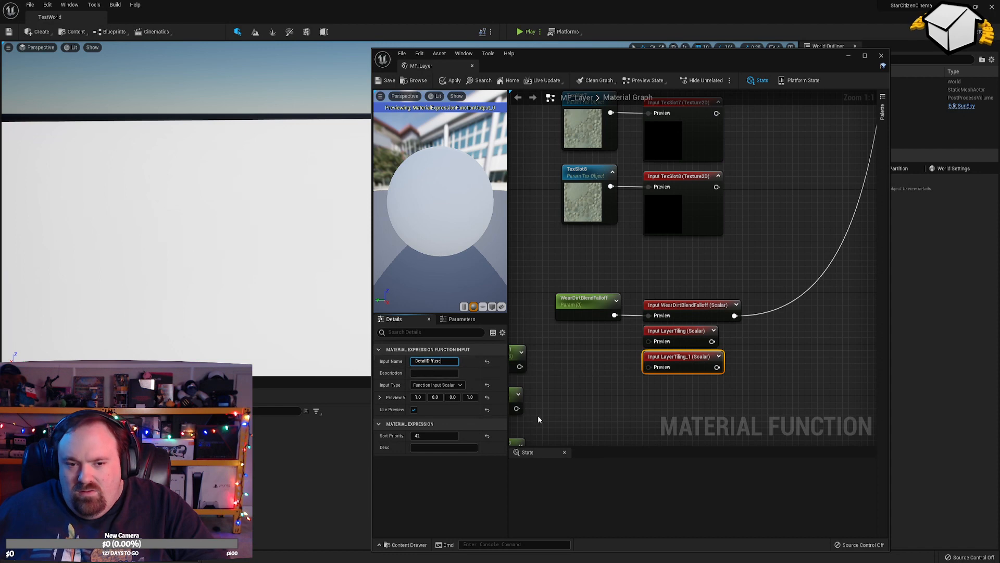
key("Return")
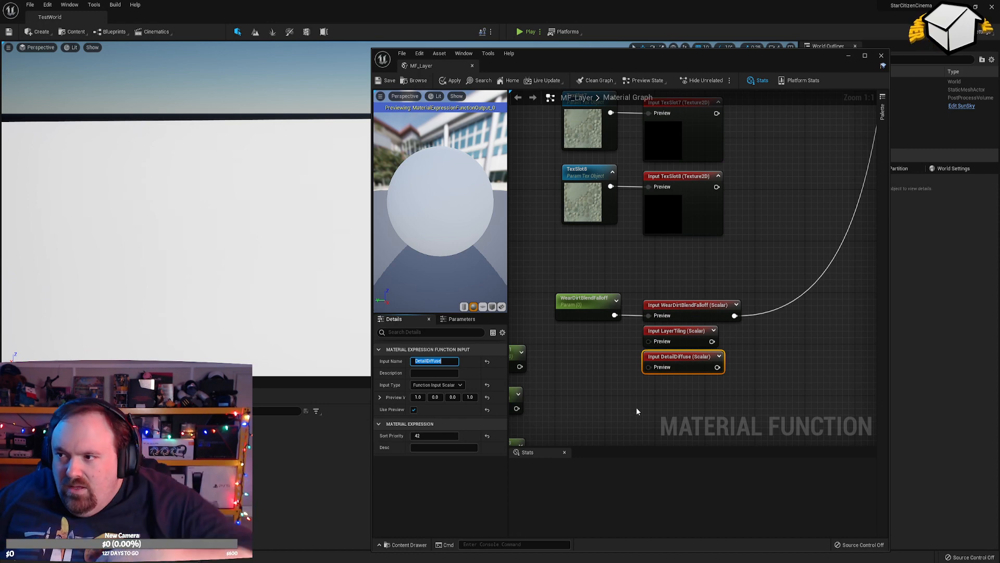
Set the DetailDiffuse input's first preview value to 0.5 and its sort priority to 43.
left_click(418, 397)
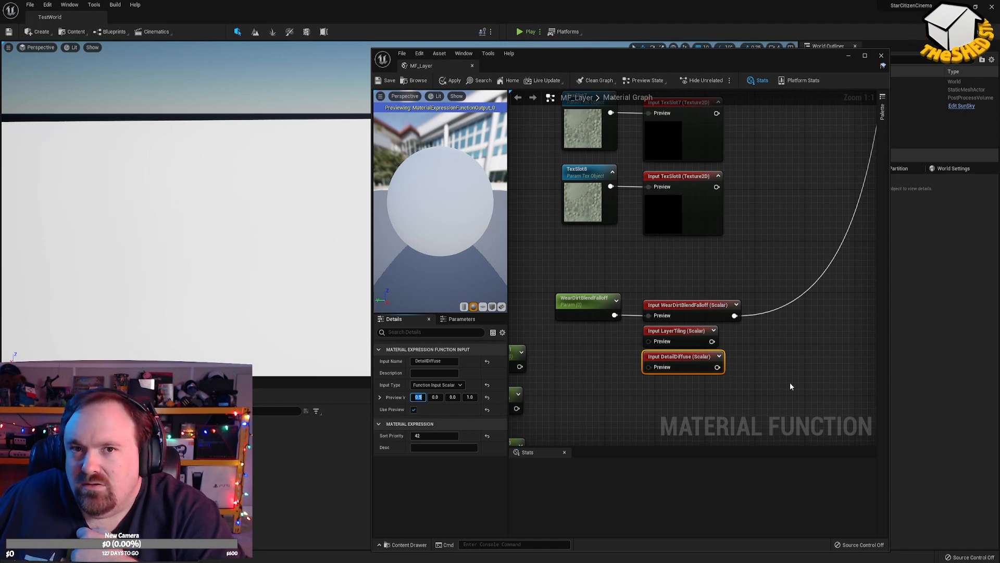
right_click_drag(796, 383, 812, 228)
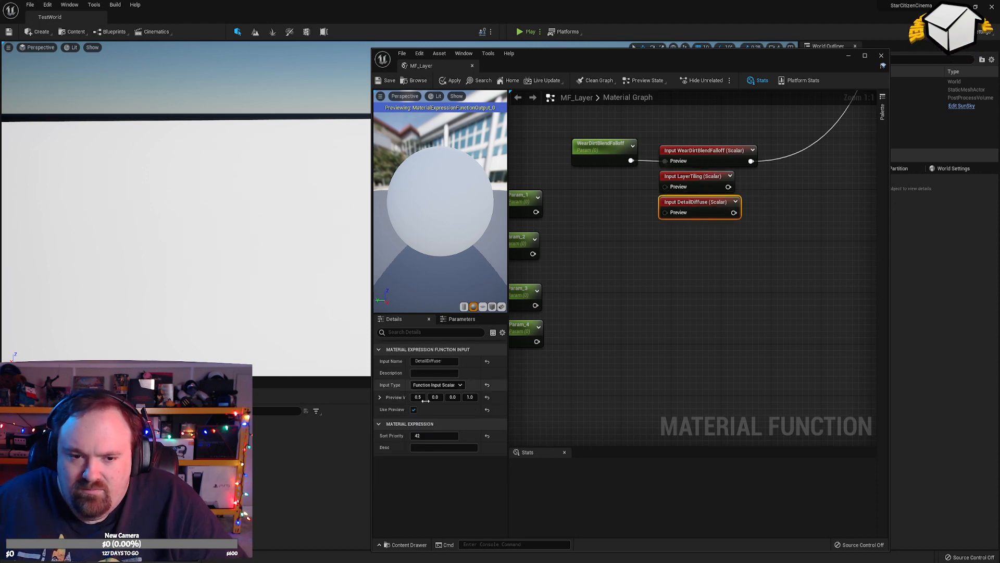
left_click(431, 435)
type("43")
key("Return")
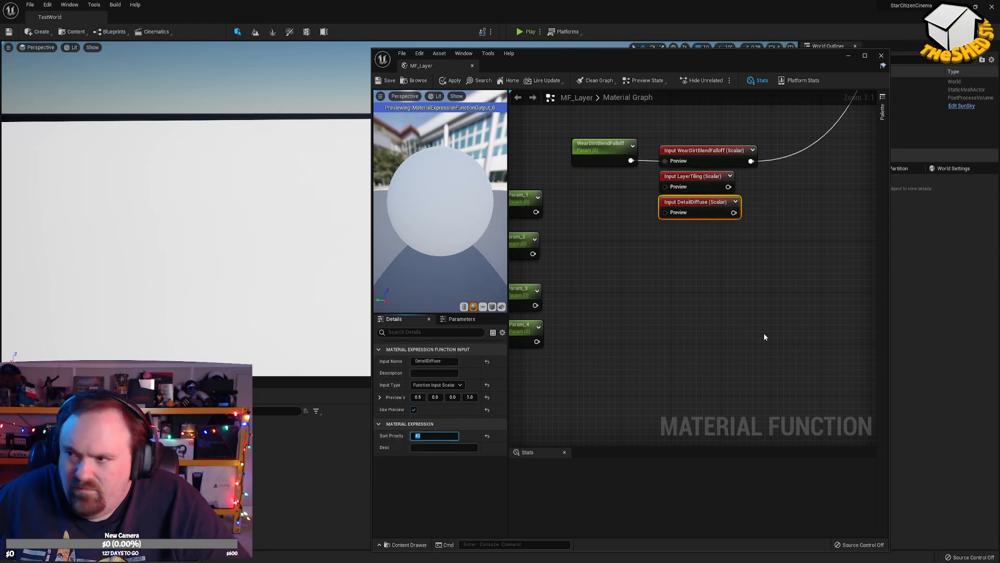
left_click(786, 348)
Create seven duplicates of the DetailDiffuse scalar input below the original in the graph.
left_click(695, 205)
key("ctrl+d")
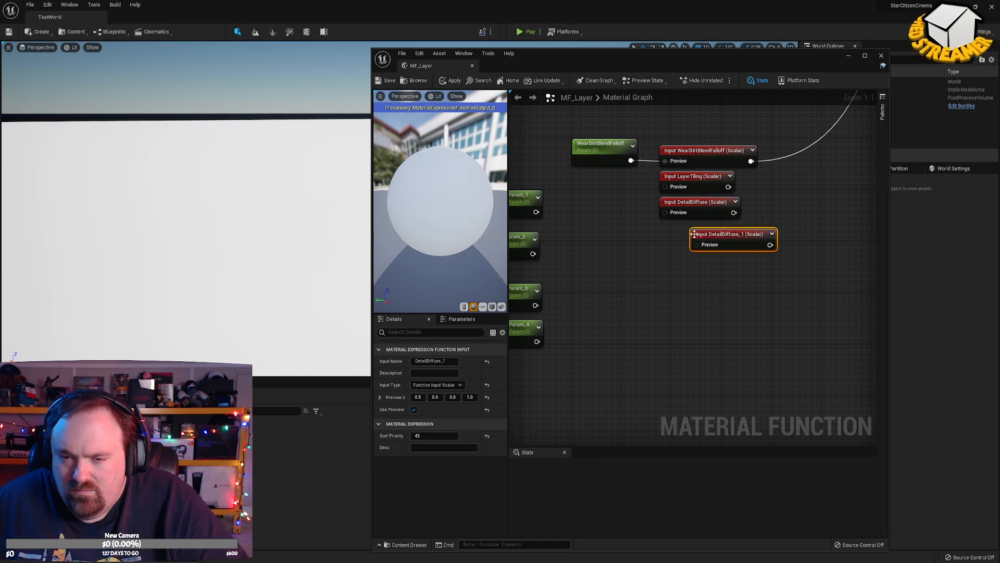
left_click_drag(728, 234, 697, 228)
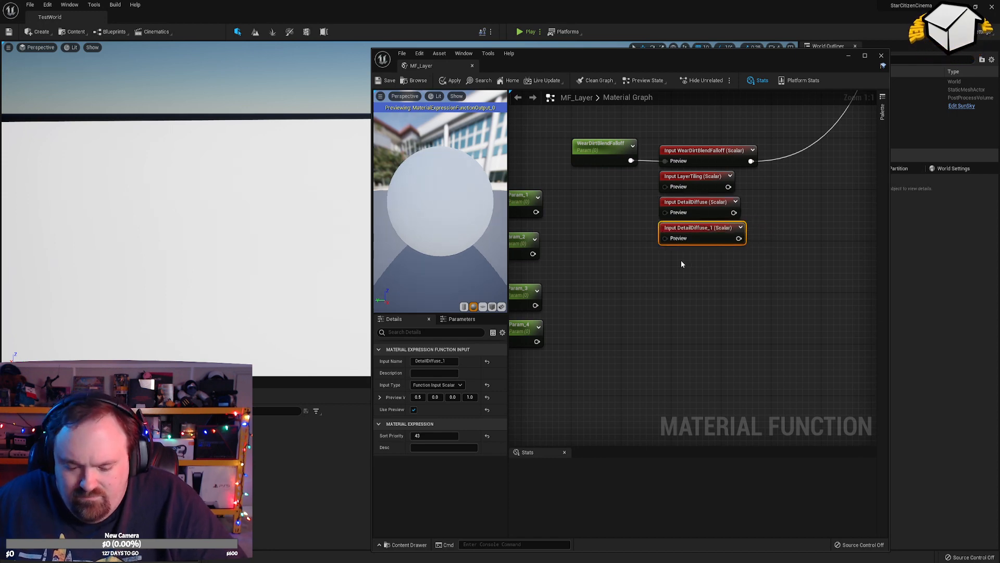
key("ctrl+d")
key("ctrl+d")
key("ctrl+d")
key("ctrl+d")
key("ctrl+d")
key("ctrl+d")
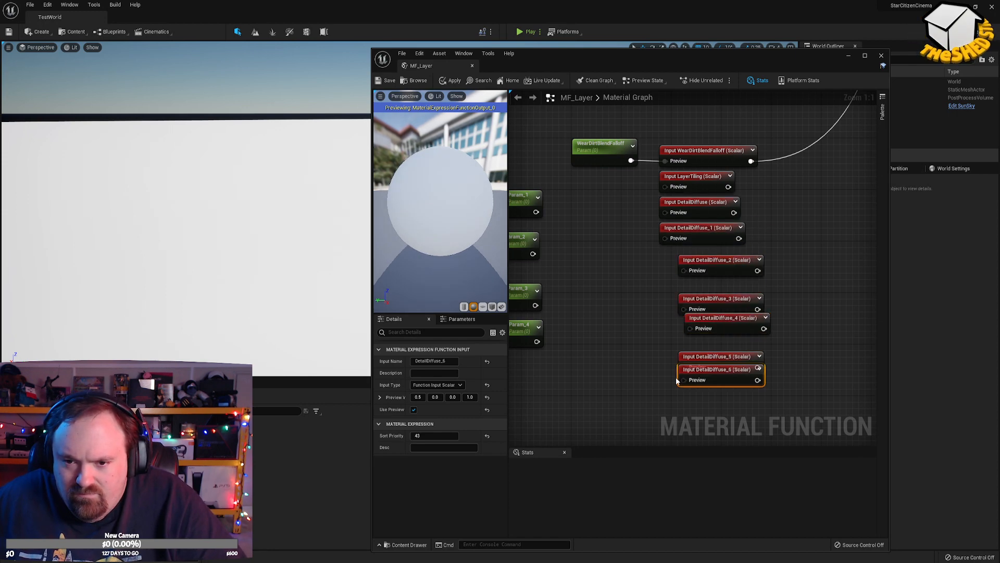
Left-align the column of scalar inputs from WearDirtBlendFalloff to DetailDiffuse_7 and distribute them vertically.
left_click_drag(789, 225, 708, 399)
left_click_drag(715, 133, 714, 198)
key("shift+a")
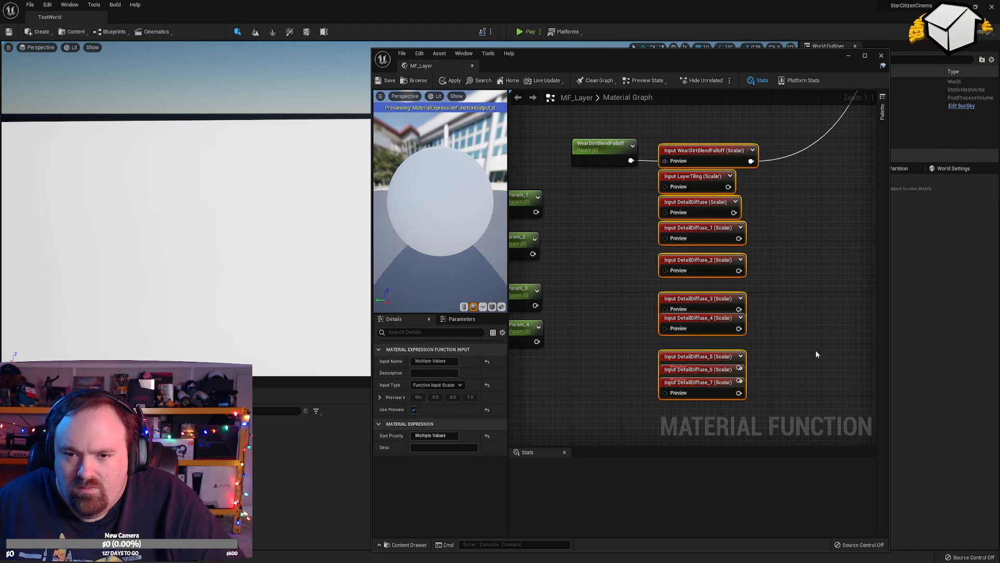
right_click(708, 392)
mouse_move(734, 532)
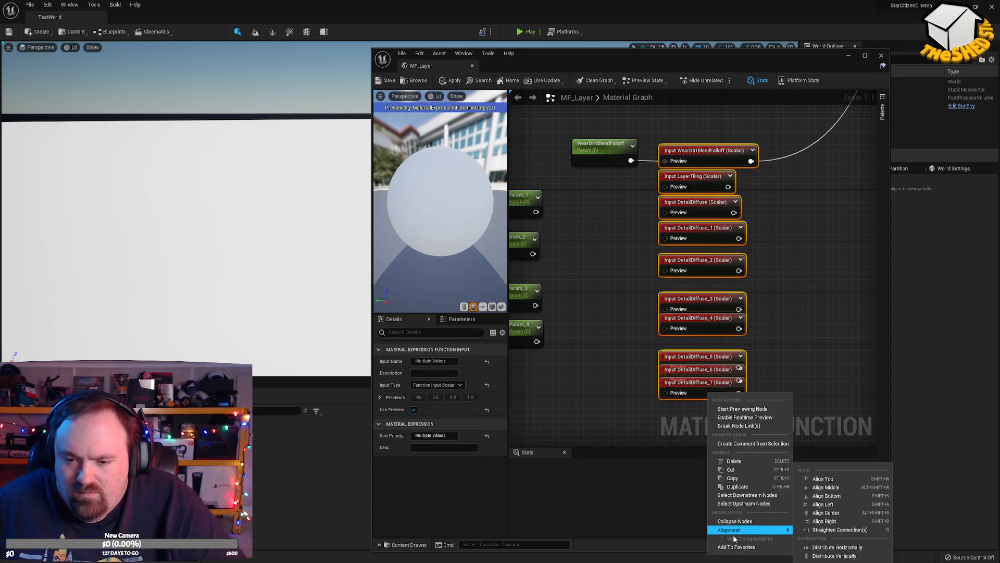
left_click(834, 554)
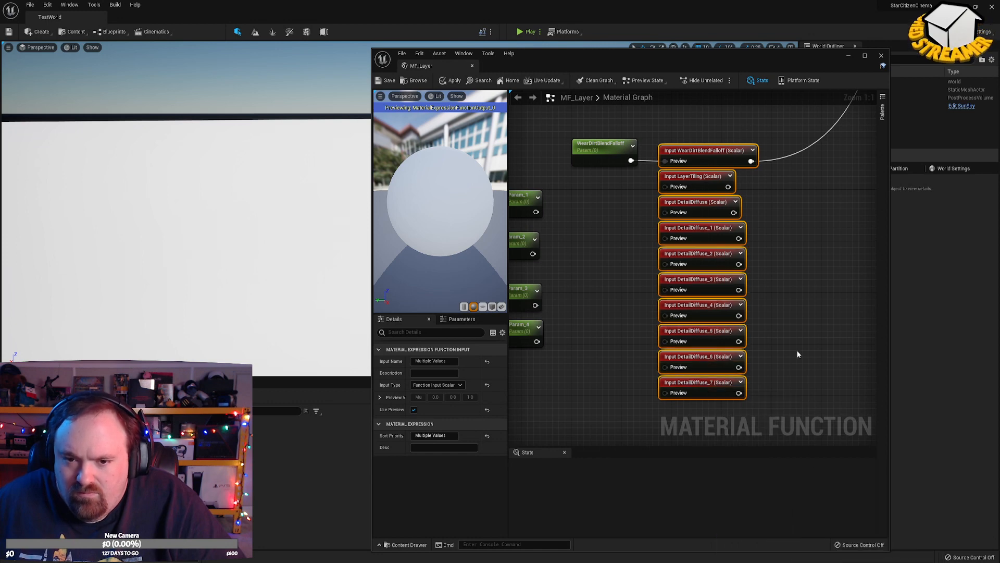
left_click(803, 328)
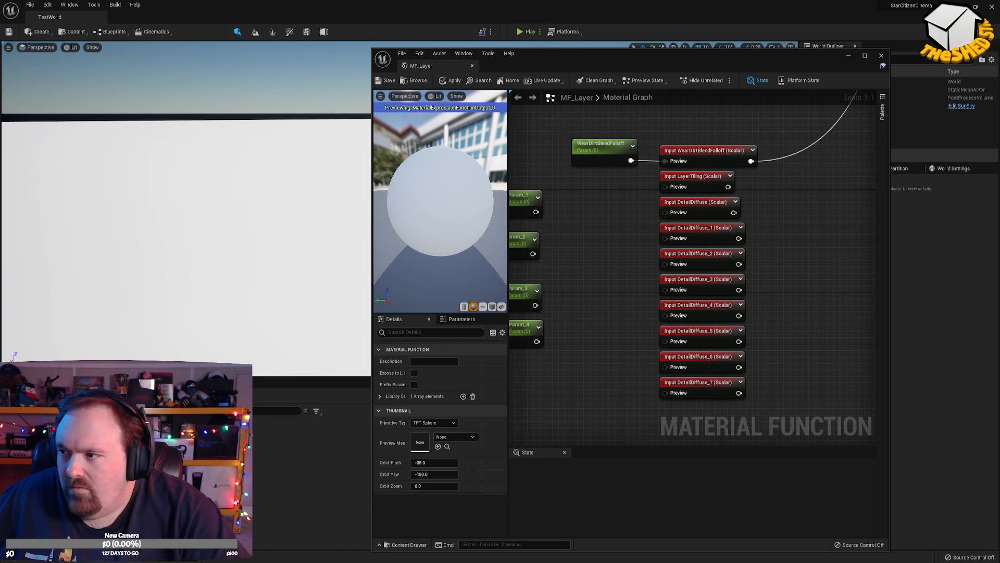
Pull the DetailDiffuse_1 input out of the column and rename it DetailTiling.
left_click_drag(695, 227, 618, 273)
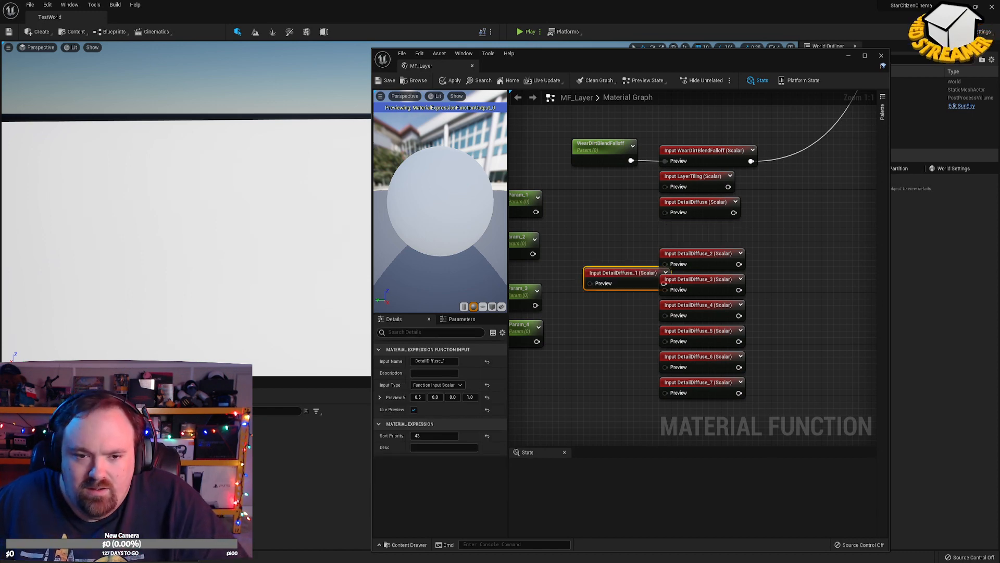
left_click(427, 360)
type("DetailTiling")
key("Return")
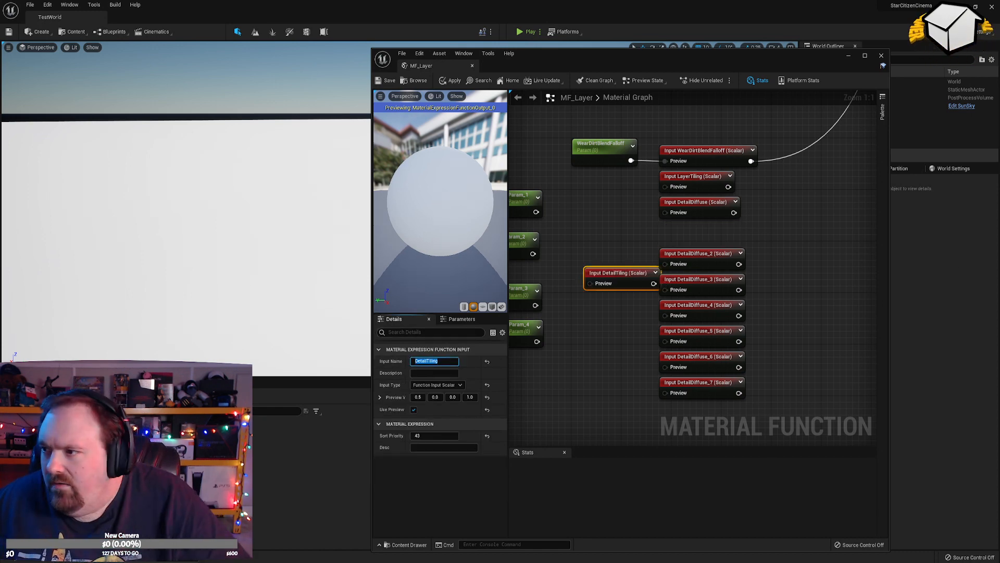
Rename the DetailDiffuse_2 input ClearCoatBlend and move DetailTiling back into the column above it.
left_click(693, 256)
left_click(443, 361)
type("ClearCoatBlend")
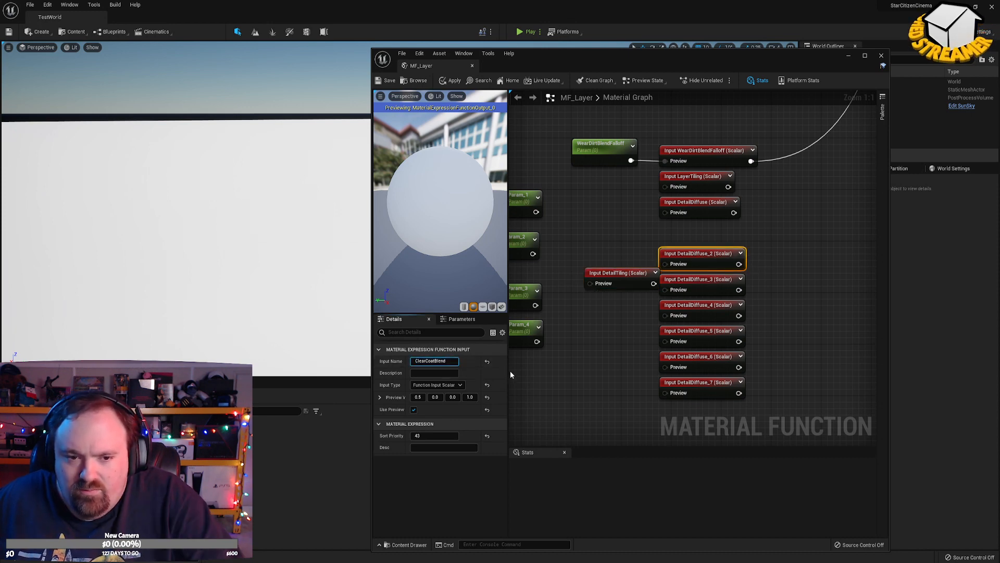
left_click_drag(628, 281, 701, 235)
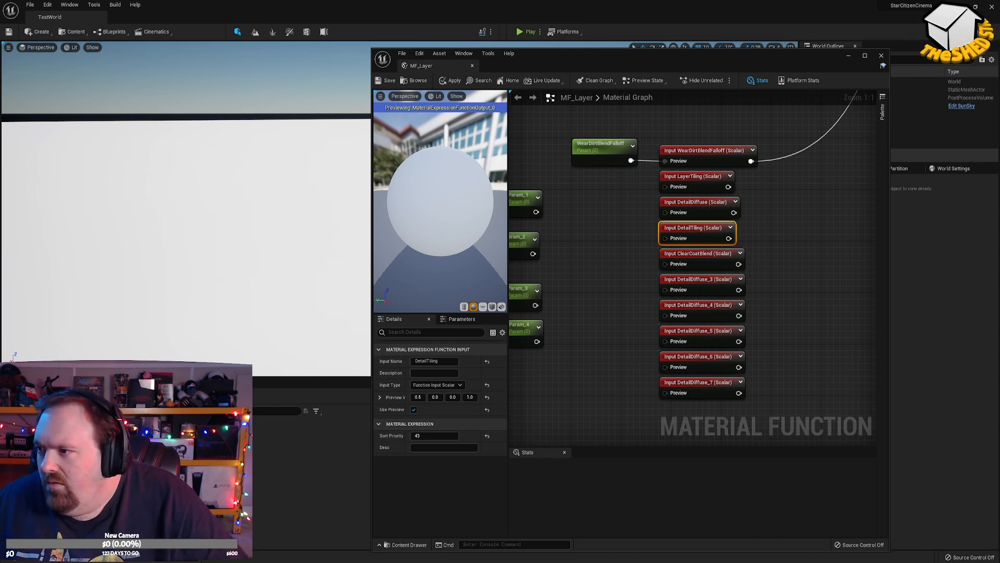
left_click(698, 258)
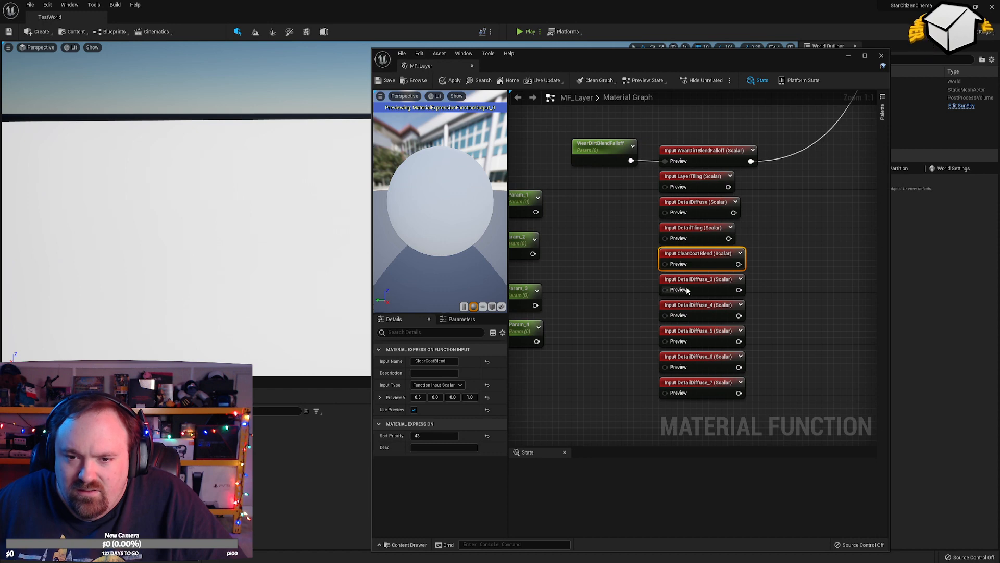
Rename the DetailDiffuse_3 input SubsurfaceScattering and the DetailDiffuse_4 input ClothBlend.
left_click(699, 276)
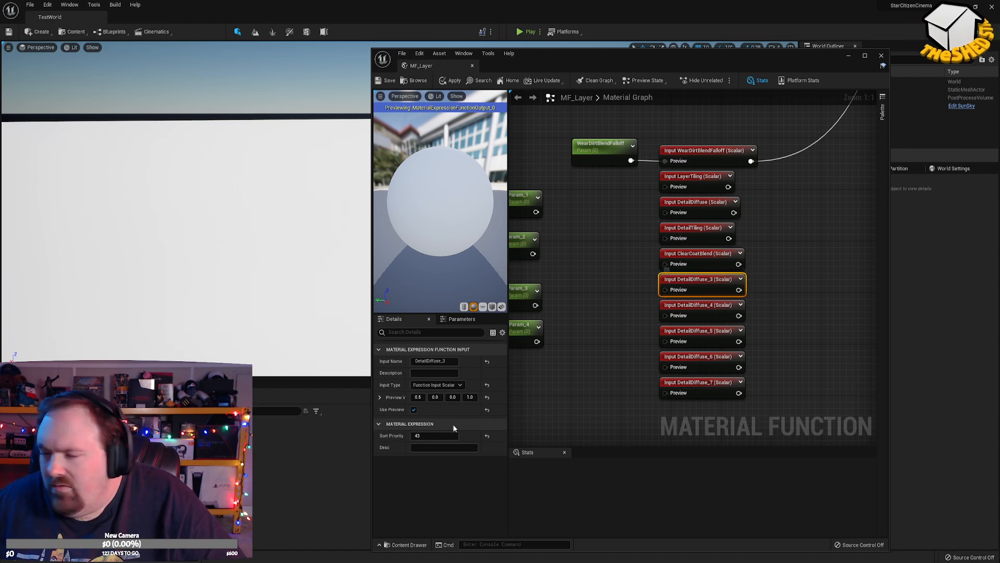
left_click(448, 361)
type("SubsurfaceScattering")
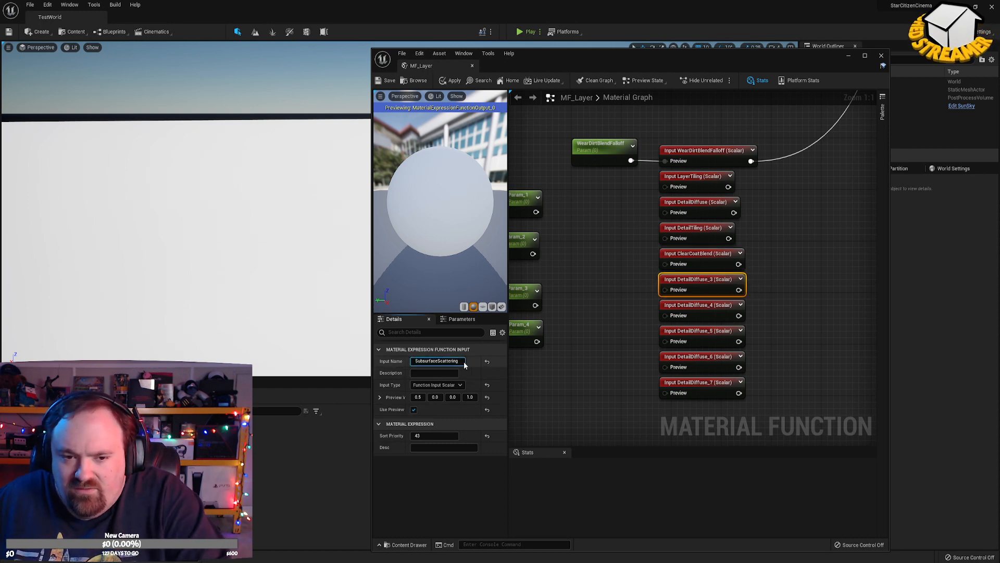
key("Return")
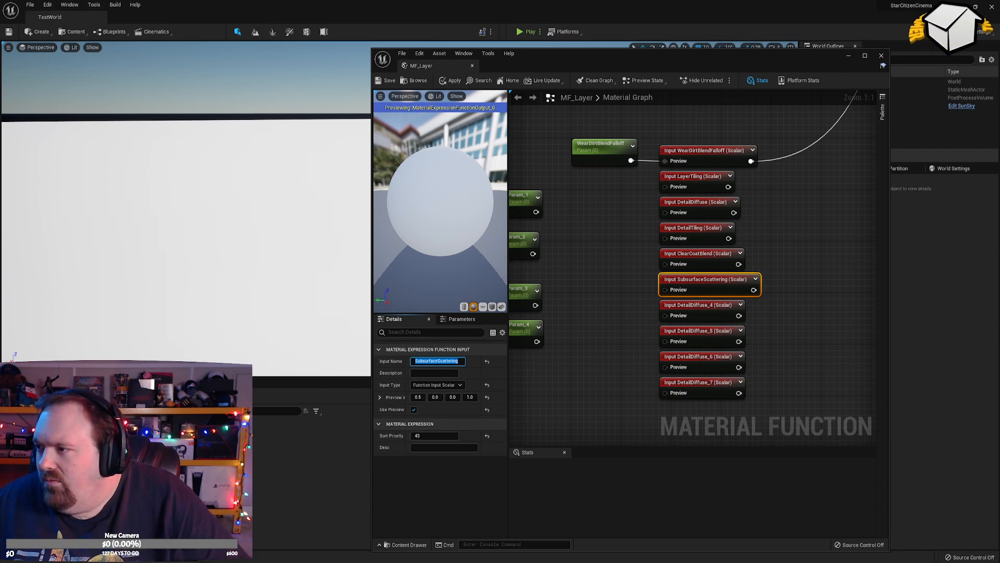
left_click(700, 312)
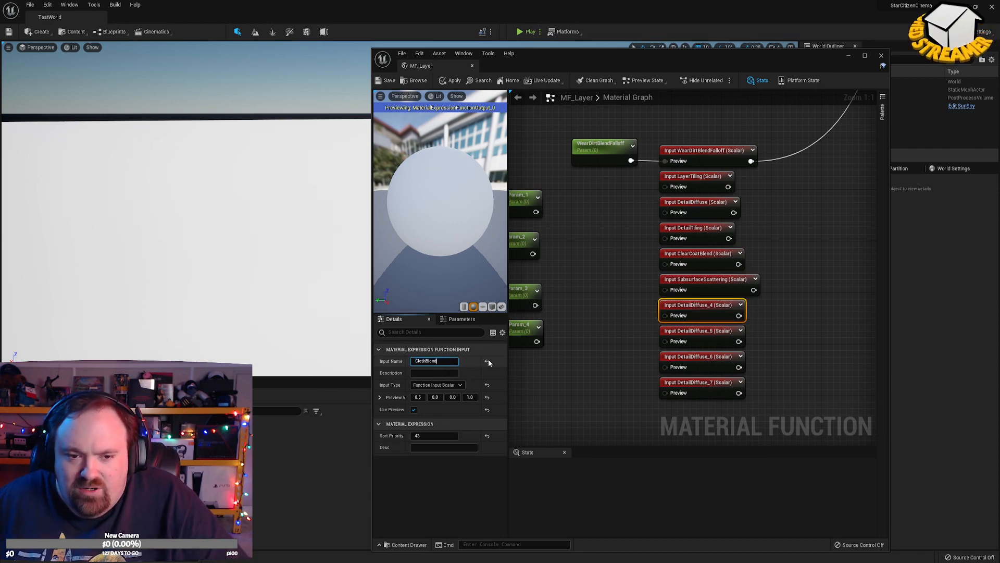
key("Return")
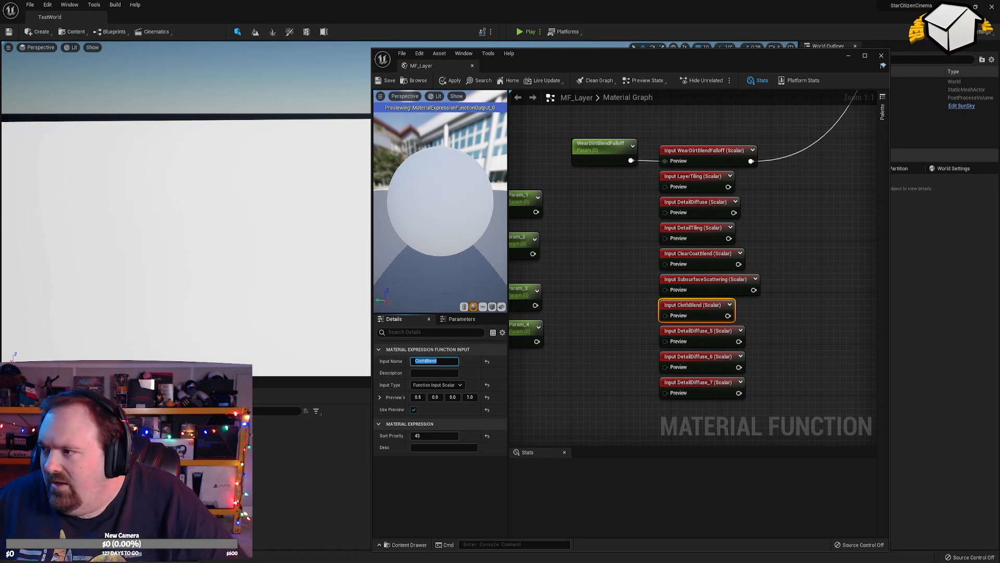
Rename the DetailDiffuse_5 input TintMode.
left_click(680, 339)
left_click(434, 361)
type("TintMode")
key("Return")
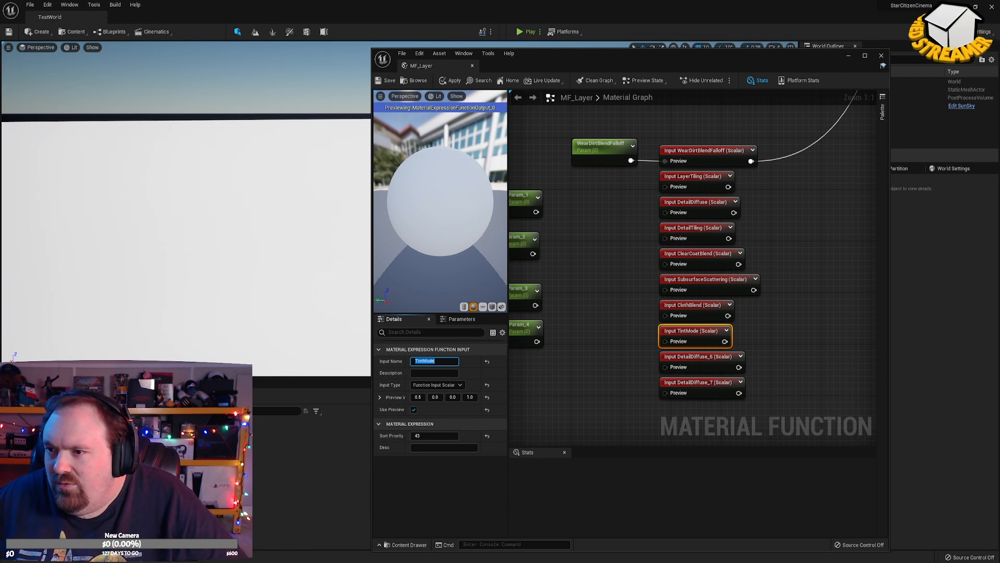
Rename the DetailDiffuse_6 input WearDiffuseColor and set its input type to Function Input Vector 3.
left_click_drag(710, 355, 704, 355)
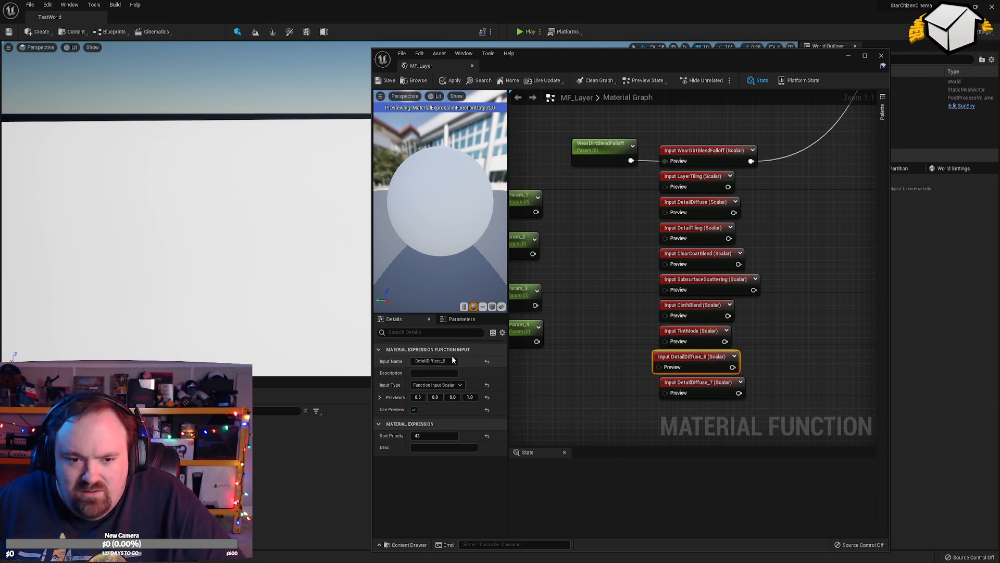
left_click(434, 361)
type("WearDiffuseColor")
key("Return")
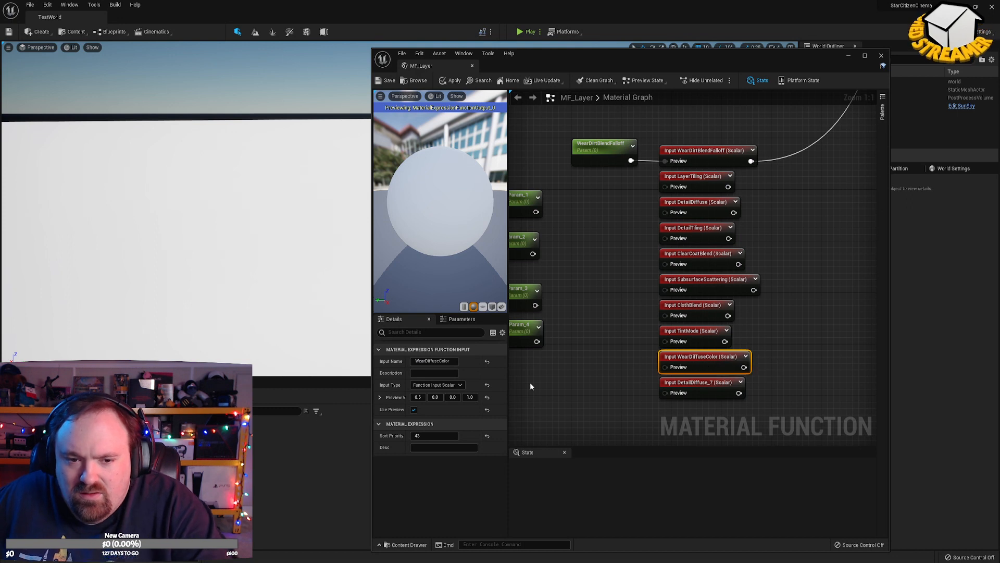
left_click(461, 384)
left_click(458, 411)
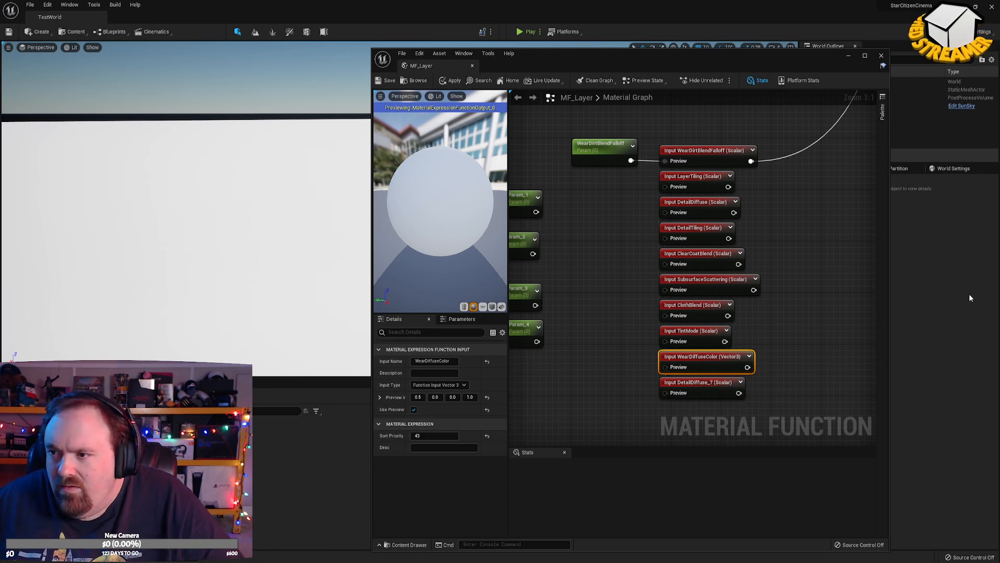
Rename the DetailDiffuse_7 input WearSpecularColor and set its input type to Function Input Vector 3.
left_click(688, 387)
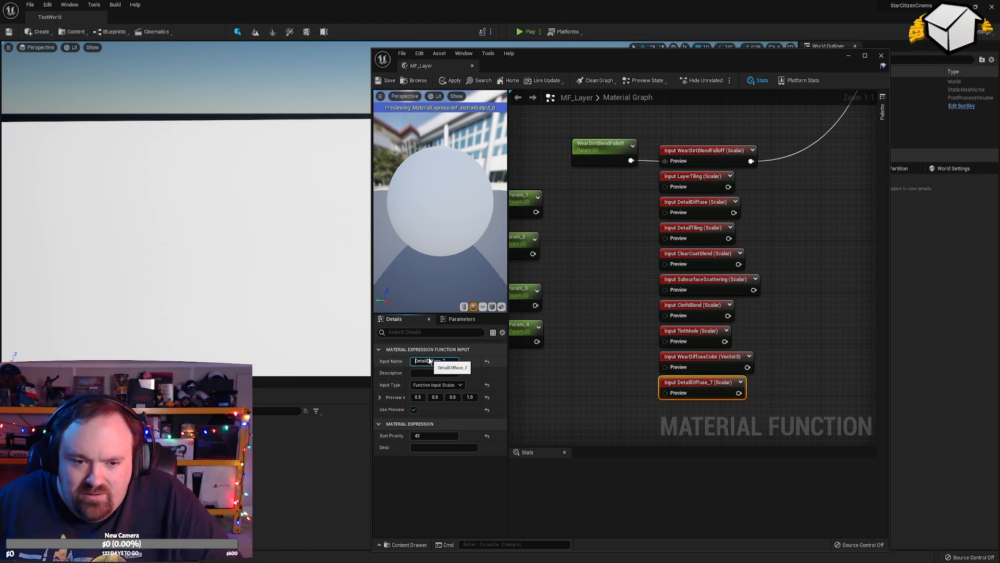
key("ctrl+a")
type("WearSpecularColor")
key("Return")
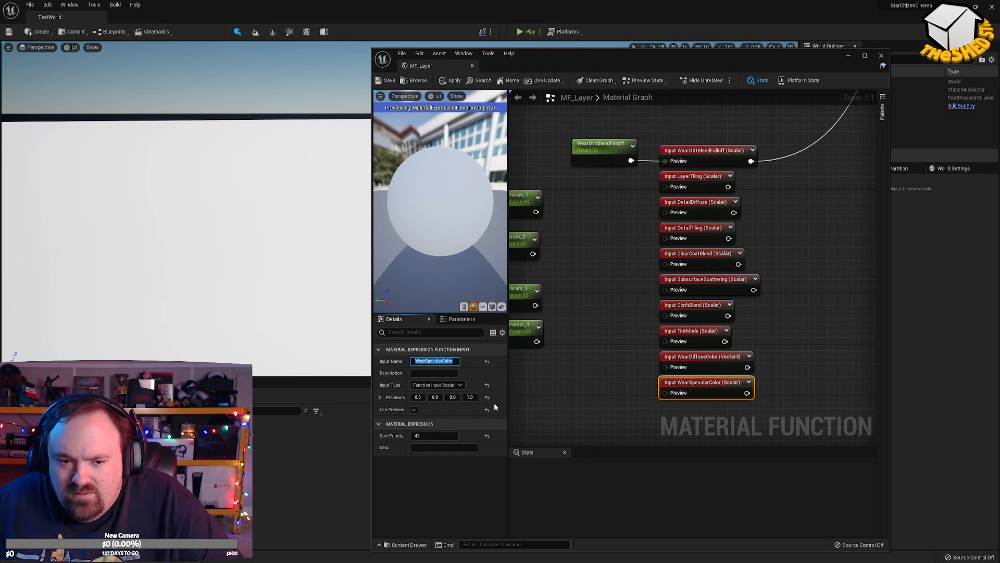
left_click(458, 386)
left_click(432, 406)
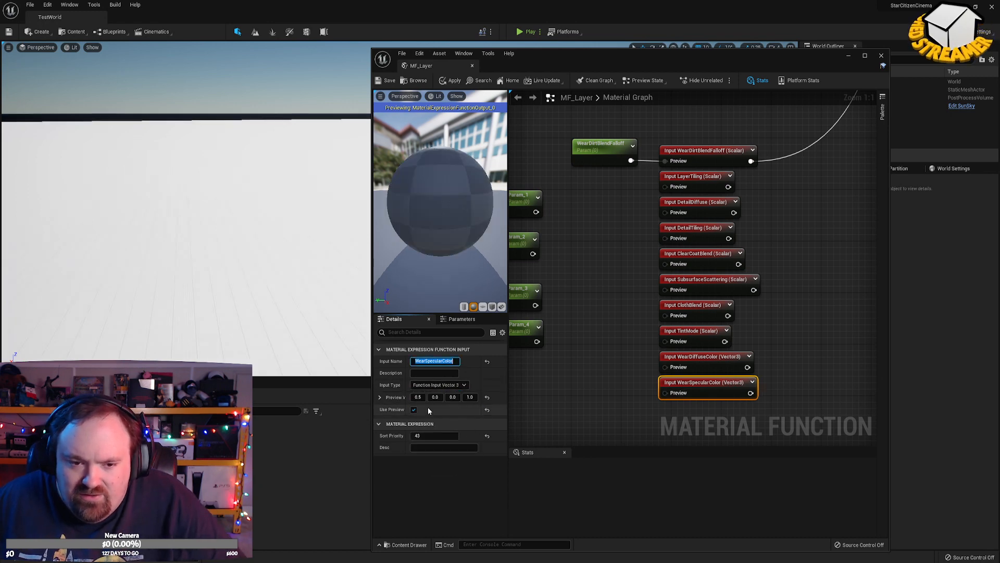
Set the first three preview value components of the WearSpecularColor input to 1.
left_click(419, 397)
type("1")
left_click(436, 398)
type("1")
left_click(453, 397)
type("1")
Set the first three preview value components of the WearDiffuseColor input to 1.
left_click(682, 359)
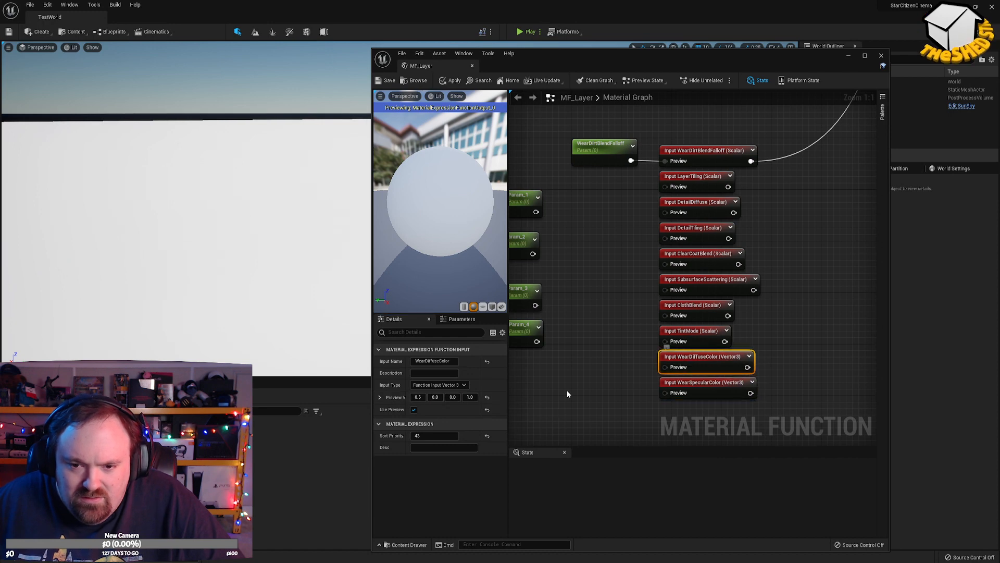
type("1")
left_click(436, 398)
type("1")
left_click(453, 397)
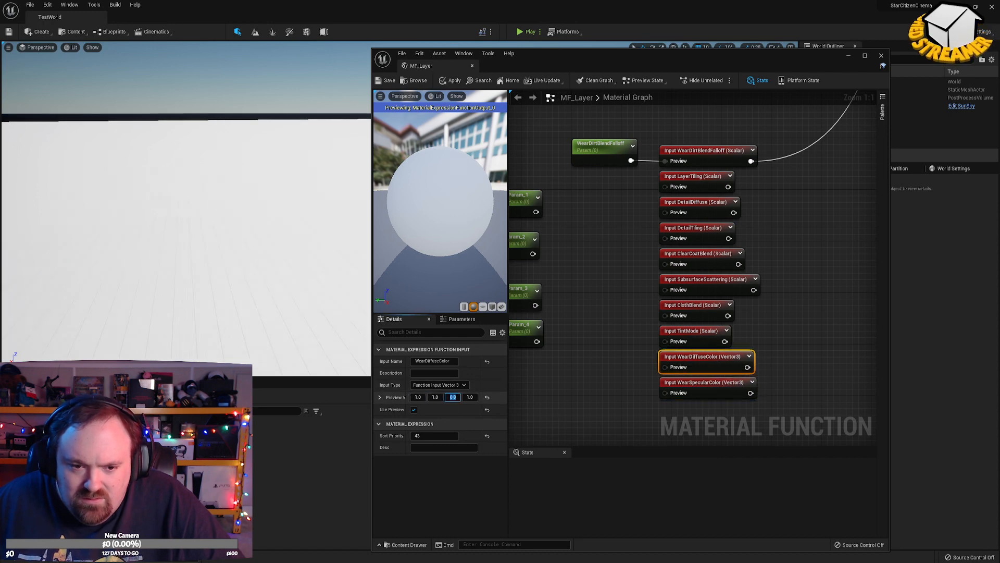
Set the first preview value to 0 on the TintMode, ClothBlend, SubsurfaceScattering and ClearCoatBlend inputs.
left_click(678, 331)
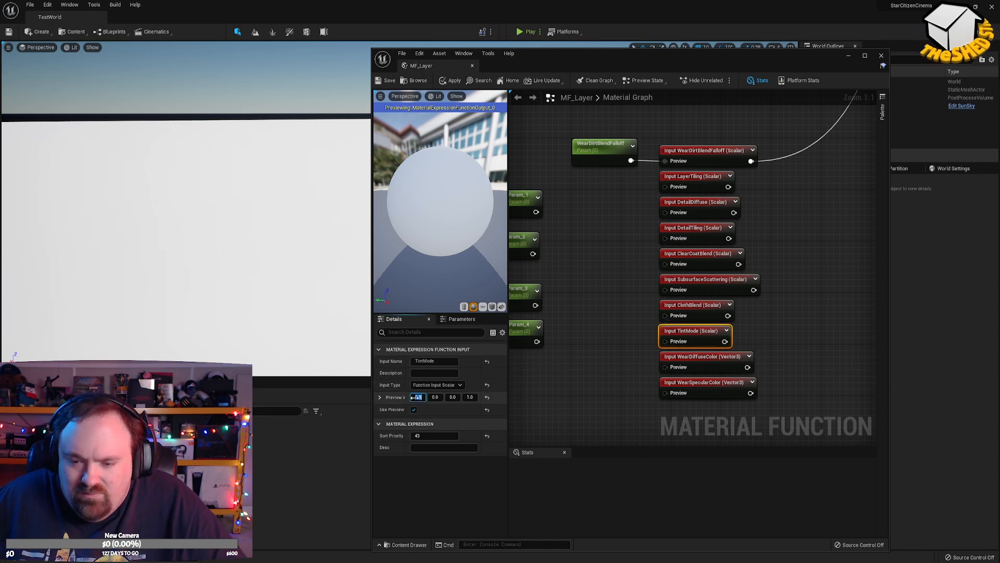
left_click(693, 313)
left_click(698, 284, "shift")
left_click(699, 261, "shift")
left_click(419, 397)
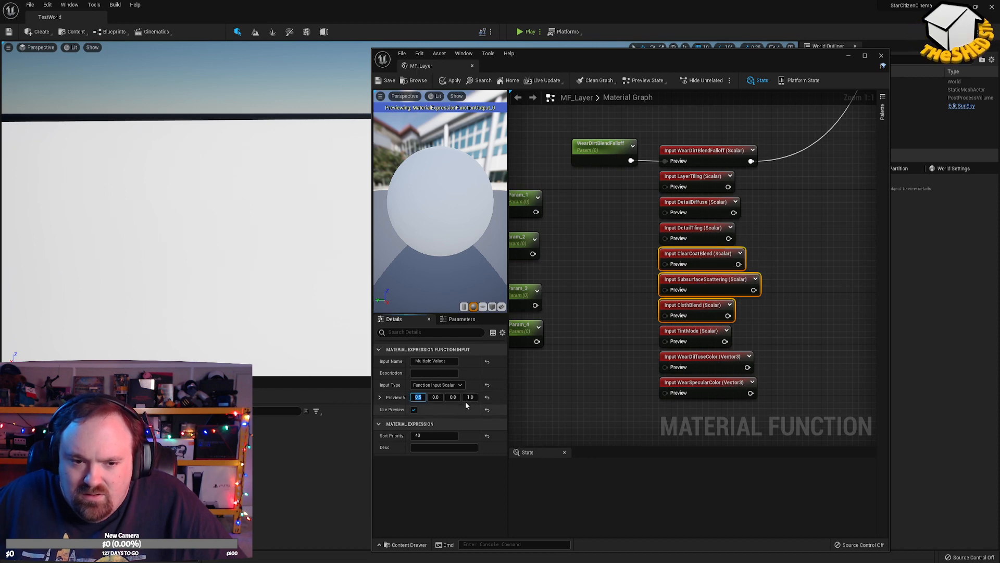
type("0")
key("Return")
Set the first preview value of the DetailTiling input to 1.
left_click(686, 230)
left_click(418, 397)
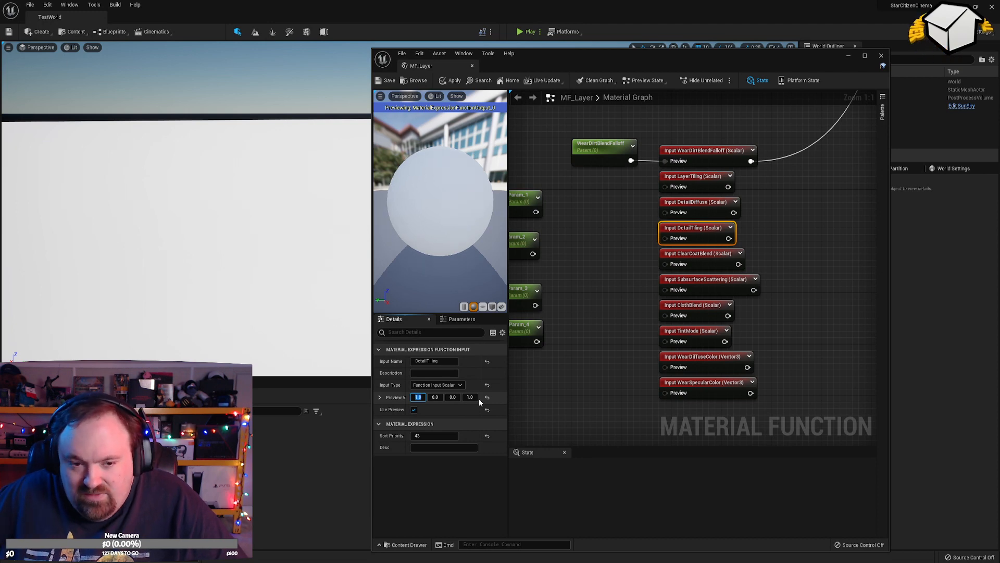
left_click(616, 318)
Duplicate the WearSpecularColor input as a Function Input Scalar named WearGlossiness, aligned below the original.
right_click_drag(625, 339, 650, 341)
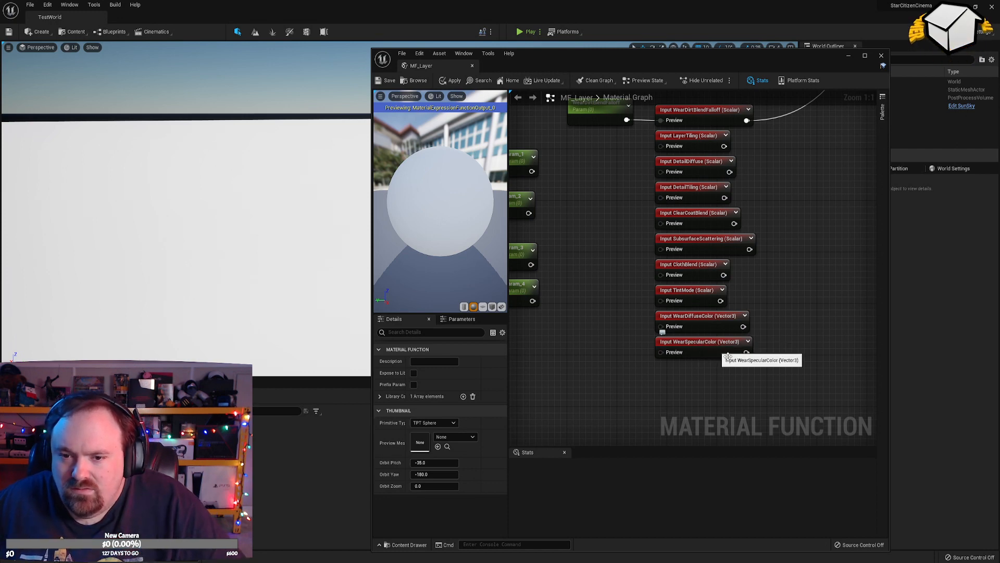
left_click(724, 350)
key("ctrl+d")
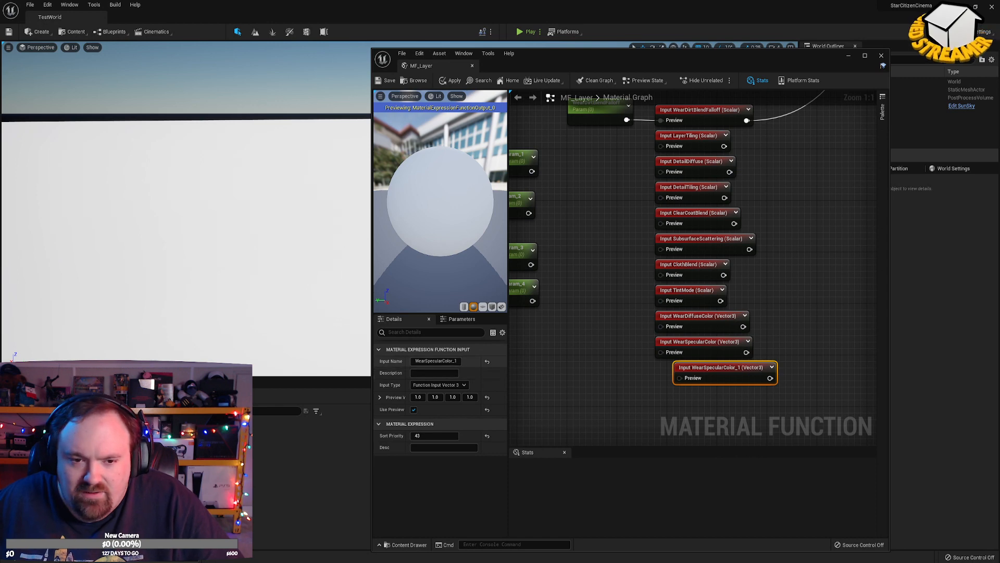
left_click(465, 384)
left_click(443, 398)
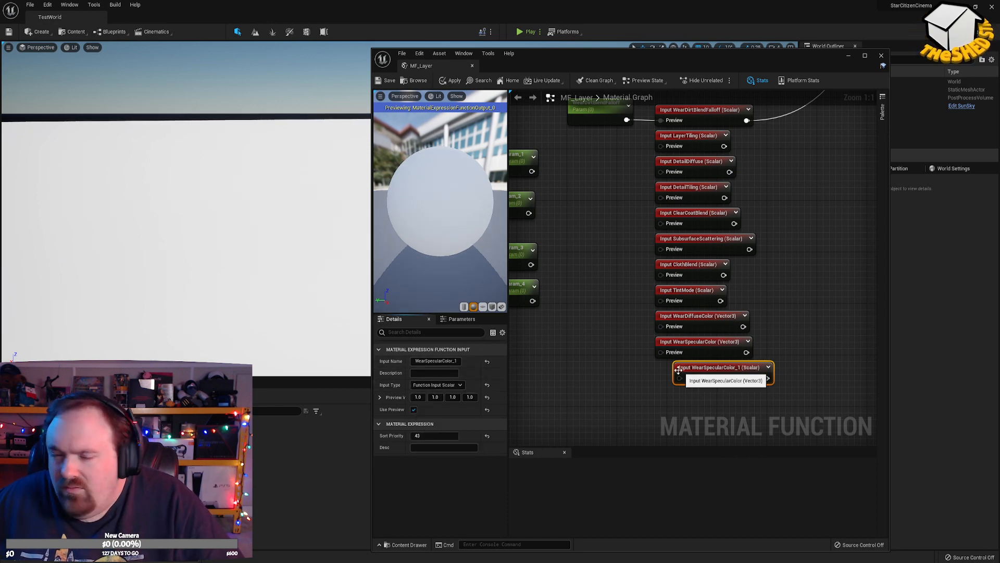
left_click(435, 361)
type("WearGlossiness")
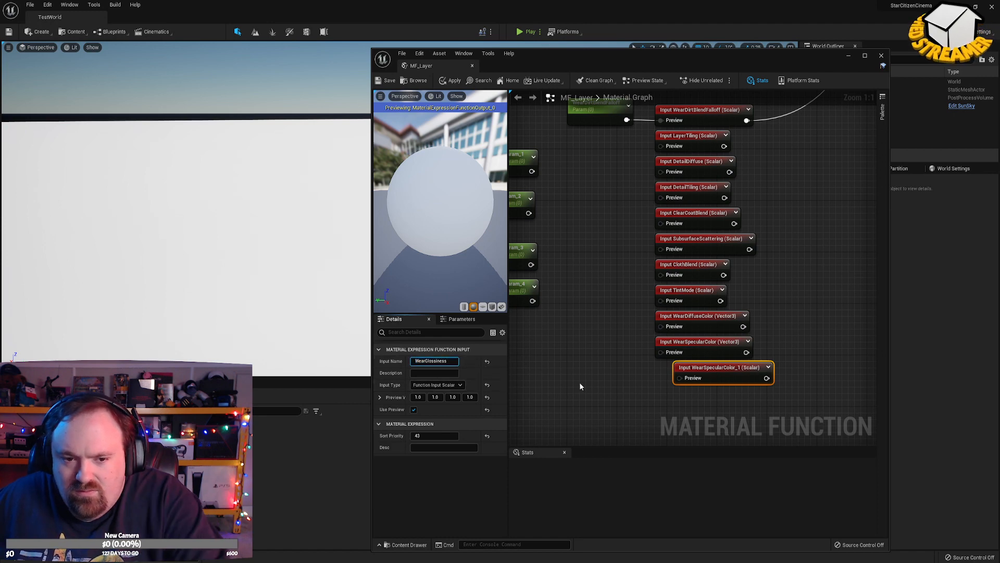
key("Return")
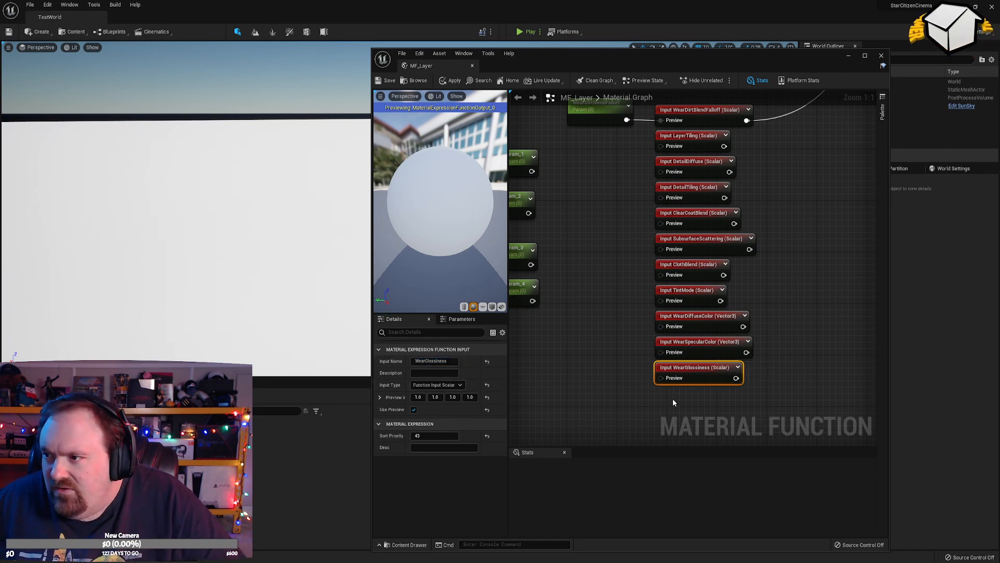
Make two copies of the WearGlossiness input and line them up below it in the input column.
key("ctrl+d")
key("ctrl+v")
left_click_drag(706, 403, 694, 396)
left_click_drag(693, 432, 682, 421)
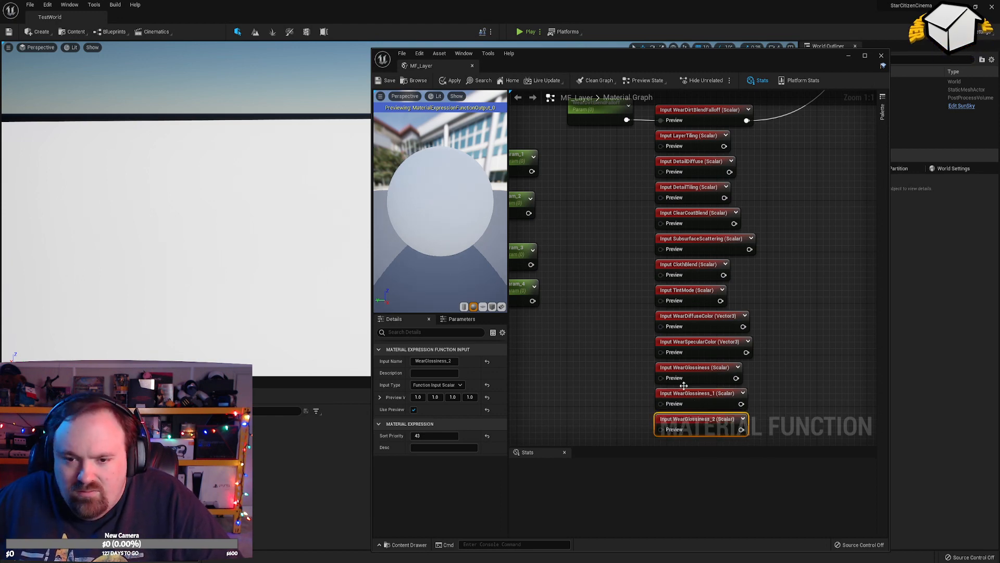
Rename the WearGlossiness_1 input DetailBump and the WearGlossiness_2 input DetailGloss.
left_click(693, 398)
left_click(434, 360)
type("DetailBump")
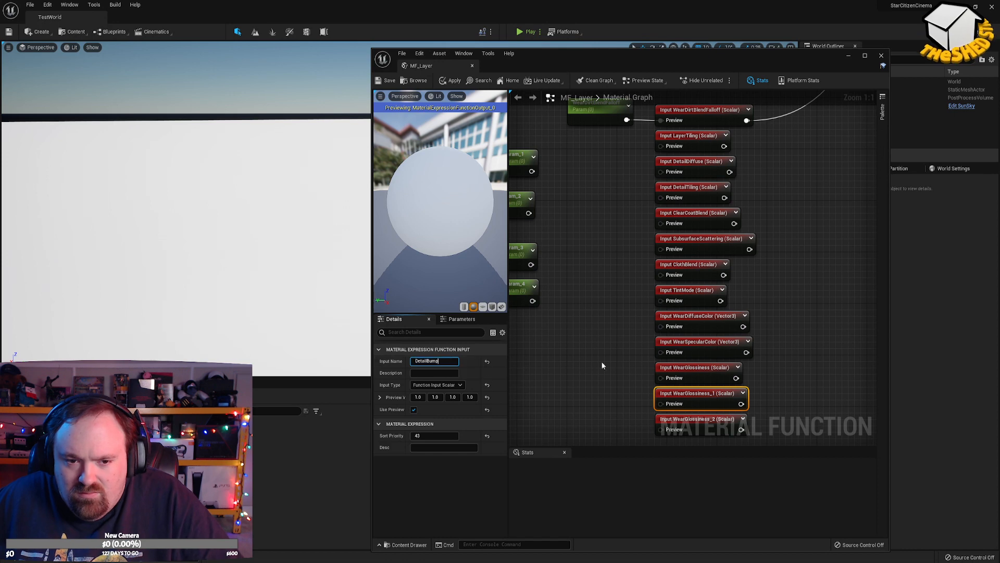
key("Return")
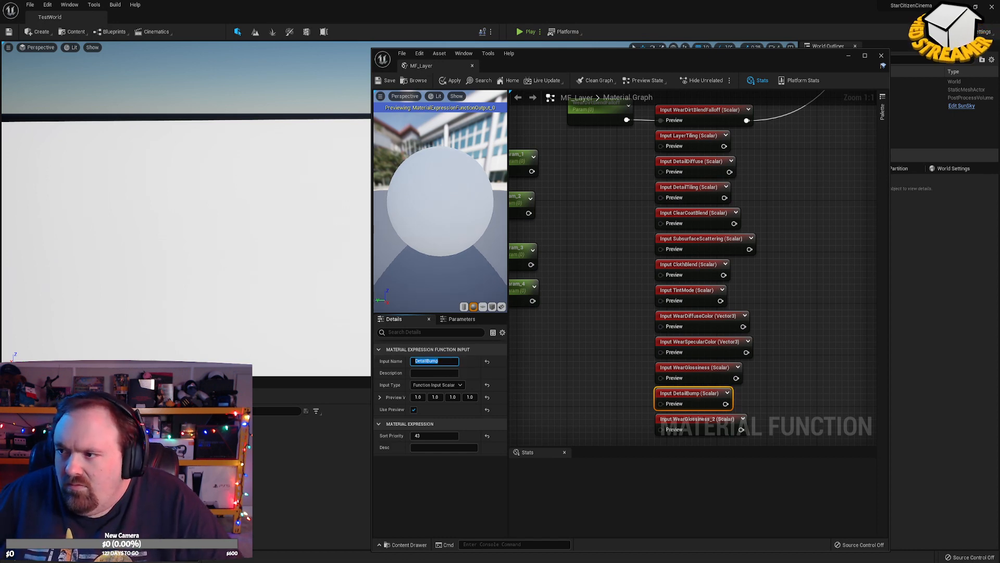
left_click(703, 422)
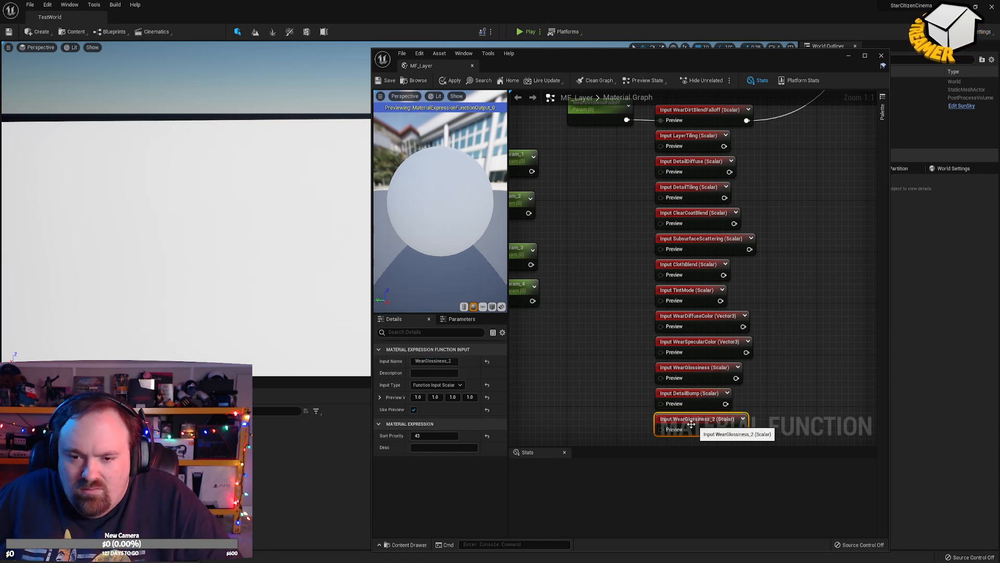
left_click(435, 364)
type("DetailGloss")
key("Return")
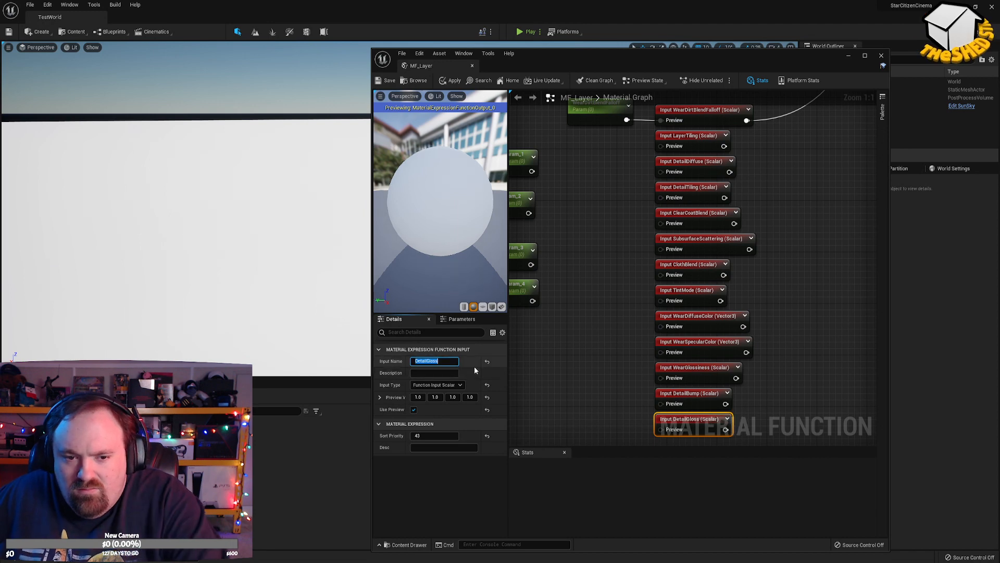
Check the sort priorities of the upper inputs and set the DetailTiling input's sort priority to 44.
mouse_move(587, 331)
right_mouse_down()
mouse_move(609, 233)
mouse_move(577, 322)
right_mouse_up()
mouse_move(590, 284)
right_mouse_down()
mouse_move(581, 349)
mouse_move(610, 287)
mouse_move(581, 274)
mouse_move(573, 285)
right_mouse_up()
scroll(610, 287, "down", 1)
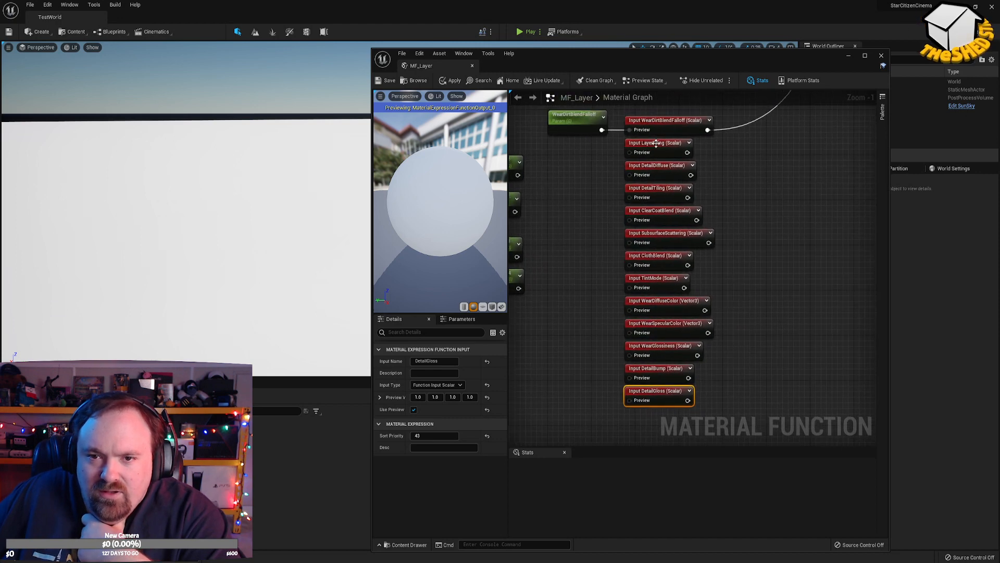
left_click(662, 127)
left_click(658, 147)
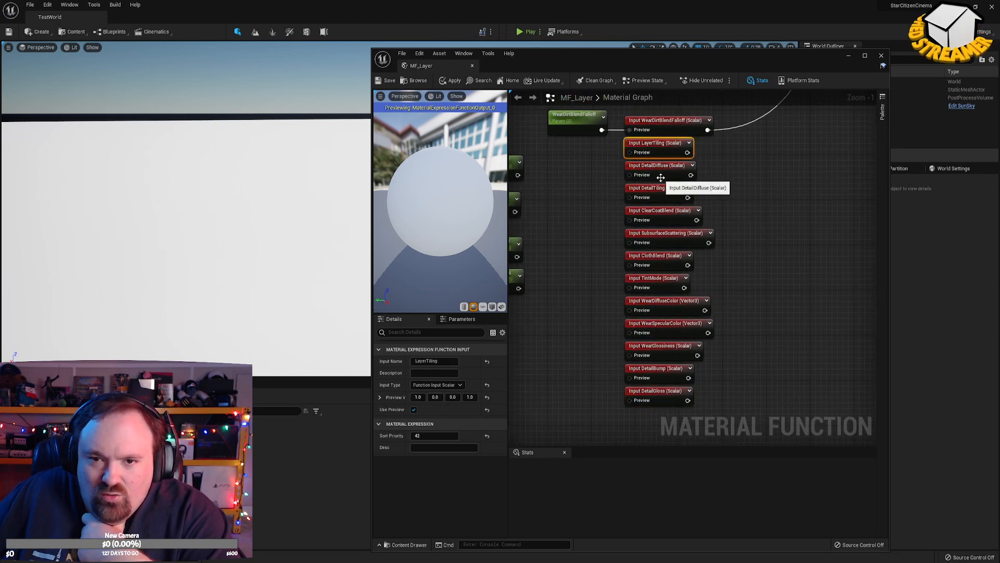
left_click(659, 172)
left_click(662, 197)
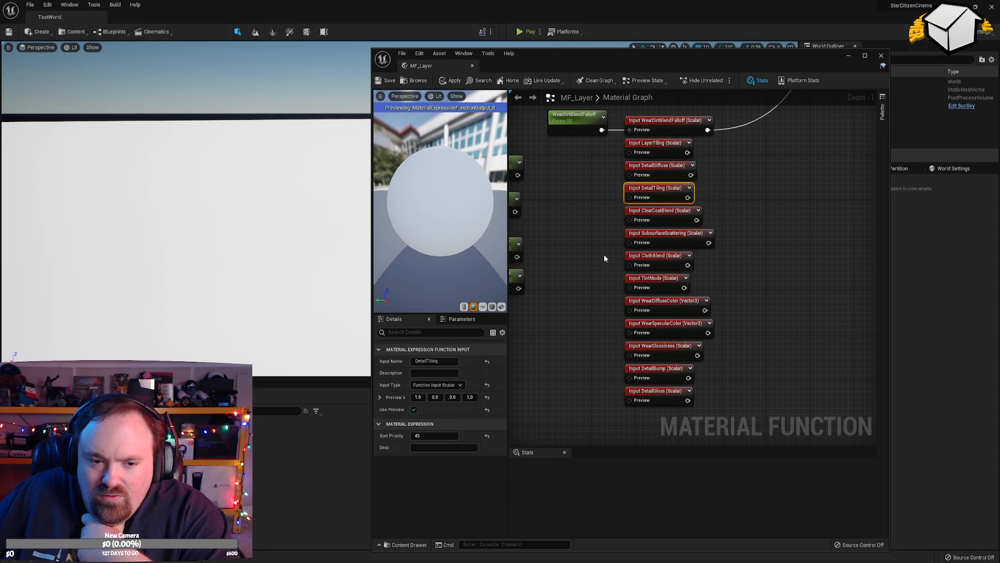
left_click(423, 435)
type("44")
key("Return")
Number the sort priorities of the ClearCoatBlend, SubsurfaceScattering and ClothBlend inputs consecutively, starting at 45.
left_click(659, 213)
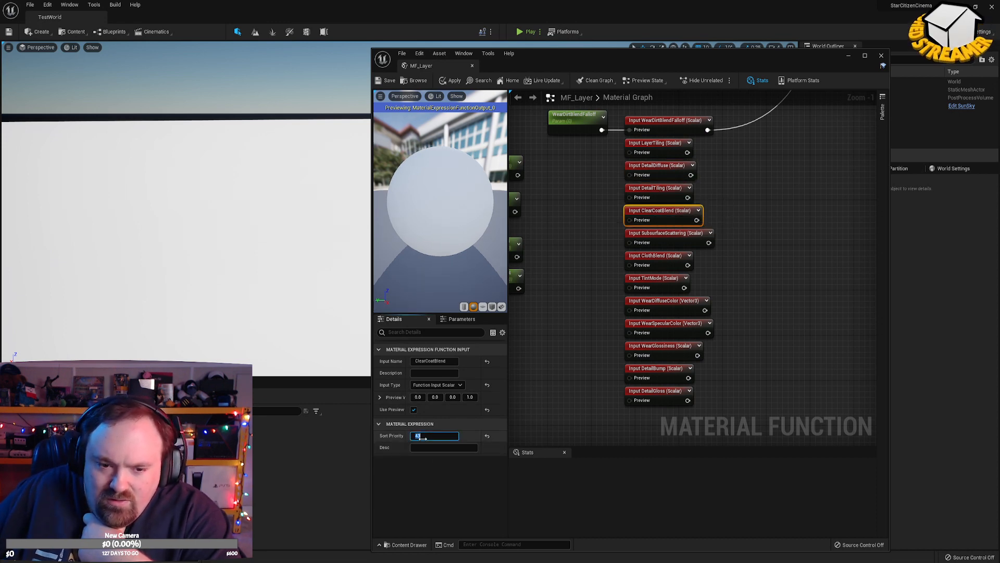
left_click(667, 243)
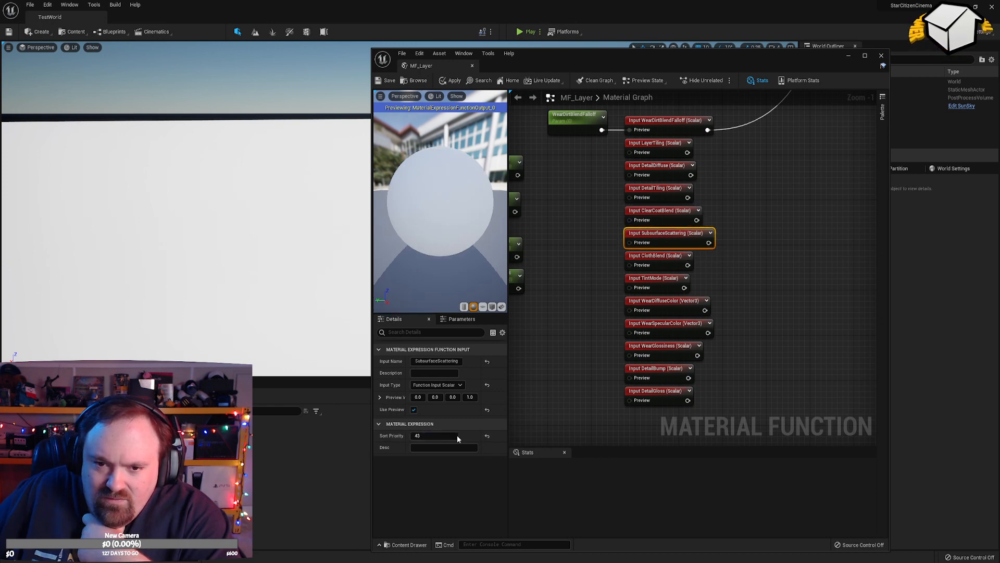
left_click(421, 437)
type("45")
left_click(649, 263)
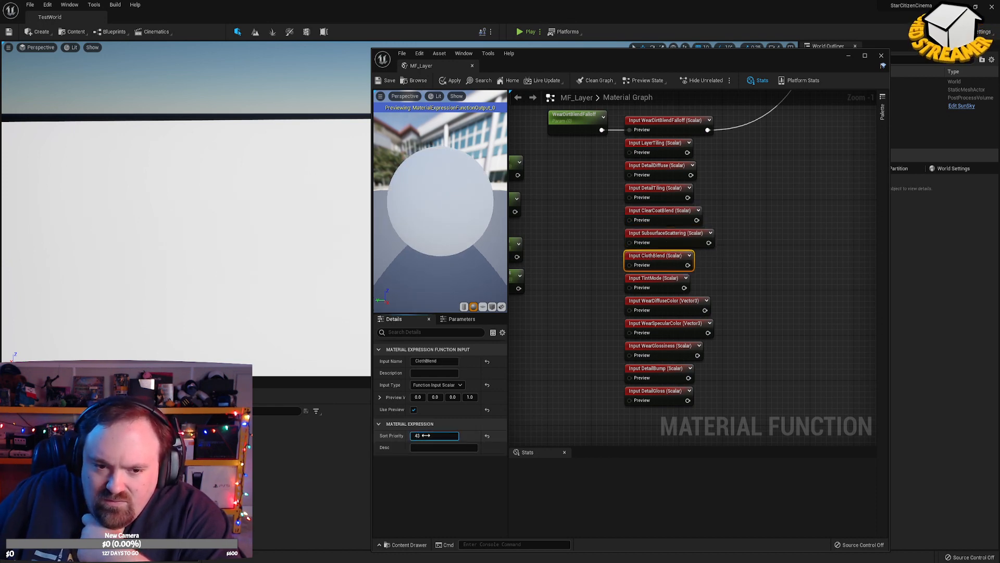
key("Return")
Continue the consecutive sort priorities on TintMode, WearDiffuseColor, WearSpecularColor and WearGlossiness, with TintMode at 48 and WearSpecularColor at 50.
left_click(652, 282)
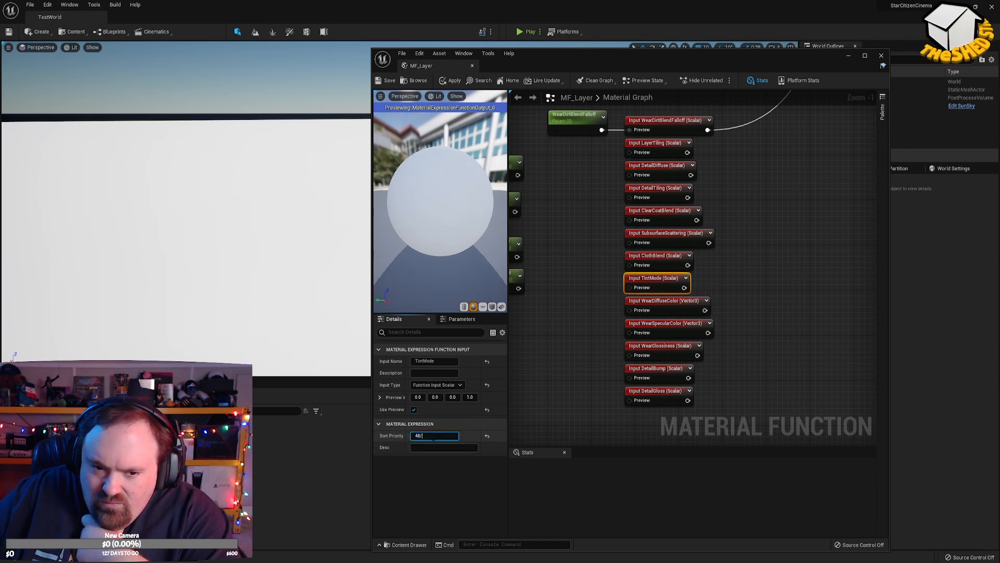
key("BackSpace")
key("Return")
left_click(659, 305)
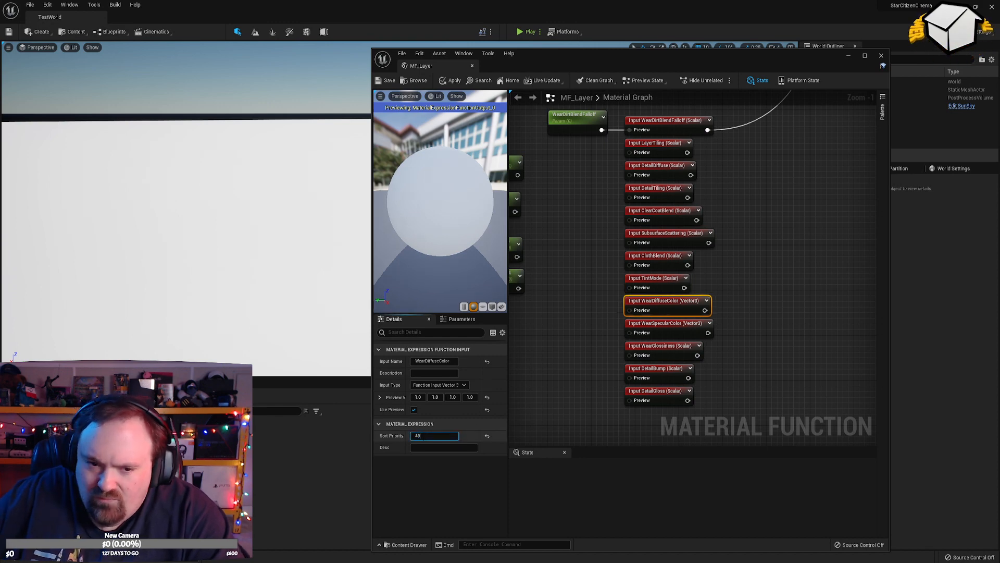
left_click(669, 329)
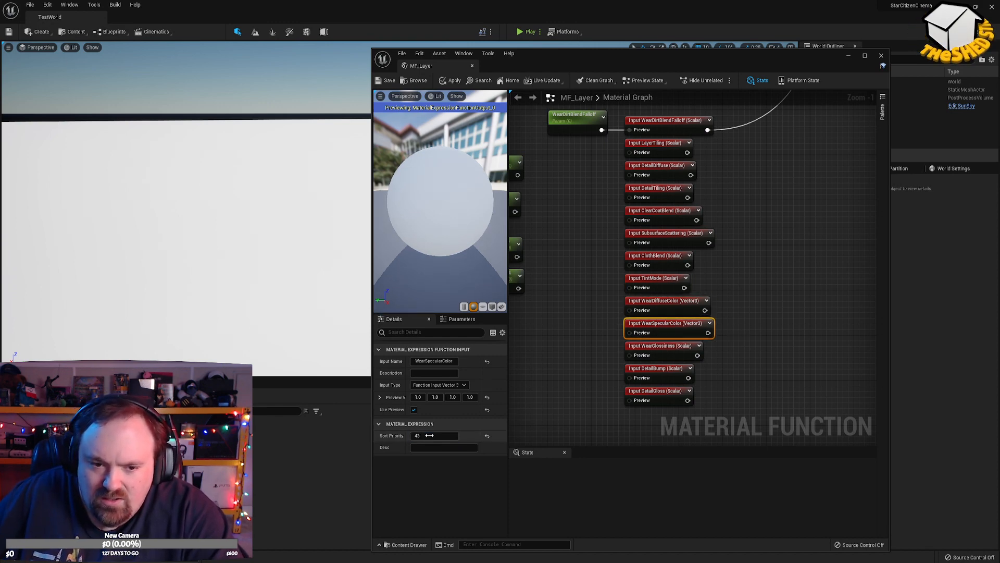
type("50")
key("Return")
left_click(652, 353)
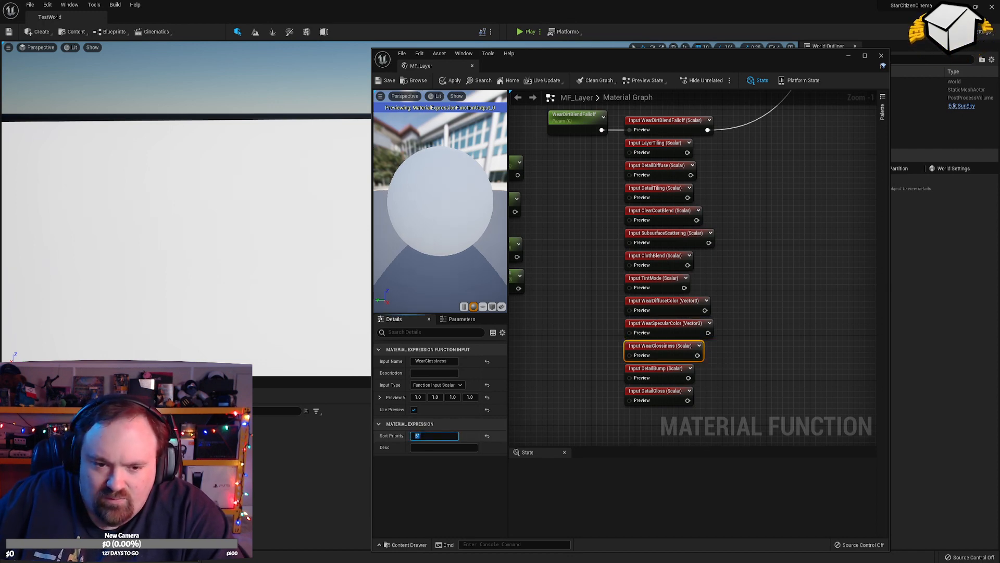
Set the sort priority of DetailBump to 52 and of DetailGloss to 53, and save the material function.
left_click(663, 371)
left_click(435, 433)
type("52")
key("Return")
left_click(665, 393)
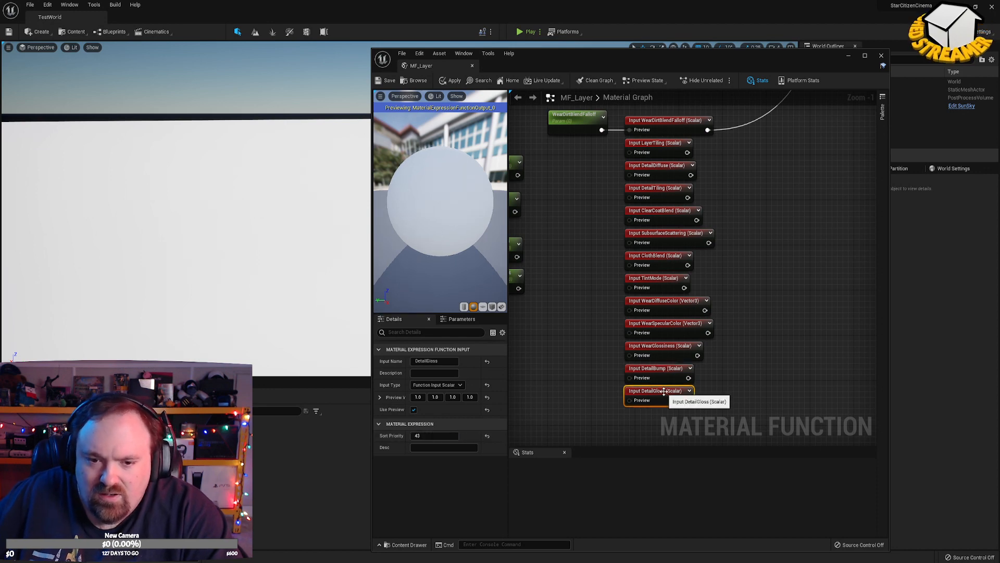
key("Return")
right_click_drag(602, 227, 675, 240)
left_click(390, 81)
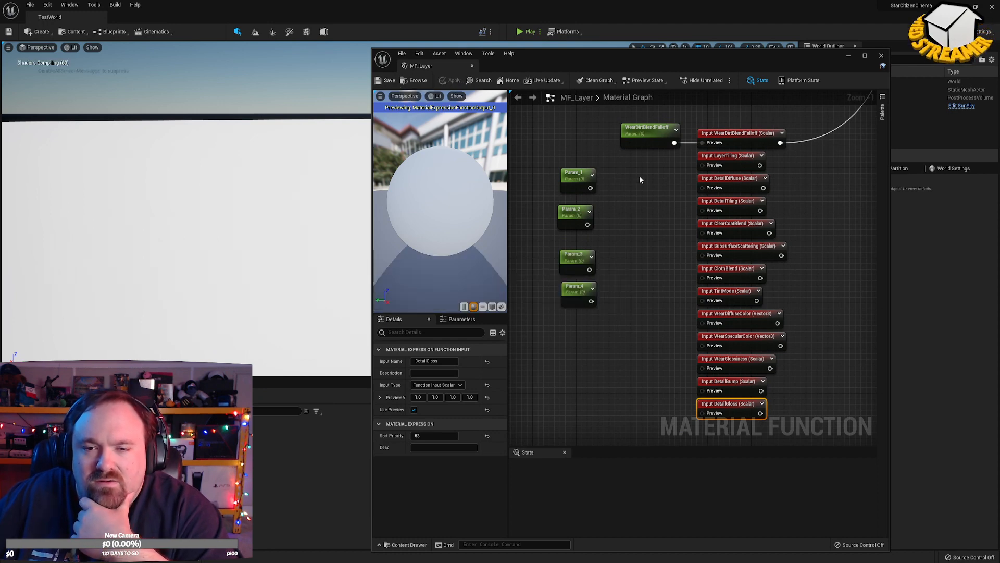
Move the Param_1 to Param_4 nodes together beside the input column, just below the WearDirtBlendFalloff parameter.
right_click_drag(653, 172, 666, 187)
left_click_drag(560, 185, 627, 295)
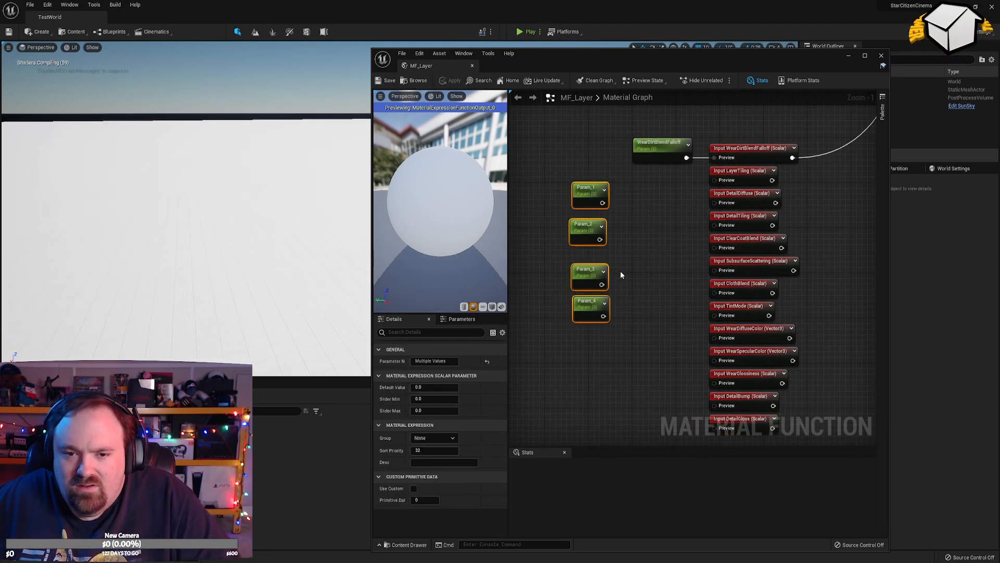
left_click_drag(587, 194, 664, 179)
left_click(689, 183)
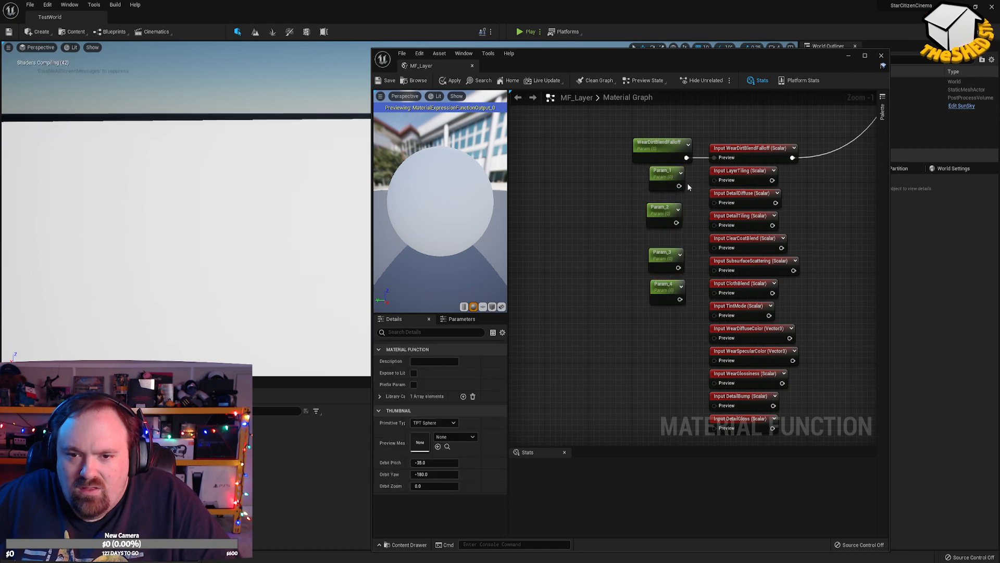
Rename the Param_1 parameter LayerTiling, reusing the name of the matching function input.
left_click(746, 171)
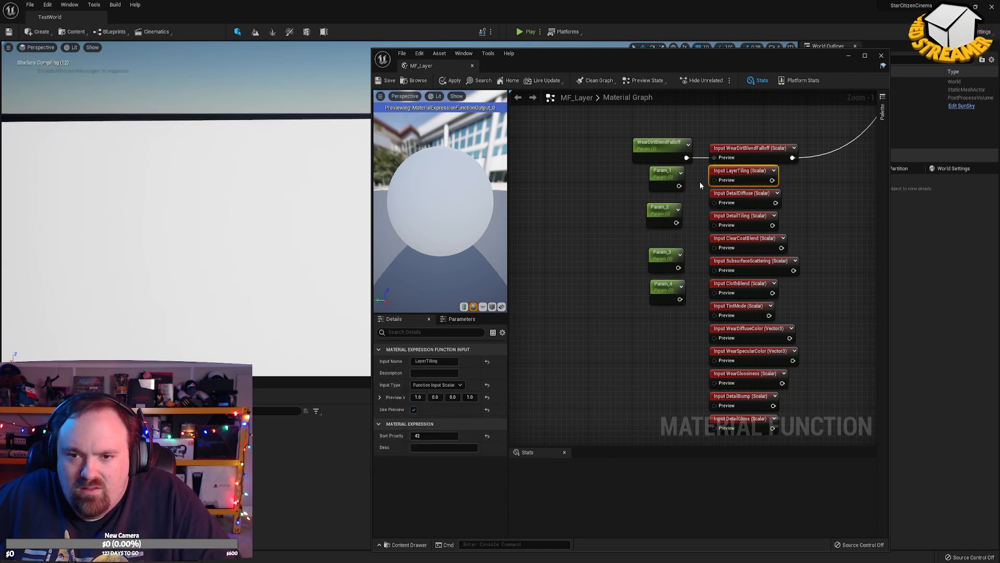
left_click(434, 361)
key("ctrl+c")
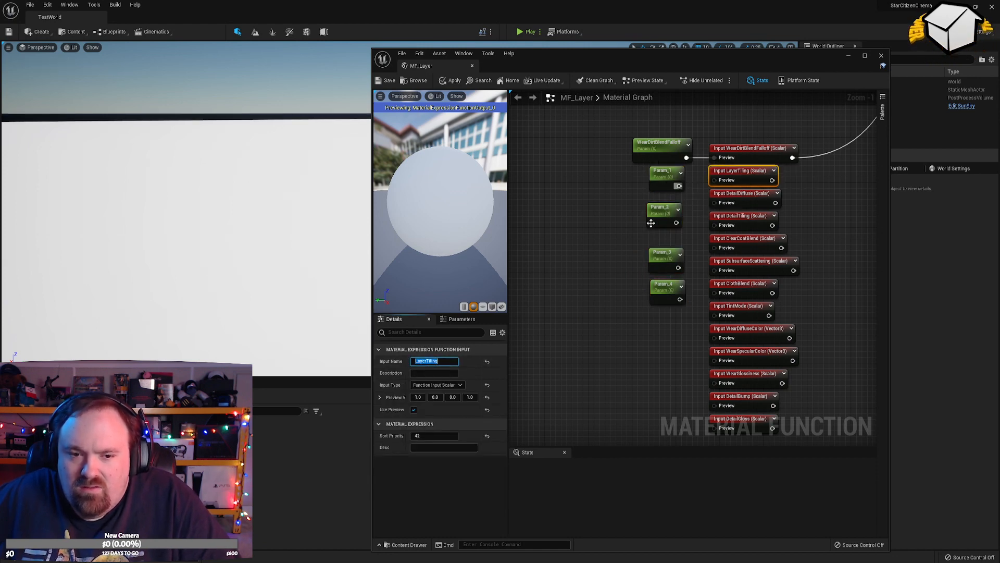
left_click(668, 180)
left_click(434, 360)
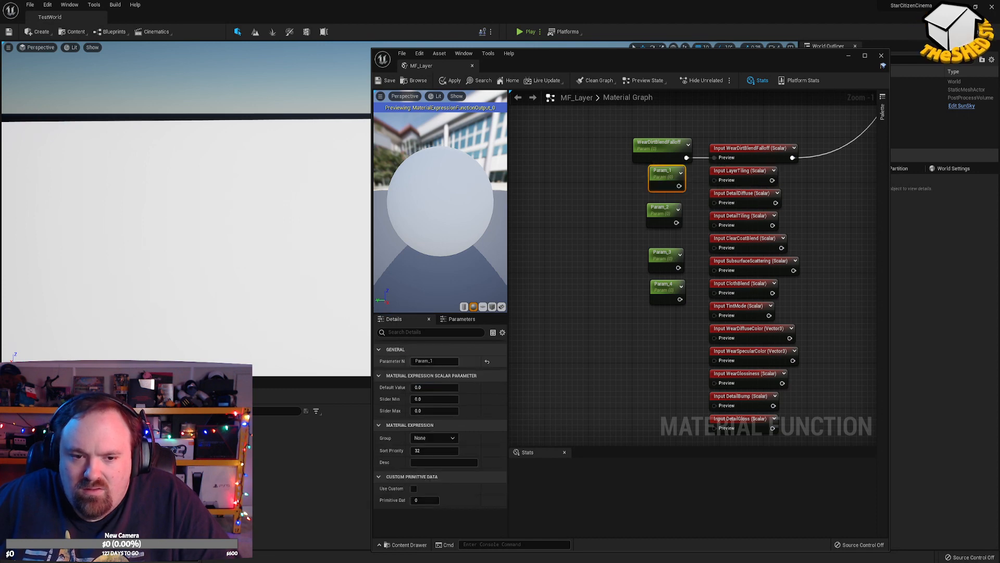
key("ctrl+v")
key("Tab")
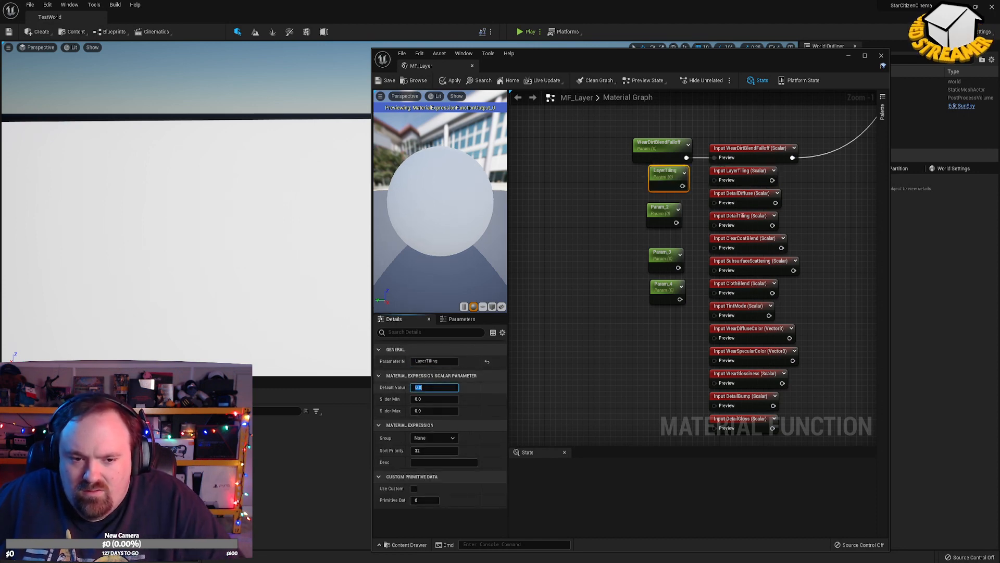
Set the LayerTiling parameter's default value to 1.0 and assign it to the group 3_PublicParameters.
key("Return")
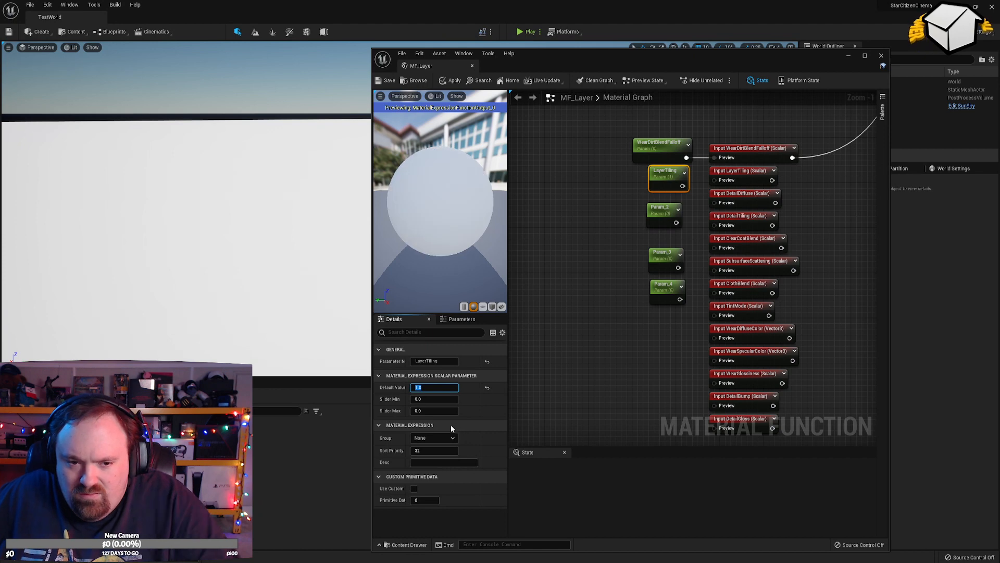
left_click(456, 439)
left_click(433, 437)
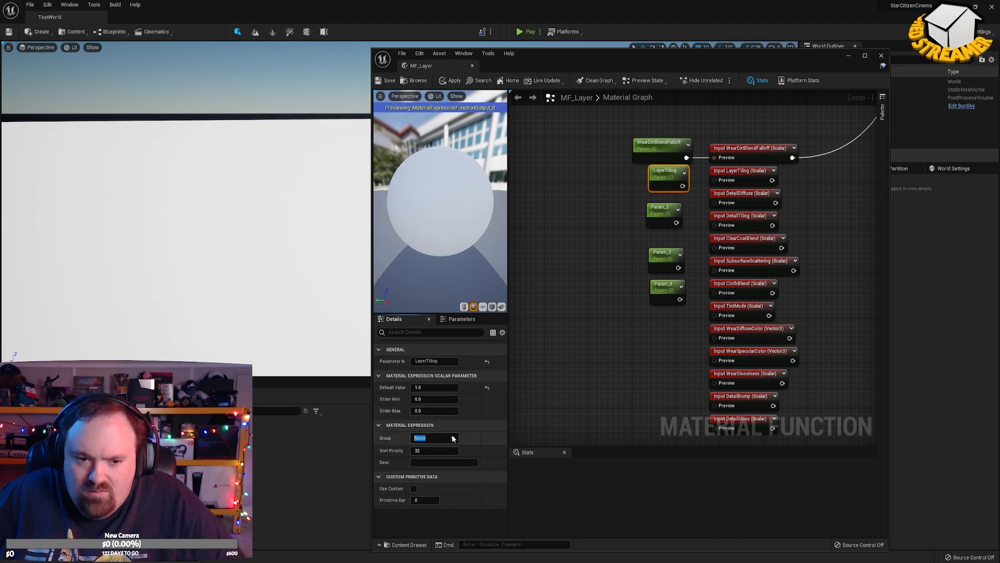
type("2")
key("BackSpace")
type("3_PublicParameters")
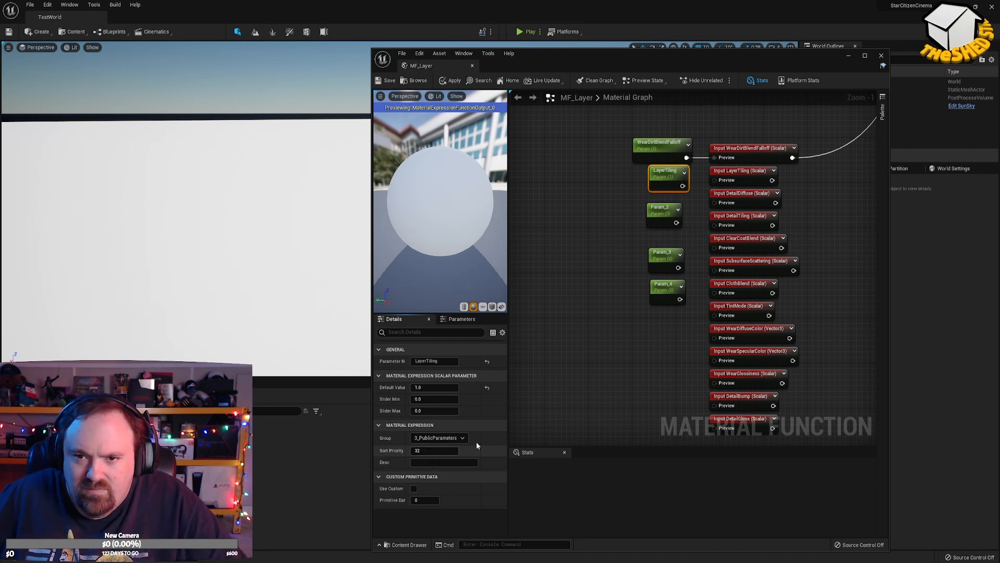
Set the sort priority of the WearDirtBlendFalloff parameter to 1 and of the LayerTiling parameter to 2.
left_click(665, 152)
left_click(453, 438)
left_click(440, 453)
left_click(438, 450)
type("1")
left_click(668, 180)
left_click(435, 451)
type("2")
Continue the sort priorities on the unnamed parameters, with Param_2 at 3, Param_3 at 4 and Param_4 at 5.
left_click(661, 215)
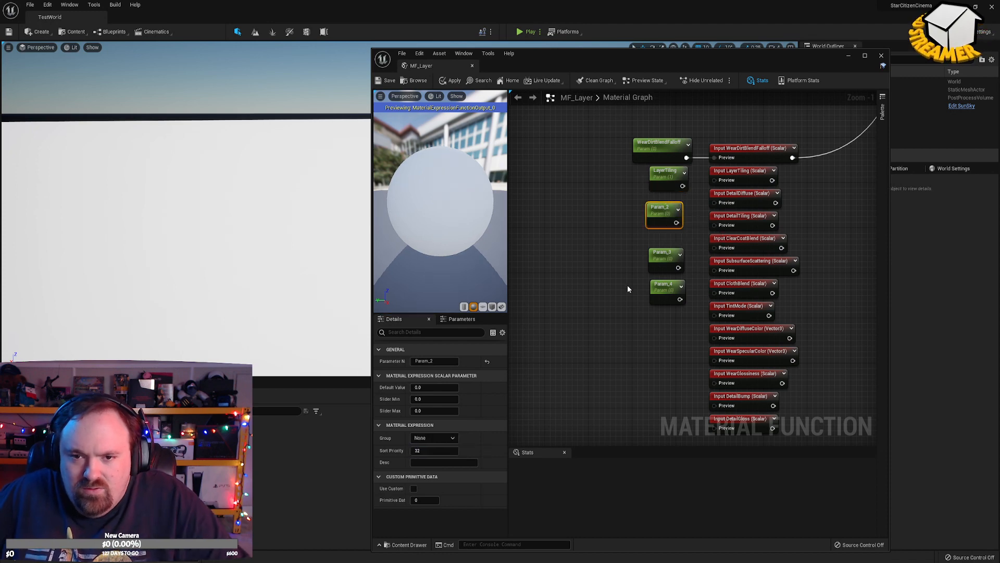
left_click(608, 372)
left_click(656, 260)
left_click(628, 353)
left_click(664, 290)
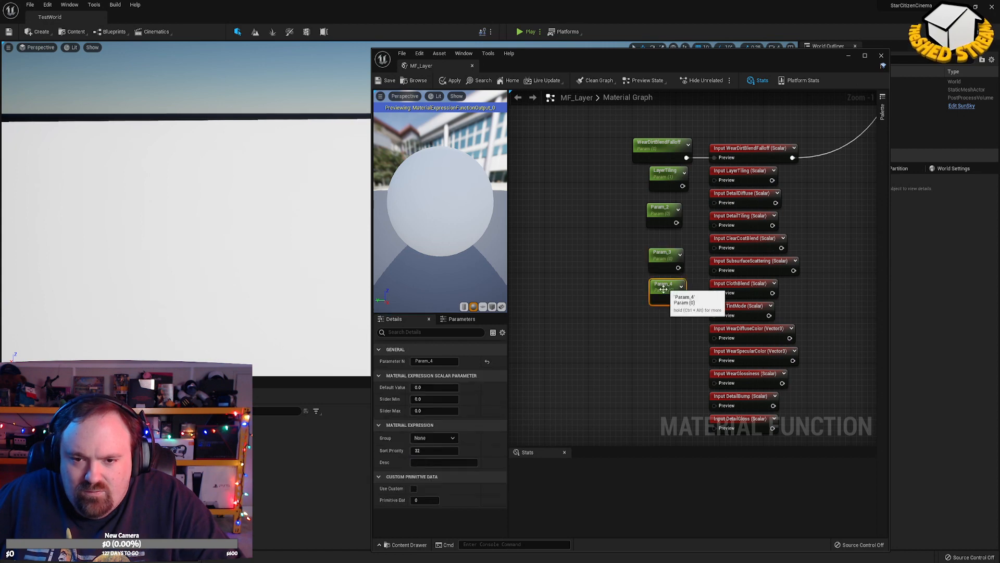
left_click(592, 411)
Rename Param_2 DetailDiffuse with a default value of 0.5, and connect it to the preview of the matching function input.
left_click(728, 207)
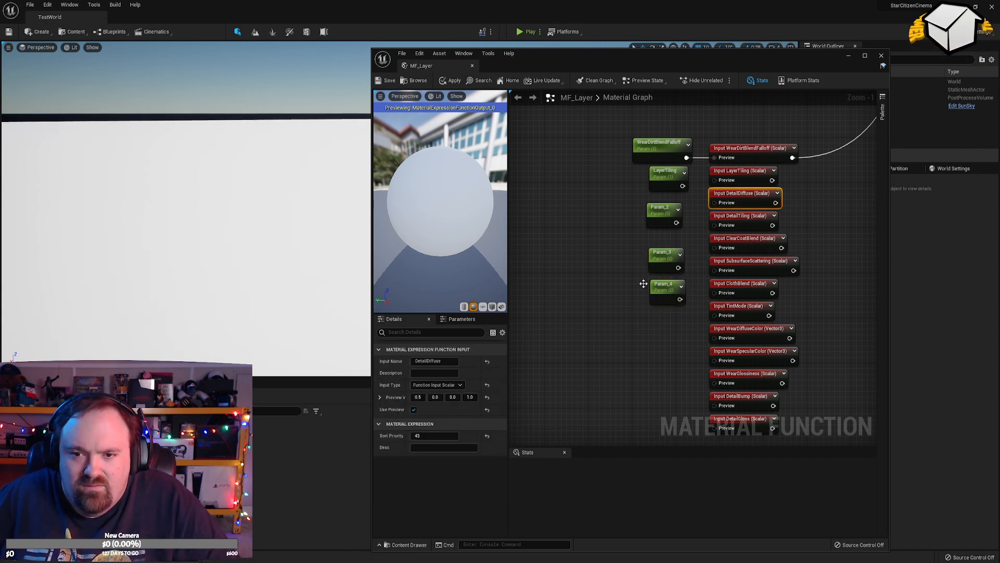
left_click(662, 211)
type("DetailDiffuse")
key("Return")
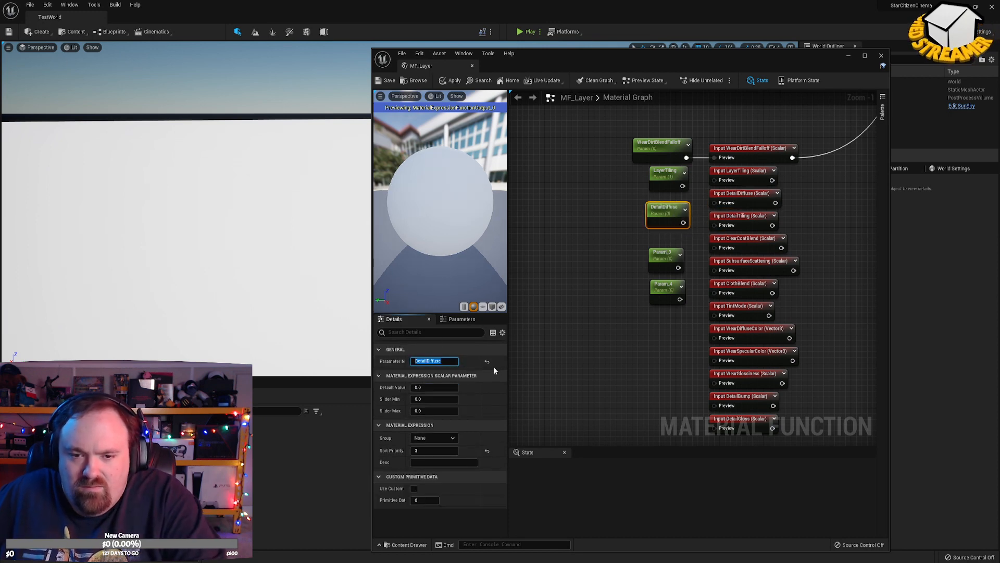
left_click(434, 387)
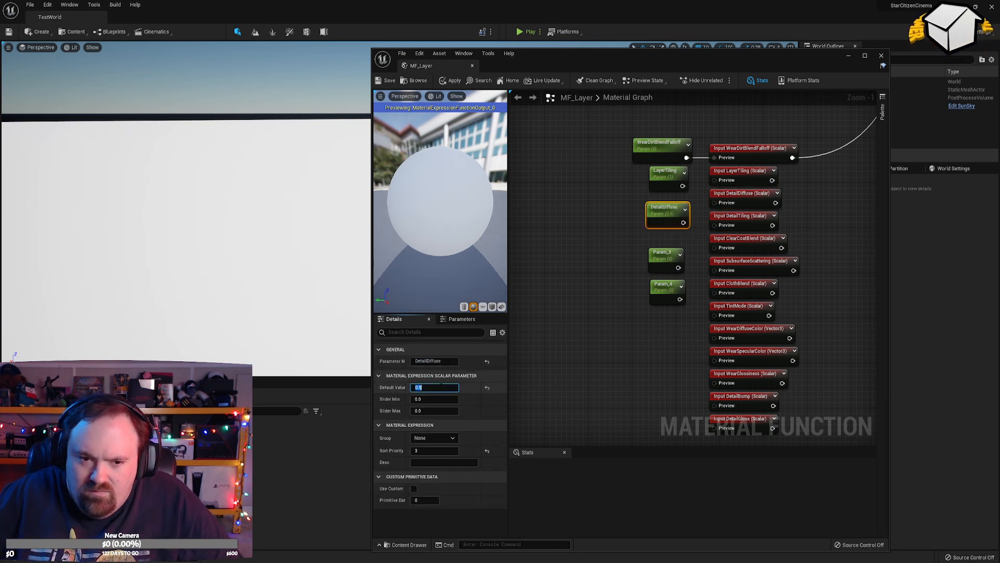
left_click_drag(682, 222, 717, 202)
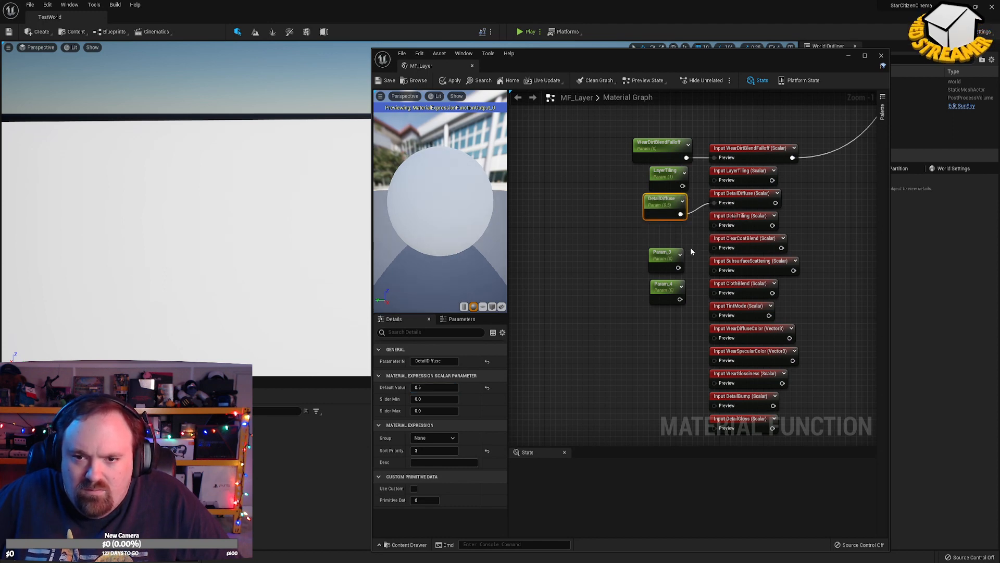
Move Param_3 up below DetailDiffuse, and rename it DetailTiling with a default value of 1.0.
left_click_drag(662, 258, 662, 232)
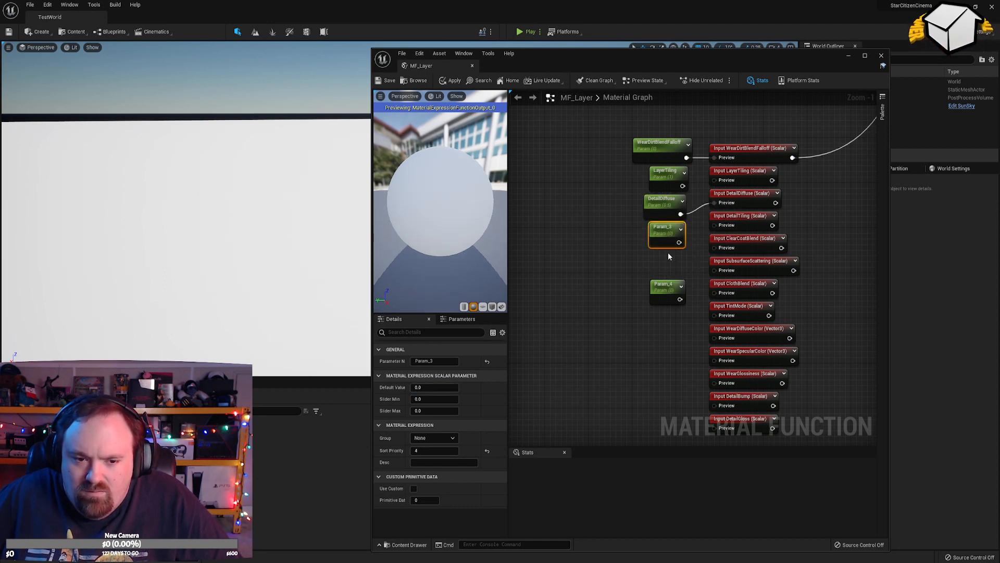
left_click(747, 215)
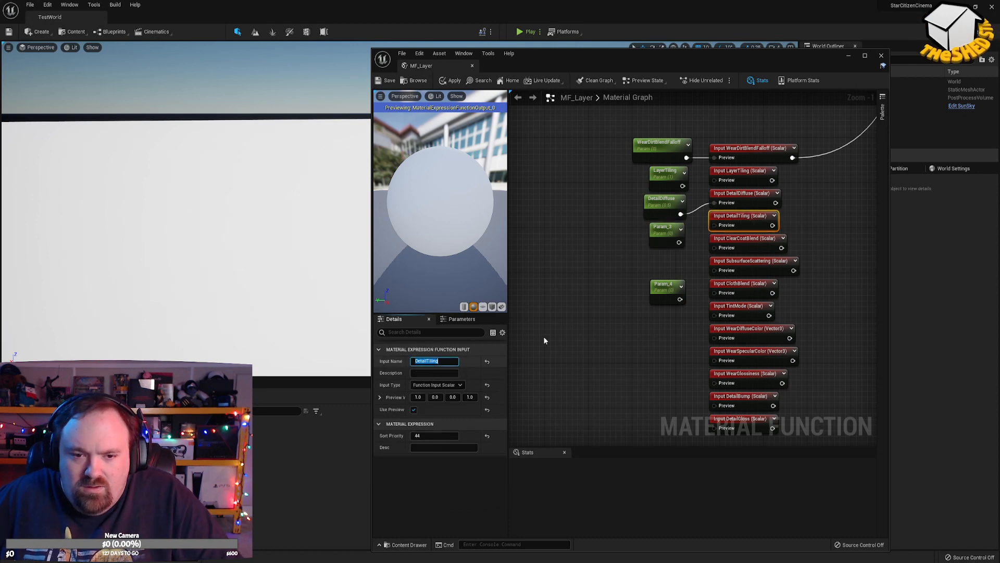
left_click(664, 231)
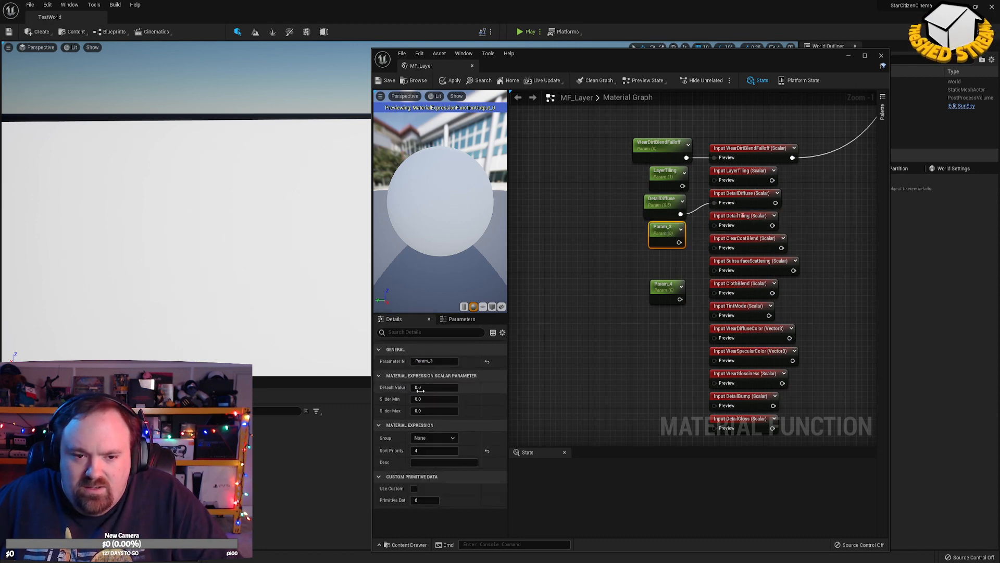
type("1")
left_click(569, 380)
left_click(658, 232)
left_click(433, 360)
type("DetailTiling")
key("Return")
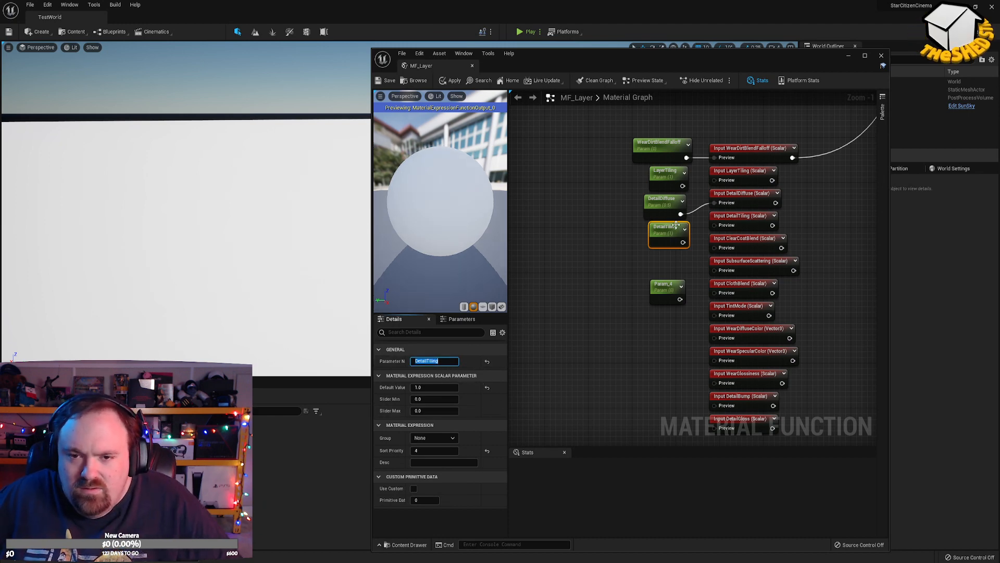
left_click(662, 203)
left_click(668, 229)
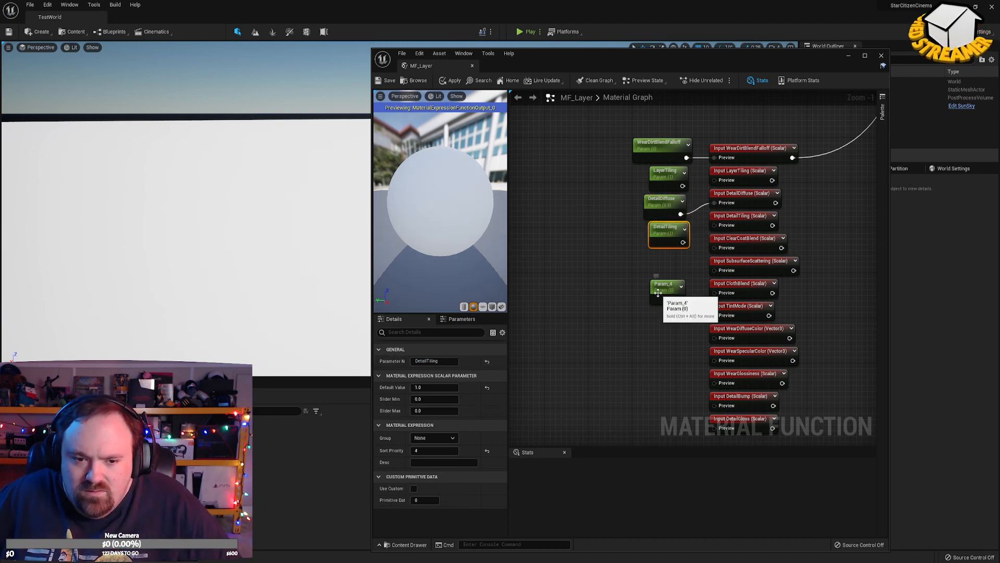
Move Param_4 up below DetailTiling, and connect the DetailTiling parameter to the preview of its matching function input.
left_click_drag(659, 296, 659, 273)
left_click(724, 197)
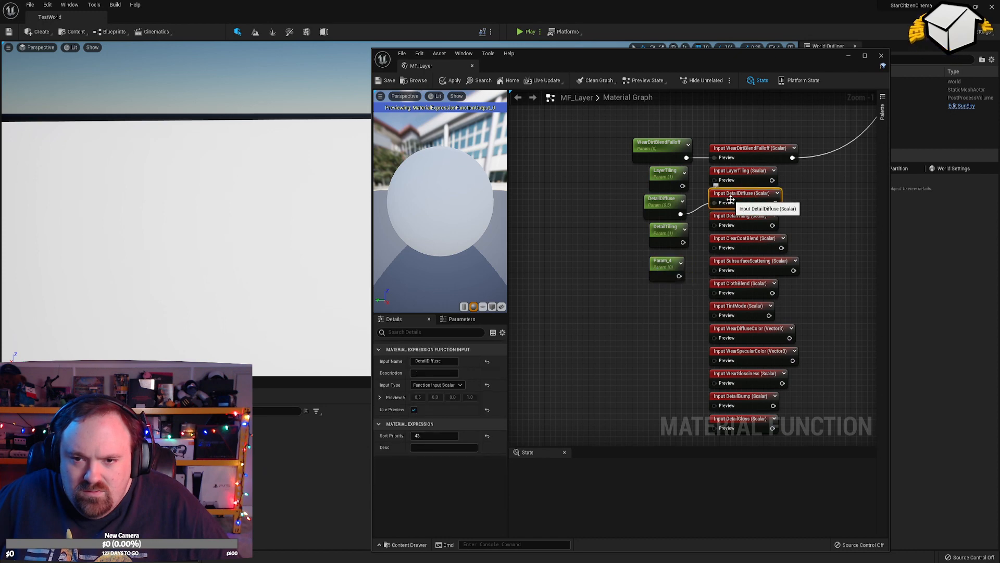
left_click(664, 204)
left_click_drag(681, 214, 713, 203)
left_click_drag(683, 242, 714, 225)
Delete the ClearCoatBlend, SubsurfaceScattering, ClothBlend and TintMode function inputs.
left_click(746, 244)
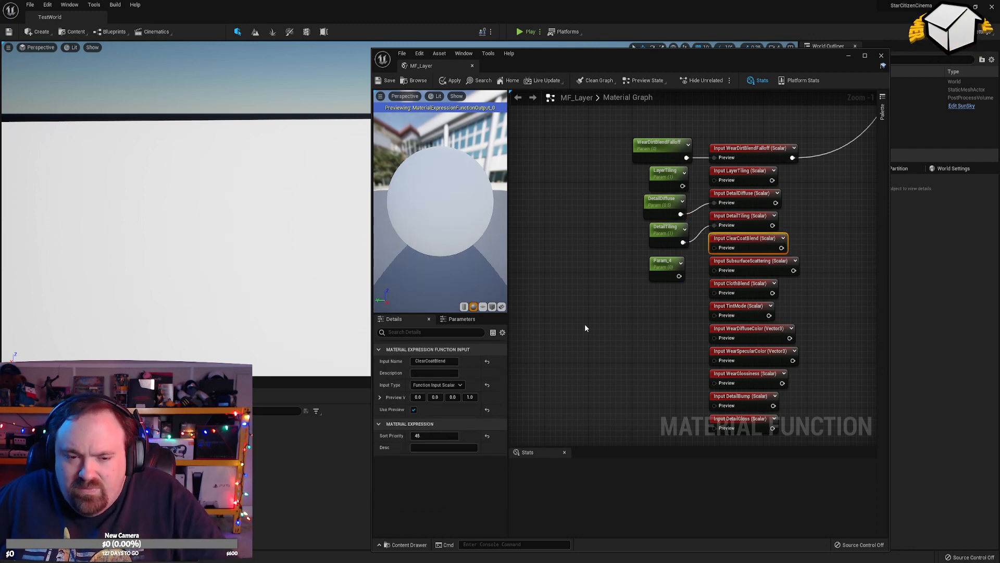
left_click_drag(812, 239, 748, 312)
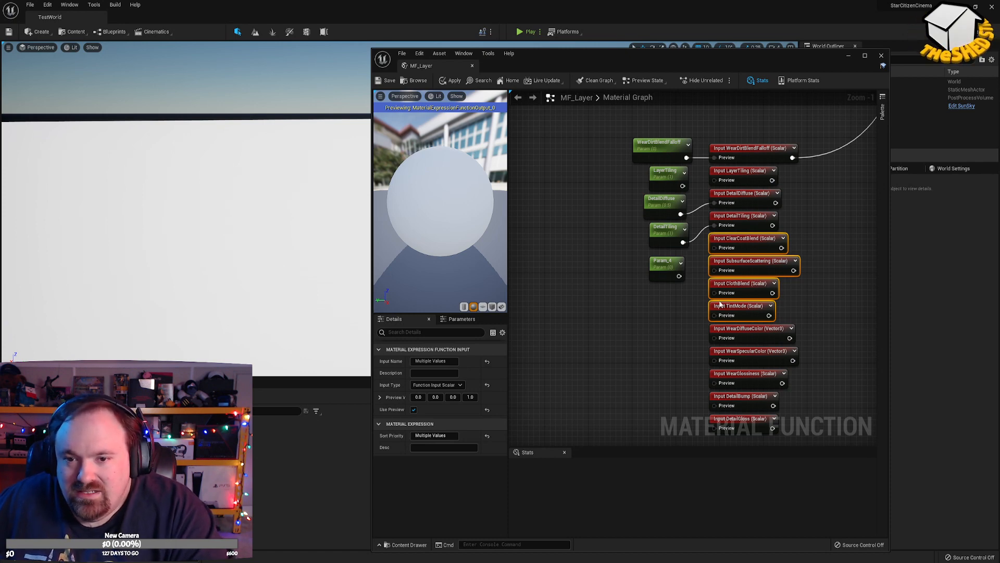
right_click(746, 288)
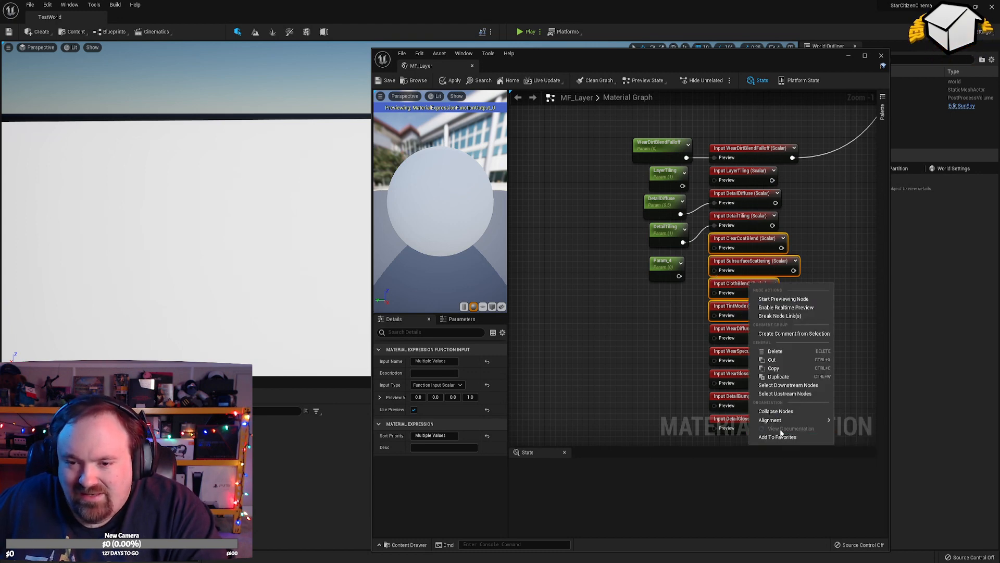
left_click(711, 62)
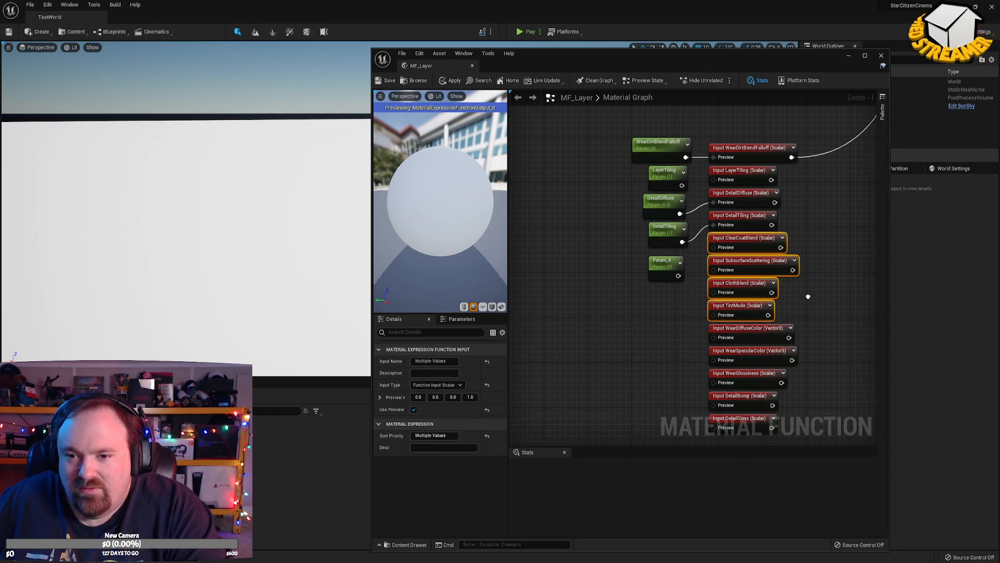
right_click_drag(809, 298, 723, 252)
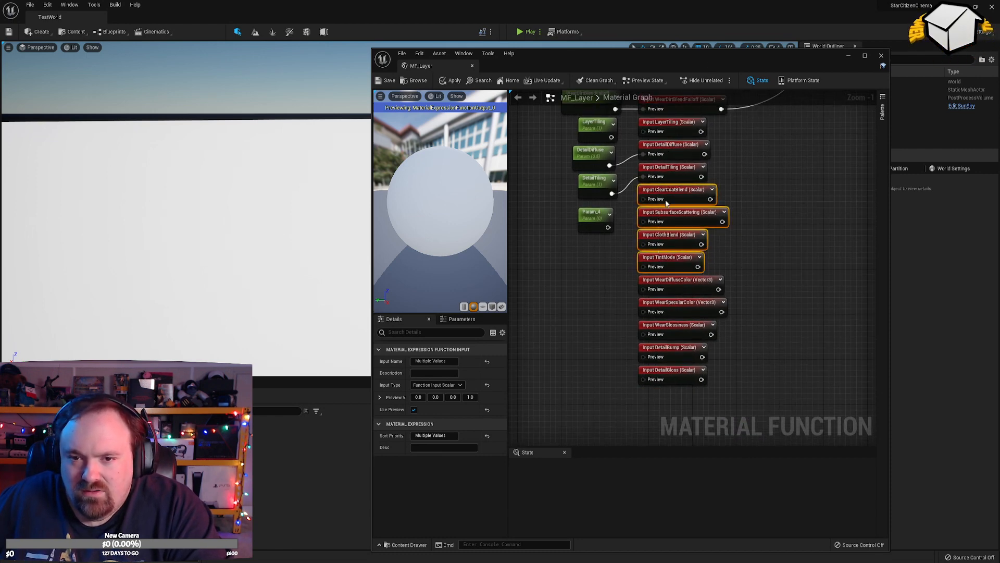
key("Delete")
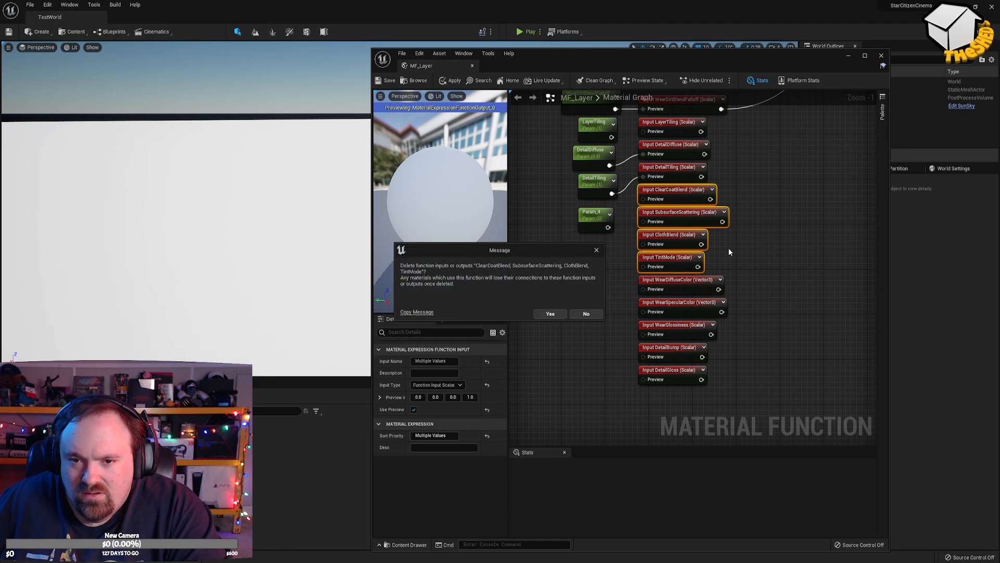
left_click(550, 313)
Move the Param_4 node beside the WearDiffuseColor input and connect it to that input's preview.
right_click_drag(662, 264, 714, 223)
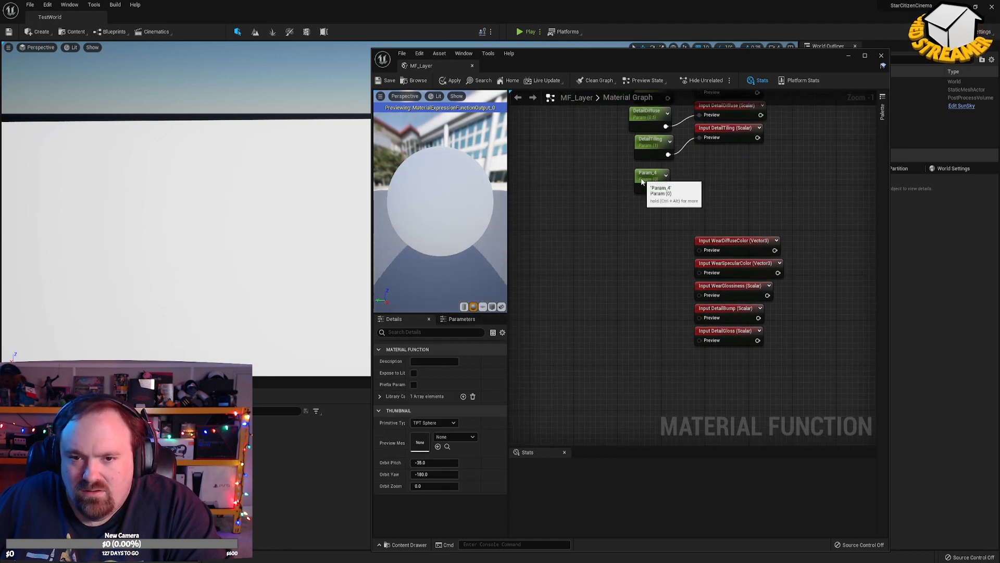
left_click_drag(642, 177, 639, 239)
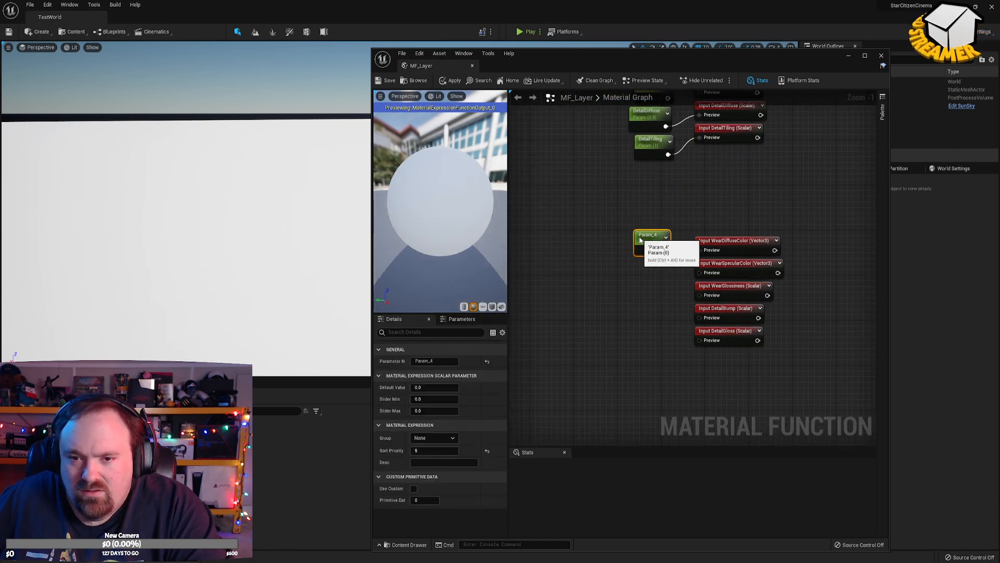
left_click(735, 131)
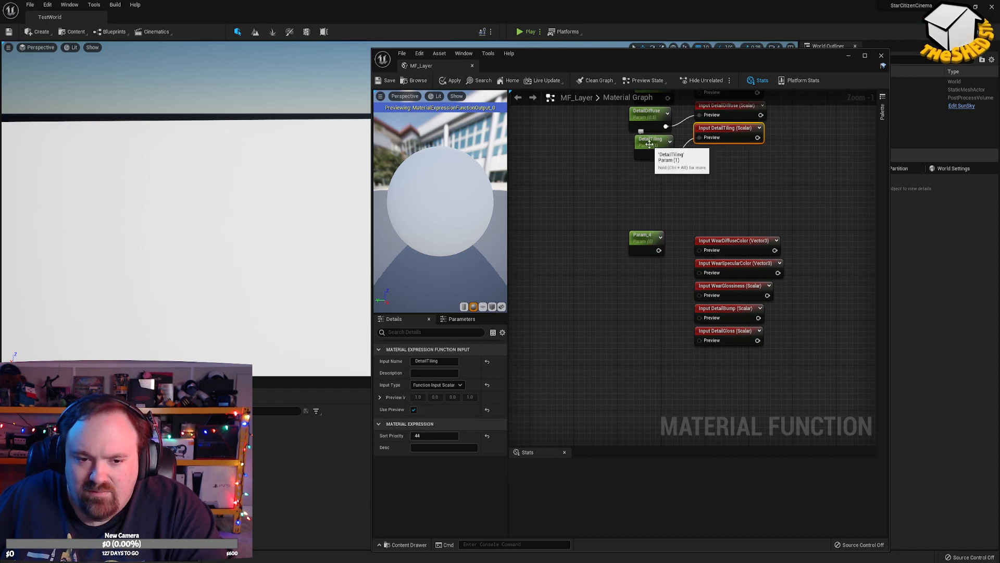
left_click(724, 245)
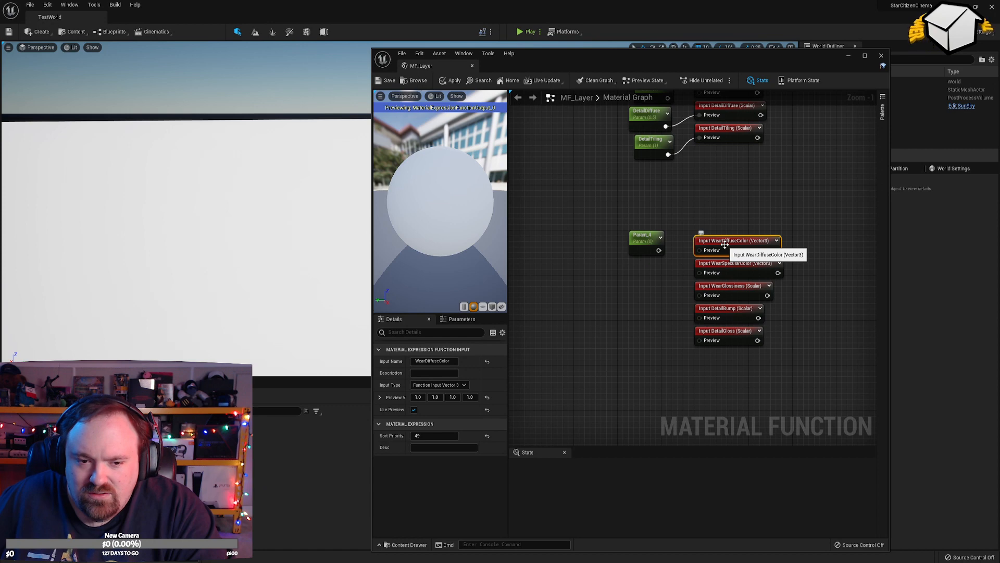
left_click(642, 237)
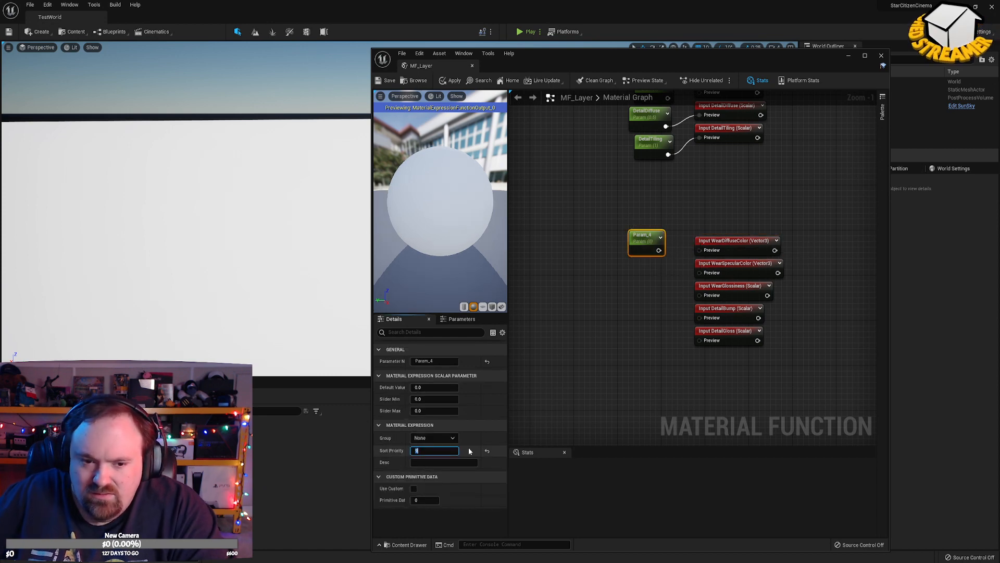
left_click_drag(659, 250, 701, 251)
Create a three-component vector constant and convert it to a parameter named WearDiffuseColor, reusing the matching function input's name.
left_click(737, 241)
left_click(443, 361)
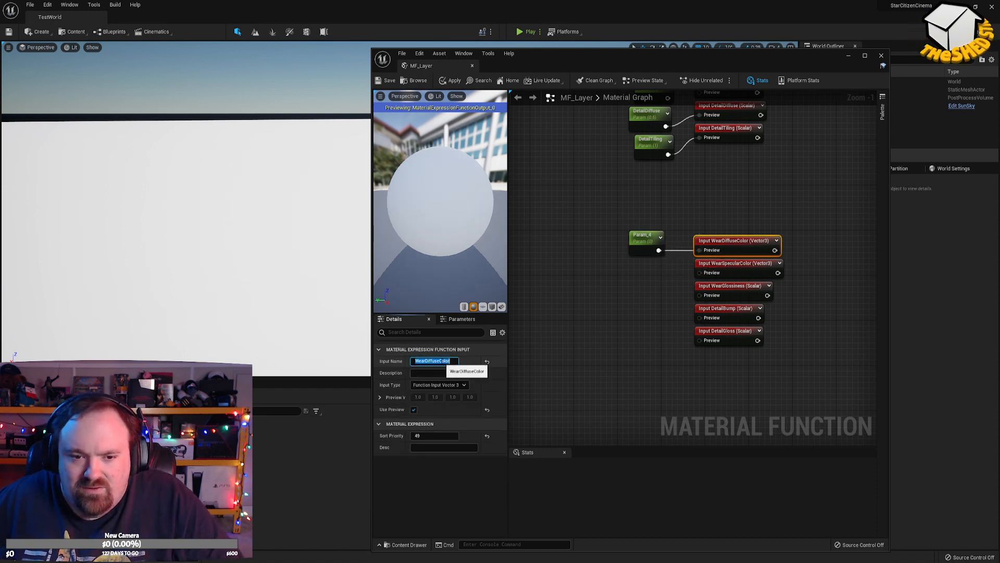
left_click(635, 329)
left_click(575, 244)
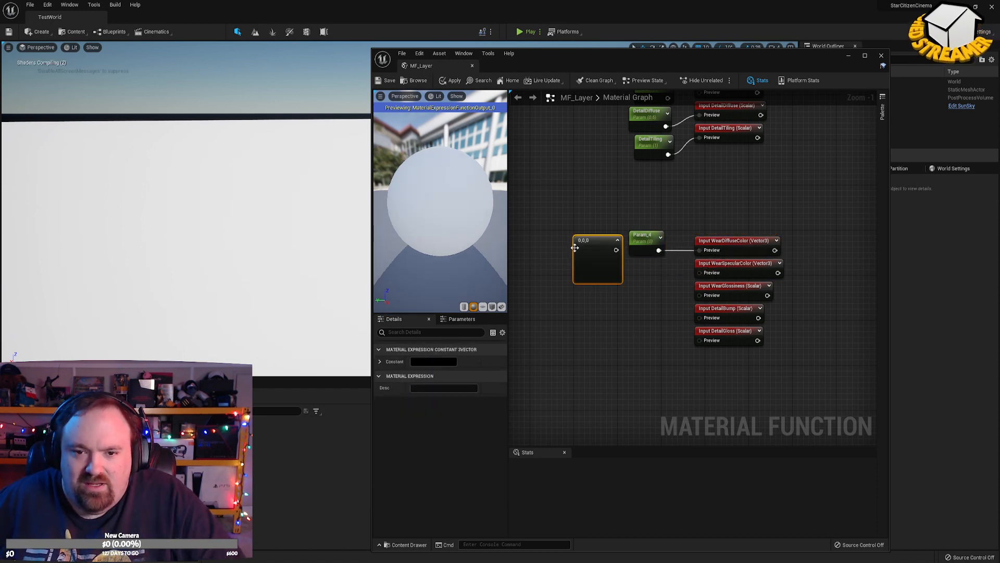
right_click(589, 263)
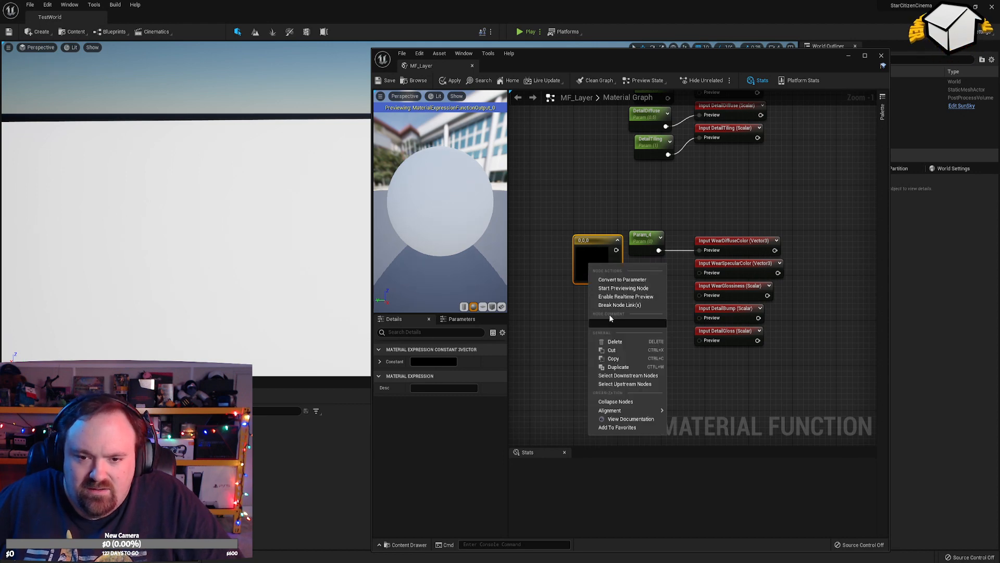
left_click(623, 280)
key("ctrl+v")
key("Return")
Replace Param_4 with the WearDiffuseColor parameter as the preview of its matching input, and set the new parameter's sort priority to 9.
left_click_drag(621, 256, 703, 252)
left_click(641, 240)
key("Delete")
left_click_drag(615, 277, 648, 272)
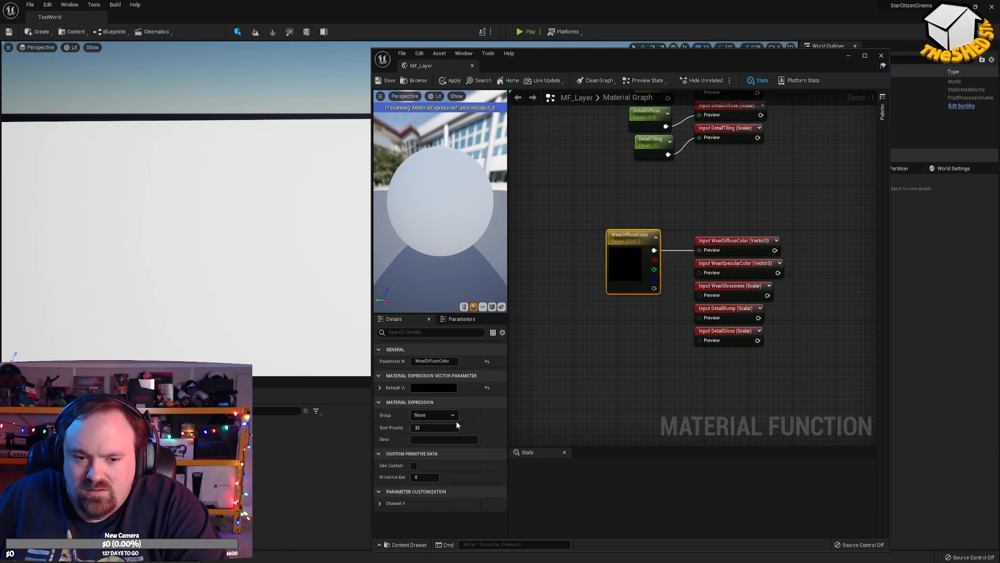
type("0")
key("Return")
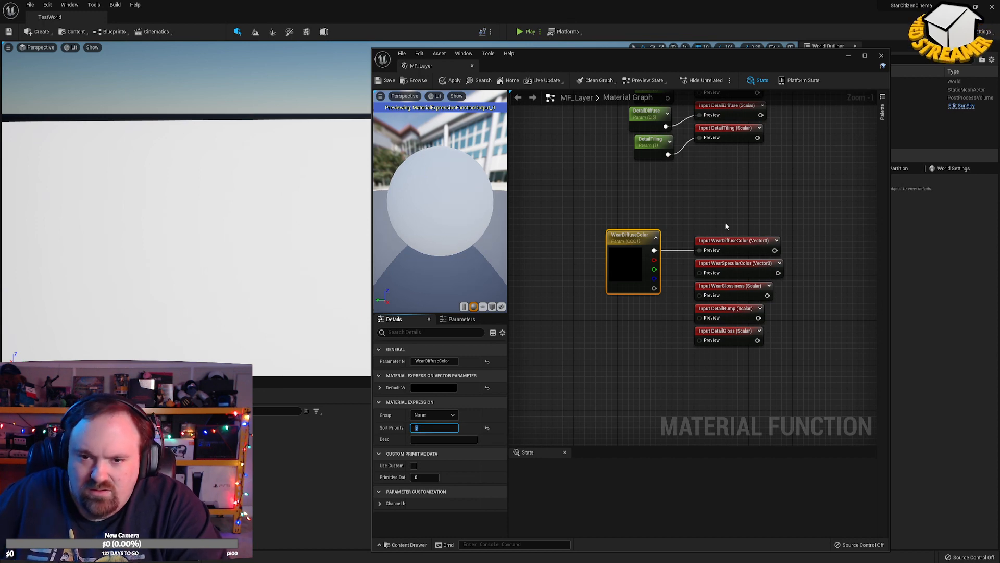
Assign the scalar parameters and WearDiffuseColor together to the group 3_PublicParameters, and check the settings of each node.
right_click_drag(653, 172, 675, 228)
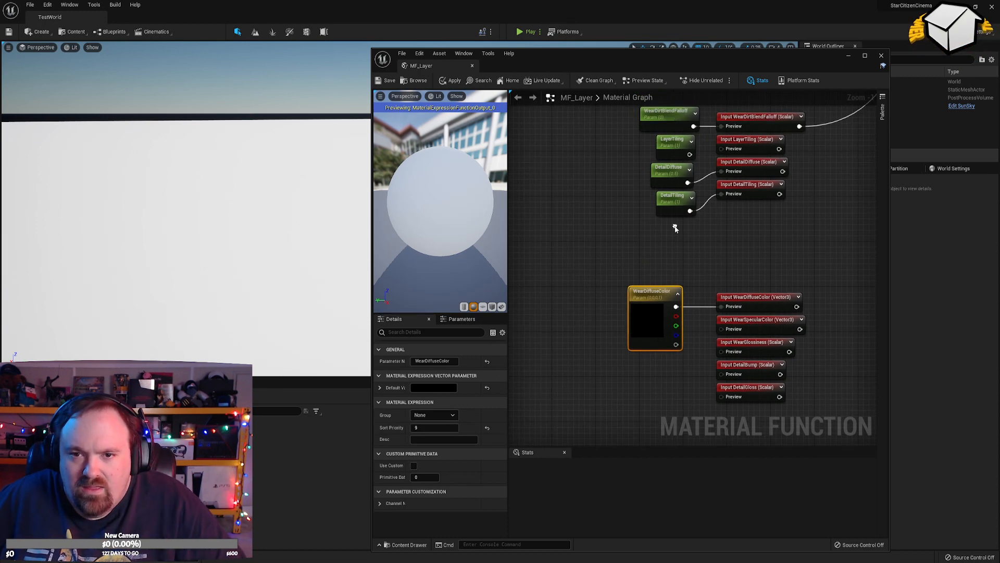
left_click_drag(600, 125, 701, 218, "shift")
left_click(447, 389)
left_click(447, 410)
left_click(592, 394)
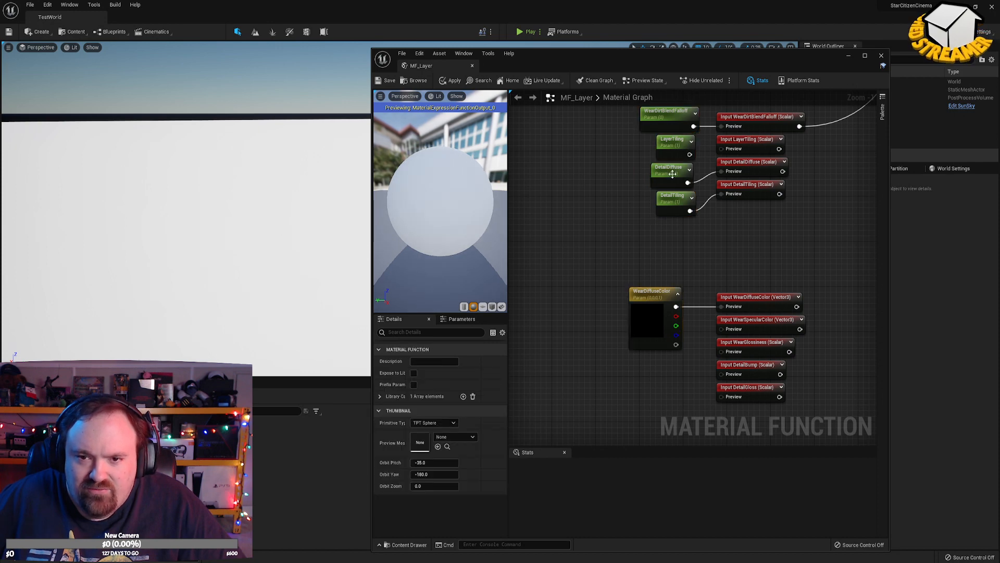
left_click(668, 124)
left_click(673, 145)
left_click(668, 171)
left_click(670, 199)
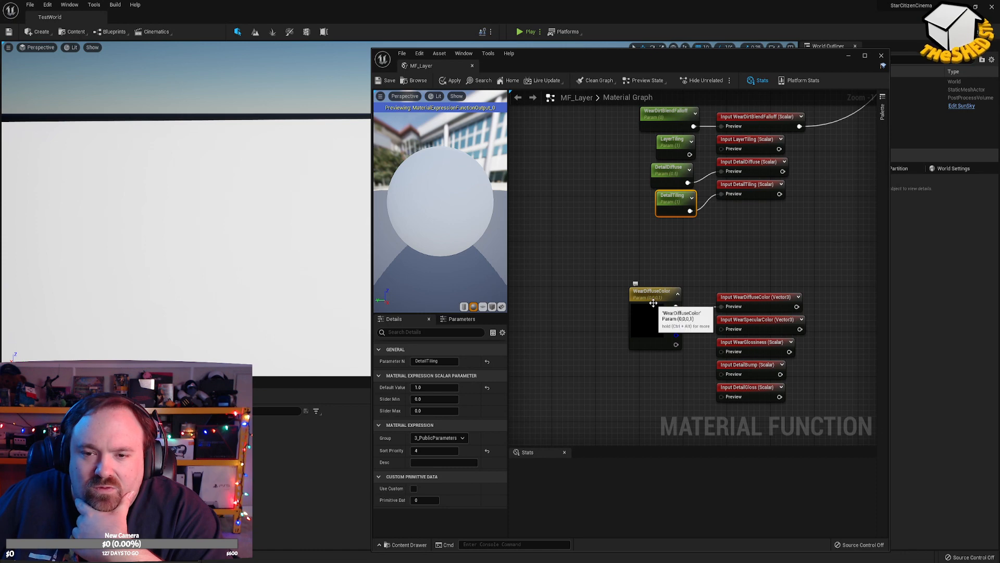
left_click(750, 189)
left_click(634, 332)
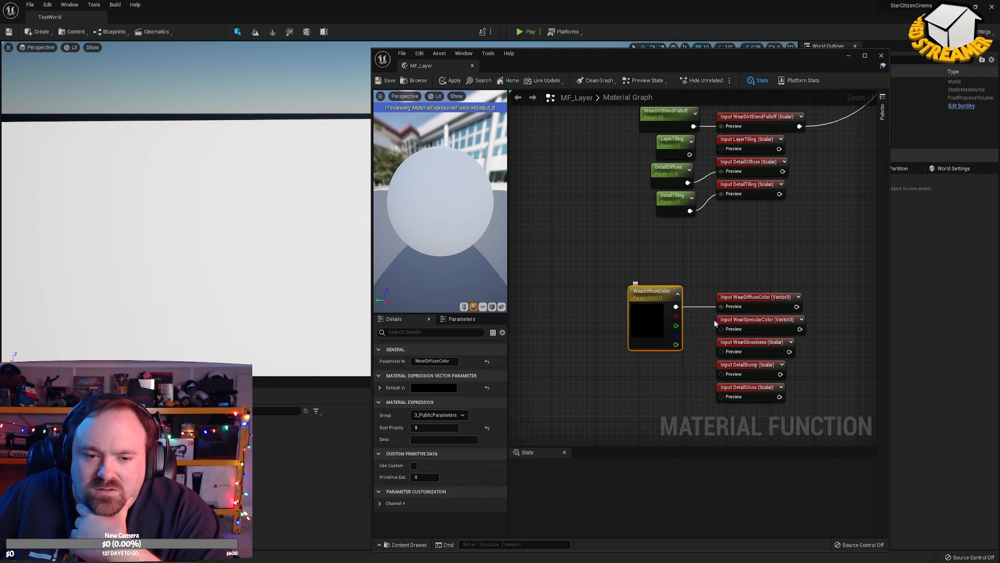
Examine the WearDiffuseColor input and its matching parameter's settings, including the parameter's channel names.
left_click(743, 297)
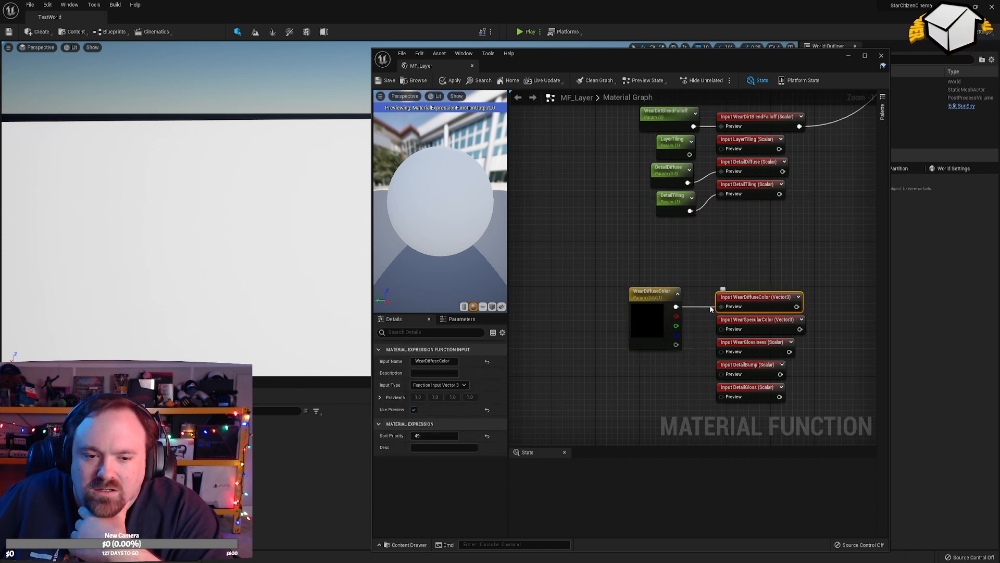
left_click(650, 320)
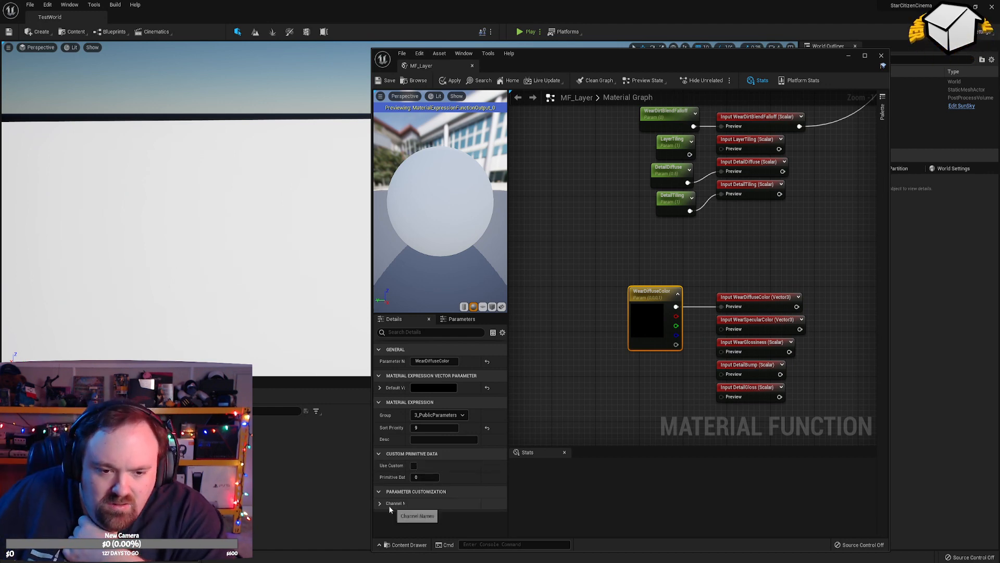
left_click_drag(406, 504, 421, 507)
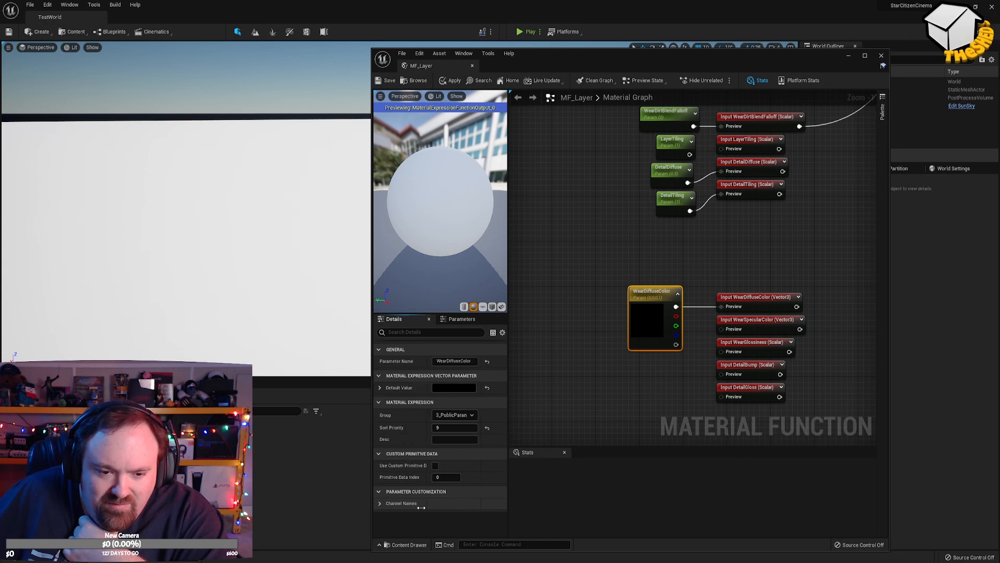
left_click(379, 505)
scroll(434, 500, "down", 1)
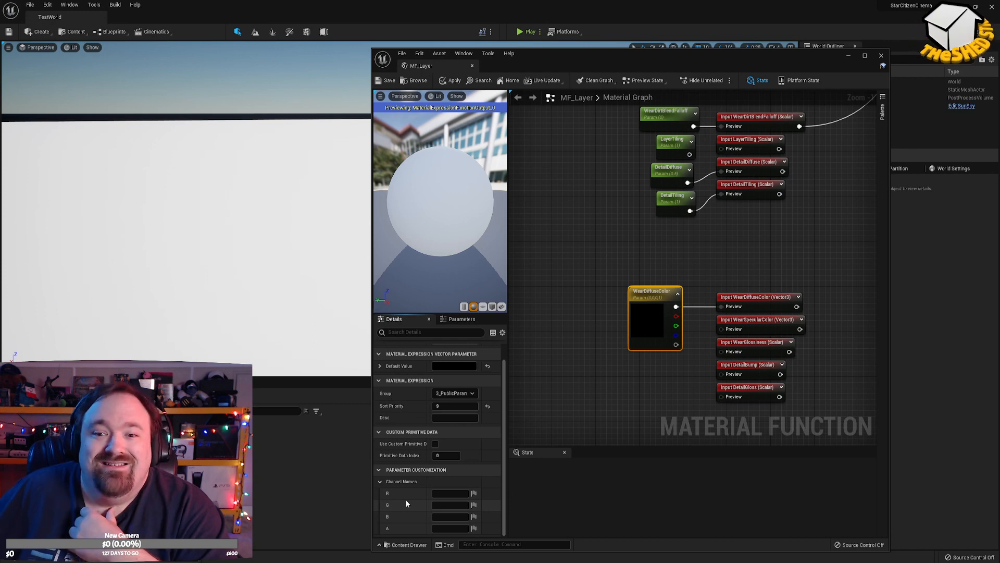
left_click(380, 481)
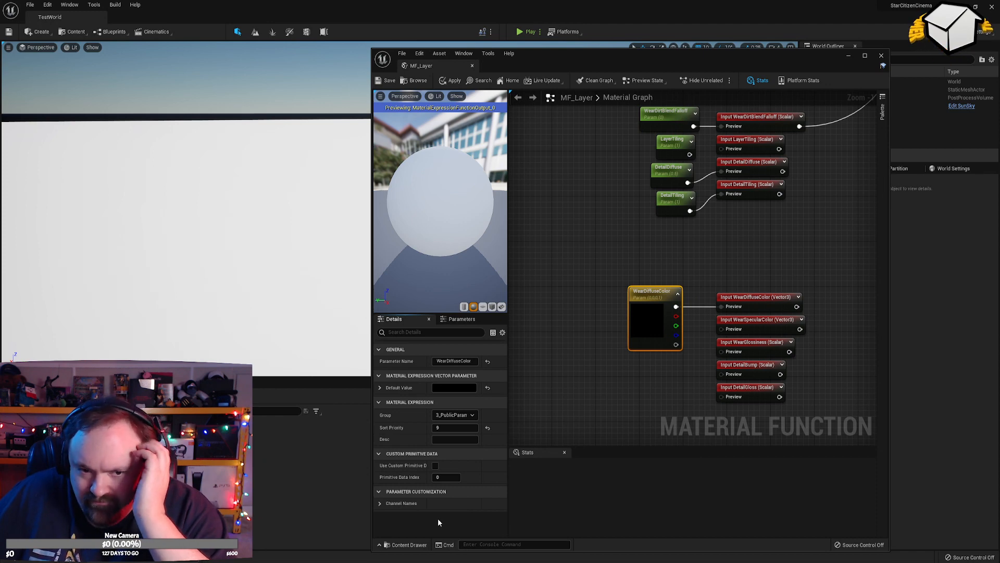
Move the WearDiffuseColor parameter up, closer to the scalar parameters, and duplicate it directly below.
mouse_move(607, 348)
right_mouse_down()
mouse_move(532, 349)
mouse_move(612, 361)
right_mouse_up()
left_click_drag(612, 360, 568, 315)
right_click_drag(621, 336, 640, 287)
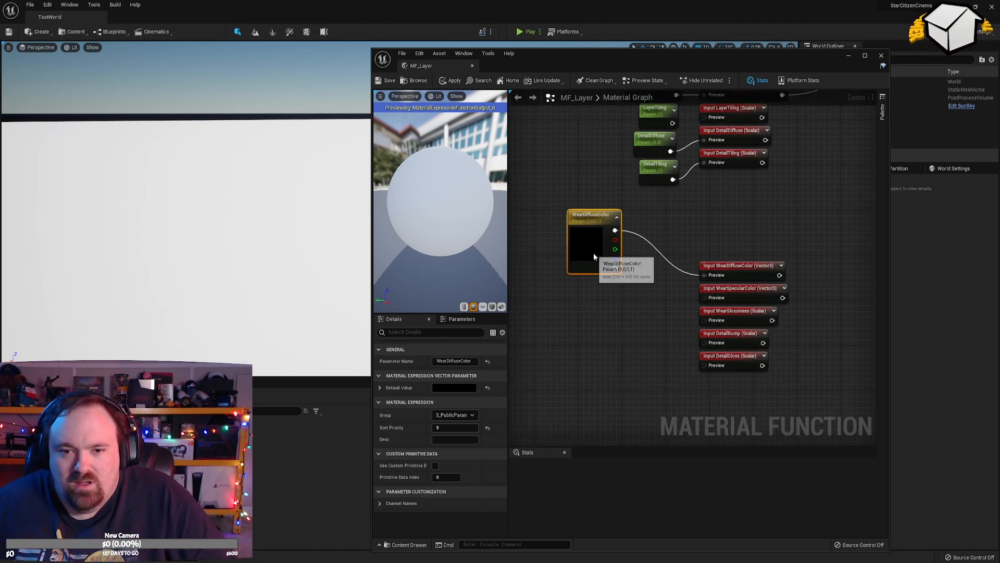
key("ctrl+d")
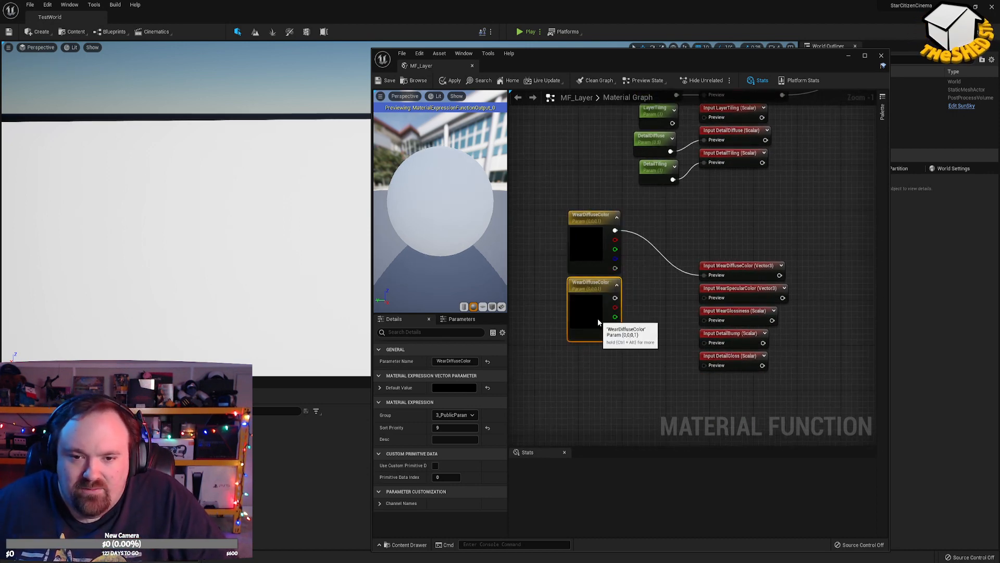
Rename the duplicated vector parameter WearSpecularColor, reusing the matching input's name, and connect it to that input's preview.
left_click(742, 292)
left_click(455, 360)
key("ctrl+c")
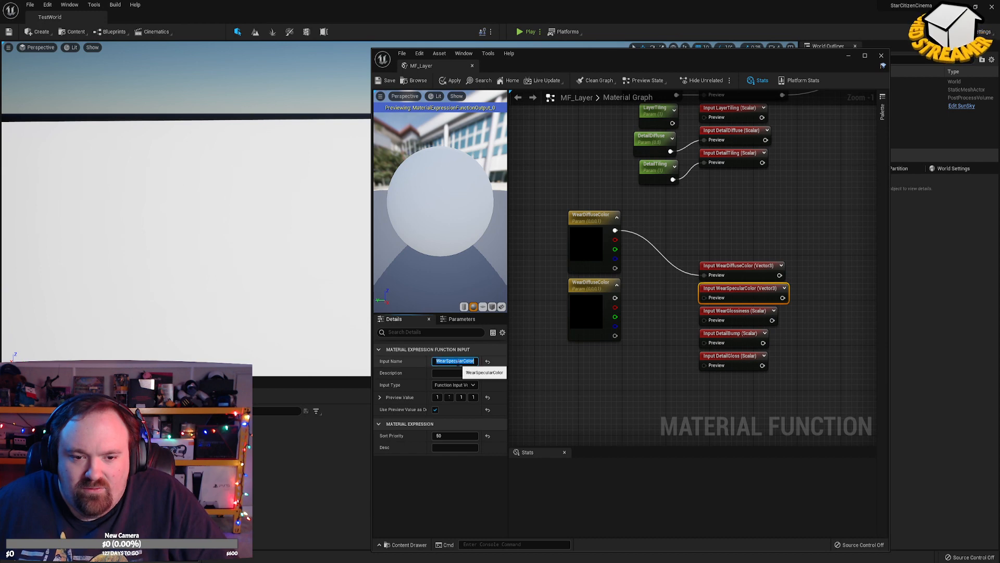
left_click(594, 312)
left_click(455, 360)
key("ctrl+v")
key("Return")
left_click_drag(618, 298, 706, 297)
Set the WearSpecularColor parameter's sort priority to 10.
left_click(732, 293)
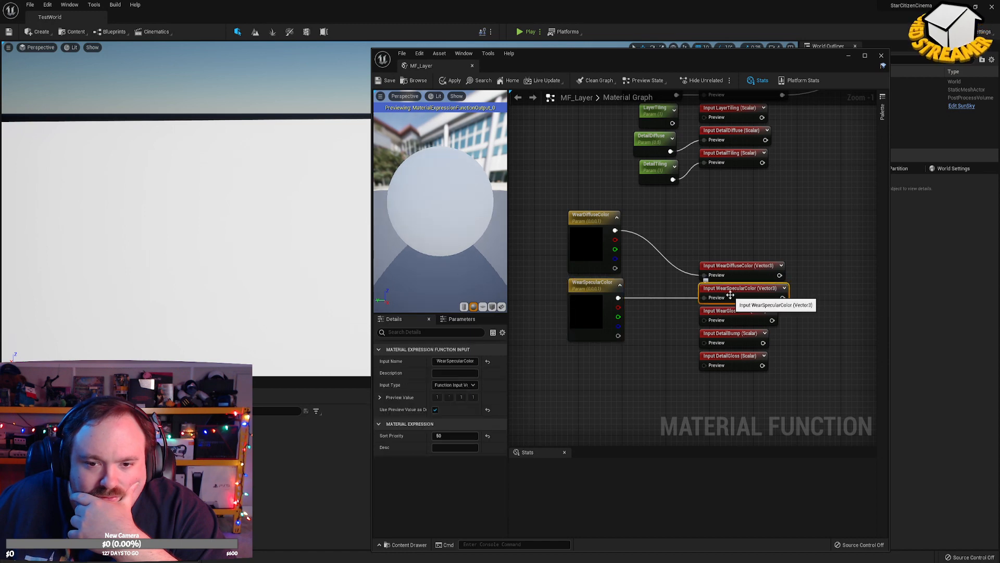
left_click(596, 316)
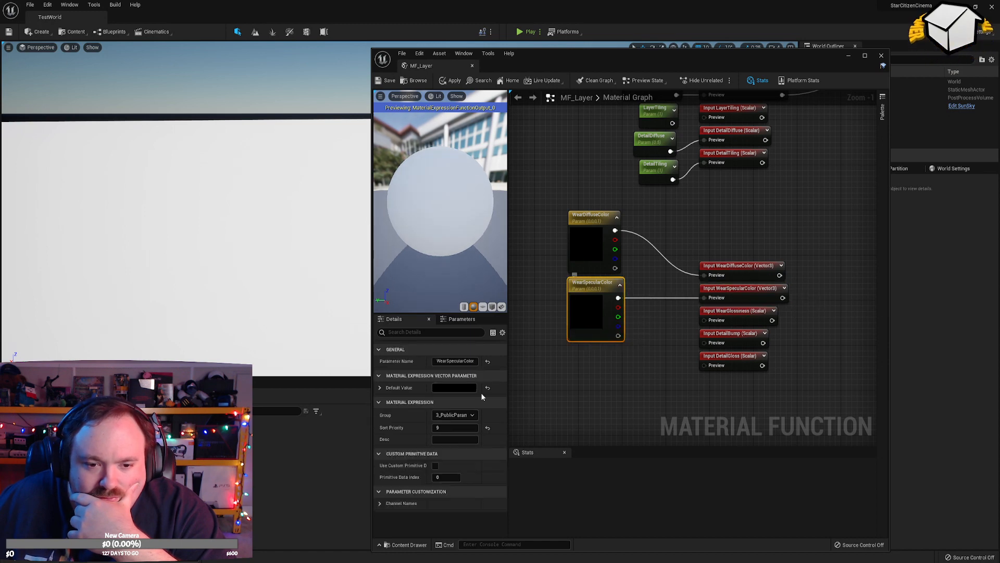
type("10")
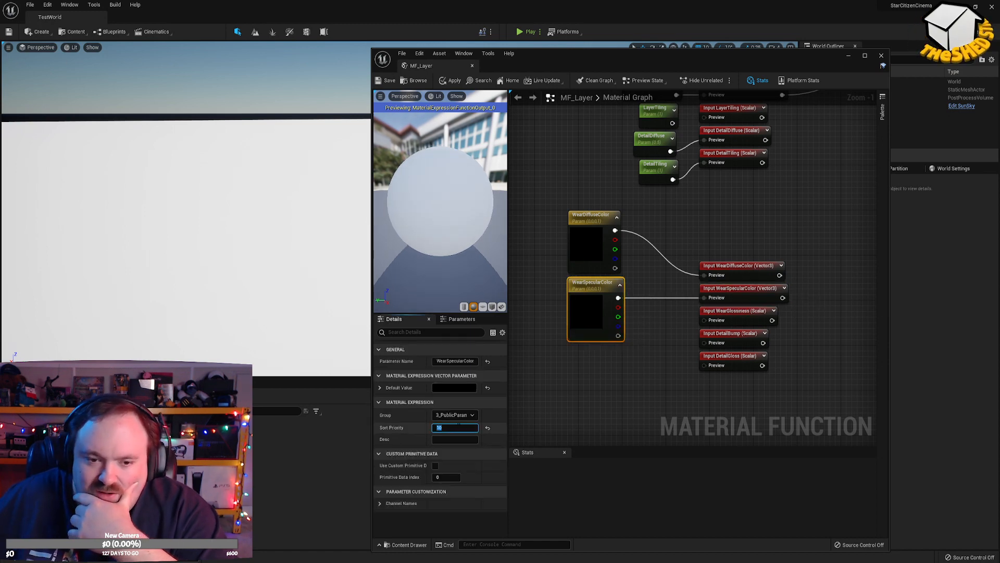
left_click(623, 376)
Copy the DetailTiling scalar parameter and paste three copies of it below the WearSpecularColor parameter.
left_click(656, 167)
key("ctrl+c")
key("ctrl+v")
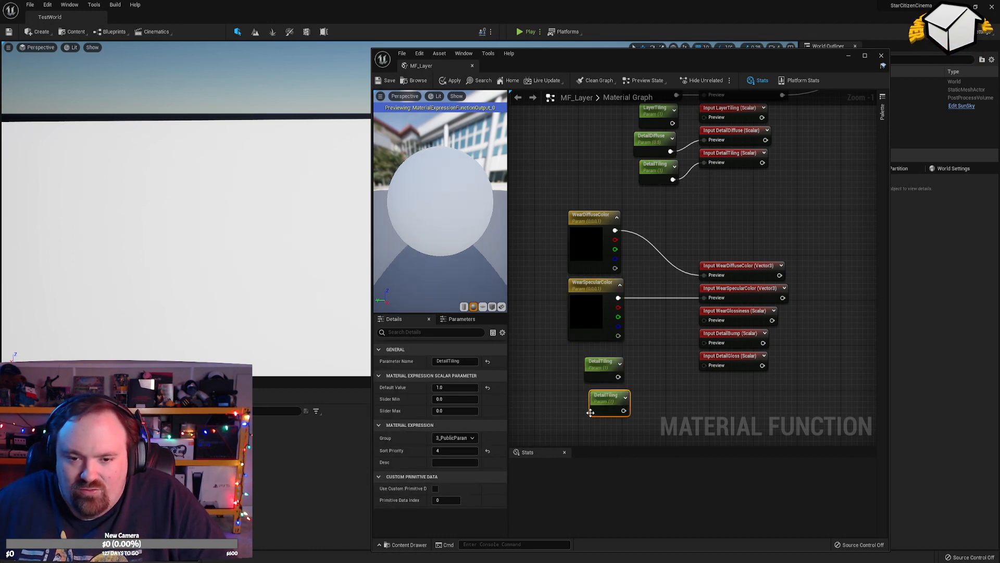
left_click(597, 378)
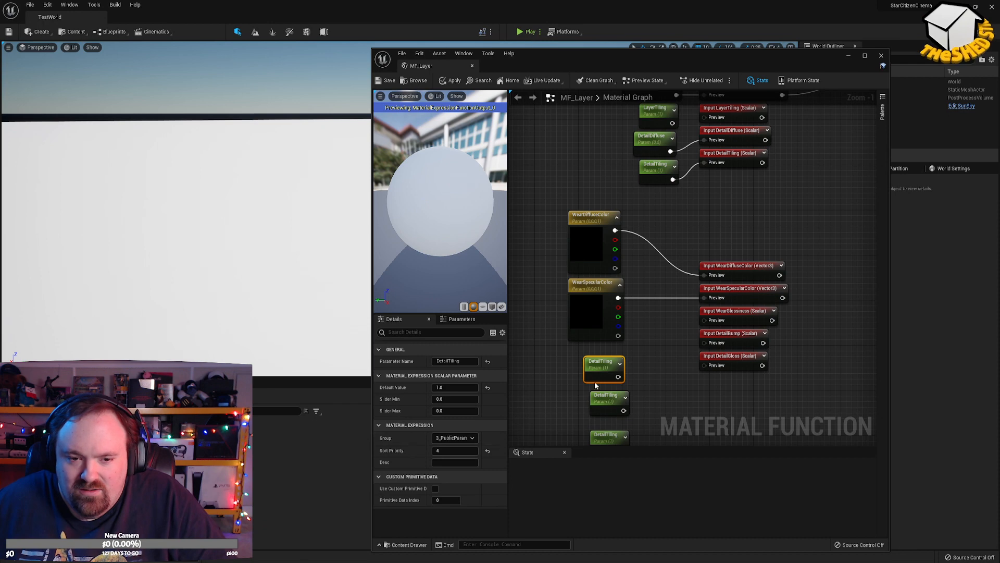
Rename the uppermost DetailTiling copy WearGlossiness, reusing the matching function input's name.
left_click(718, 315)
left_click(452, 361)
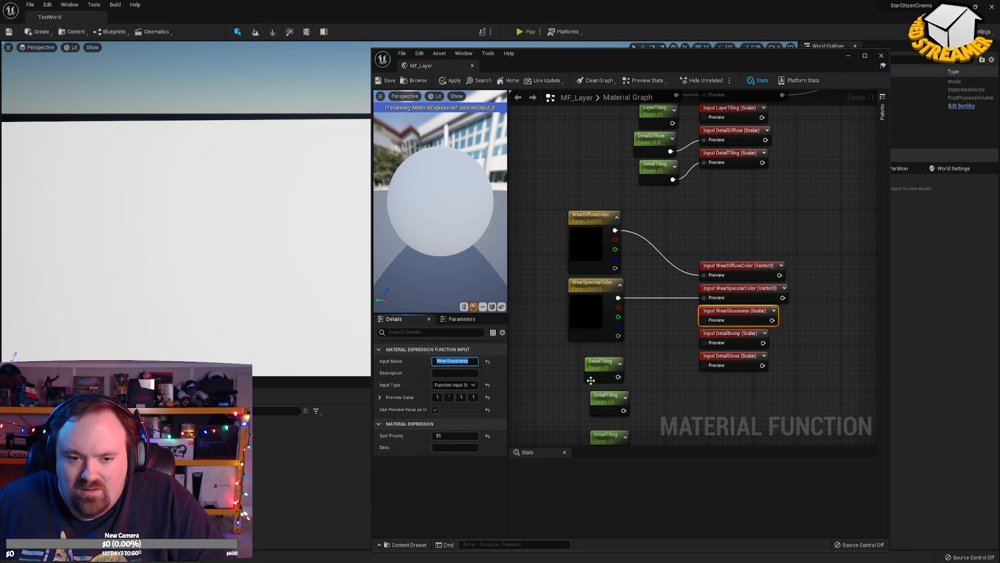
left_click(604, 369)
left_click(452, 360)
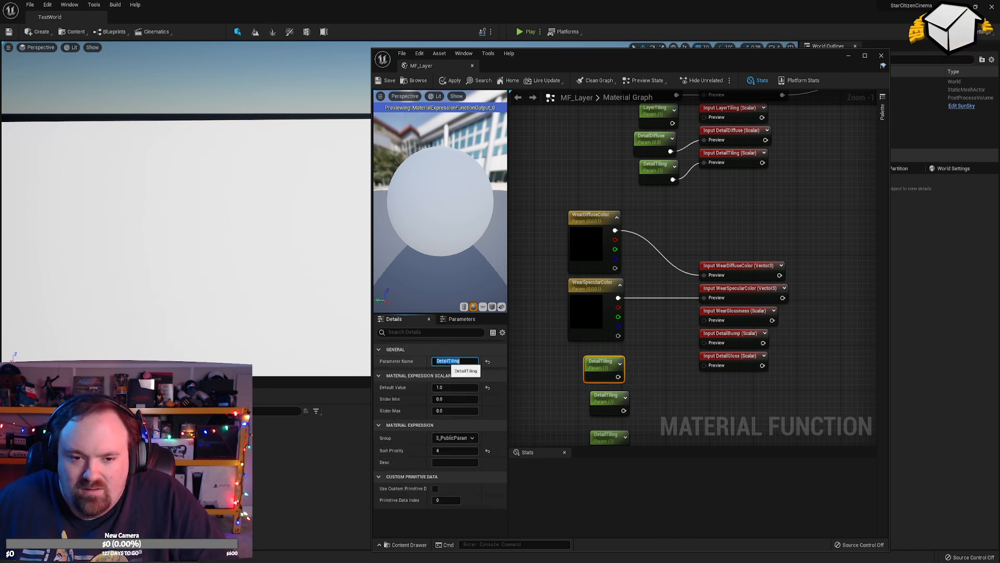
type("WearGlossiness")
key("Return")
Set the WearGlossiness parameter's sort priority to 11, following on from WearSpecularColor.
left_click(597, 313)
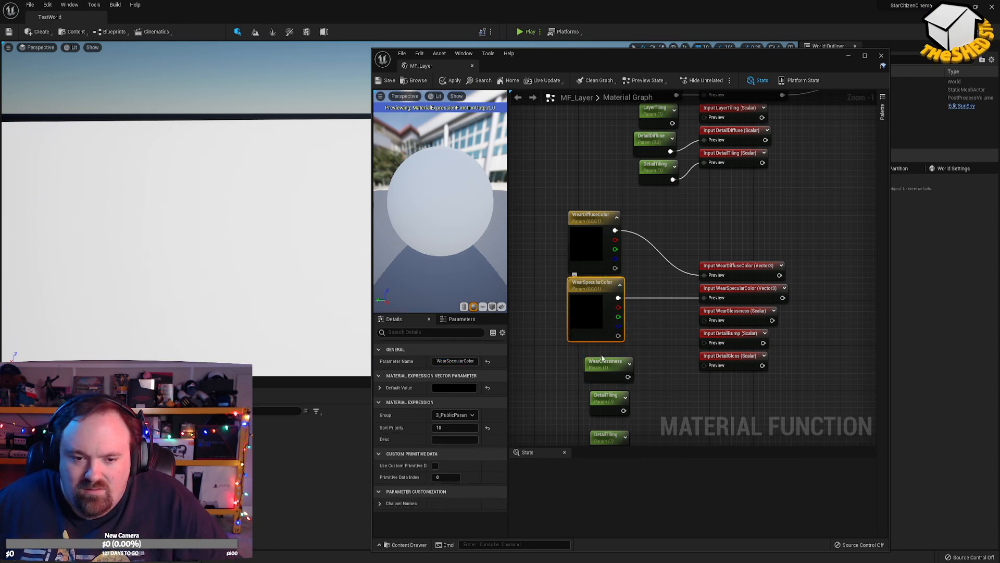
left_click(610, 362)
left_click(453, 450)
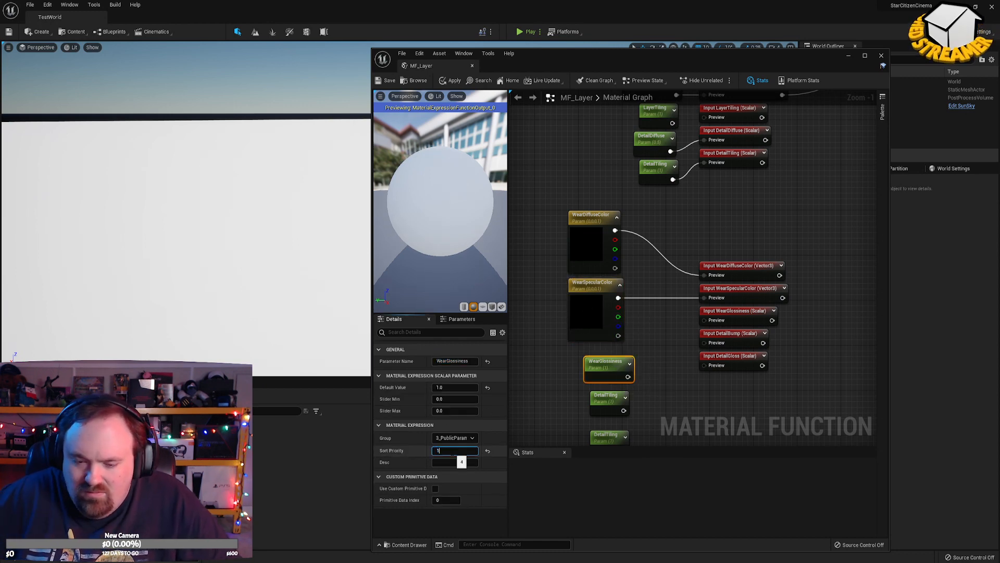
key("Return")
Give the WearGlossiness parameter a default value of 0.5 and connect it to its input's preview, placing it just below WearSpecularColor.
right_click_drag(650, 386, 718, 304)
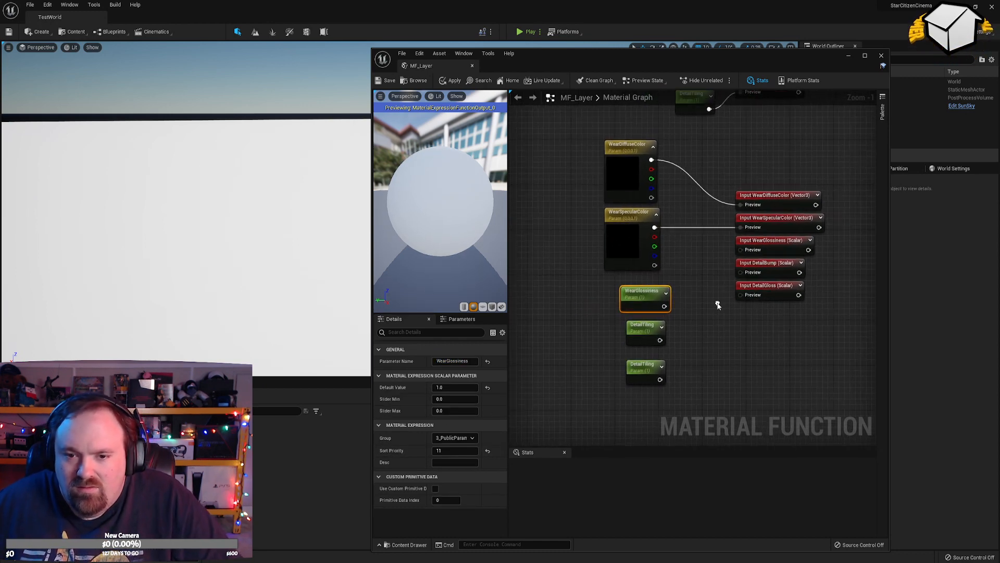
left_click(458, 388)
type("0.5")
key("Return")
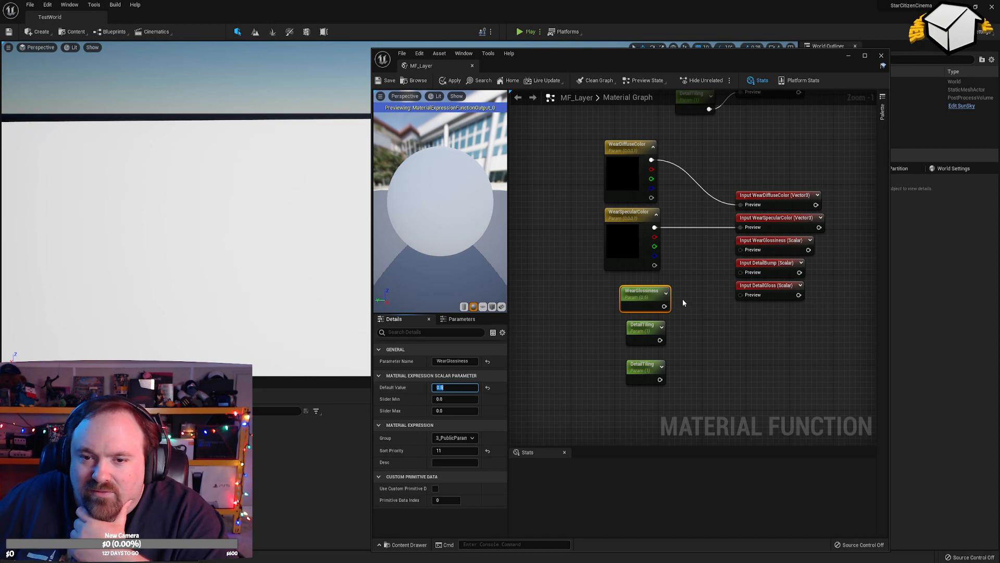
left_click_drag(668, 306, 740, 250)
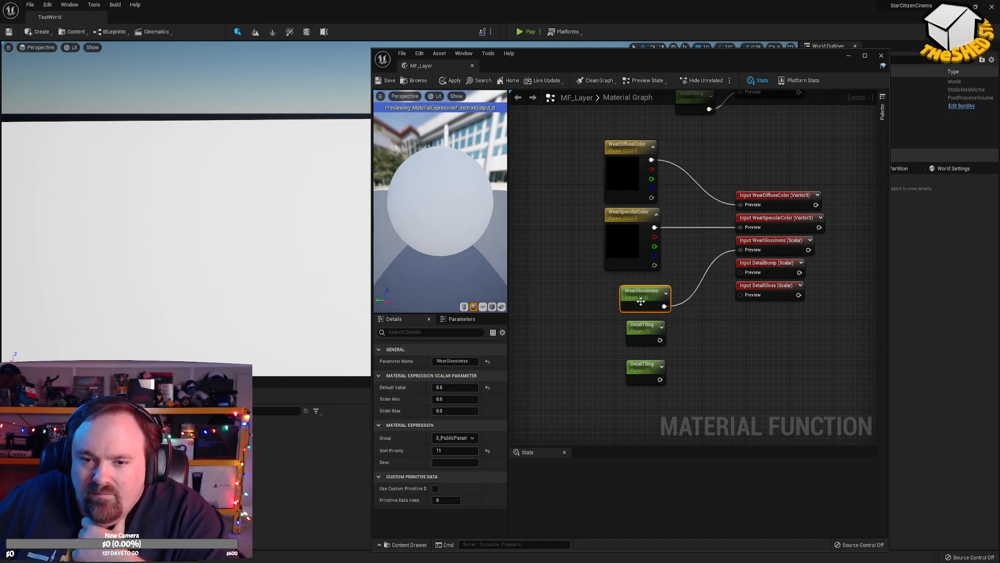
left_click_drag(634, 305, 628, 295)
Copy the DetailBump input's name and widen the material function editor window to show its preview values.
left_click(655, 331)
left_click(759, 267)
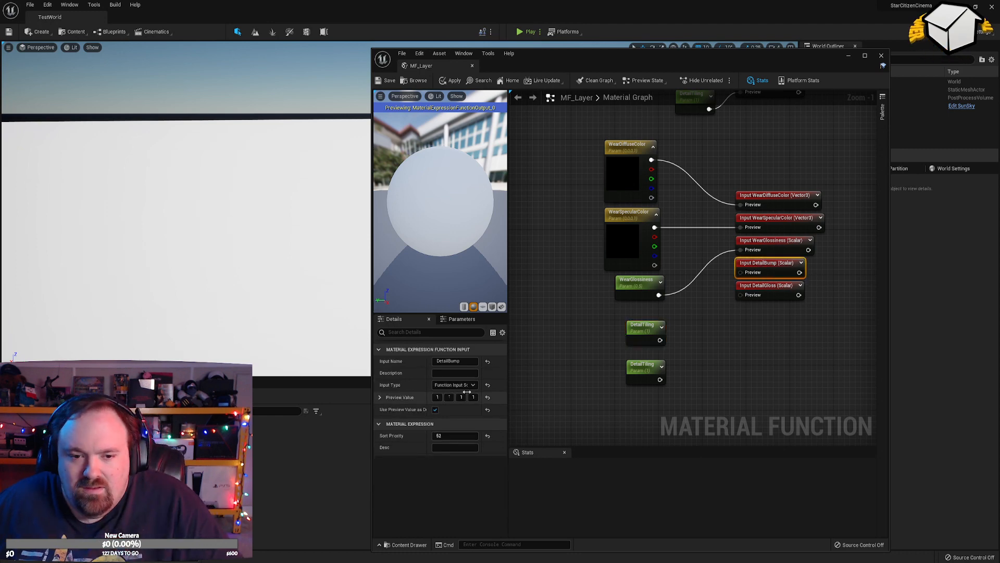
left_click(454, 361)
left_click(439, 397)
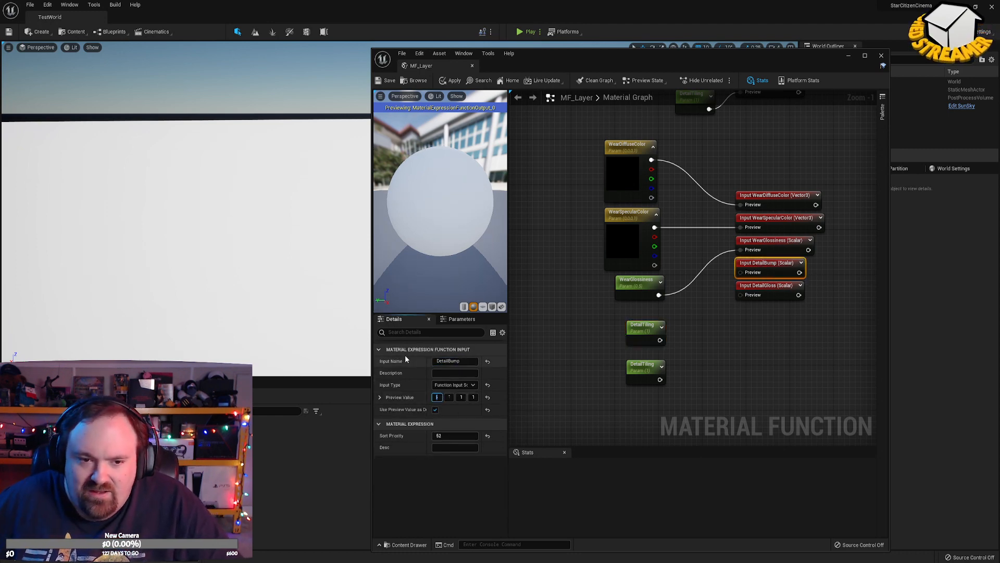
left_click_drag(371, 350, 180, 352)
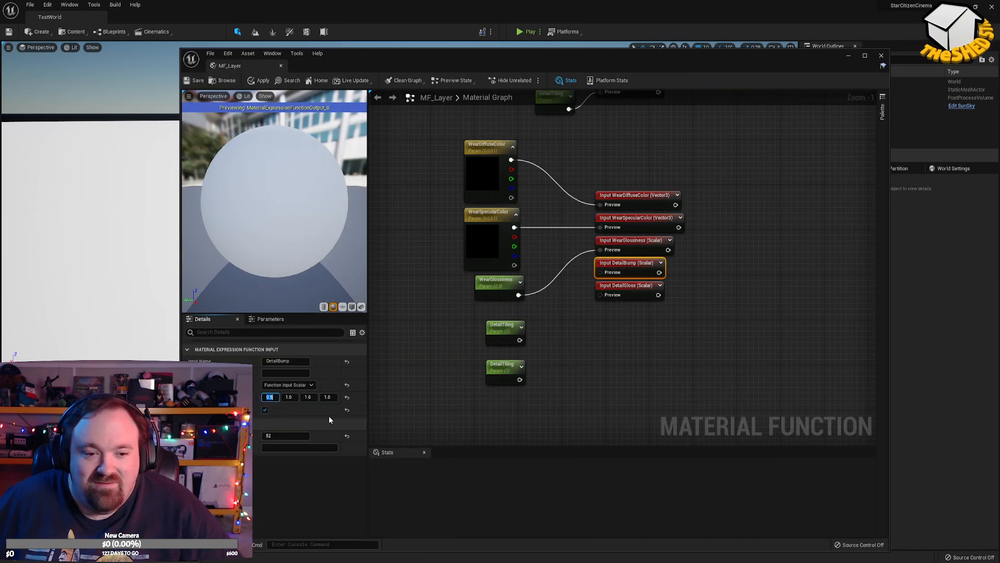
Connect the upper of the two spare DetailTiling copies to the DetailBump input's preview.
left_click(628, 246)
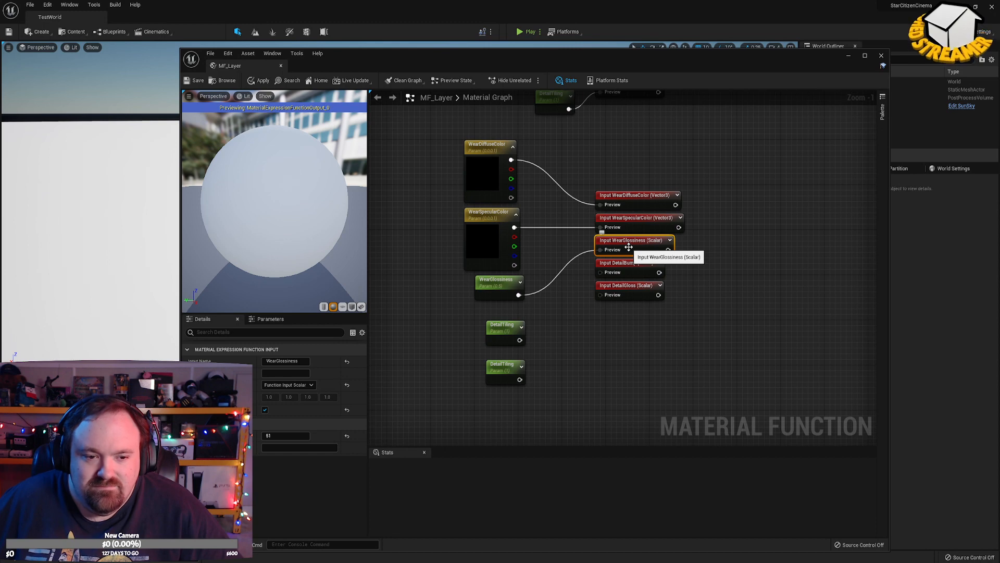
left_click(625, 225)
left_click(622, 275)
left_click_drag(600, 273, 519, 341)
Rename the connected DetailTiling copy DetailBump with a default value of 0.5, and move it directly under WearGlossiness.
left_click(500, 327)
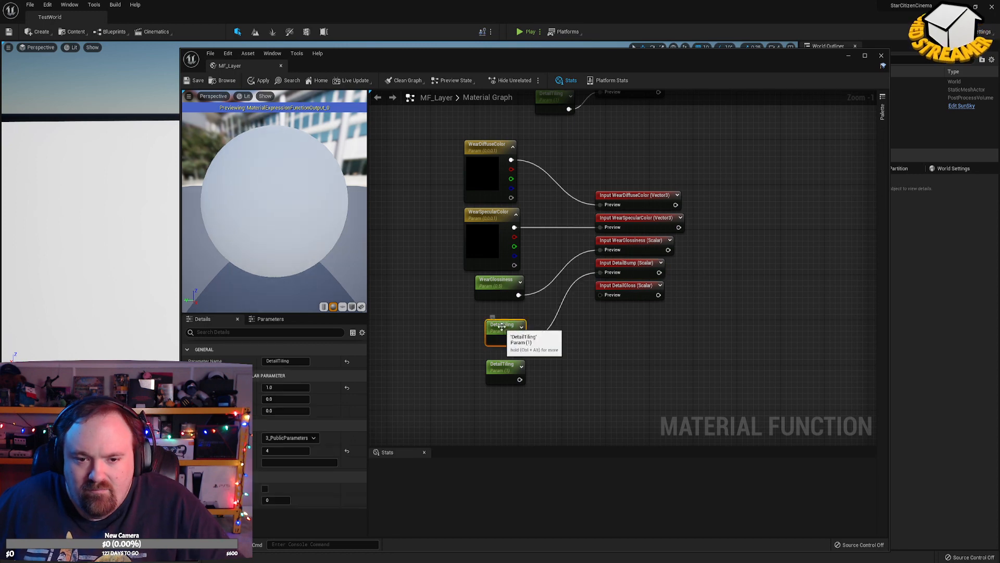
left_click(290, 362)
key("ctrl+v")
left_click(292, 387)
type("0.5")
key("Return")
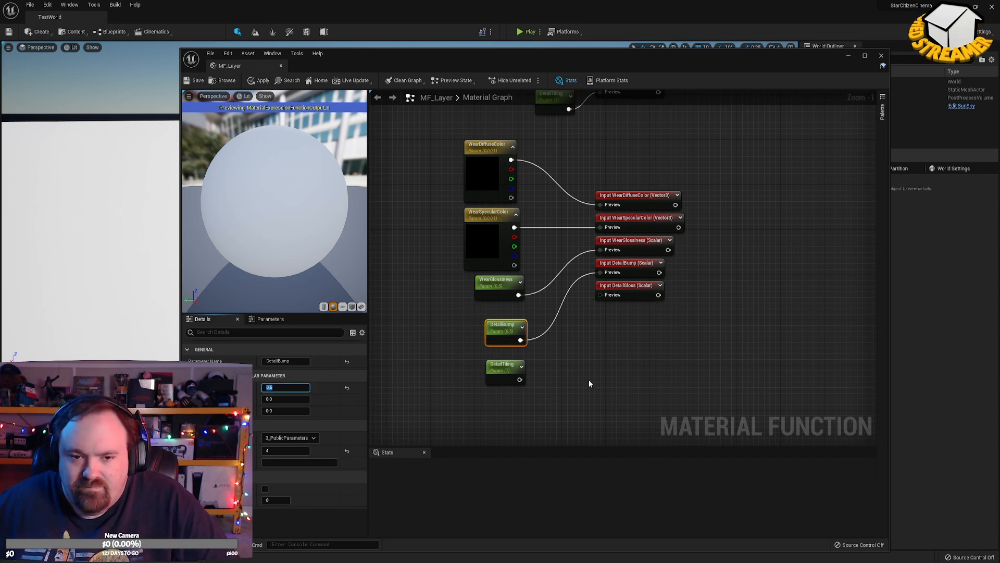
left_click_drag(498, 325, 492, 308)
Turn the last DetailTiling copy into DetailGloss with a default value of 0.5, placed under DetailBump and connected to its input's preview.
left_click_drag(505, 372, 504, 344)
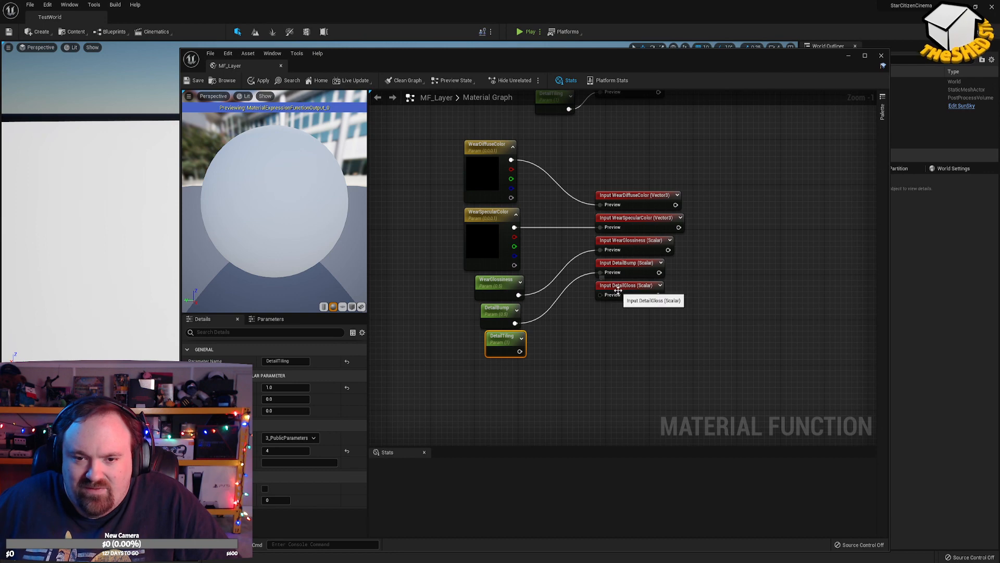
left_click(620, 290)
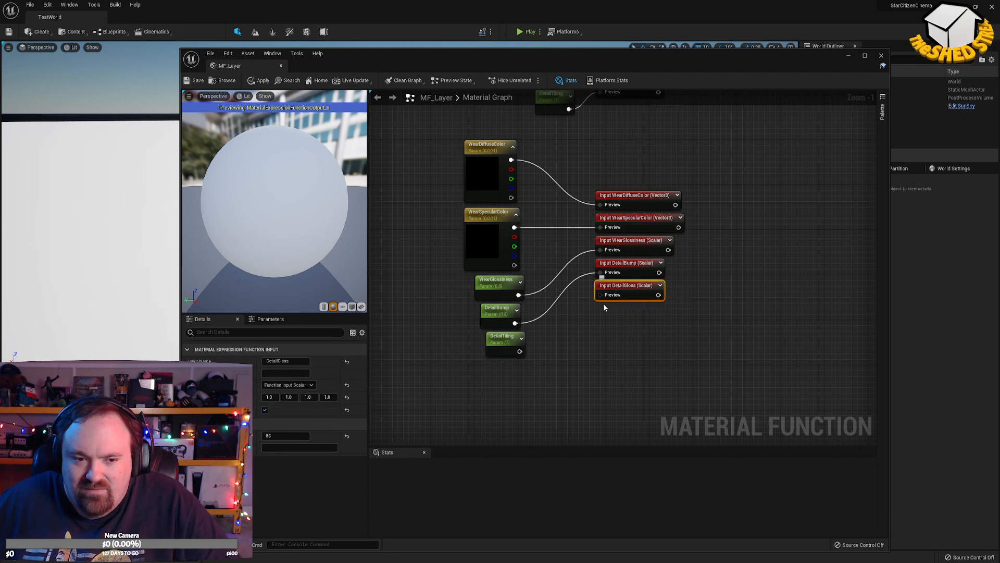
left_click(503, 343)
left_click(285, 360)
type("DetailGloss")
left_click(284, 387)
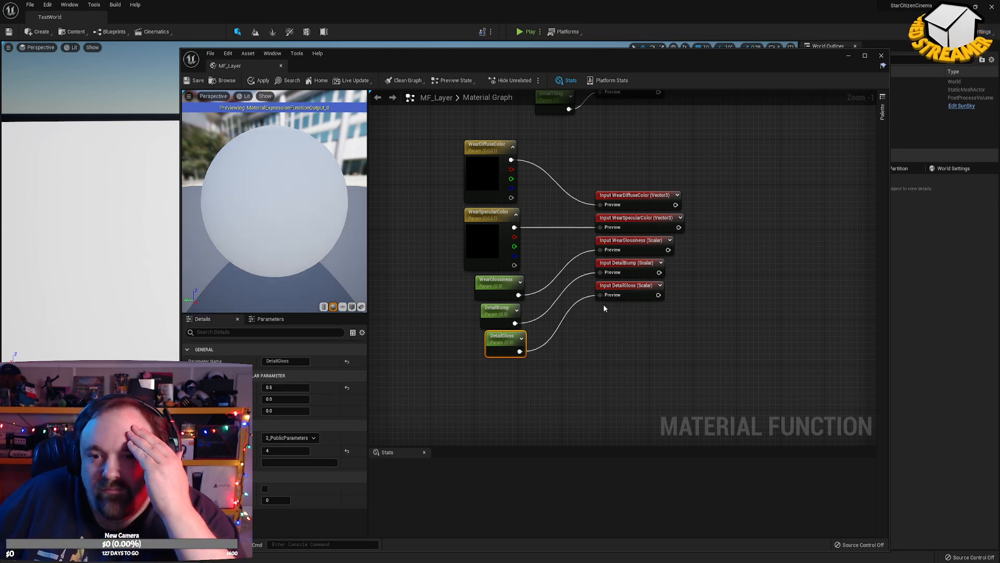
Move the lower group of wear and detail parameters and inputs slightly up towards the group above.
scroll(634, 344, "down", 3)
scroll(636, 377, "up", 2)
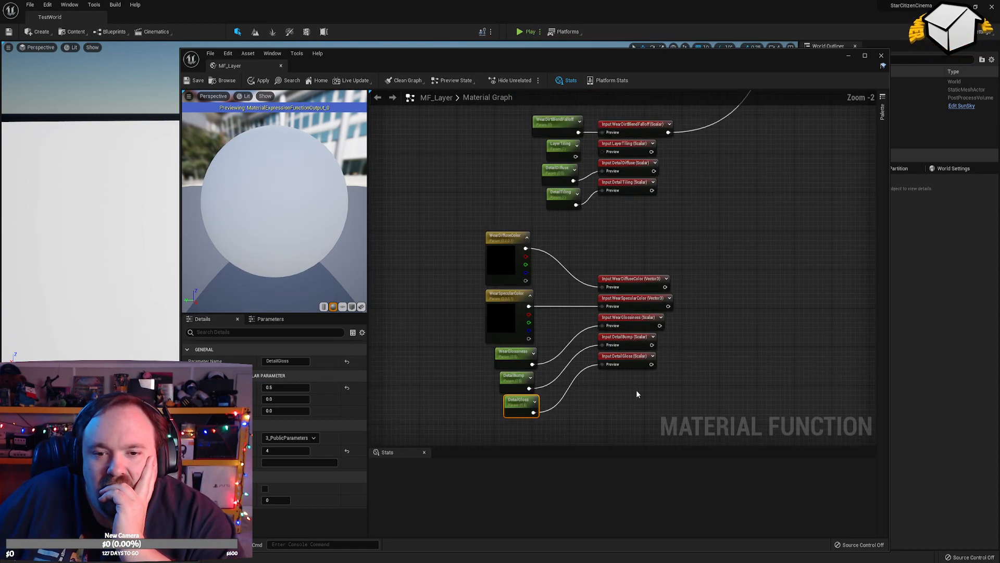
scroll(630, 396, "down", 2)
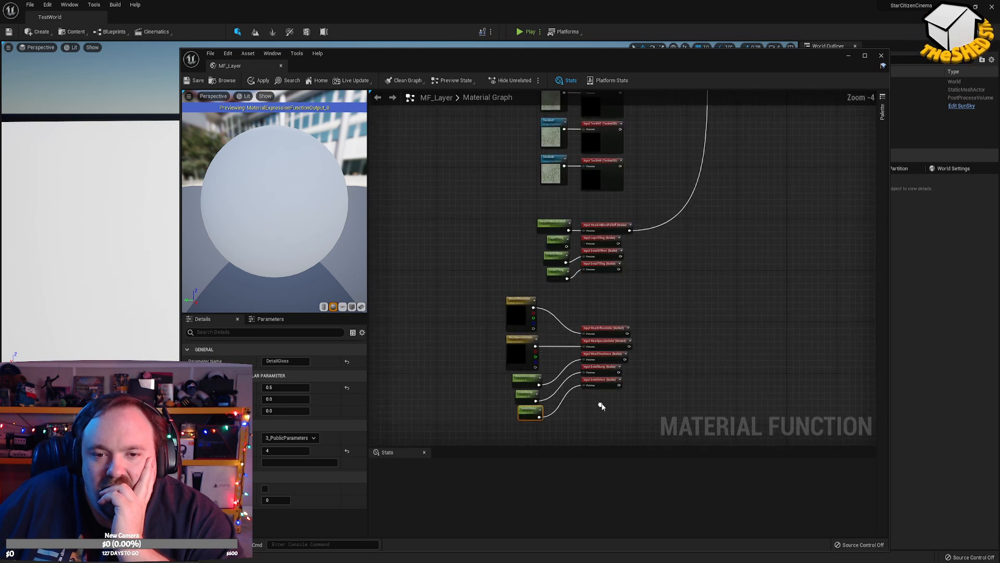
left_click_drag(620, 429, 501, 306)
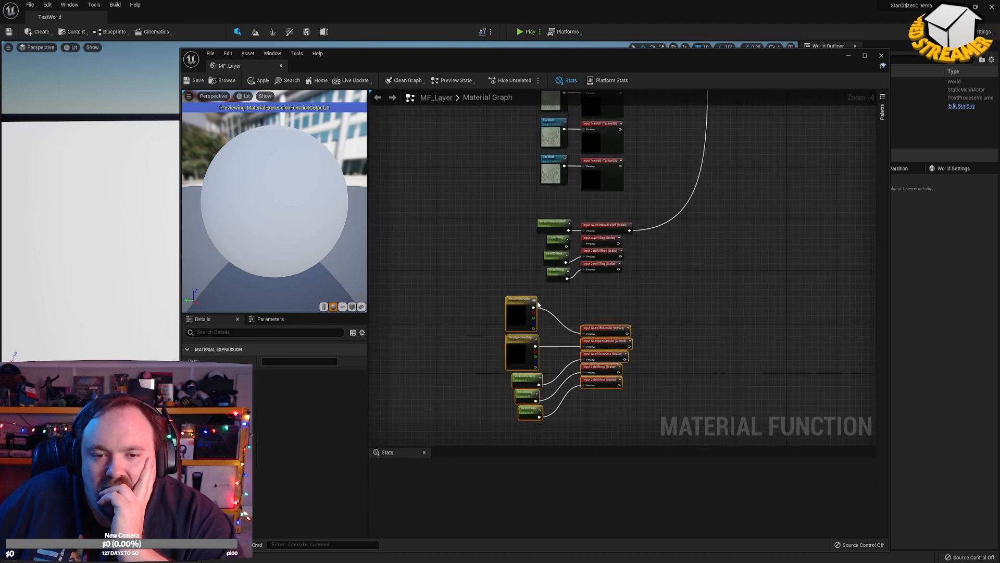
mouse_move(604, 330)
left_mouse_down()
mouse_move(605, 298)
mouse_move(606, 322)
left_mouse_up()
left_click(608, 305)
Connect the LayerTiling parameter to the LayerTiling input's preview, with the parameter nodes of both groups selected.
left_click_drag(467, 208, 574, 424)
scroll(601, 262, "up", 4)
left_click_drag(526, 229, 570, 225)
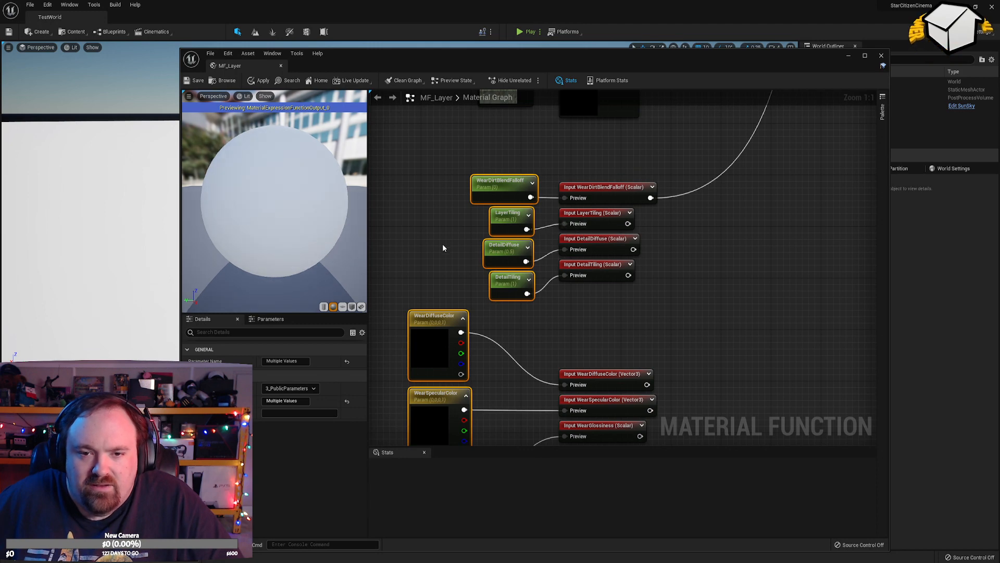
Align the scalar and vector parameter nodes of both groups along their right edges.
scroll(442, 245, "down", 5)
left_click_drag(402, 198, 479, 389)
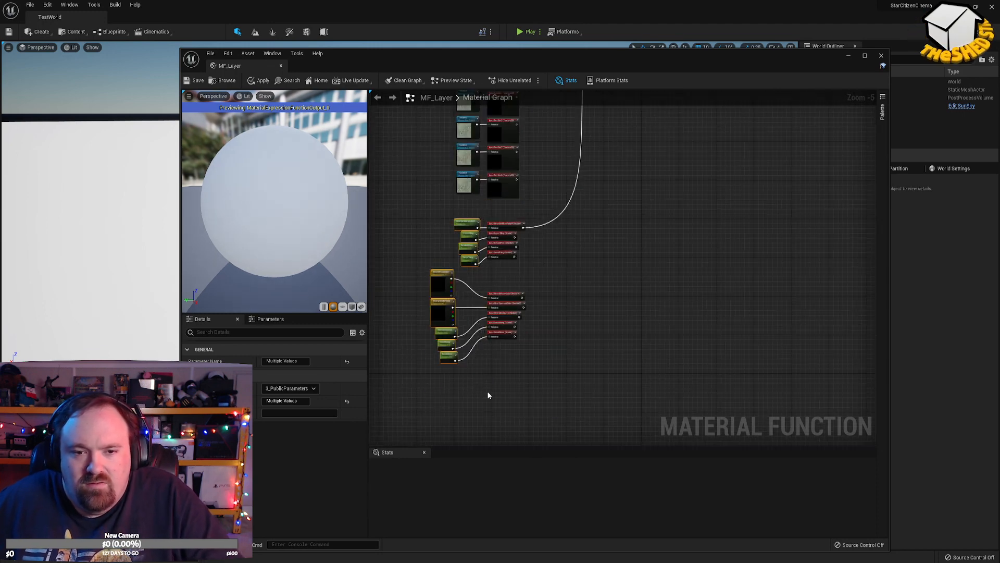
key("shift+d")
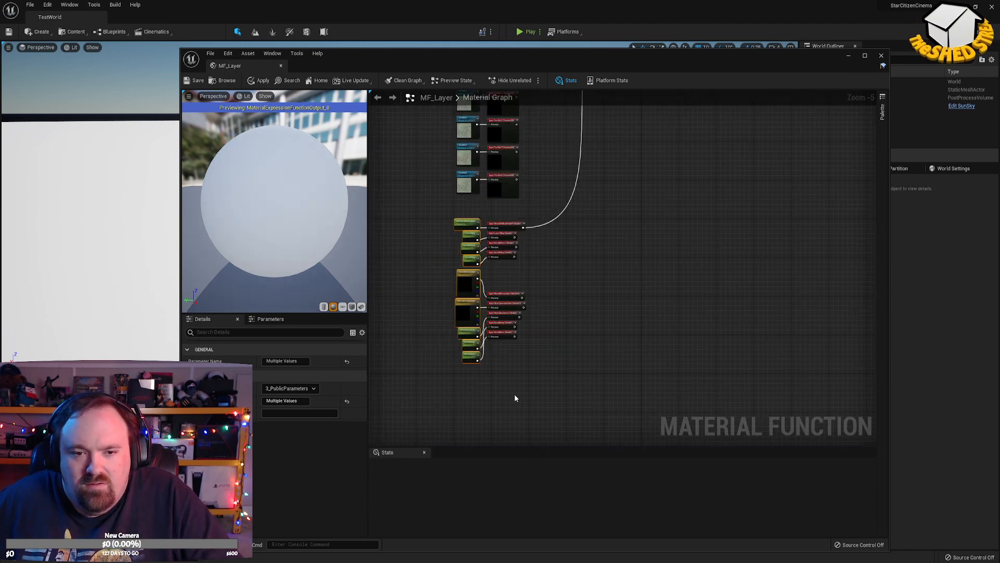
Try to straighten the preview connections of all parameter and input nodes in both groups at once.
left_click(555, 358)
scroll(554, 357, "up", 2)
right_click_drag(529, 328, 650, 348)
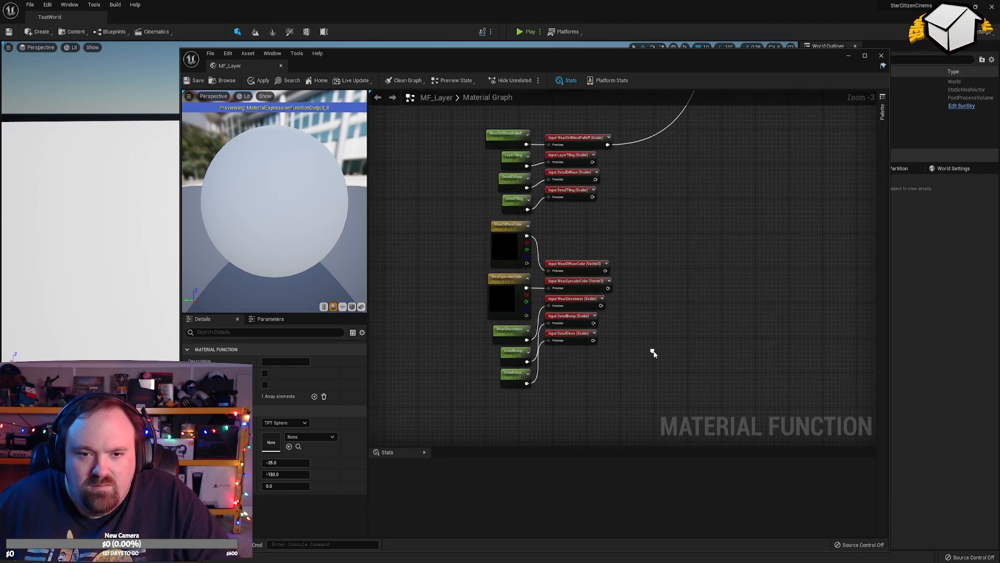
left_click_drag(636, 403, 451, 101)
key("q")
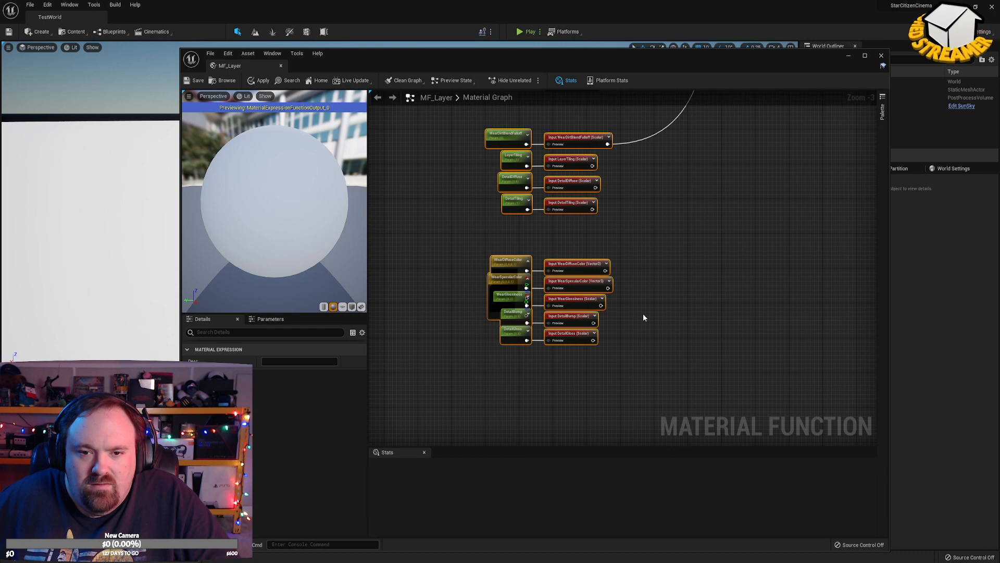
key("ctrl+z")
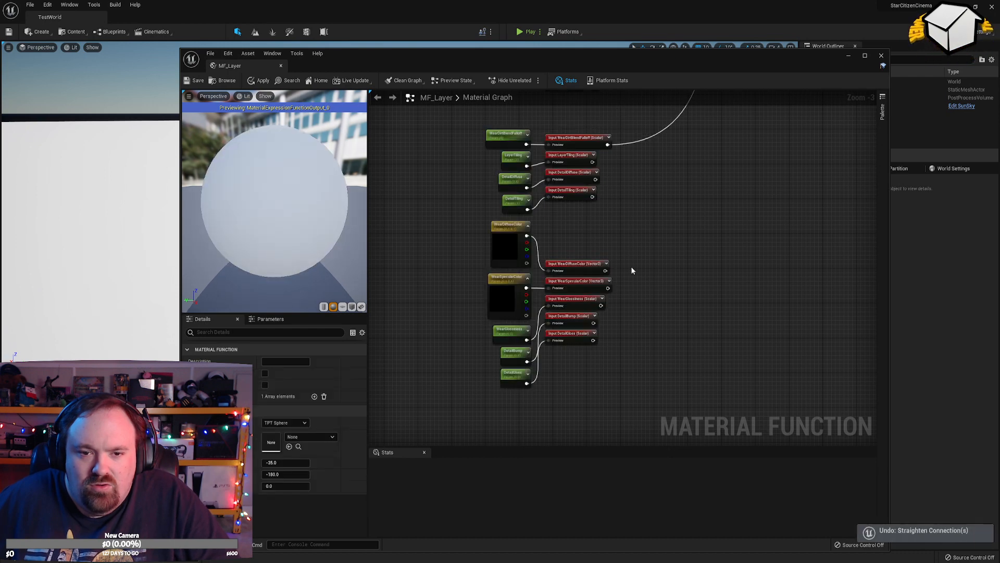
Straighten the preview connections between the WearDiffuseColor and WearGlossiness parameters and their matching inputs.
left_click_drag(562, 252, 519, 272)
key("q")
left_click_drag(596, 267, 496, 352)
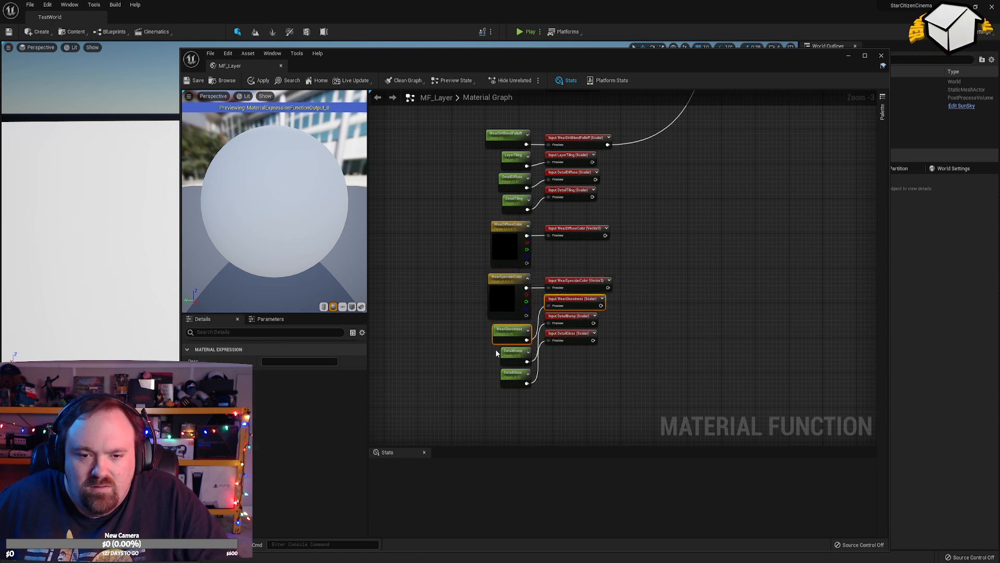
key("q")
Try to straighten the preview connections of the remaining lower scalar parameters with their inputs.
left_click_drag(587, 365, 540, 398)
key("q")
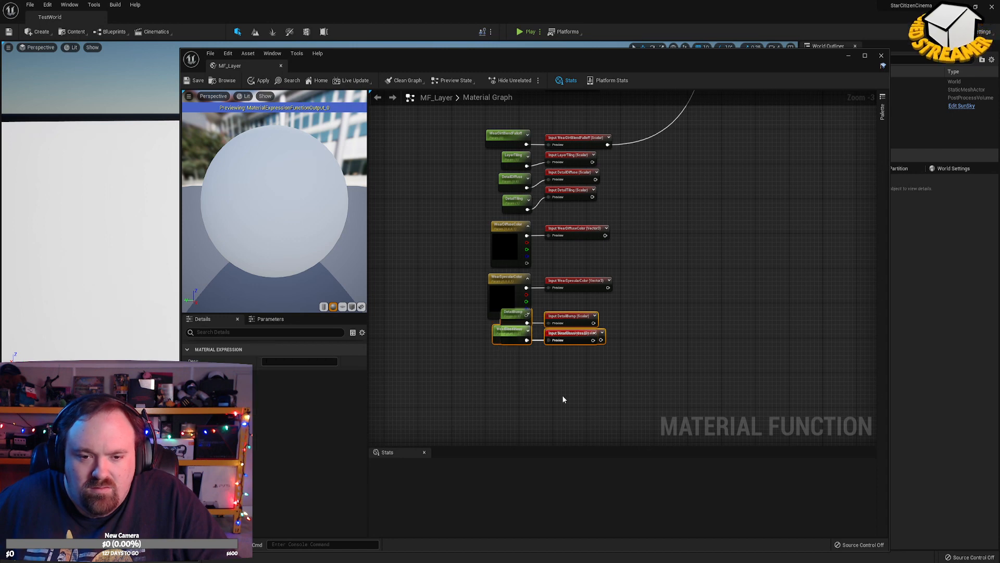
key("ctrl+z")
Straighten the WearGlossiness, DetailBump and DetailGloss connections so each input sits level with its parameter.
left_click_drag(614, 372, 571, 298)
key("q")
left_click(642, 300)
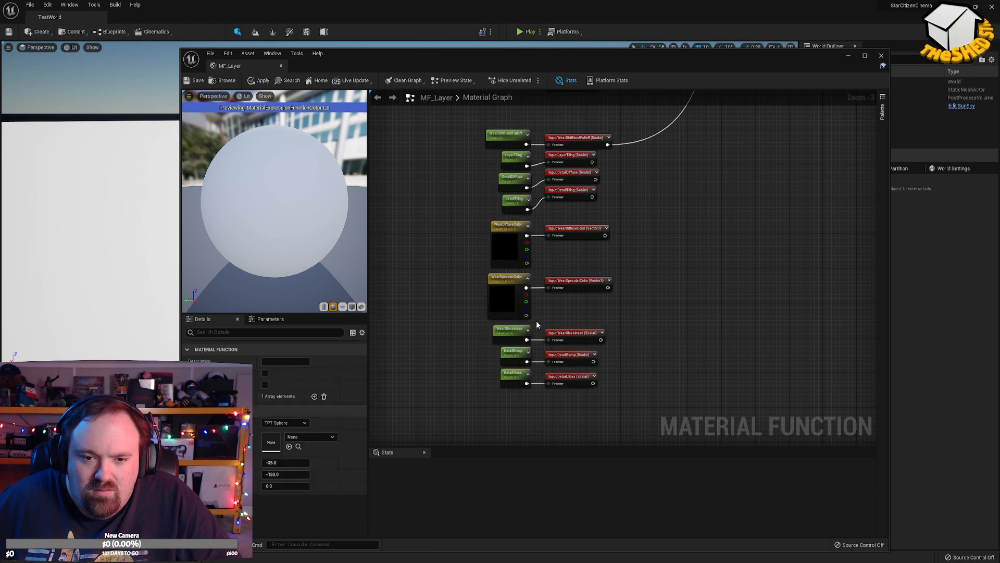
Straighten the preview connections of the WearDirtBlendFalloff, LayerTiling, DetailDiffuse and DetailTiling parameters and inputs.
right_click_drag(655, 250, 676, 333)
scroll(660, 318, "down", 3)
scroll(660, 317, "up", 3)
scroll(569, 307, "up", 3)
left_click_drag(658, 300, 605, 297)
key("q")
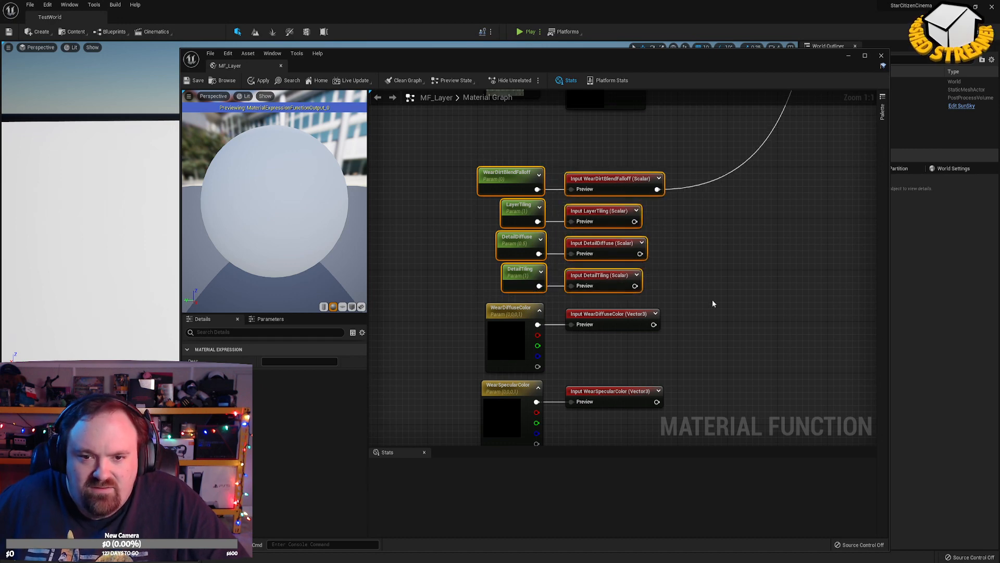
left_click(735, 273)
Assign the white texture to the TexSlot1 texture object parameter and set its sampler type to Virtual Color.
scroll(736, 284, "down", 6)
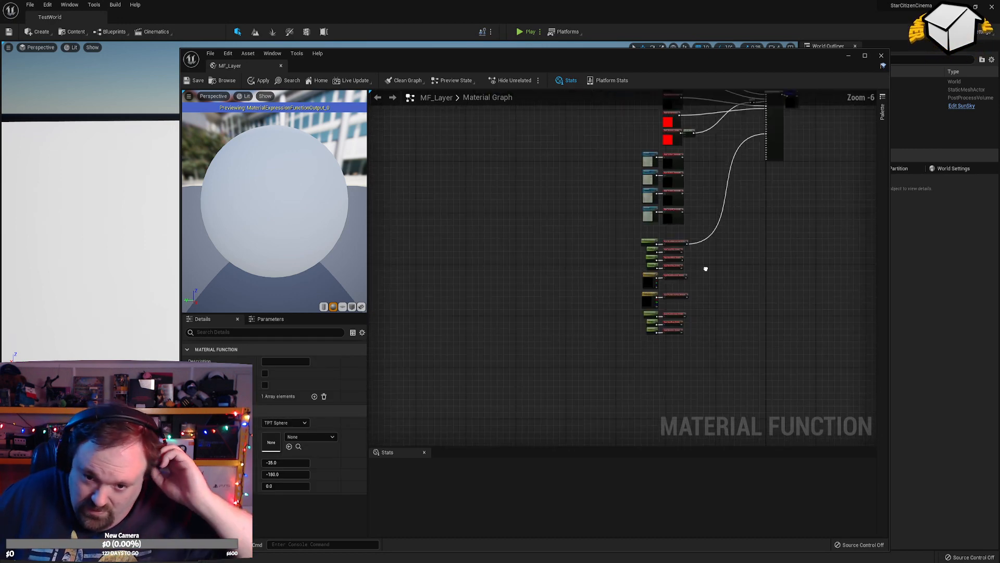
scroll(669, 295, "up", 1)
right_click_drag(703, 267, 652, 472)
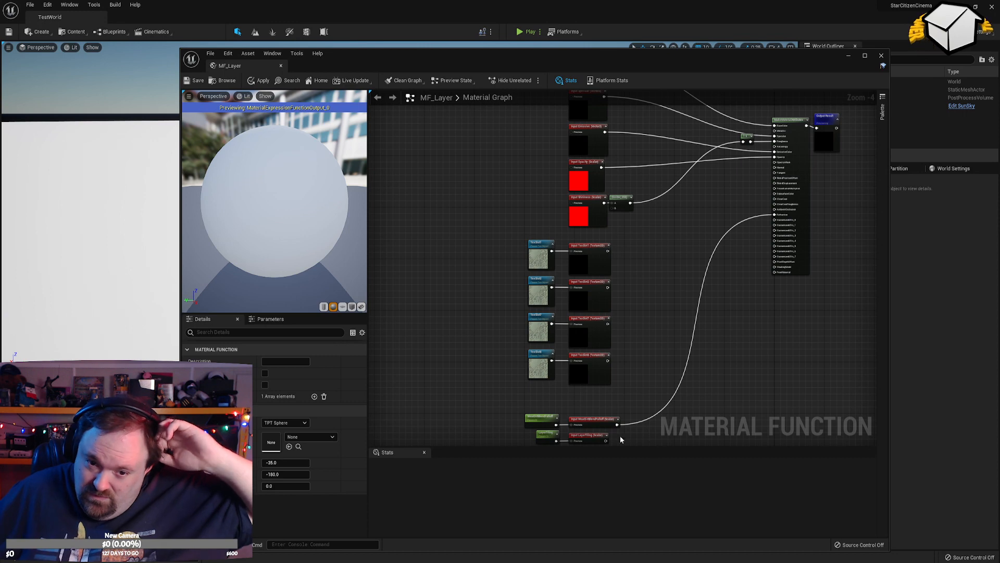
scroll(485, 315, "up", 4)
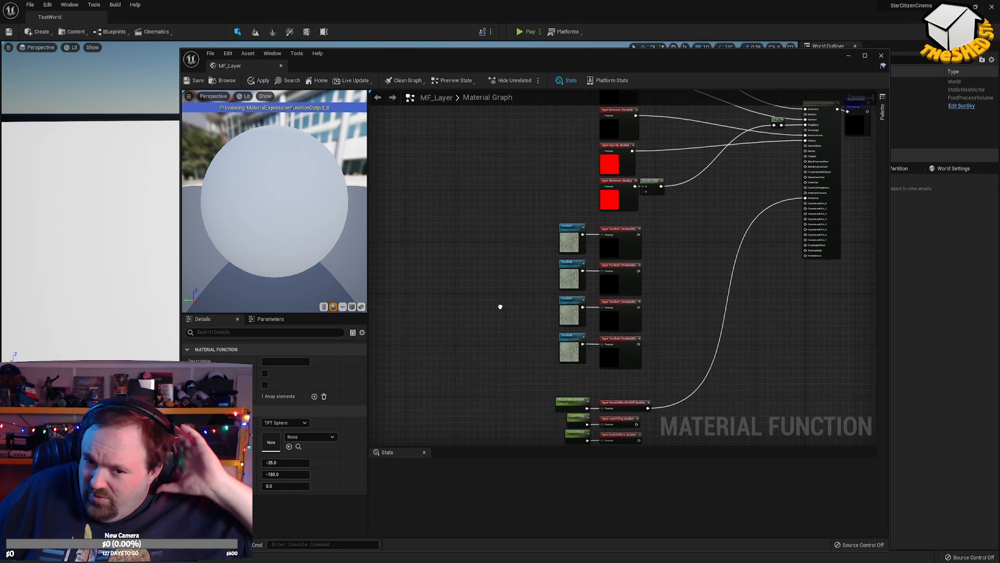
right_click_drag(585, 245, 485, 265)
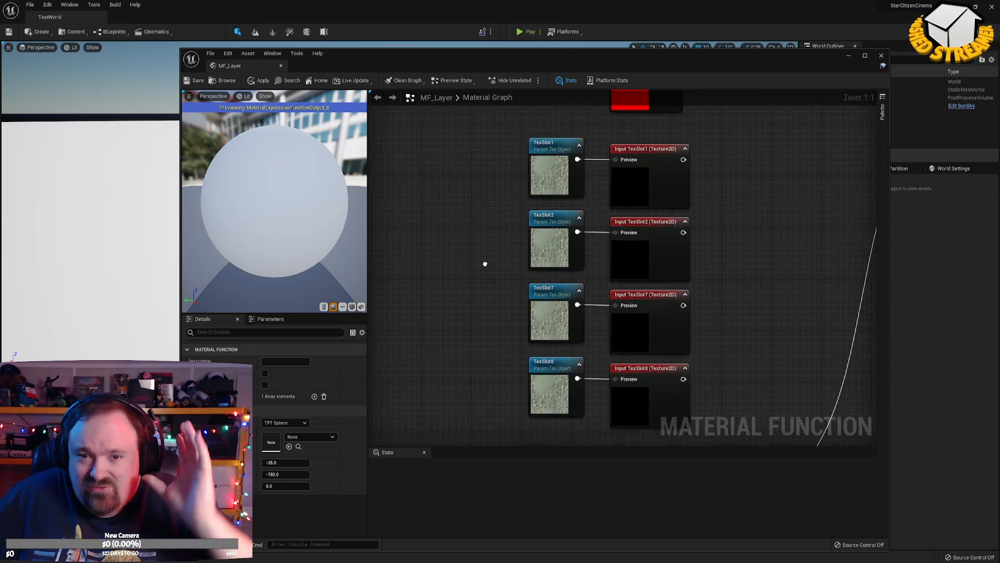
left_click(552, 174)
left_click_drag(377, 62, 501, 46)
left_click(384, 65)
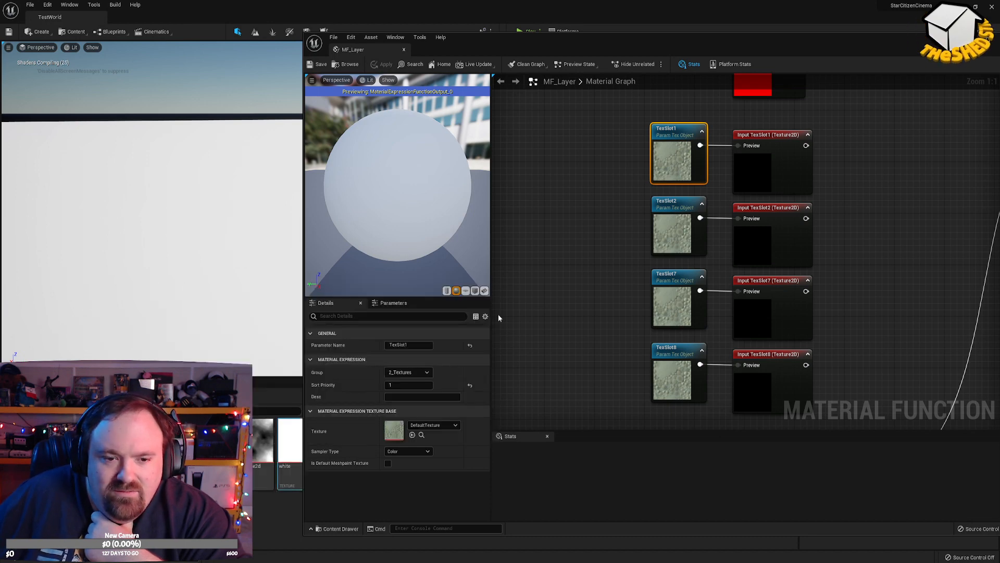
left_click(413, 436)
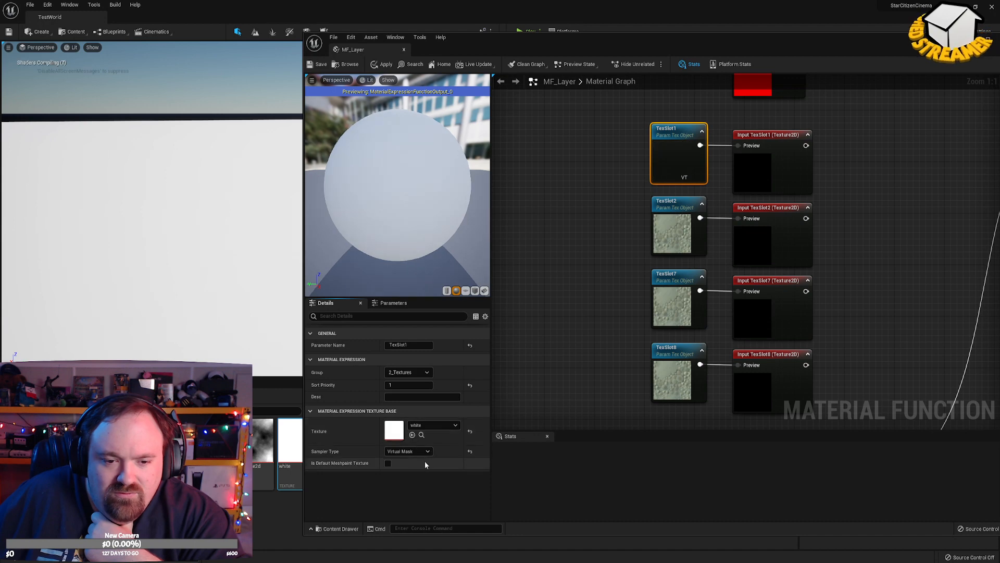
left_click(419, 451)
left_click(421, 460)
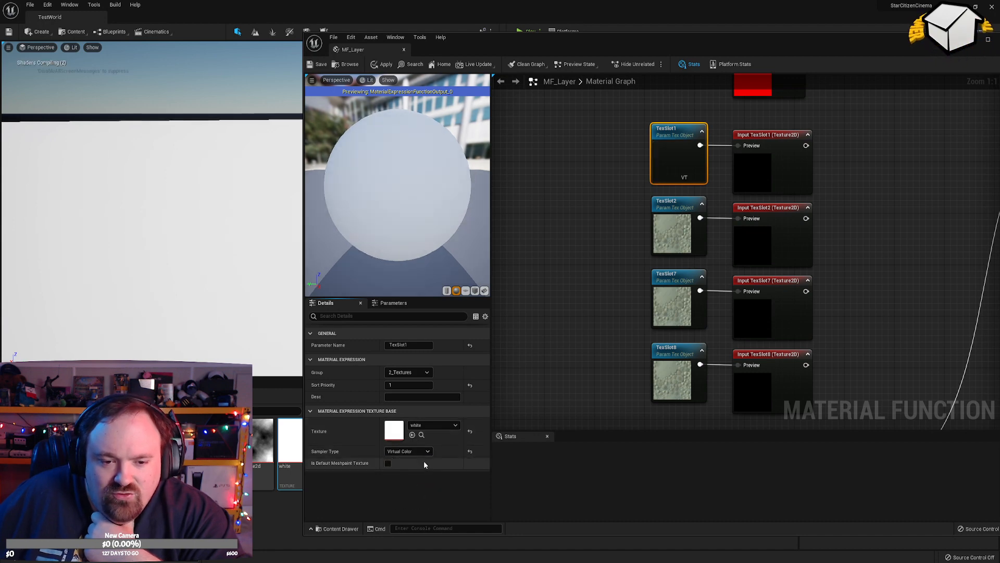
Show the properties of the TexSlot1 texture input node.
right_click_drag(604, 272, 507, 312)
right_click_drag(774, 192, 721, 158)
scroll(648, 275, "down", 3)
scroll(641, 292, "up", 1)
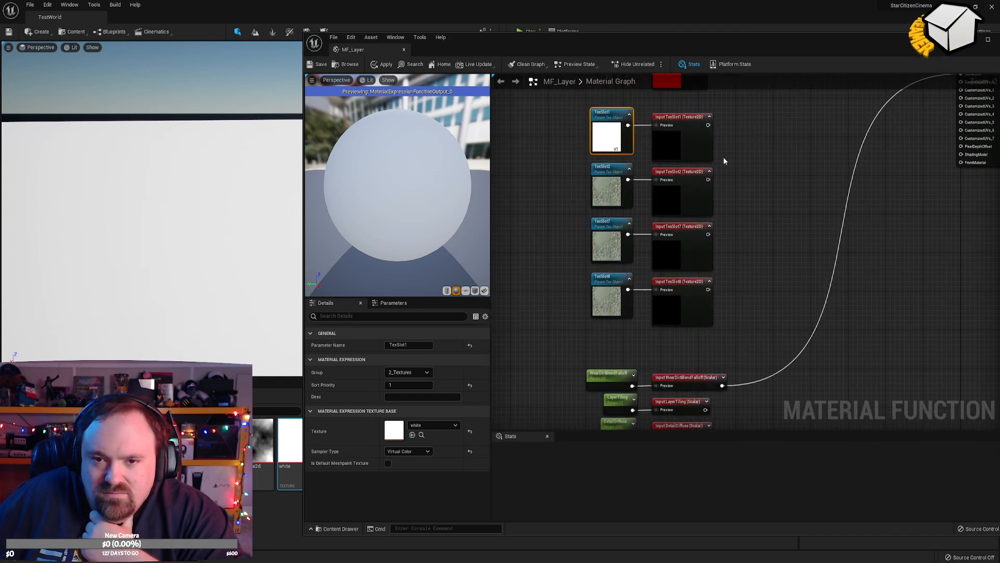
left_click(685, 145)
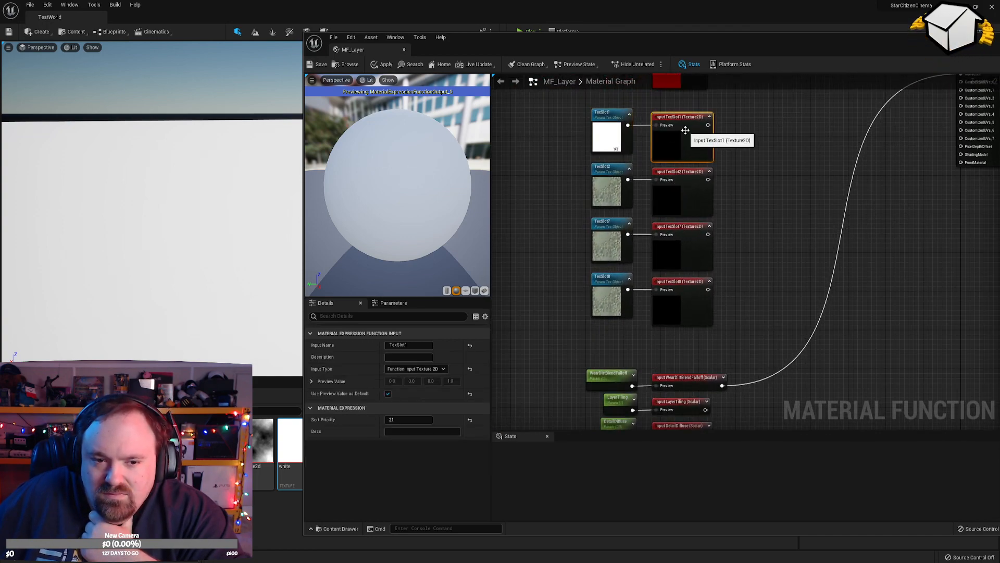
Select the TexSlot2 texture parameter node and open the BlankNormal texture in the texture editor.
left_click(618, 192)
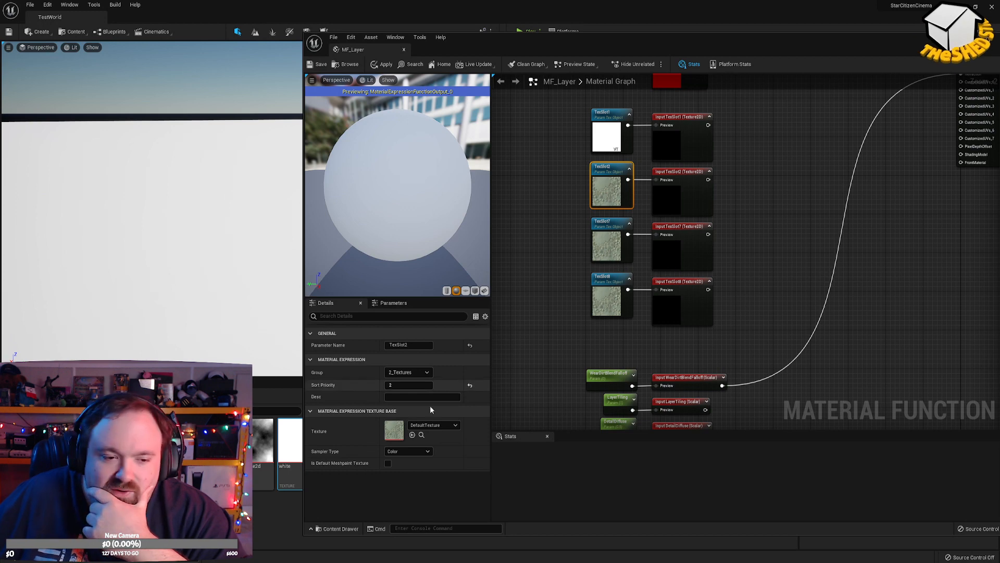
left_click_drag(562, 37, 716, 34)
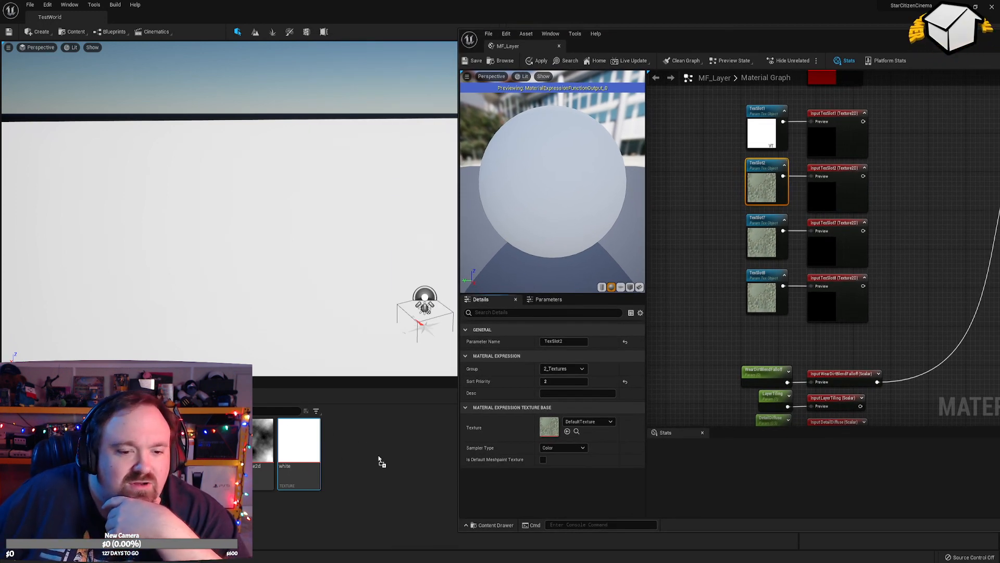
left_click_drag(368, 455, 369, 456)
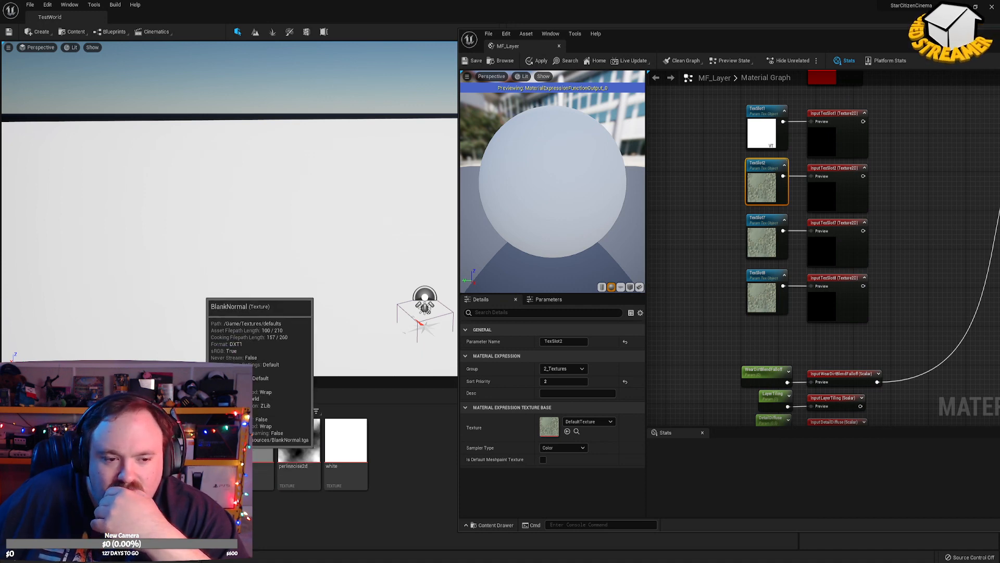
double_click(258, 443)
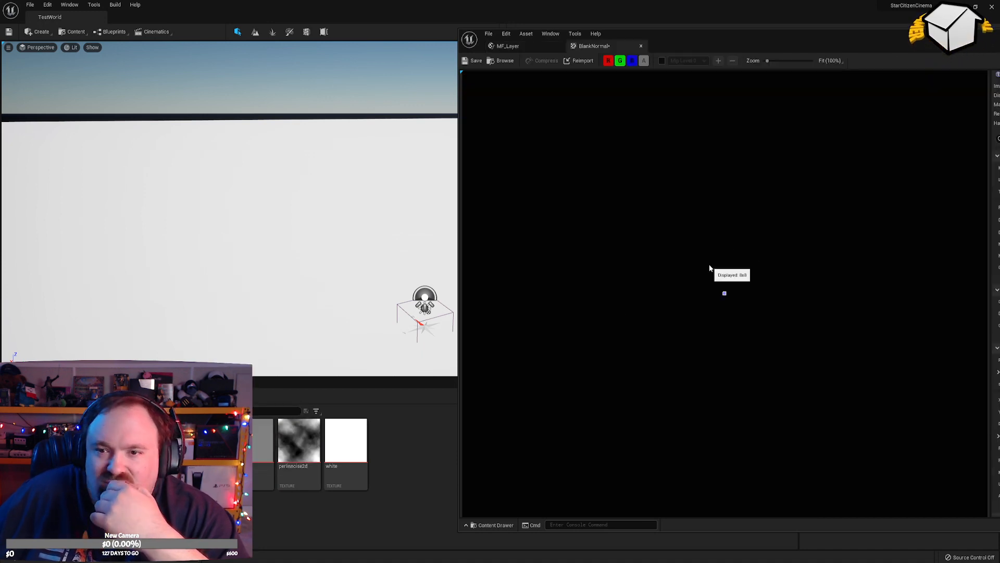
left_click_drag(735, 36, 451, 54)
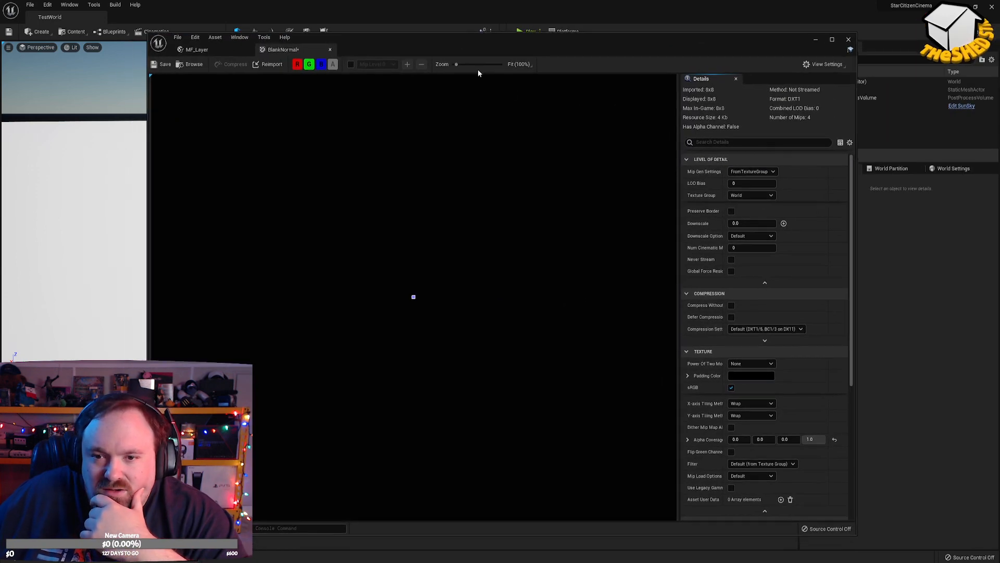
Set the BlankNormal texture's compression to Normalmap (DXT5, BC5 on DX11), then save and close the texture.
scroll(831, 280, "down", 4)
scroll(834, 268, "up", 4)
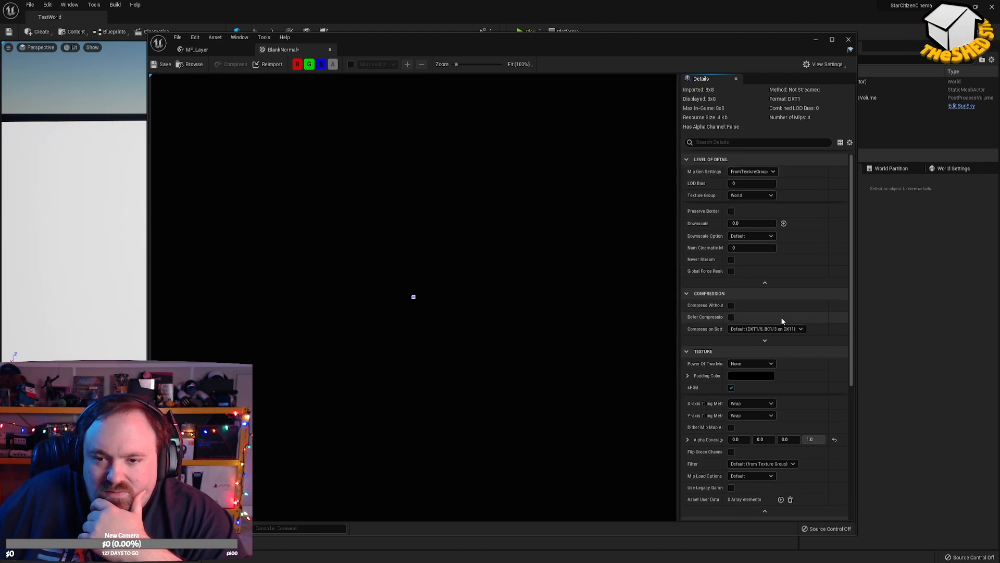
left_click(765, 329)
left_click(775, 345)
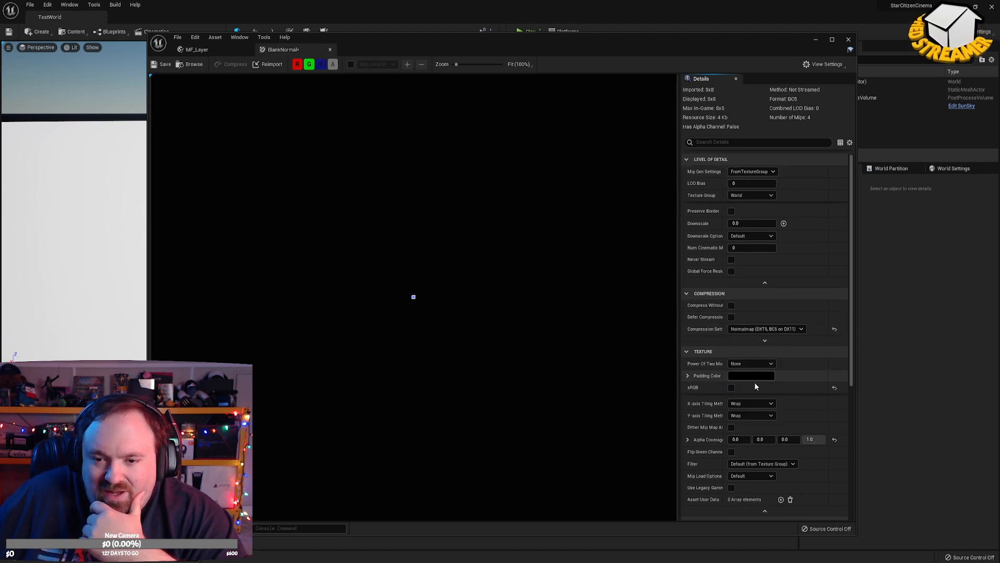
scroll(816, 376, "down", 8)
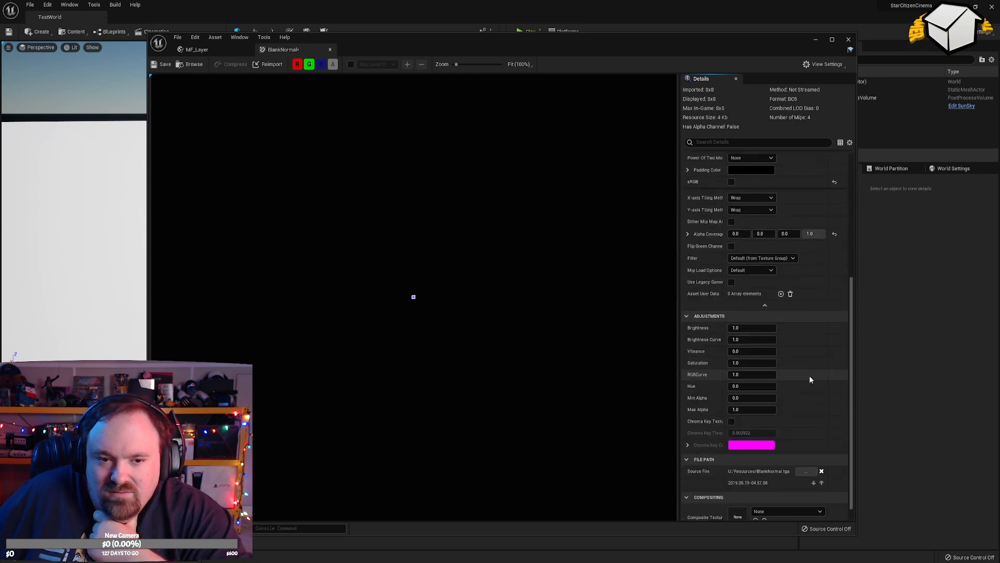
scroll(810, 379, "up", 7)
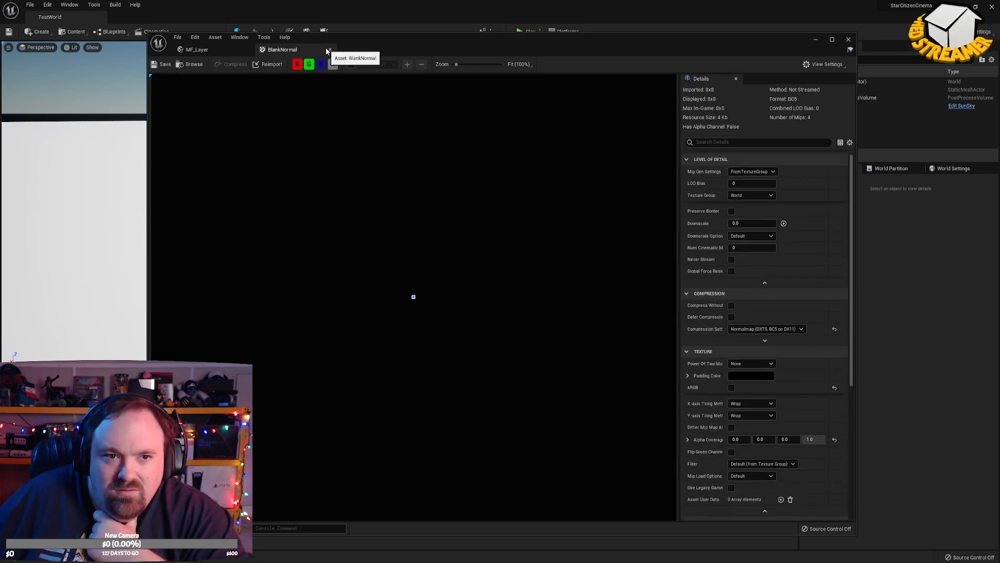
left_click(330, 50)
Enable virtual texture streaming for BlankNormal through bulk editing in the property matrix, and close the matrix.
left_click_drag(367, 42, 673, 56)
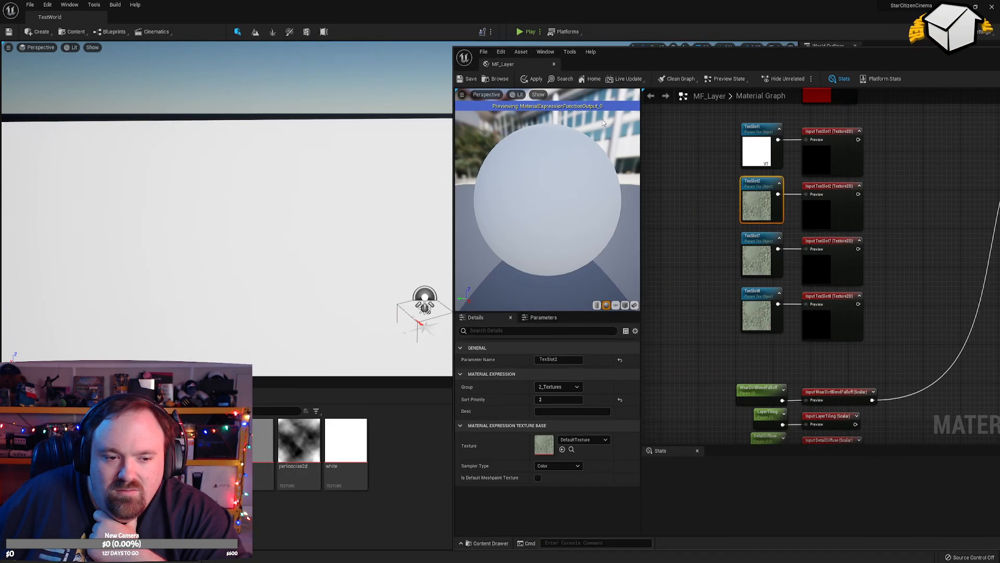
right_click(212, 440)
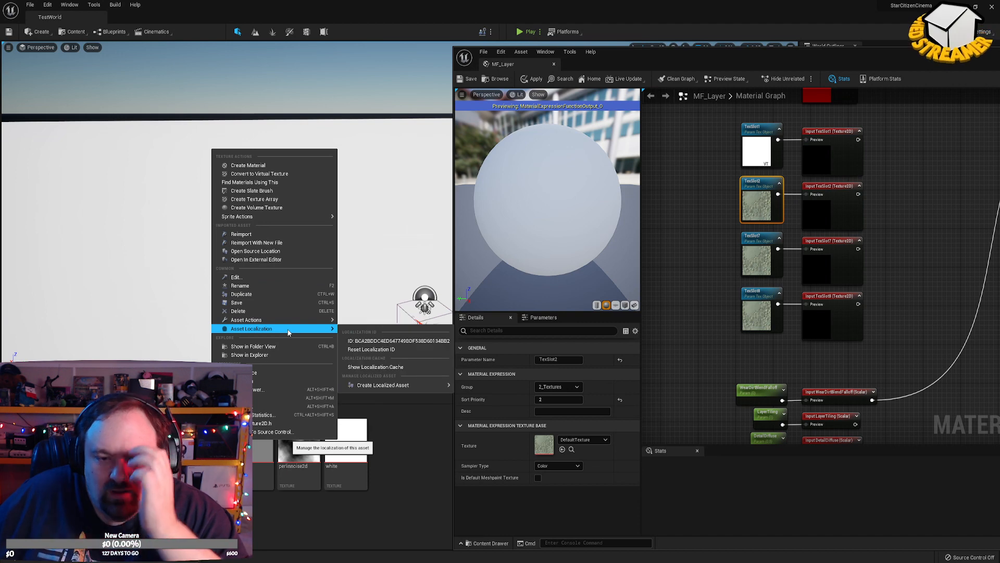
mouse_move(288, 322)
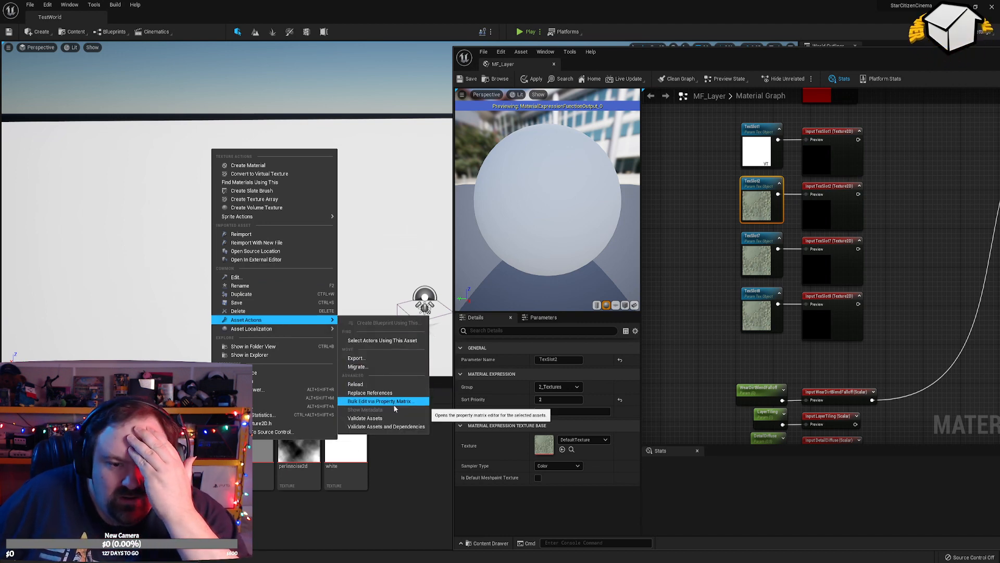
left_click(378, 401)
left_click(827, 109)
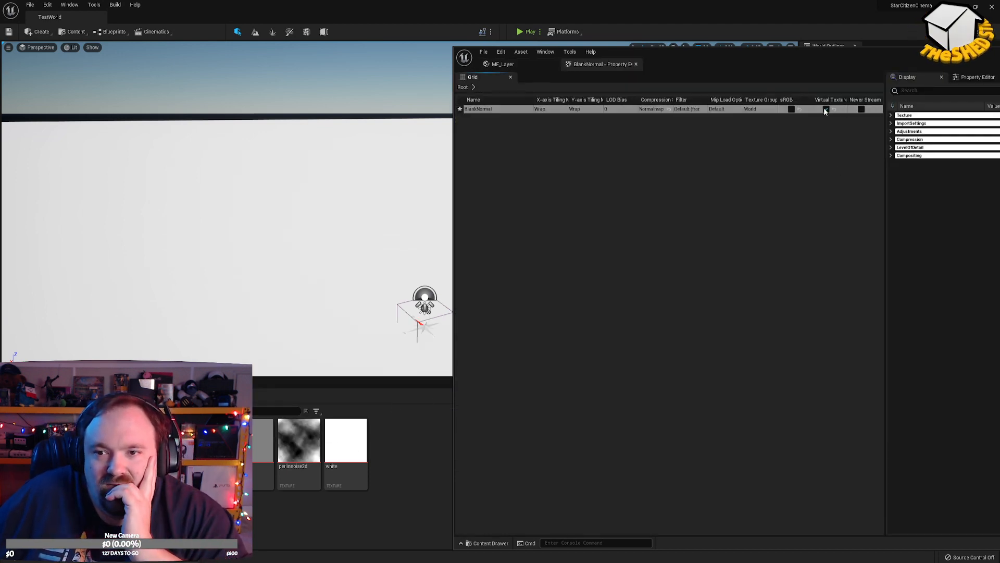
left_click_drag(796, 52, 524, 48)
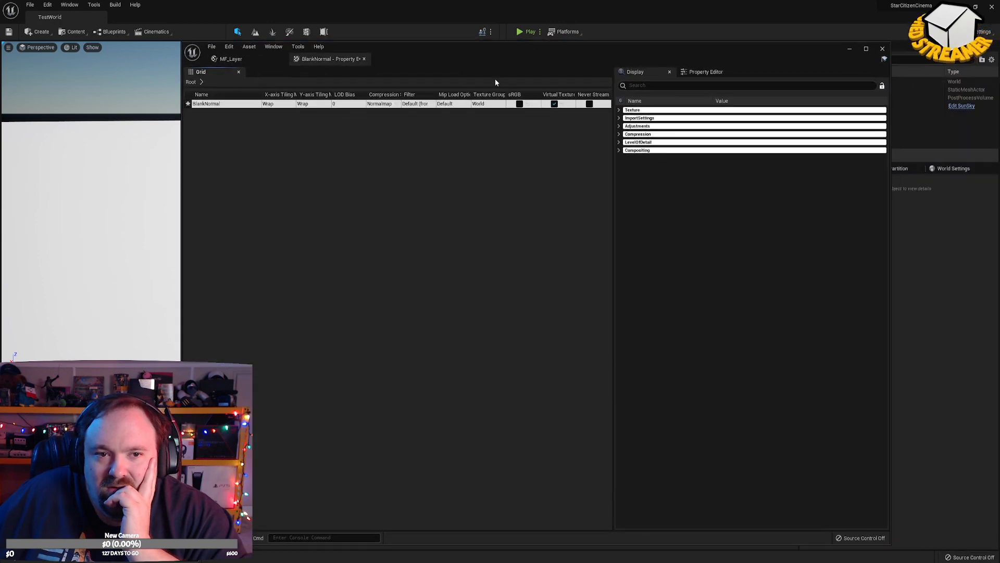
left_click(315, 103)
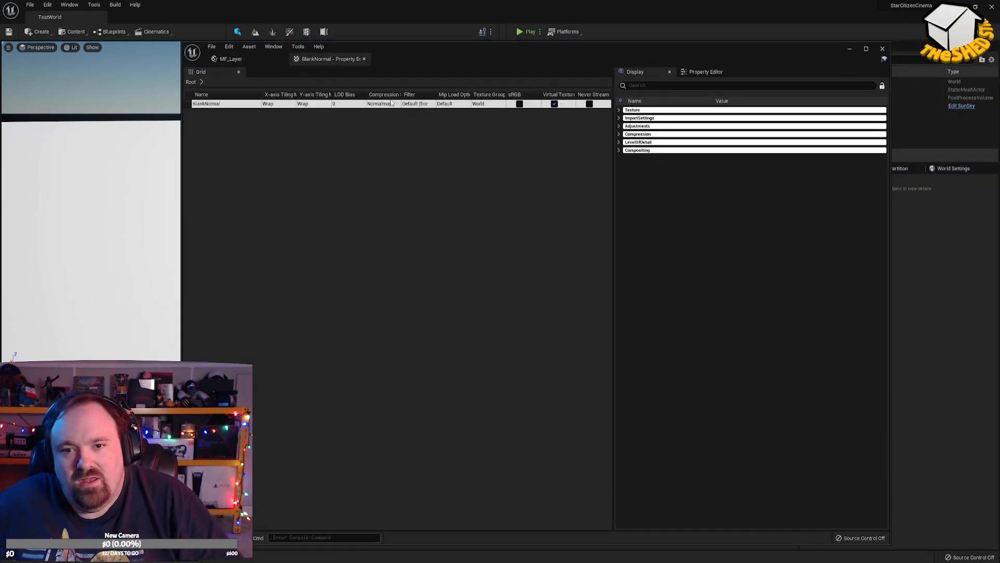
middle_click(316, 60)
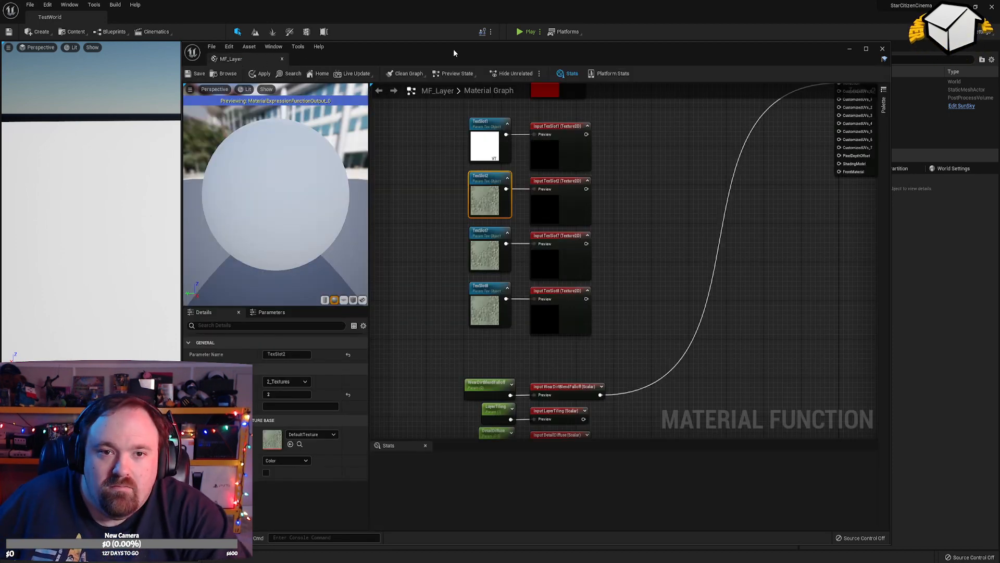
Assign the BlankNormal texture to the TexSlot2 parameter in the MF_Layer material function.
left_click_drag(454, 48, 705, 56)
left_click(542, 453)
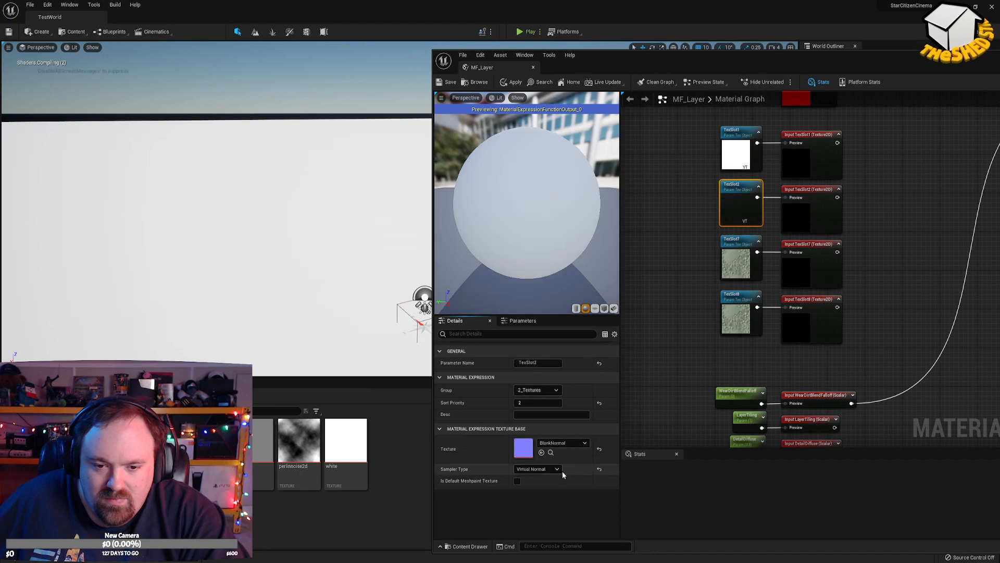
right_click_drag(672, 226, 648, 216)
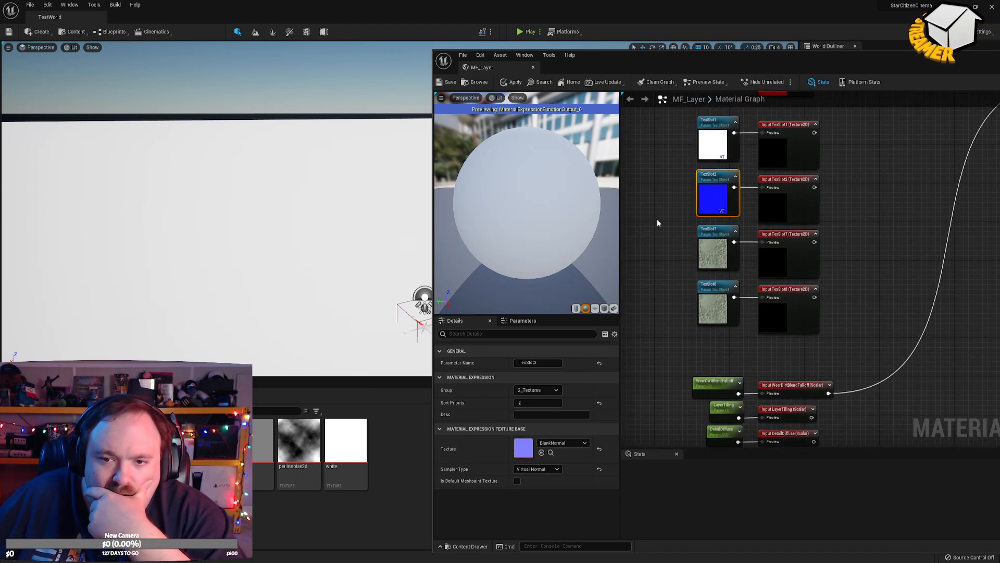
Assign the white texture to the TexSlot7 parameter.
left_click(715, 246)
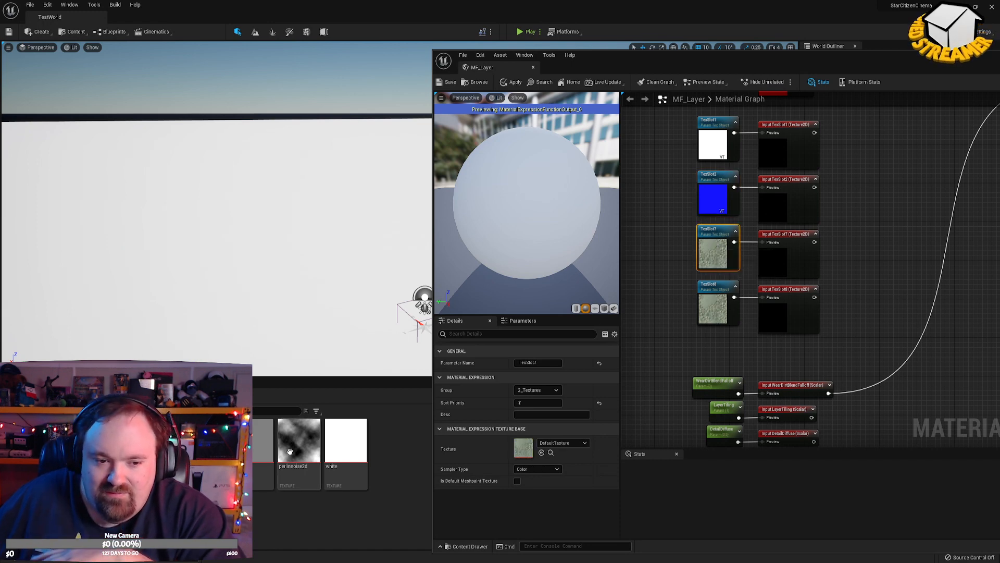
left_click(291, 449)
left_click_drag(351, 432, 550, 460)
left_click(542, 452)
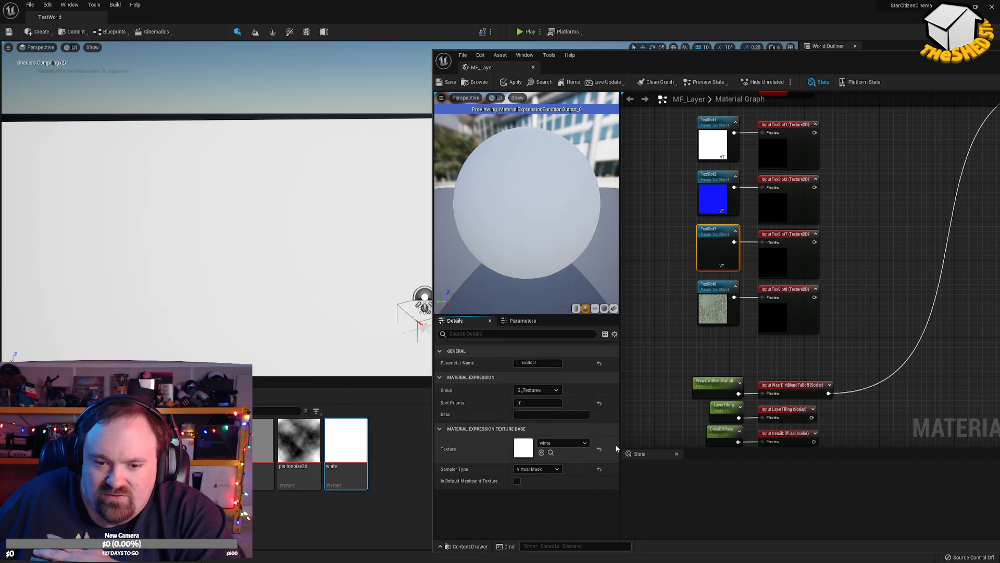
Assign the black texture to the TexSlot8 parameter and save the material function.
left_click(715, 313)
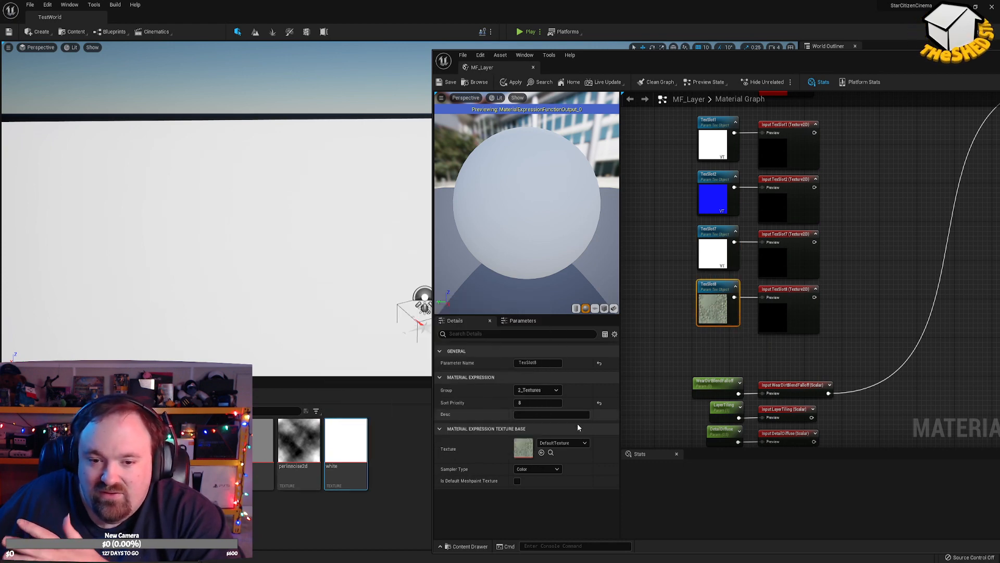
left_click(542, 453)
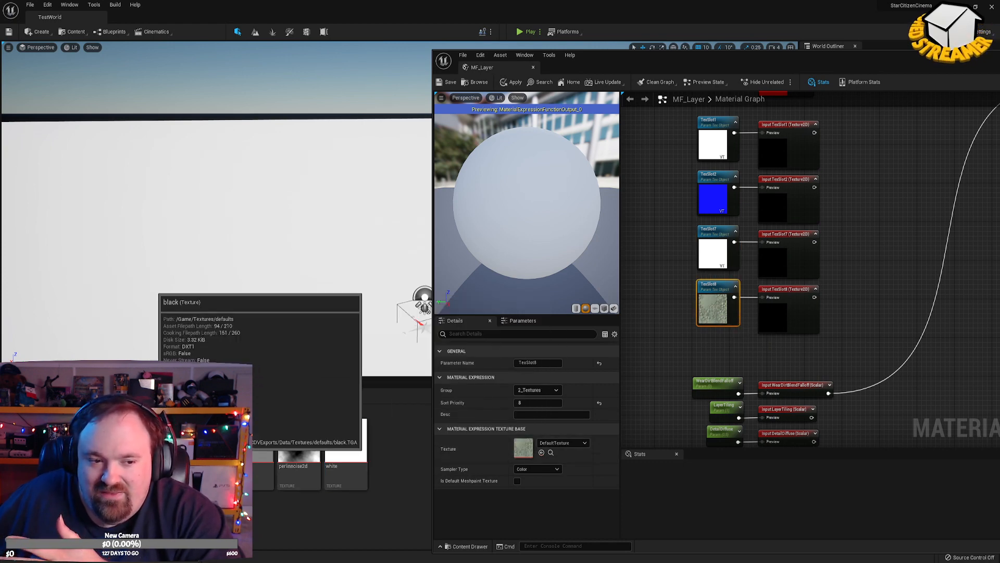
left_click(541, 453)
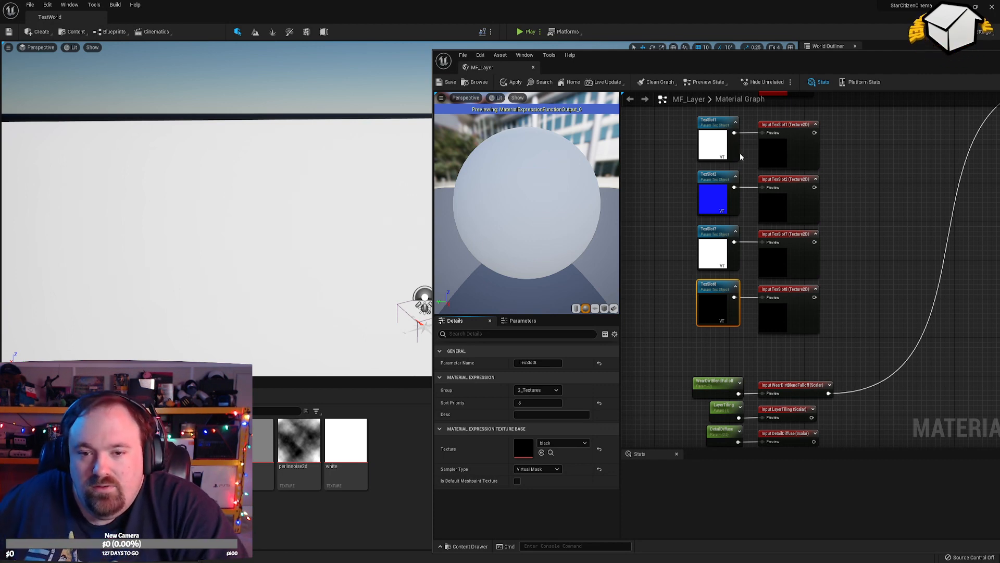
left_click(447, 82)
Maximize the material function editor and look over the graph's input nodes, texture slots and material attribute connections.
right_click_drag(896, 174, 879, 270)
scroll(879, 271, "down", 5)
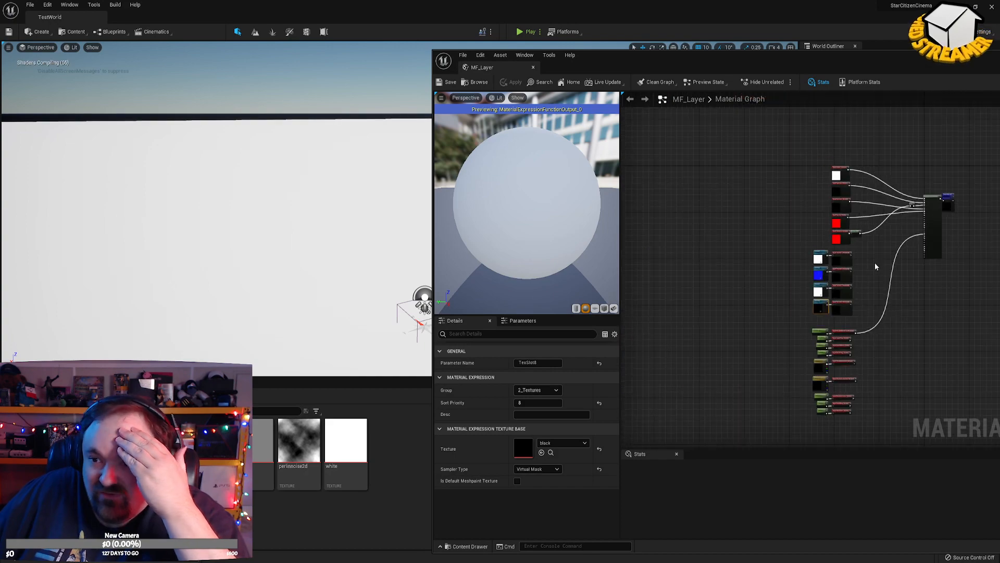
scroll(886, 257, "up", 4)
double_click(735, 60)
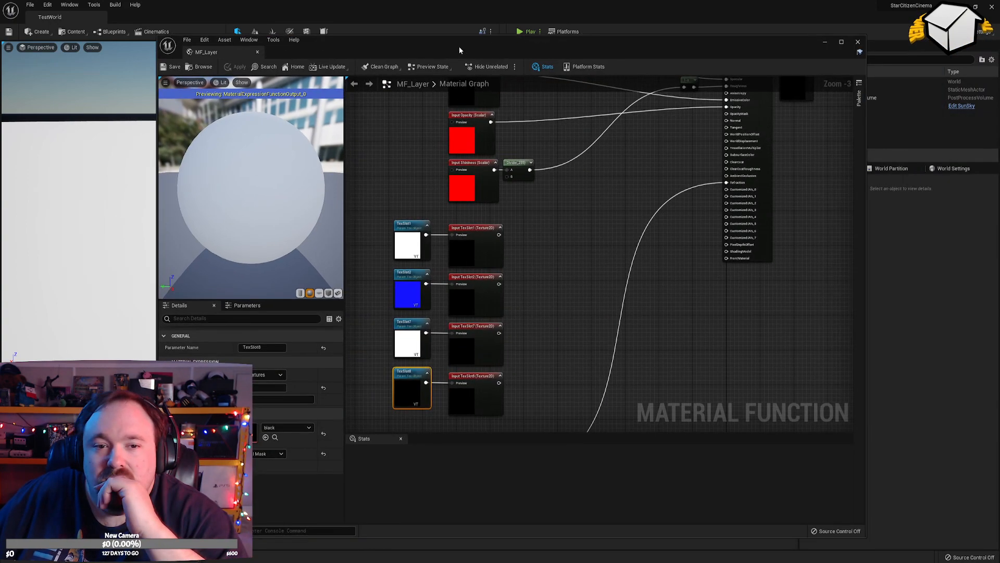
scroll(736, 214, "down", 4)
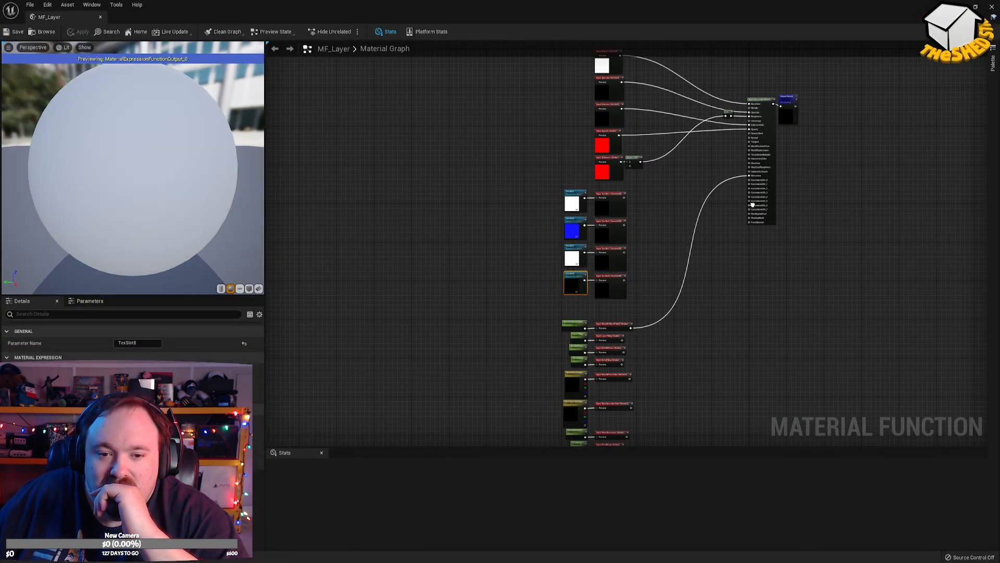
scroll(750, 209, "up", 5)
scroll(784, 204, "down", 1)
scroll(784, 205, "down", 5)
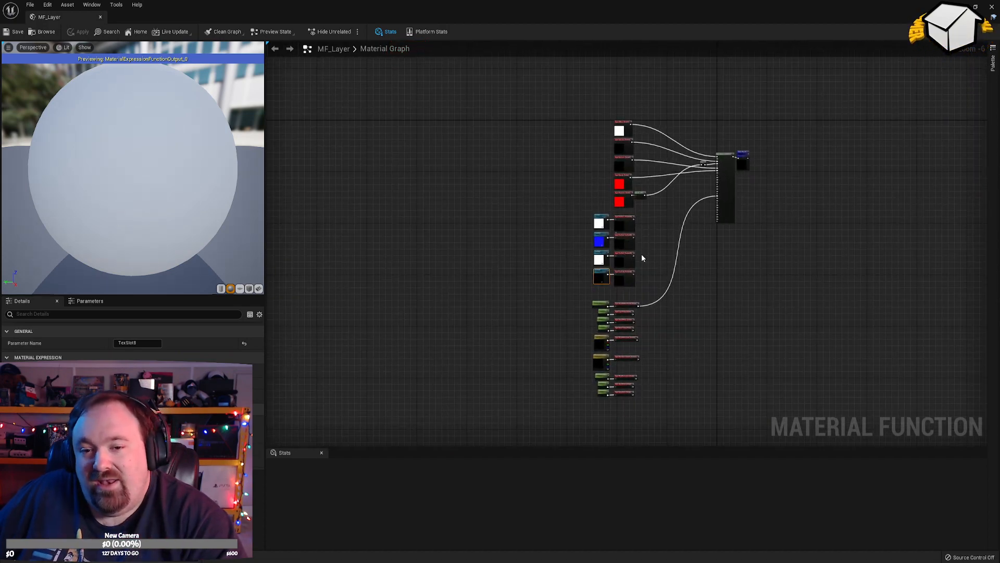
scroll(640, 250, "up", 6)
right_click_drag(647, 233, 591, 348)
scroll(591, 348, "down", 3)
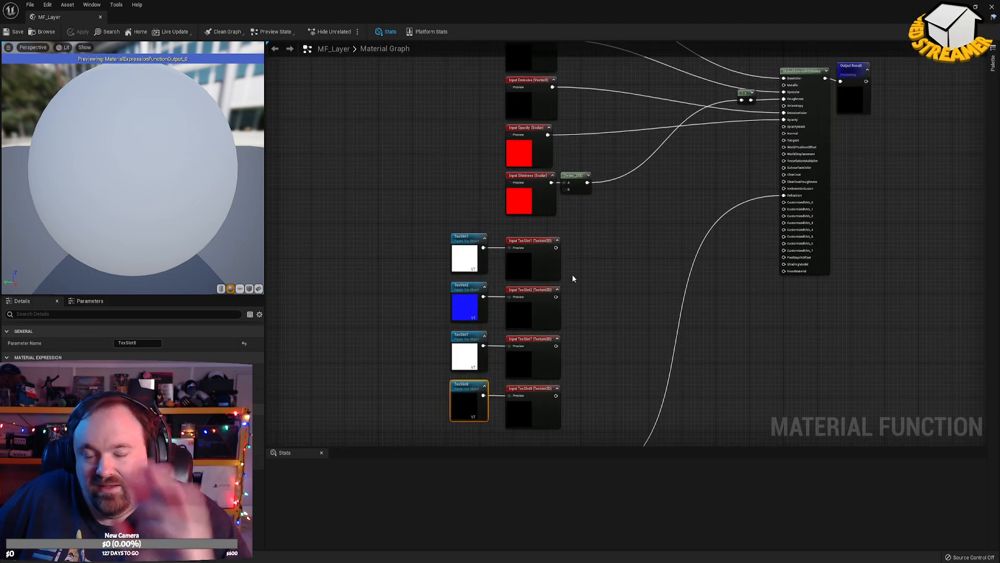
right_click_drag(572, 274, 611, 310)
scroll(612, 313, "up", 2)
Examine the Shininess, Opacity, Emissive, Specular and Diffuse input nodes one by one.
left_click(597, 279)
right_click_drag(489, 271, 524, 369)
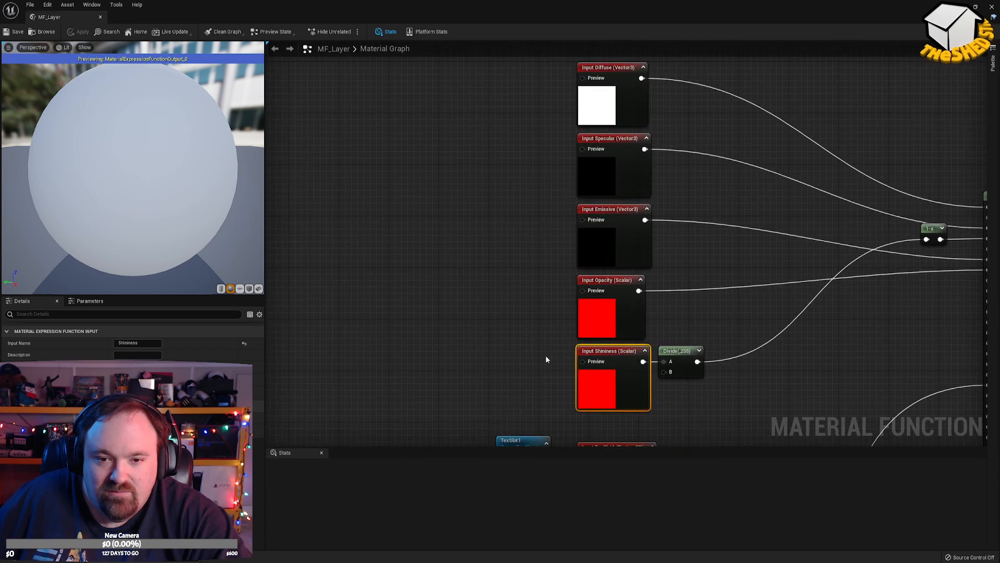
left_click(619, 309)
left_click(599, 238)
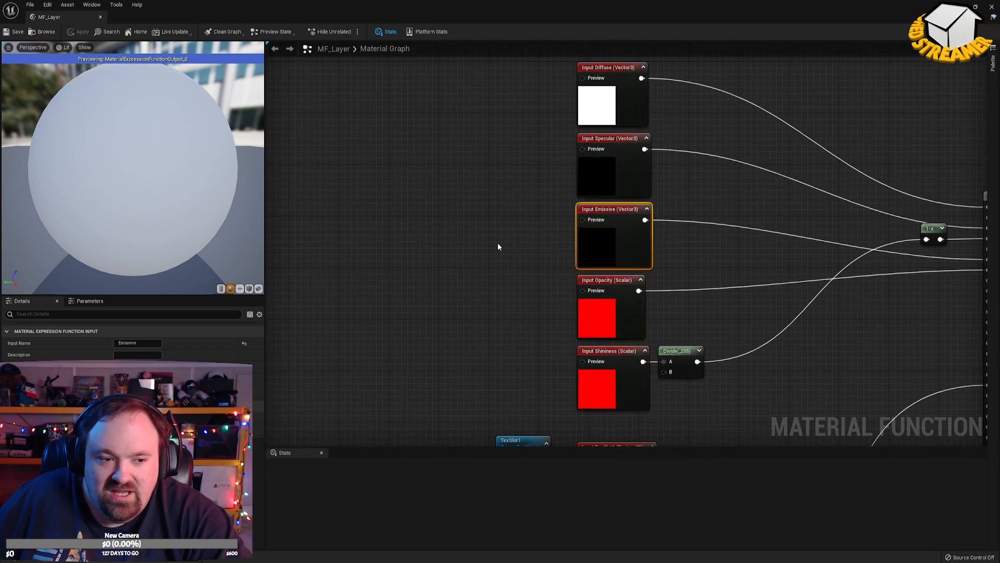
left_click(596, 175)
left_click(587, 110)
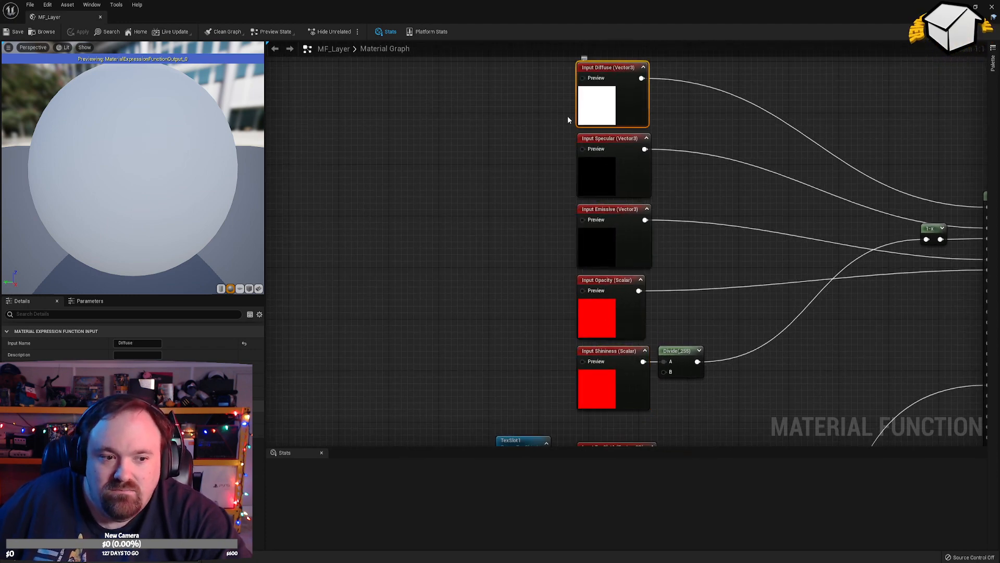
left_click(478, 178)
scroll(523, 301, "down", 4)
scroll(547, 297, "up", 3)
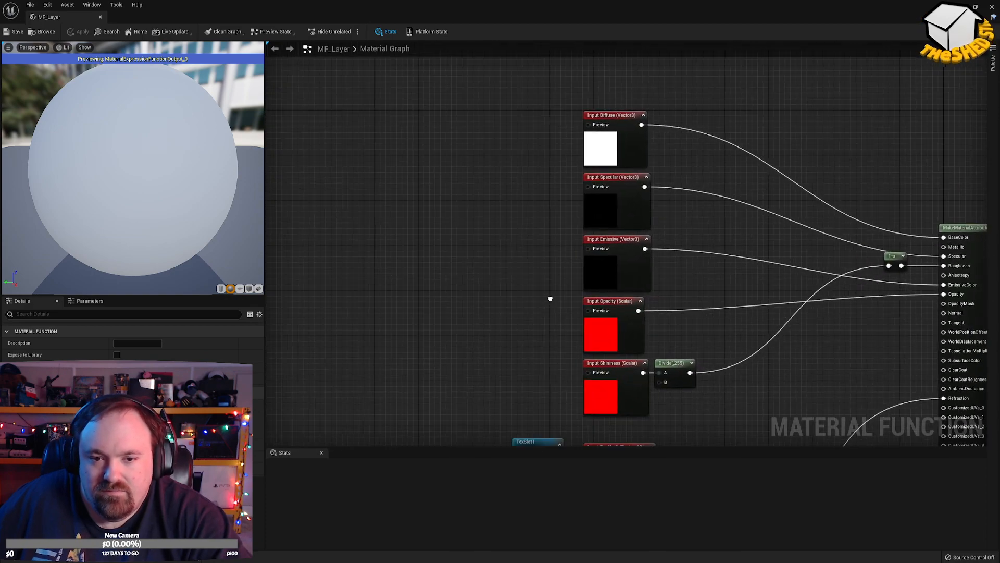
Create a vector parameter named Diffuse from a three-component constant, connect it to the Input Diffuse preview and place it beside that node.
right_click_drag(554, 320, 555, 247)
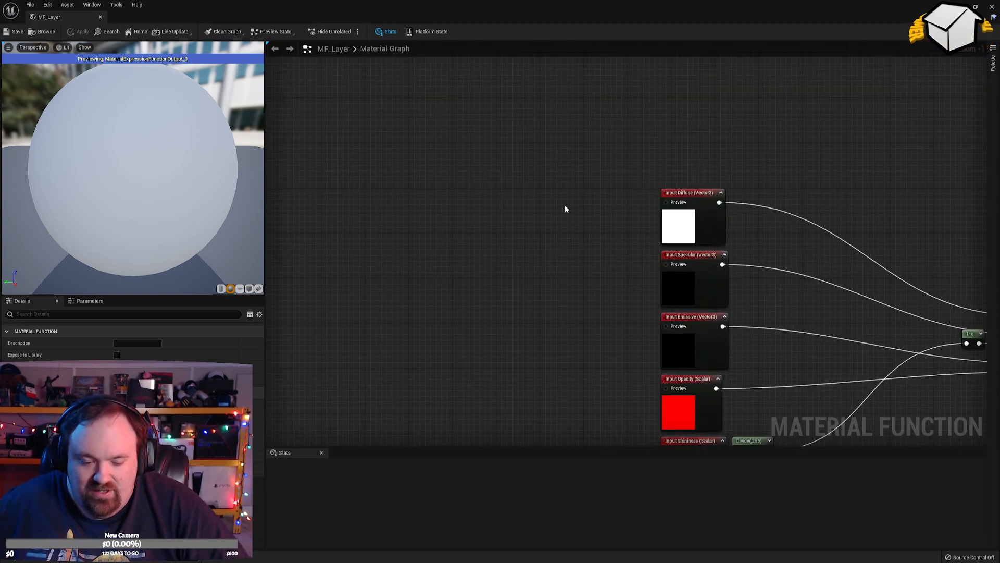
left_click(554, 191)
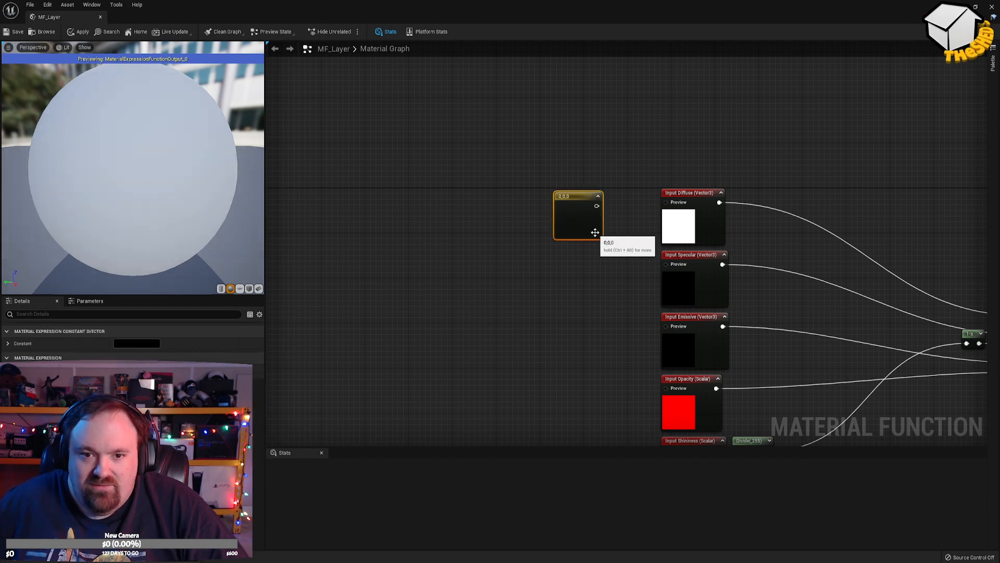
right_click(571, 217)
left_click(604, 234)
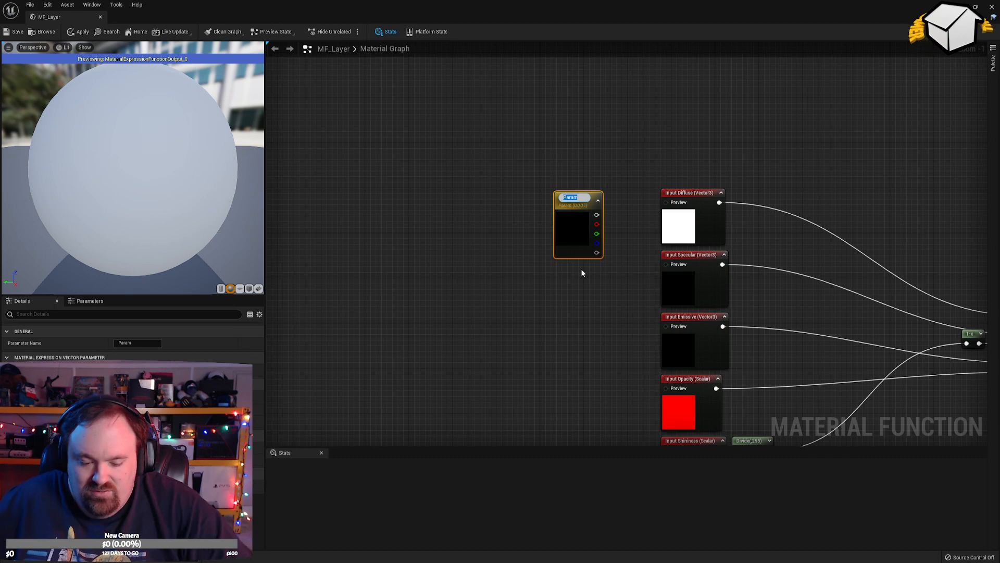
type("Diffuse")
key("Return")
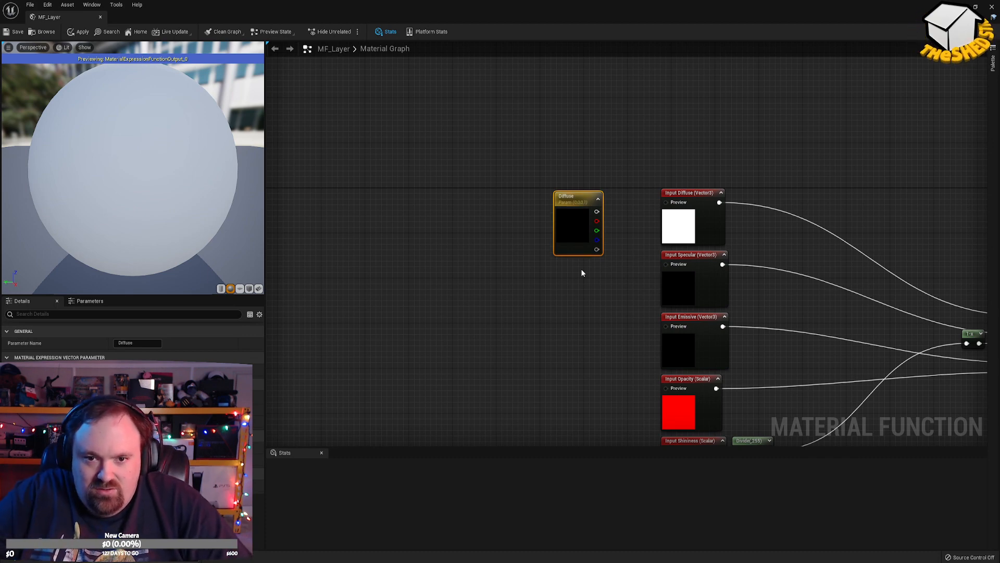
left_click_drag(597, 211, 667, 204)
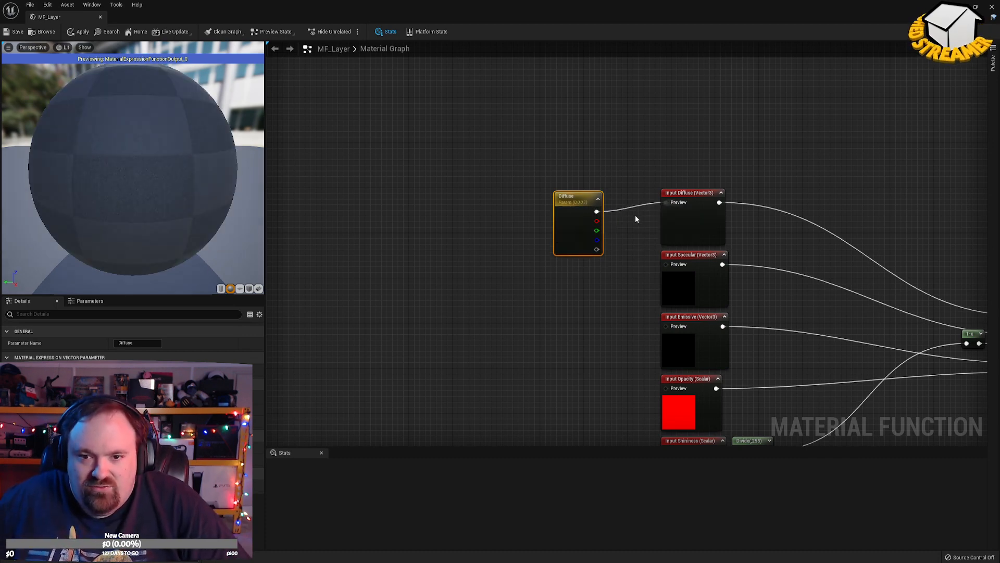
left_click_drag(584, 237, 626, 228)
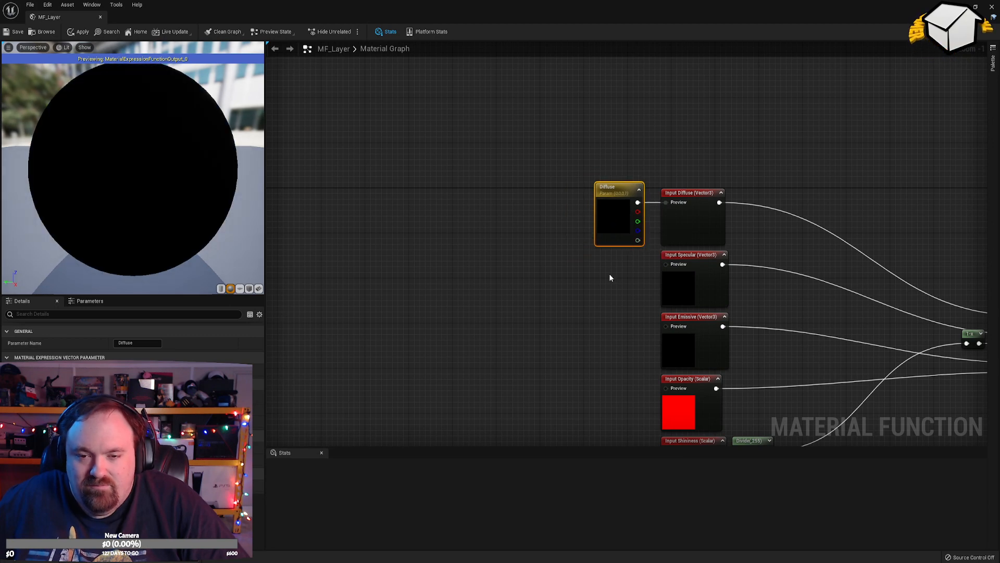
Set the Diffuse parameter's default colour to white.
right_click_drag(611, 275, 627, 213)
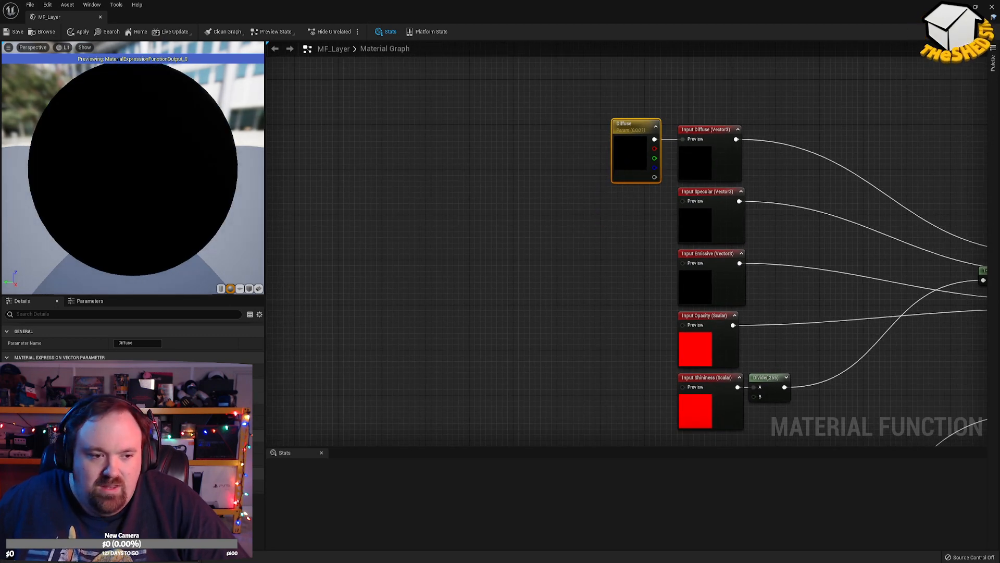
left_click(140, 370)
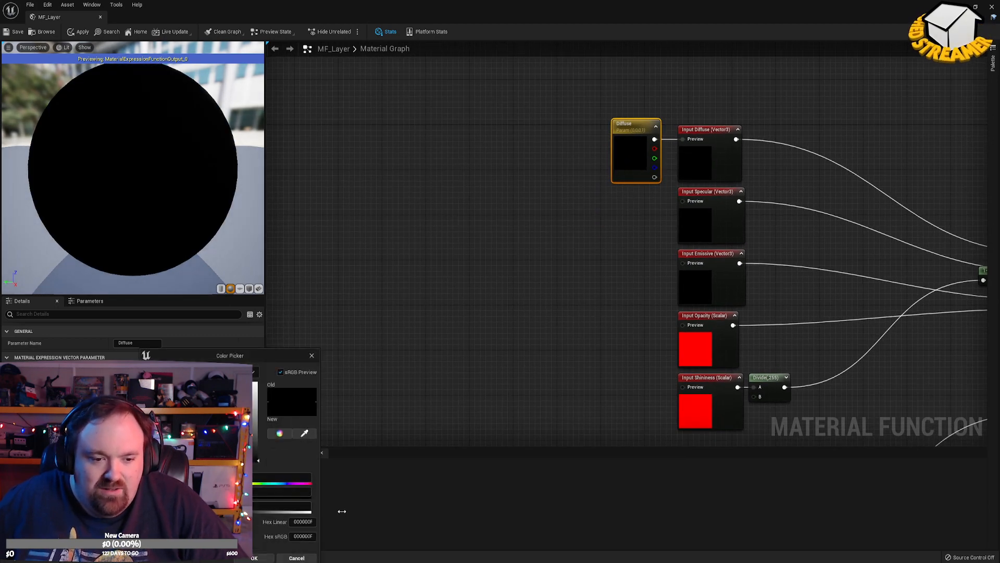
left_click_drag(253, 506, 311, 505)
left_click(252, 558)
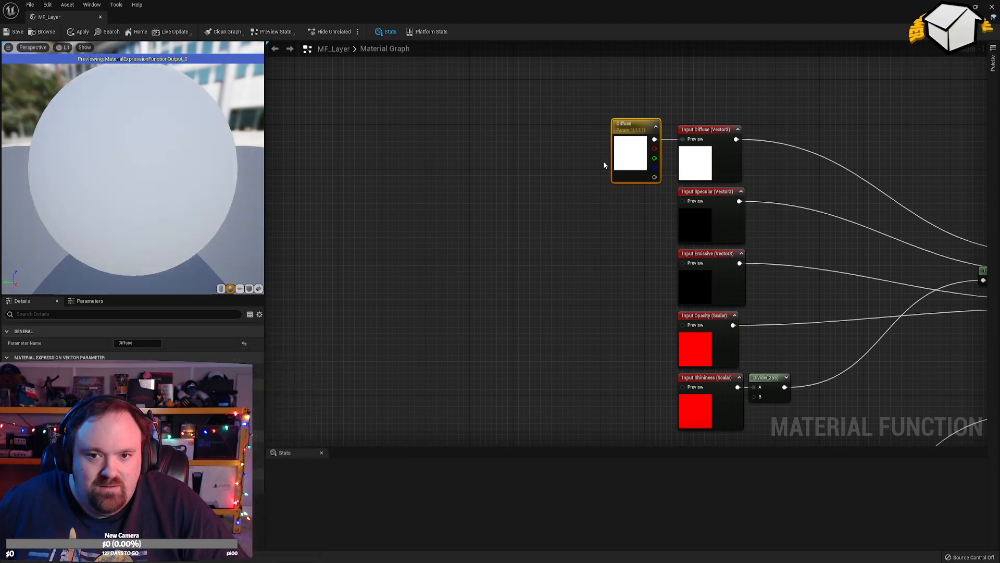
Duplicate the Diffuse parameter twice, connecting the first copy to the Input Specular preview and placing the second beside Input Emissive.
key("ctrl+d")
left_click_drag(630, 251, 682, 201)
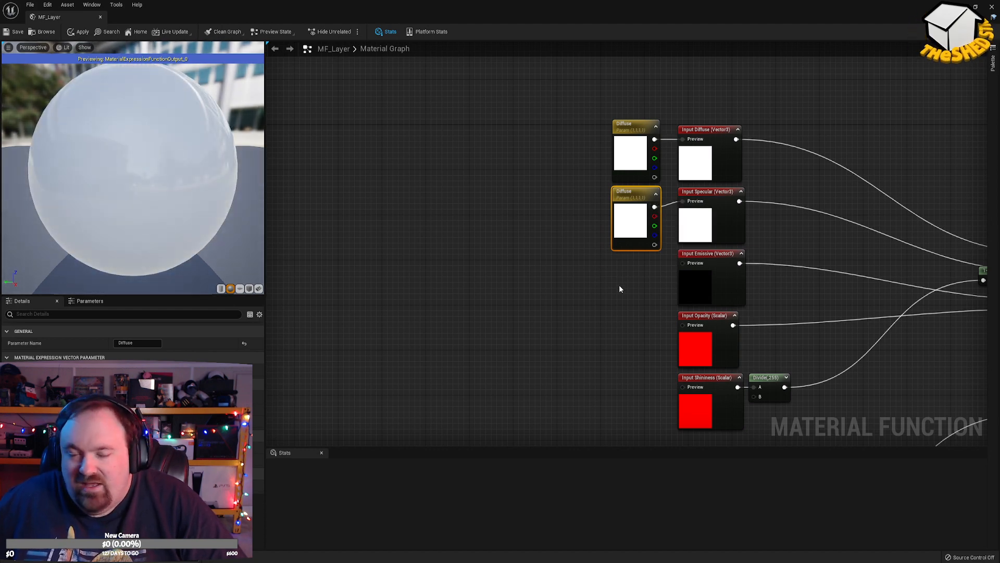
left_click(698, 221)
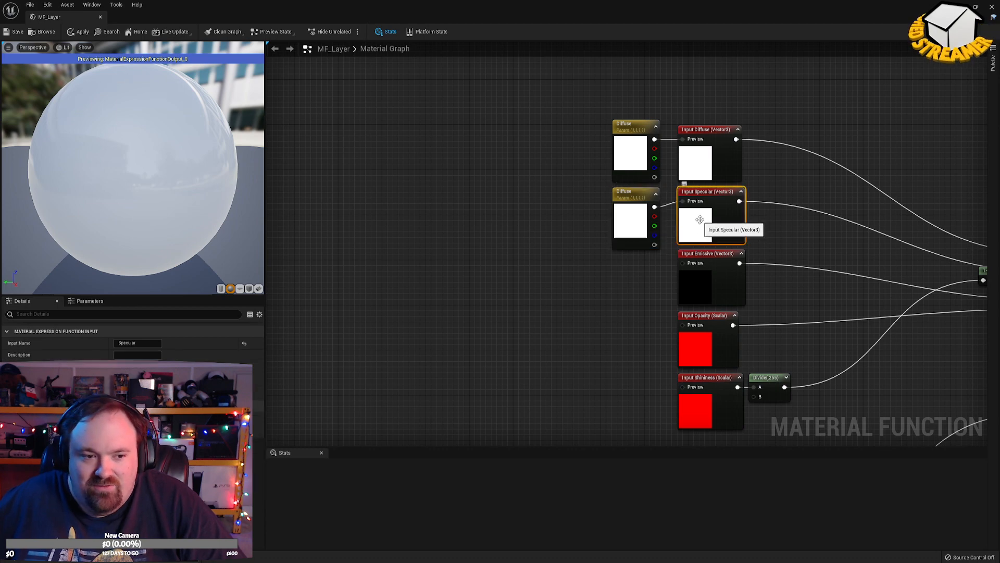
left_click(628, 226)
key("ctrl+c")
key("ctrl+v")
left_click_drag(639, 320, 630, 300)
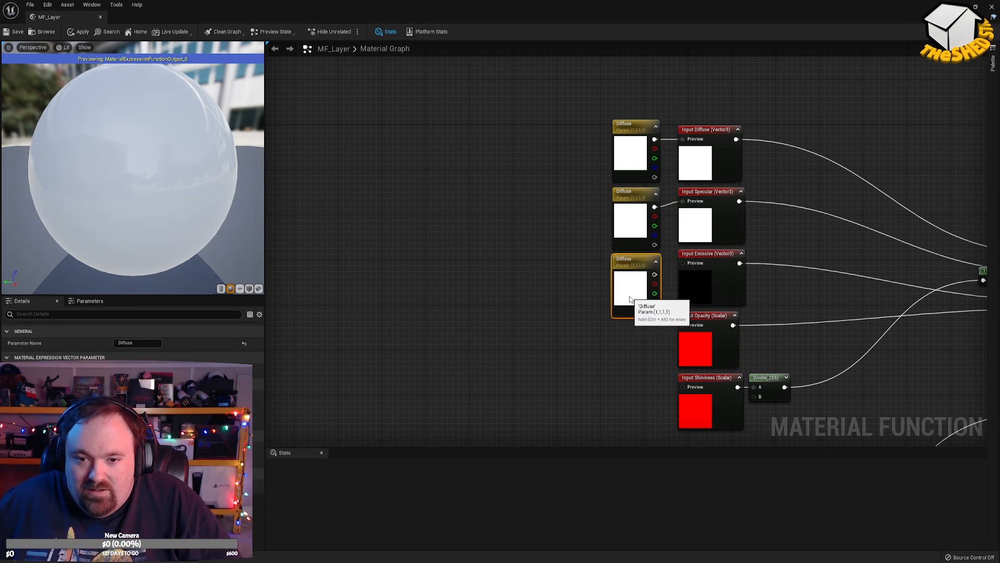
Rename the parameter feeding the Input Specular node to Specular.
left_click(631, 214)
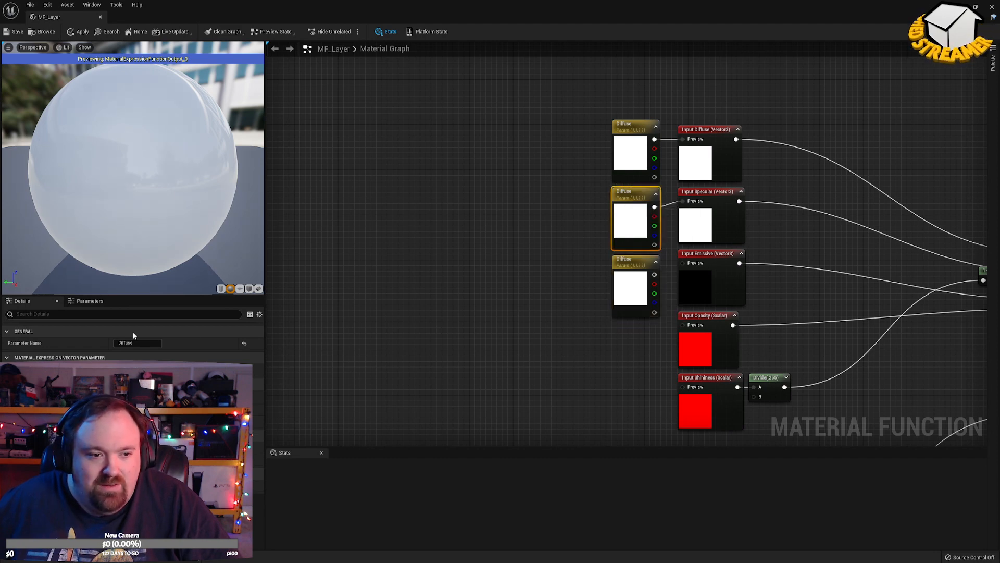
left_click(137, 343)
type("Specular")
key("Return")
Rename the parameter beside the Input Emissive node to Emissive, copying the name from that input node.
left_click(698, 271)
left_click(137, 342)
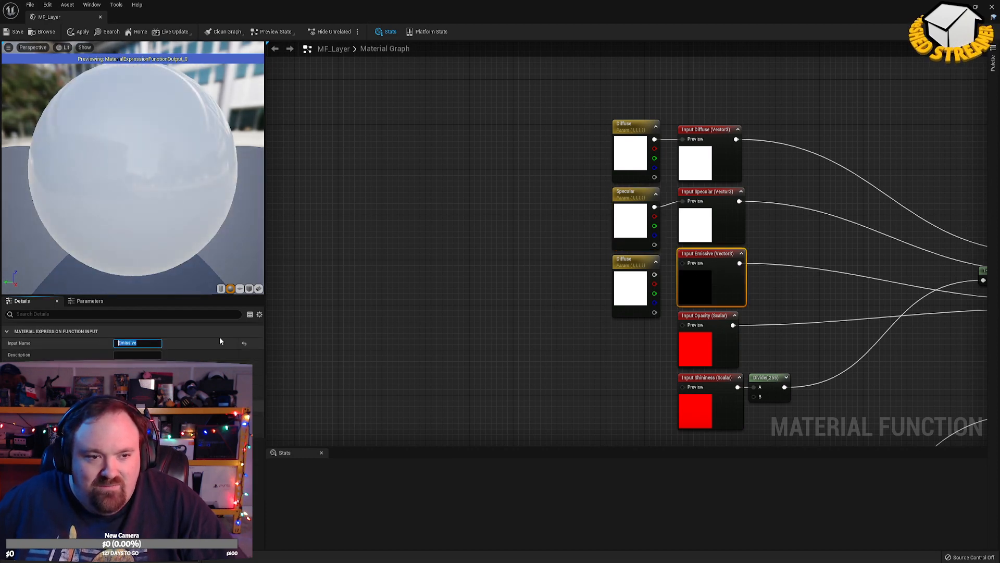
left_click(630, 303)
left_click(145, 343)
key("ctrl+v")
key("Return")
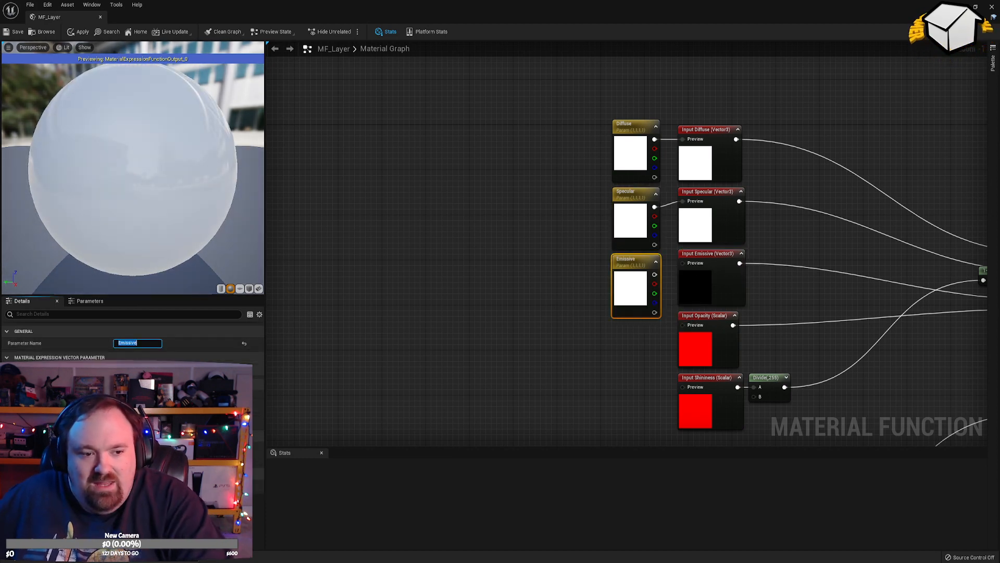
Set the Emissive parameter's default colour to black and connect it to the Input Emissive preview.
left_click(139, 370)
left_click(254, 457)
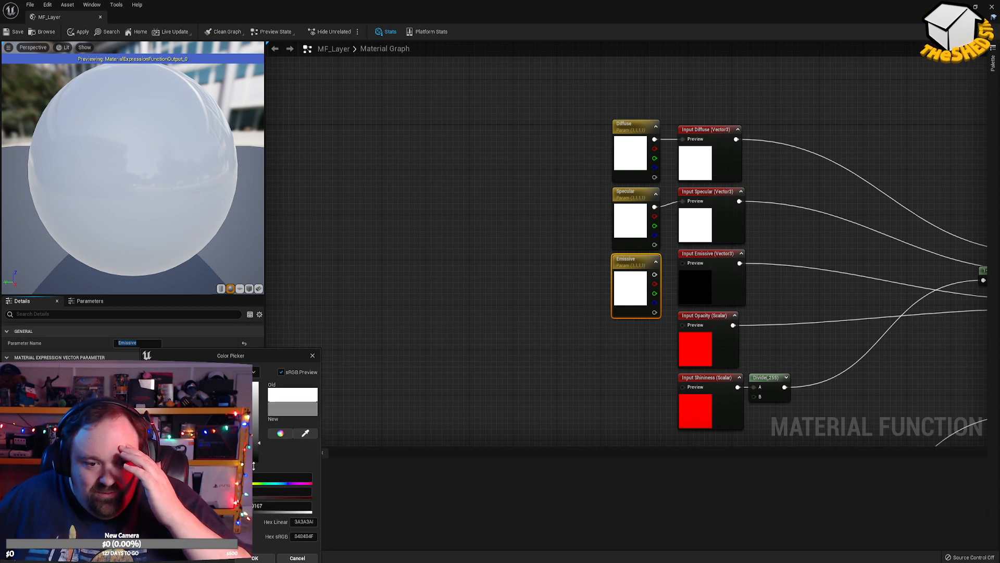
left_click(256, 558)
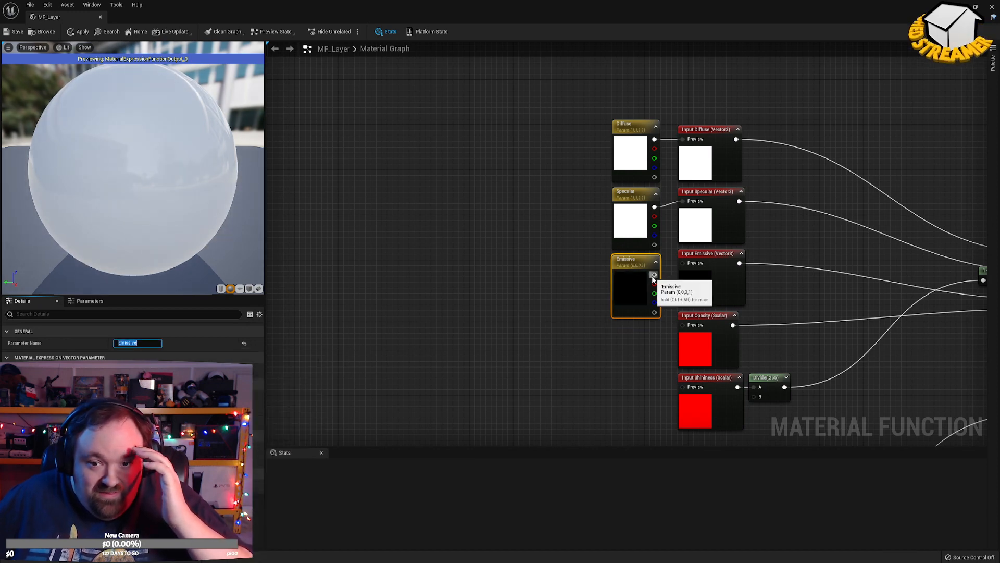
left_click_drag(654, 274, 680, 266)
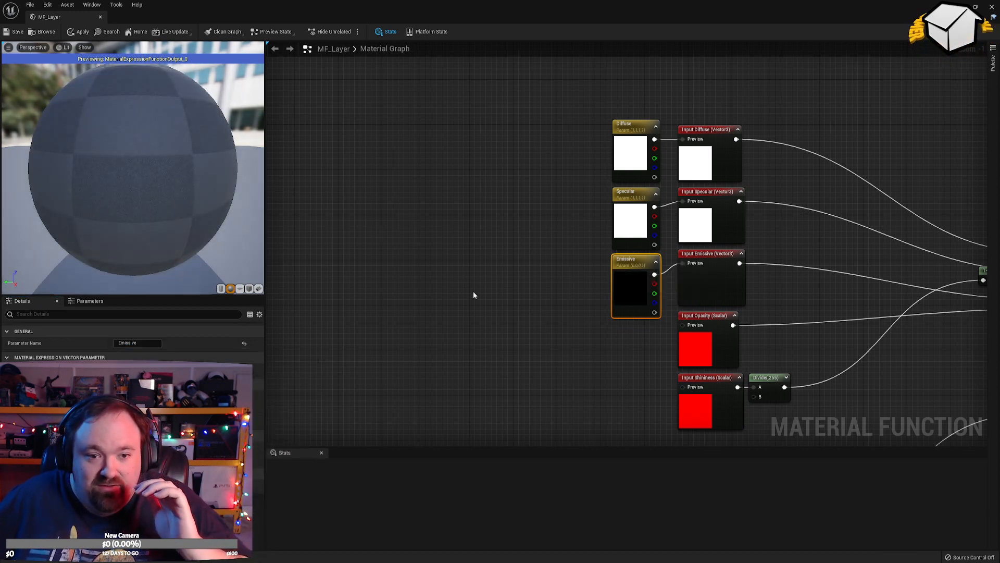
left_click_drag(197, 182, 233, 132)
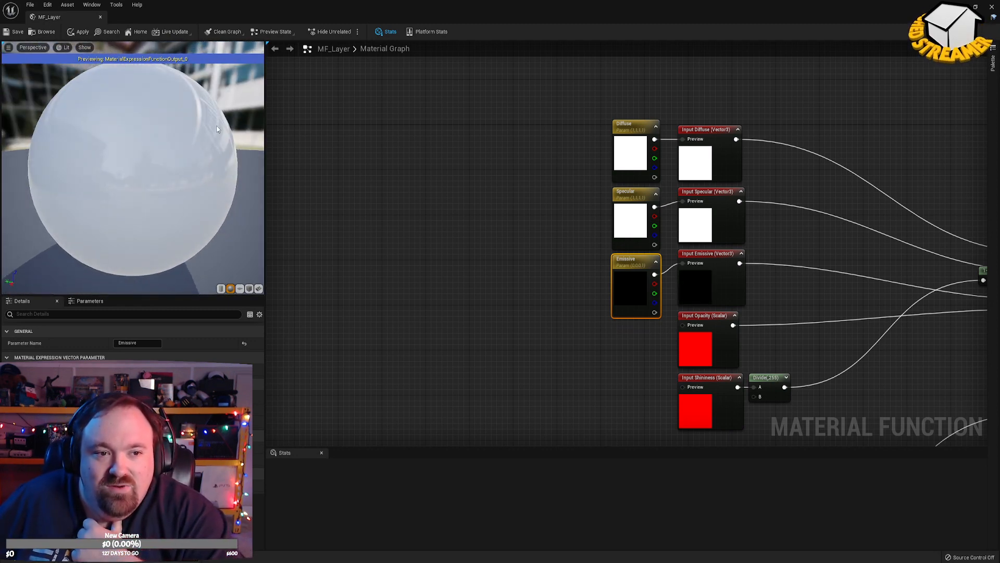
Place two scalar constants beside the Input Opacity and Input Shininess nodes and convert both to parameters.
right_click_drag(861, 367, 854, 324)
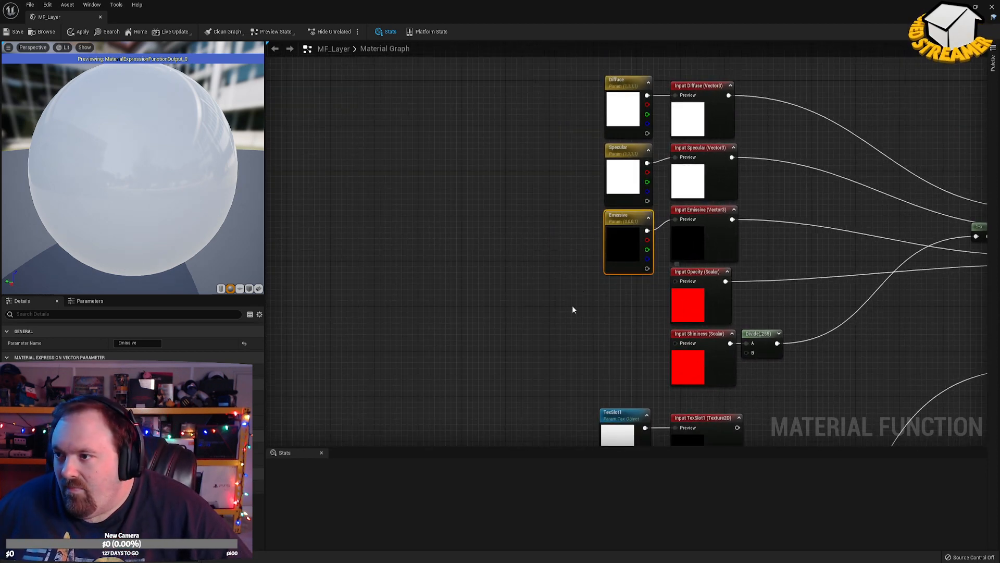
left_click(609, 287)
right_click(613, 294)
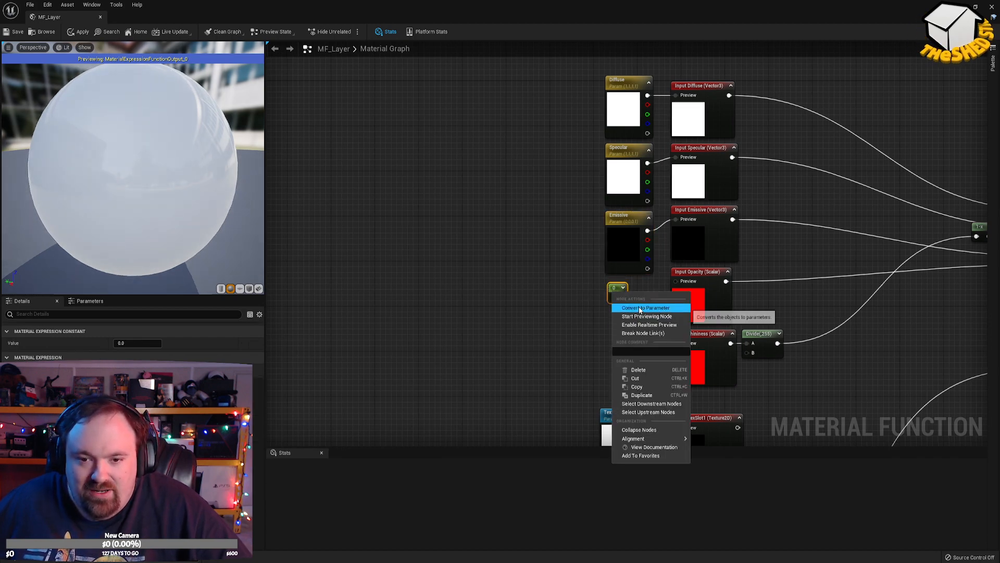
left_click(598, 311)
left_click(620, 336)
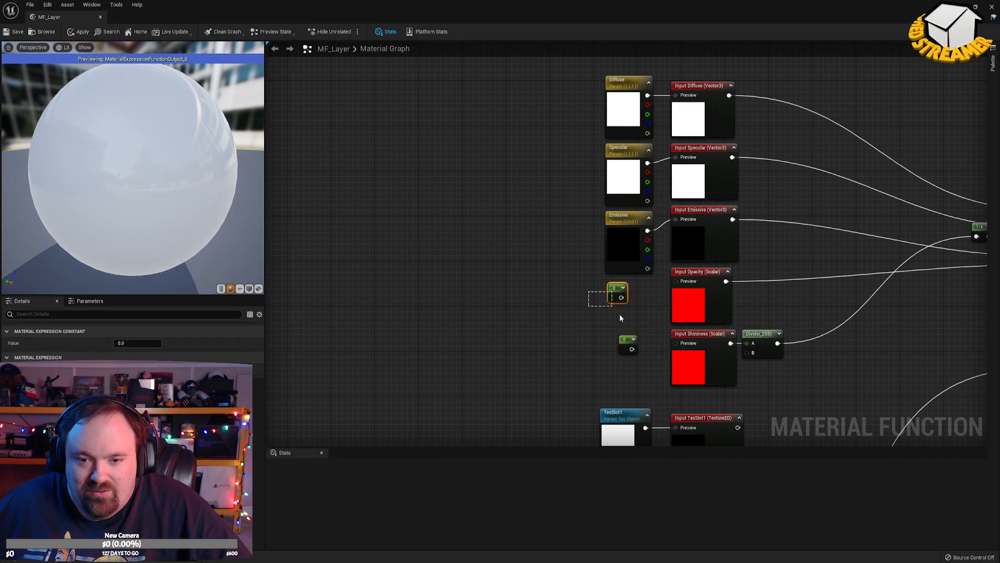
right_click(625, 342)
left_click(658, 364)
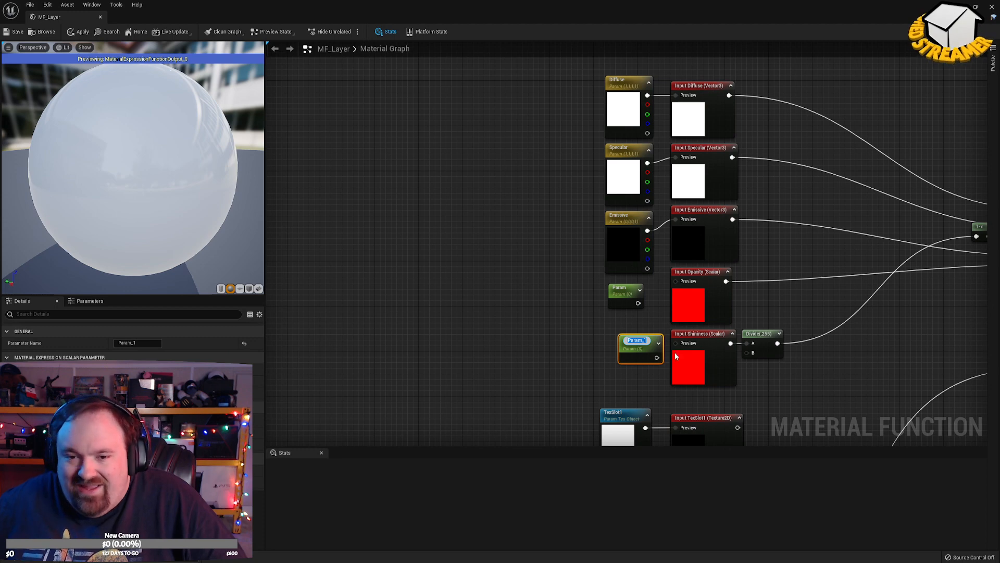
Name the two scalar parameters Shininess and Opacity and connect each to the preview of its matching input node.
type("Shininess")
key("Return")
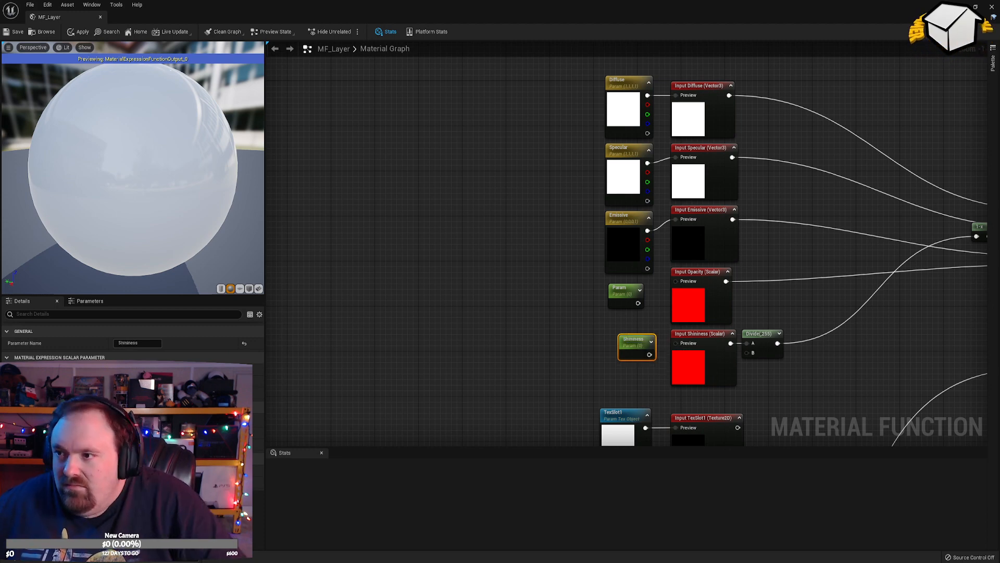
double_click(620, 287)
type("Opacity")
key("Return")
left_click_drag(638, 302, 676, 282)
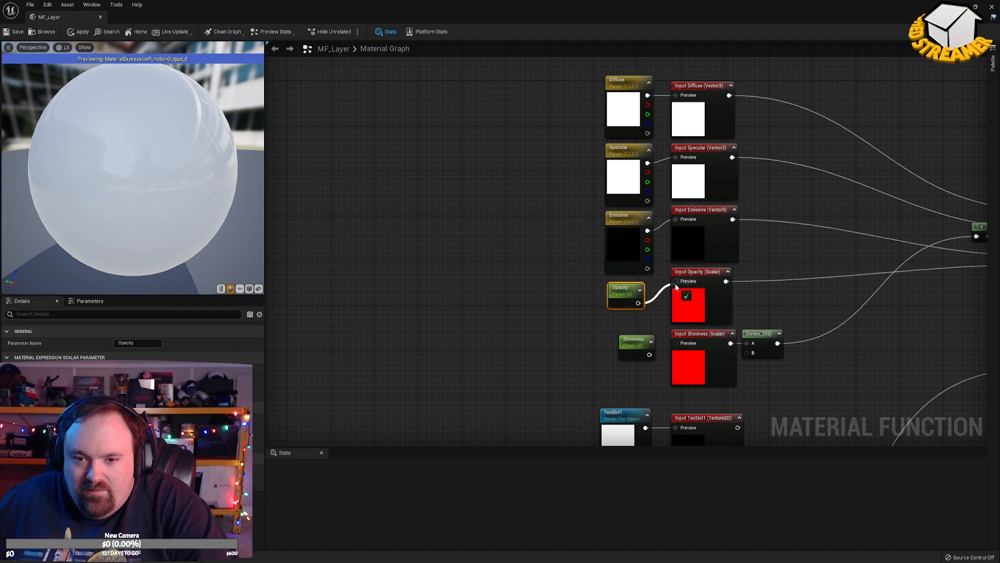
left_click_drag(649, 355, 678, 343)
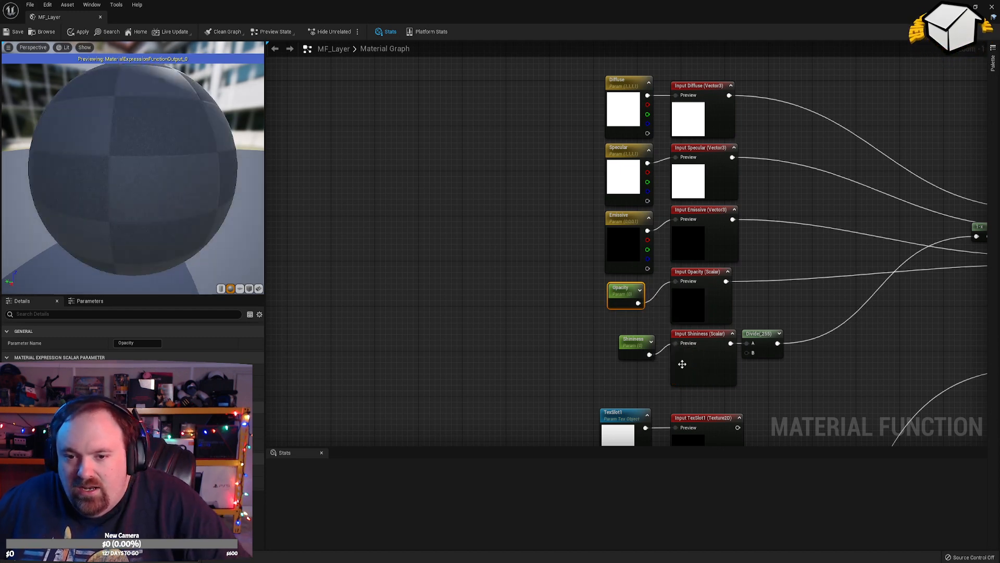
Straighten the connections between the five parameters and their input nodes, and align the parameter nodes along their right edges.
left_click_drag(693, 396, 577, 72)
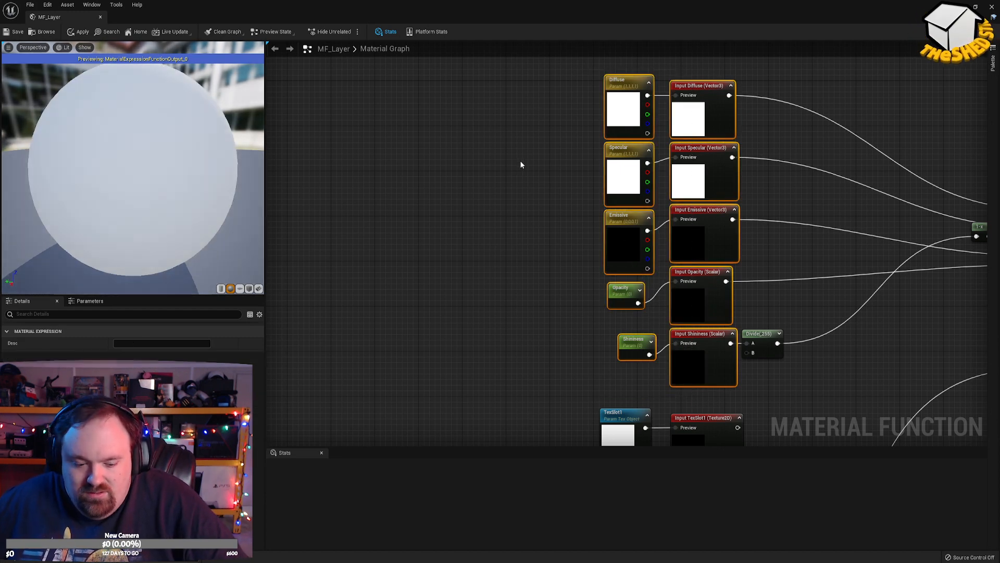
key("q")
left_click(492, 211)
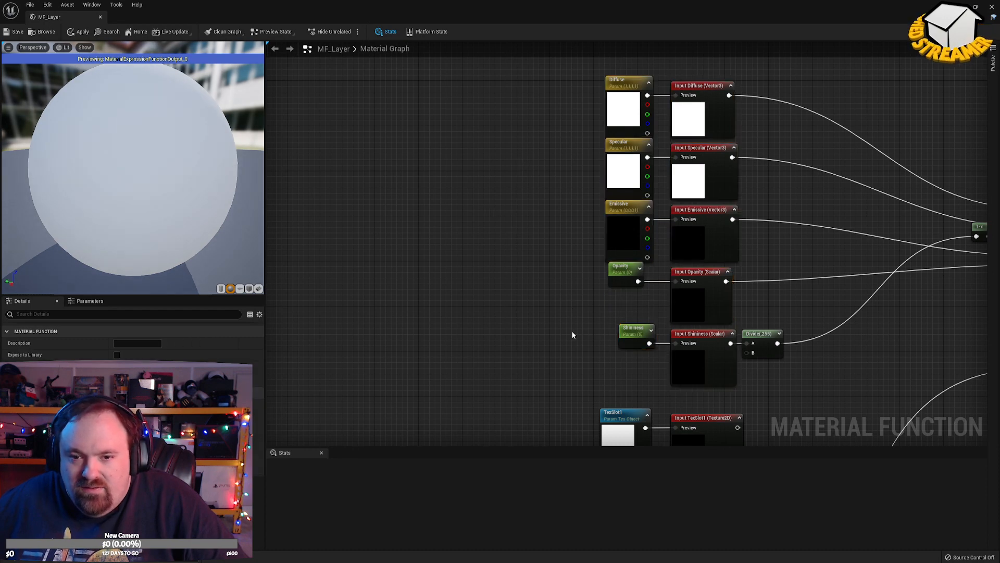
left_click_drag(637, 368, 584, 150)
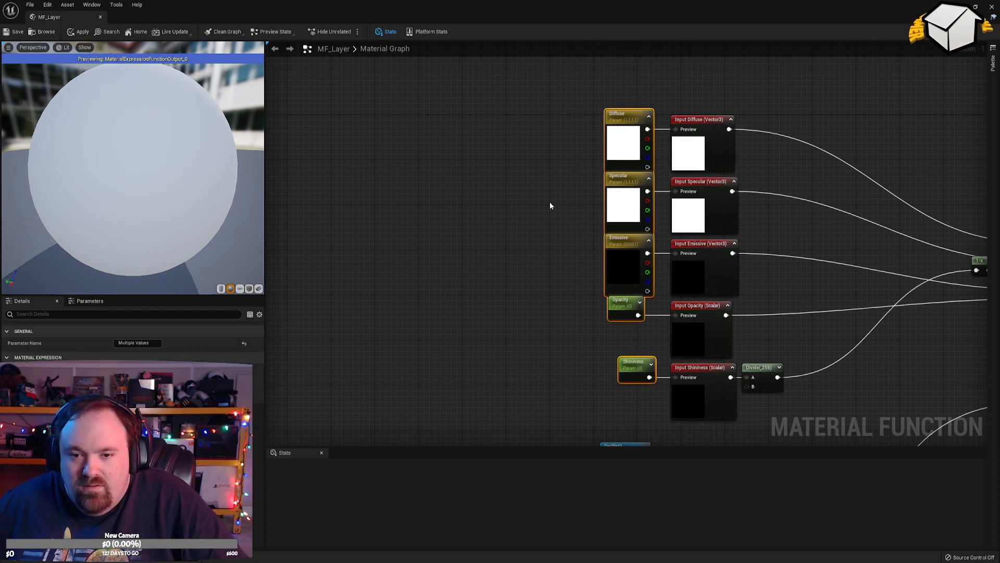
key("shift+d")
left_click(591, 319)
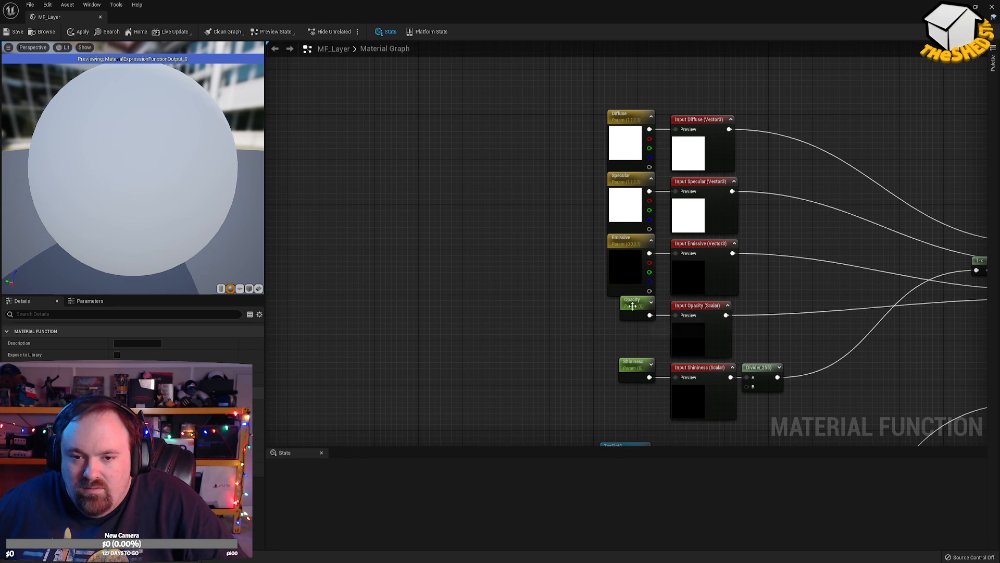
Set the Shininess parameter's default value to 255 and save the material function.
left_click(634, 365)
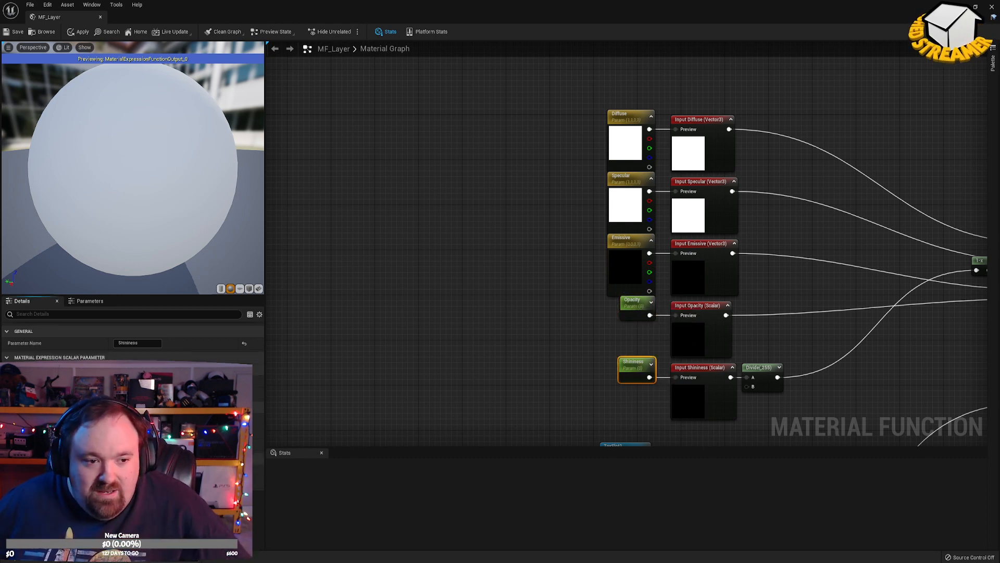
key("Return")
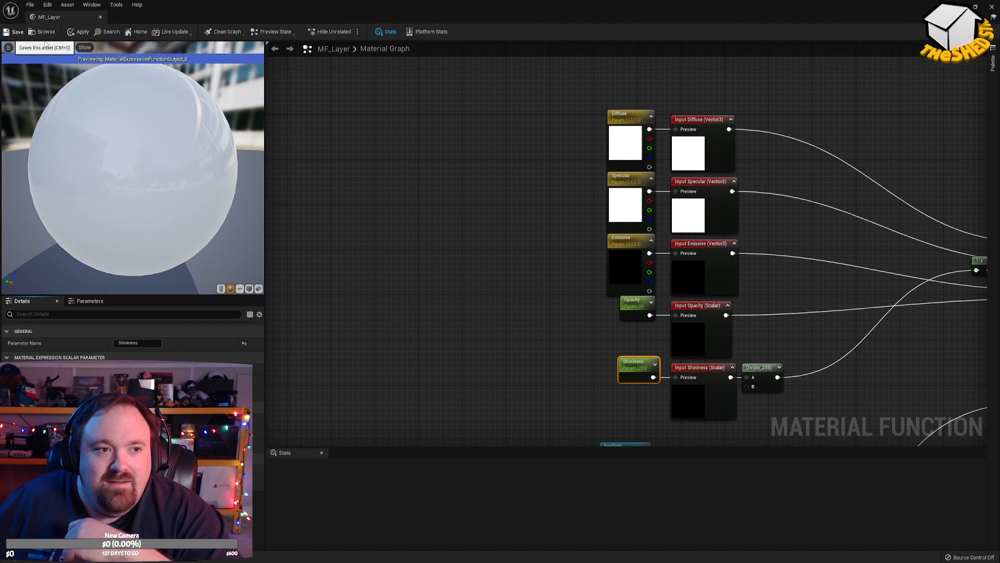
left_click(18, 33)
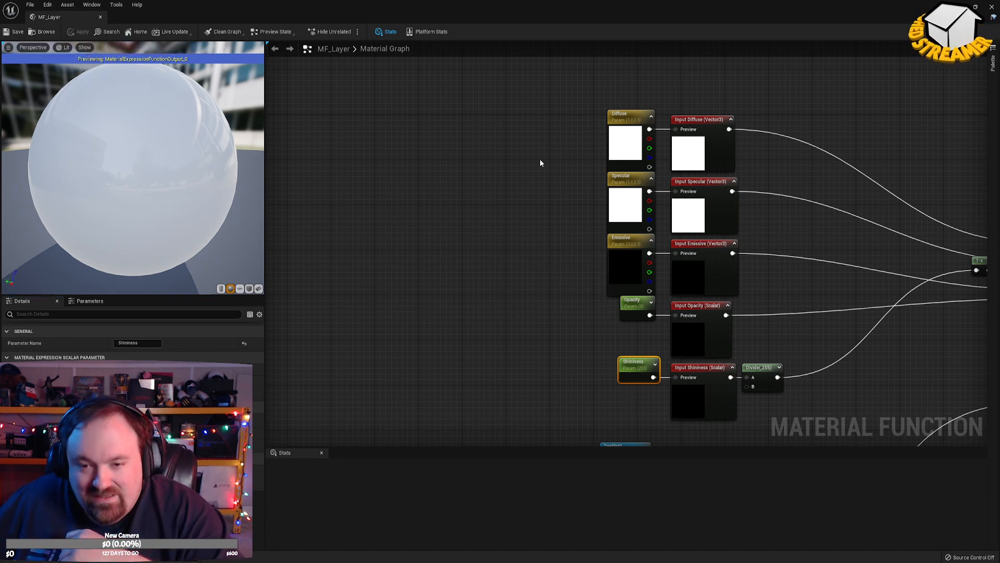
right_click_drag(542, 231, 521, 157)
scroll(520, 157, "down", 4)
scroll(496, 139, "up", 5)
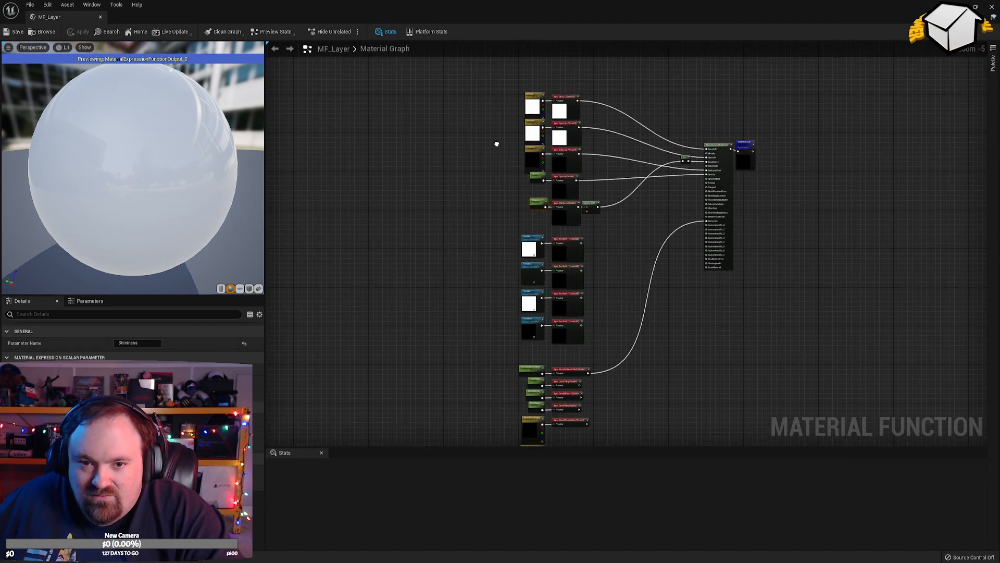
right_click_drag(452, 154, 334, 161)
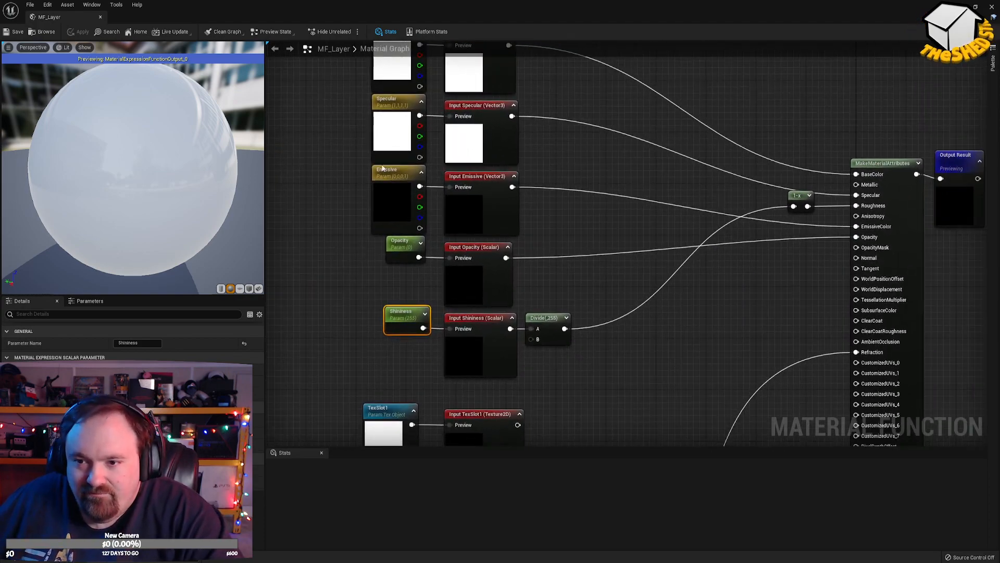
Disconnect the BaseColor, Specular, EmissiveColor and Opacity inputs of the MakeMaterialAttributes node.
scroll(739, 198, "down", 5)
scroll(625, 200, "up", 4)
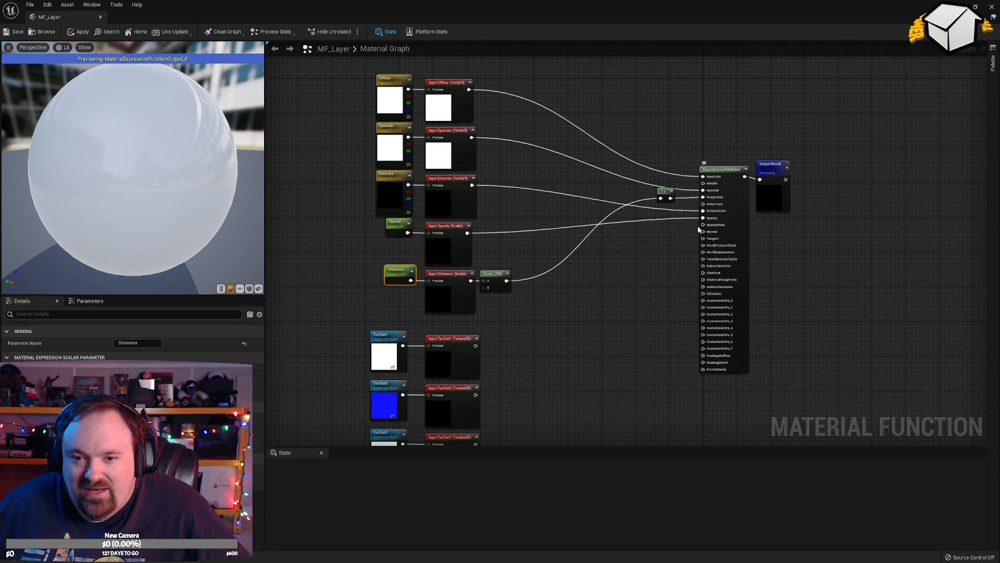
left_click(703, 218, "alt")
left_click(703, 211, "alt")
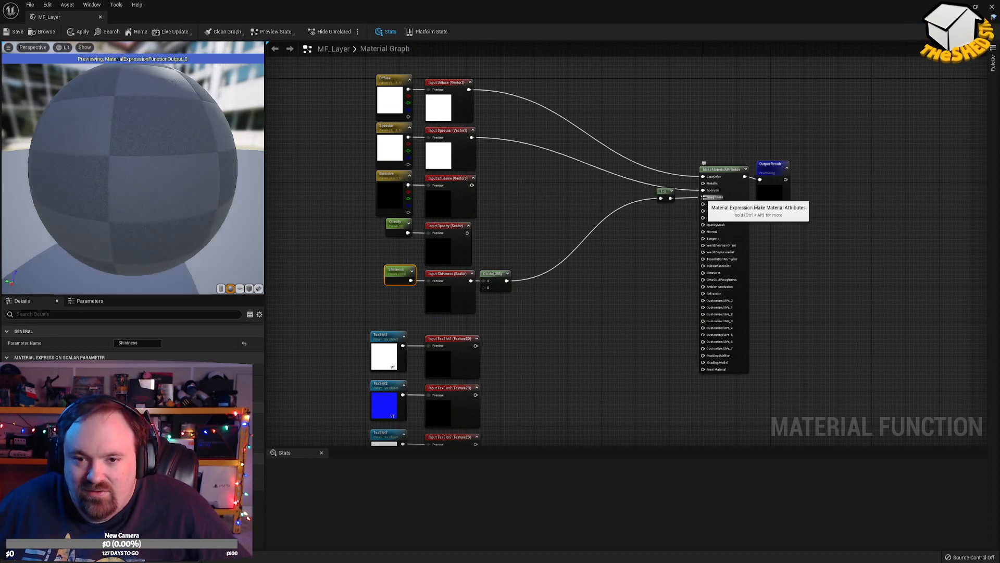
left_click(703, 190, "alt")
left_click(703, 176, "alt")
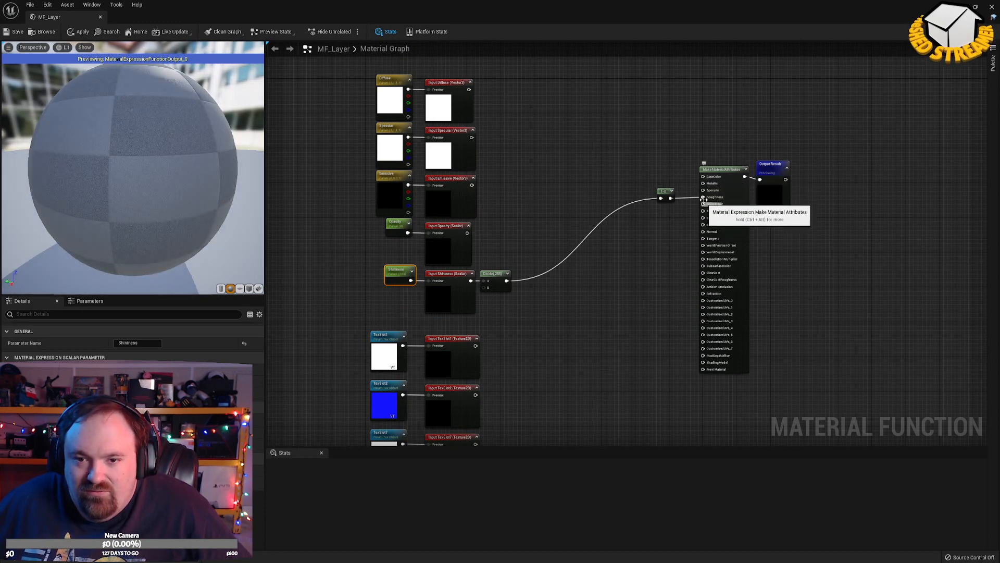
Delete the 1-x node between the Shininess division and the Roughness input.
left_click(667, 190)
right_click_drag(671, 207, 728, 211)
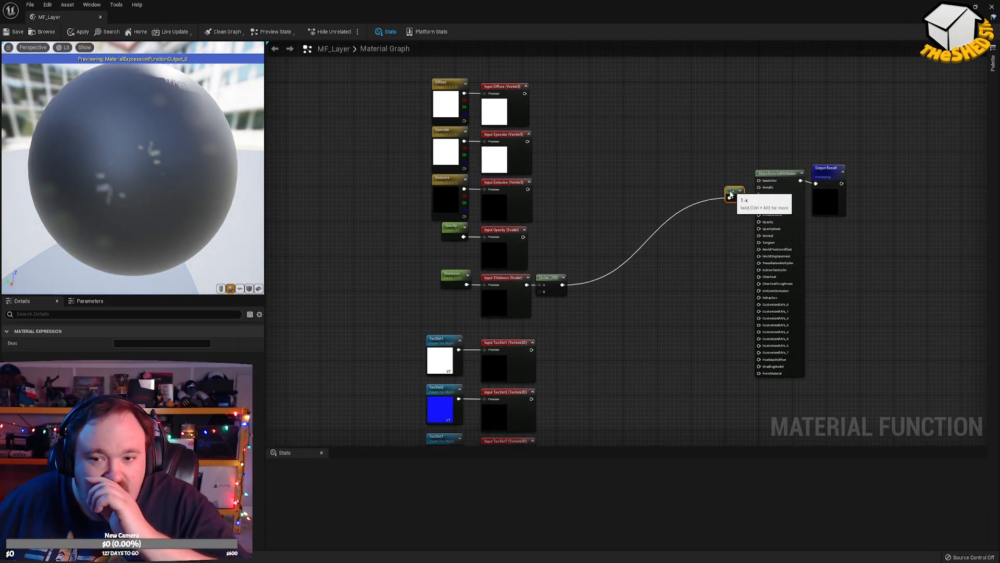
left_click_drag(729, 199, 603, 270)
key("Delete")
Move all parameter and input nodes farther away from the MakeMaterialAttributes node and save the material function.
scroll(686, 170, "down", 6)
left_click_drag(567, 105, 658, 370)
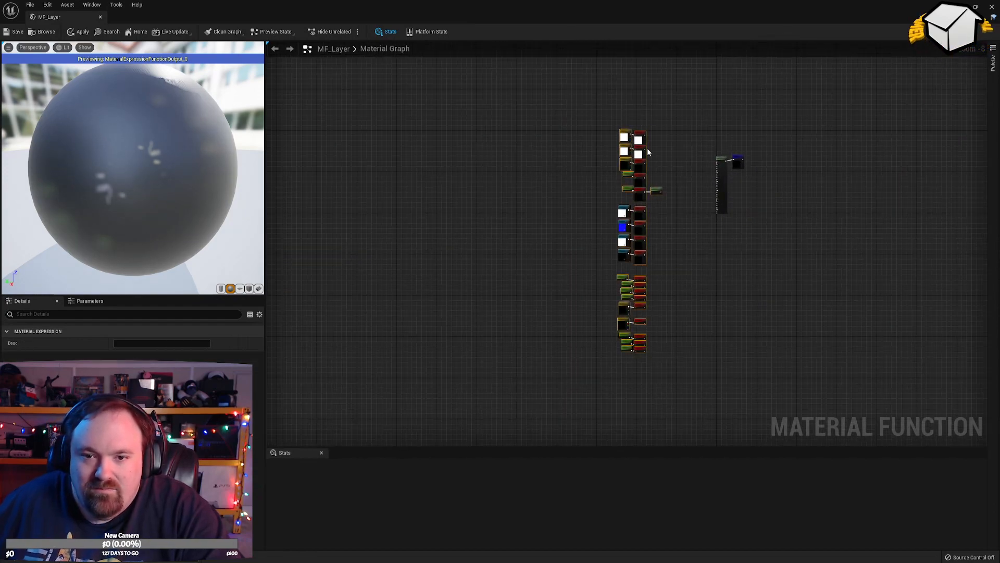
scroll(652, 139, "up", 5)
scroll(653, 141, "up", 1)
right_click_drag(670, 137, 684, 187)
left_click_drag(623, 174, 558, 174)
left_click(617, 170)
scroll(639, 180, "down", 2)
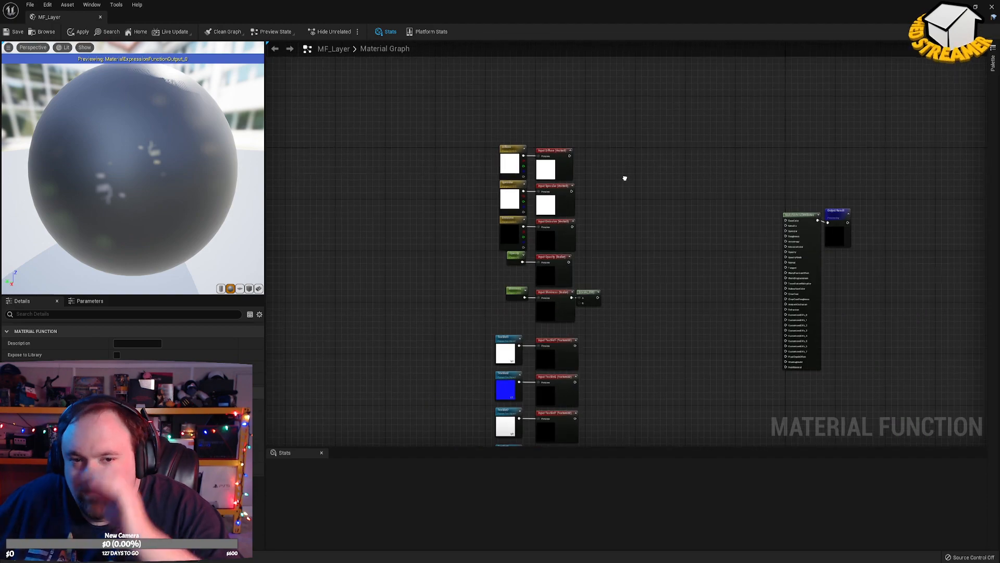
left_click(17, 33)
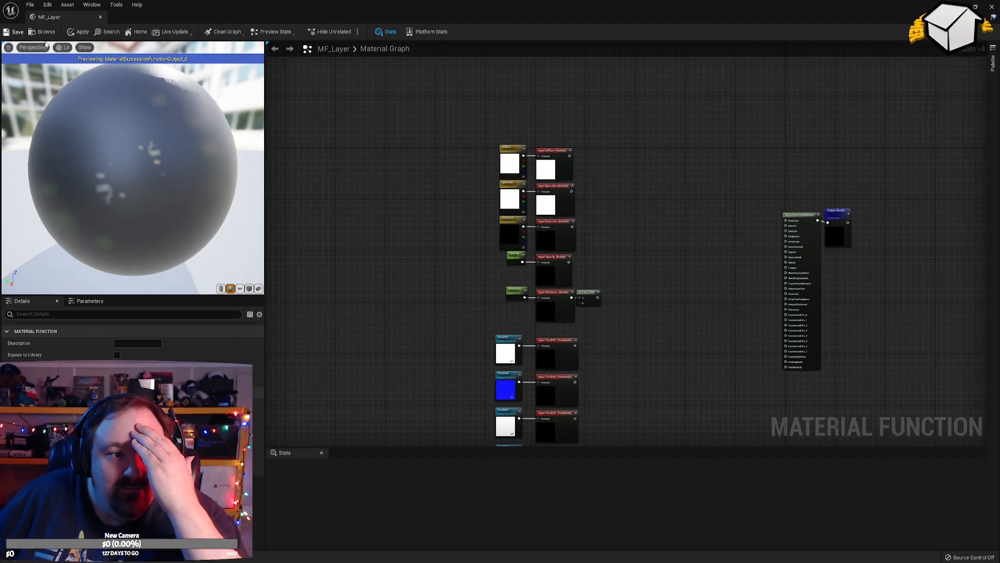
Straighten the connection between the MakeMaterialAttributes node and the Output Result node.
right_click_drag(652, 222, 746, 313)
scroll(710, 289, "down", 3)
scroll(733, 304, "up", 5)
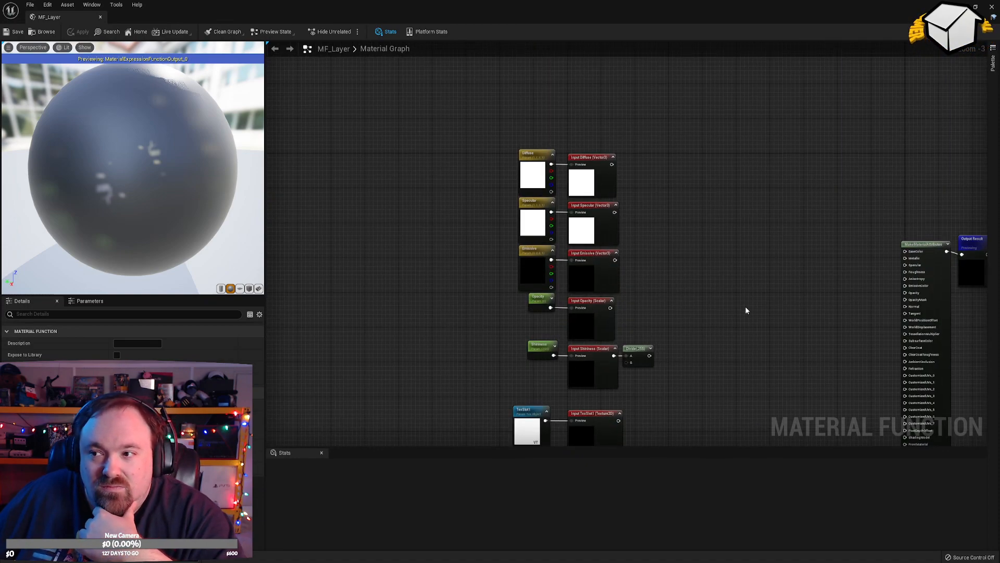
right_click_drag(688, 168, 543, 152)
scroll(637, 191, "up", 2)
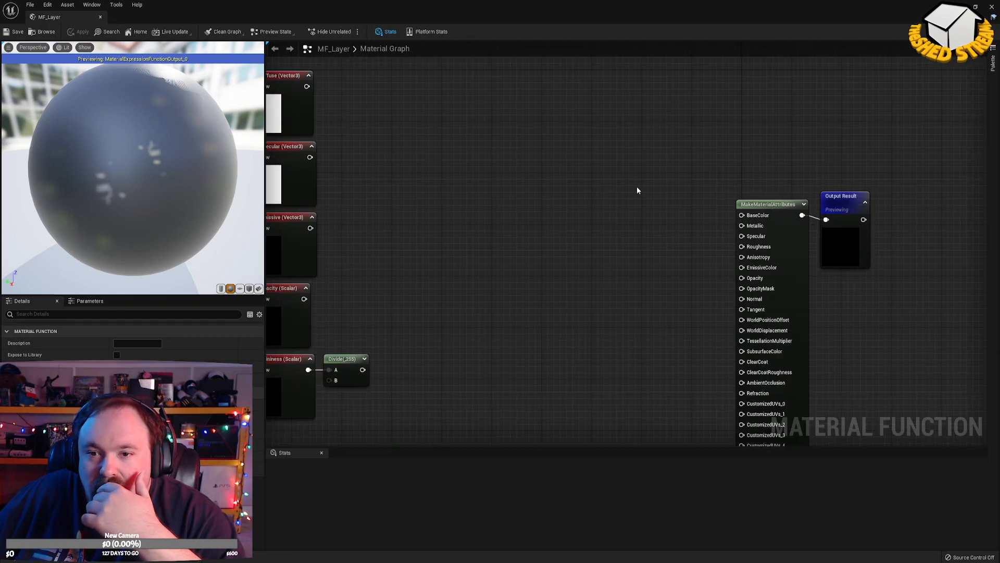
left_click(842, 207)
right_click_drag(729, 170, 767, 172)
scroll(767, 176, "down", 8)
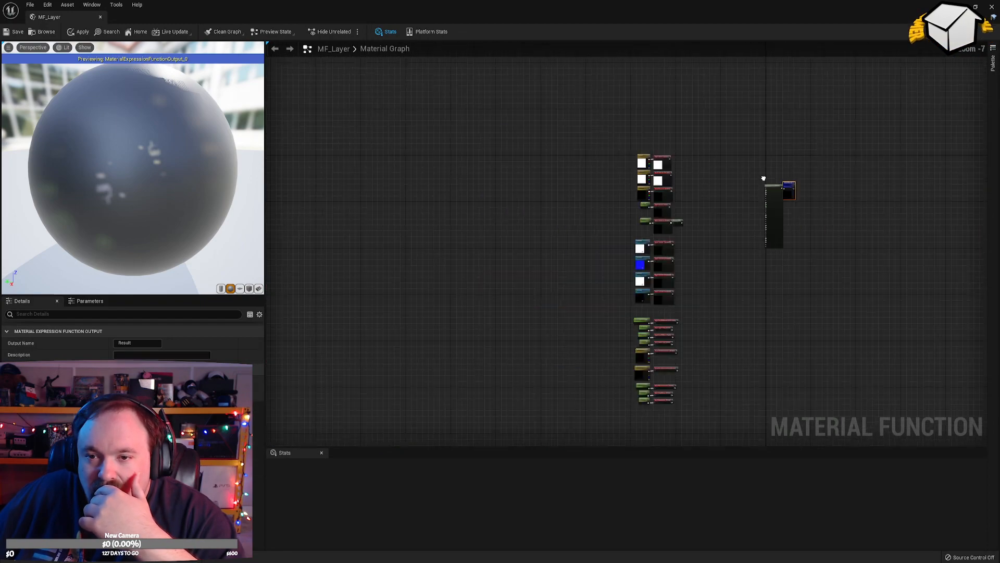
left_click_drag(493, 123, 933, 494)
right_click_drag(790, 115, 701, 391)
scroll(680, 342, "up", 9)
right_click_drag(680, 342, 680, 47)
right_click_drag(689, 270, 695, 143)
left_click(631, 150)
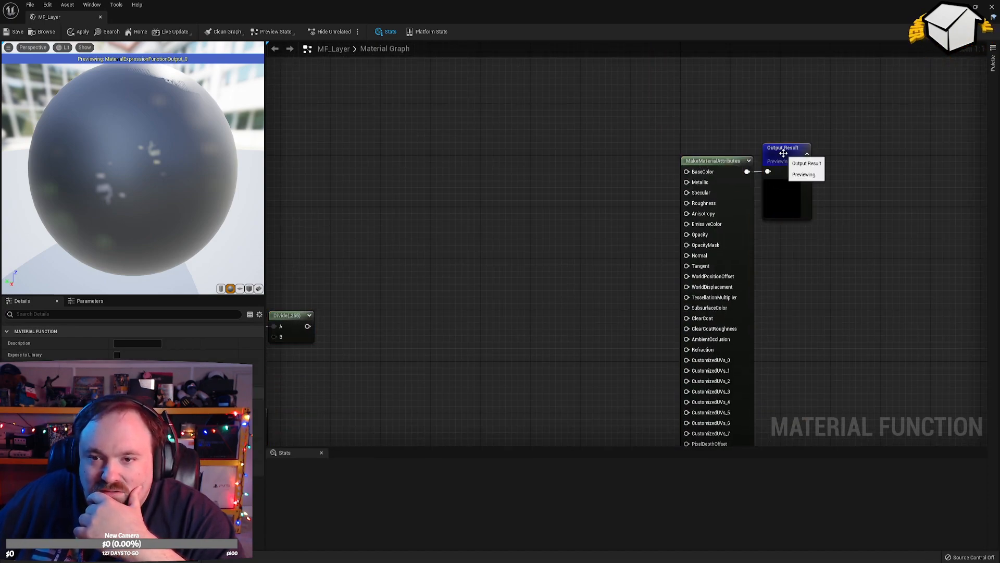
left_click_drag(604, 145, 855, 258)
left_click(591, 199)
right_click_drag(591, 199, 770, 183)
scroll(827, 139, "down", 3)
scroll(740, 189, "up", 4)
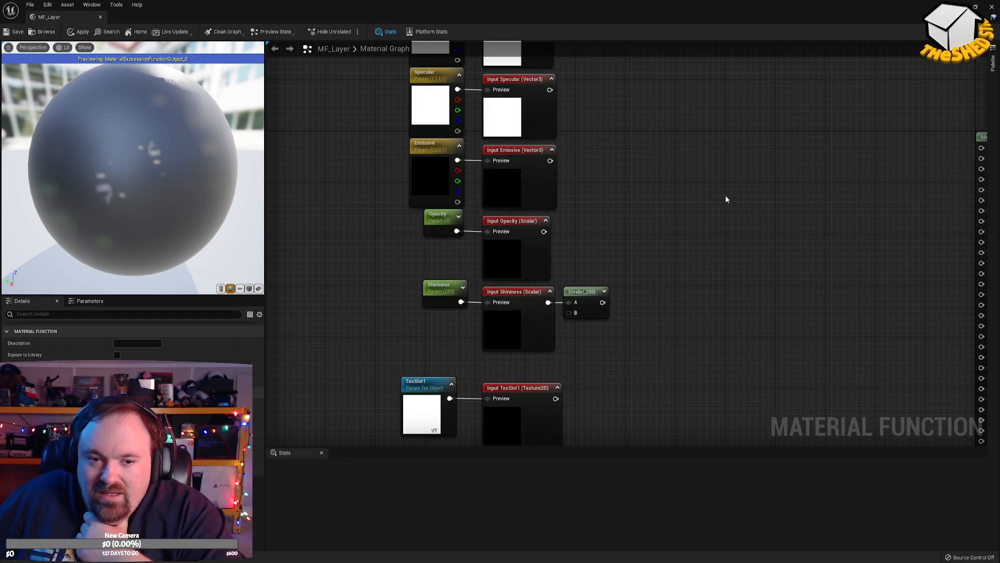
right_click_drag(702, 276, 544, 282)
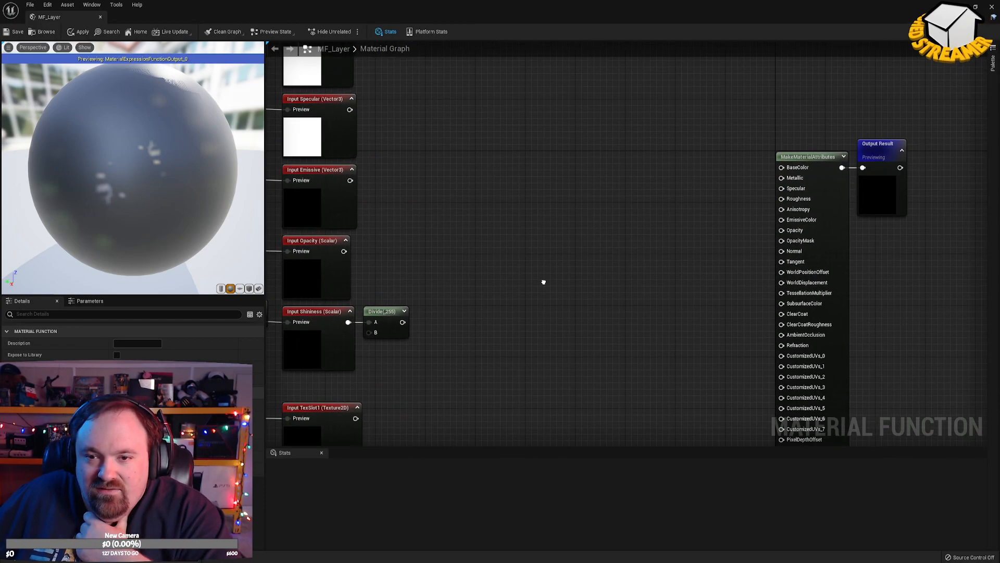
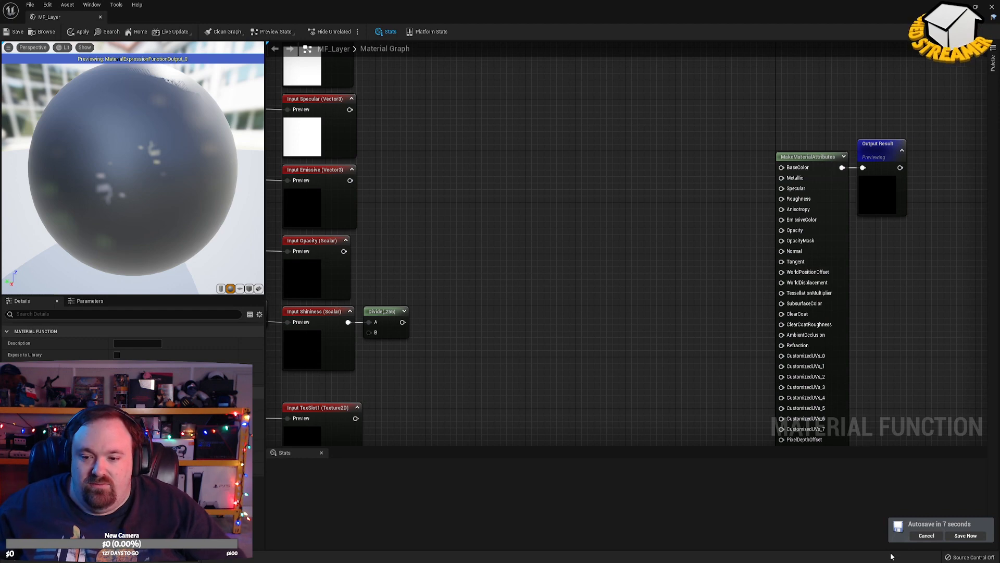
Save the selected aegs_ext_painted_metal_a_white asset in the Save Content dialog and maximize the material editor again.
left_click(939, 538)
double_click(390, 5)
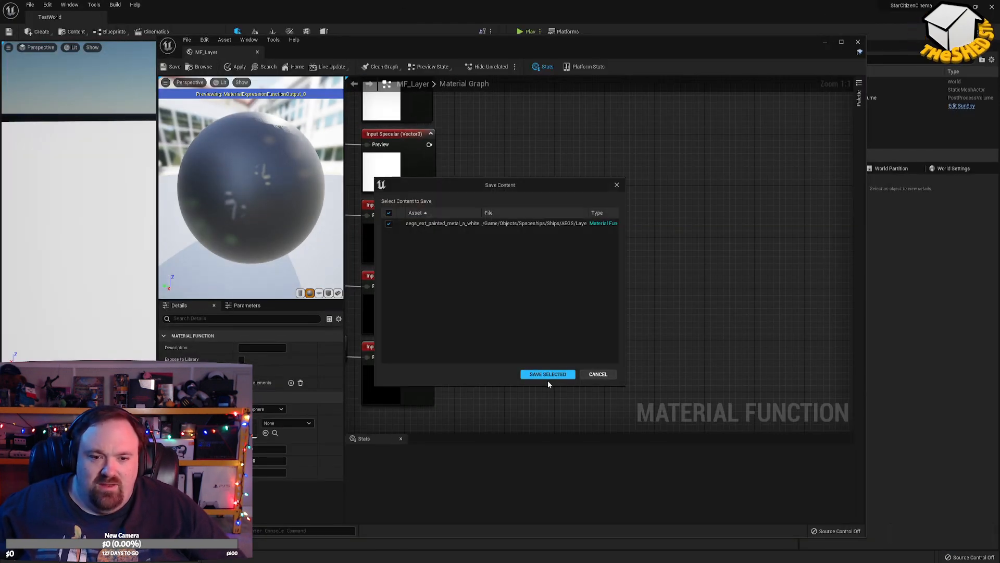
left_click(547, 376)
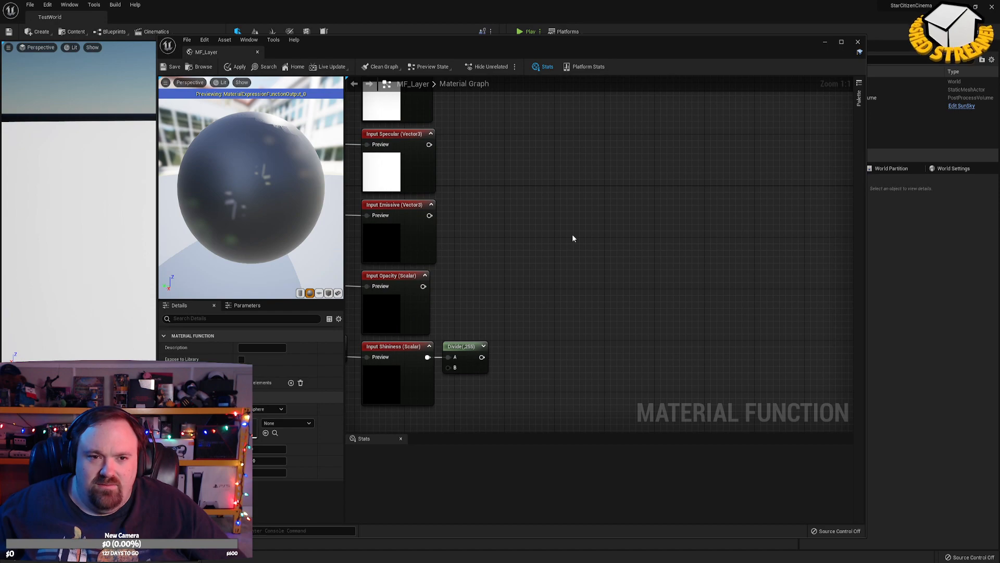
double_click(349, 50)
Copy the Input DetailGloss node and paste the duplicate into the empty graph space beside the wear and detail inputs.
right_click_drag(517, 163, 669, 204)
scroll(664, 212, "down", 7)
scroll(668, 204, "up", 6)
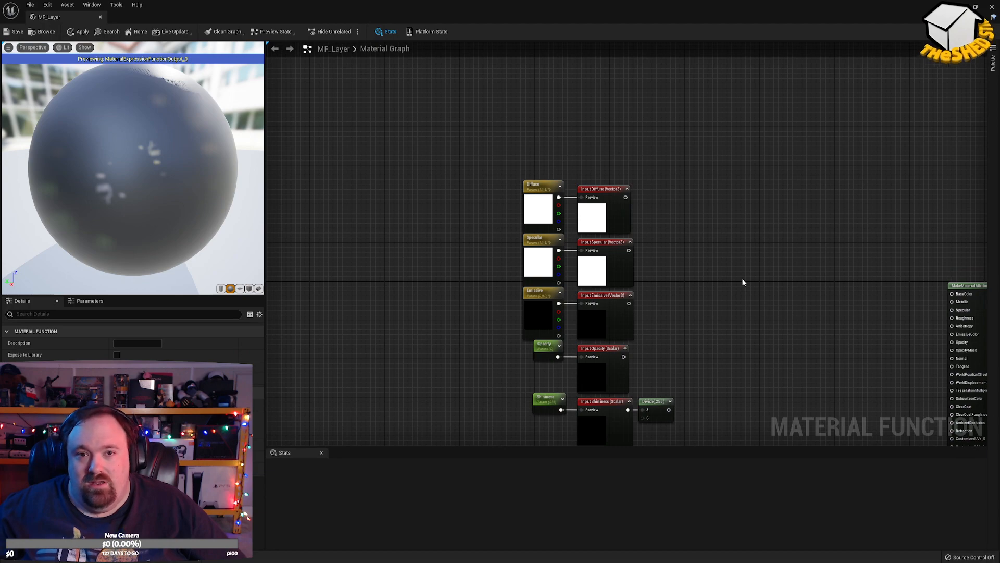
scroll(743, 282, "down", 5)
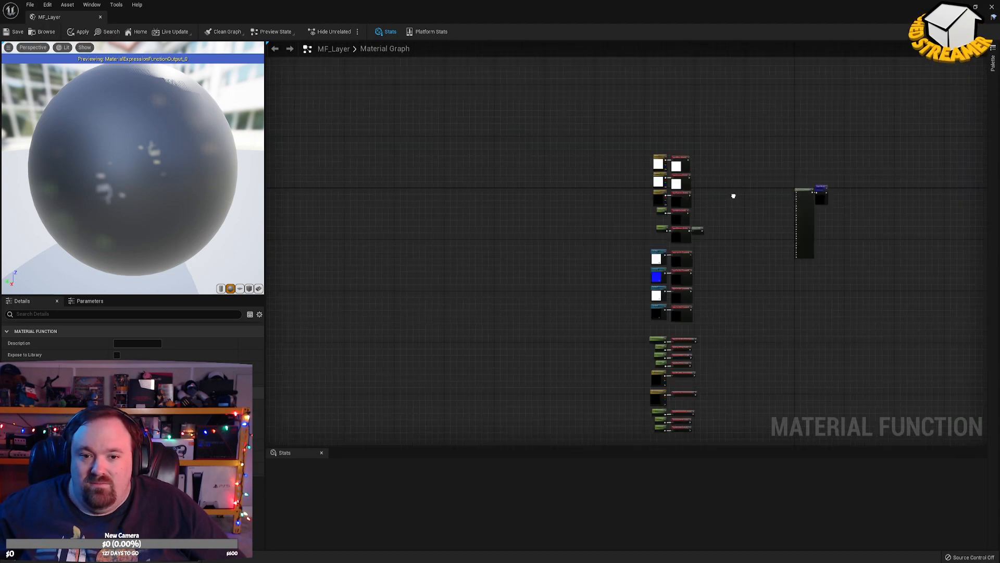
scroll(733, 196, "down", 1)
right_click_drag(734, 196, 703, 111)
right_click_drag(714, 223, 720, 135)
scroll(709, 189, "up", 5)
left_click(513, 306)
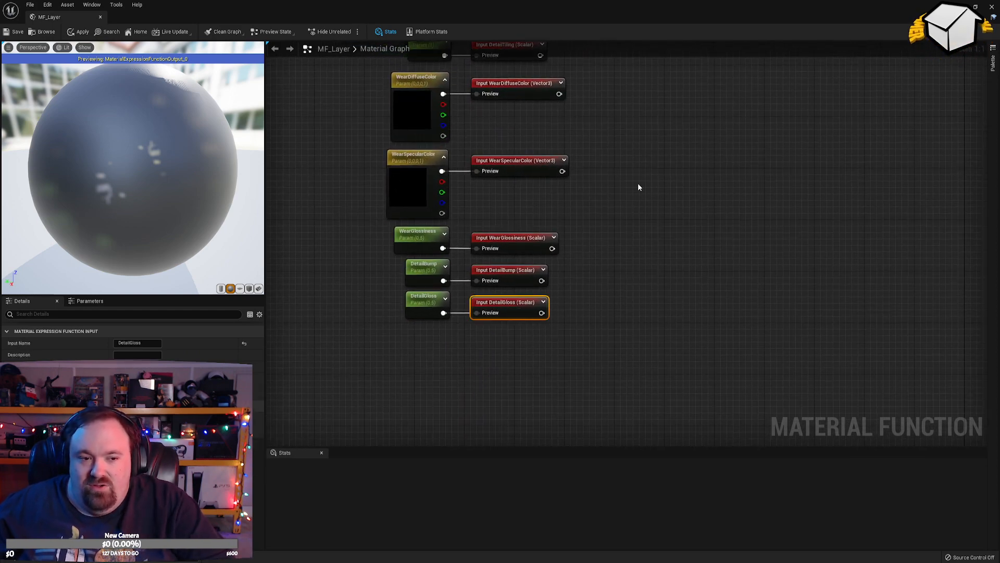
right_click_drag(644, 138, 595, 133)
left_click(678, 188)
key("ctrl+v")
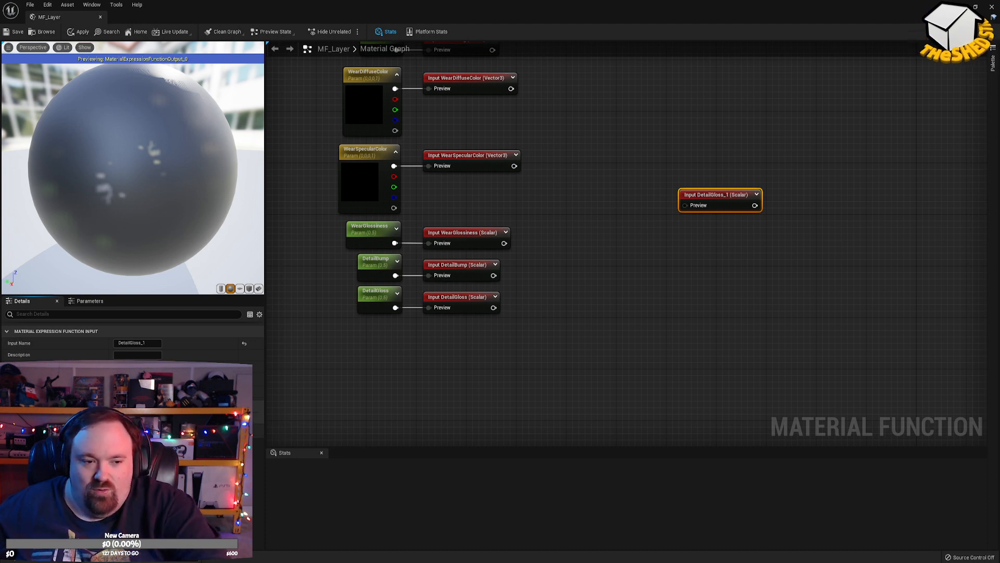
Rename the pasted input node TintColor and set its input type to Function Input Vector 3.
right_click_drag(783, 239, 743, 290)
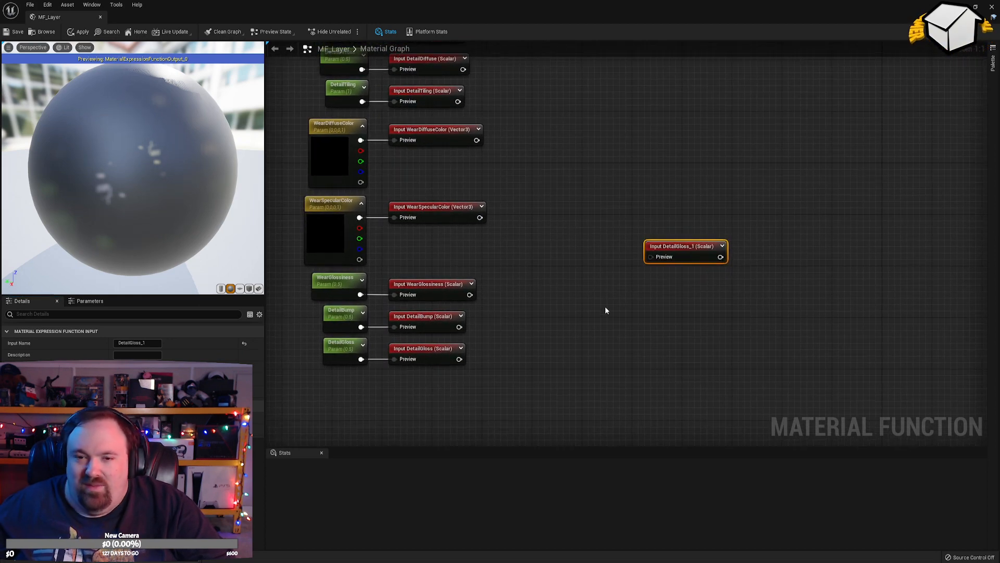
left_click(137, 343)
type("T")
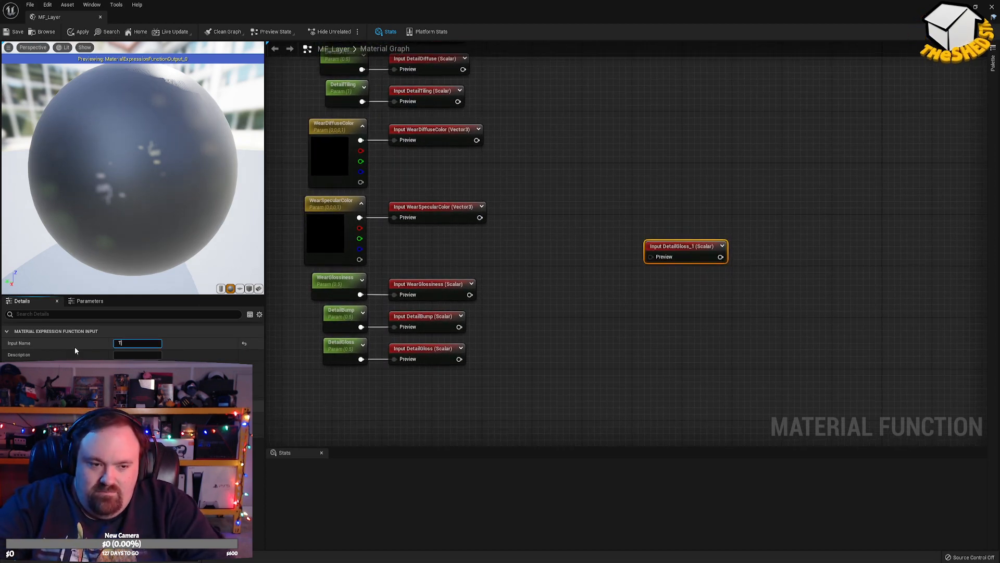
type("intColor")
key("Return")
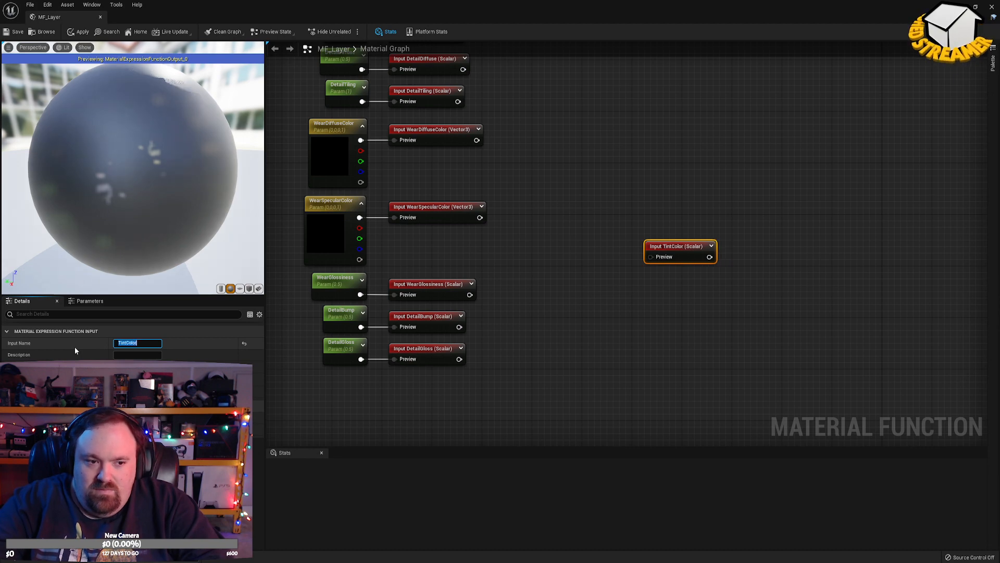
left_click(137, 367)
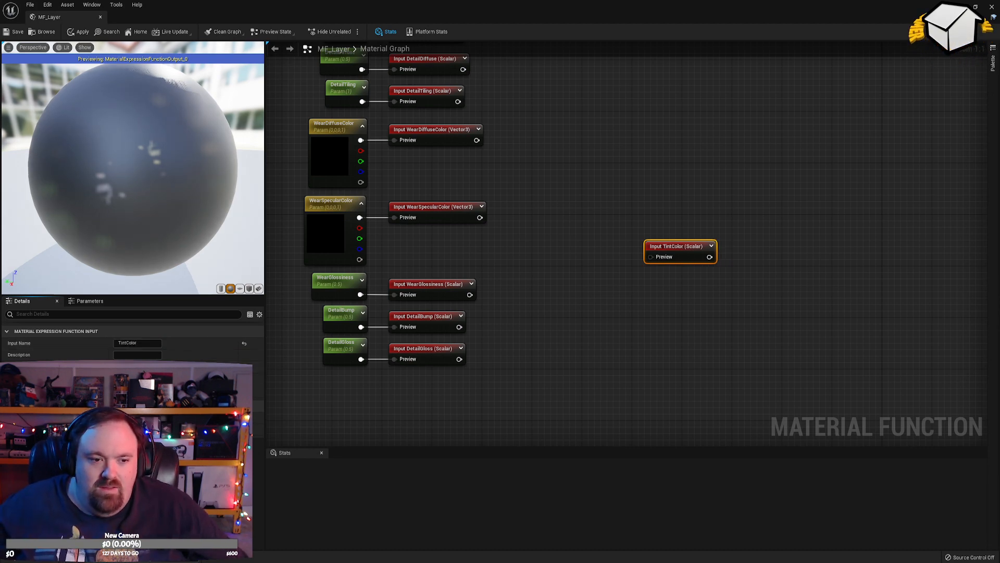
left_click(139, 397)
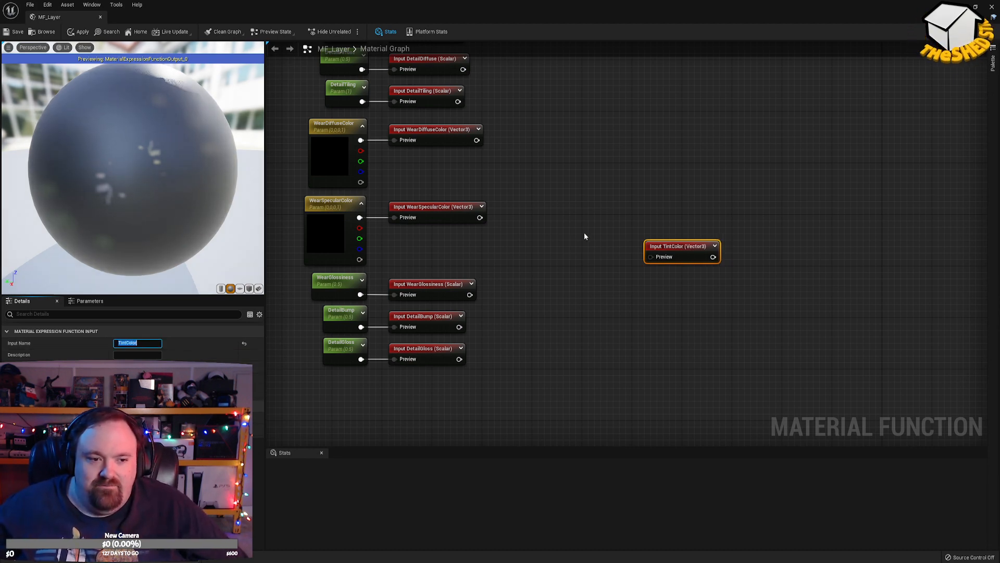
Move the Input TintColor node up beside the texture slot input nodes.
left_click(595, 277)
left_click(678, 252)
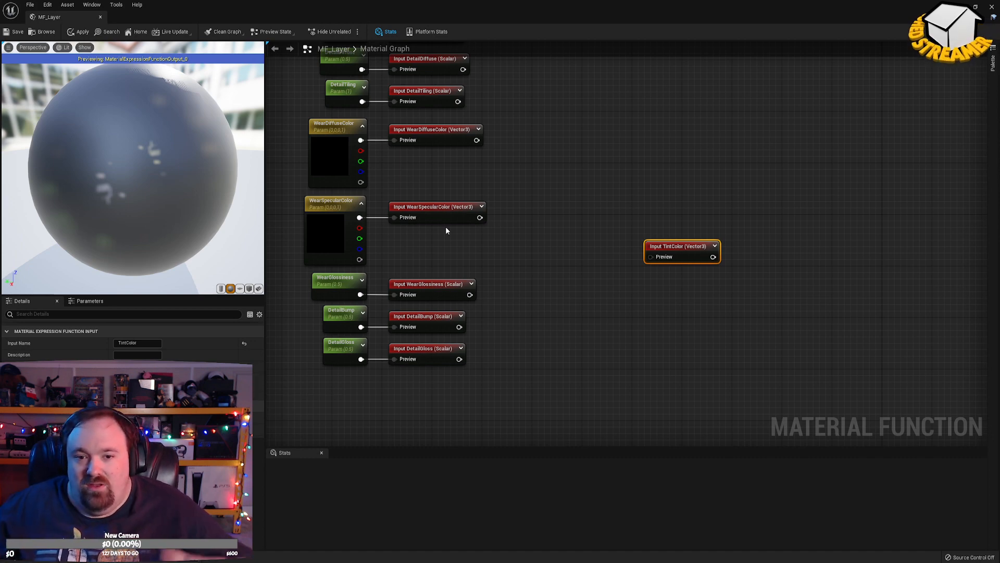
scroll(578, 243, "down", 5)
left_click_drag(605, 334, 577, 162)
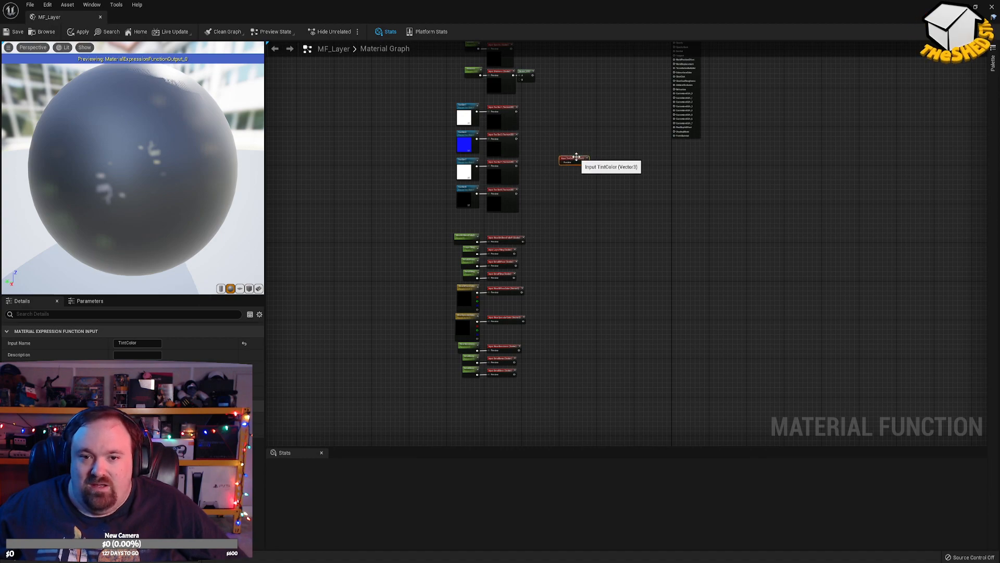
right_click_drag(601, 93, 622, 147)
Move the material editor window aside and open the Layers folder in the content browser.
left_click_drag(348, 5, 999, 52)
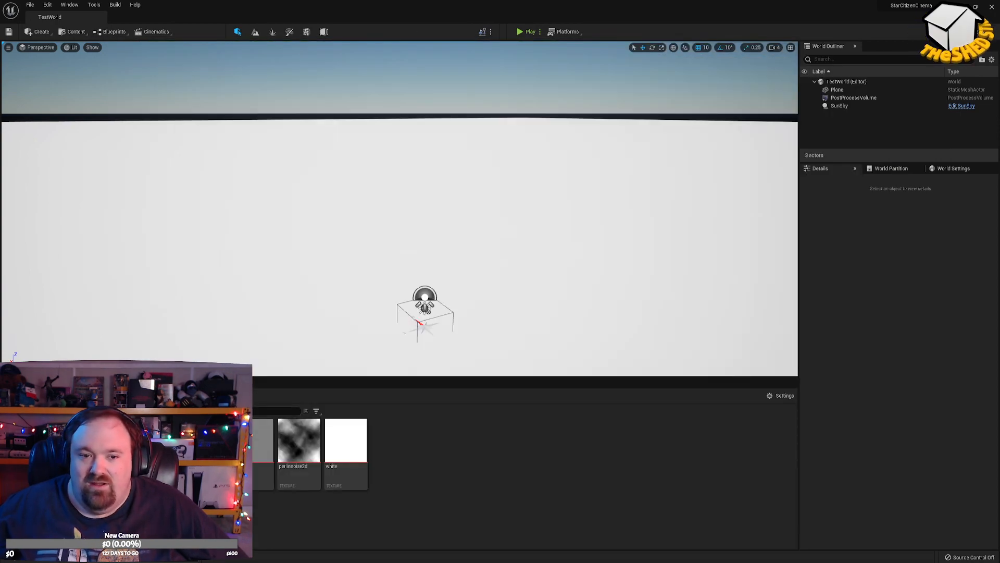
key("alt+Tab")
left_click(58, 469)
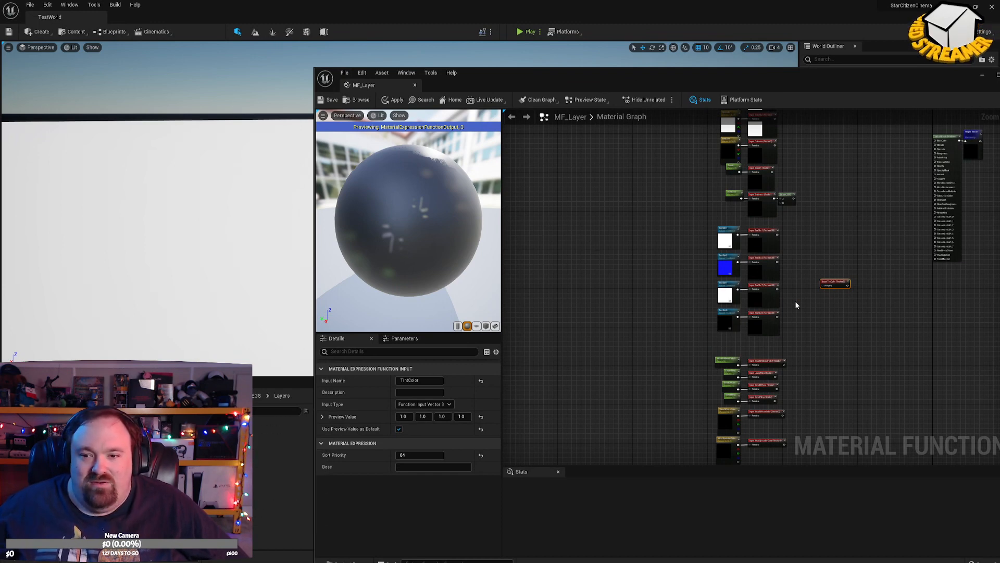
Bring the material editor back to a maximized window to continue working around the TintColor input.
scroll(845, 295, "up", 5)
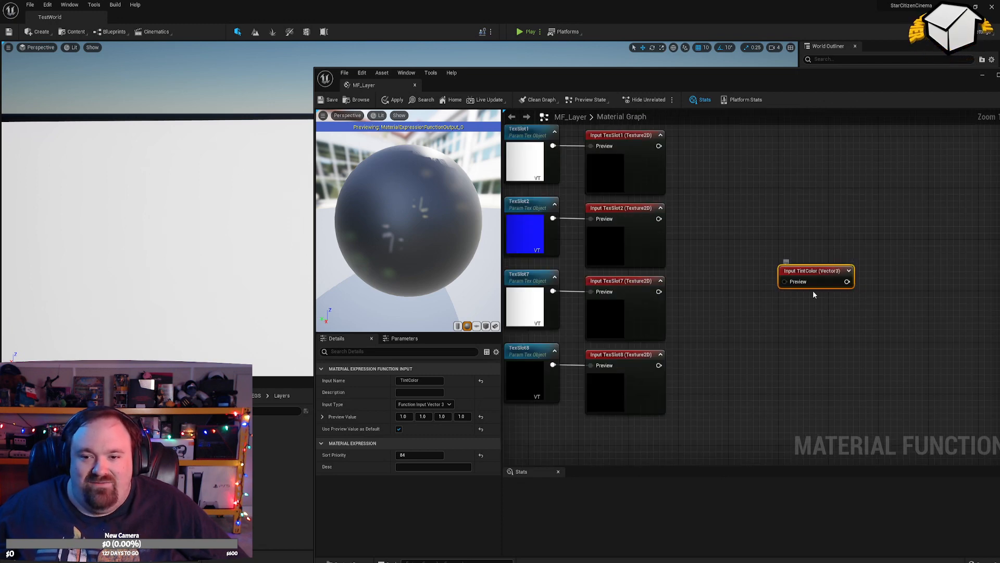
right_click_drag(805, 318, 697, 334)
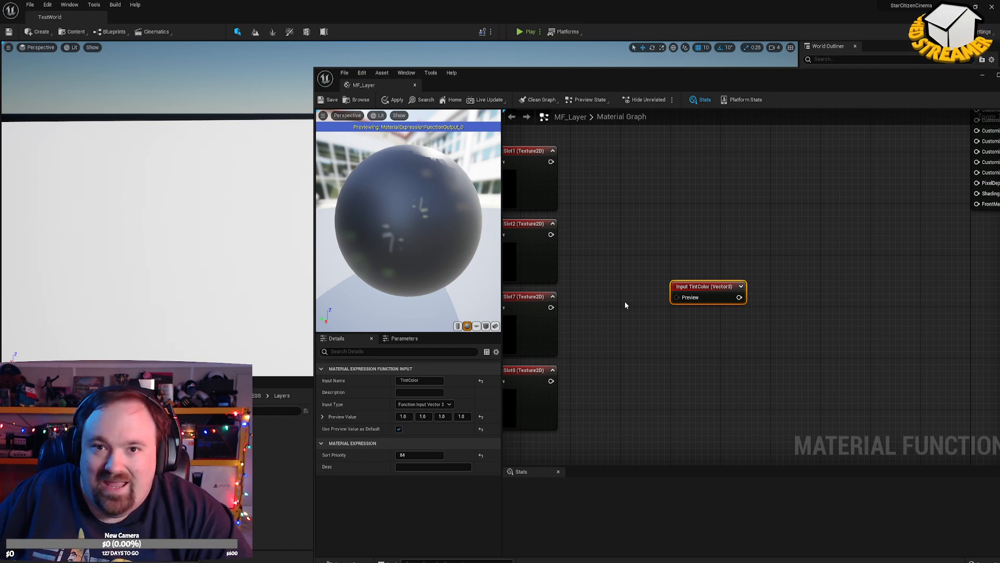
scroll(864, 219, "down", 5)
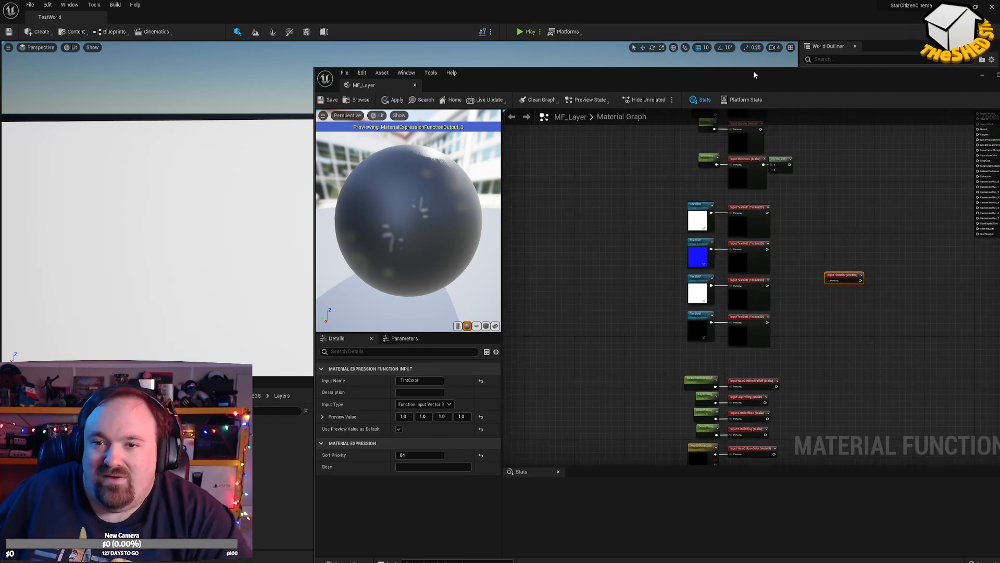
left_click_drag(755, 70, 509, 25)
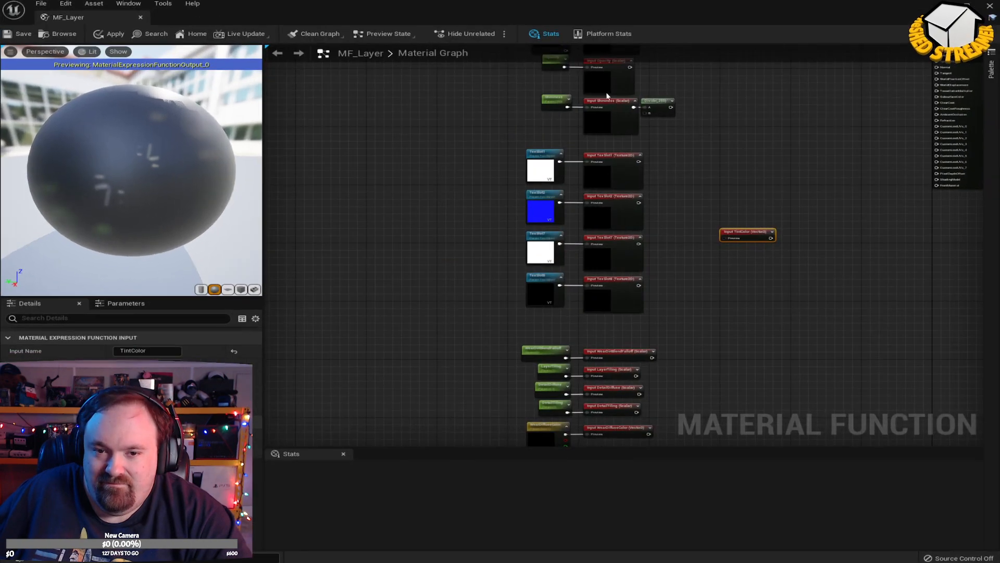
scroll(745, 141, "up", 5)
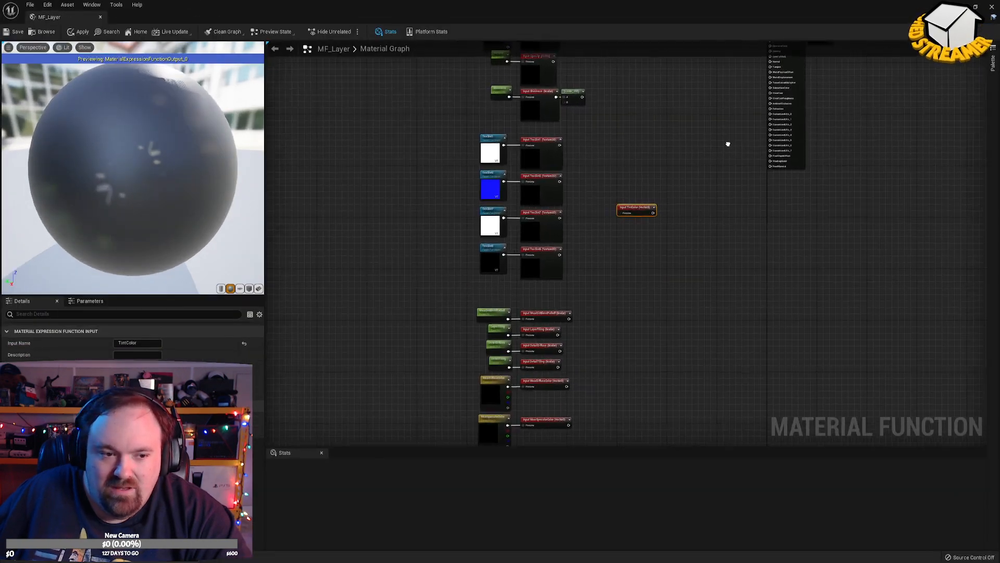
right_click_drag(767, 121, 763, 141)
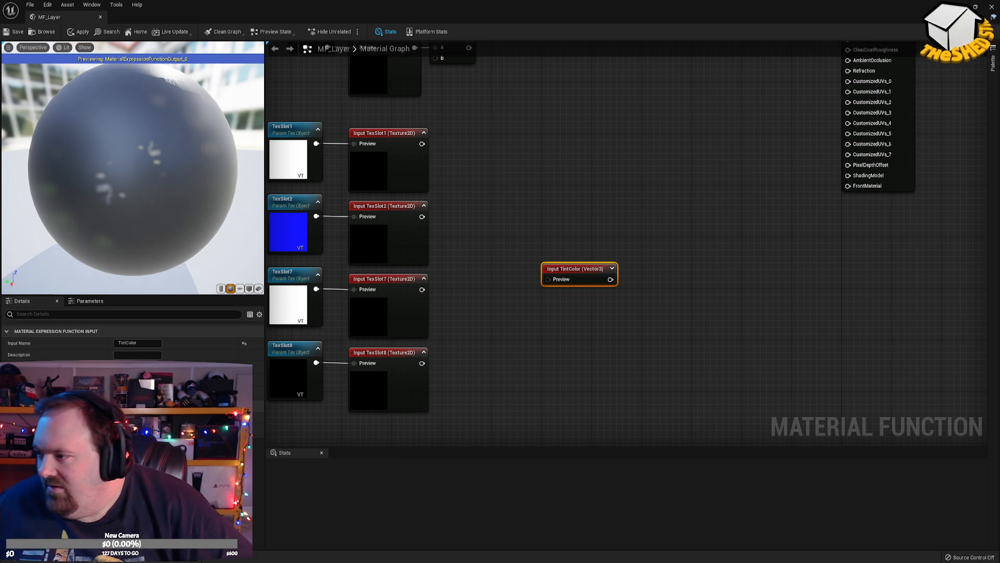
Duplicate the TintColor input node, place the copy directly beneath it, and name the copy WearTint.
left_click_drag(568, 271, 567, 308)
key("ctrl+d")
left_click(567, 276)
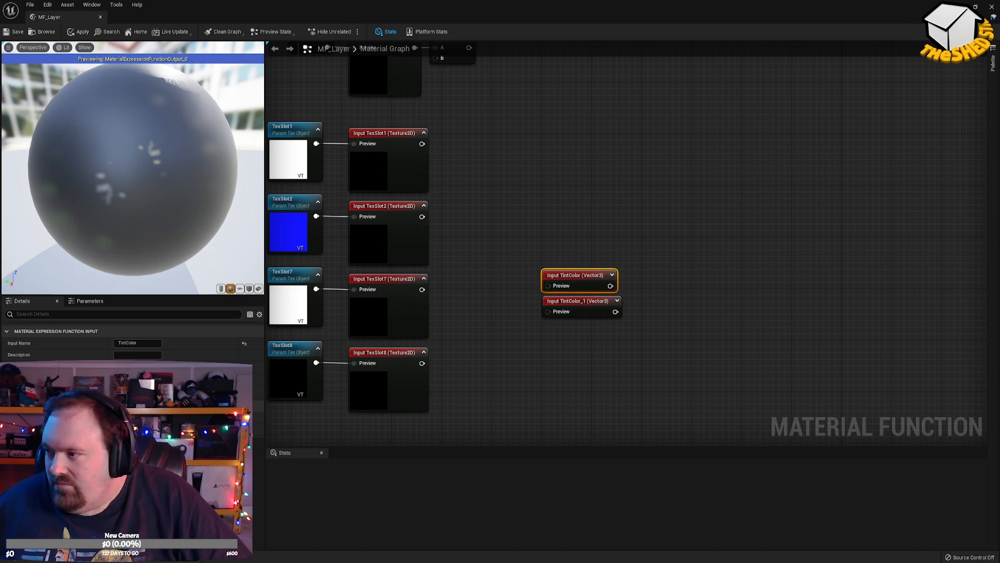
left_click_drag(580, 303, 547, 312)
left_click(149, 342)
key("Return")
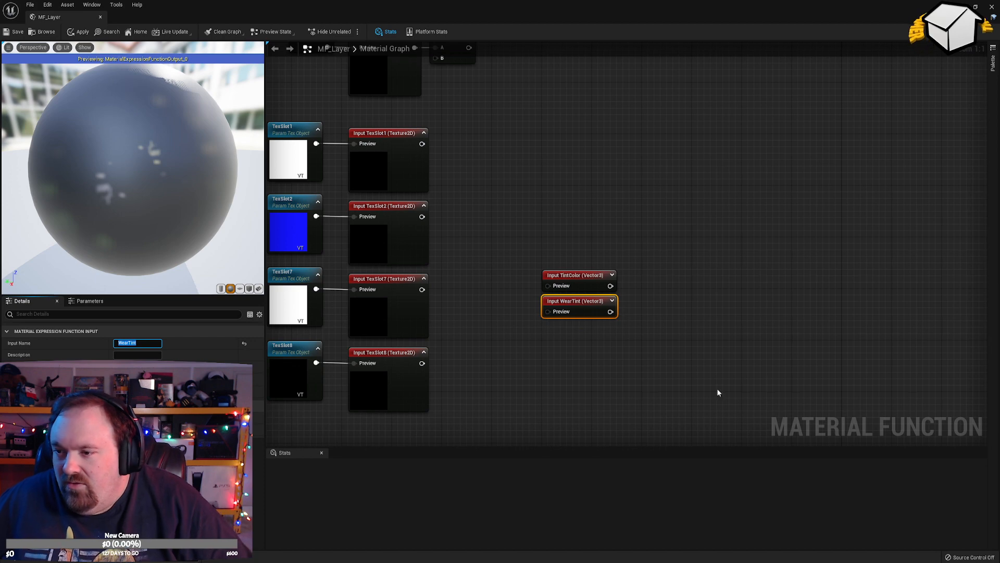
Make a copy of the WearTint input node and align it directly beneath the original.
key("ctrl+c")
key("ctrl+v")
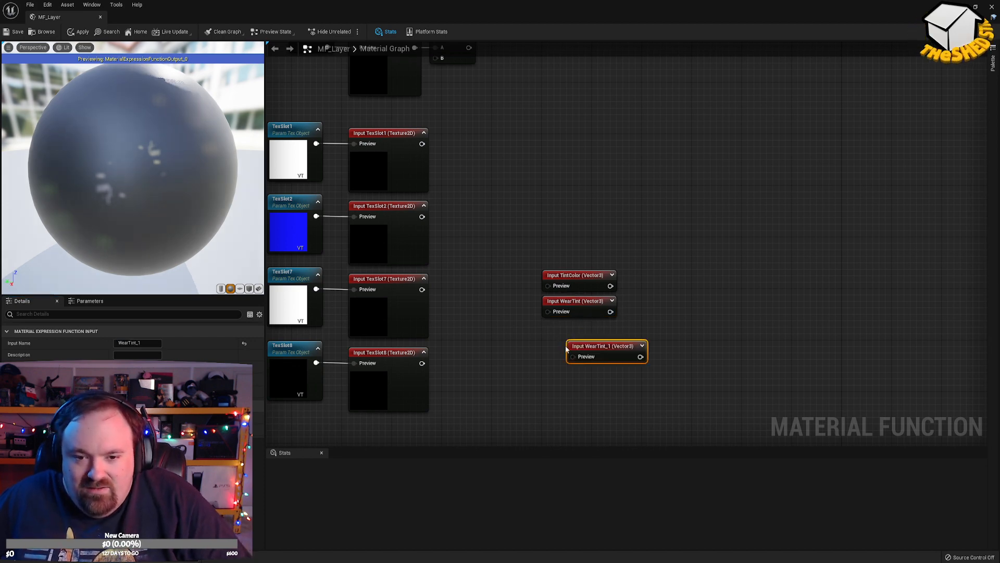
left_click_drag(589, 347, 573, 332)
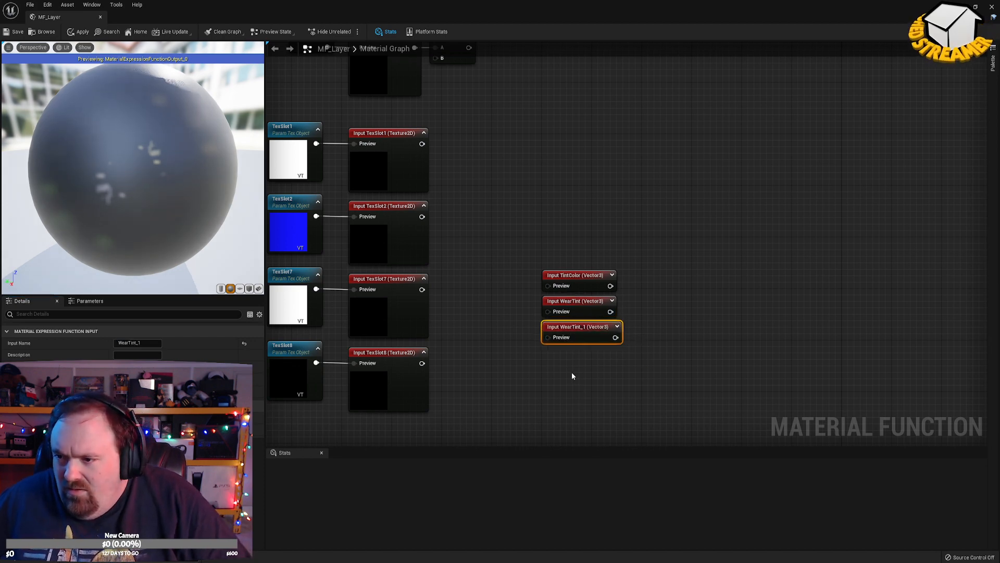
left_click(577, 286)
left_click(576, 307)
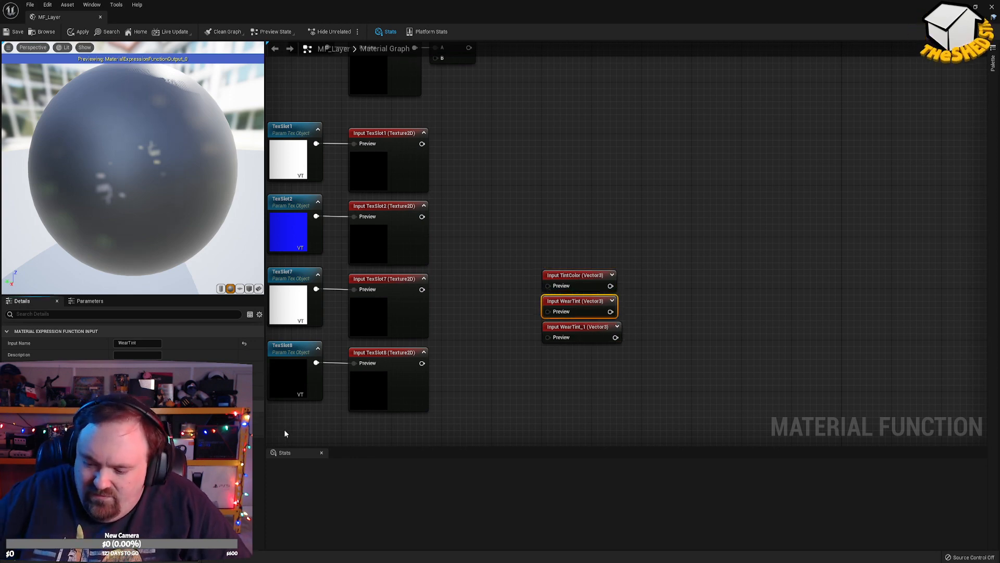
left_click(597, 342)
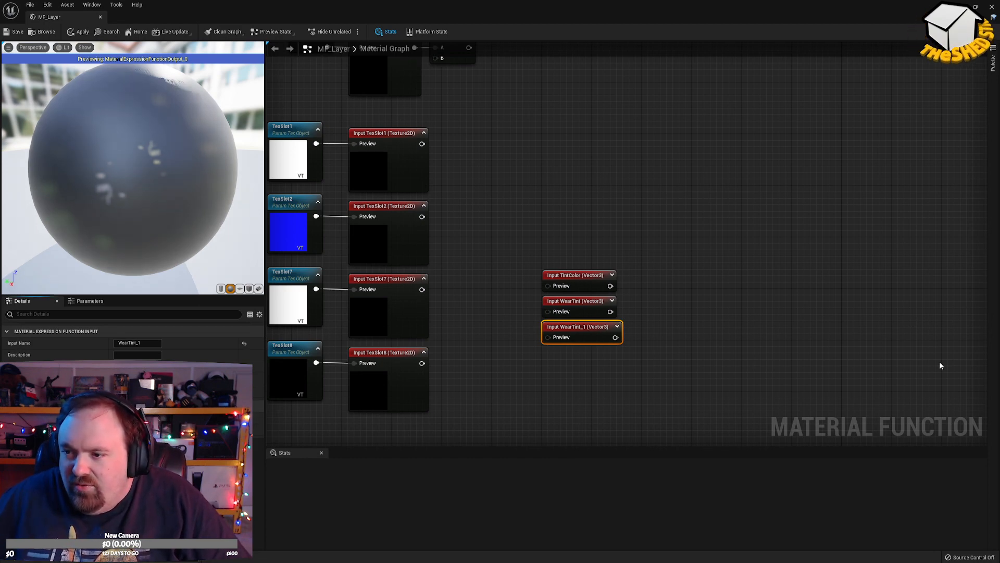
Rename the copied WearTint input GlossMult and set its input type to Function Input Scalar.
left_click(138, 342)
type("GlossMult")
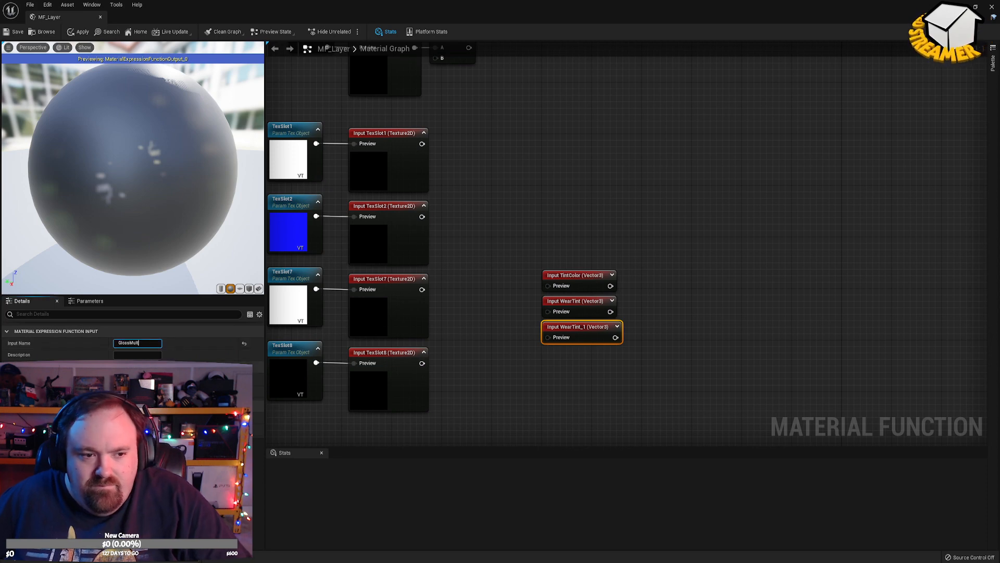
key("Return")
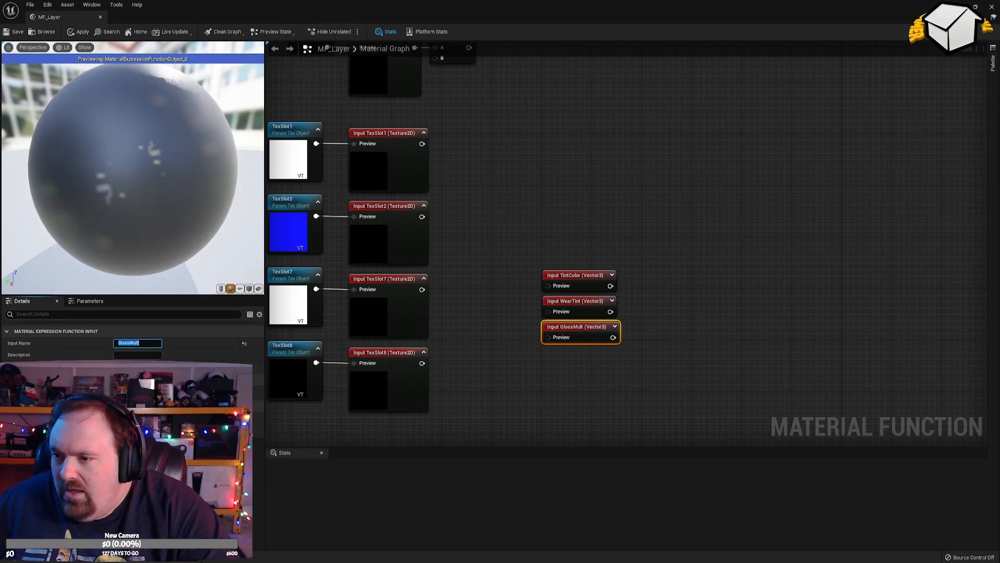
left_click(136, 367)
left_click(134, 378)
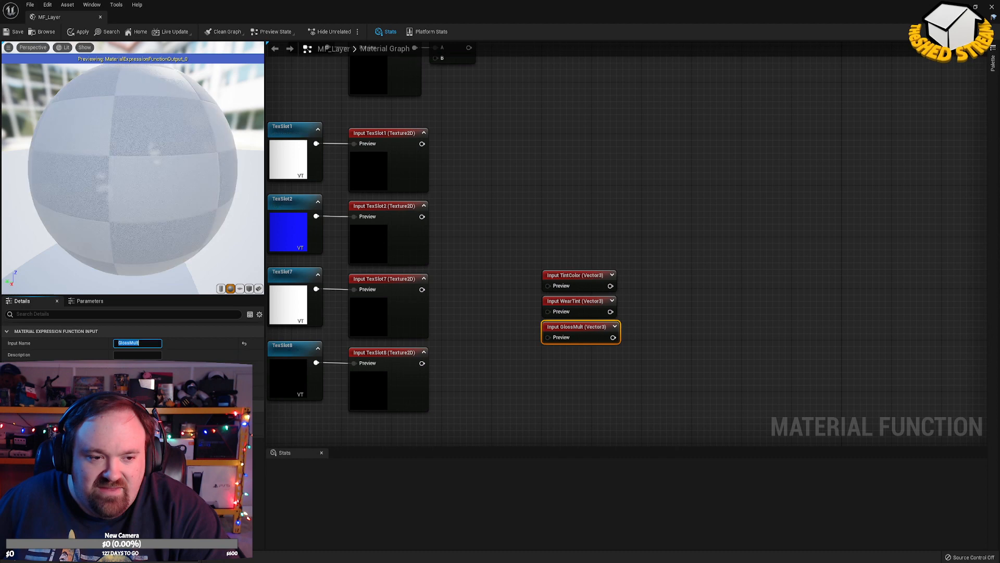
Duplicate the GlossMult scalar input, place the copy beneath it, and name the copy WearGloss.
left_click(577, 364)
left_click(569, 328)
key("ctrl+d")
left_click_drag(589, 362, 565, 355)
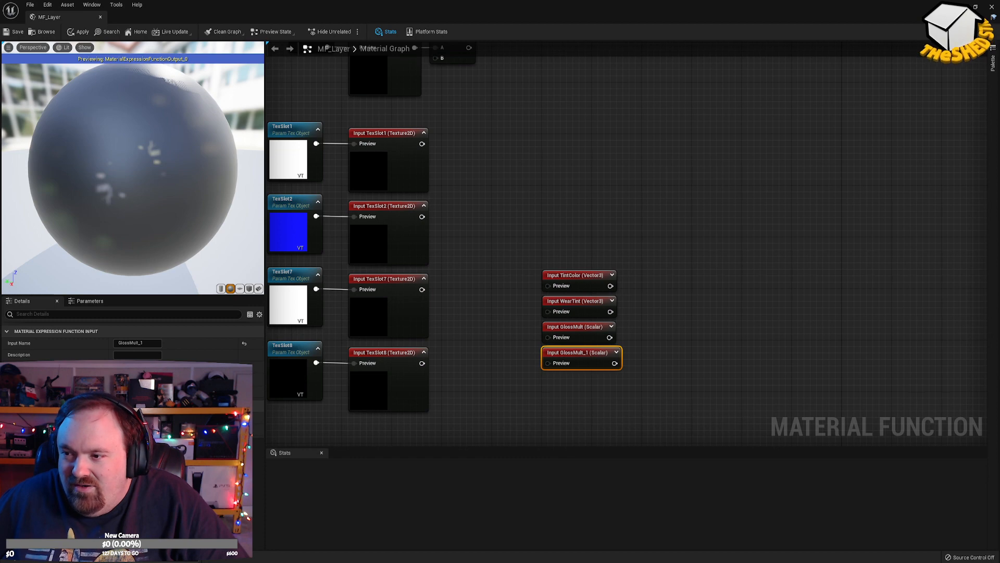
left_click(137, 342)
type("WearGloss")
key("Return")
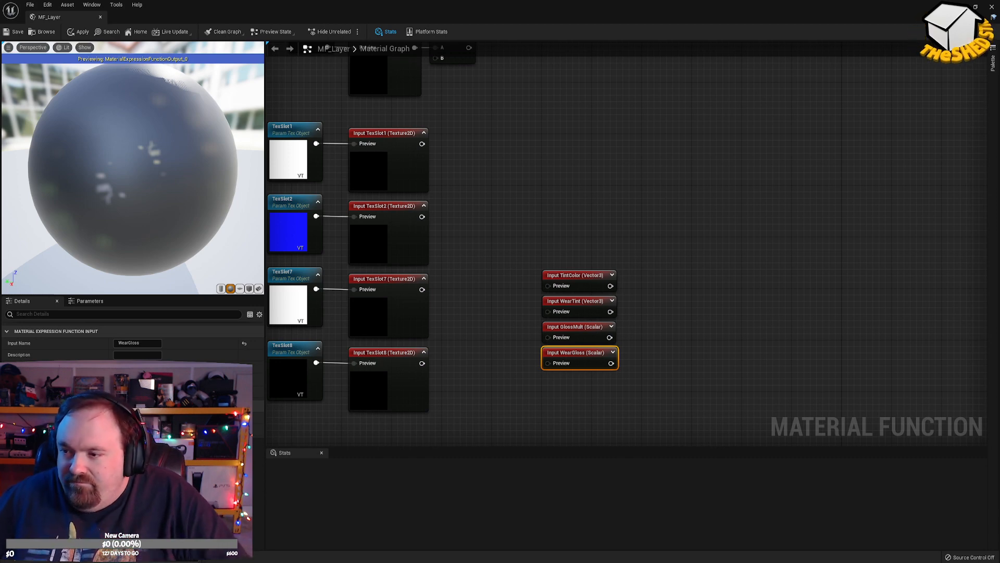
Duplicate the WearGloss scalar input, place the copy beneath it, and name the copy UVTiling.
right_click_drag(578, 410, 608, 335)
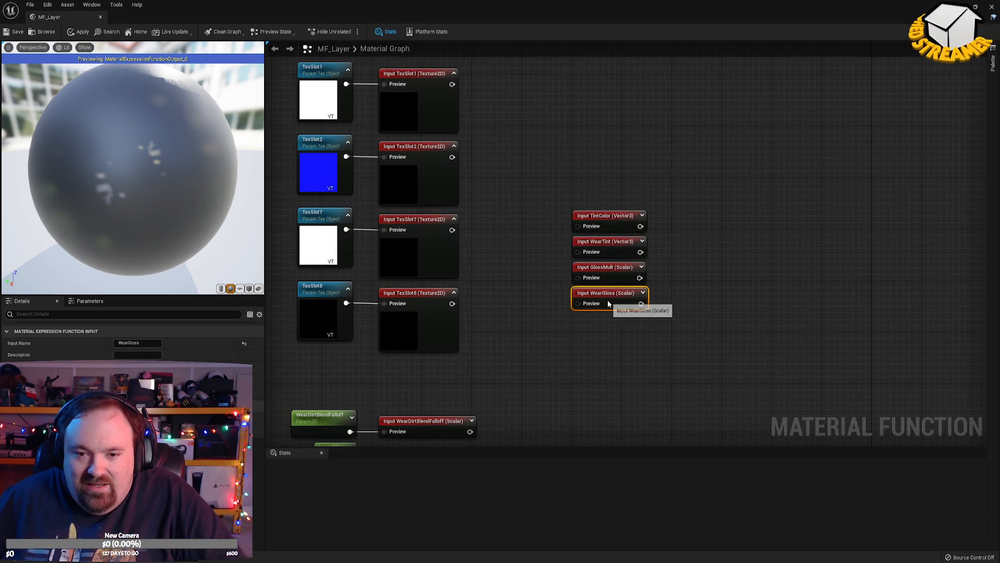
key("ctrl+d")
left_click_drag(617, 334, 605, 320)
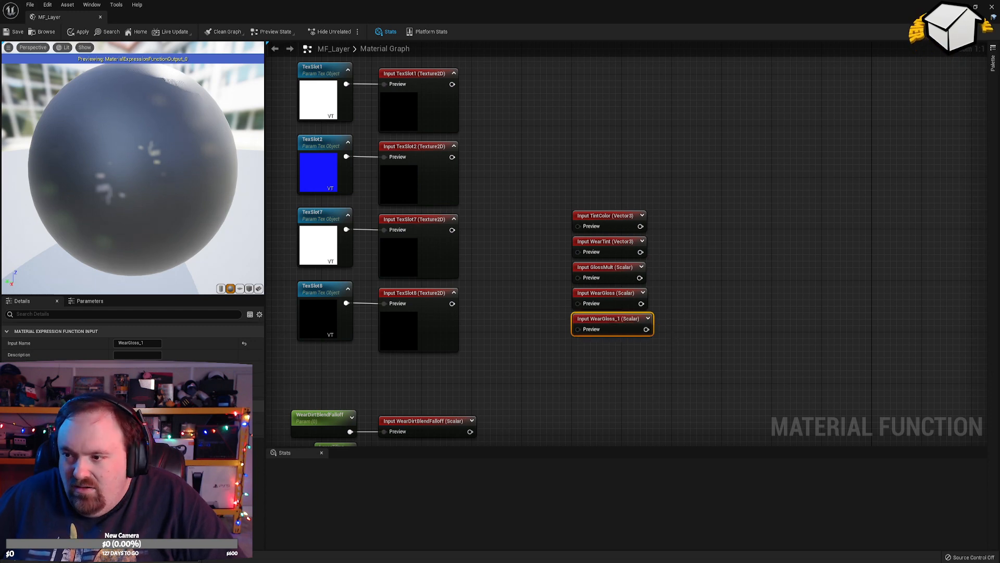
left_click(137, 343)
type("UVTiling")
key("Return")
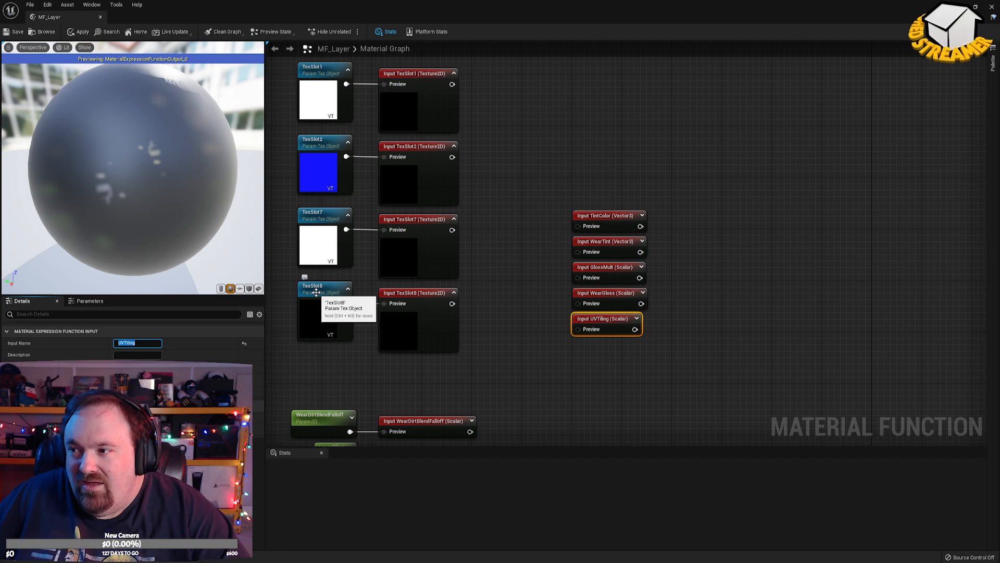
Review the existing wear, layer and detail parameter inputs below the texture slots.
scroll(475, 340, "down", 5)
right_click_drag(475, 340, 596, 138)
scroll(616, 261, "up", 4)
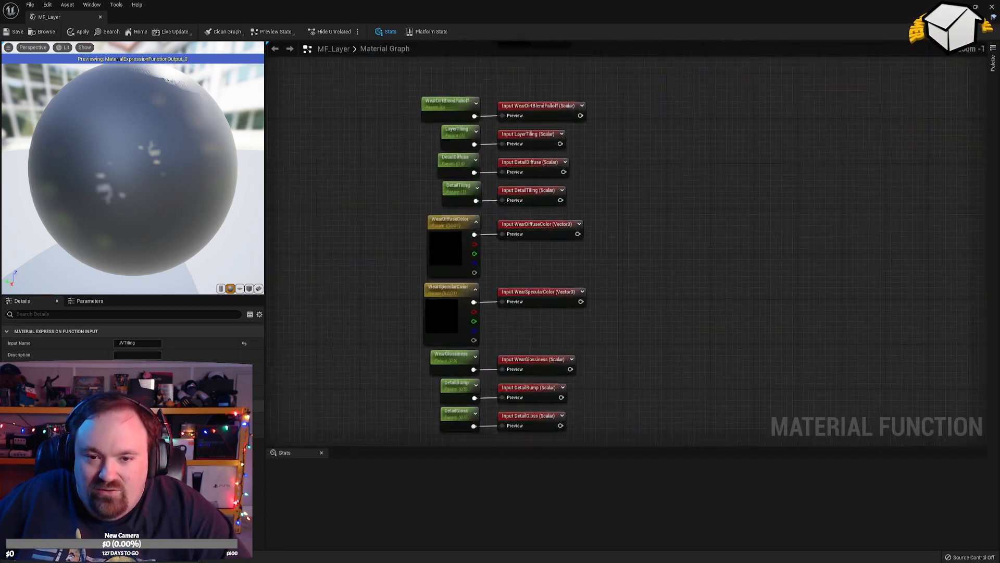
right_click_drag(616, 260, 673, 161)
scroll(628, 311, "up", 1)
right_click_drag(616, 251, 647, 401)
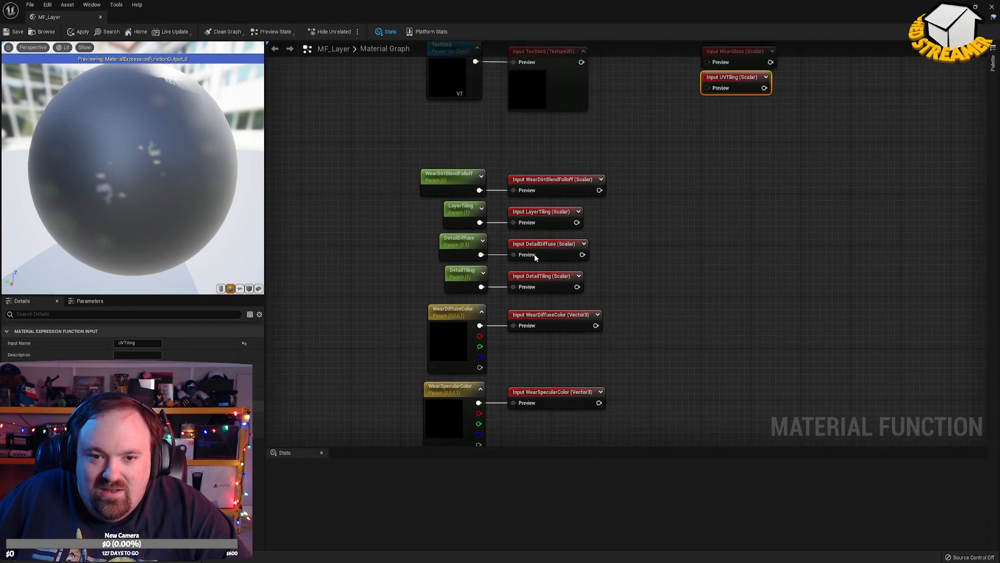
right_click_drag(648, 208, 640, 306)
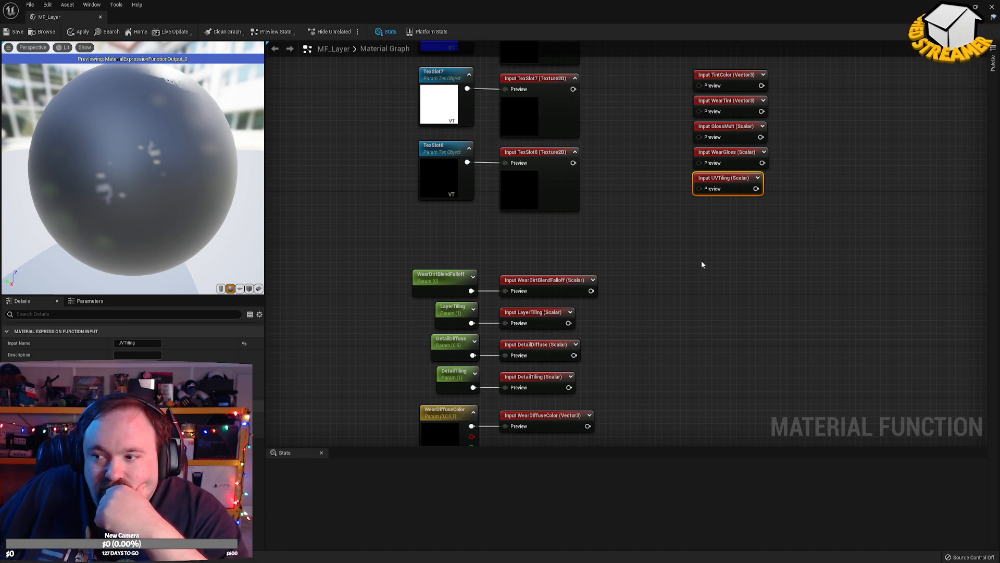
Paste three copies of the UVTiling scalar input below the original node.
right_click_drag(742, 212, 621, 235)
left_click(669, 223)
left_click(610, 207)
key("ctrl+c")
key("ctrl+v")
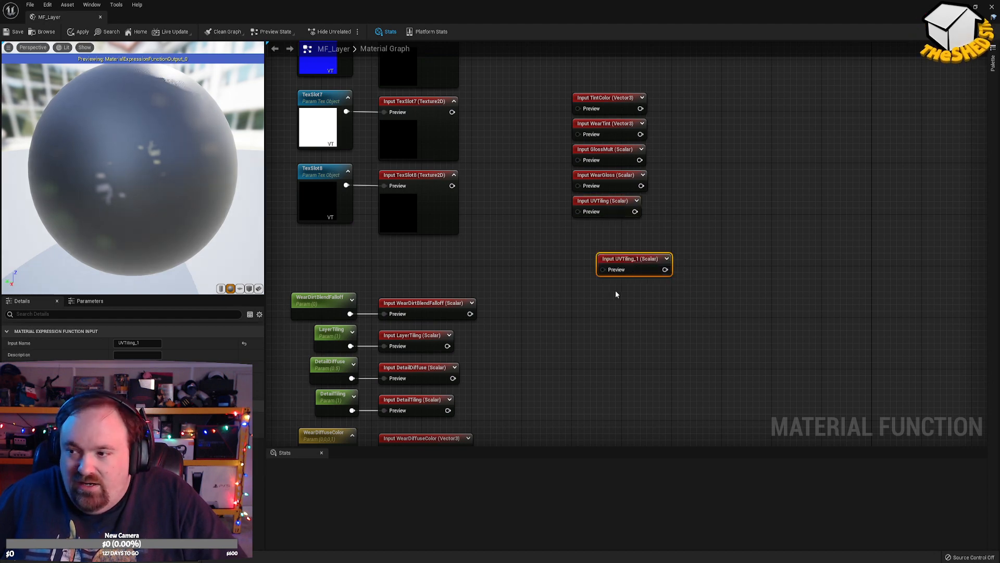
key("ctrl+v")
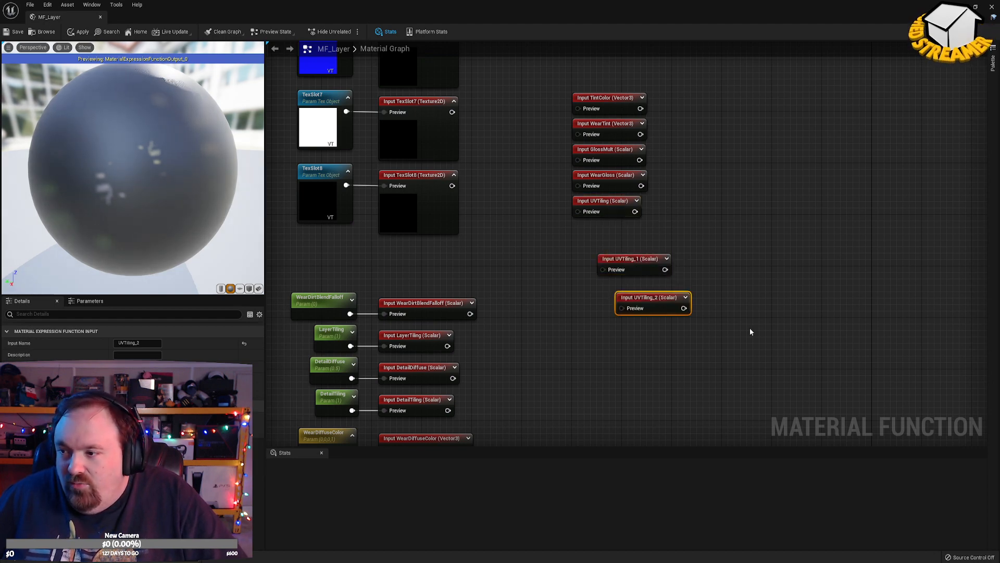
key("ctrl+v")
Stack the three UVTiling copies in a column aligned beneath the other new inputs, leaving a small gap.
left_click_drag(667, 335, 637, 324)
left_click(651, 306, "shift")
left_click(630, 258, "shift")
left_click_drag(631, 260, 604, 236)
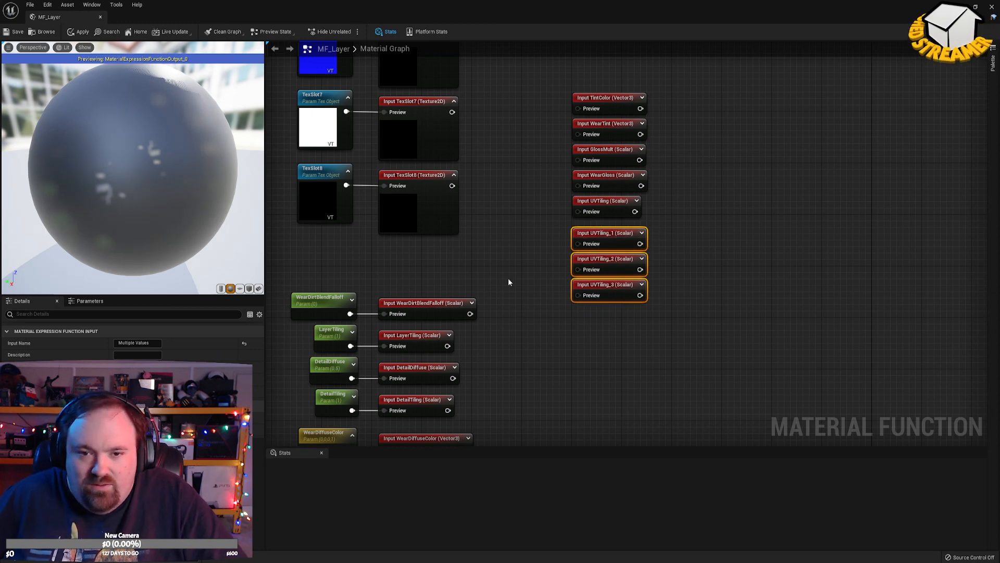
left_click(728, 325)
Rename the first UVTiling copy HeightBias.
left_click(607, 237)
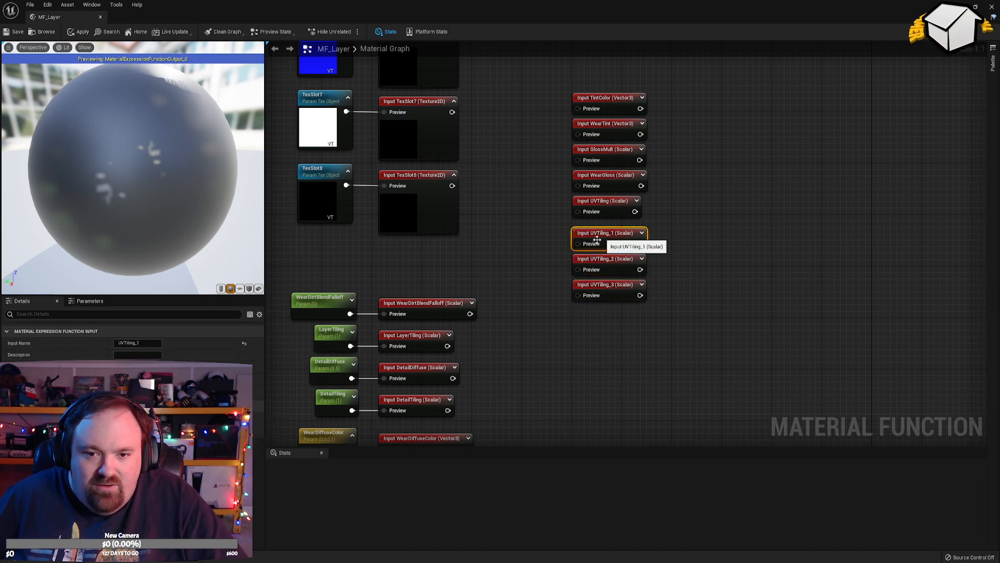
left_click(148, 344)
type("HeightBias")
key("Return")
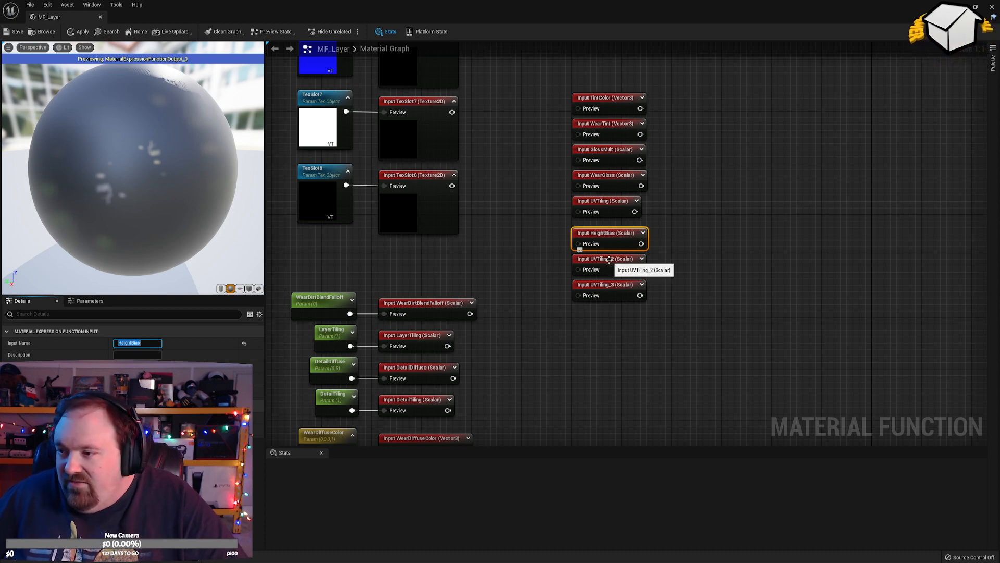
left_click(137, 379)
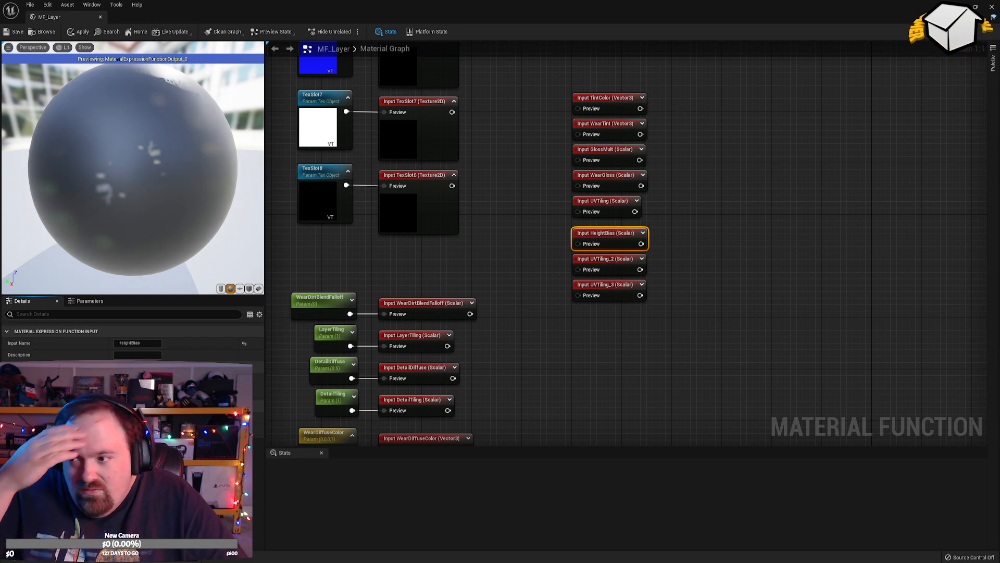
Rename the second UVTiling copy HeightScale.
left_click(604, 260)
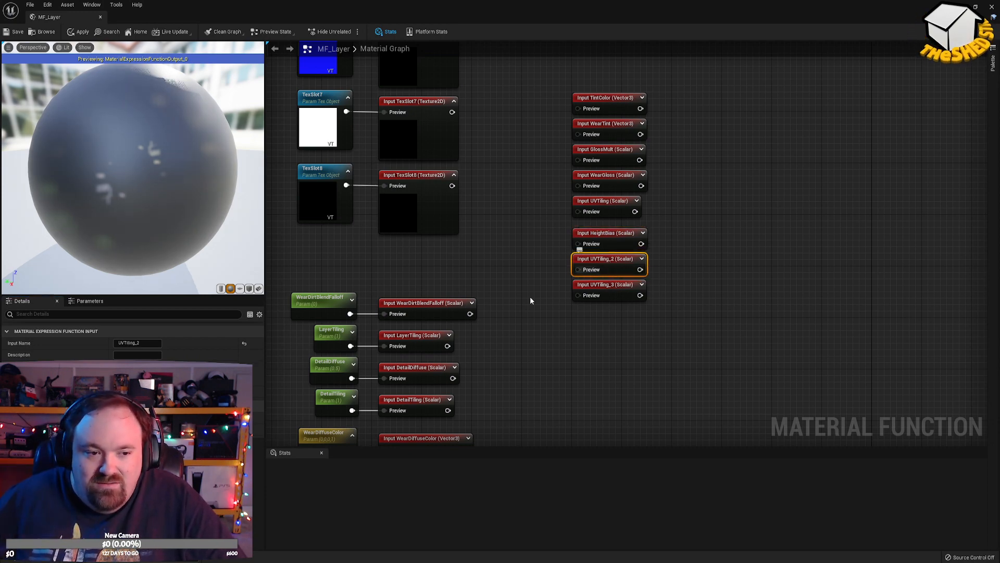
left_click(137, 342)
type("HeightScale")
key("Return")
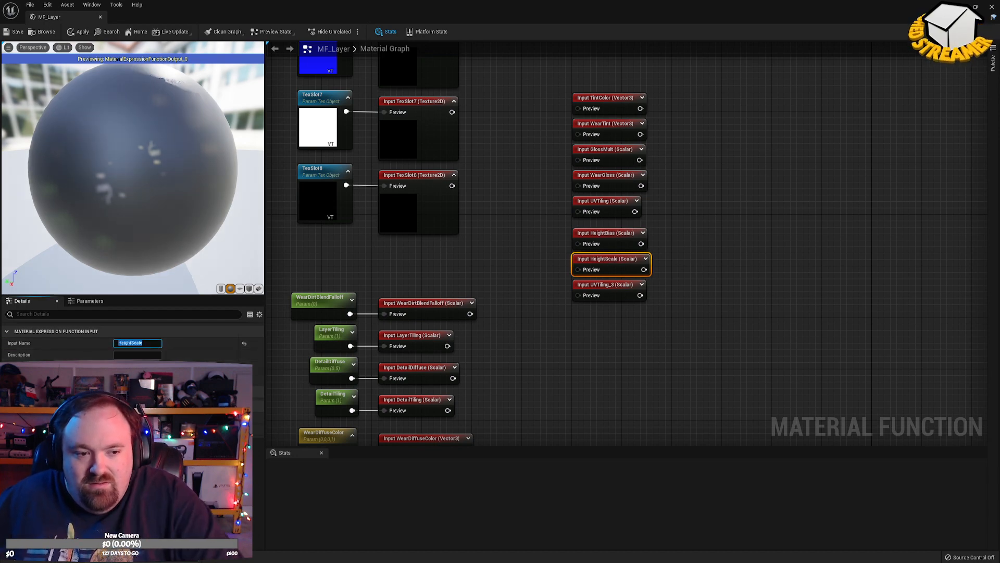
left_click(735, 316)
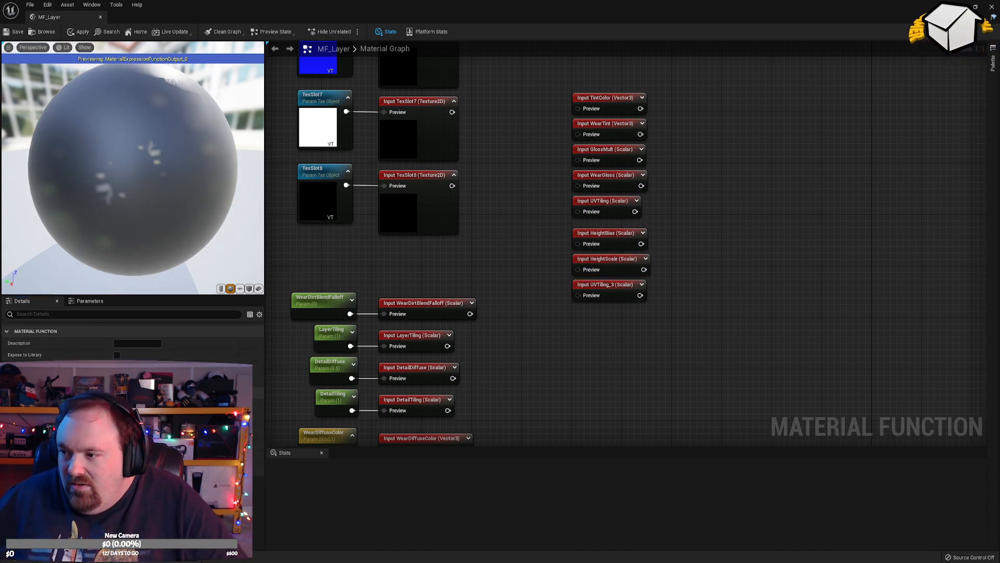
Rename the third UVTiling copy PaletteTint.
left_click(604, 285)
left_click(137, 342)
type("PaletteTint")
key("Return")
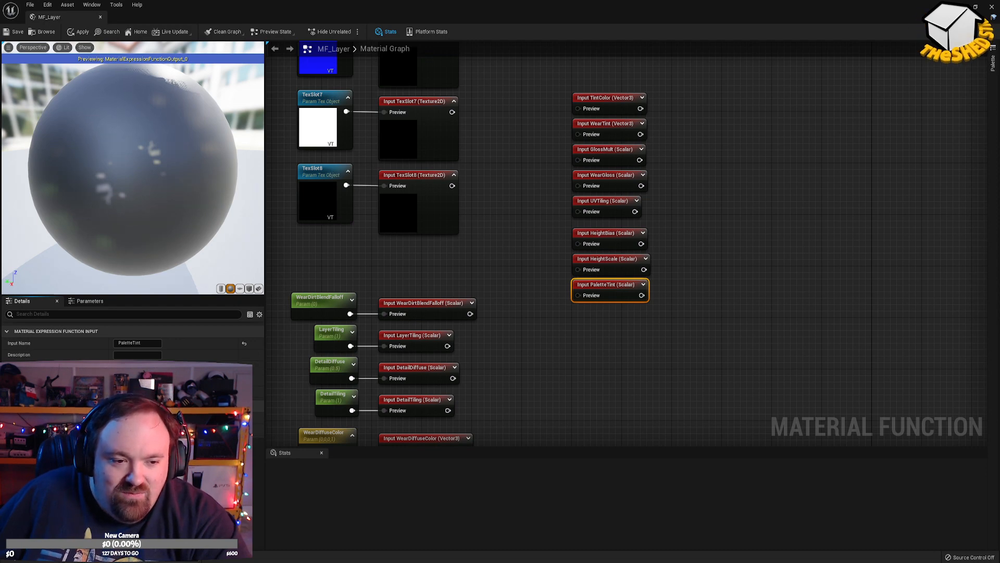
left_click(616, 364)
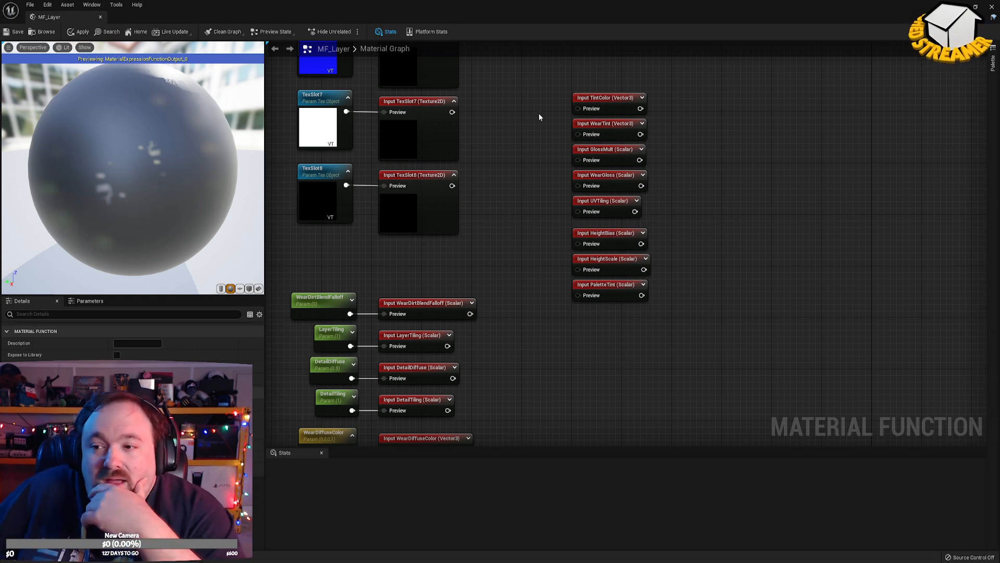
Move the UVTiling input beside the LayerTiling input and connect LayerTiling's output to its Preview pin.
scroll(540, 111, "down", 4)
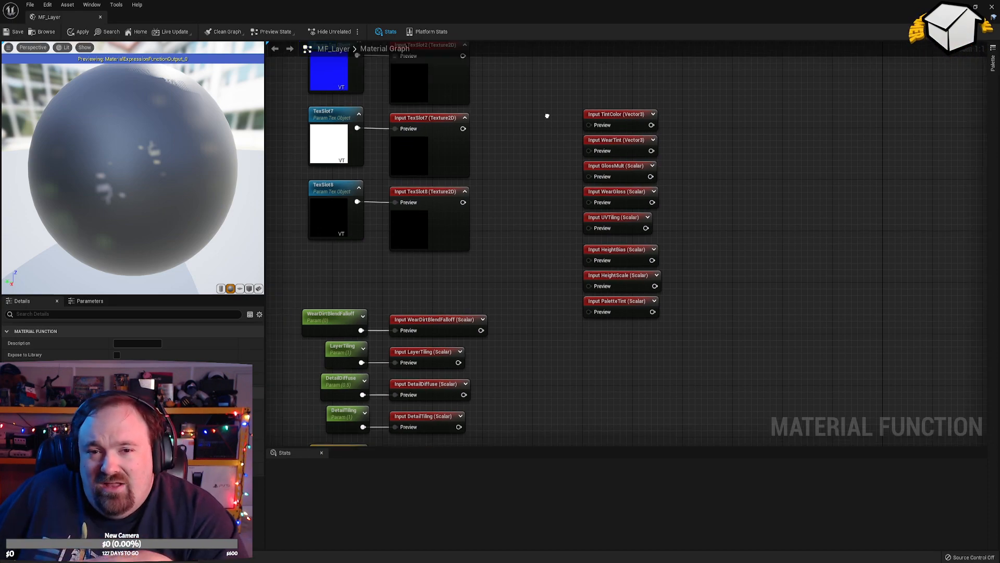
right_click_drag(580, 145, 567, 176)
scroll(591, 211, "up", 4)
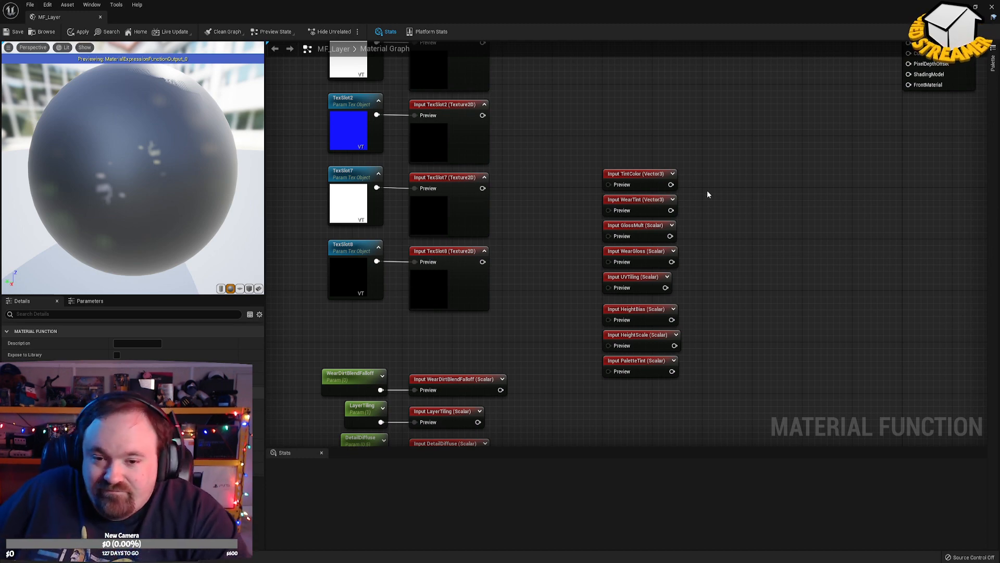
scroll(759, 224, "down", 3)
scroll(757, 218, "up", 1)
right_click_drag(757, 217, 759, 109)
right_click_drag(604, 233, 618, 172)
left_click(678, 131)
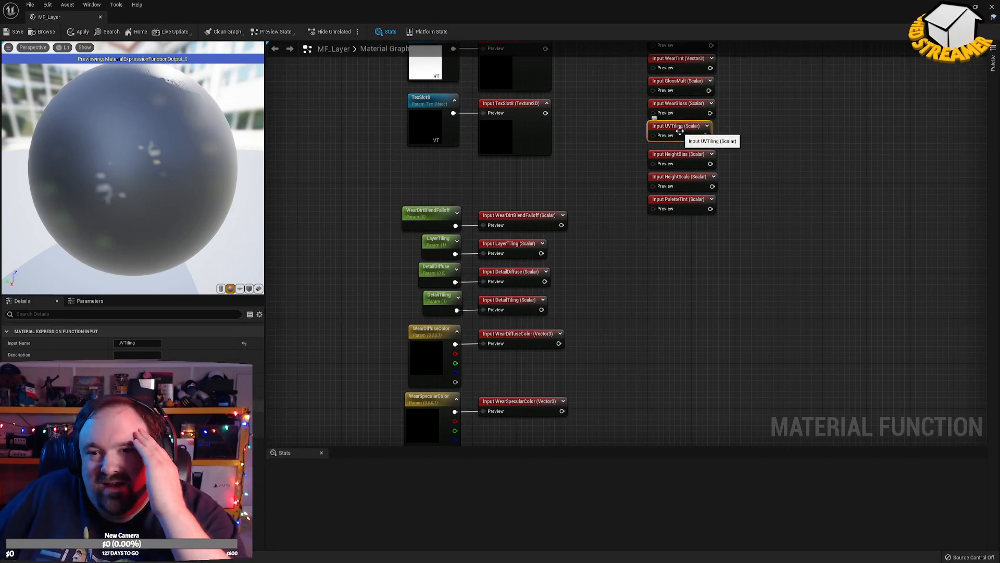
left_click_drag(680, 127, 584, 246)
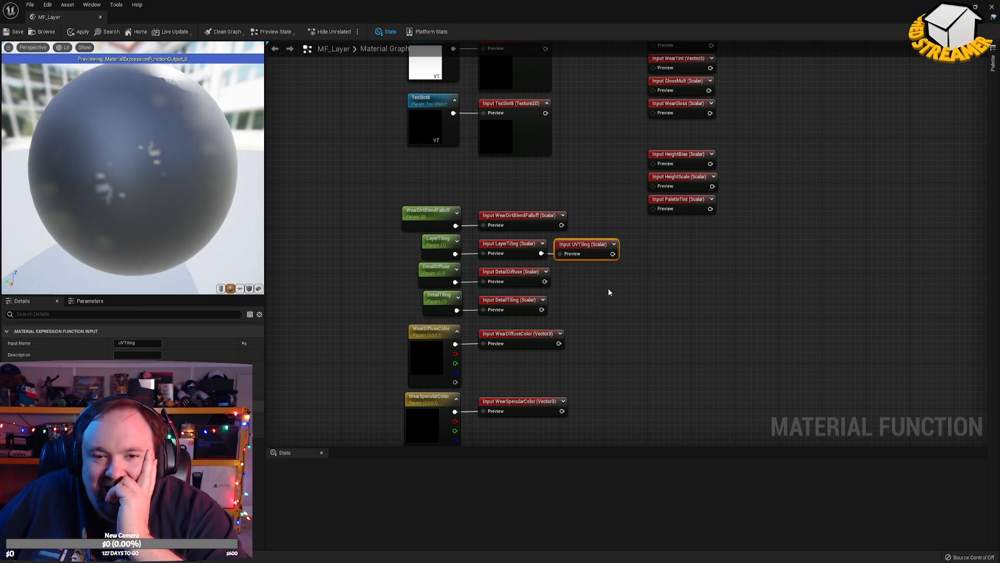
left_click_drag(404, 244, 603, 255)
scroll(606, 300, "up", 1)
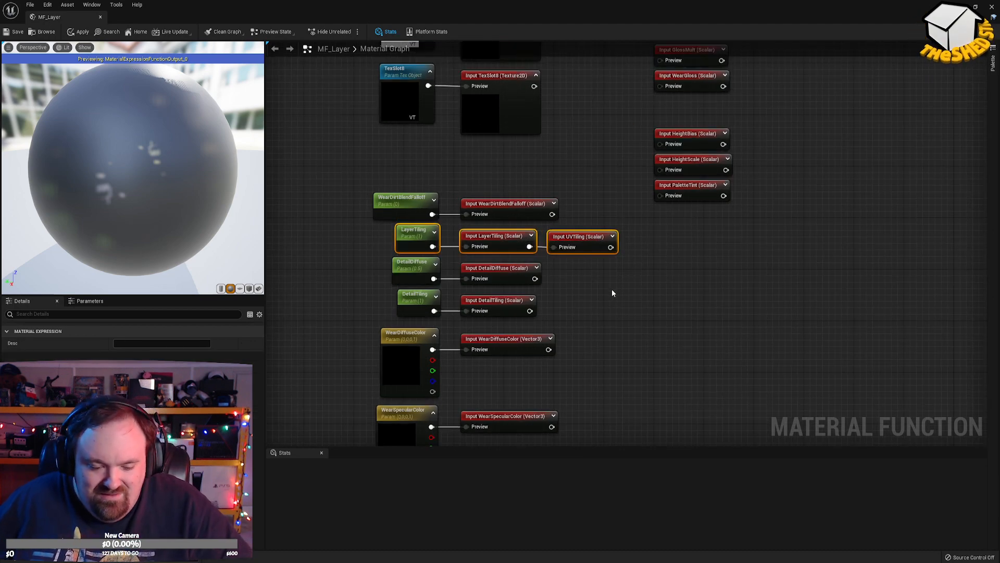
left_click(645, 270)
right_click_drag(645, 270, 676, 315)
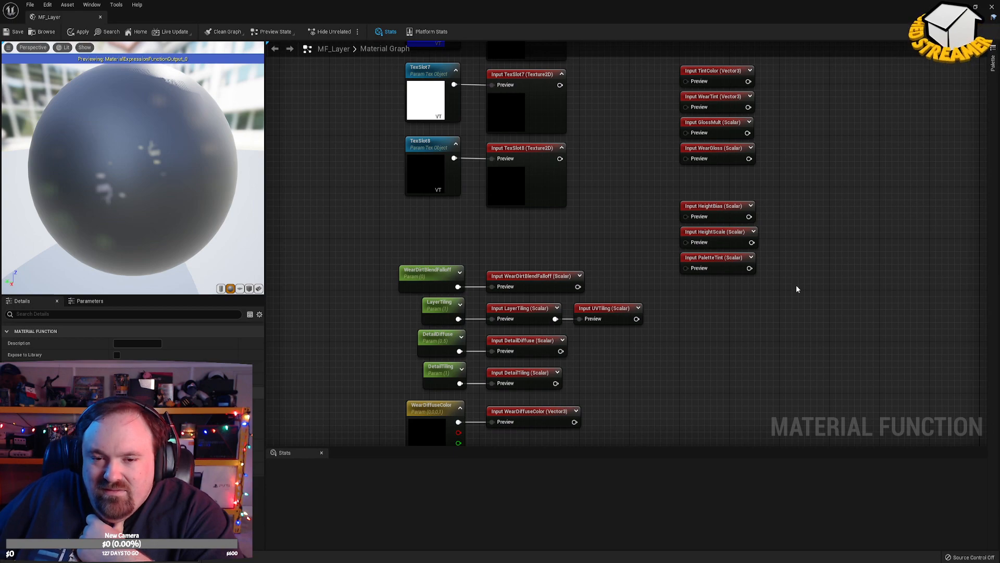
right_click_drag(851, 233, 866, 92)
left_click(740, 100)
right_click_drag(743, 199, 643, 436)
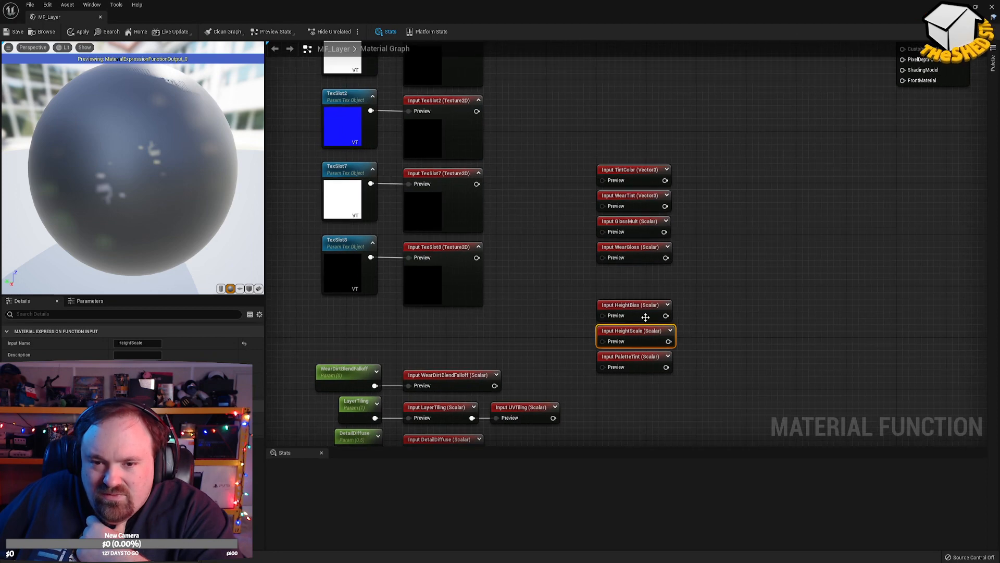
left_click_drag(648, 319, 578, 333)
left_click_drag(471, 327, 530, 327)
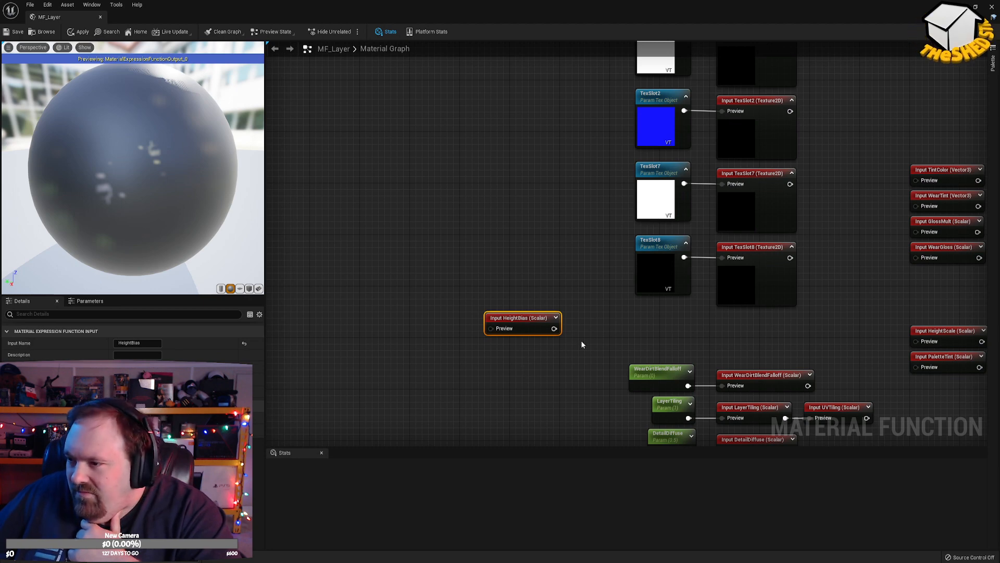
right_click_drag(633, 310, 454, 339)
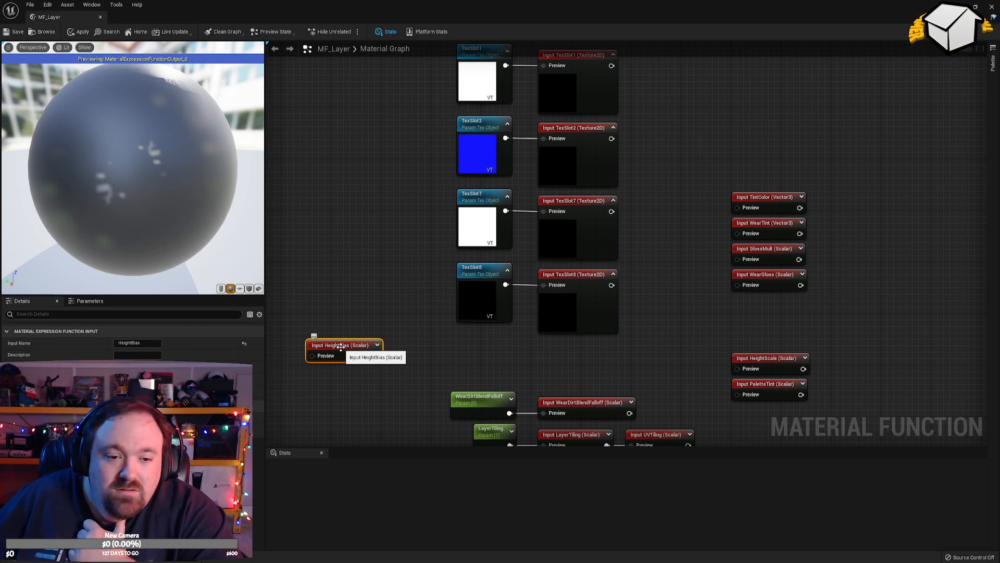
left_click_drag(341, 347, 767, 336)
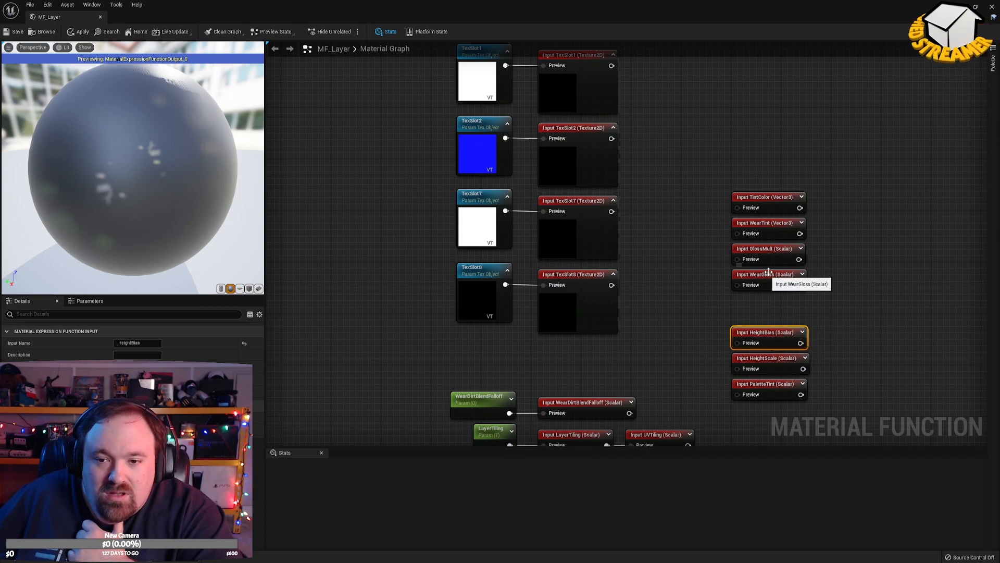
Add a TexCoord node in the empty graph area well to the left of the existing nodes.
right_click_drag(786, 148, 806, 312)
scroll(753, 269, "down", 2)
scroll(753, 270, "down", 2)
scroll(806, 311, "down", 3)
scroll(807, 312, "up", 1)
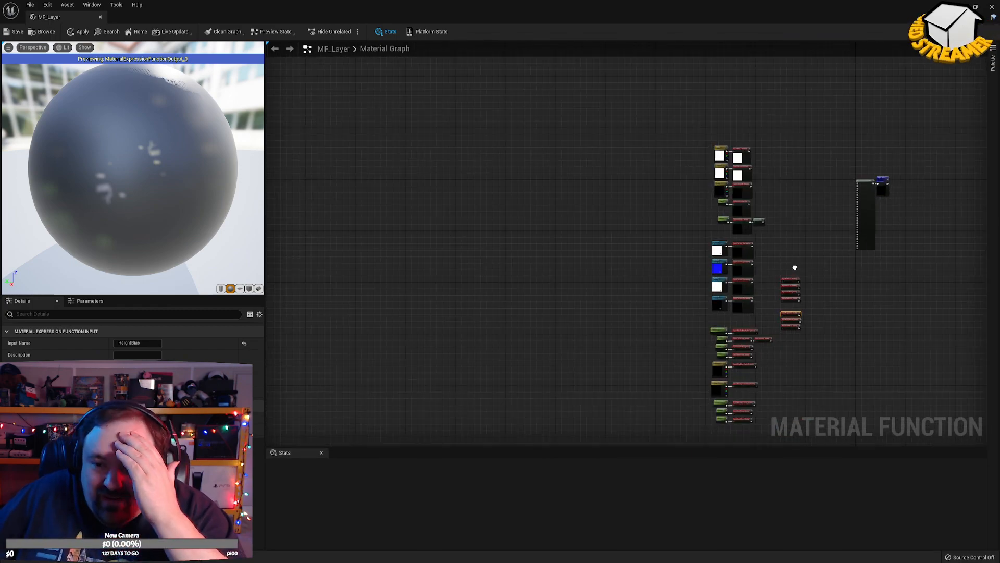
left_click_drag(643, 133, 777, 437)
left_click(785, 339)
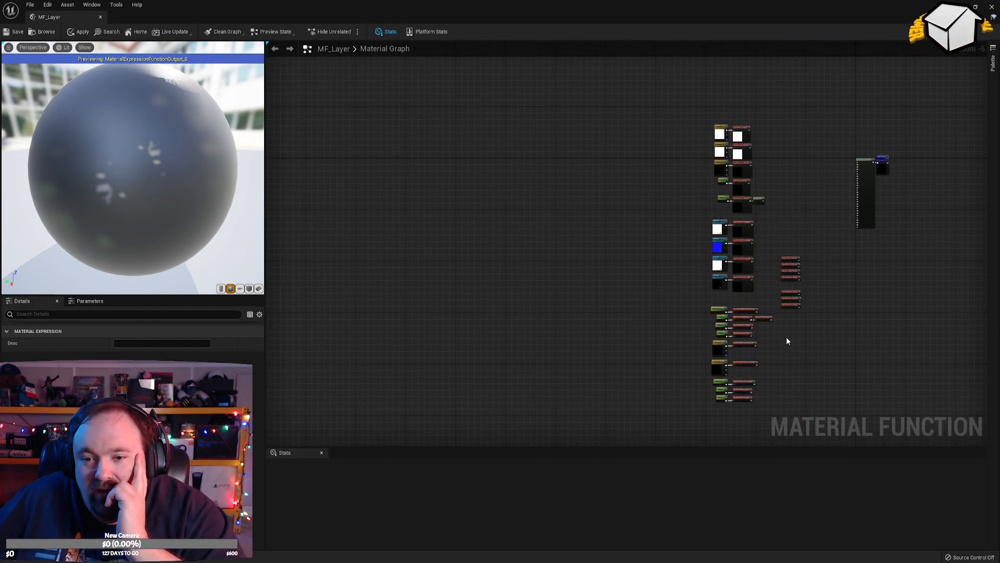
right_click_drag(530, 176, 602, 181)
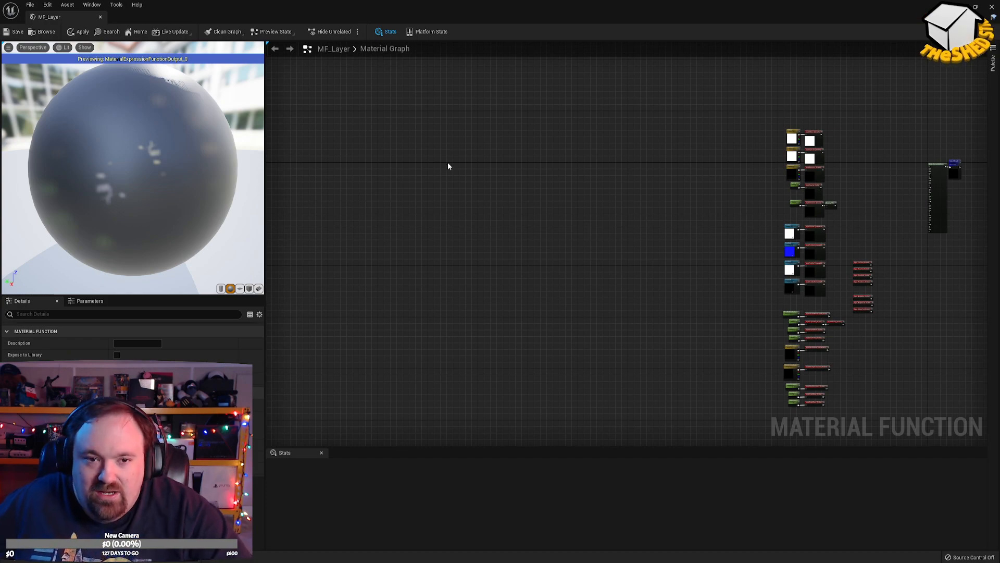
left_click(431, 164)
Move the LayerTiling parameter together with its LayerTiling and UVTiling inputs beside the TexCoord node.
scroll(787, 336, "up", 6)
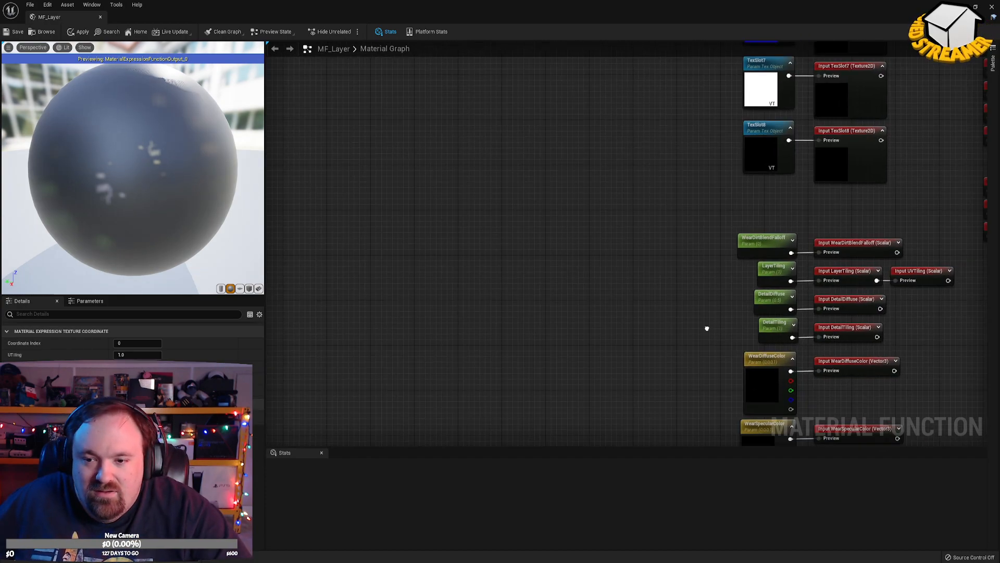
left_click_drag(898, 220, 814, 128)
right_click_drag(921, 155, 701, 219)
Add a Multiply node beside TexCoord, with TexCoord feeding A and the UVTiling input feeding B.
left_click_drag(691, 173, 745, 171)
type("multiply")
key("Return")
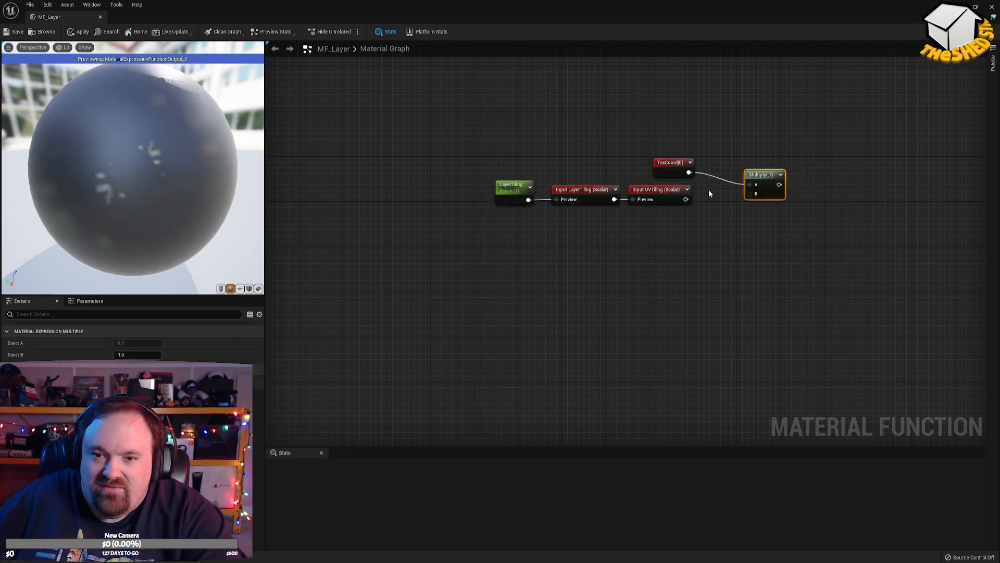
left_click_drag(685, 199, 717, 167)
left_click(771, 194)
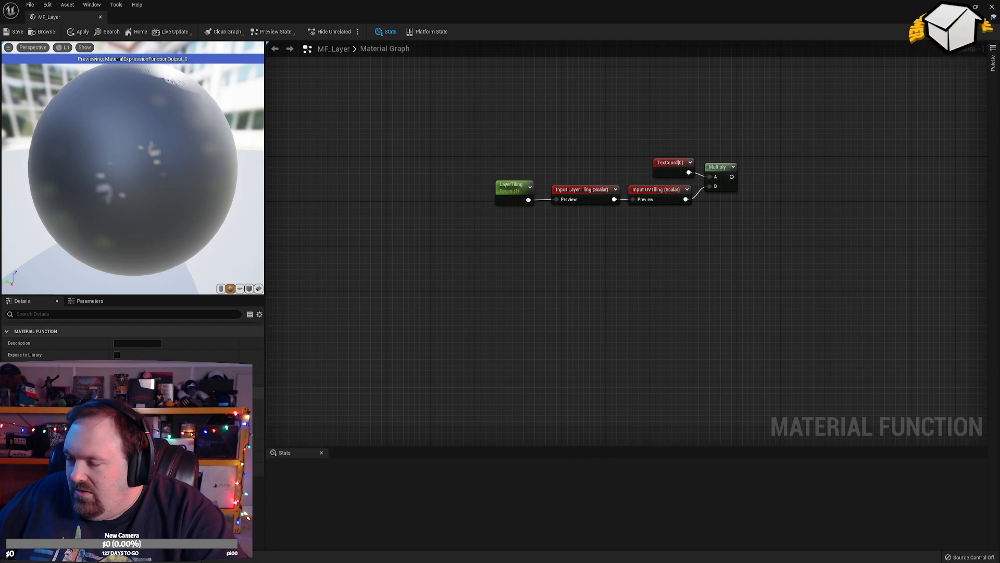
right_click_drag(844, 170, 695, 230)
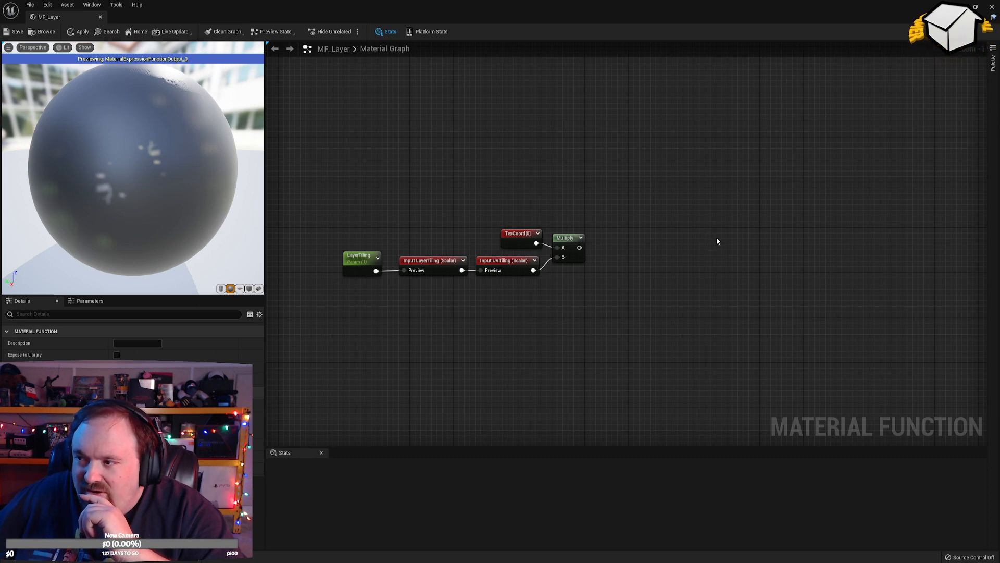
right_click_drag(633, 181, 604, 234)
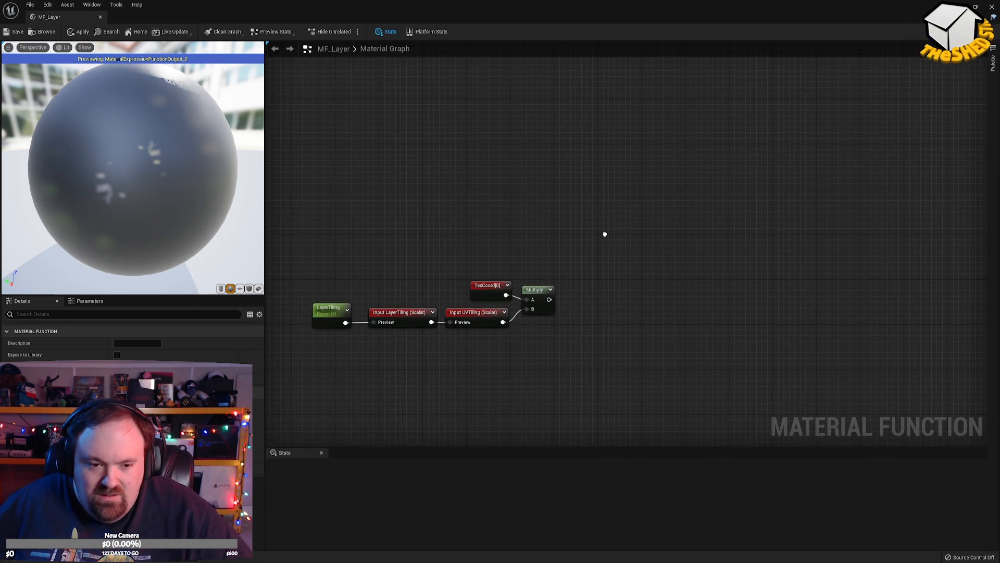
scroll(605, 235, "down", 6)
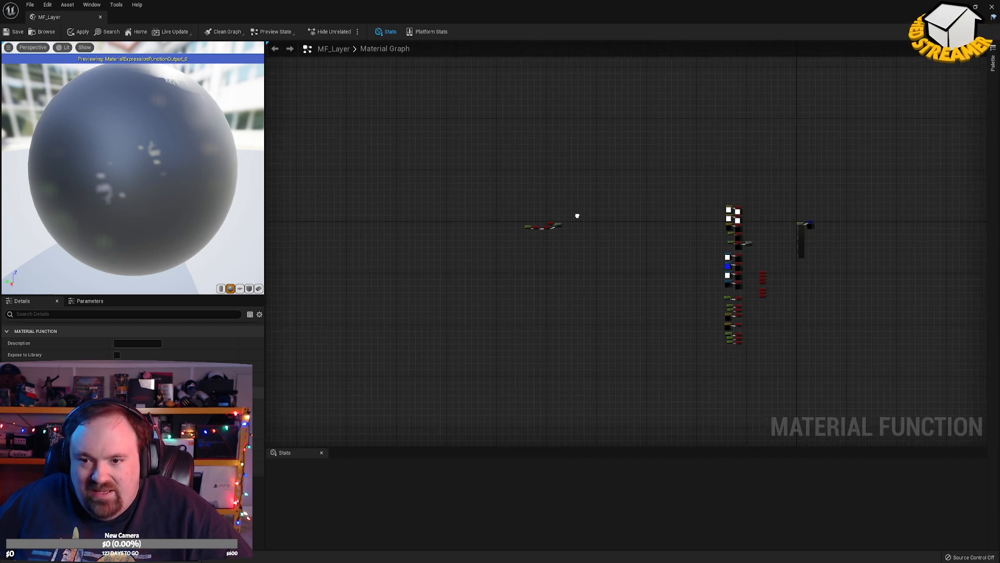
scroll(603, 231, "up", 6)
right_click(620, 205)
key("Escape")
left_click(465, 355)
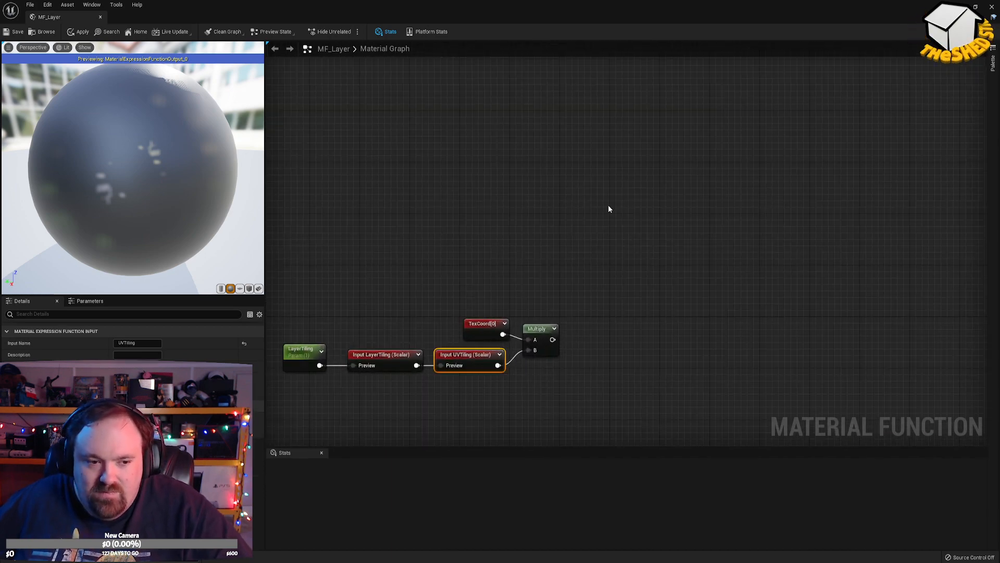
key("ctrl+c")
key("ctrl+v")
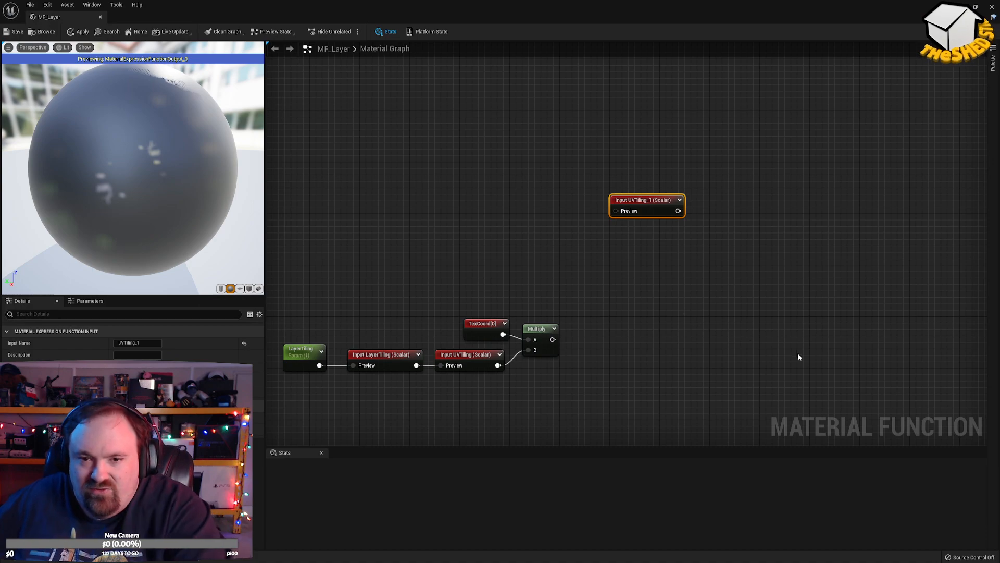
key("Delete")
left_click(551, 315)
Review the unconnected TintColor, WearTint, GlossMult, WearGloss, HeightBias, HeightScale and PaletteTint inputs one by one.
right_click_drag(853, 371, 694, 252)
scroll(694, 252, "down", 5)
right_click_drag(960, 158, 648, 163)
scroll(648, 163, "up", 5)
right_click_drag(917, 191, 676, 113)
left_click(677, 110)
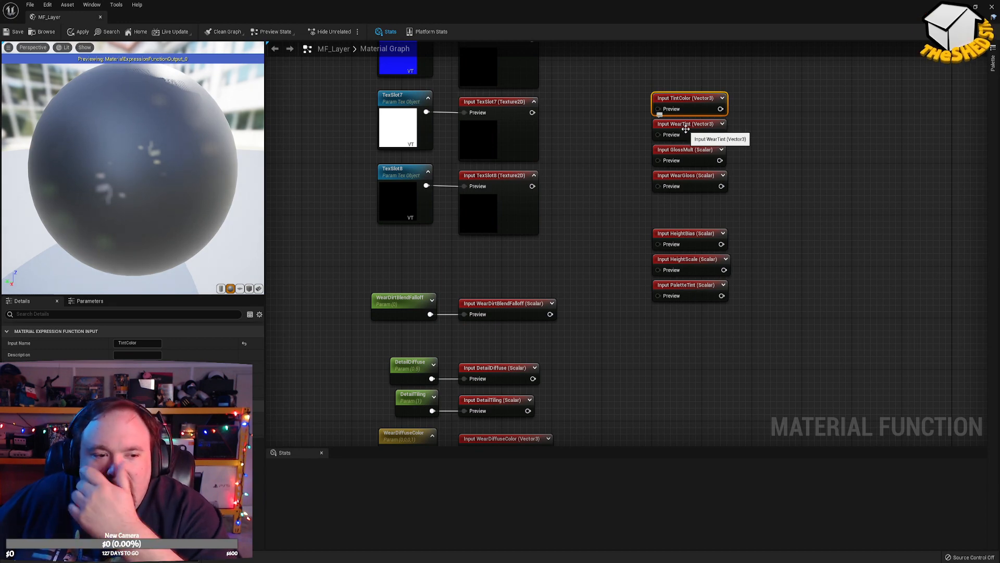
left_click(685, 126)
left_click(690, 152)
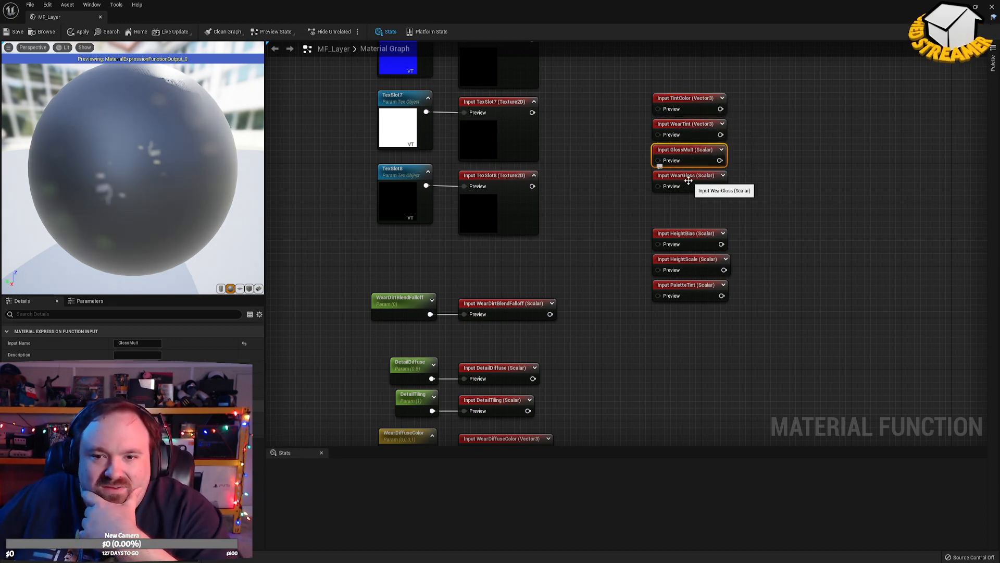
left_click(688, 178)
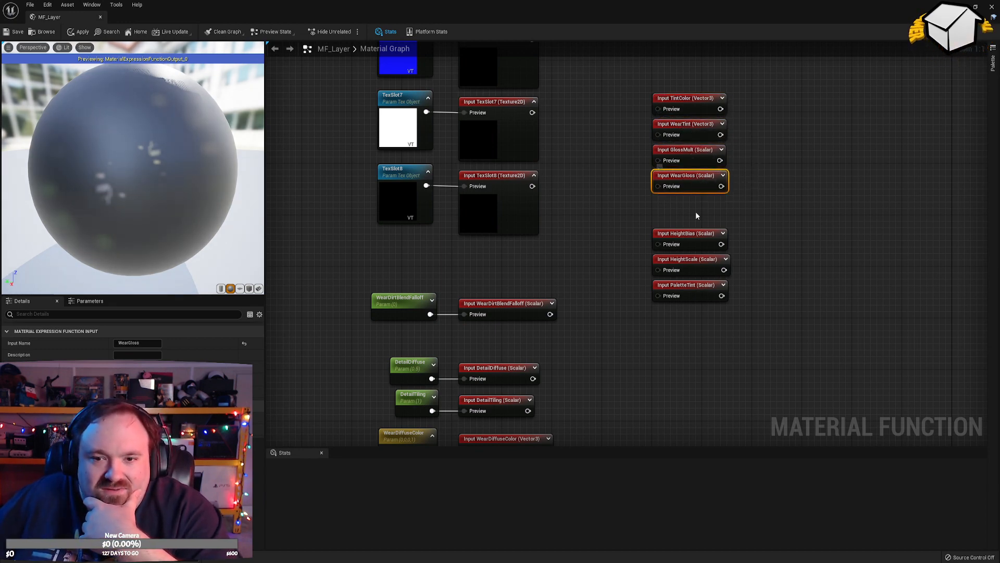
left_click(688, 234)
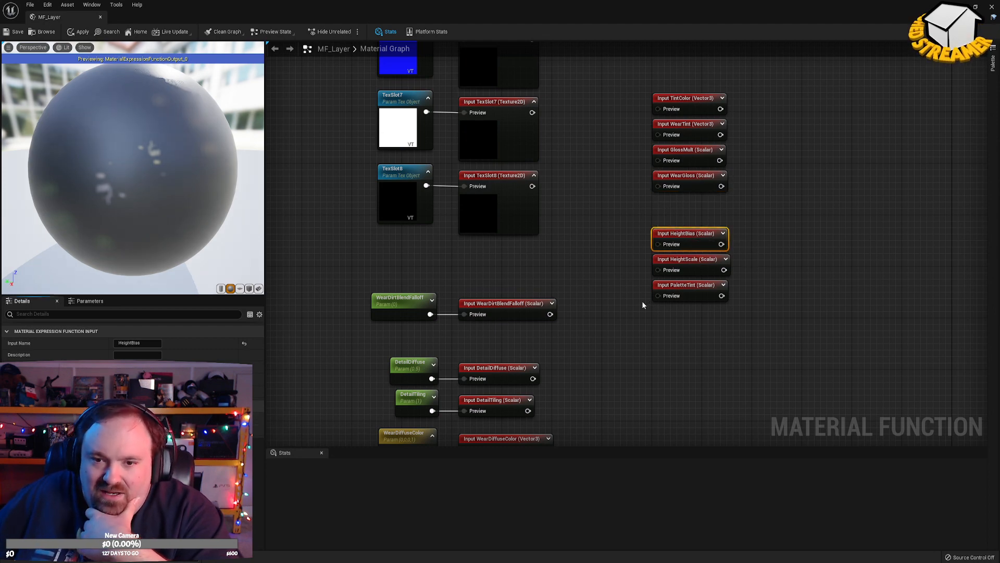
left_click(669, 273)
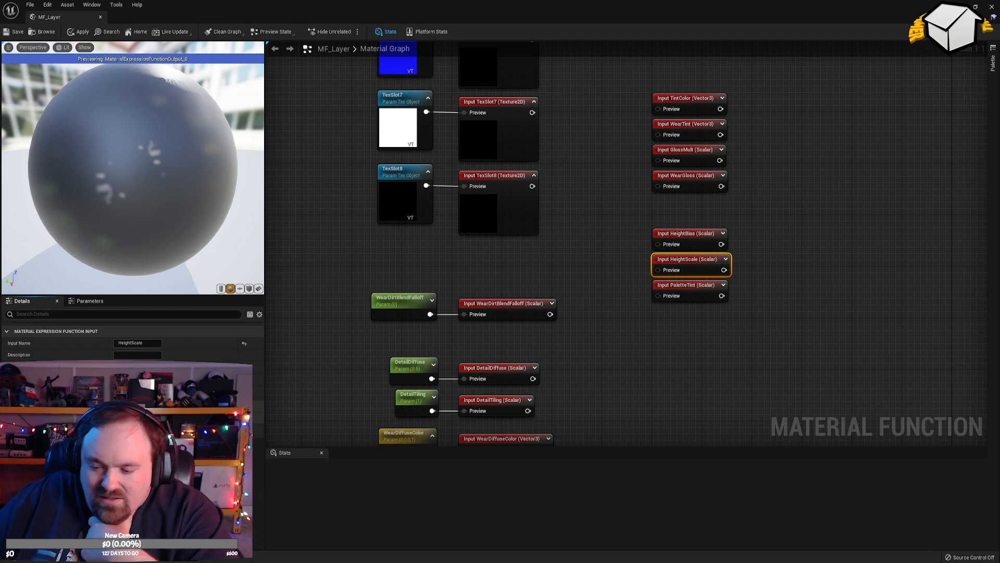
left_click(672, 299)
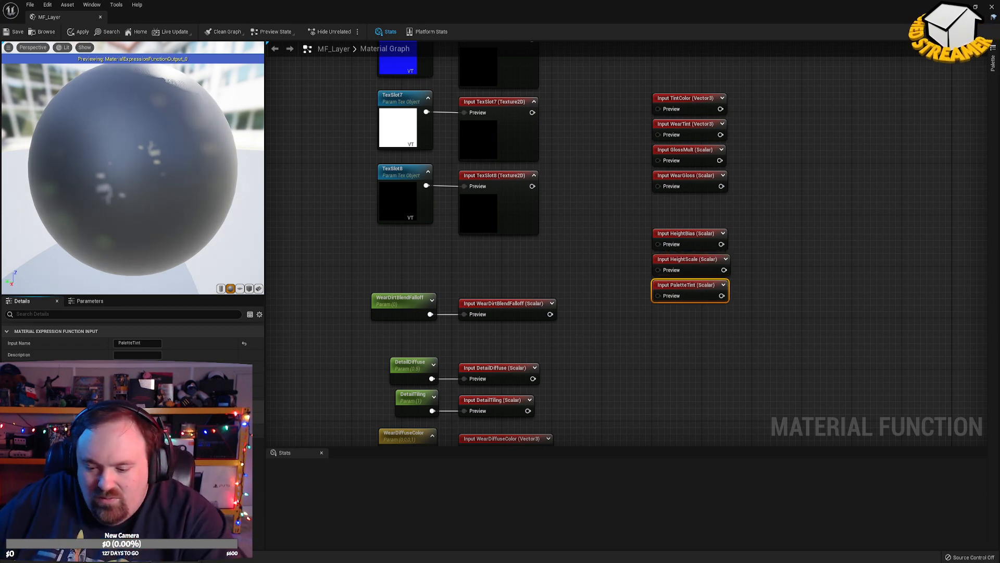
left_click(596, 191)
scroll(596, 192, "down", 5)
right_click_drag(596, 191, 938, 443)
right_click_drag(638, 405, 271, 111)
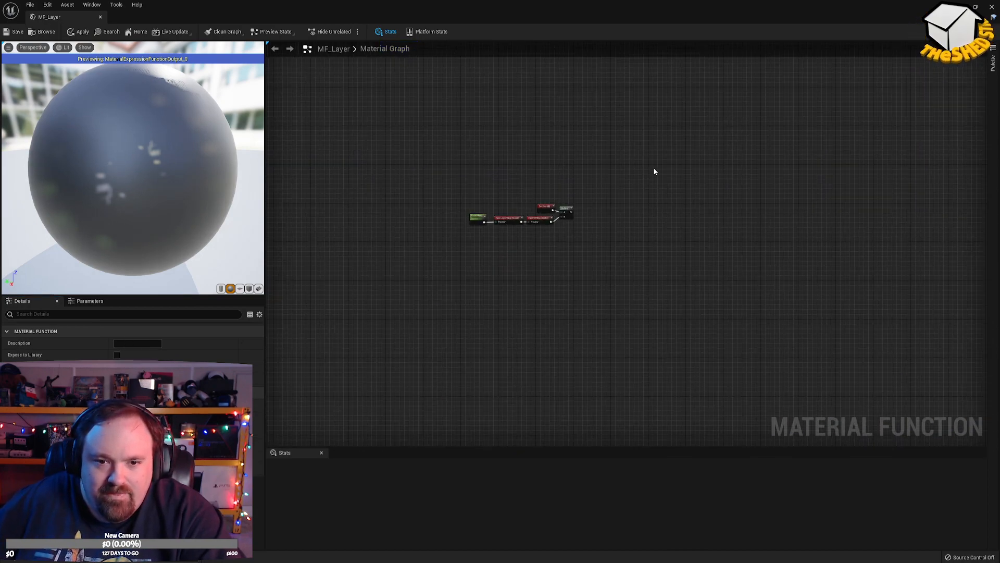
scroll(638, 177, "up", 5)
left_click(366, 285)
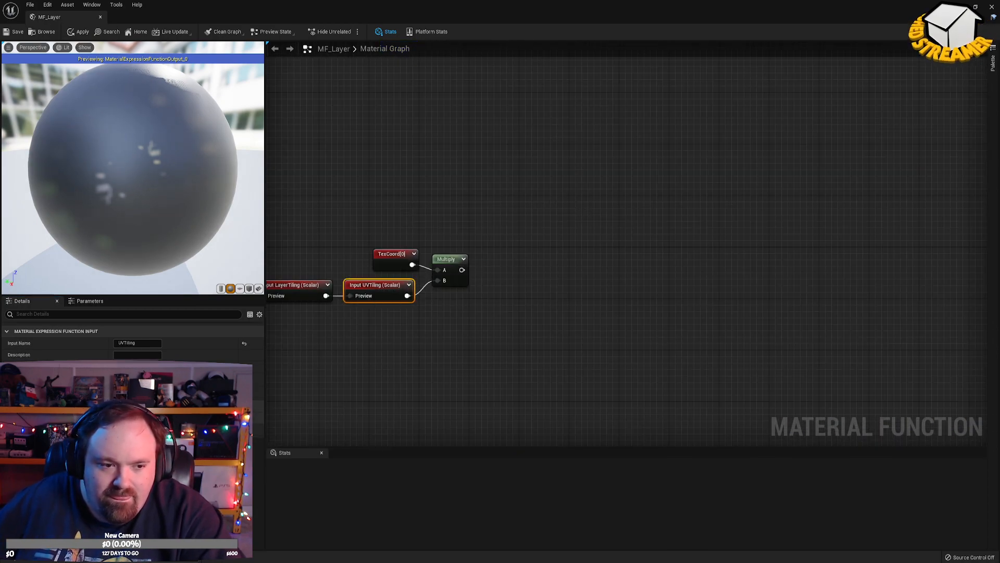
left_click(639, 185)
scroll(620, 201, "down", 5)
scroll(597, 214, "up", 5)
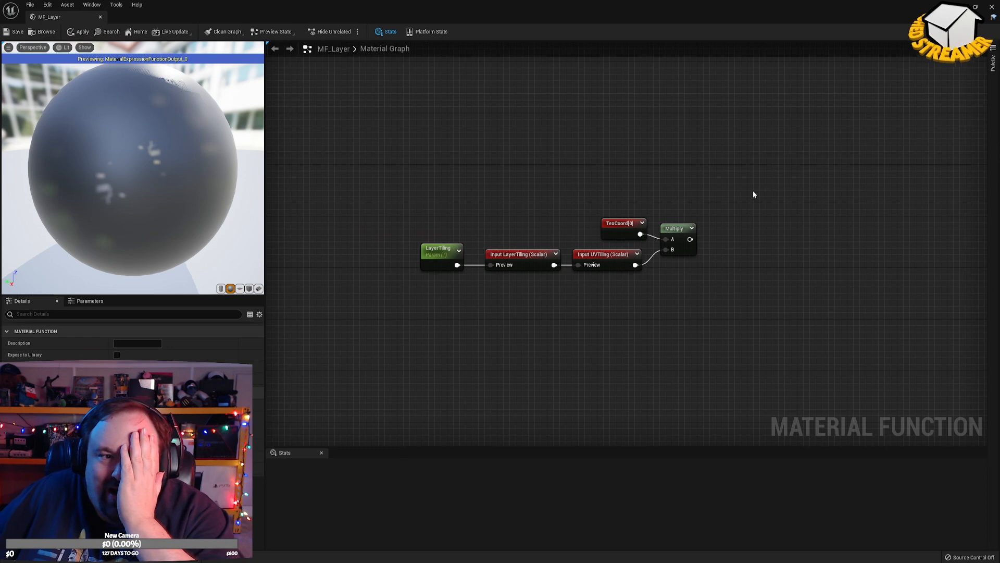
Save the MF_Layer material function.
left_click(7, 33)
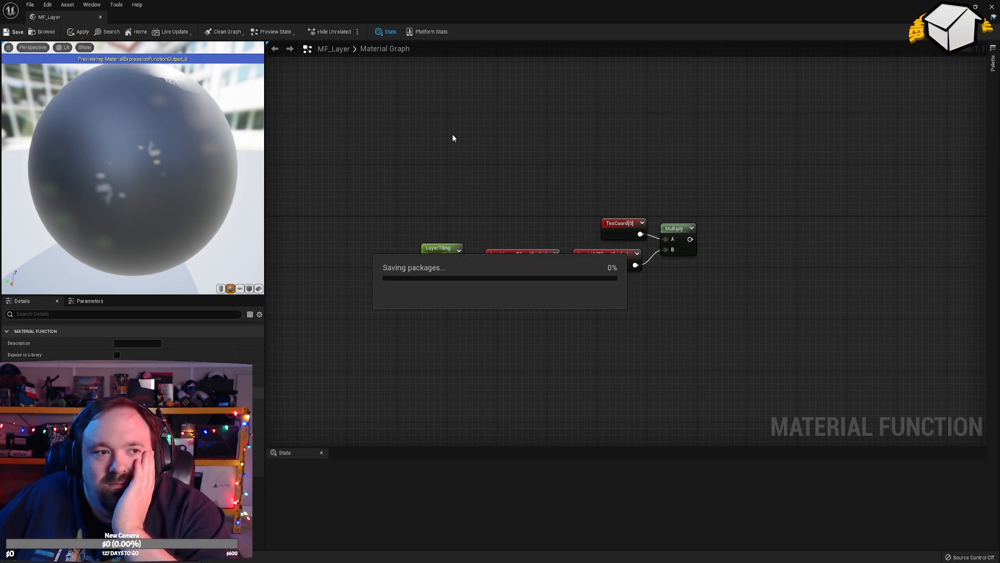
right_click_drag(757, 189, 539, 153)
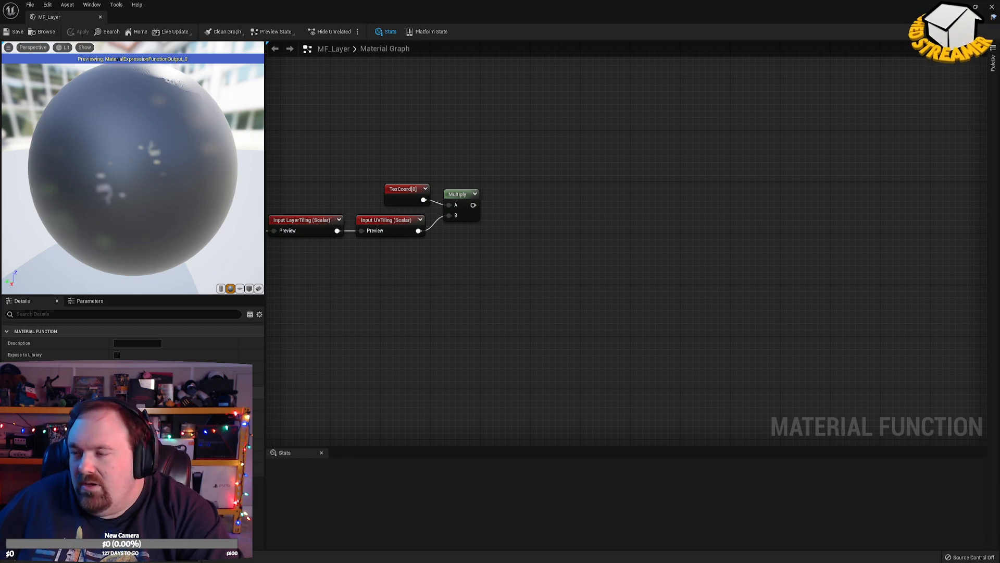
Switch to Notepad++, copy the property name PARALLAX_OCCLUSION_MAPPING from HardSurface.ext, and move the window off the material graph.
left_click_drag(417, 75, 410, 37)
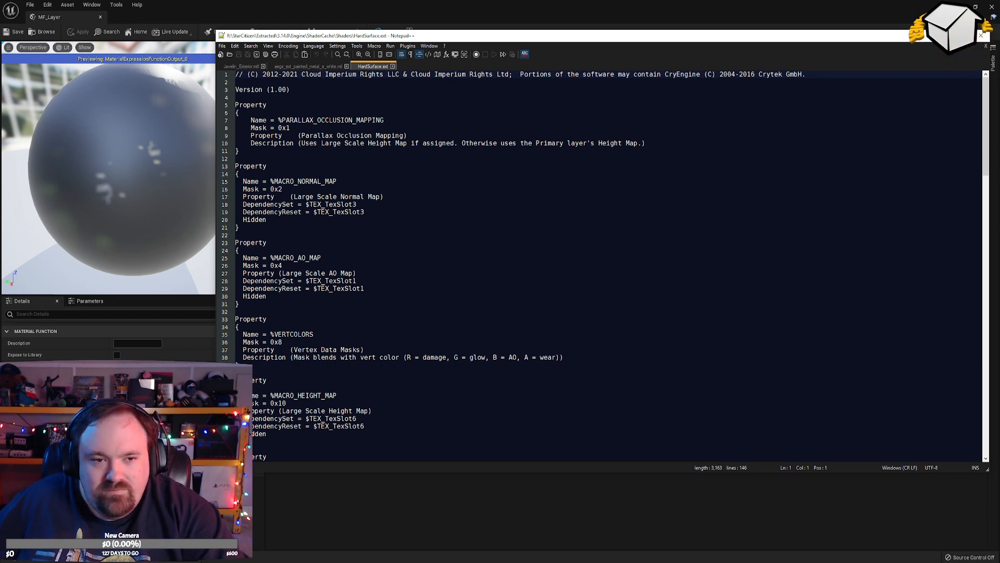
double_click(337, 121)
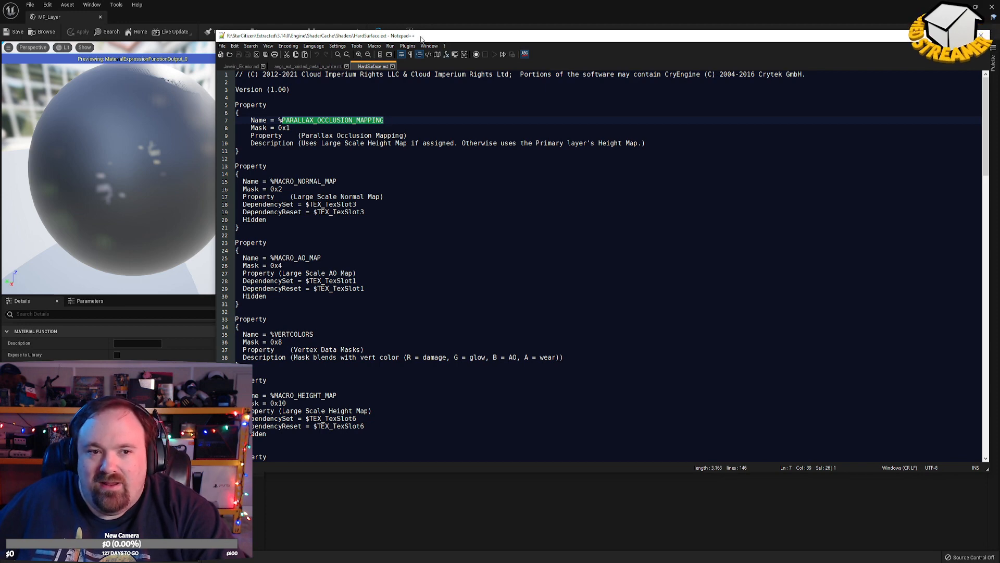
left_click_drag(417, 39, 999, 152)
right_click_drag(580, 122, 512, 267)
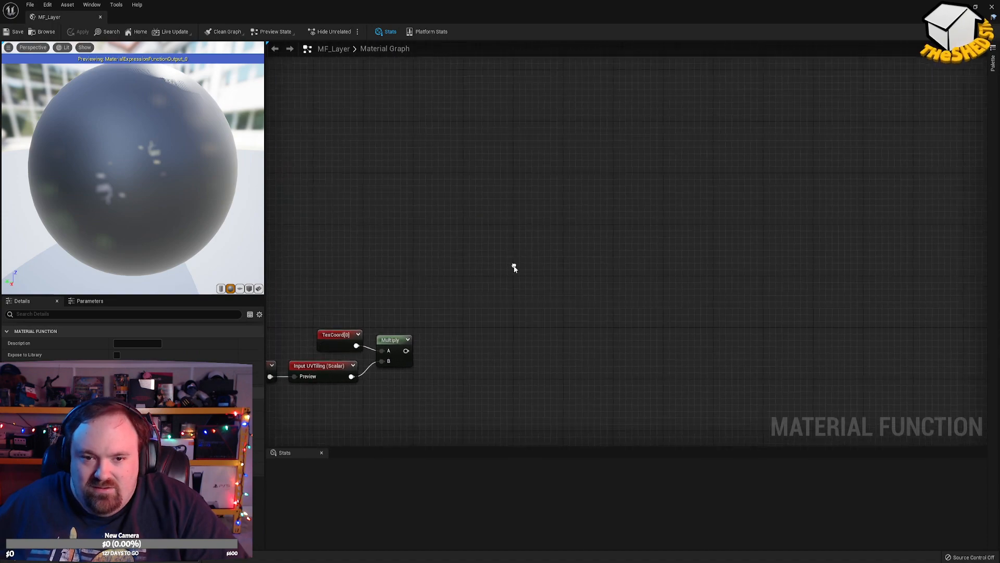
right_click_drag(525, 179, 532, 286)
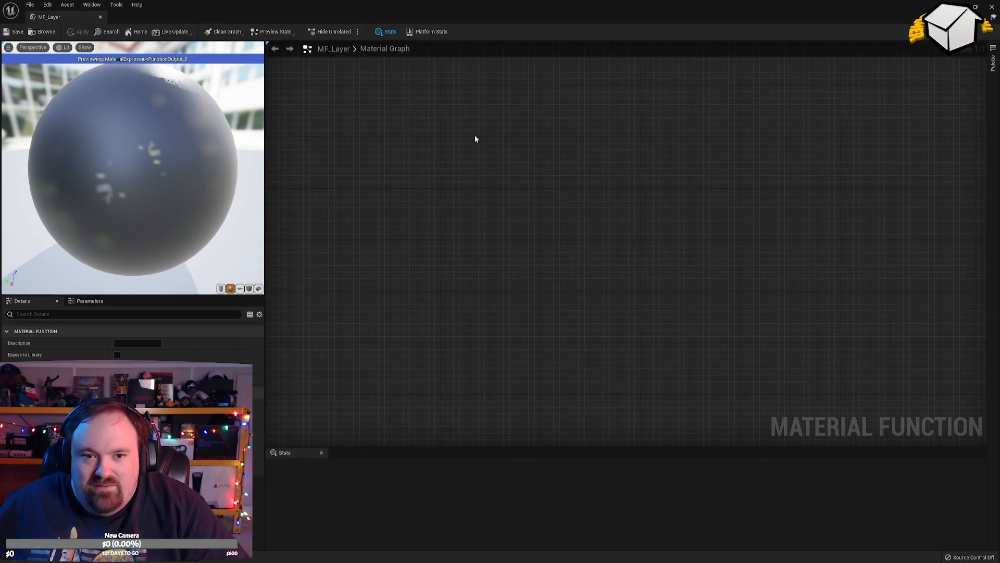
right_click(437, 132)
type("boo")
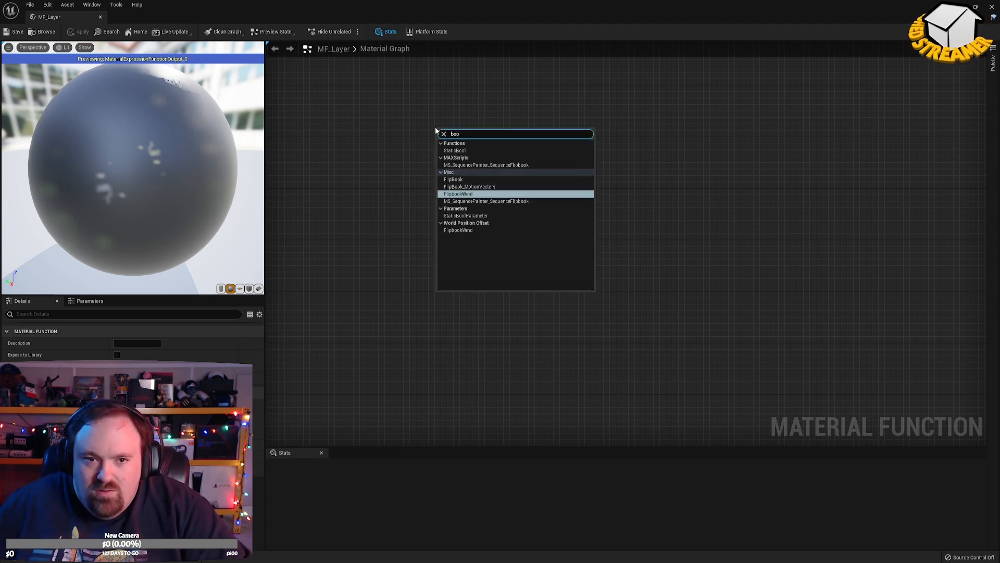
left_click(469, 151)
left_click_drag(457, 140, 416, 123)
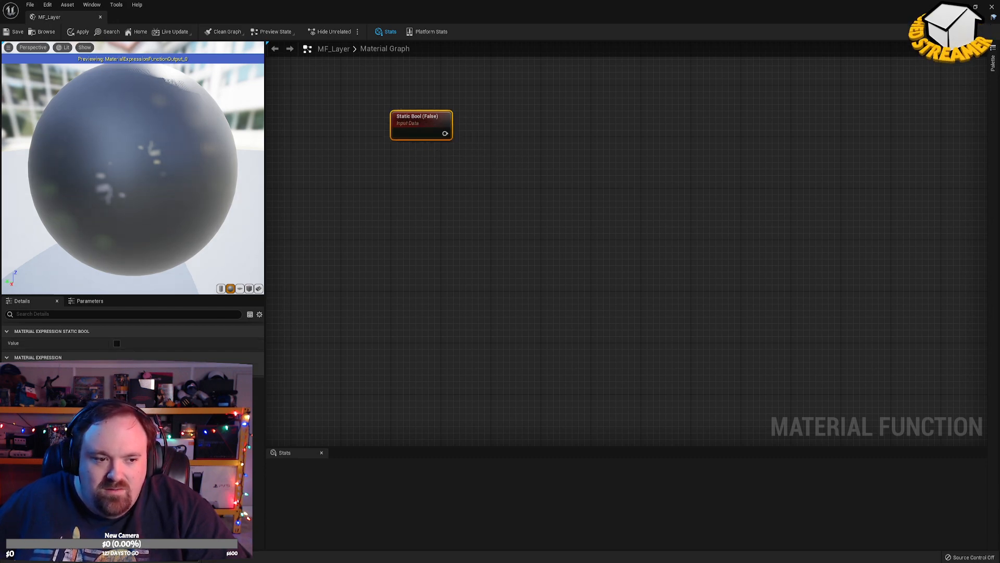
right_click(415, 118)
left_click(554, 214)
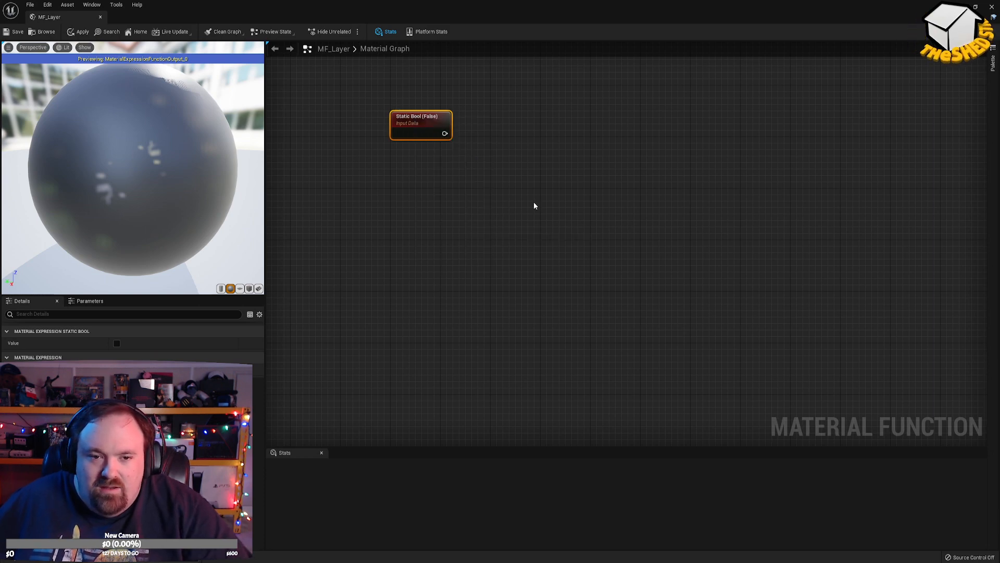
right_click(420, 122)
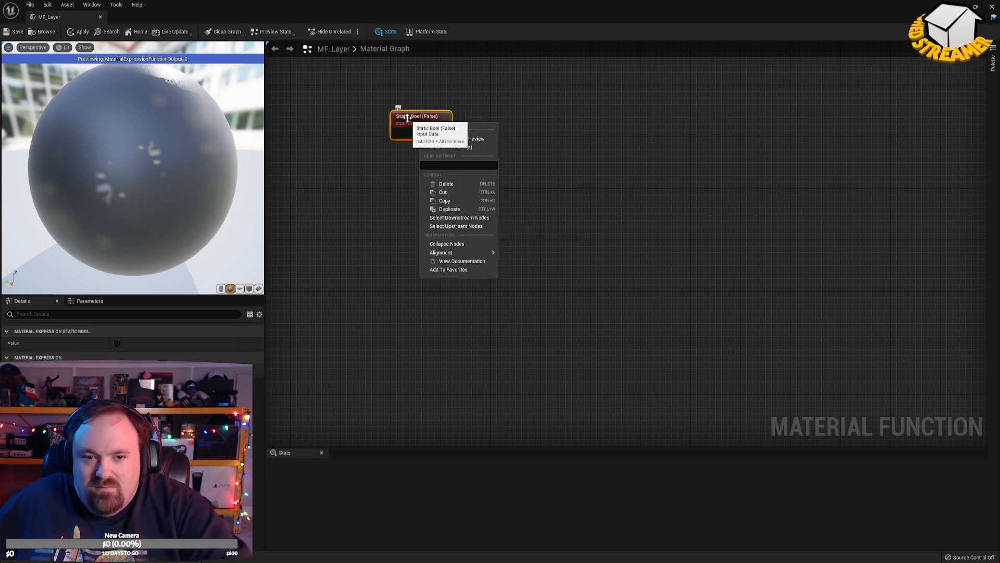
left_click(407, 118)
key("Delete")
Replace the Static Bool node with a StaticBoolParameter named PARALLAX_OCCLUSION_MAPPING, described as "Uses Large Scale Height Map if assigned. Otherwise uses the Primary layer's Height Map.".
right_click(408, 154)
type("boola")
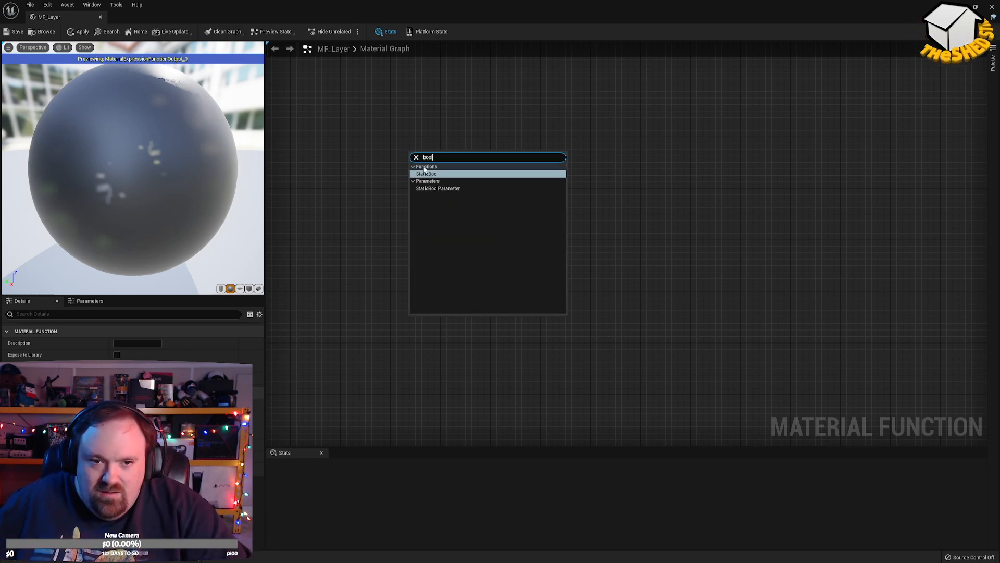
left_click(437, 189)
type("PARALLAX_OCCLUSION_MAPPING")
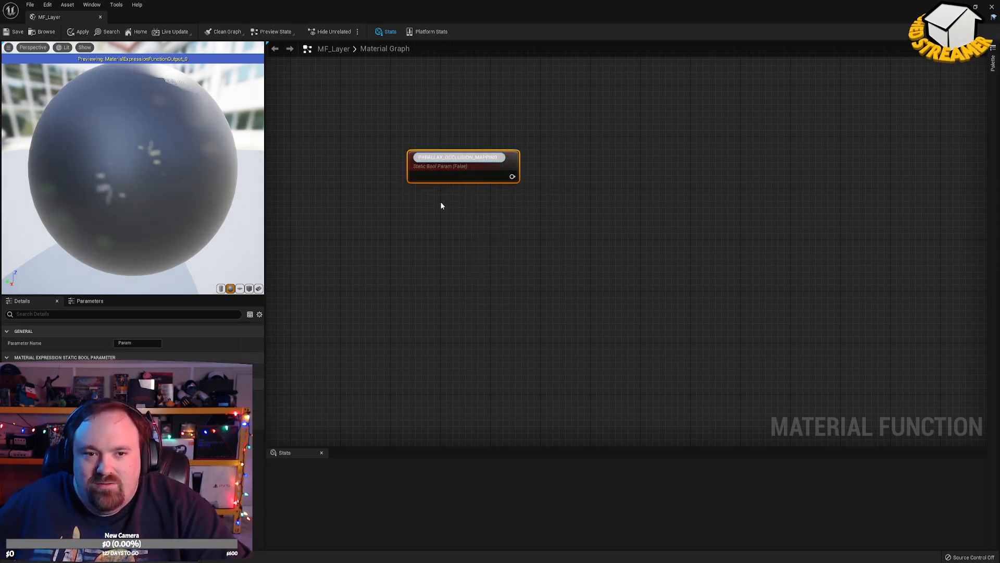
key("Return")
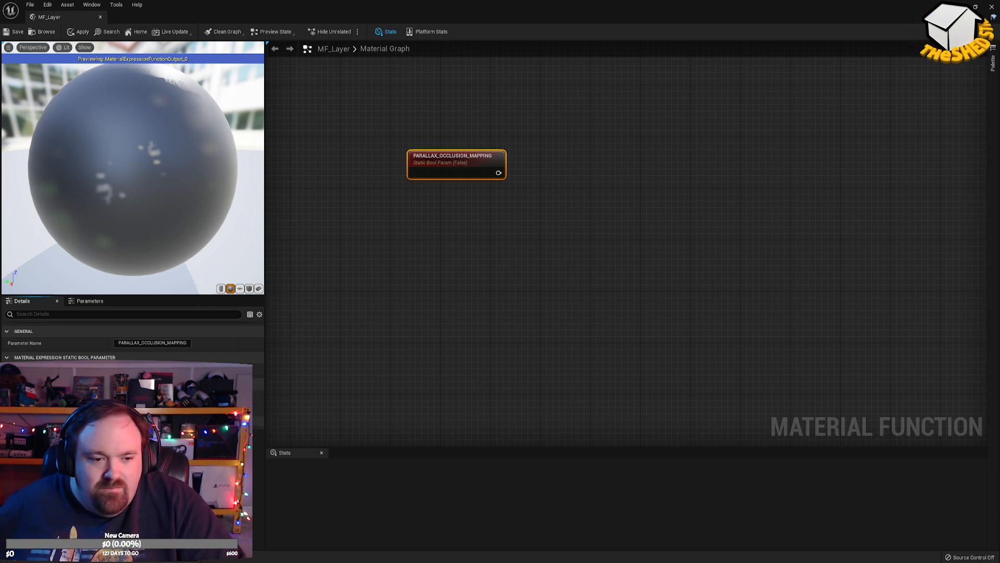
key("Return")
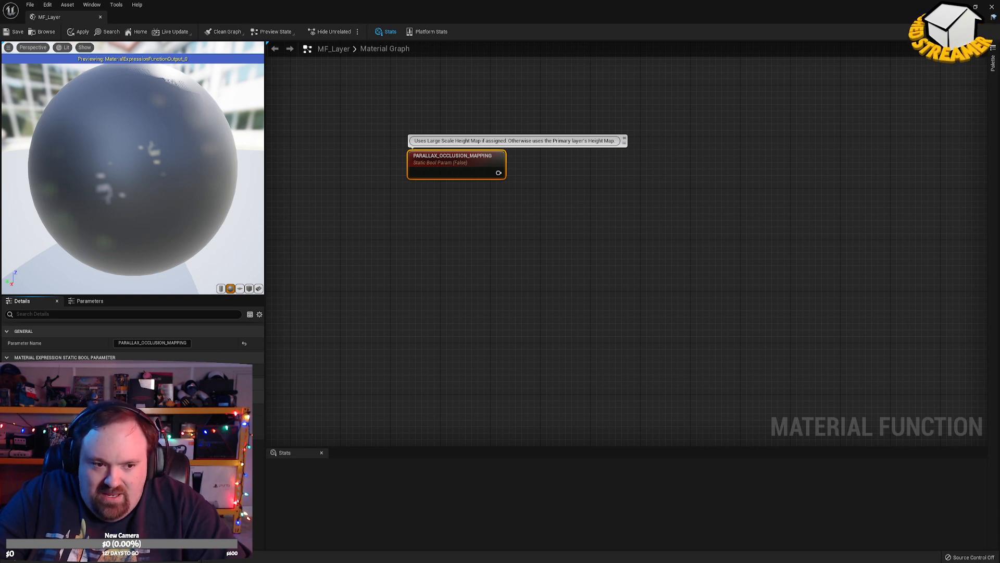
left_click(515, 248)
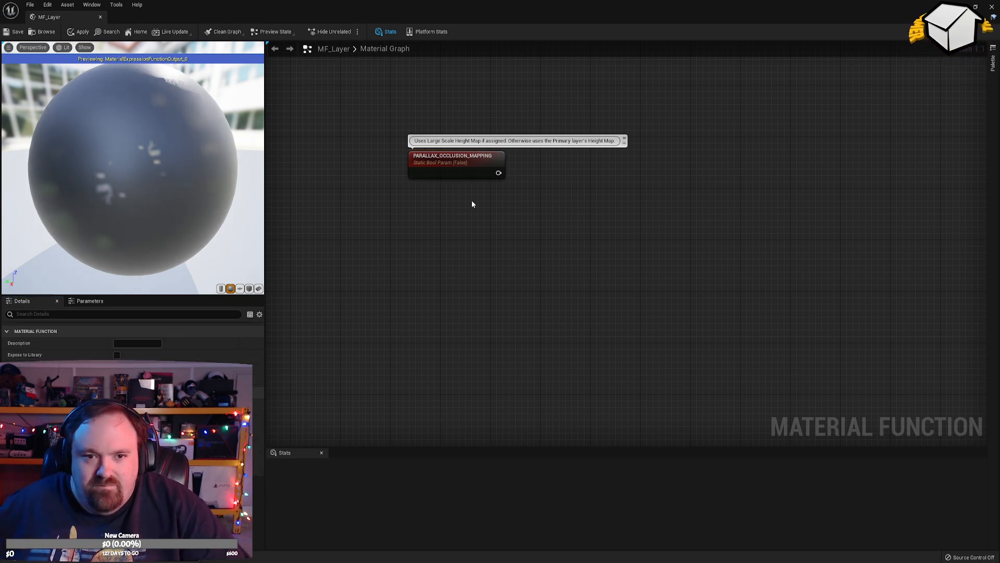
left_click(447, 159)
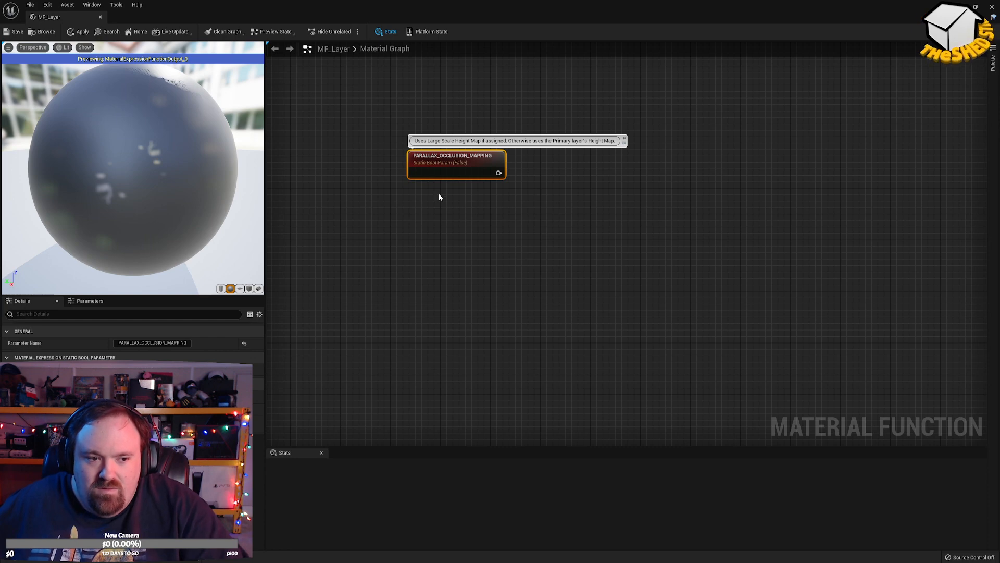
key("ctrl+d")
left_click_drag(477, 214, 446, 215)
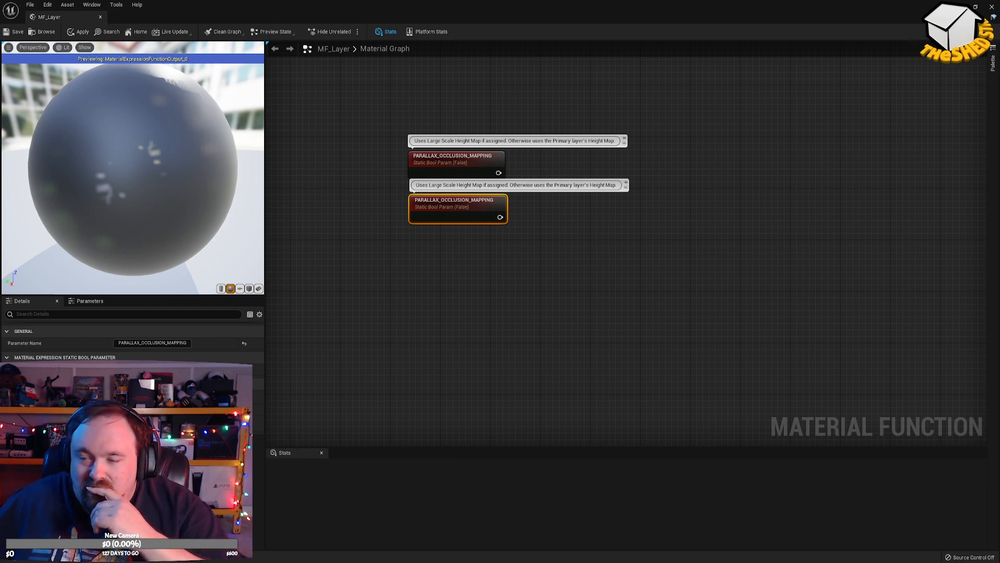
left_click(166, 344)
type("MACRO_NORMAL_MAP")
key("Return")
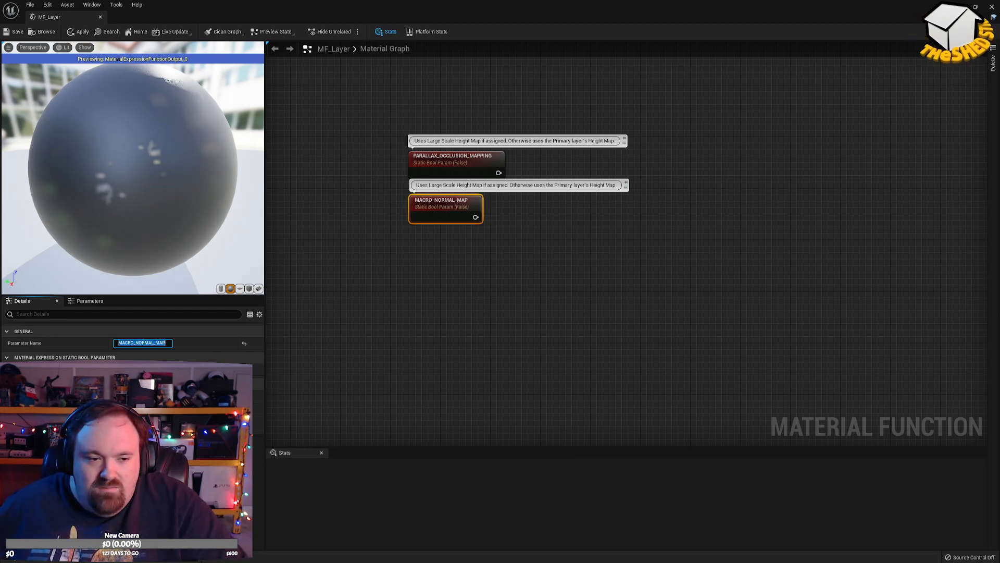
left_click(180, 424)
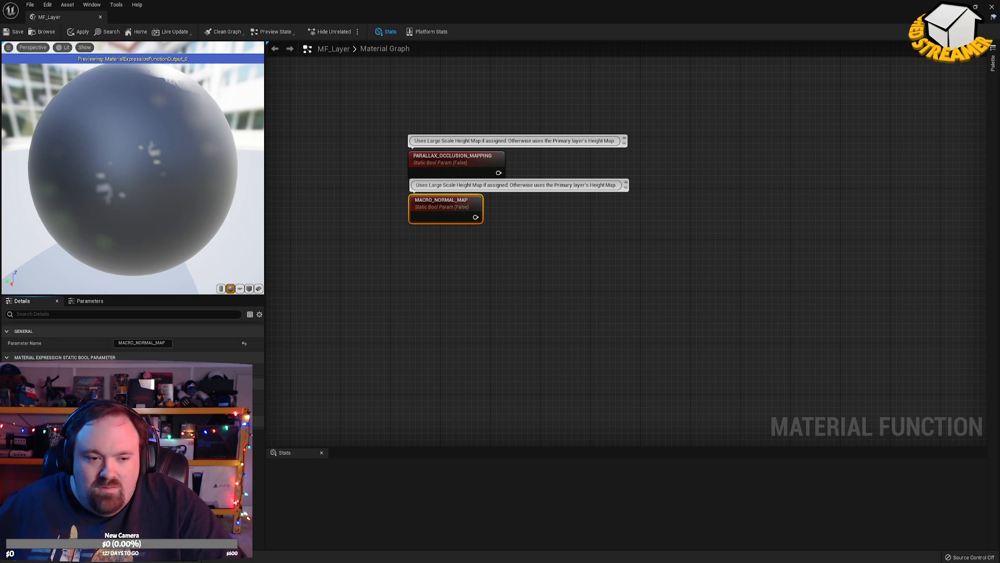
left_click(442, 345)
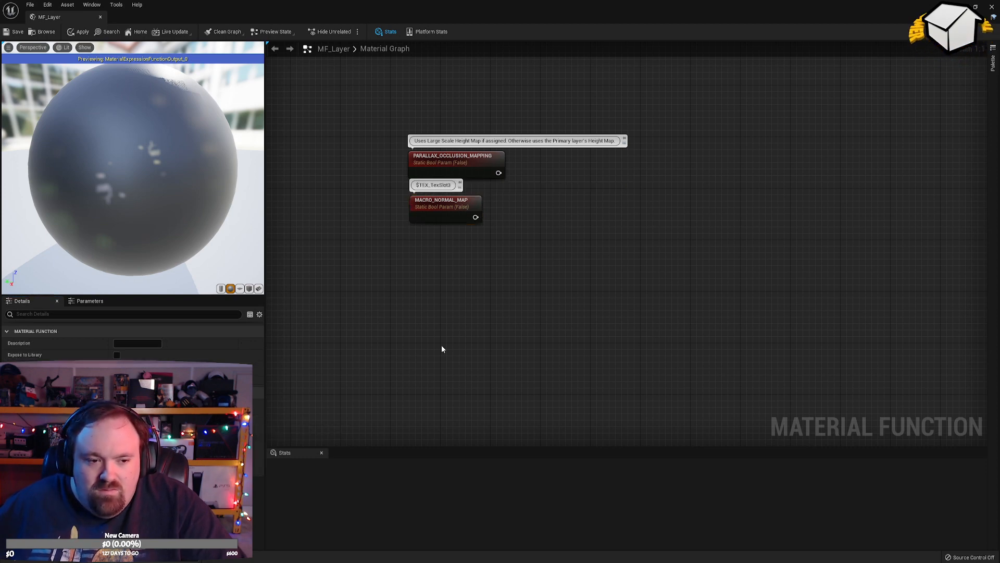
left_click(433, 201)
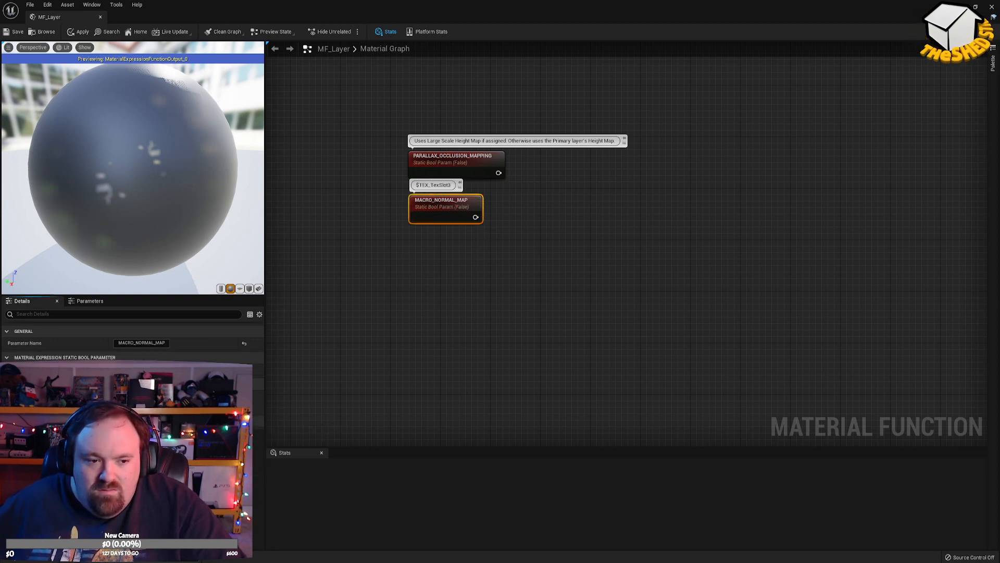
left_click(590, 275)
left_click(437, 205)
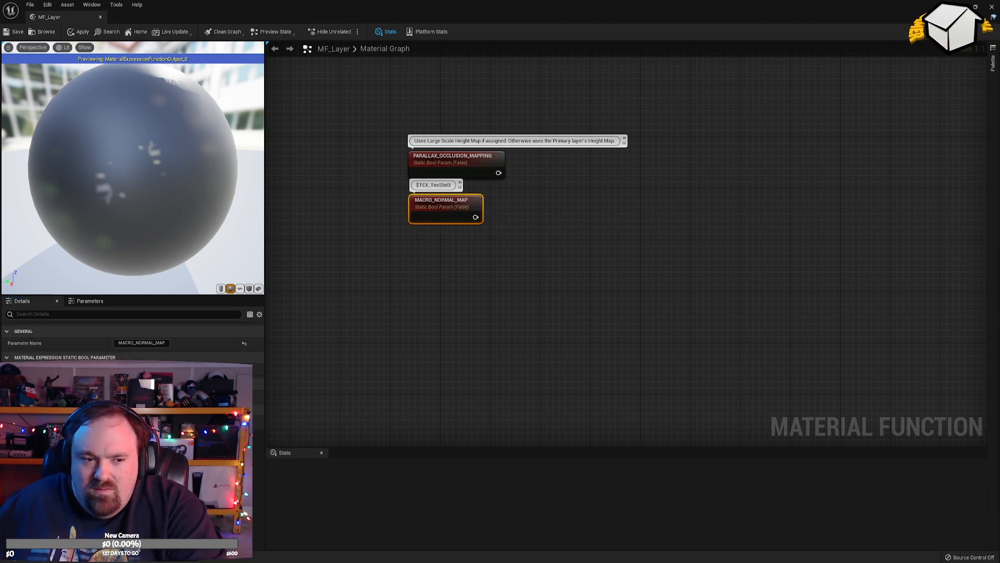
key("Delete")
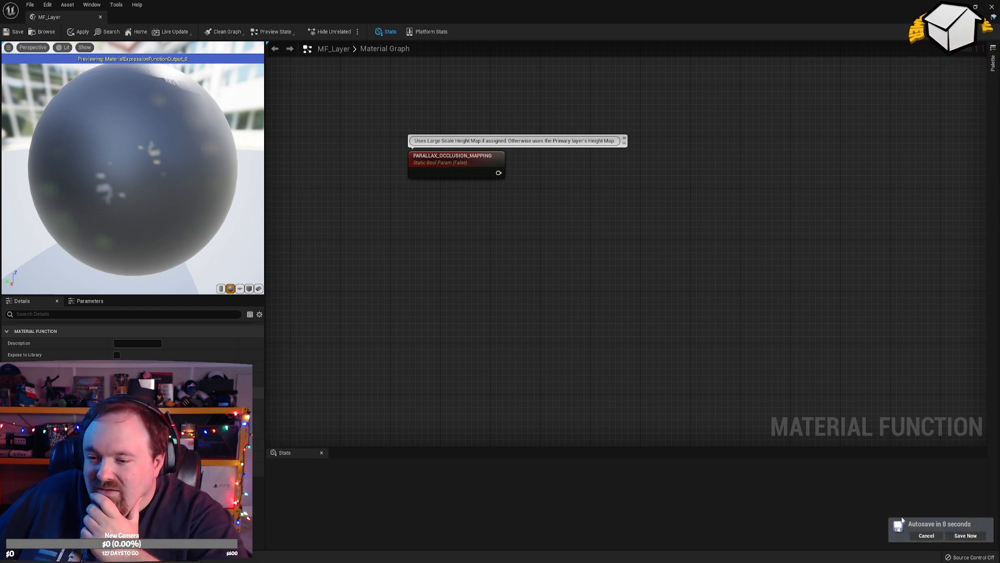
Cancel the pending autosave, duplicate the PARALLAX_OCCLUSION_MAPPING parameter below the original, and name the copy VERTCOLORS.
left_click(926, 537)
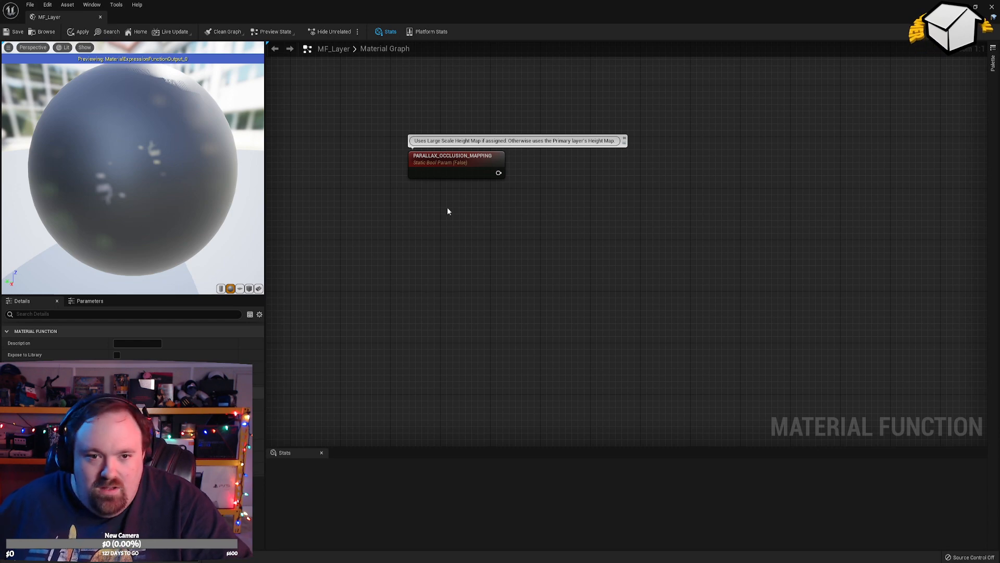
key("ctrl+d")
left_click_drag(432, 161, 459, 255)
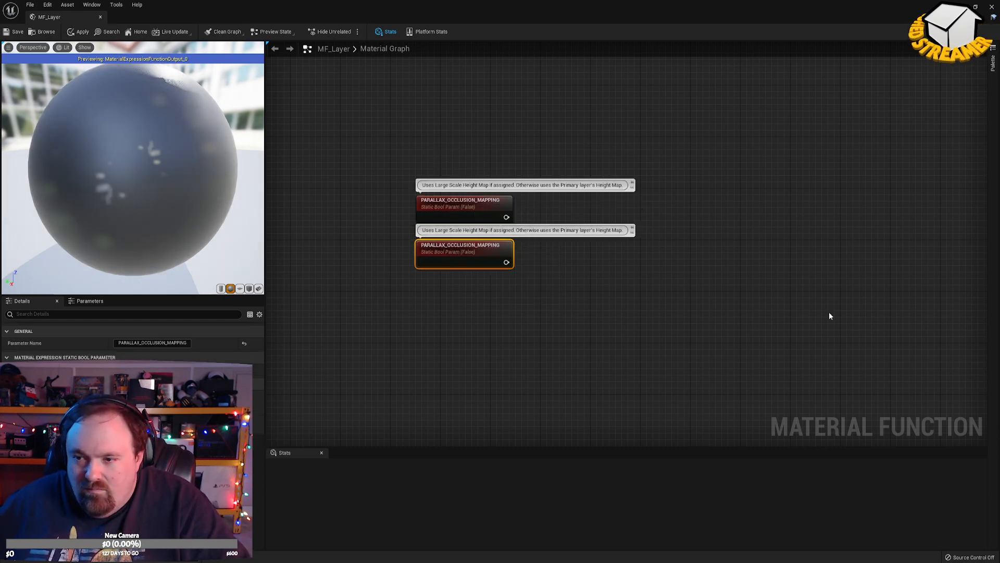
left_click(153, 343)
type("VERTCOLORS")
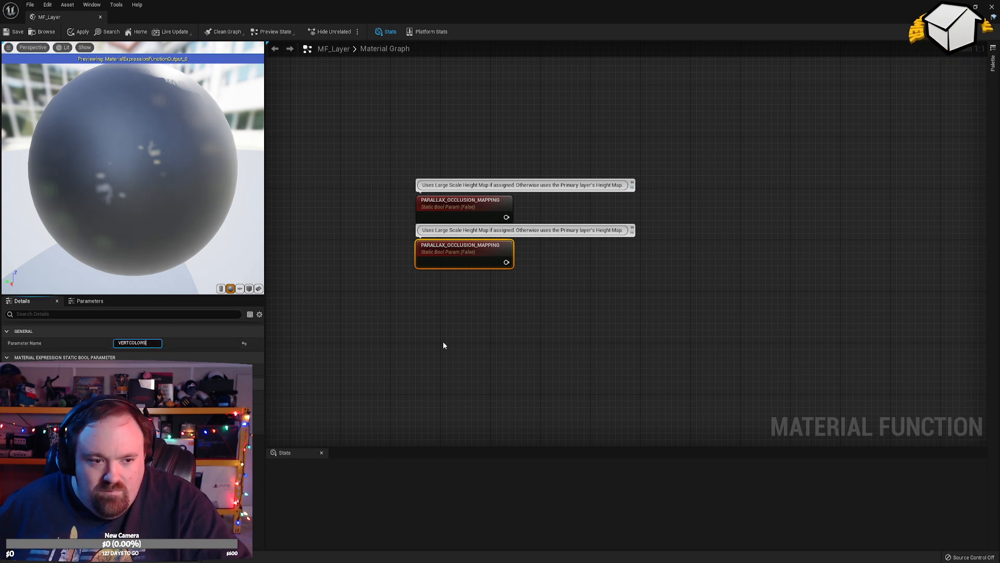
key("Return")
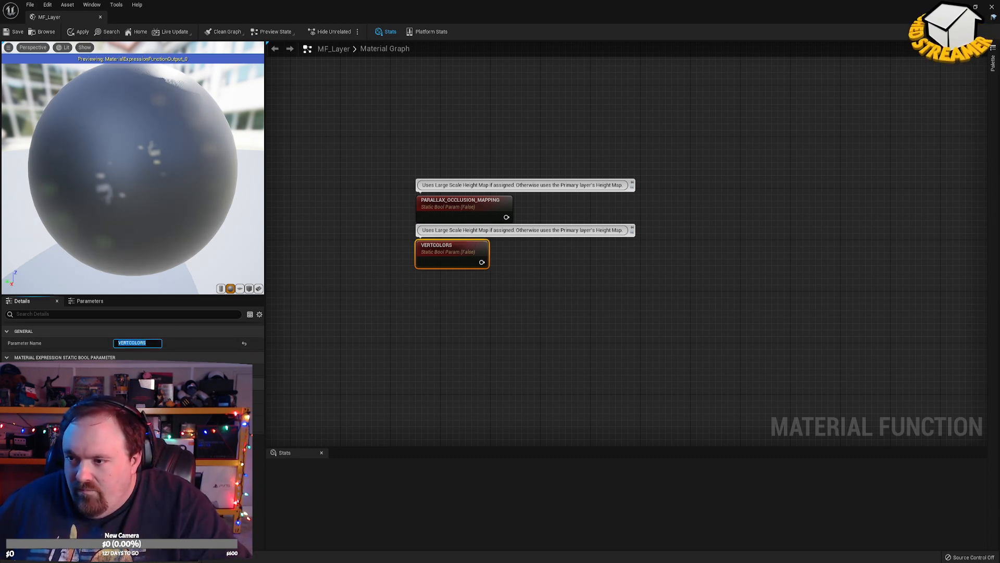
Set the VERTCOLORS description to "Mask blends with vert color (R = damage, G = glow, B = AO, A = wear)".
left_click(436, 250)
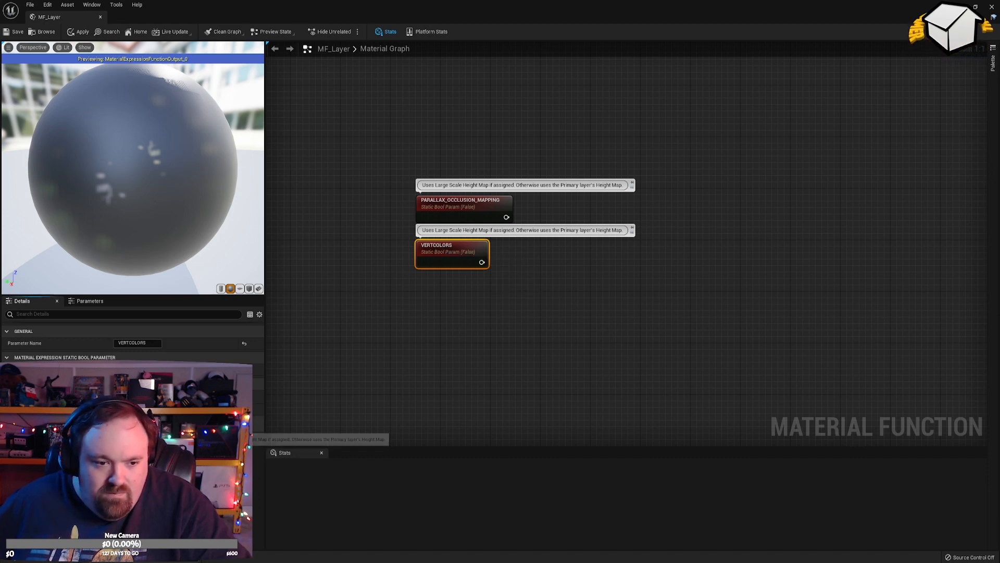
left_click(156, 424)
type("Mask blends with vert color (R = damage, G = glow, B = AO, A = wear)")
key("Return")
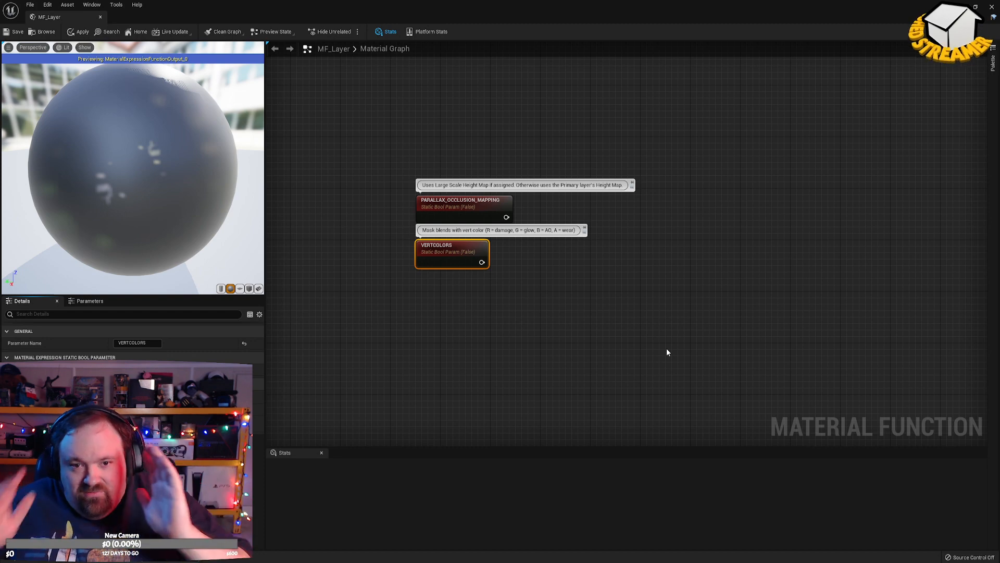
left_click(667, 343)
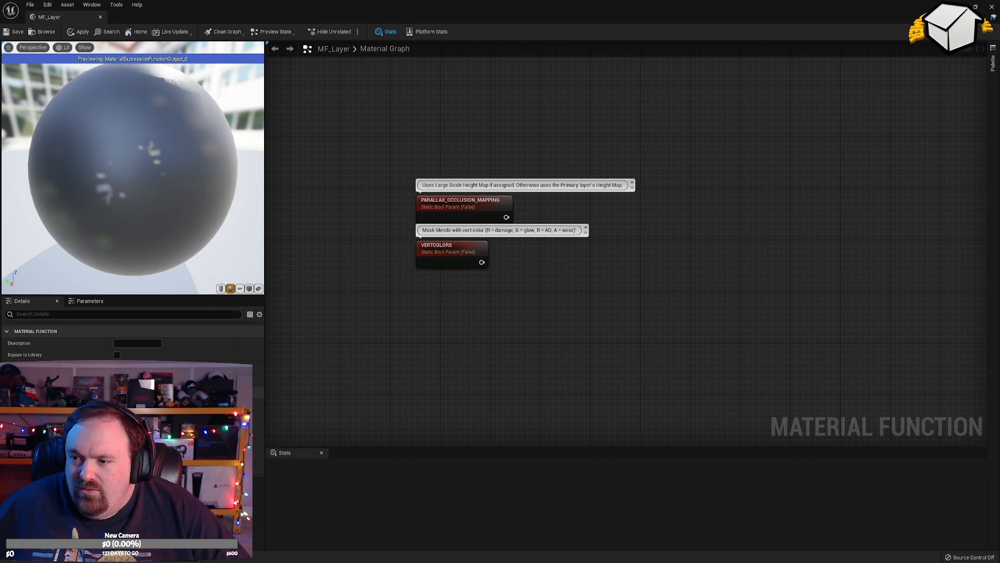
Place a copy of the VERTCOLORS parameter below the original and name it ANIM_GLOW.
left_click(452, 248)
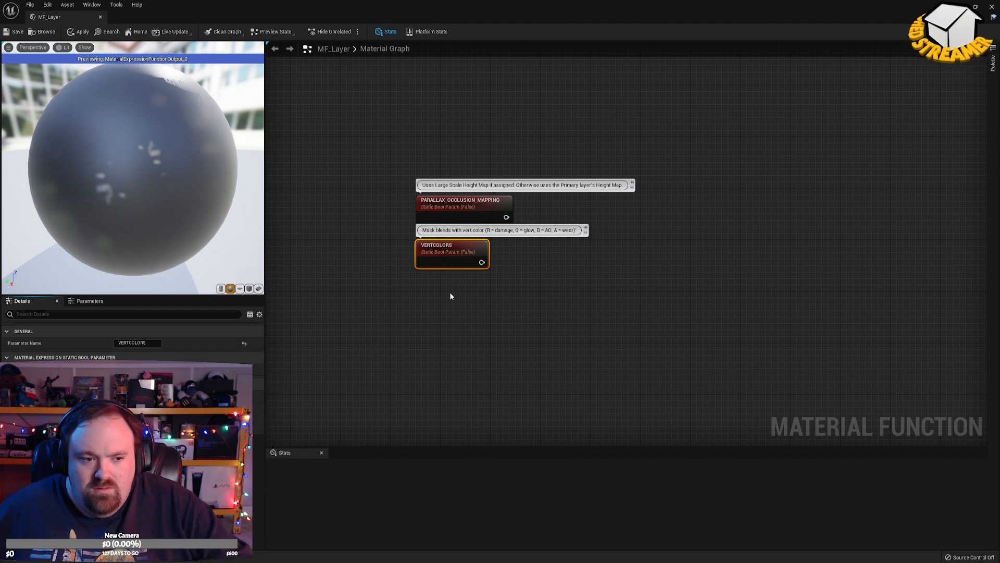
key("ctrl+v")
left_click_drag(453, 327, 421, 314)
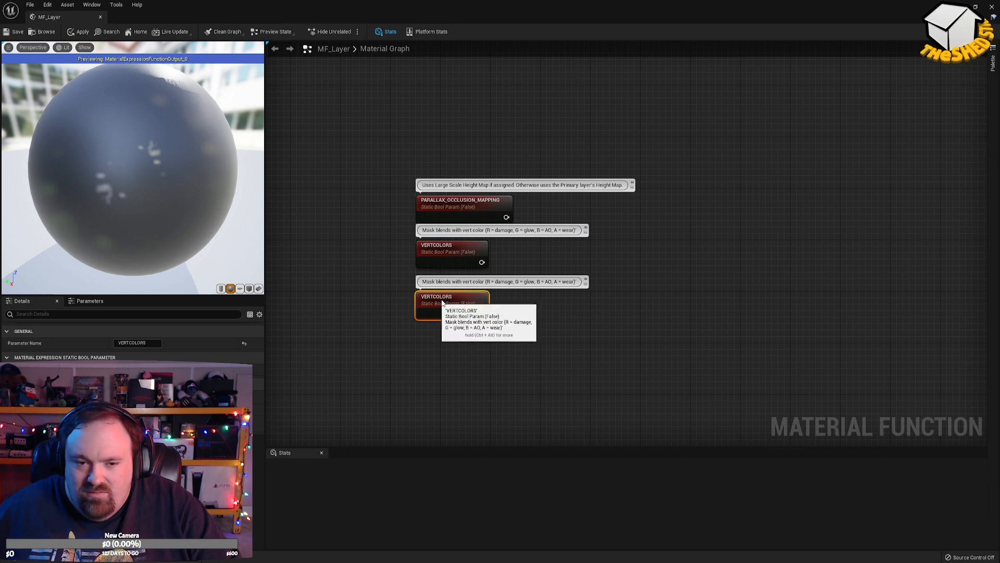
left_click(144, 343)
key("ctrl+a")
type("ANIM_GLOW")
key("Return")
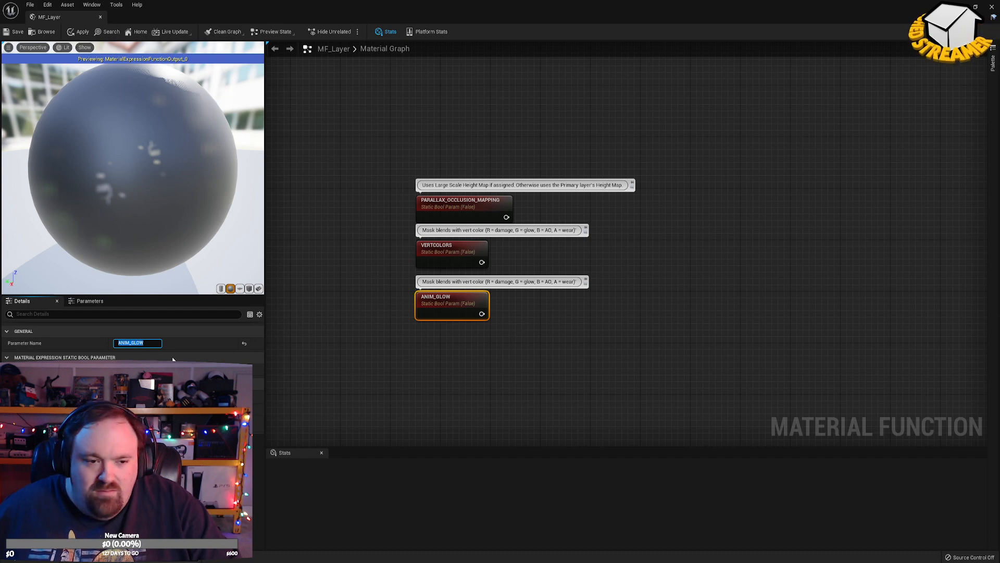
Set the ANIM_GLOW description to "Enables animated glow triggered by the height map".
left_click(168, 424)
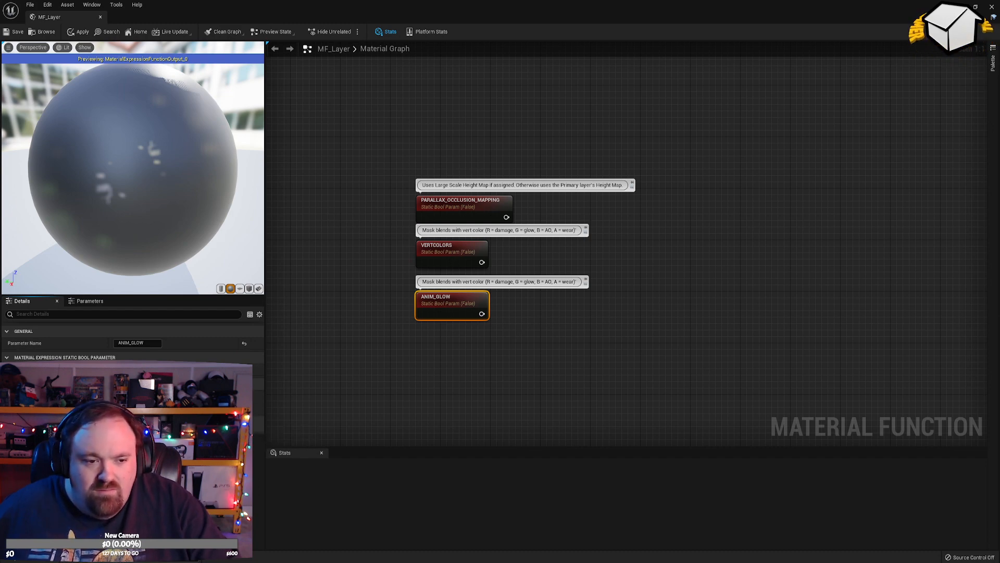
type("Enables animated glow triggered by the height map")
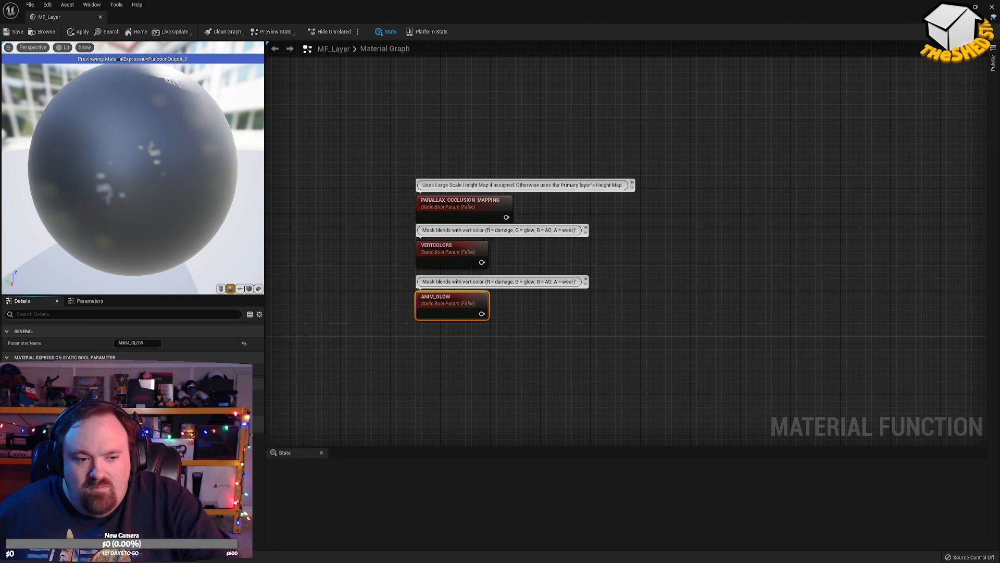
key("Return")
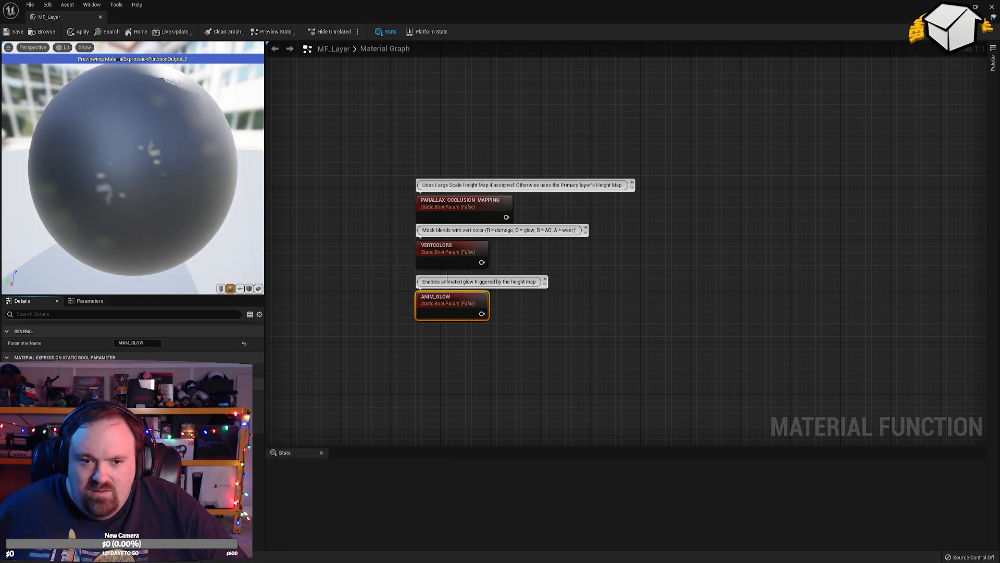
left_click_drag(442, 296, 443, 292)
left_click(592, 290)
Duplicate the ANIM_GLOW parameter, place the copy directly below it, and name it USE_DAMAGE_MAP.
mouse_move(610, 287)
right_mouse_down()
mouse_move(638, 248)
mouse_move(564, 197)
mouse_move(525, 248)
mouse_move(619, 281)
right_mouse_up()
scroll(650, 240, "down", 7)
scroll(565, 200, "up", 5)
left_click_drag(404, 220, 553, 189)
left_click(777, 203)
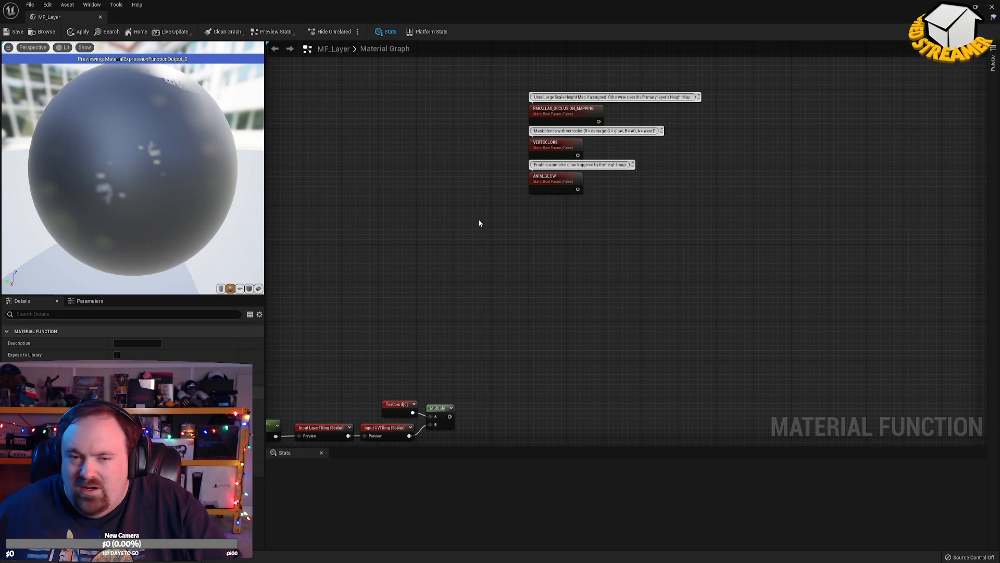
left_click(561, 182)
key("ctrl+d")
left_click_drag(572, 222, 552, 221)
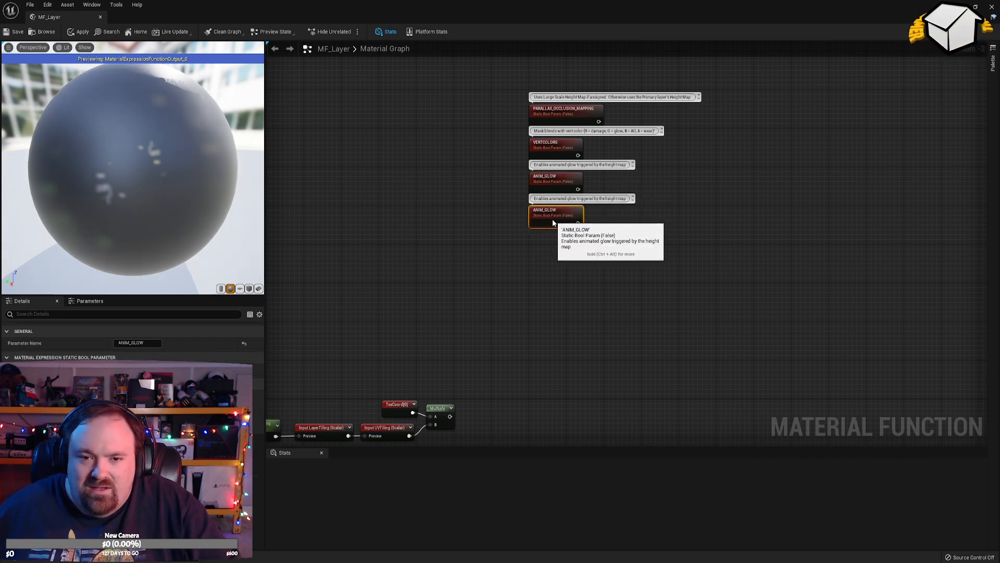
left_click(150, 344)
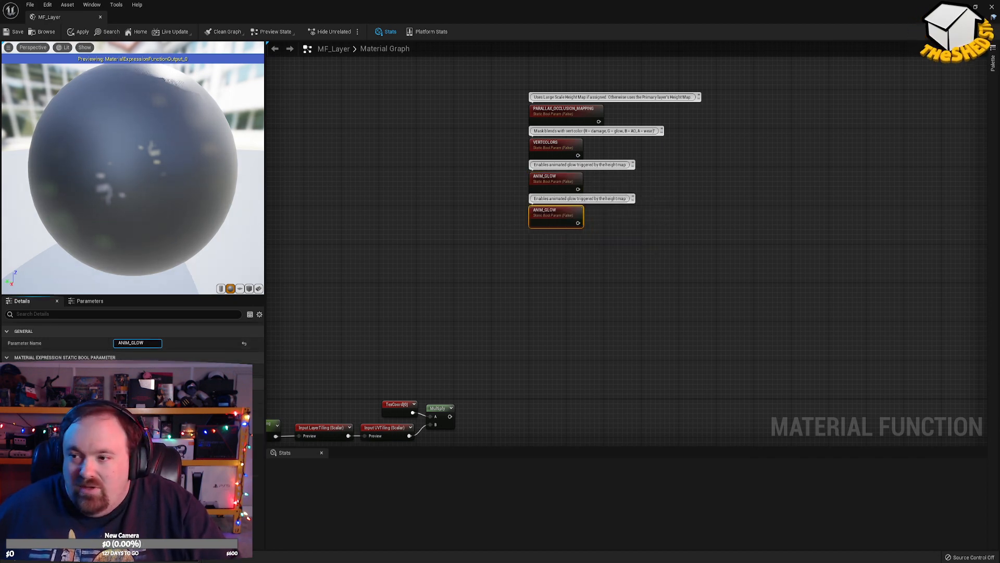
left_click(146, 343)
type("USE_DAMAGE_MAP")
key("Return")
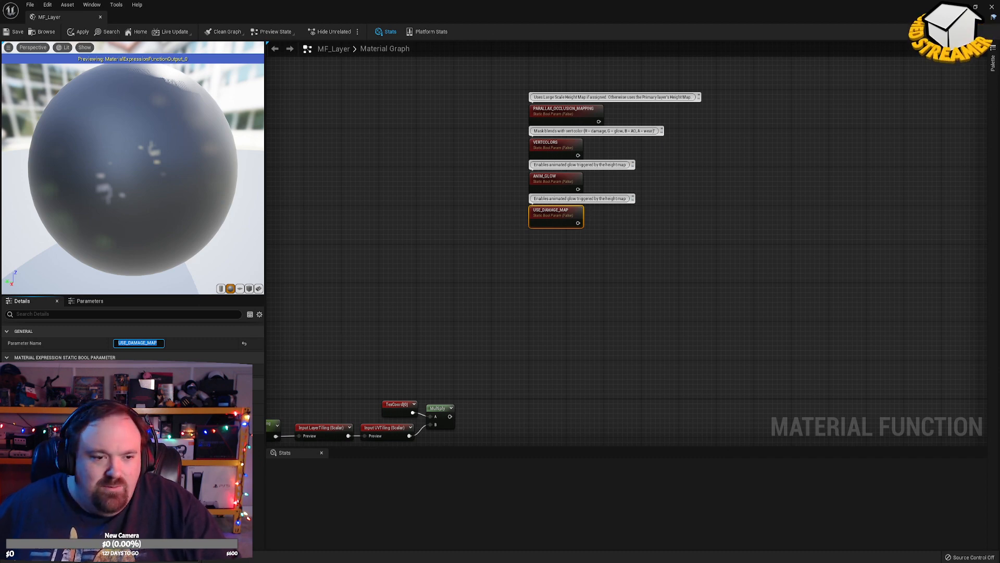
Describe USE_DAMAGE_MAP as "Enable damage map support to allow hit location specific morphing, damage normal map, burnt diffuse, and destroyed/clipped polys".
left_click(158, 424)
type("Enable damage map support to allow hit location specific morphing, damage normal map, burnt diffuse, and destroyed/clipped polys")
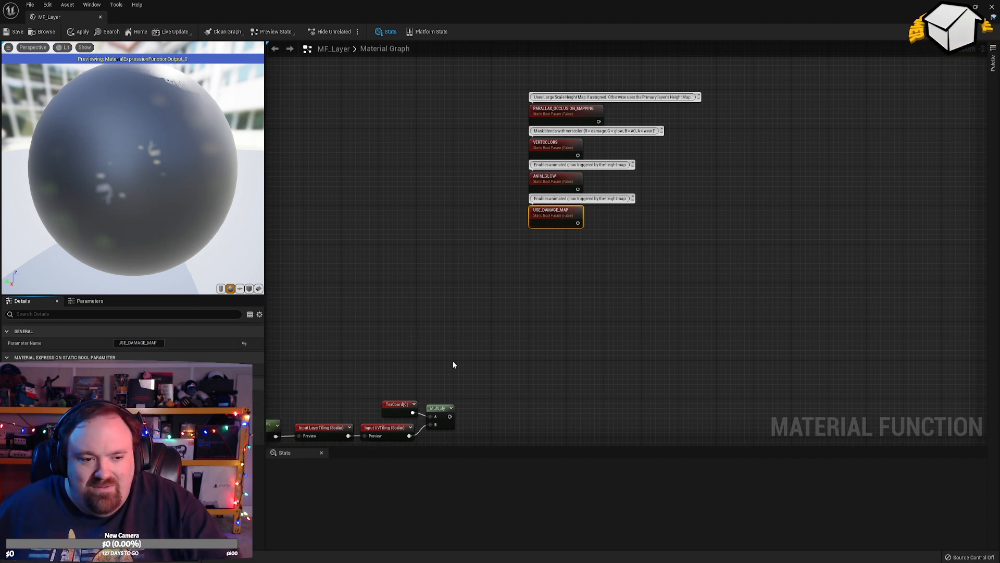
key("Return")
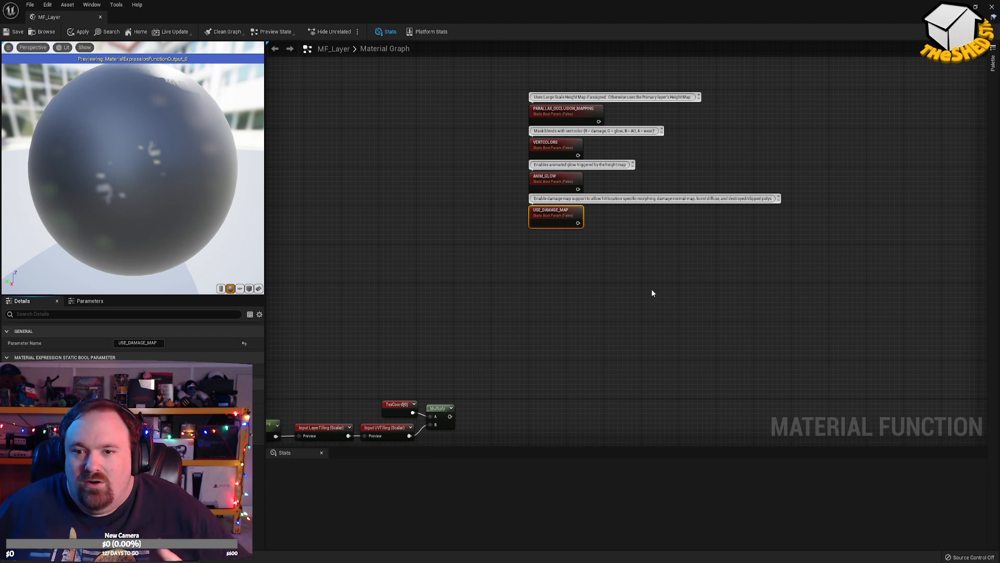
scroll(599, 241, "up", 1)
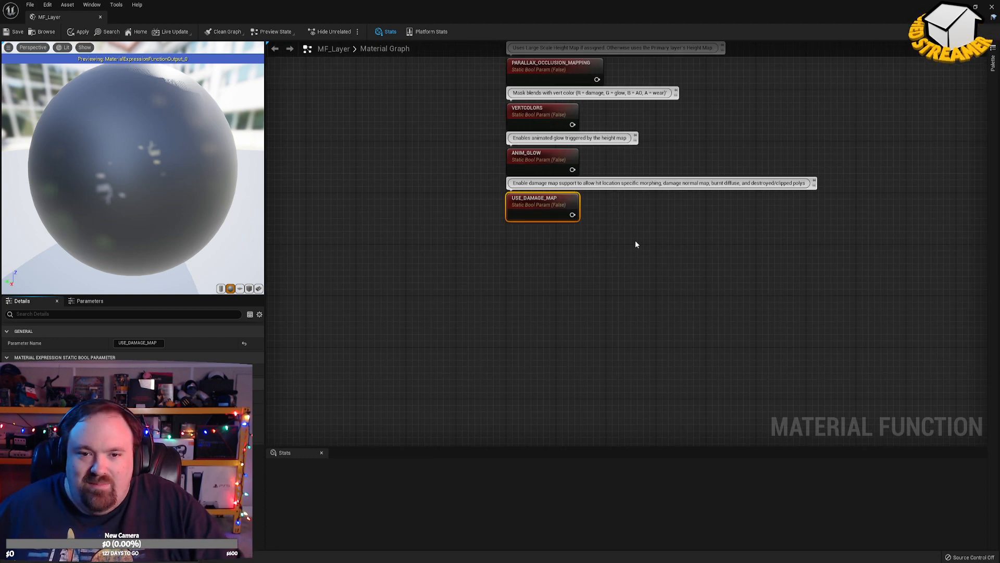
left_click(654, 221)
Paste a copy of the USE_DAMAGE_MAP parameter below the existing ones and name it USE_UV2_FOR_MACRO_MAPS.
right_click_drag(654, 221, 642, 303)
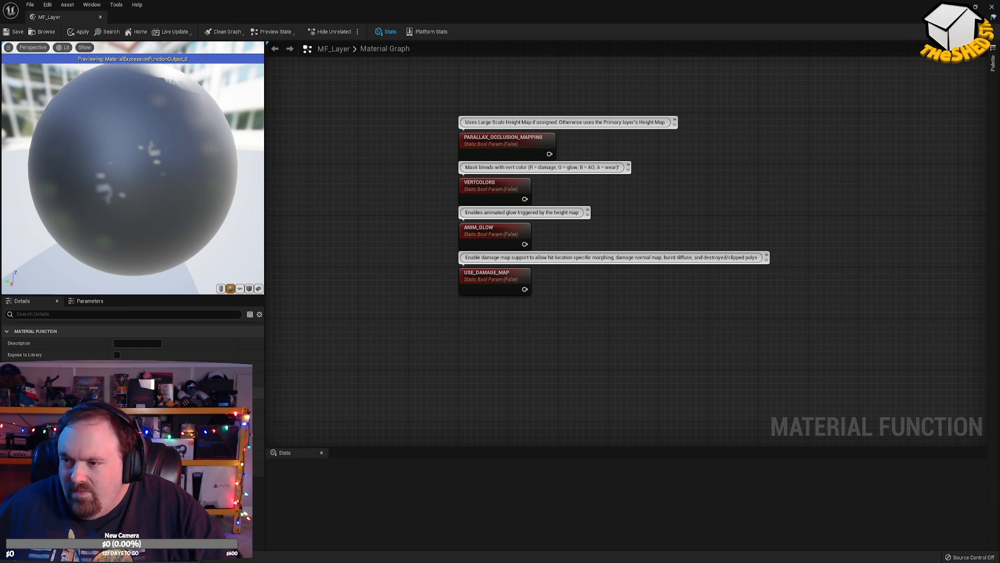
key("ctrl+v")
left_click_drag(494, 319, 437, 327)
left_click(151, 342)
type("USE_UV2_FOR_MACRO_MAPS")
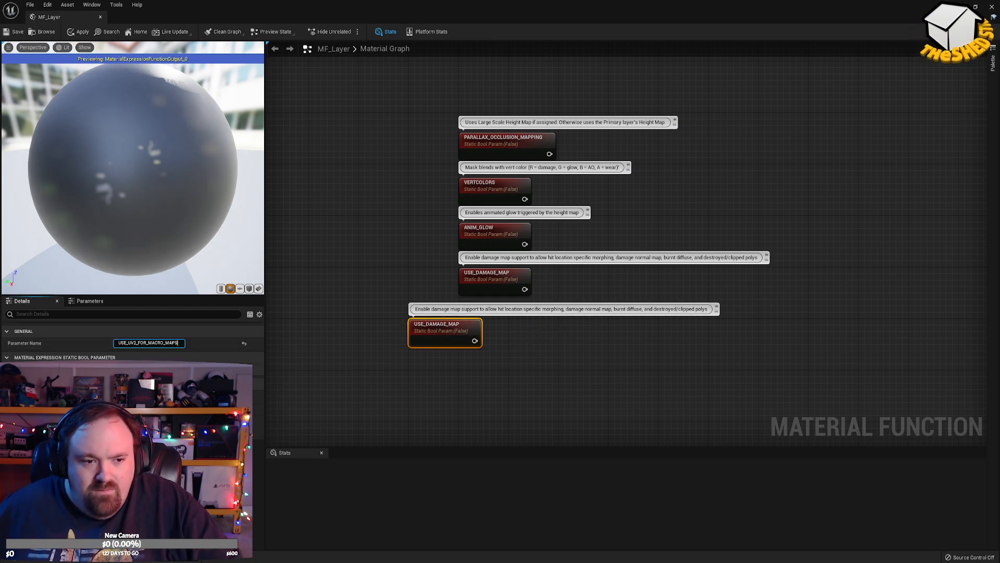
key("Return")
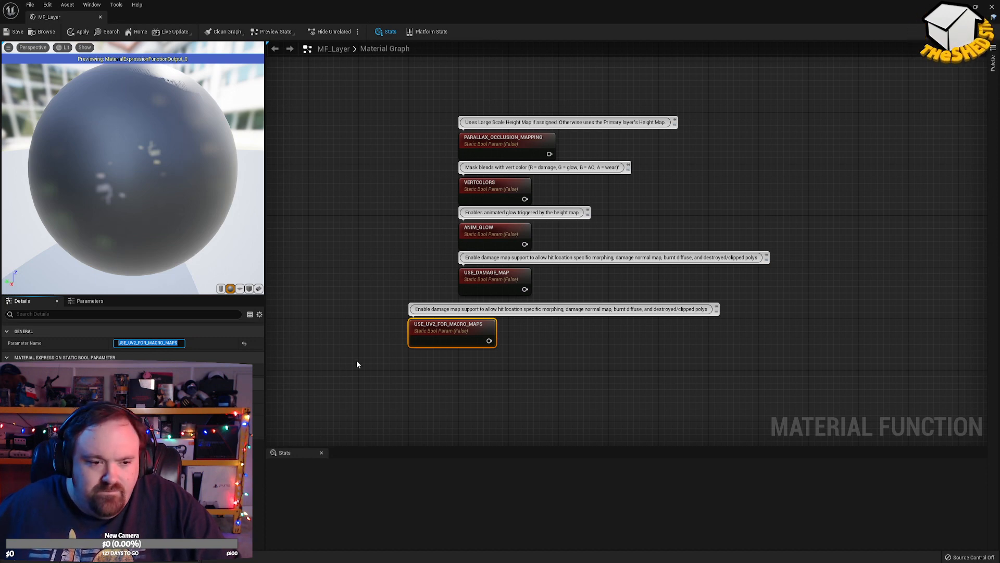
Describe USE_UV2_FOR_MACRO_MAPS as "Use UV2s instead of UV1s when reading large scale maps" and place it directly below USE_DAMAGE_MAP.
left_click_drag(448, 334, 392, 346)
left_click(151, 425)
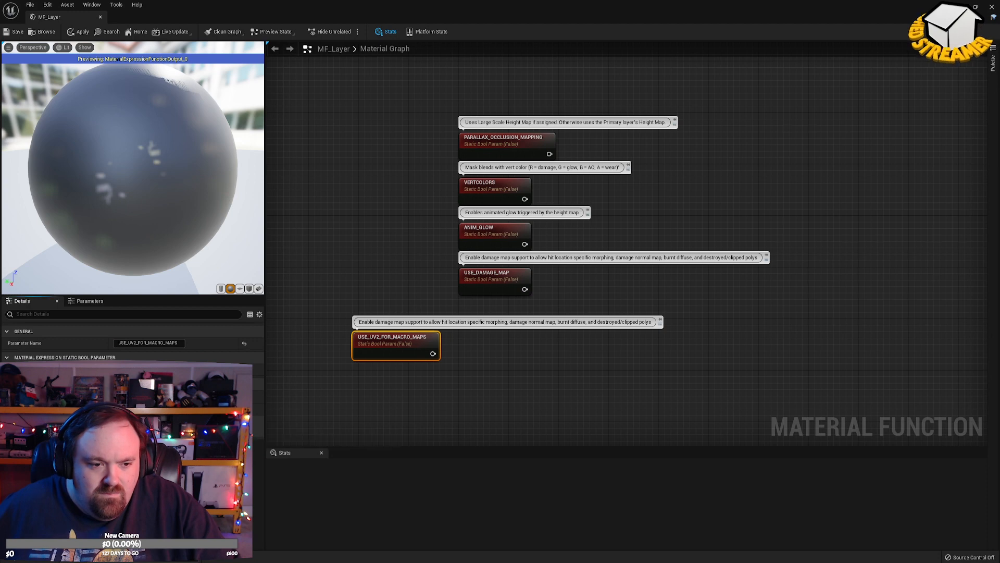
type("Use UV2s instead of UV1s when reading large scale maps")
key("Return")
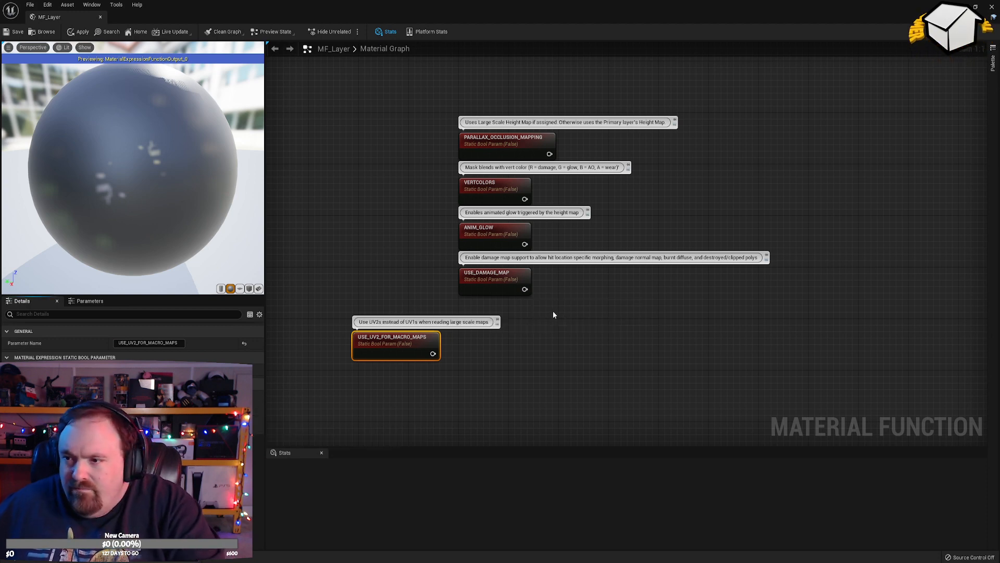
left_click(497, 280)
left_click(495, 234)
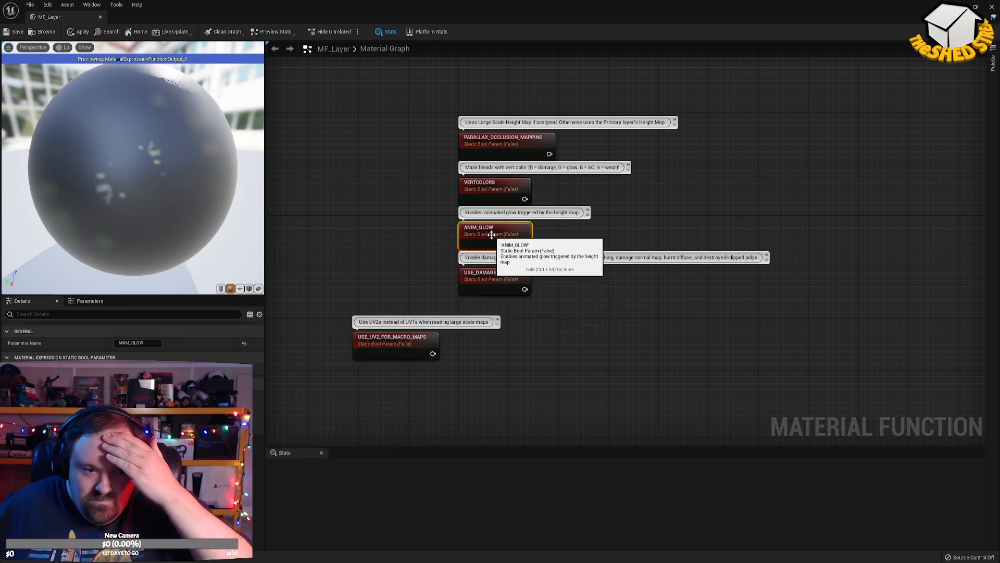
left_click(500, 278)
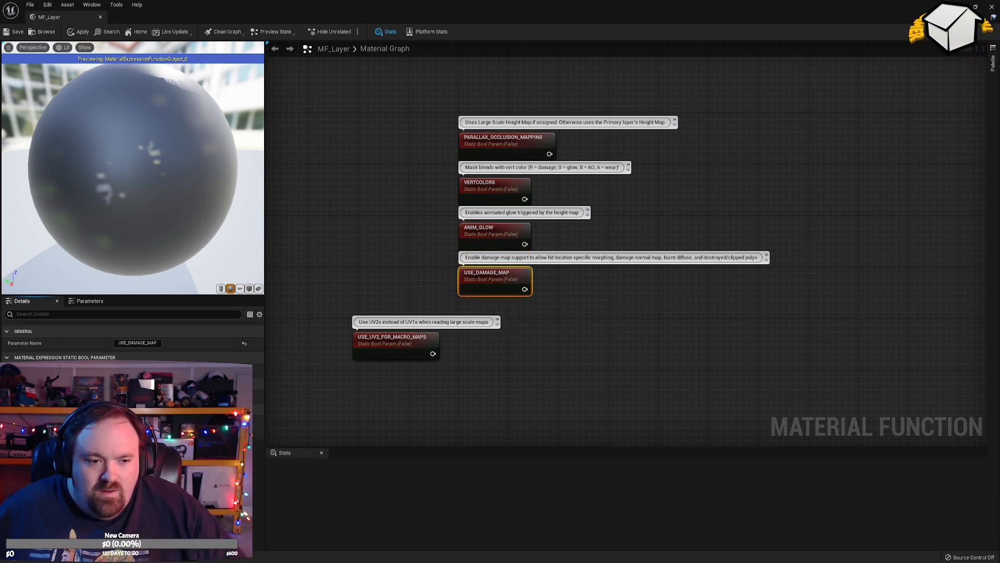
left_click(386, 349)
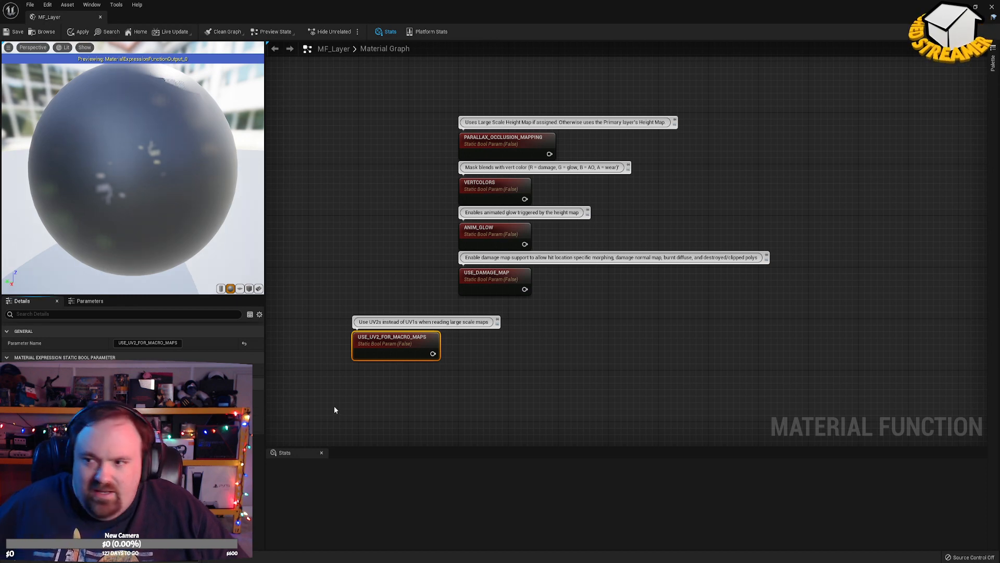
left_click_drag(383, 341, 490, 321)
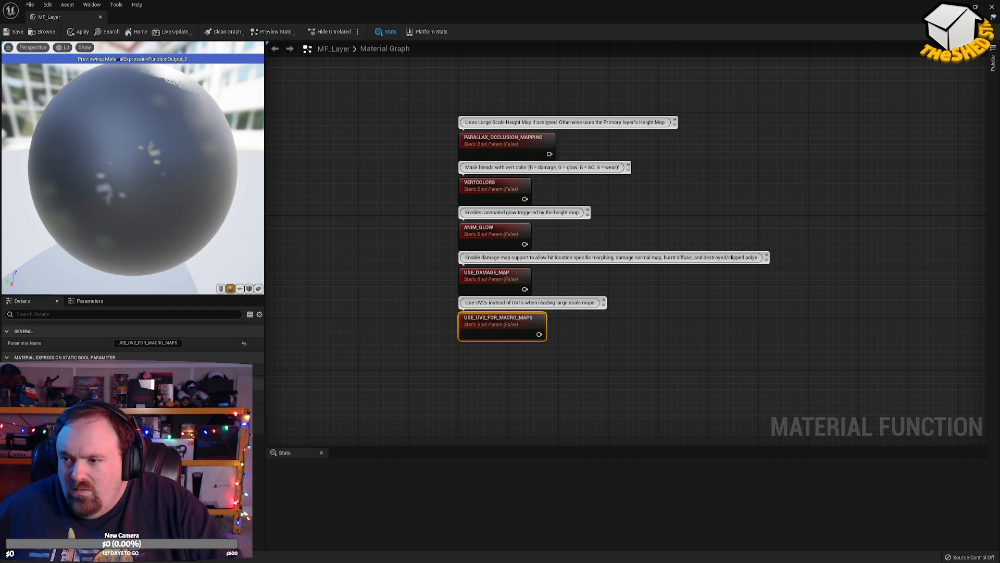
Duplicate the USE_UV2_FOR_MACRO_MAPS parameter, align the copy directly below it, and name it WEAR_LAYER.
key("ctrl+d")
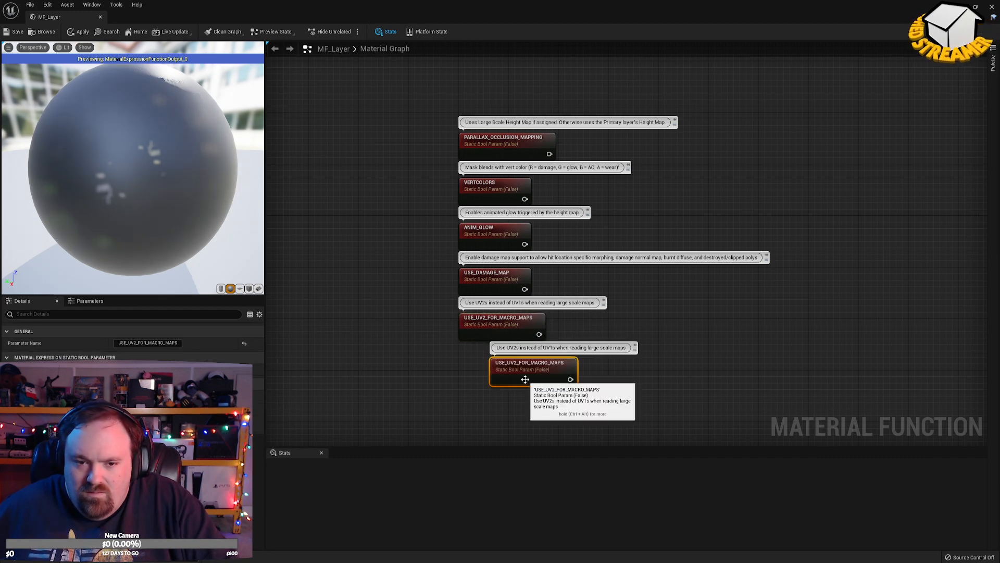
left_click_drag(497, 378, 491, 378)
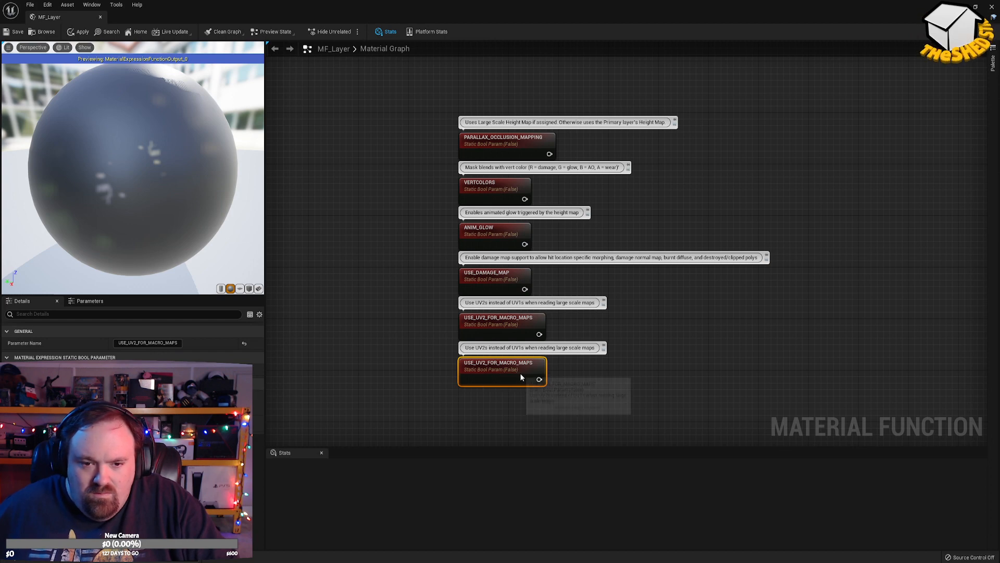
left_click(166, 343)
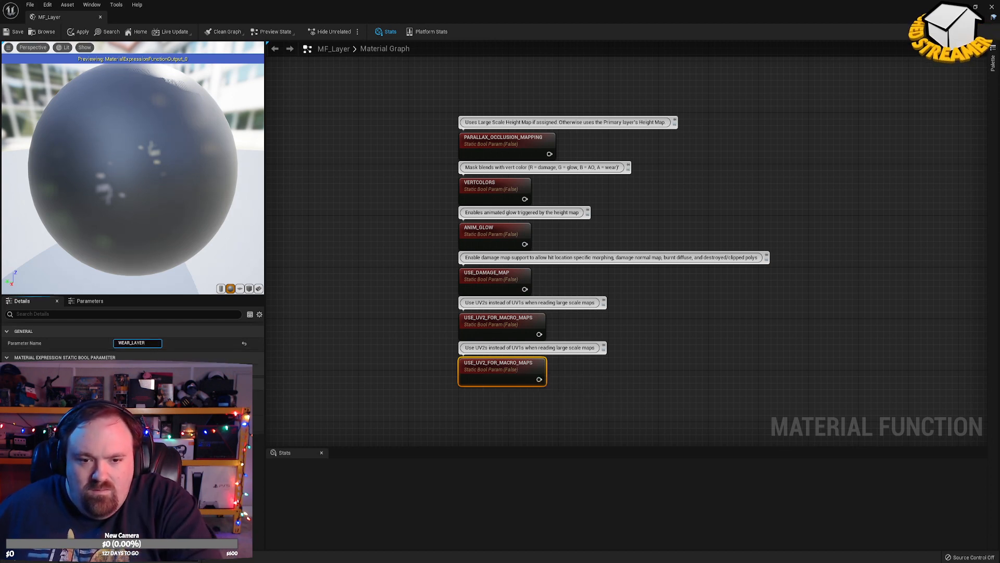
key("Return")
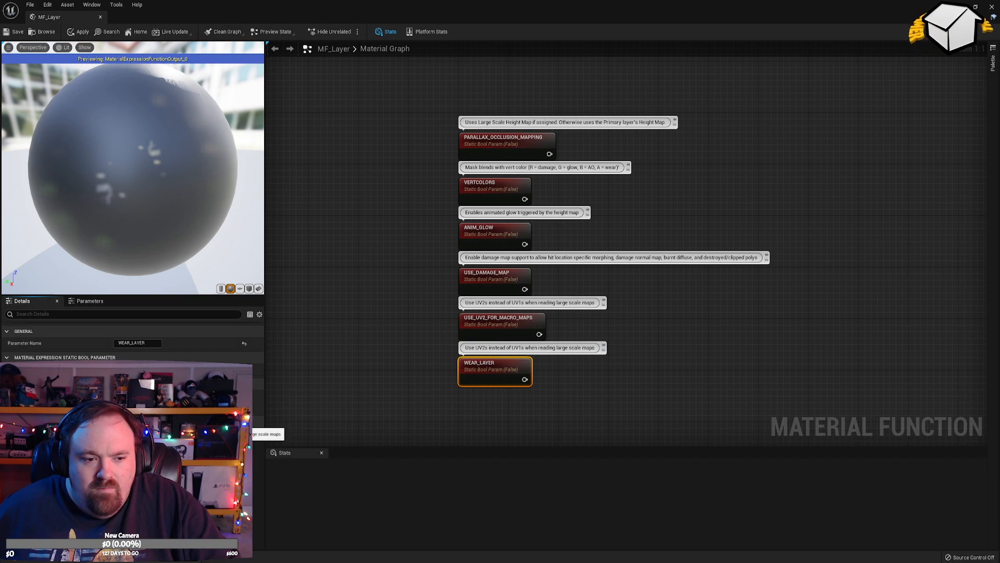
Describe WEAR_LAYER as "Blend a different material for the Wear layer instead of just tinting the Primary layer" and save the material function.
key("Return")
right_click_drag(658, 387, 692, 358)
scroll(692, 358, "down", 1)
left_click(15, 33)
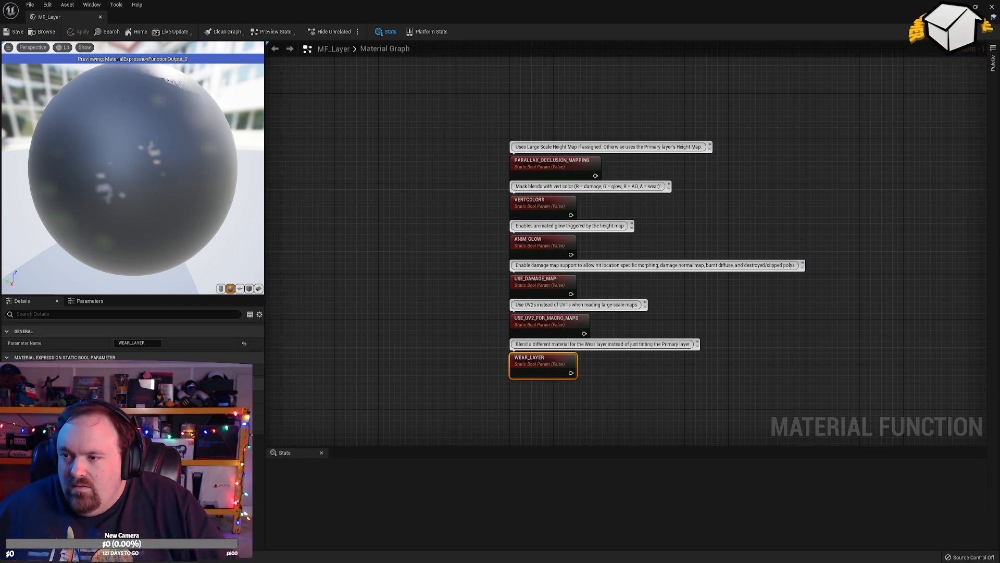
Move all six static bool parameters from PARALLAX_OCCLUSION_MAPPING to WEAR_LAYER upward together in the graph.
right_click_drag(657, 351, 652, 375)
scroll(652, 375, "down", 2)
scroll(651, 375, "up", 1)
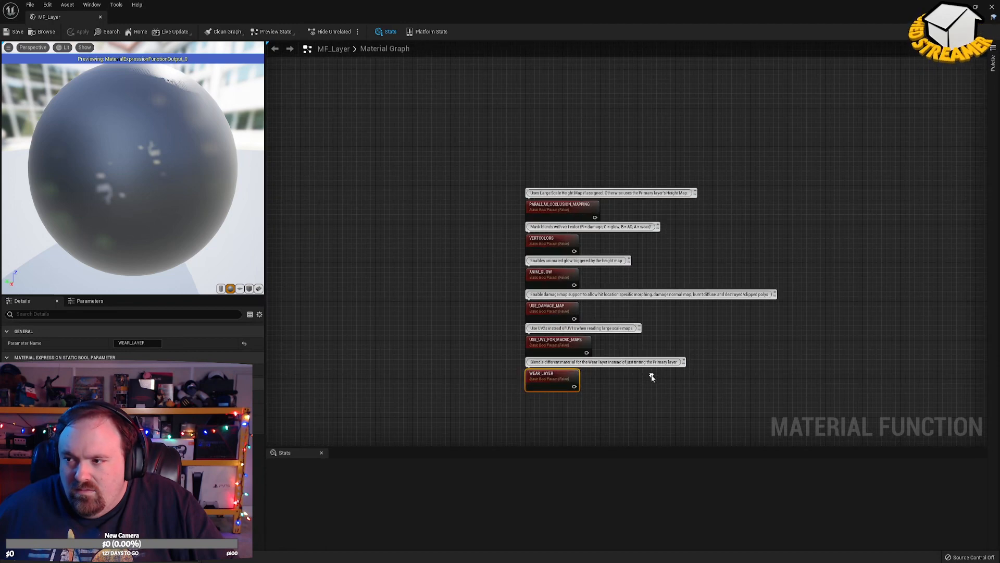
left_click_drag(469, 161, 655, 395)
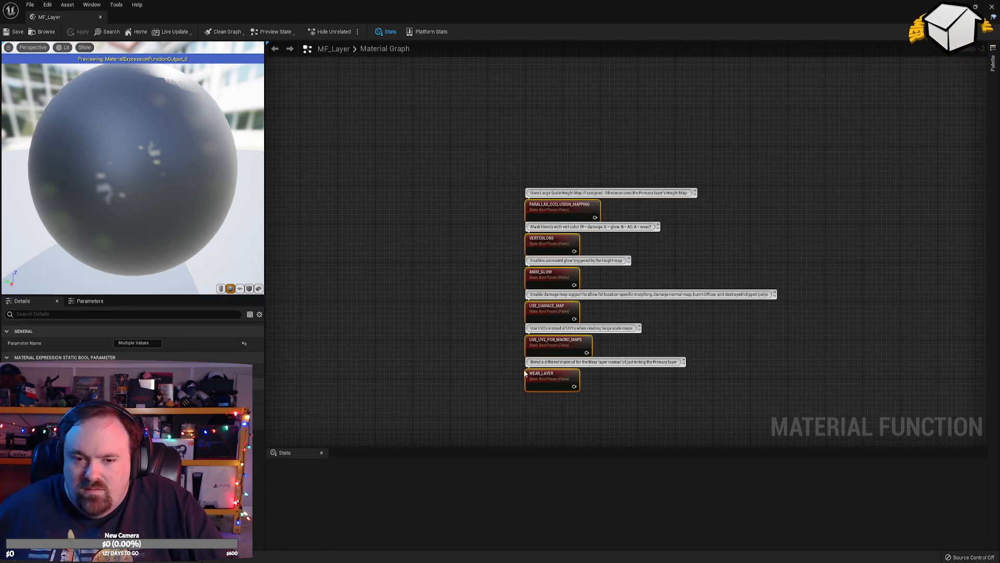
left_click_drag(541, 368, 541, 257)
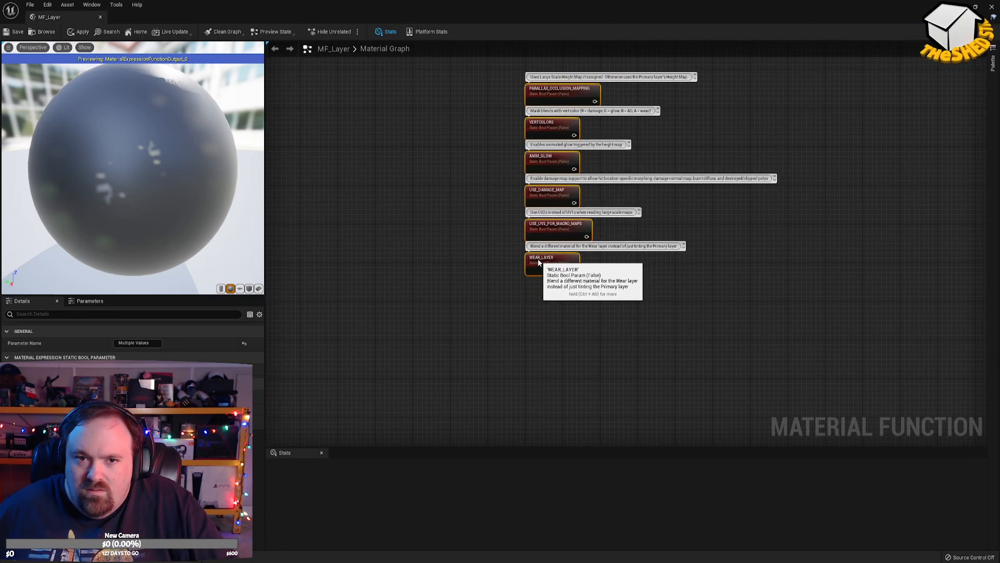
left_click(692, 304)
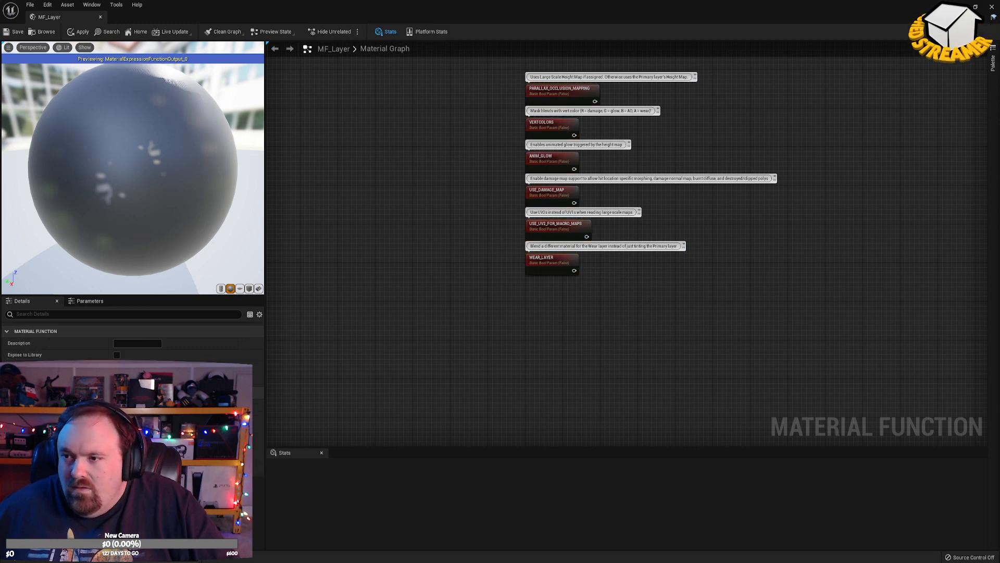
Paste a copy of the WEAR_LAYER parameter below the original and name it SECONDARY_LAYER.
left_click(551, 265)
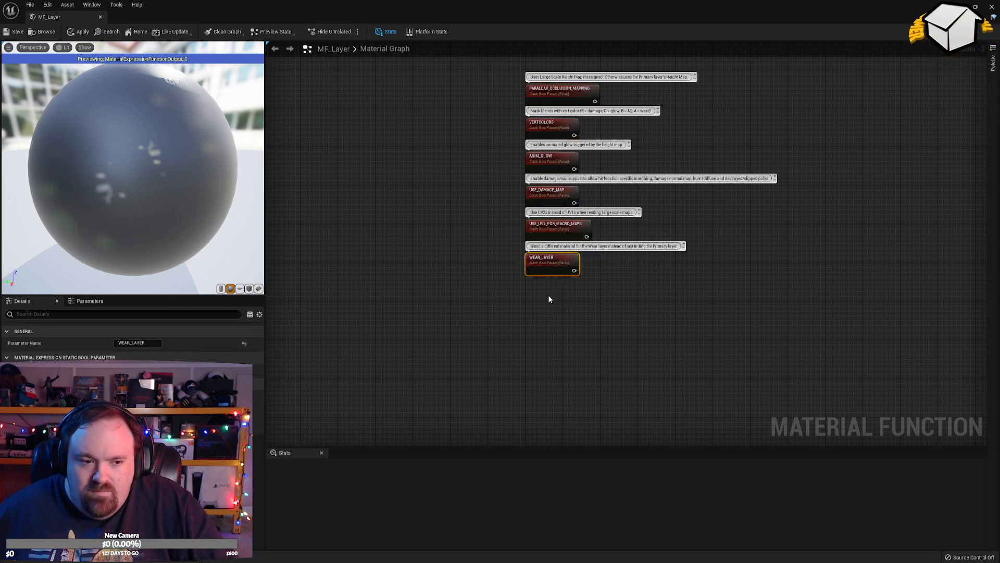
key("ctrl+c")
key("ctrl+v")
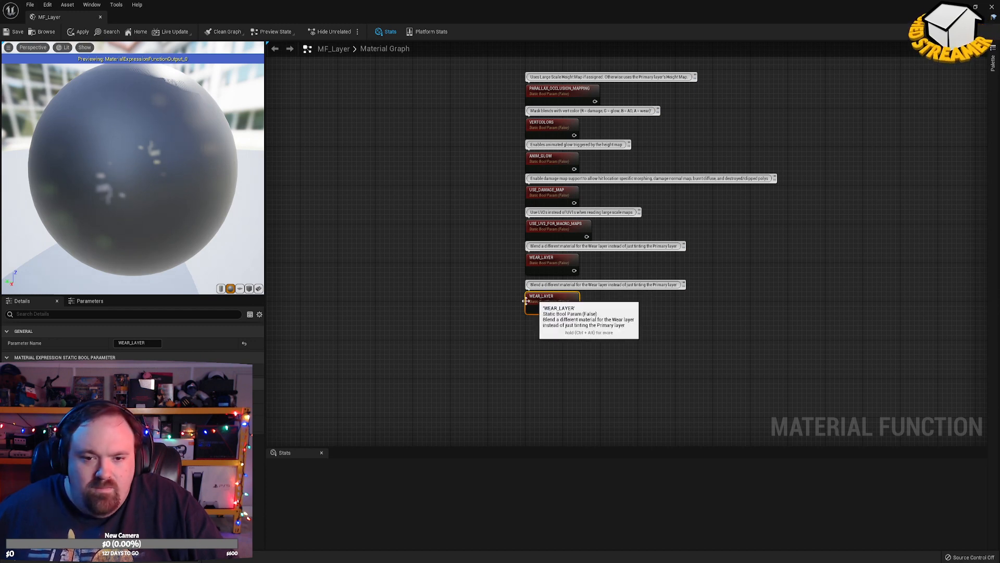
left_click(148, 343)
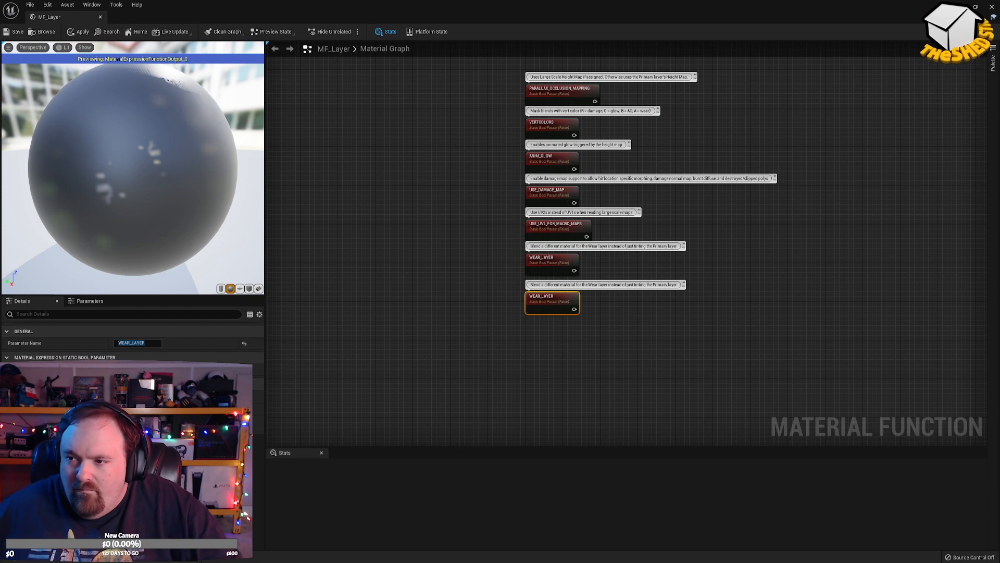
left_click_drag(571, 300, 523, 314)
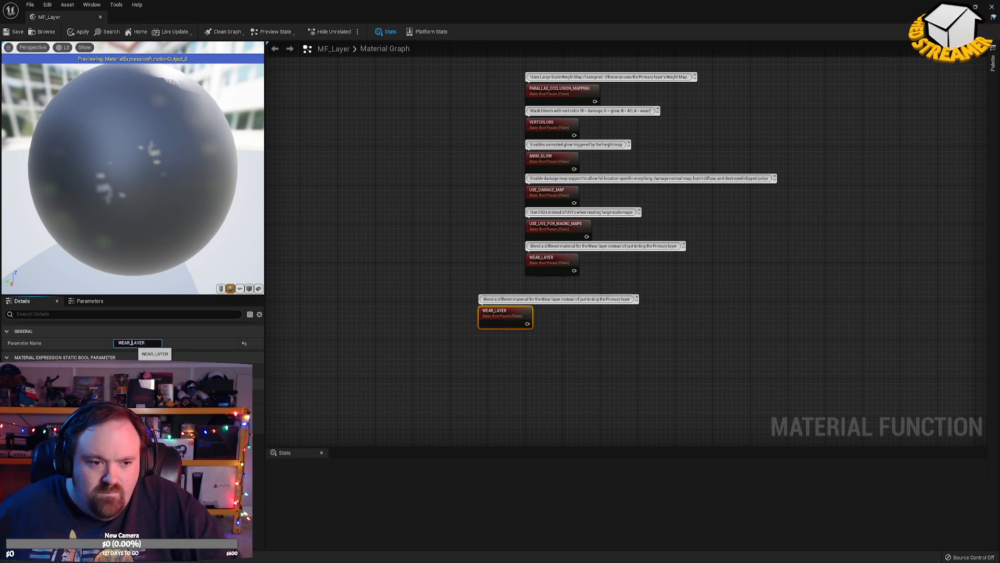
type("SECONDARY_LAYER")
key("Return")
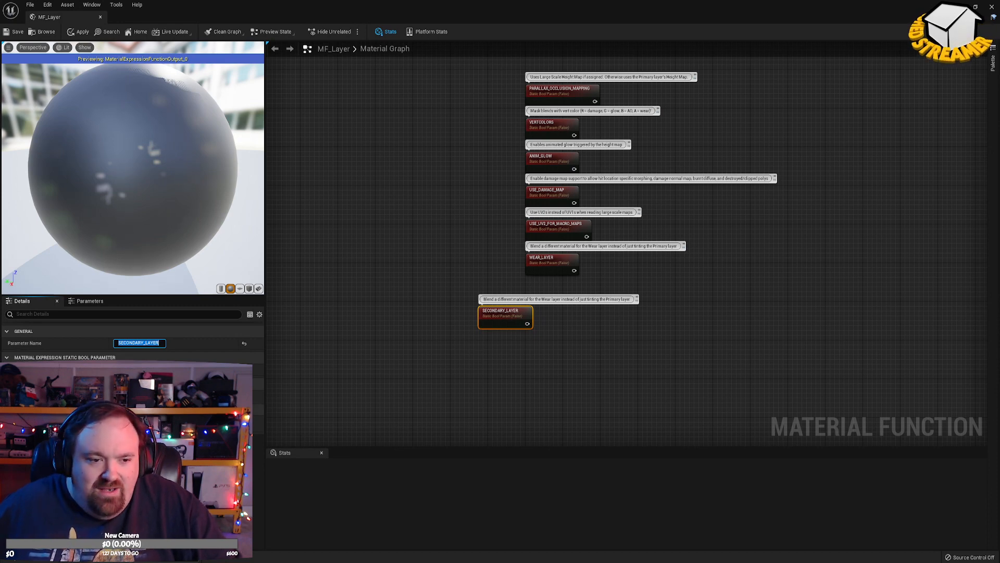
Describe SECONDARY_LAYER as "Blend a secondary layer with max height in areas with wear" and place it directly below WEAR_LAYER.
left_click(157, 424)
key("ctrl+a")
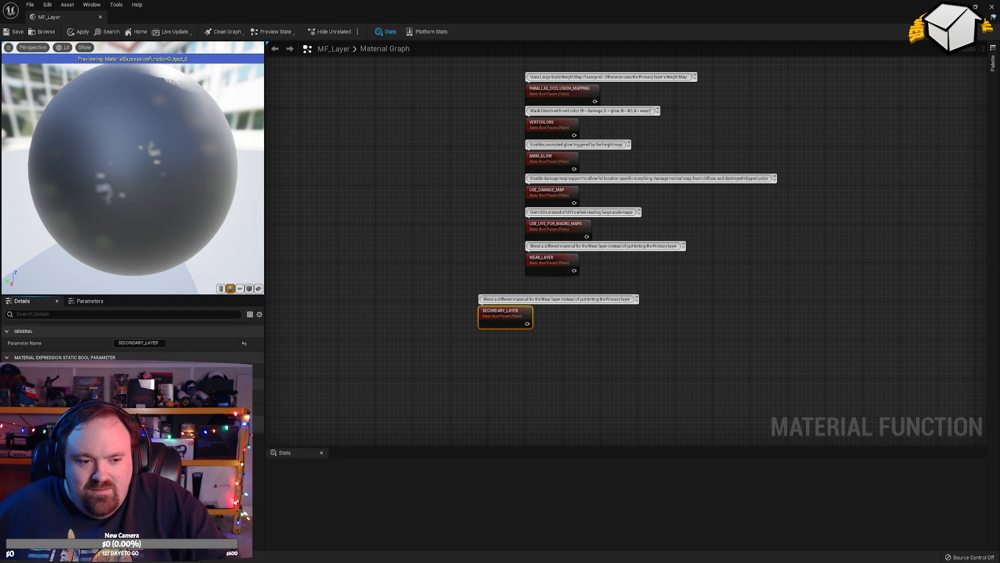
key("ctrl+v")
key("Return")
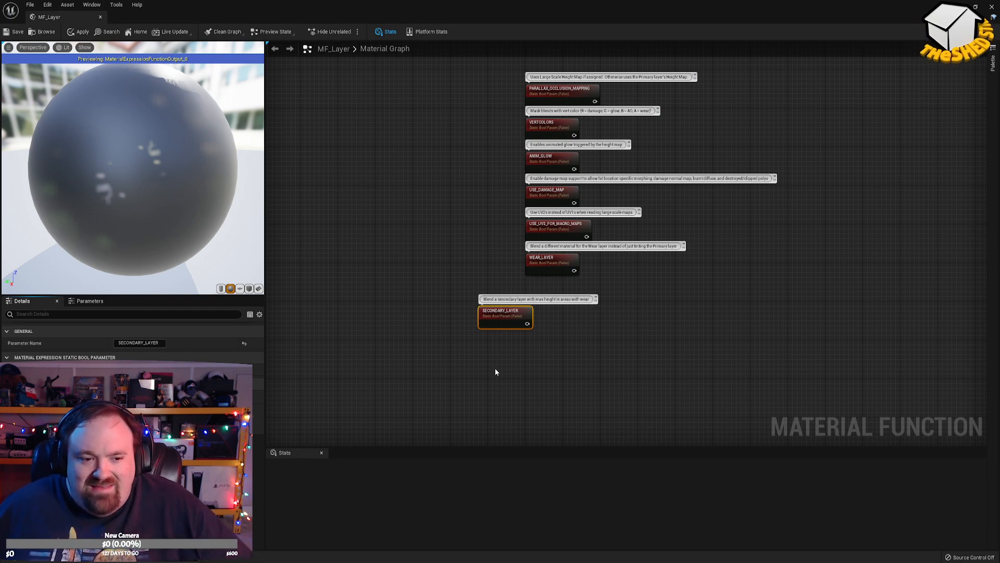
left_click_drag(497, 313, 541, 296)
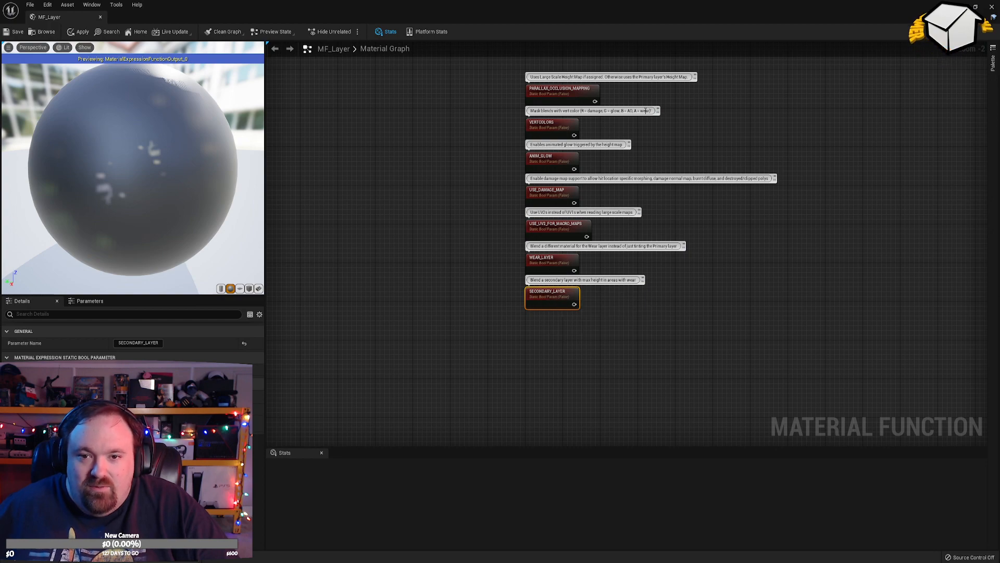
left_click(692, 331)
Copy the SECONDARY_LAYER parameter and place the copy directly below the original.
right_click_drag(692, 331, 675, 281)
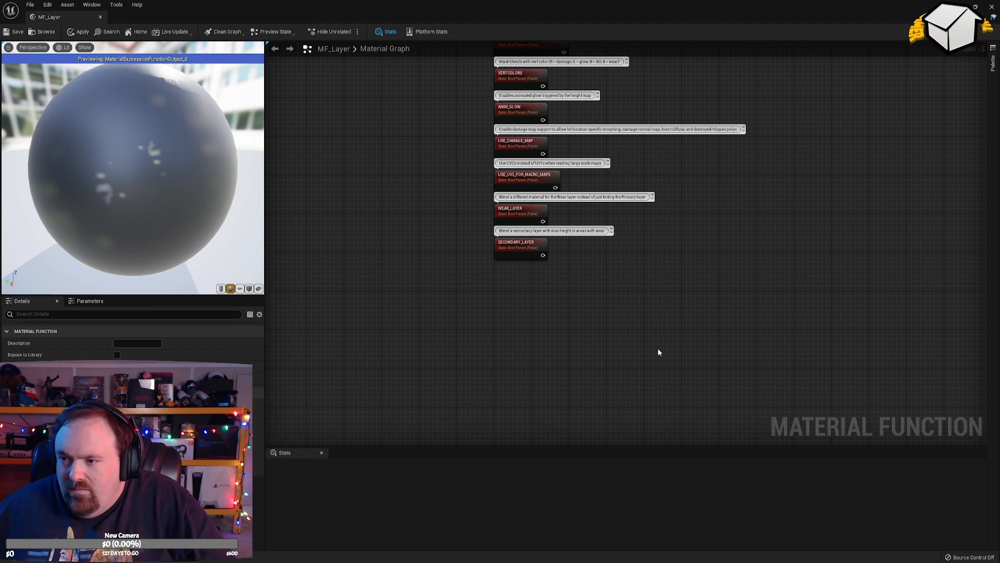
left_click(514, 243)
key("ctrl+c")
key("ctrl+v")
left_click_drag(539, 321, 513, 282)
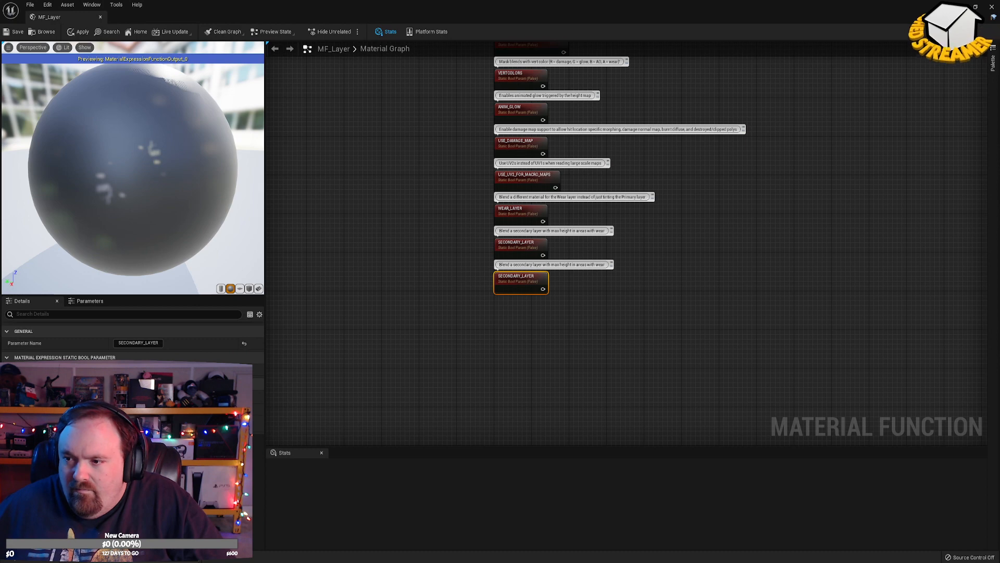
left_click(519, 213)
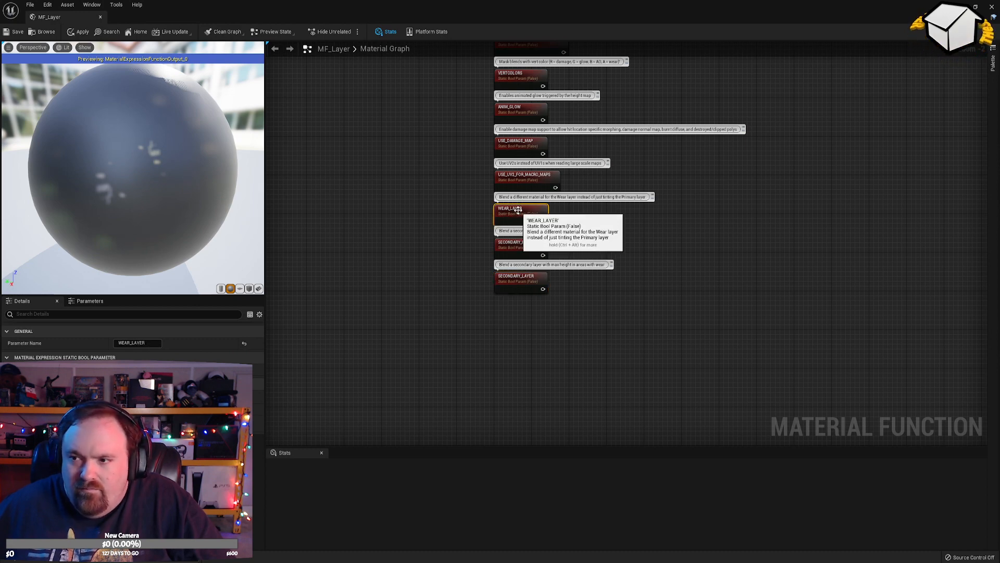
left_click(519, 242)
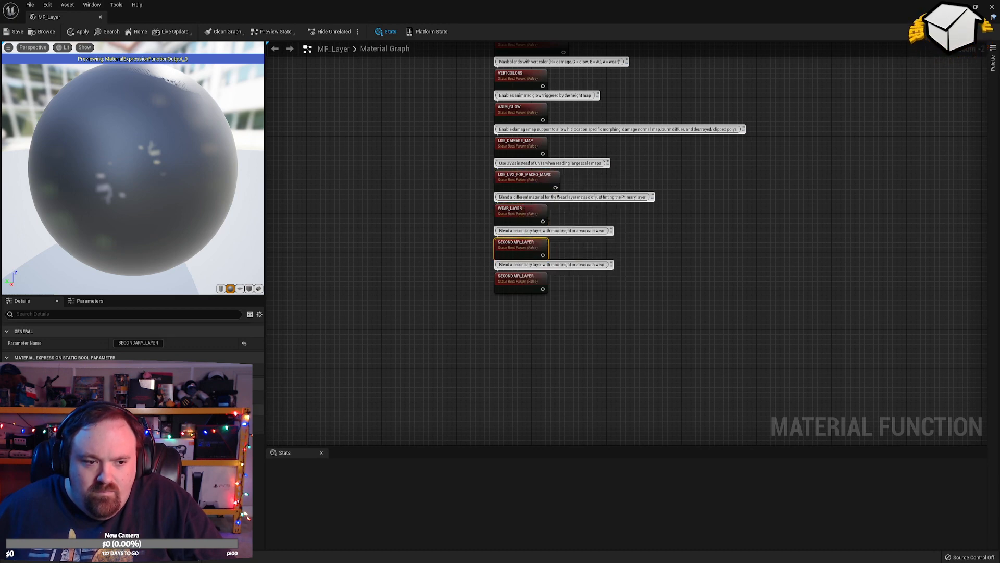
Name the lowest SECONDARY_LAYER copy USE_SPECULAR_MAPS and describe it as "Read the per-layer specular maps".
left_click(529, 291)
left_click(141, 342)
key("ctrl+v")
key("Return")
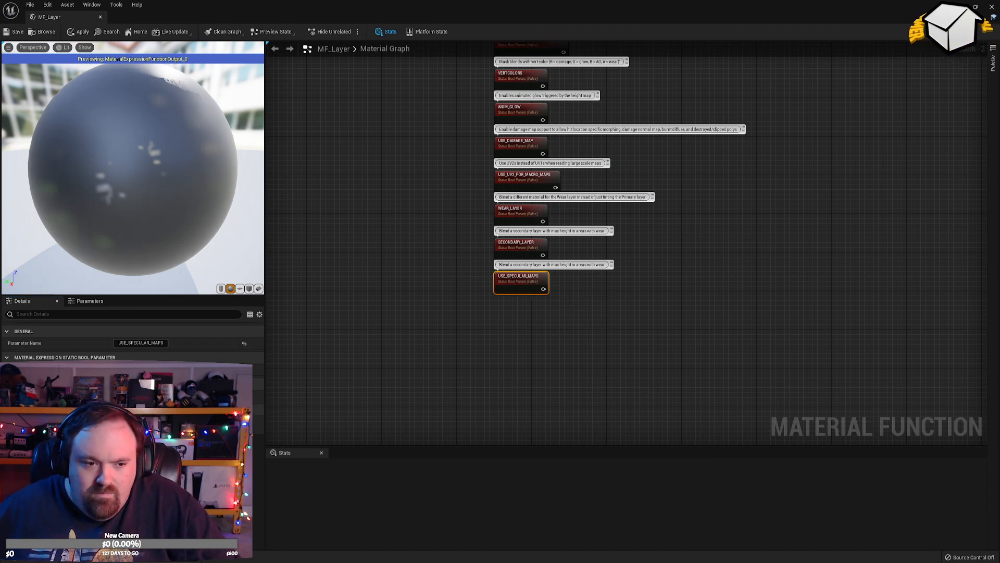
key("ctrl+v")
key("Return")
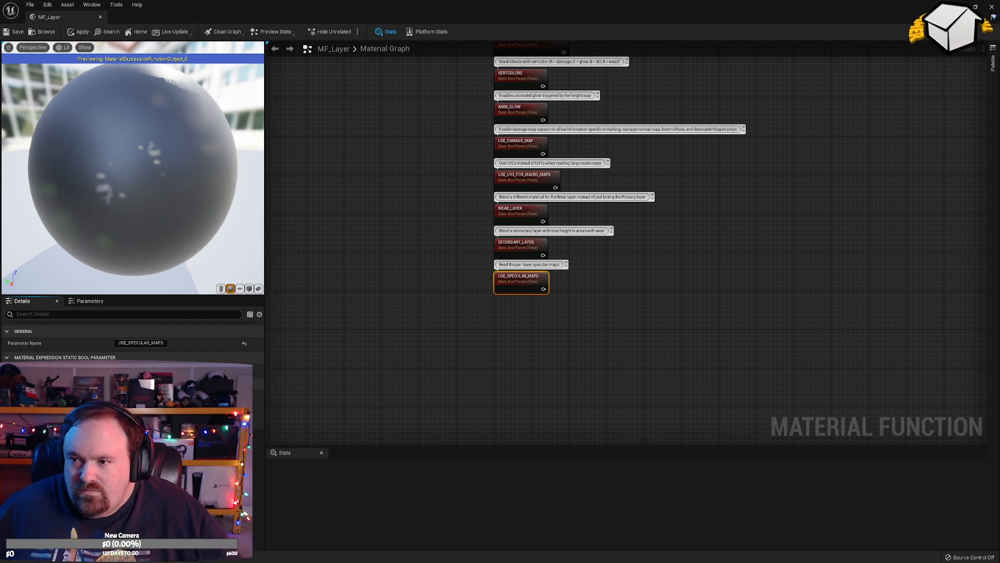
right_click_drag(644, 266, 608, 364)
scroll(607, 364, "down", 2)
scroll(609, 364, "up", 4)
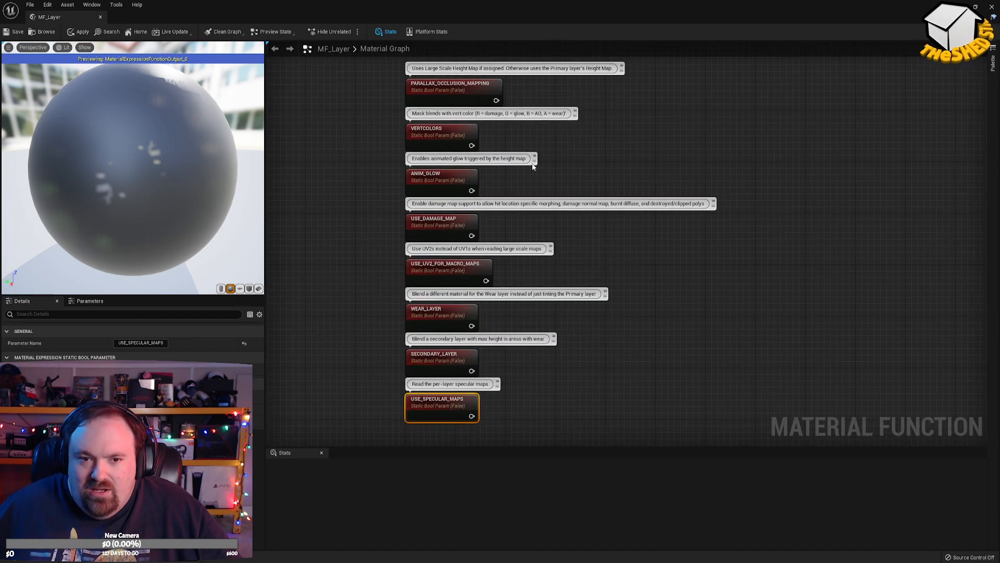
scroll(545, 337, "down", 4)
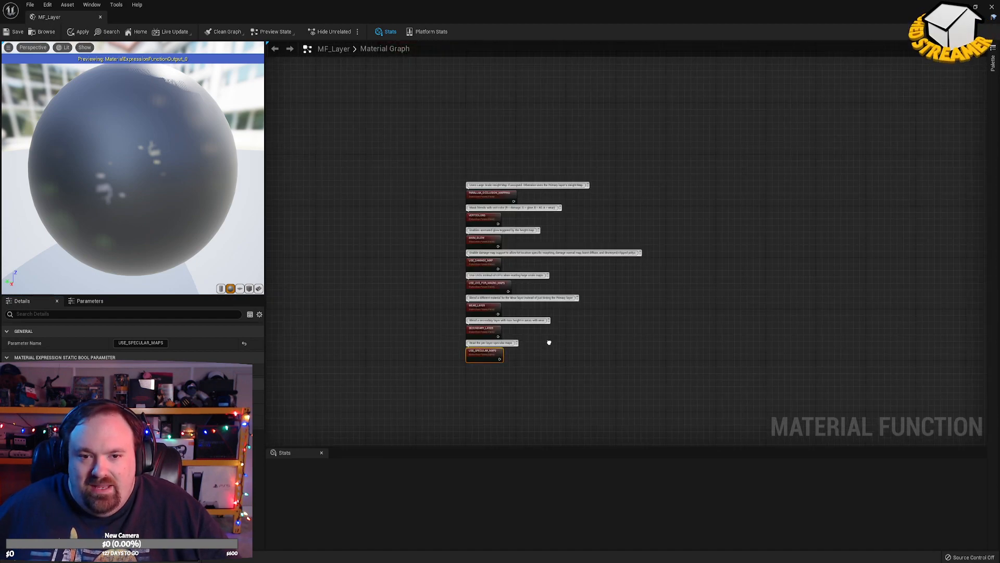
right_click_drag(547, 340, 517, 299)
right_click_drag(714, 332, 257, 15)
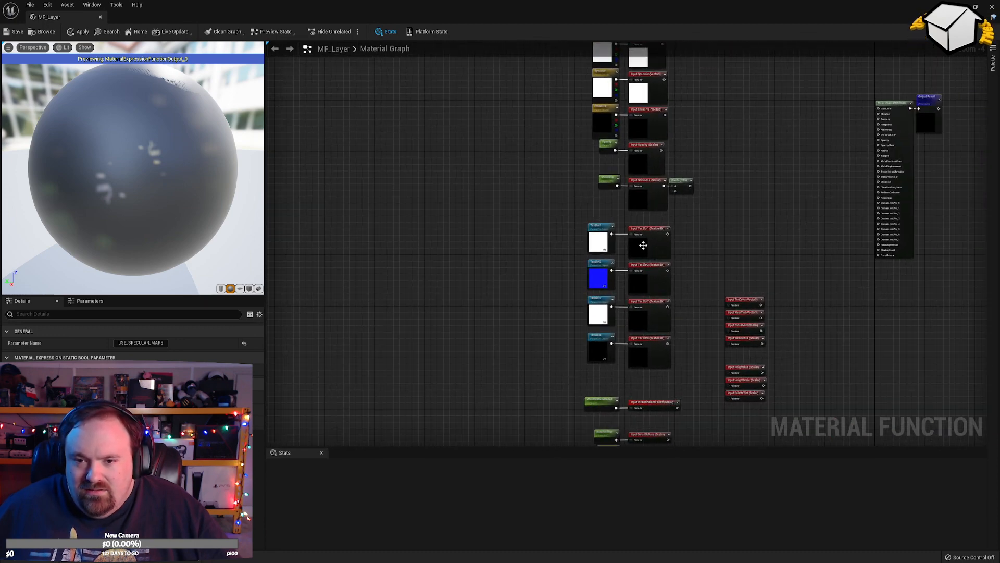
Paste a copy of the TintColor function input beside the static bool parameters.
left_click(746, 301)
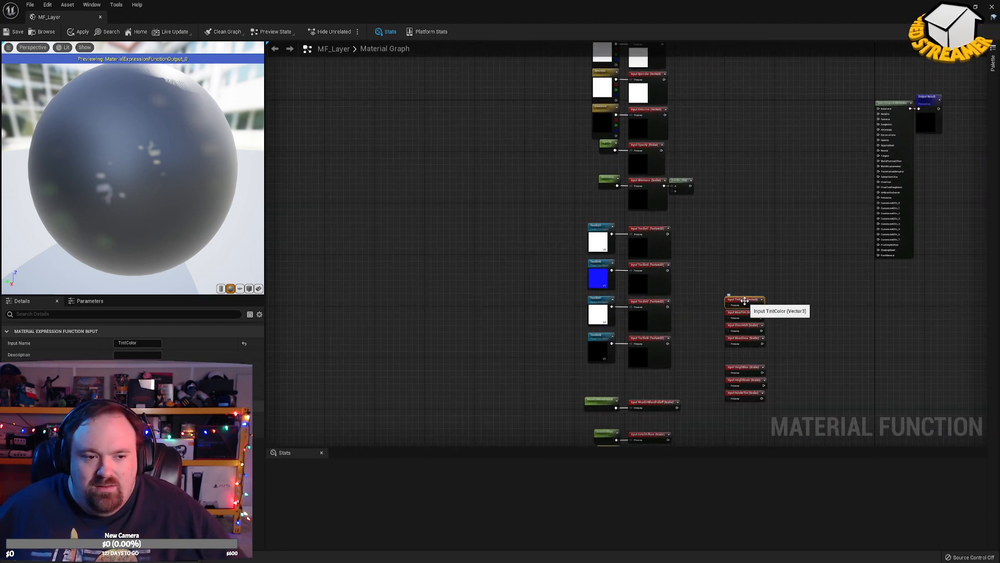
right_click_drag(397, 116, 774, 371)
left_click(563, 186)
scroll(547, 187, "up", 4)
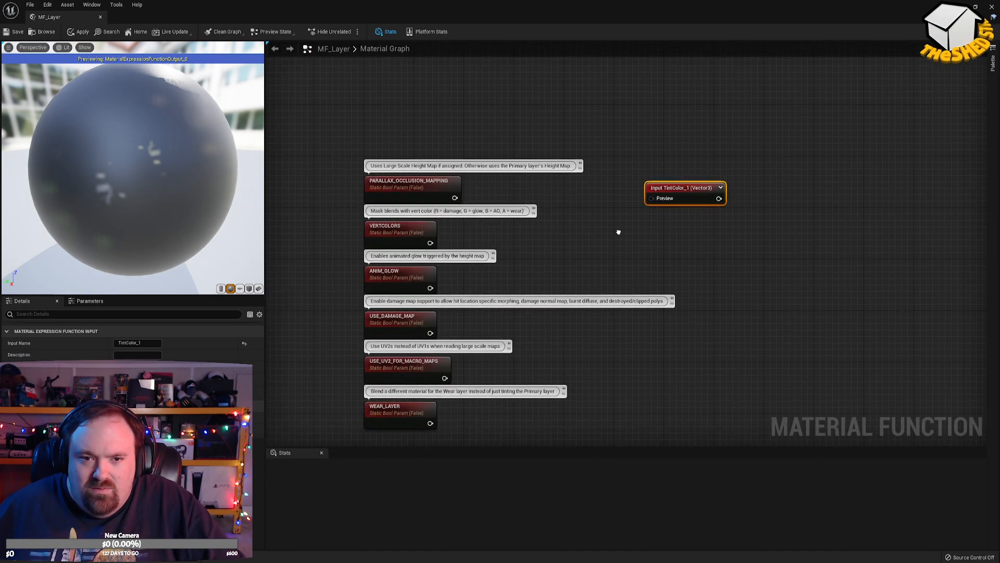
Name the TintColor input copy PARALLAX_OCCLUSION_MAPPING, matching the parameter, and set its input type to StaticBool.
left_click(416, 188)
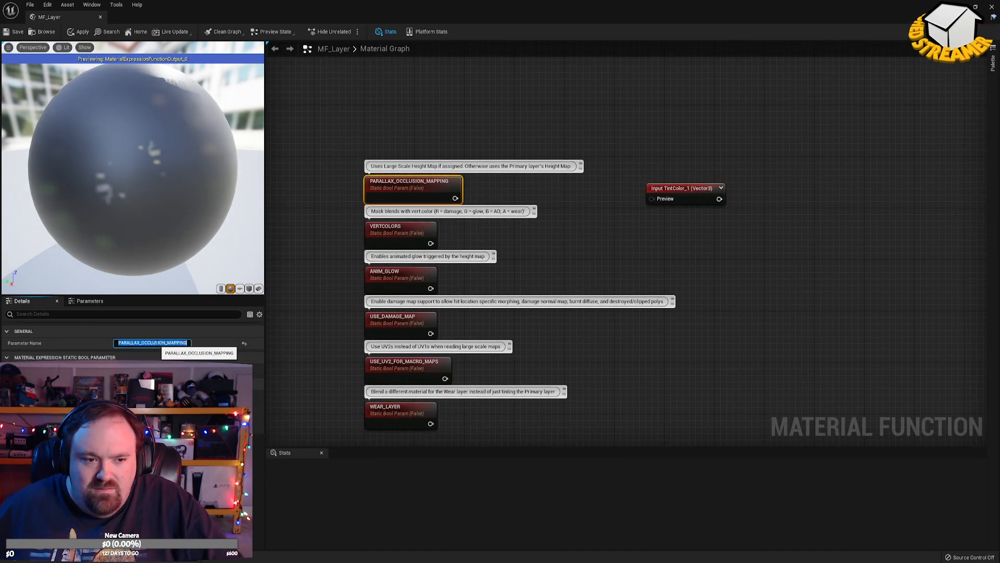
left_click(696, 190)
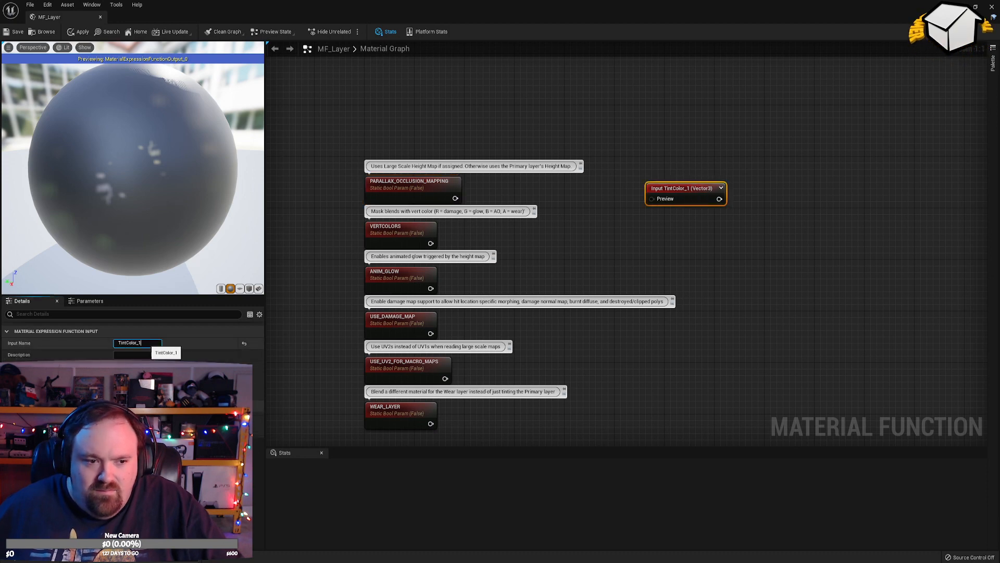
key("Return")
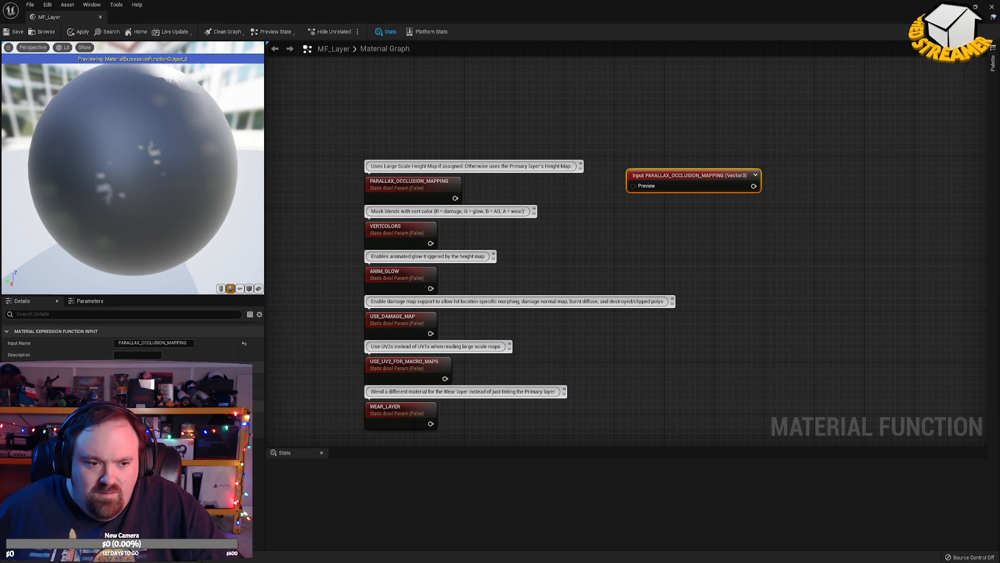
left_click(143, 447)
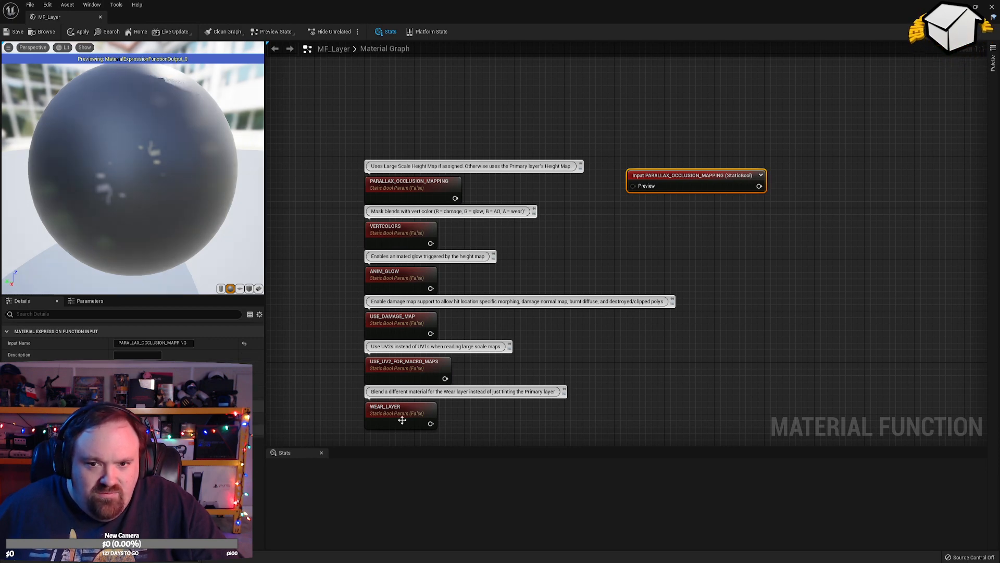
left_click_drag(663, 178, 650, 179)
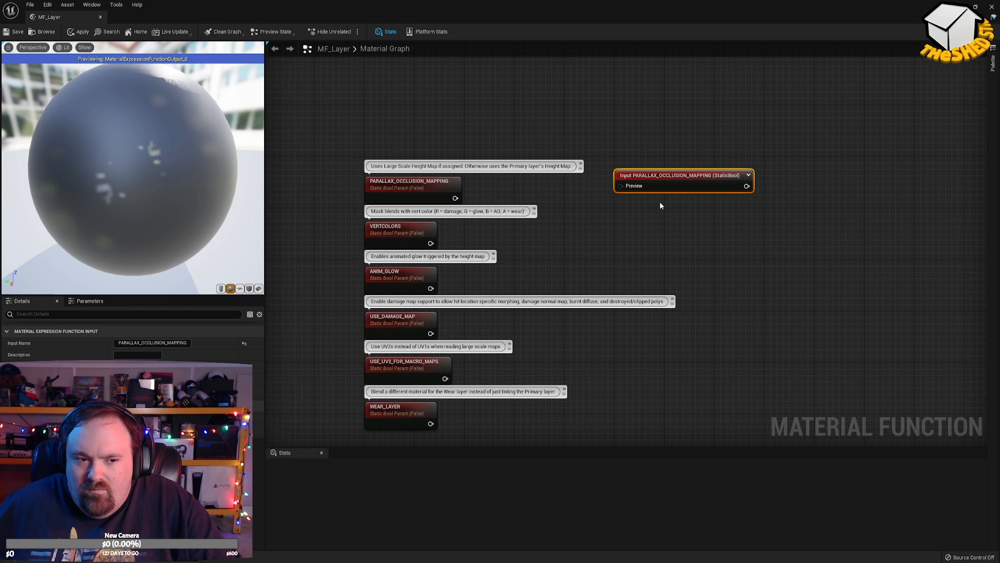
Duplicate the PARALLAX_OCCLUSION_MAPPING input, place the copy directly below it and name it VERTCOLORS.
key("ctrl+d")
left_click_drag(658, 207, 624, 208)
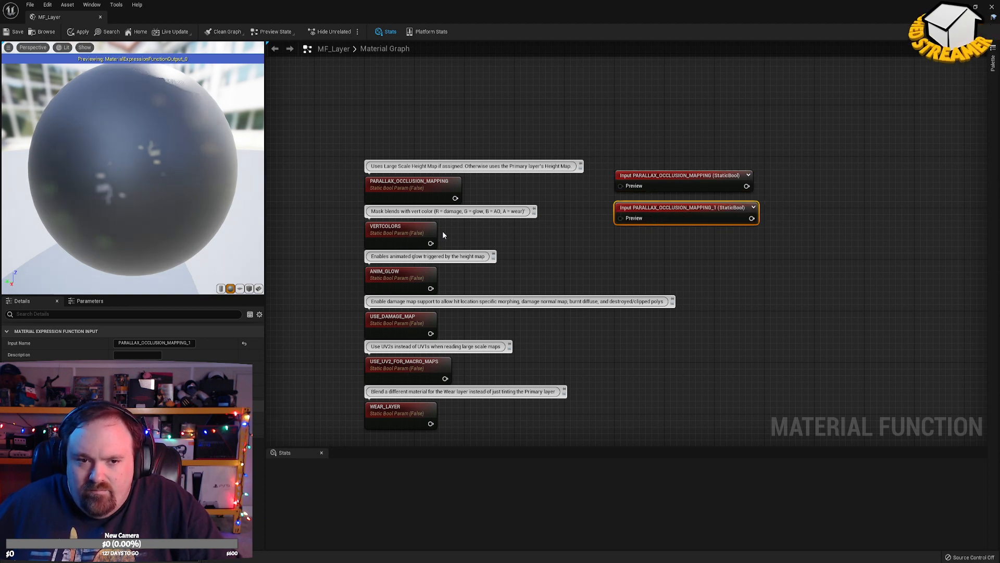
left_click(404, 235)
left_click(136, 343)
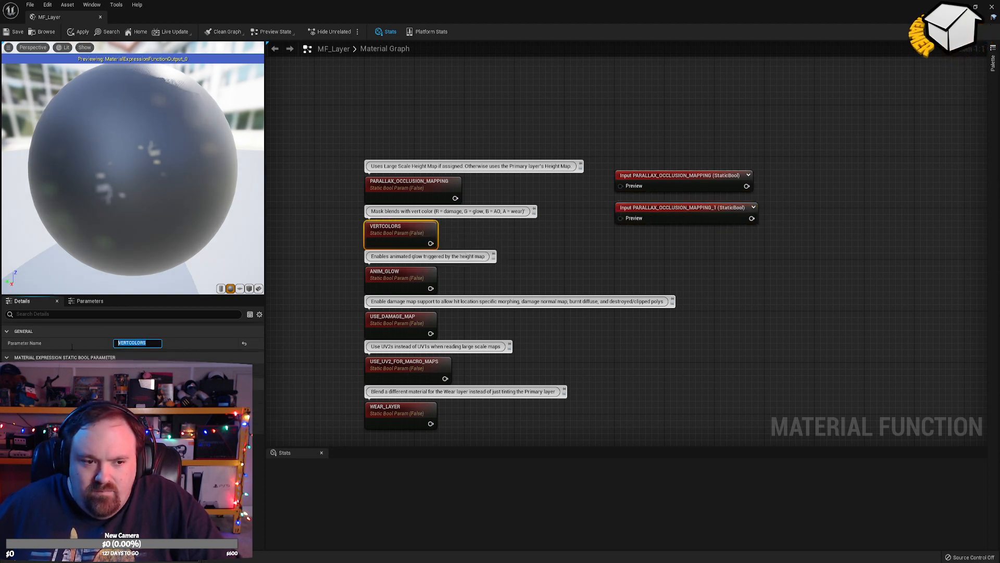
left_click(680, 214)
left_click(137, 342)
key("ctrl+v")
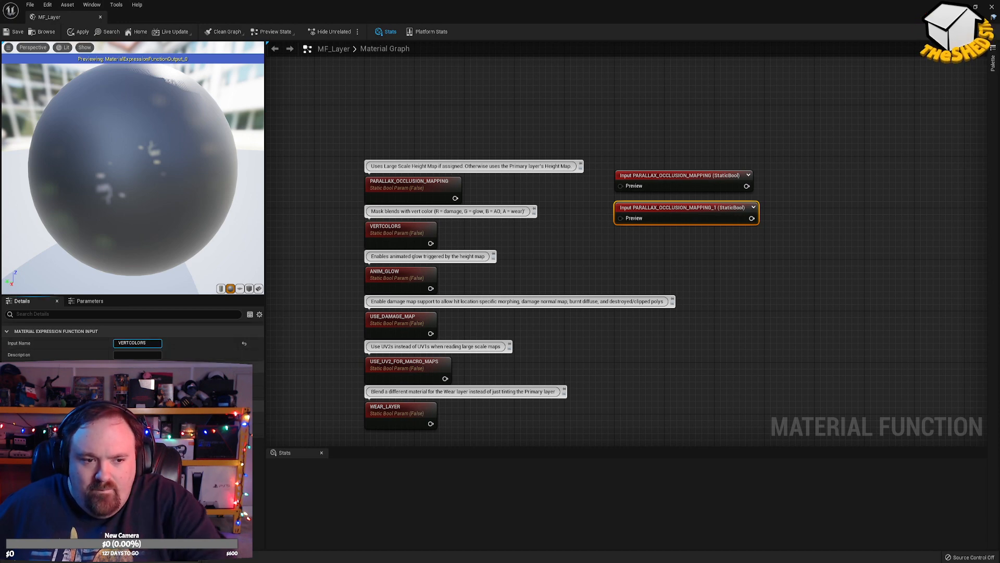
key("Return")
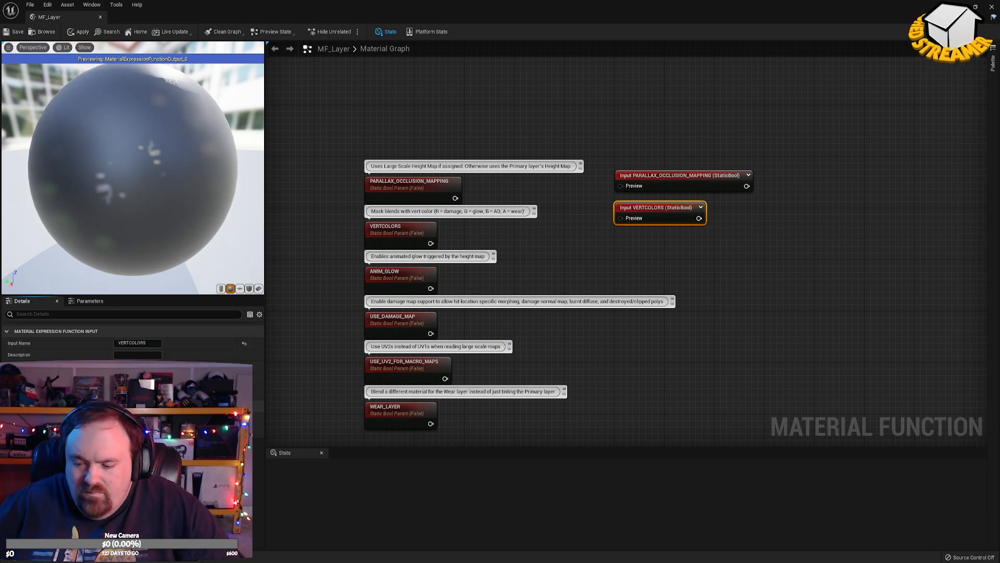
Duplicate the VERTCOLORS input, name the copy ANIM_GLOW and align it below with even spacing.
left_click(404, 187)
left_click(400, 232)
left_click(667, 214)
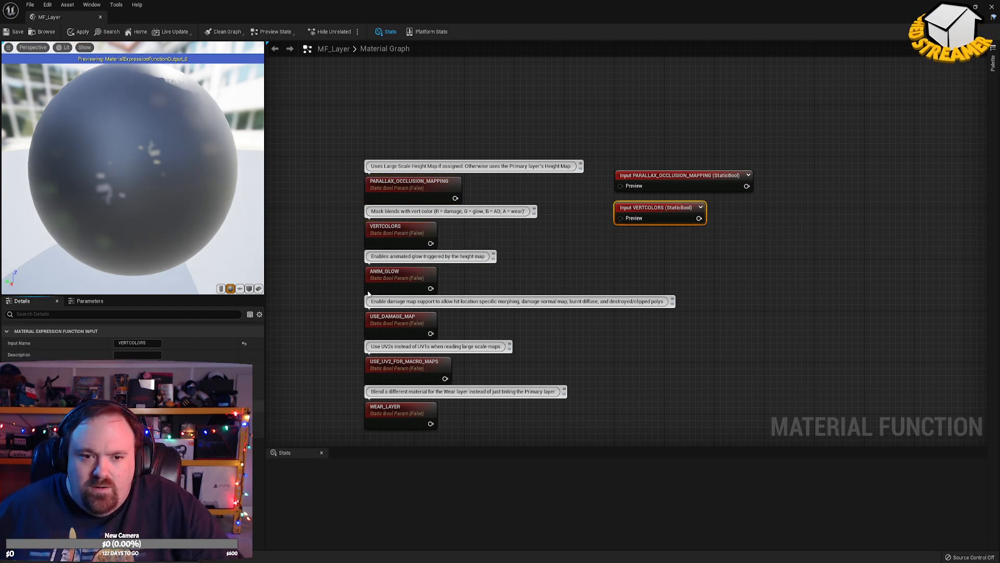
key("ctrl+d")
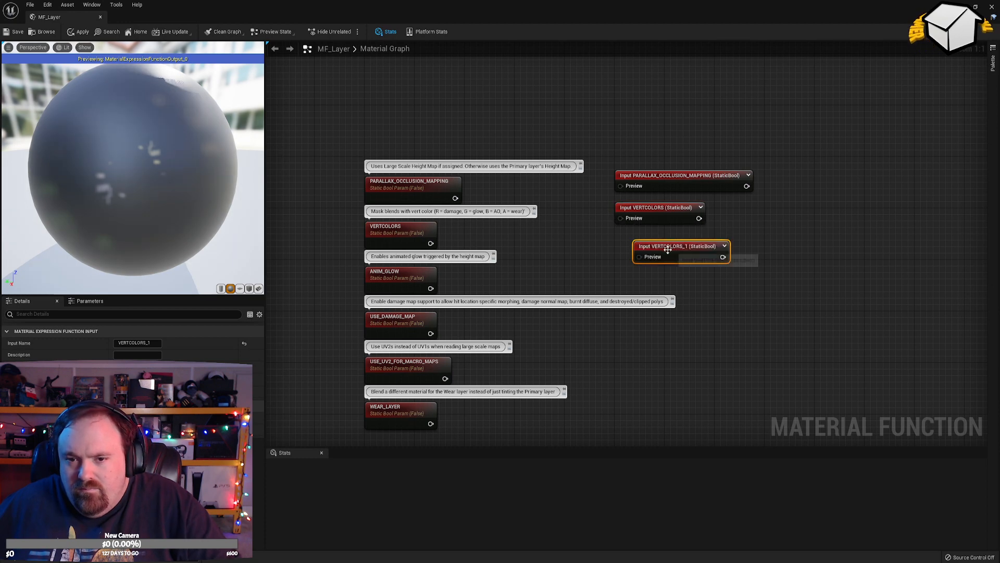
left_click_drag(660, 247, 656, 242)
left_click(390, 274)
left_click(656, 243)
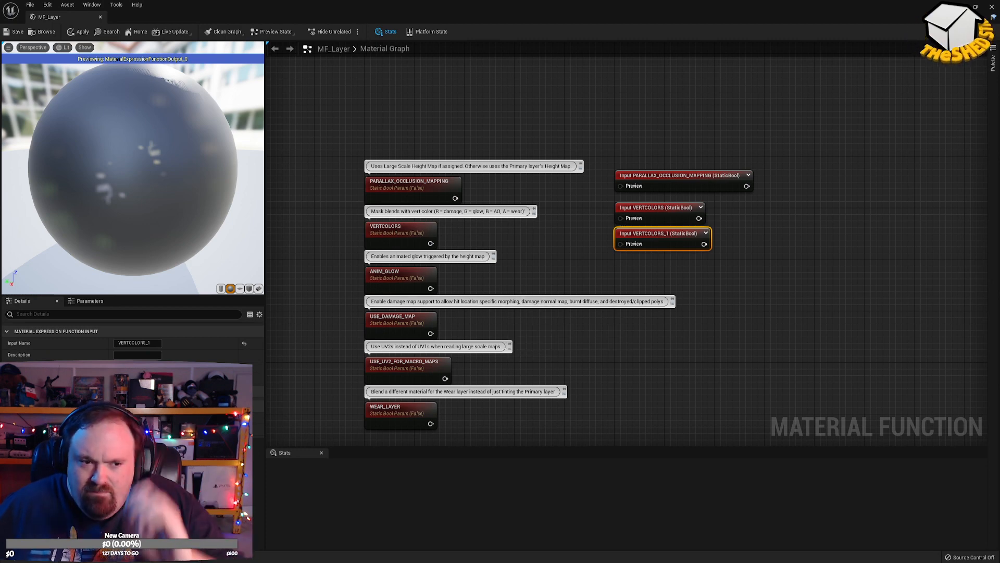
left_click(150, 343)
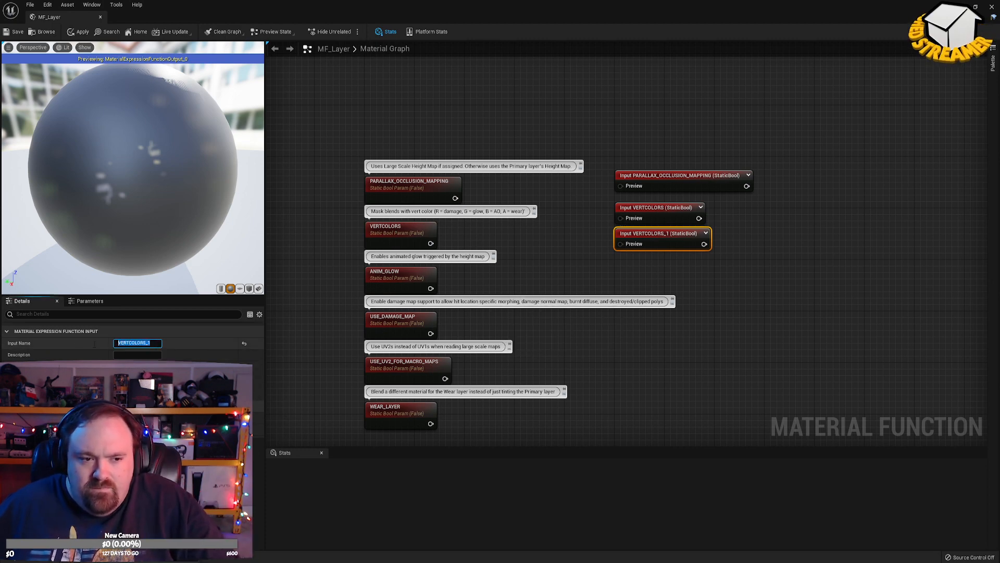
key("Return")
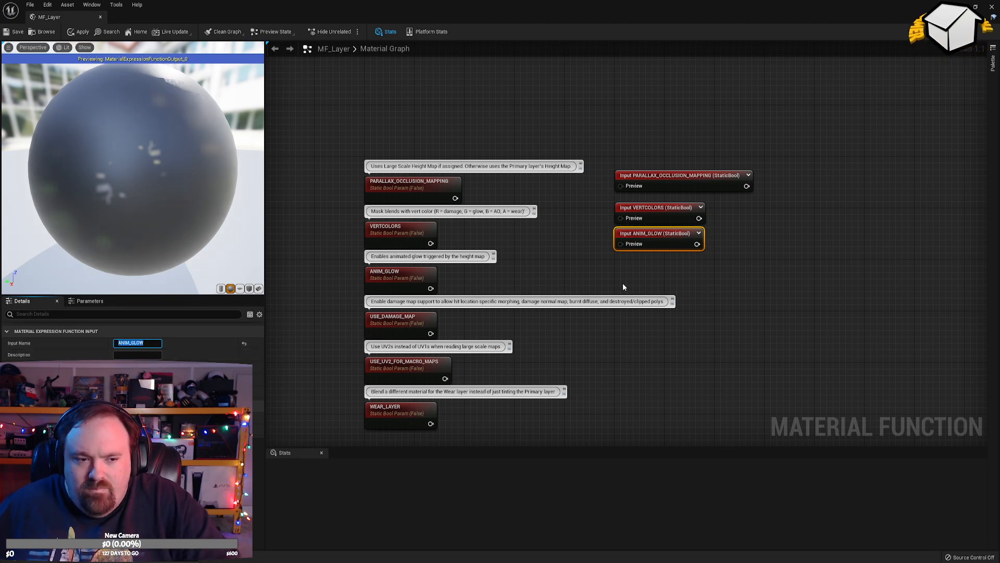
left_click(411, 281)
left_click(651, 240)
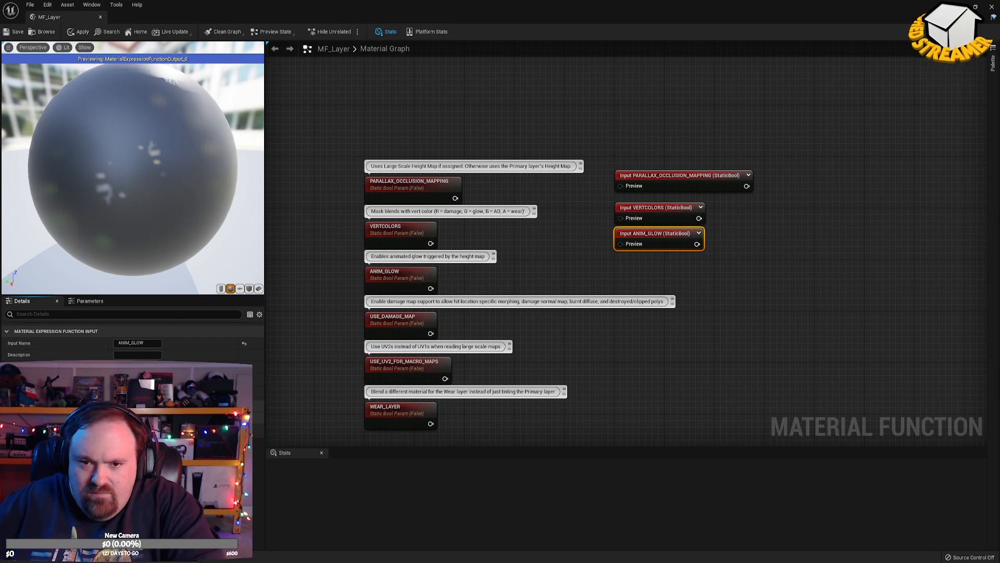
left_click_drag(651, 242, 650, 248)
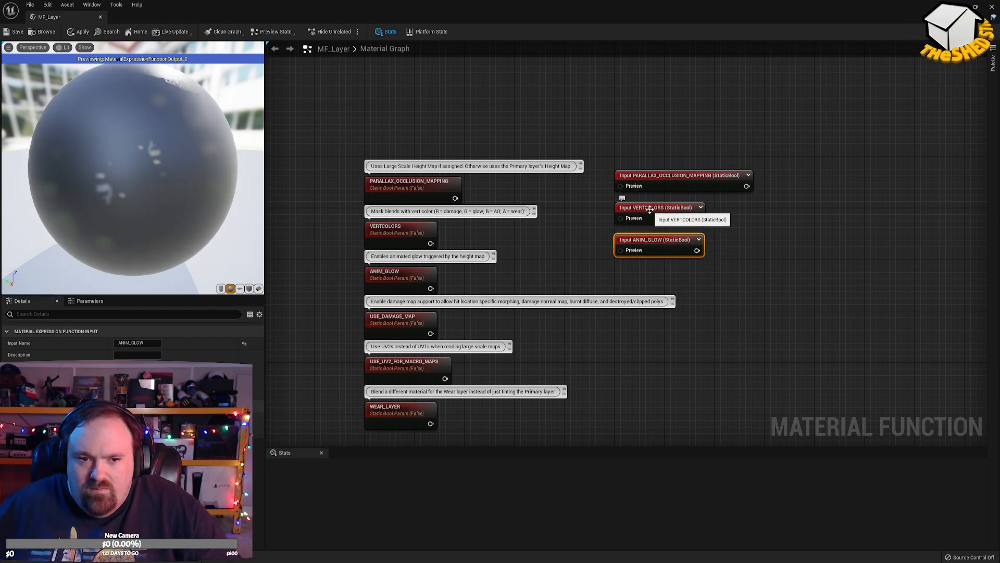
Try the comment "R = damage, G = glow, B = AO, A = wear" on the VERTCOLORS input, and undo it.
left_click_drag(436, 211, 523, 211)
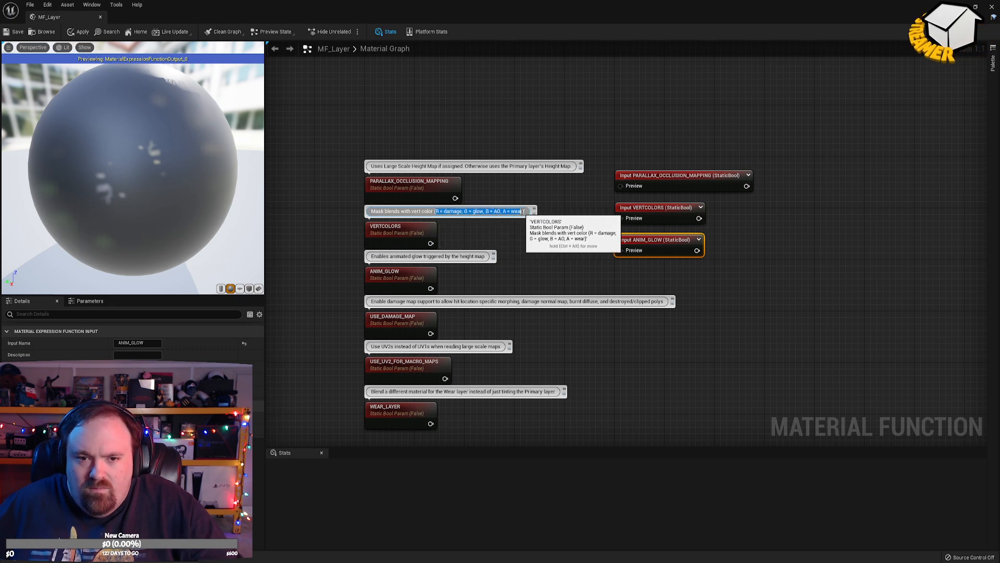
left_click(637, 209)
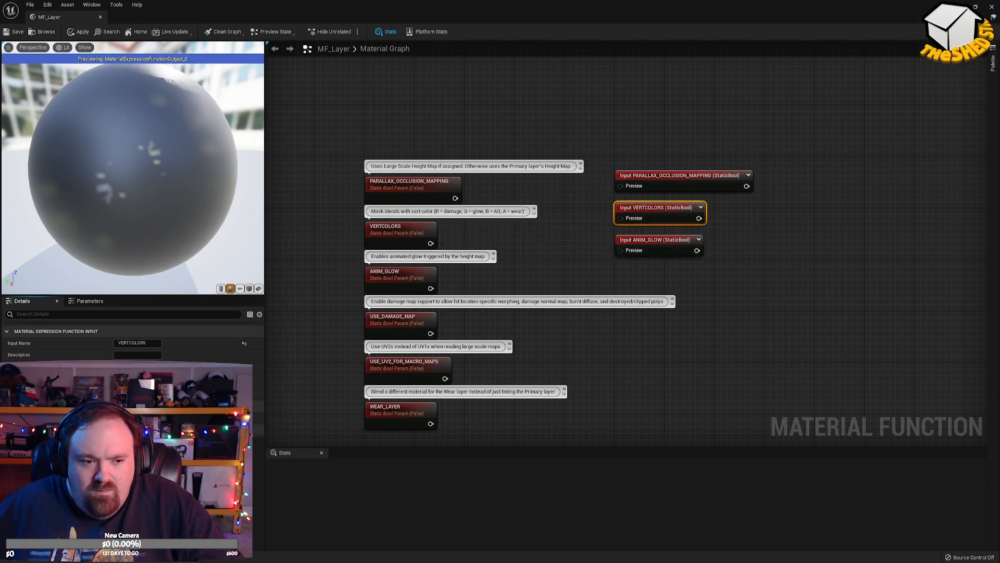
type("R = damage, G = glow, B = AO, A = wear")
key("Return")
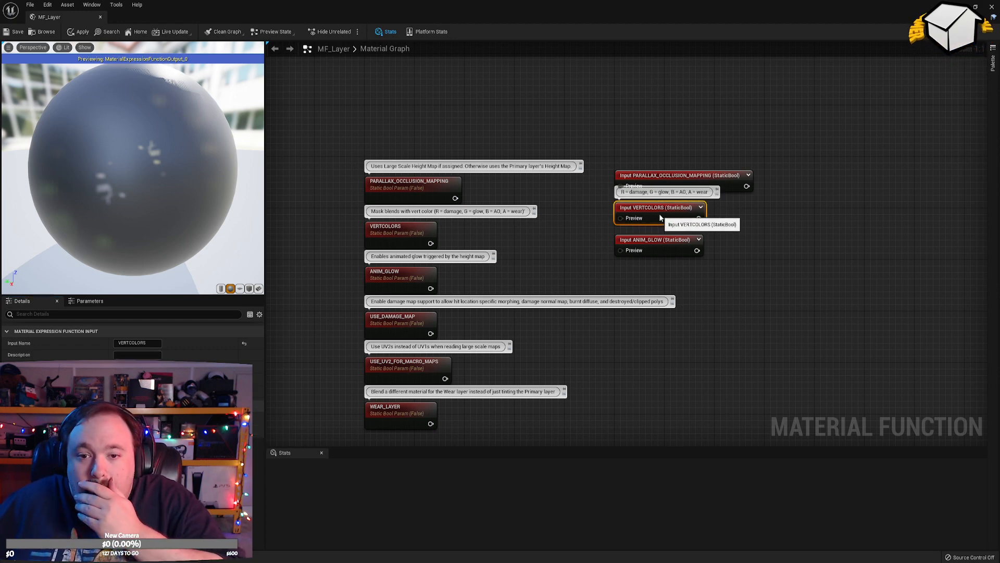
left_click_drag(659, 214, 661, 221)
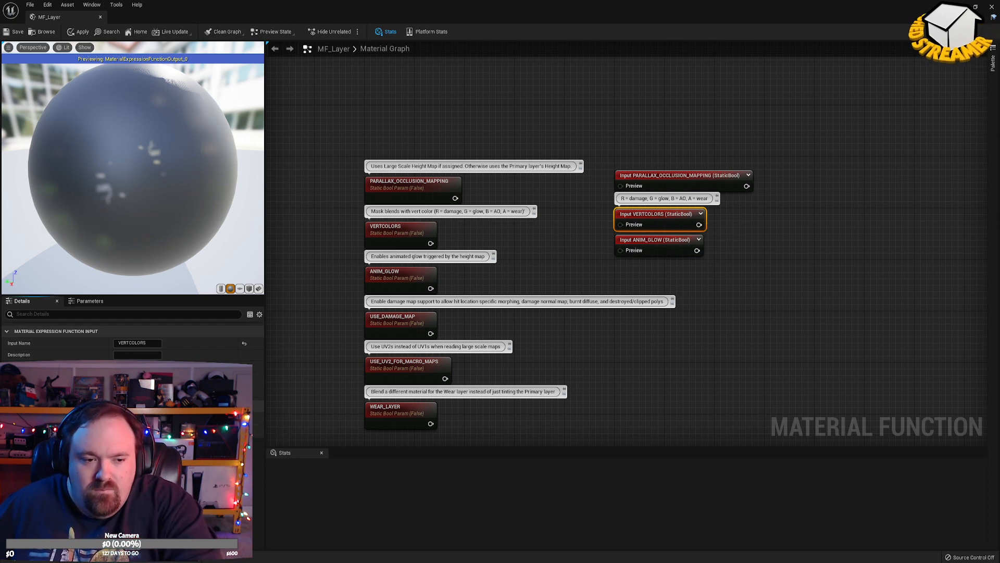
key("ctrl+z")
key("ctrl+z")
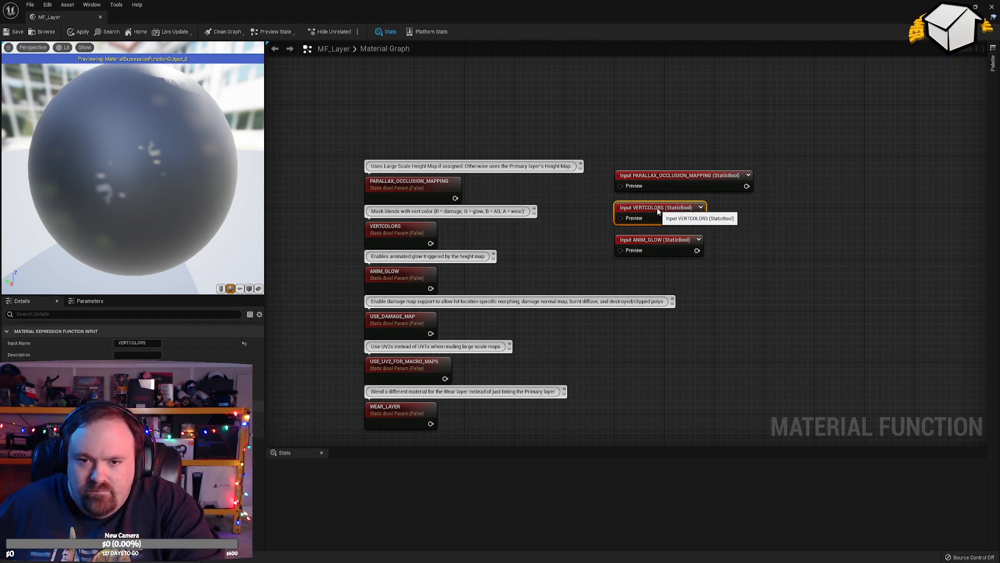
left_click(727, 271)
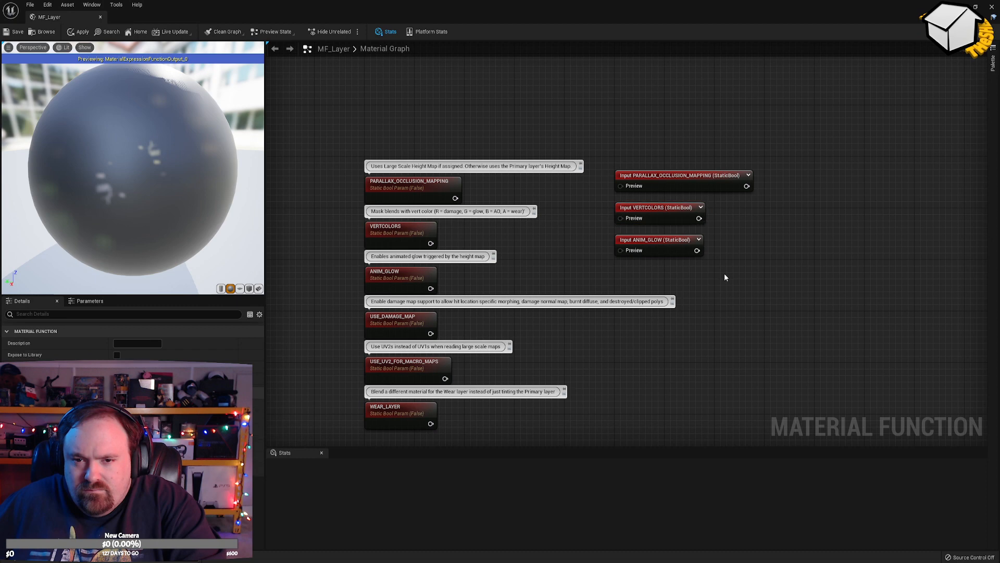
Duplicate the ANIM_GLOW input, name the copy USE_DAMAGE_MAP and place it directly below ANIM_GLOW.
left_click(656, 244)
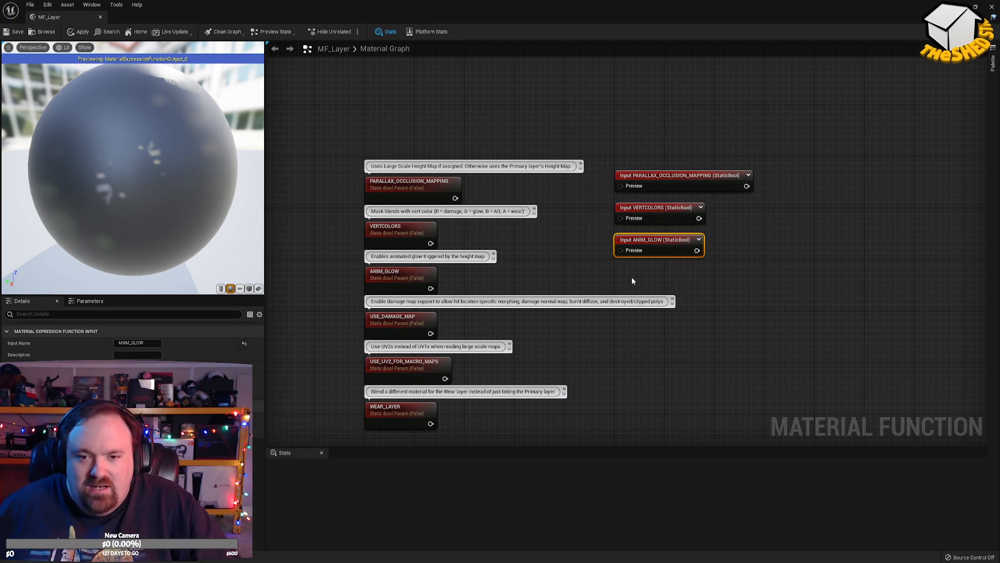
key("ctrl+d")
left_click(399, 321)
key("F2")
key("ctrl+c")
left_click(693, 293)
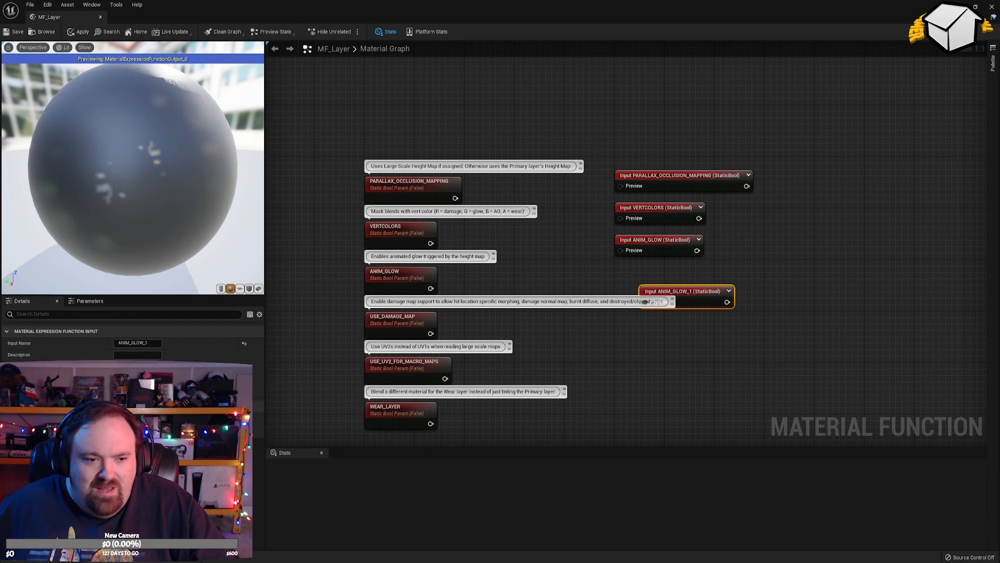
left_click(139, 342)
key("ctrl+v")
key("Return")
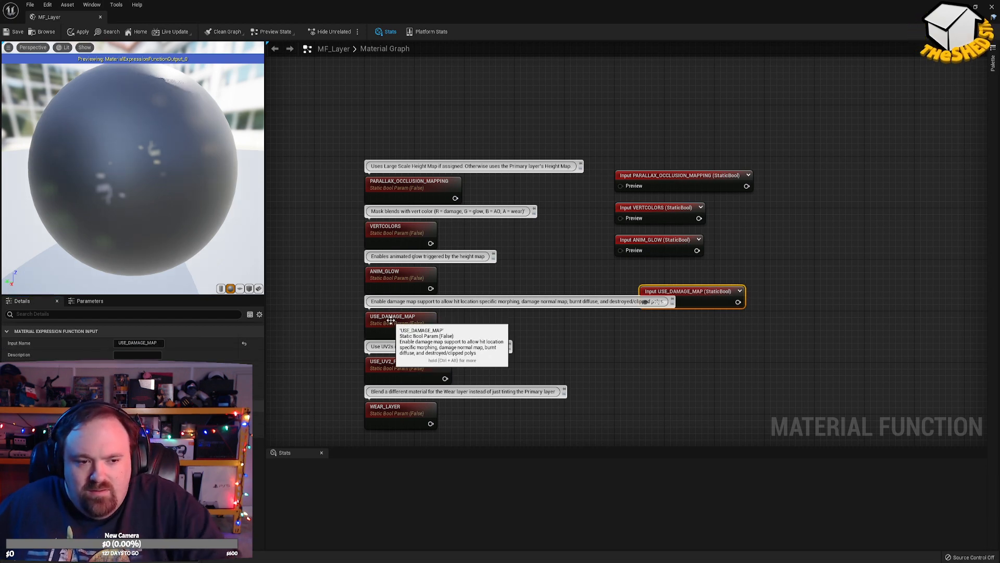
left_click(390, 320)
left_click(690, 296)
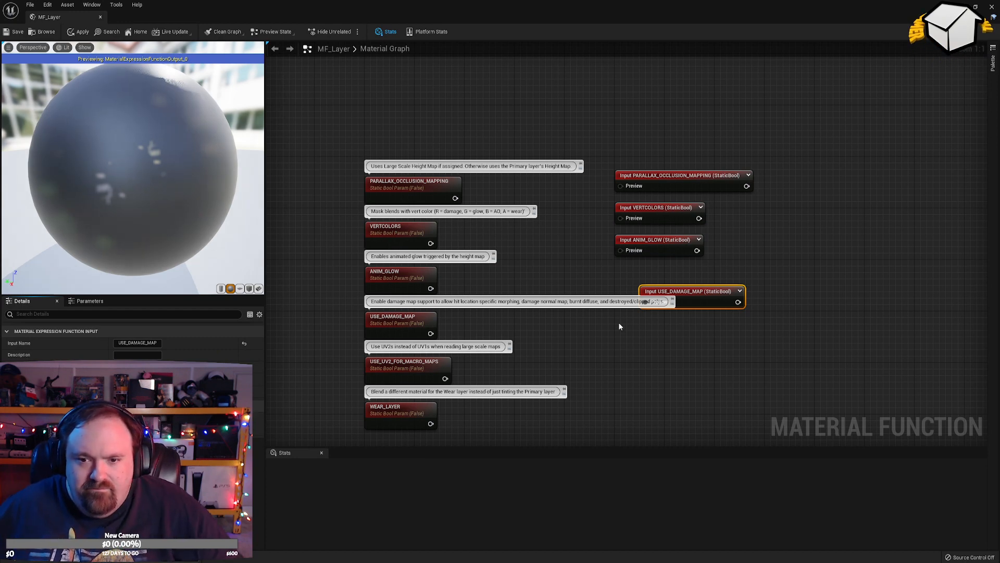
left_click_drag(697, 299, 672, 279)
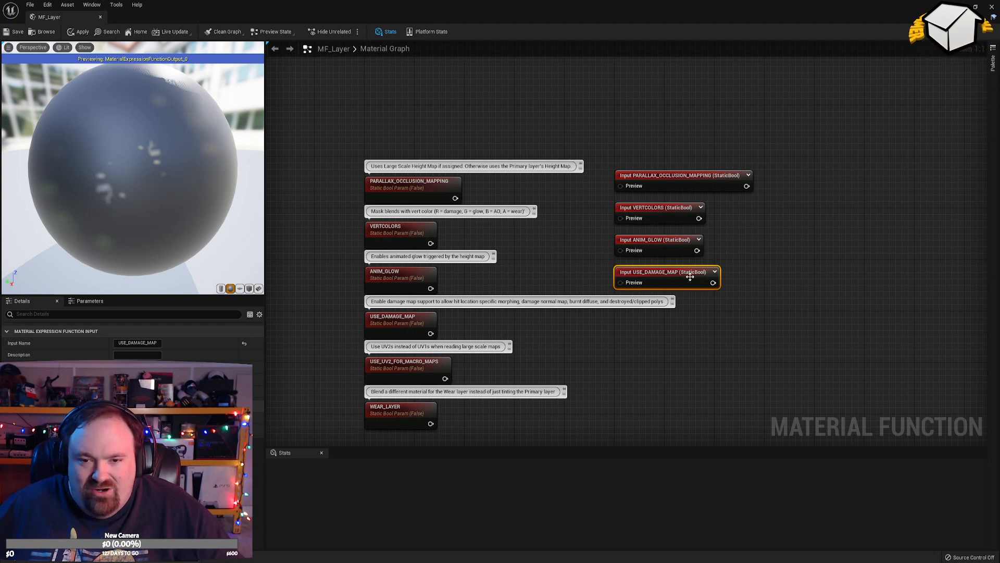
Duplicate the USE_DAMAGE_MAP input, place the copy below it and name it USE_UV2_FOR_MACRO_MAPS.
left_click(701, 324)
left_click(676, 279)
key("ctrl+d")
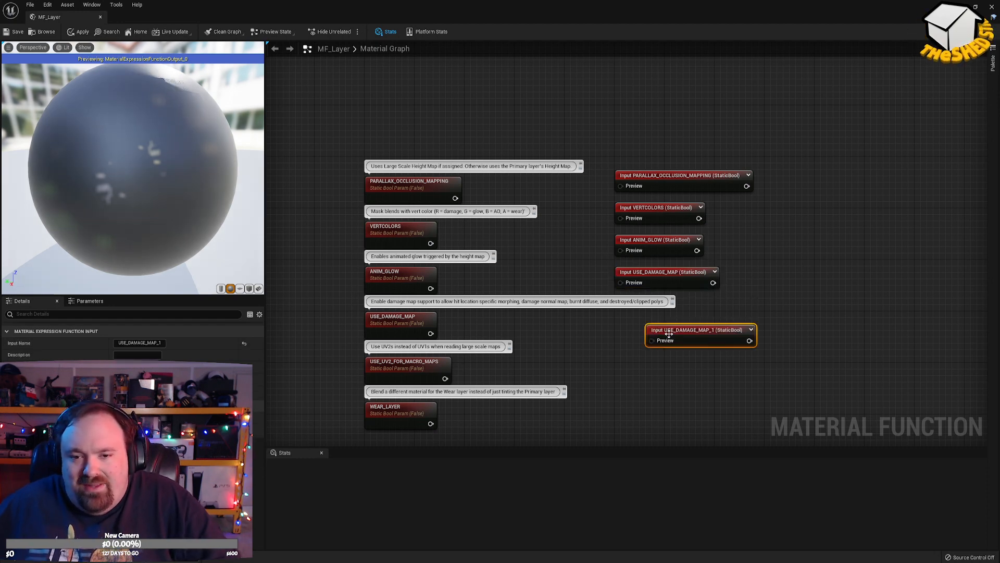
left_click_drag(662, 332, 630, 319)
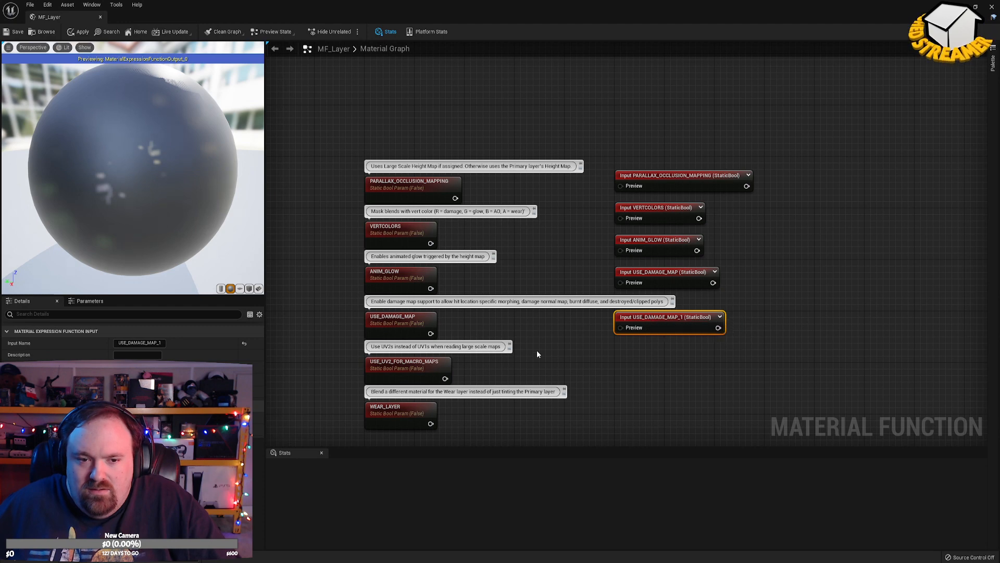
left_click(411, 366)
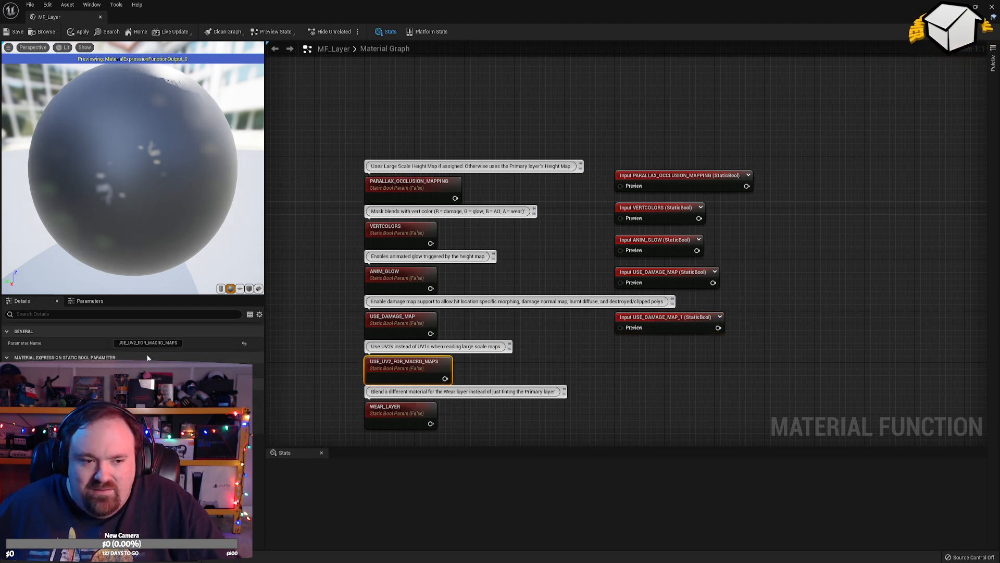
left_click(680, 322)
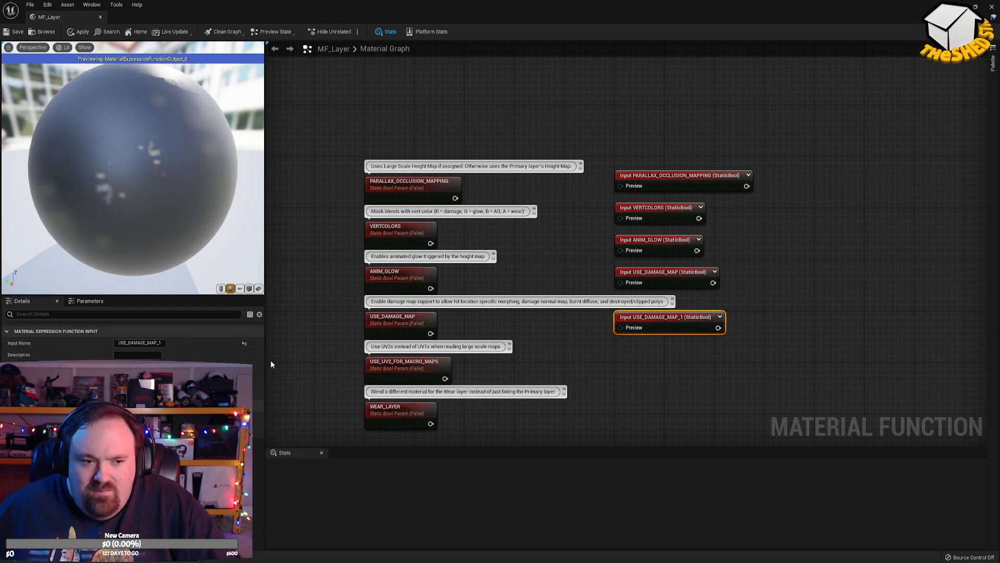
left_click(140, 343)
type("USE_UV2_FOR_MACRO_MAPS")
key("Return")
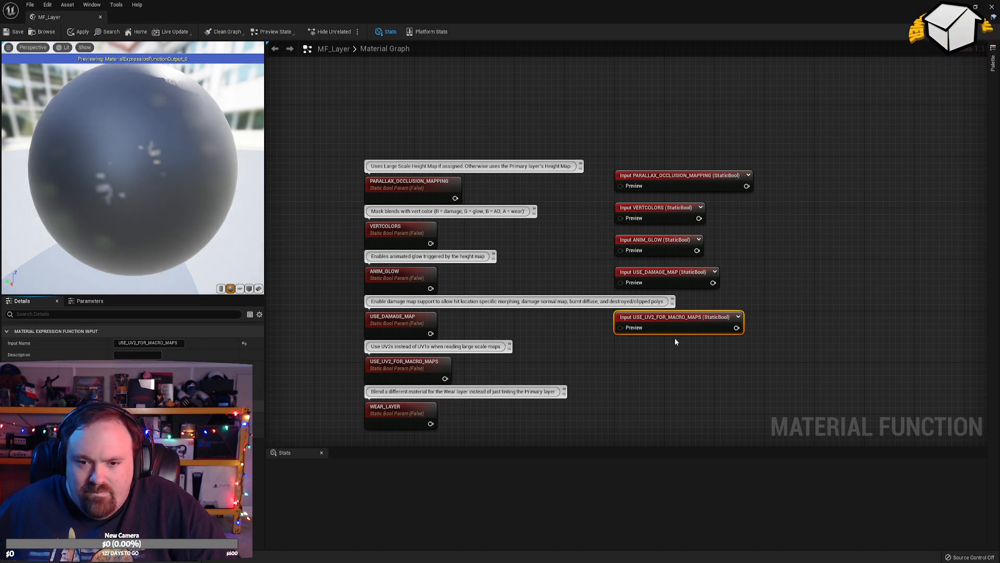
left_click(673, 363)
left_click(671, 323)
left_click(673, 276)
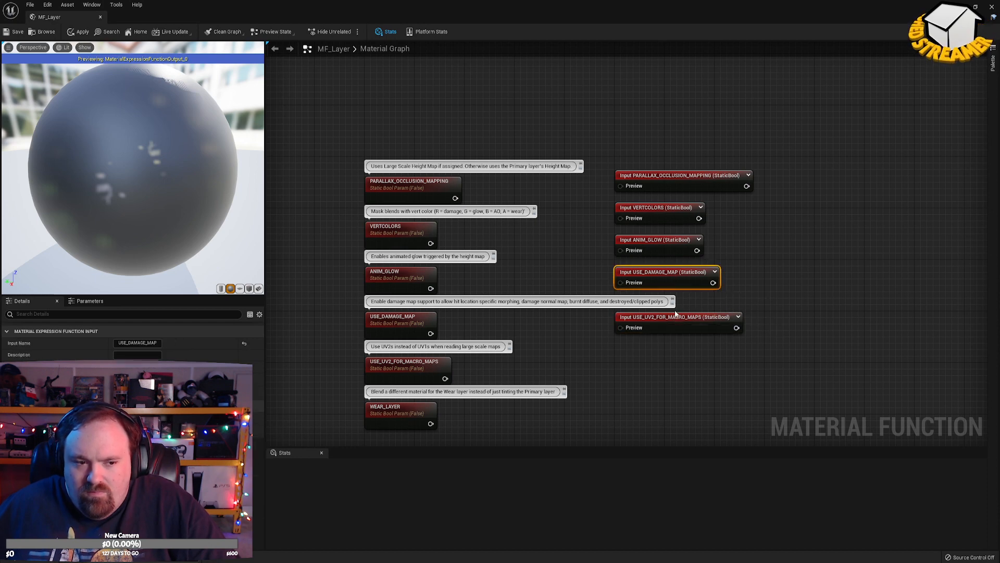
Duplicate the USE_UV2_FOR_MACRO_MAPS input, place the copy directly below it and name it WEAR_LAYER.
left_click(672, 325)
left_click(415, 317)
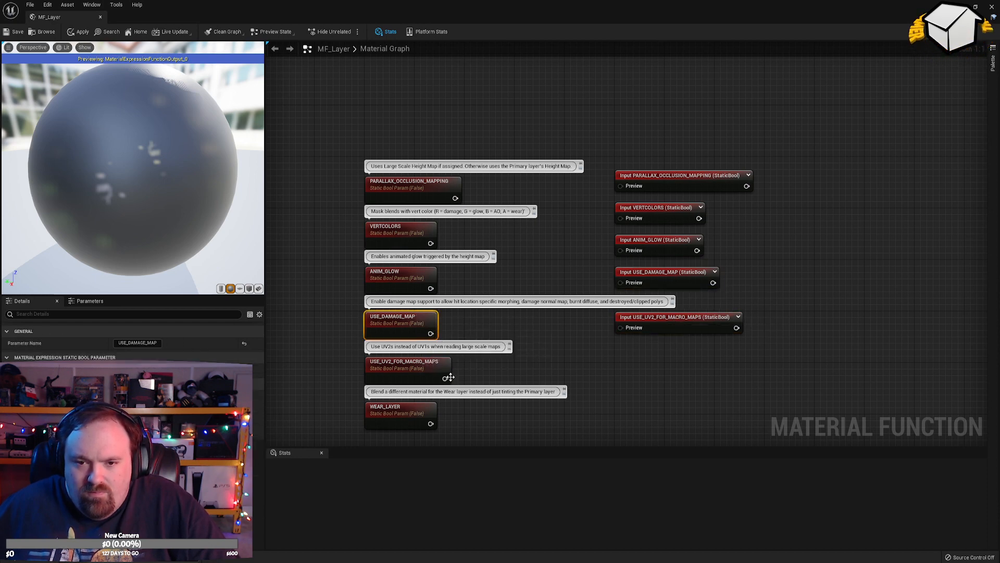
left_click(655, 323)
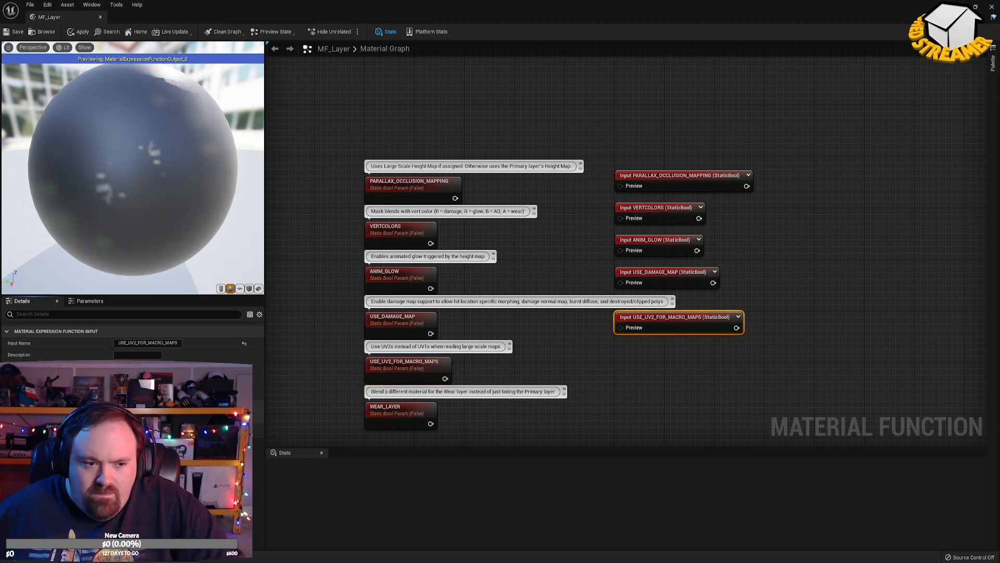
key("ctrl+d")
left_click_drag(668, 316, 668, 349)
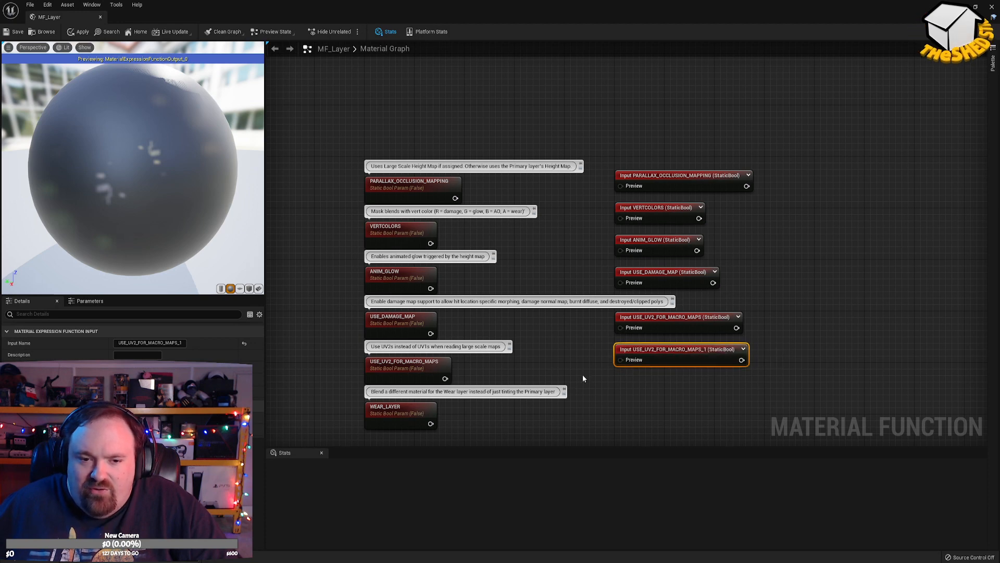
left_click(387, 418)
left_click(143, 344)
key("ctrl+c")
left_click(681, 364)
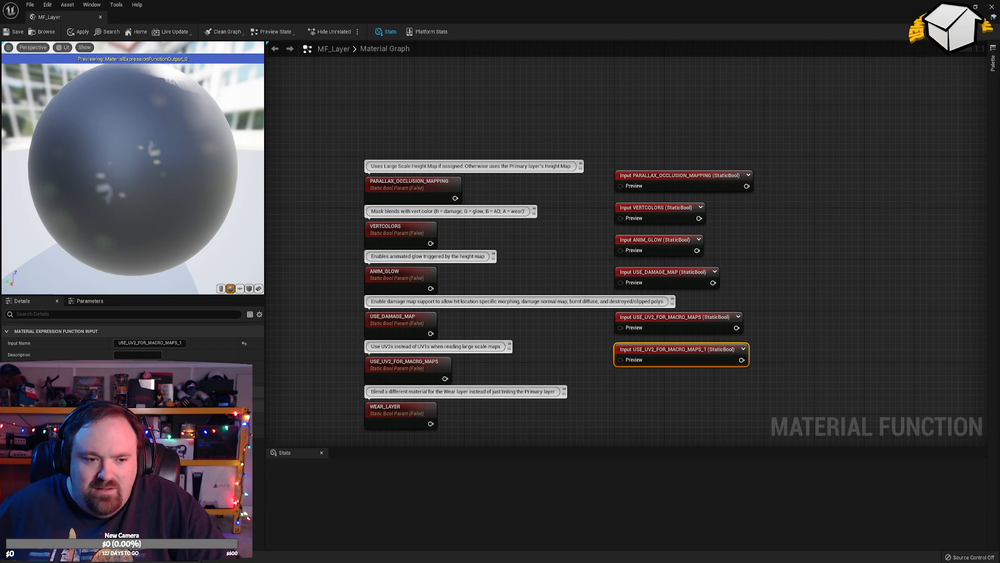
double_click(148, 343)
key("ctrl+v")
key("Return")
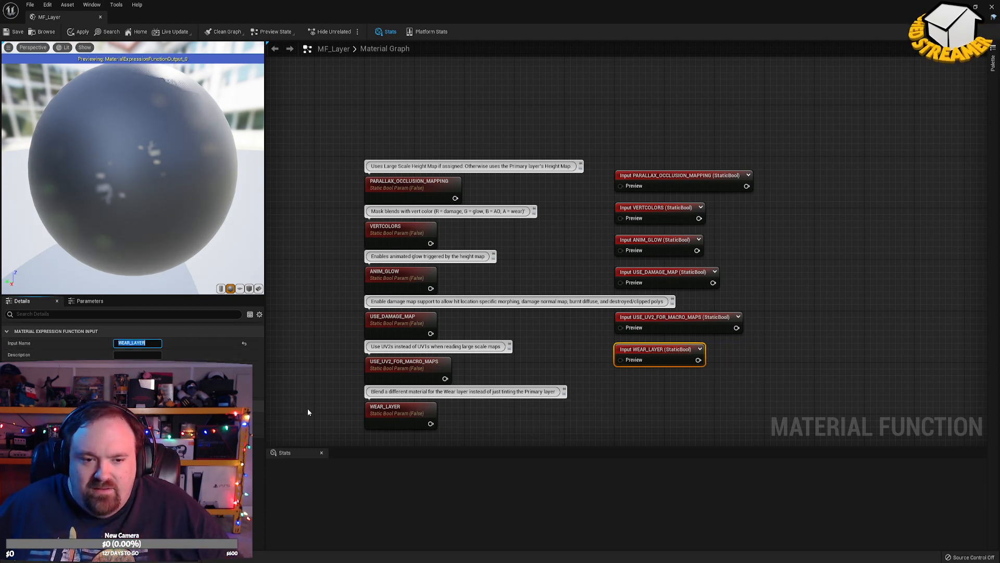
Duplicate the WEAR_LAYER input, align the copy below it and name it SECONDARY_LAYER.
left_click(397, 421)
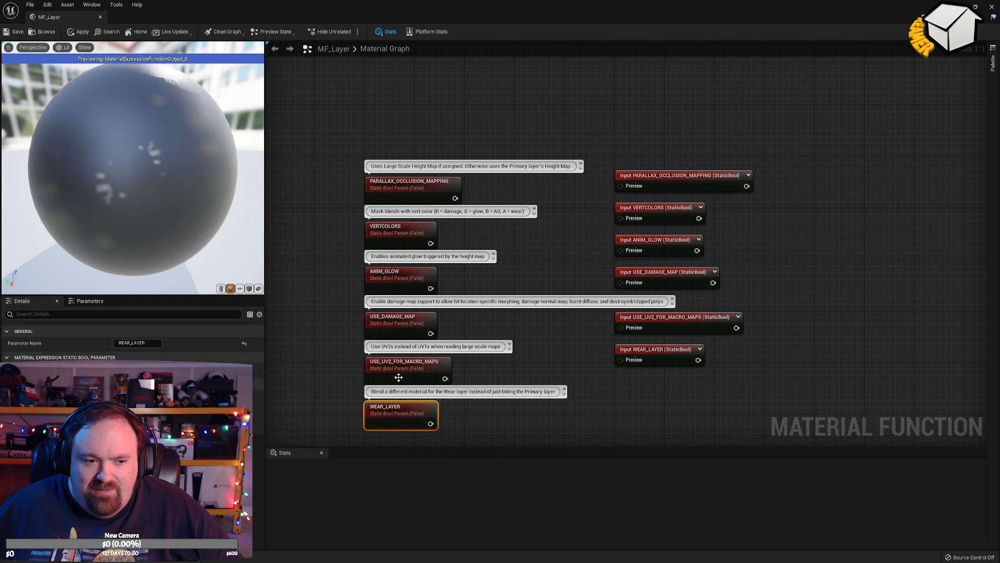
left_click(682, 352)
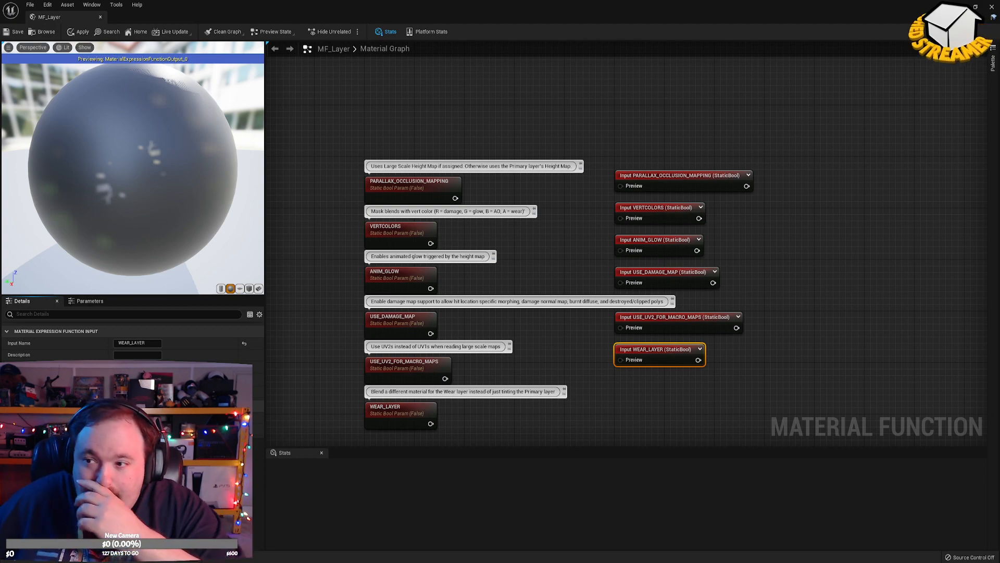
right_click_drag(773, 374, 736, 204)
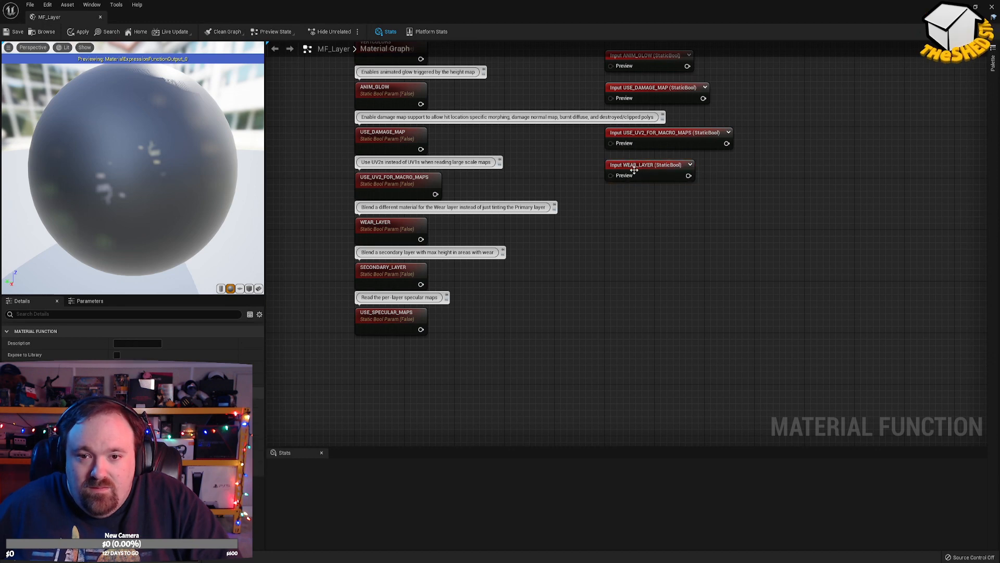
key("ctrl+w")
left_click_drag(654, 209, 629, 209)
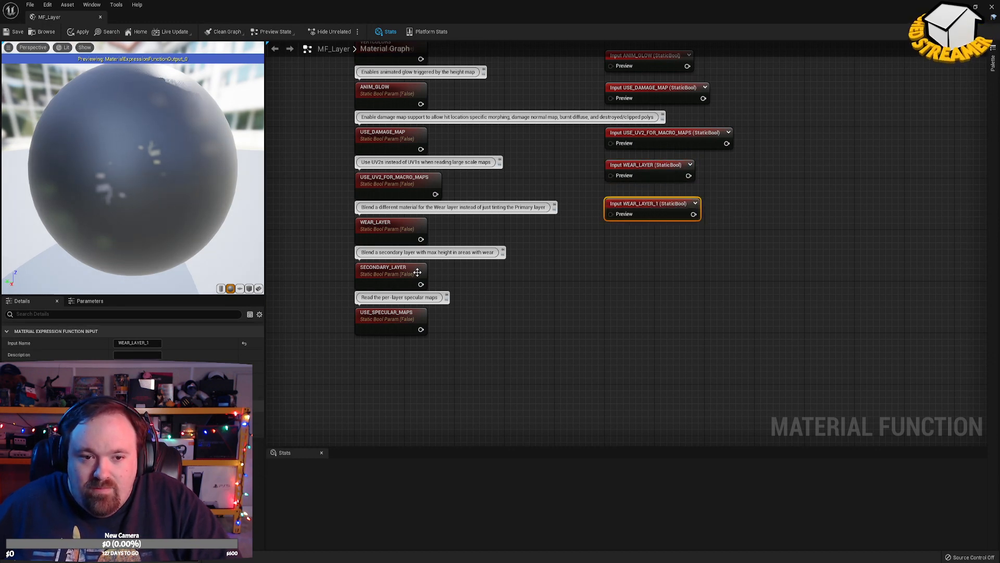
left_click(389, 271)
left_click(137, 342)
key("ctrl+c")
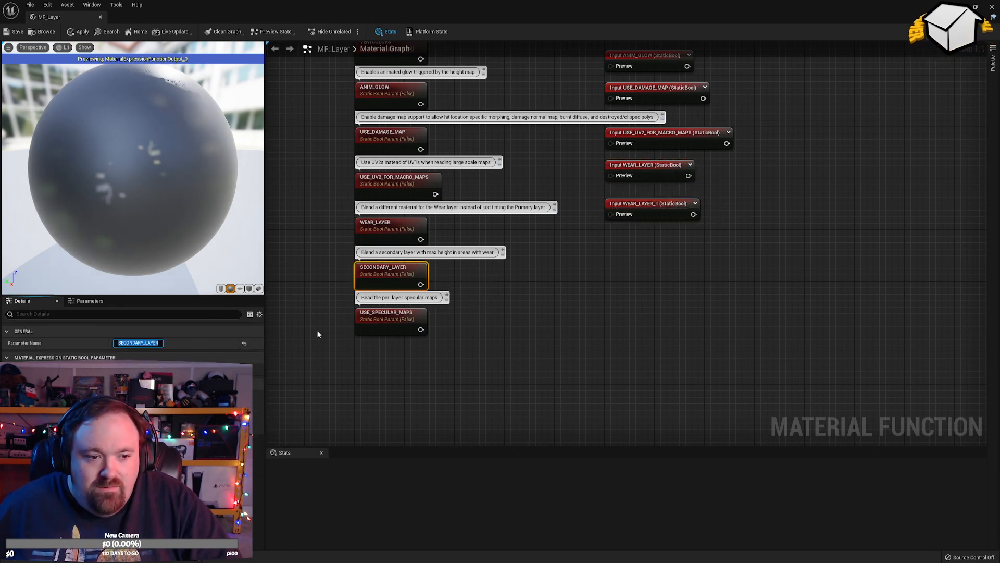
left_click(638, 205)
left_click(138, 343)
key("ctrl+v")
key("Return")
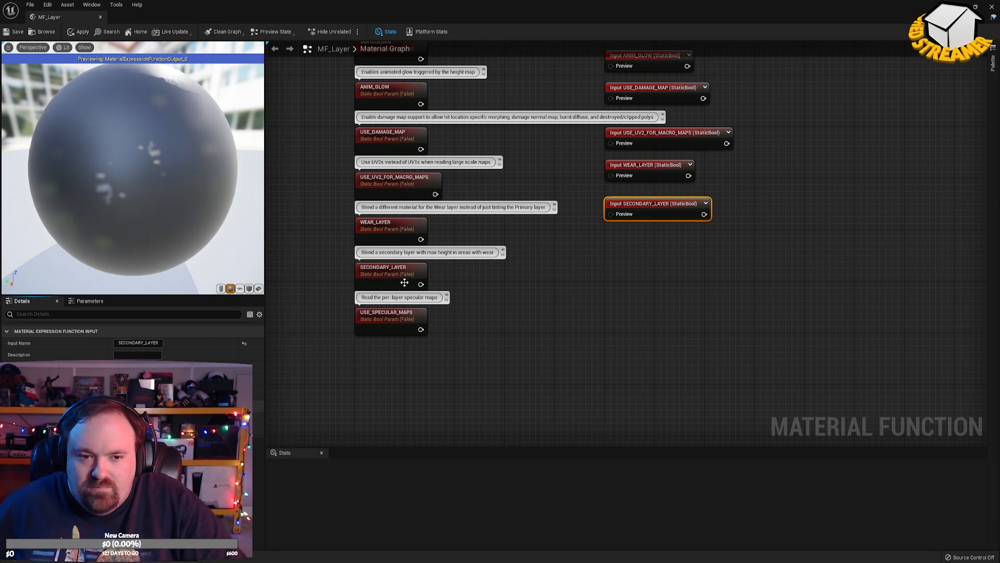
Copy the SECONDARY_LAYER input, name the copy USE_SPECULAR_MAPS and align it below SECONDARY_LAYER in the input column.
left_click(387, 316)
left_click(141, 342)
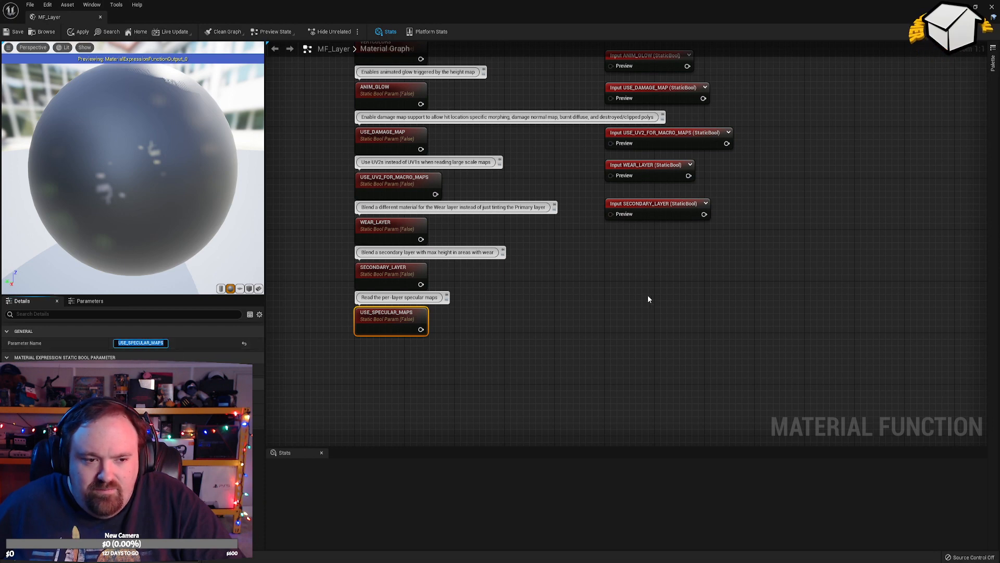
left_click(680, 242)
left_click(650, 207)
key("ctrl+c")
key("ctrl+v")
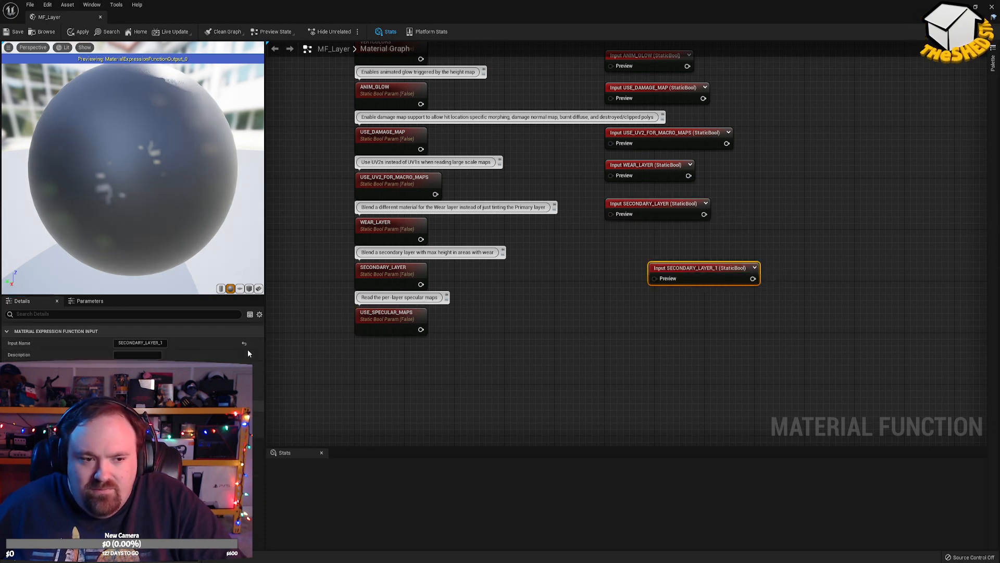
left_click(383, 316)
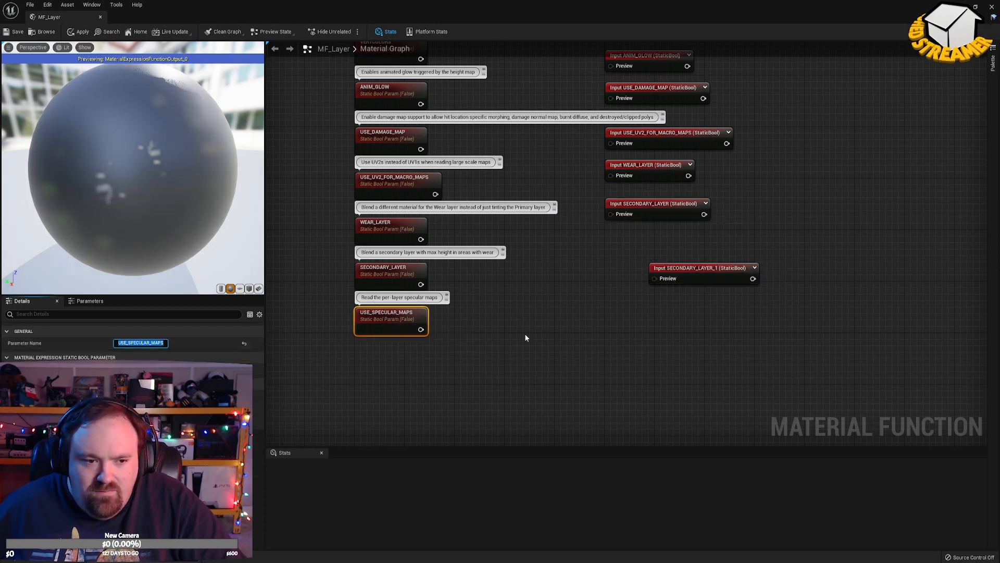
left_click(703, 273)
left_click(136, 343)
key("ctrl+v")
key("Return")
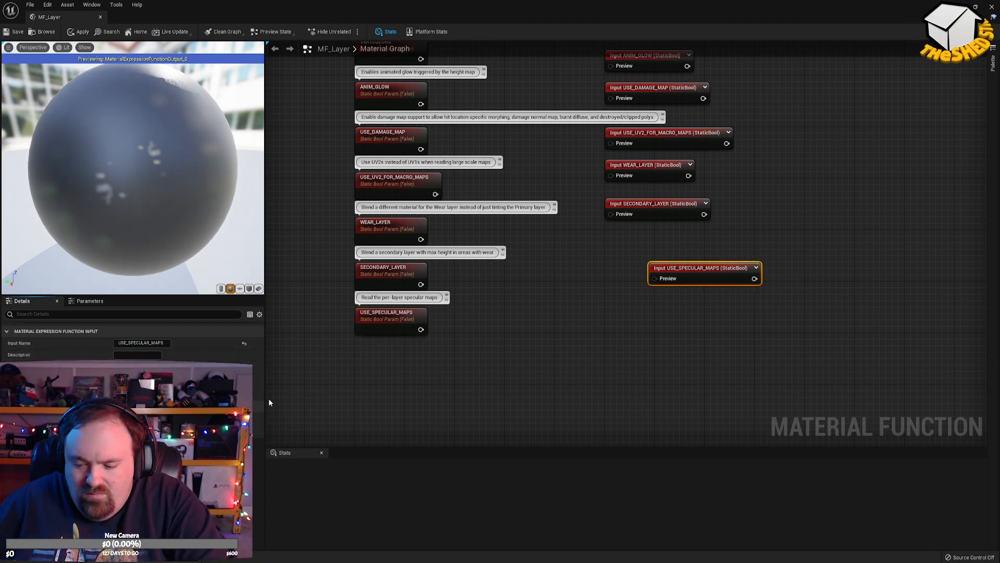
left_click(411, 319)
left_click_drag(689, 268, 643, 242)
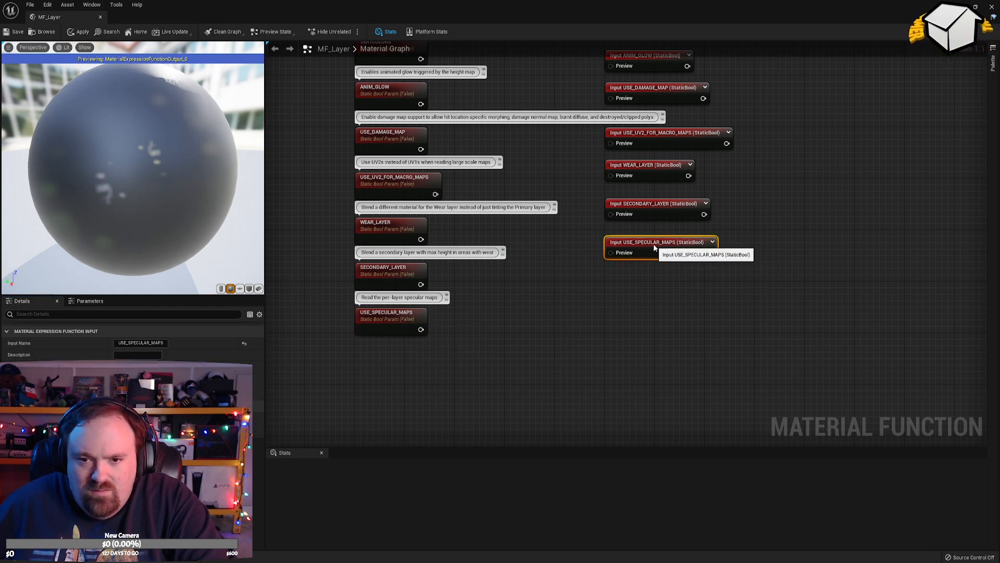
Duplicate the USE_SPECULAR_MAPS input, name the copy USE_DETAIL_MAPS and align it below with a slightly wider gap.
key("ctrl+d")
left_click_drag(671, 280, 624, 287)
left_click(139, 342)
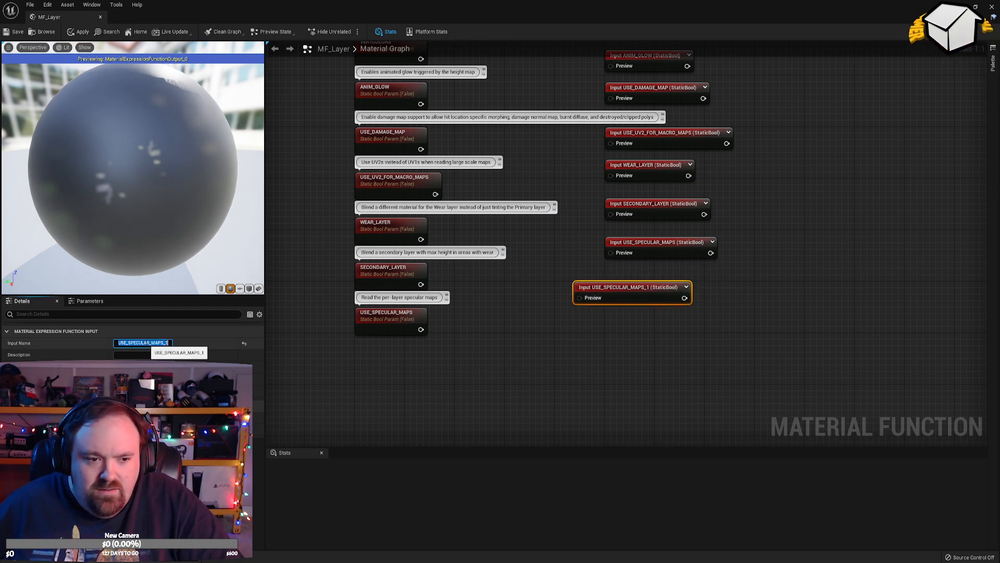
type("USE_DETAIL_MAPS")
key("Return")
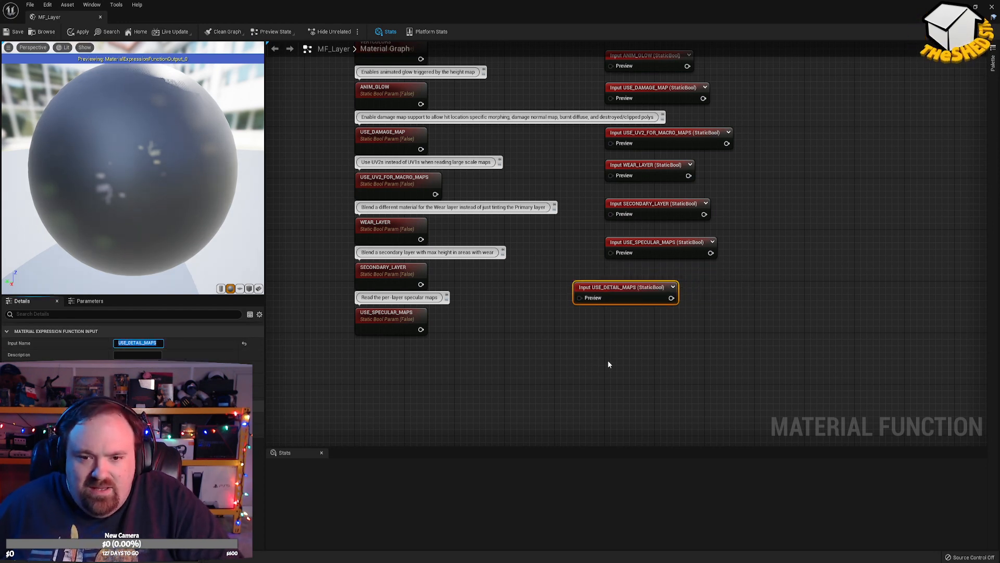
left_click_drag(623, 289, 654, 289)
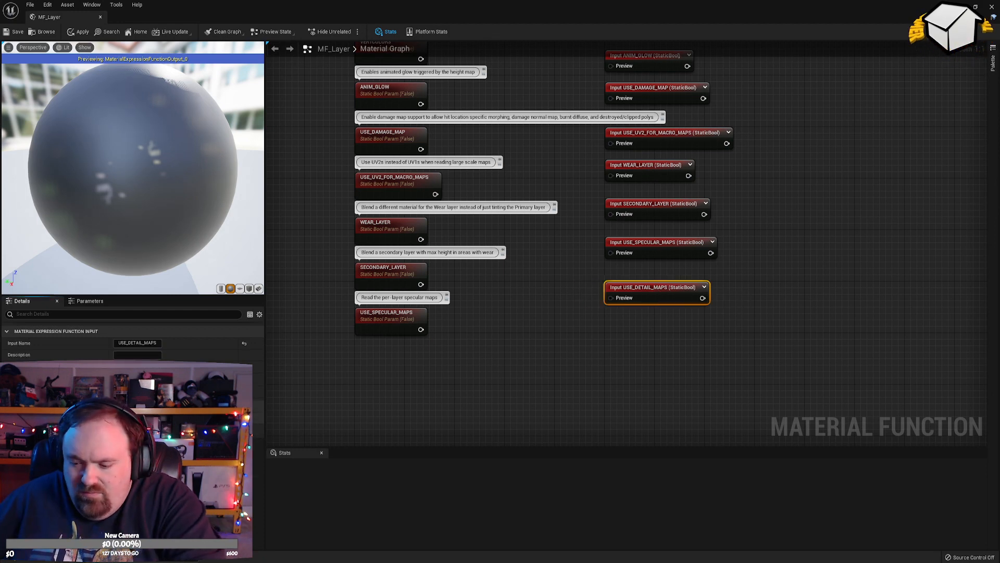
Duplicate the USE_DETAIL_MAPS input, name the copy STENCIL_MAP and align it directly below USE_DETAIL_MAPS.
left_click(592, 324)
left_click(657, 291)
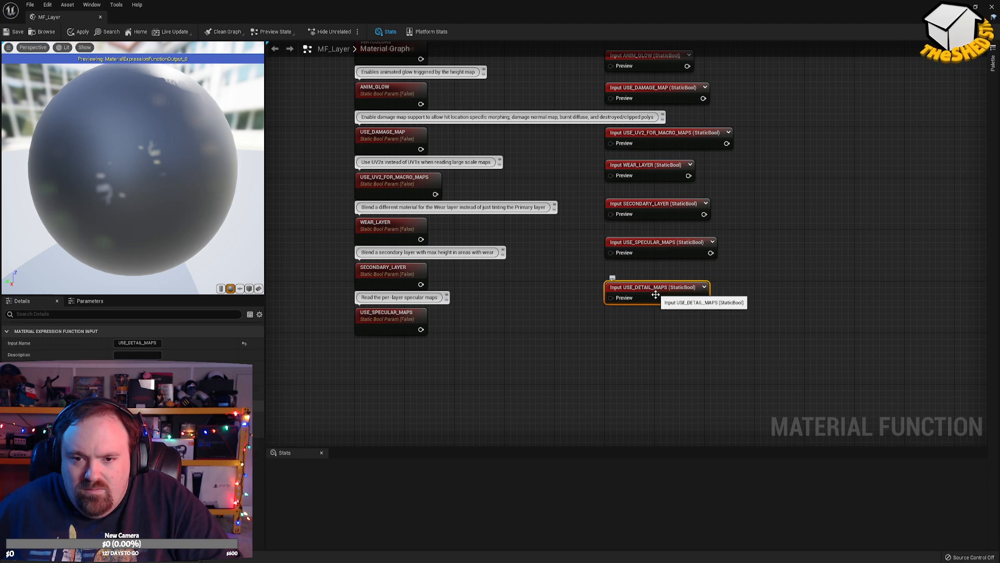
key("ctrl+w")
left_click_drag(679, 325, 643, 325)
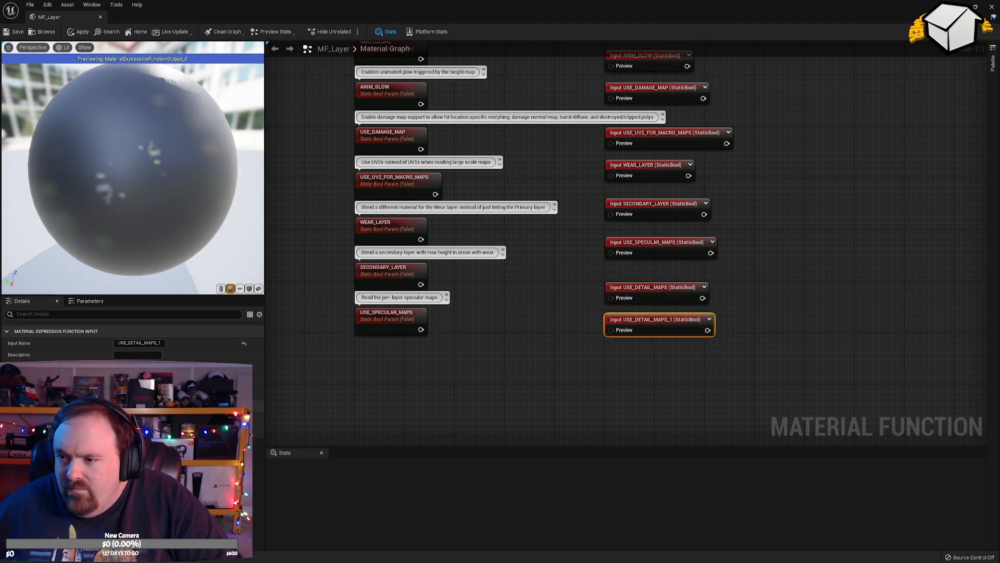
left_click_drag(666, 319, 628, 326)
left_click(137, 342)
key("ctrl+v")
key("Return")
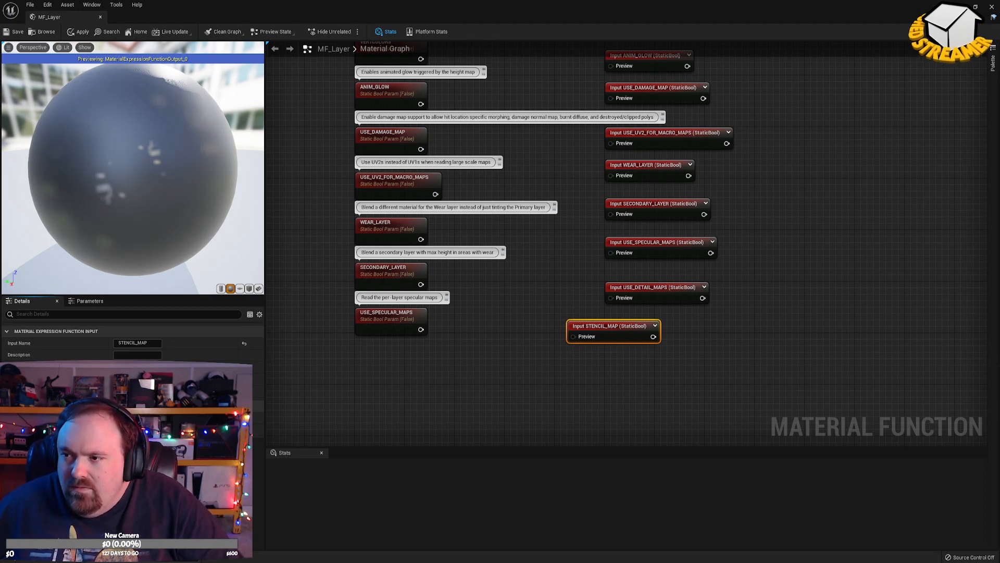
left_click_drag(599, 327, 633, 359)
Duplicate the STENCIL_MAP input four times and arrange the copies in a column below it, aligned with the other inputs.
key("ctrl+d")
key("ctrl+d")
key("ctrl+d")
key("ctrl+d")
right_click_drag(626, 411, 631, 316)
left_click_drag(616, 299, 710, 365)
left_click_drag(683, 307, 618, 362)
left_click(641, 357)
left_click_drag(647, 231, 612, 231)
left_click_drag(657, 259, 544, 259)
left_click_drag(648, 229, 648, 261)
left_click_drag(547, 264, 654, 225)
Rename the STENCIL_MAP_1 input as STENCIL_AS_STICKER.
left_click(670, 262)
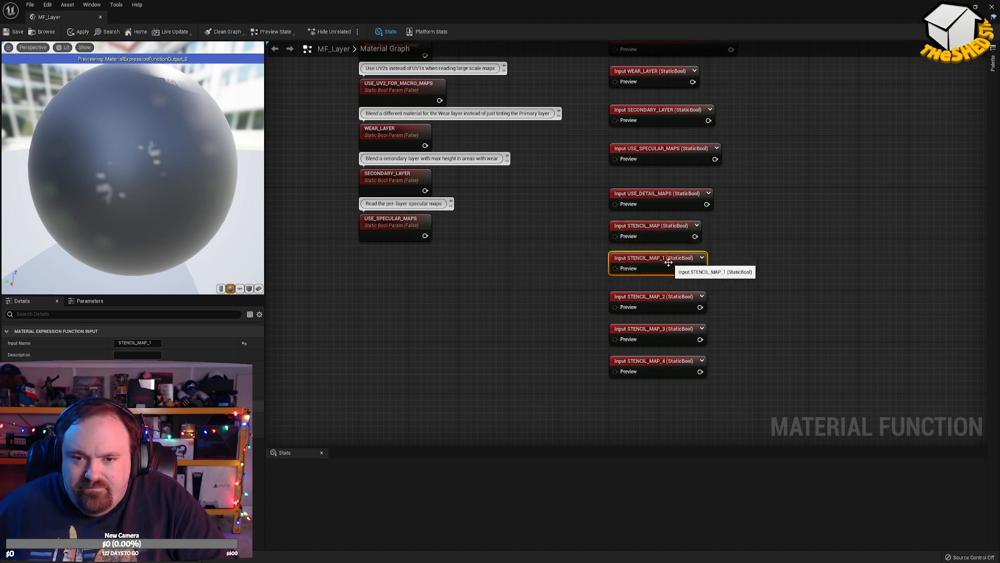
left_click(144, 342)
key("ctrl+v")
key("Return")
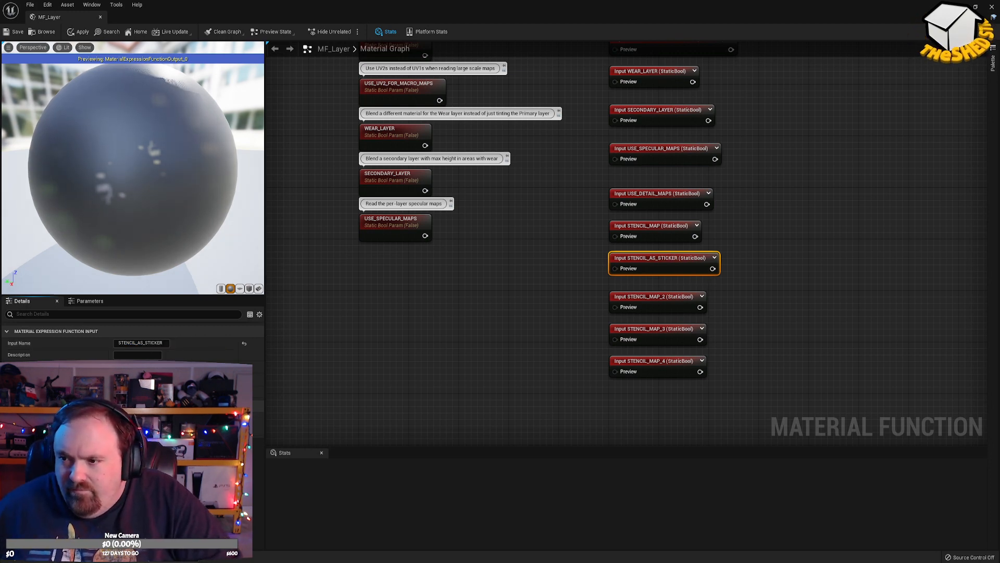
Rename the STENCIL_MAP_2 input as TERRAIN_BLENDING.
left_click(659, 297)
left_click(140, 343)
key("ctrl+v")
key("Return")
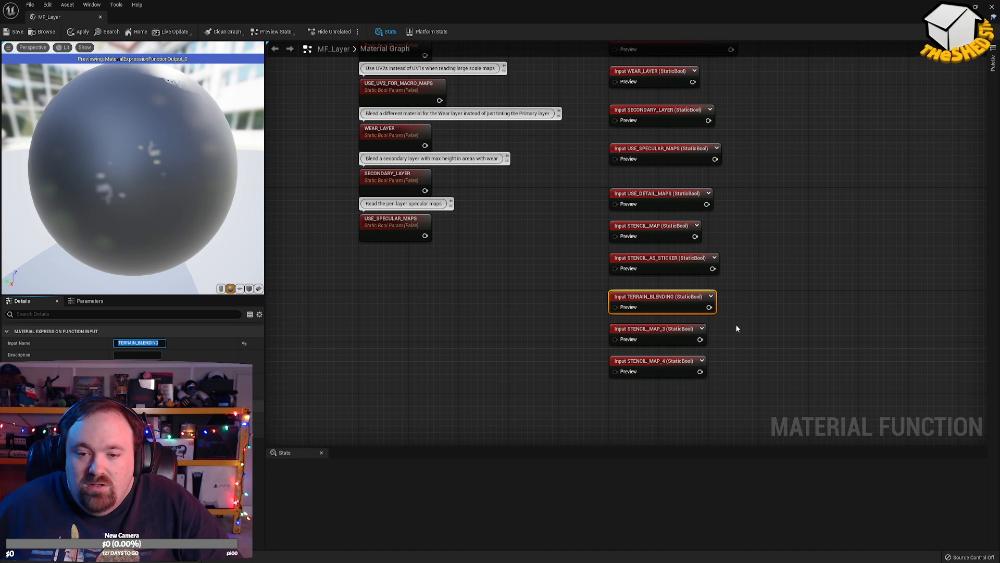
Try deleting the TERRAIN_BLENDING input, and undo the deletion.
left_click(665, 298)
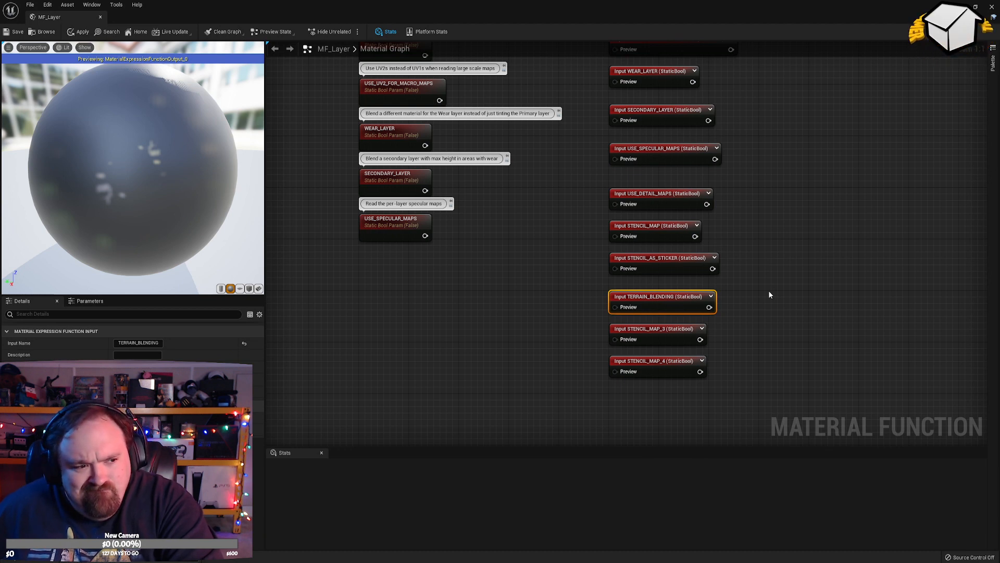
key("Delete")
left_click(545, 307)
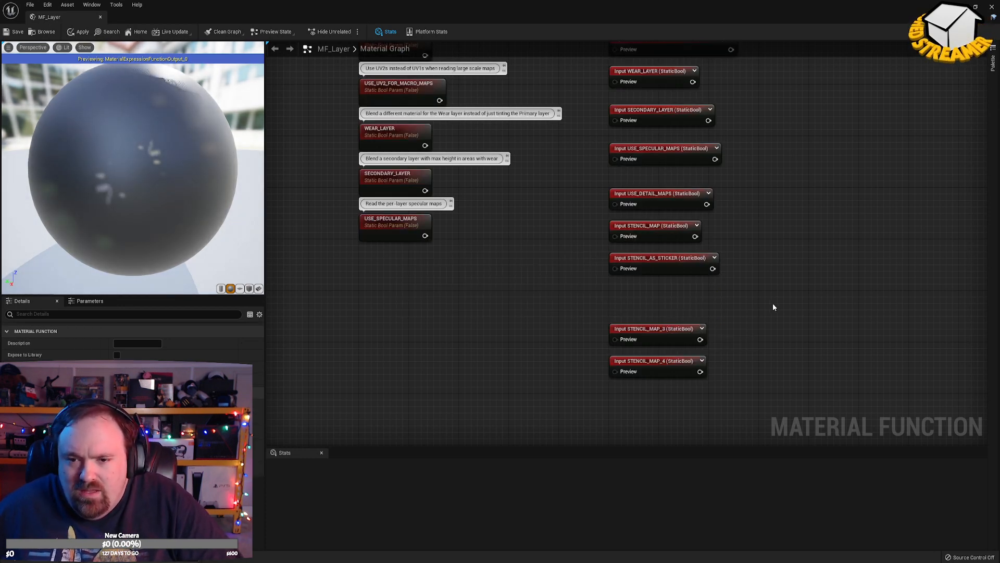
key("ctrl+z")
Rename the TERRAIN_BLENDING input below STENCIL_AS_STICKER as IRIDESCENCE.
left_click(670, 269)
left_click(657, 208)
left_click(657, 233)
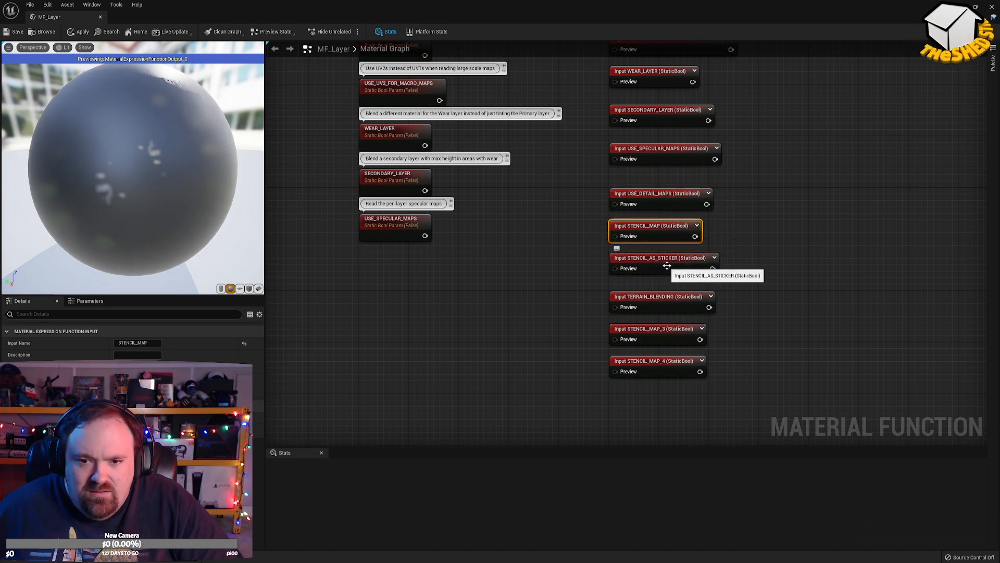
left_click(672, 260)
left_click(663, 300)
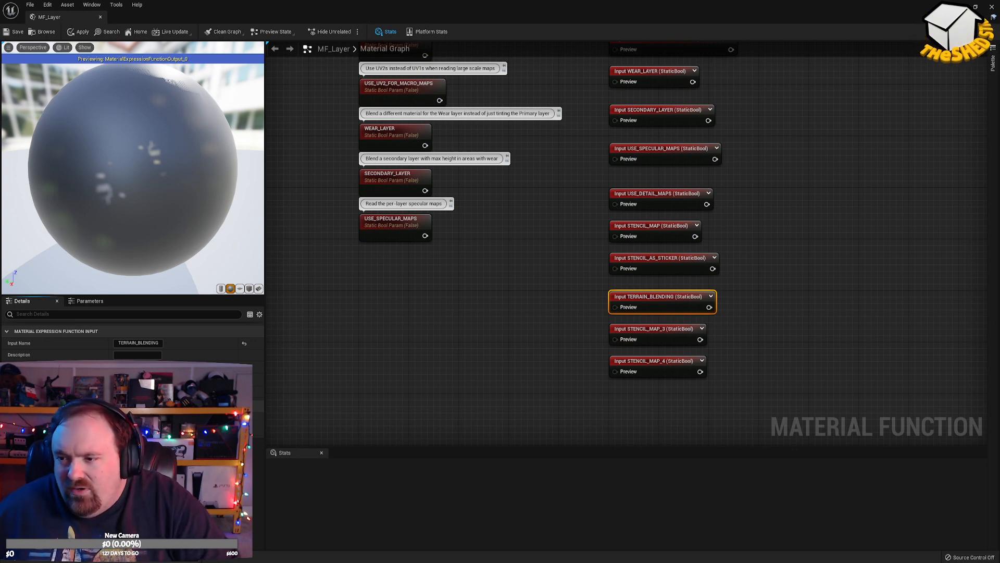
left_click(126, 343)
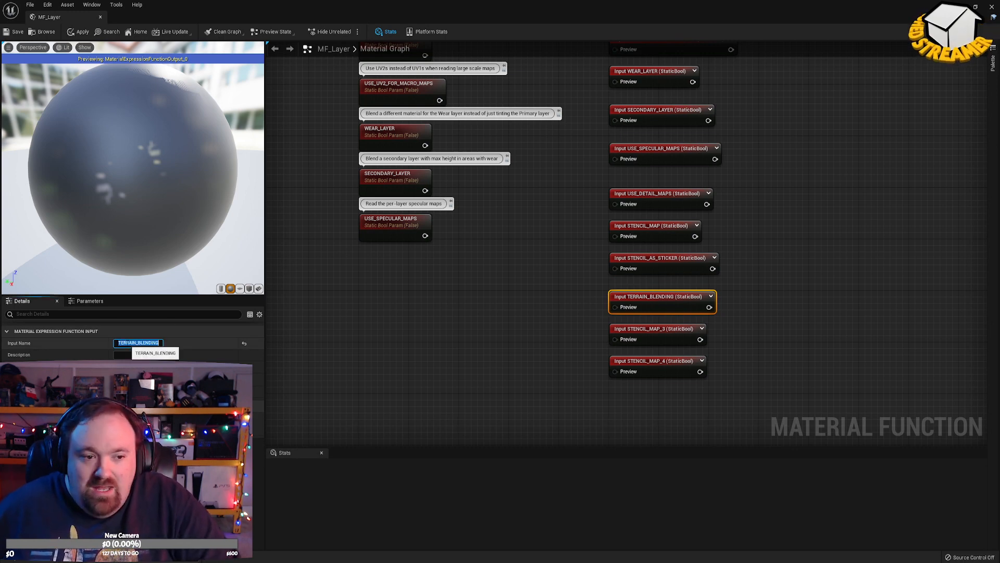
key("ctrl+a")
key("ctrl+v")
key("Return")
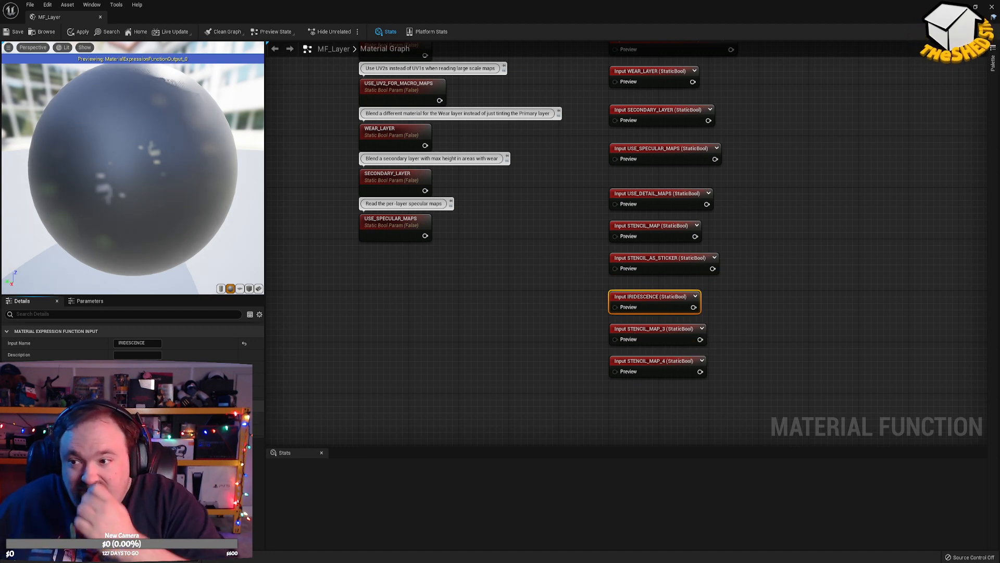
Rename the STENCIL_MAP_3 input as MACRO_EMISSIVE_MAP.
left_click(638, 334)
left_click(134, 342)
key("ctrl+v")
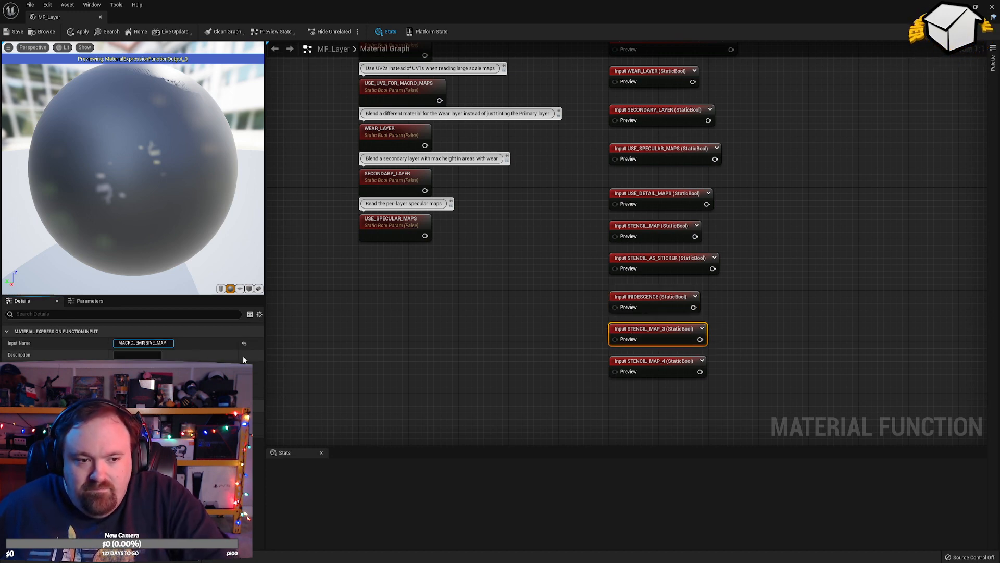
key("Return")
Delete the unused STENCIL_MAP_4 input from the function.
left_click(662, 363)
key("Delete")
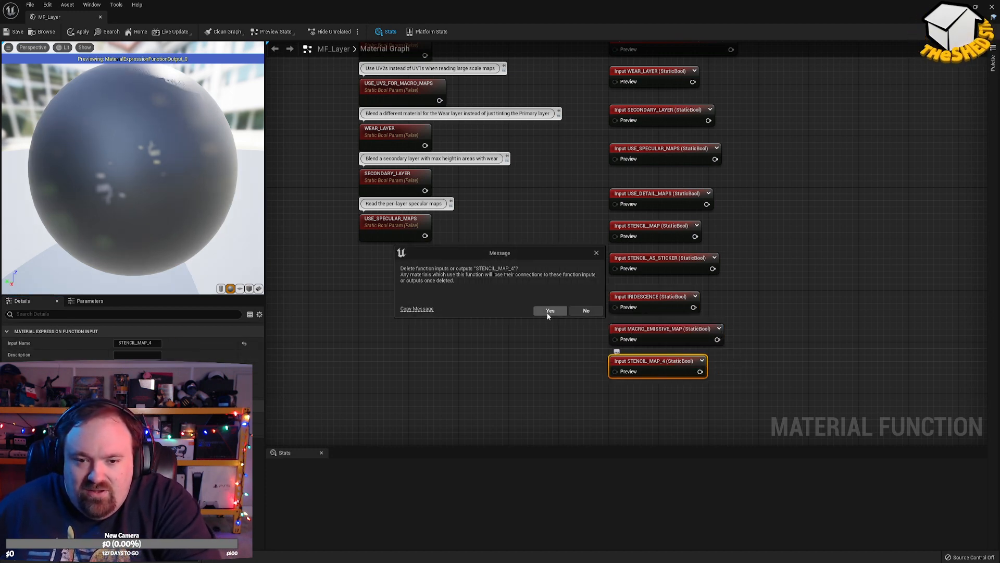
left_click(548, 310)
left_click(660, 337)
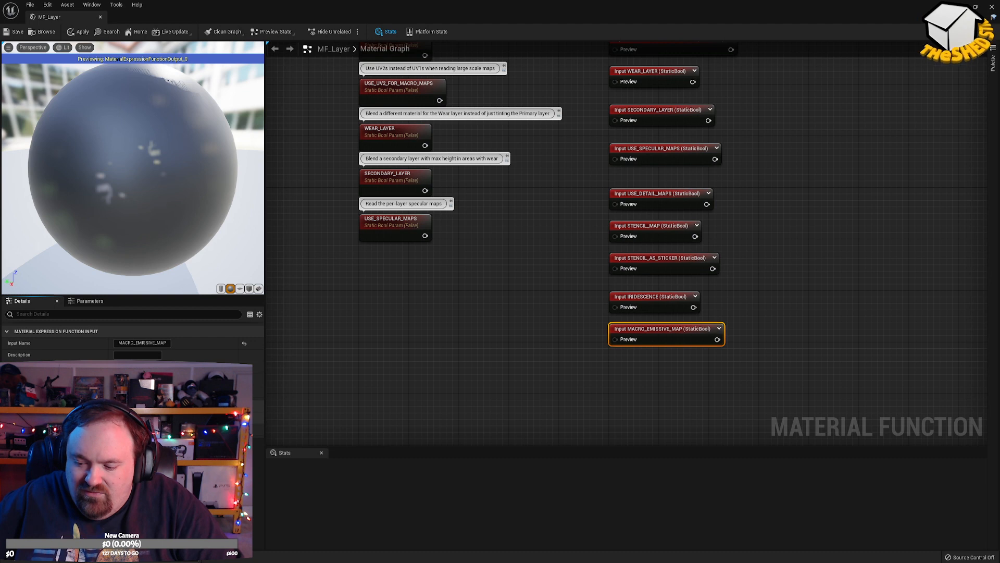
left_click(633, 302)
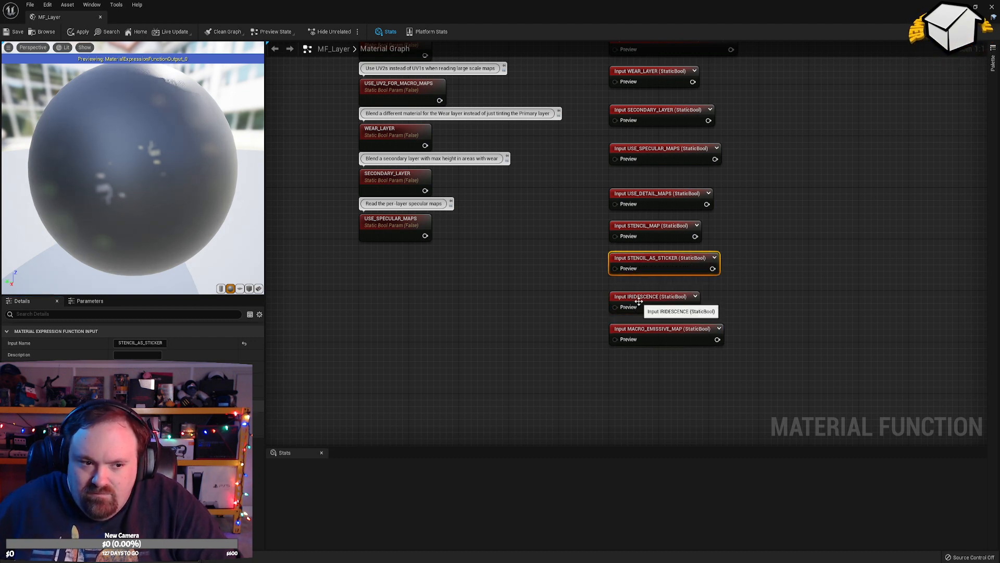
Delete the whole column of Static Bool parameter nodes beside the StaticBool function inputs.
left_click(636, 338)
scroll(500, 271, "down", 5)
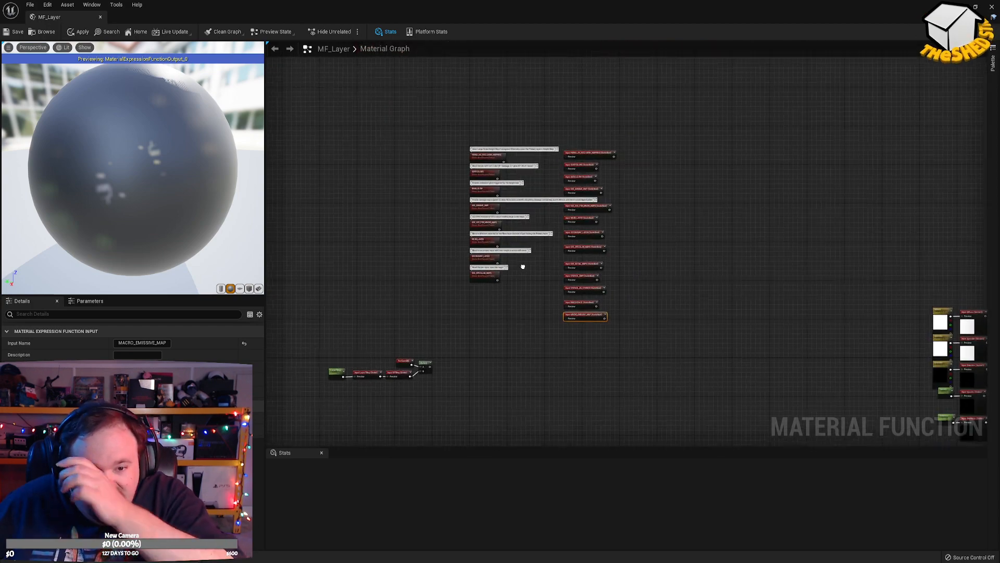
scroll(526, 281, "up", 3)
left_click_drag(532, 292, 429, 117)
key("Delete")
Add a StaticBool node set to False and connect it to the Preview pin of the PARALLAX_OCCLUSION_MAPPING input.
right_click_drag(563, 177, 437, 153)
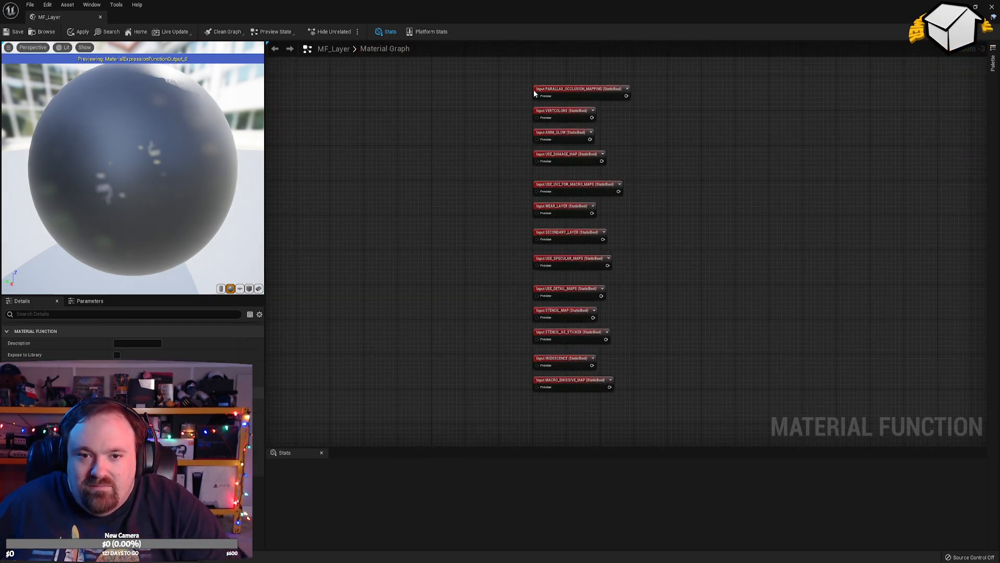
right_click(398, 150)
type("stat")
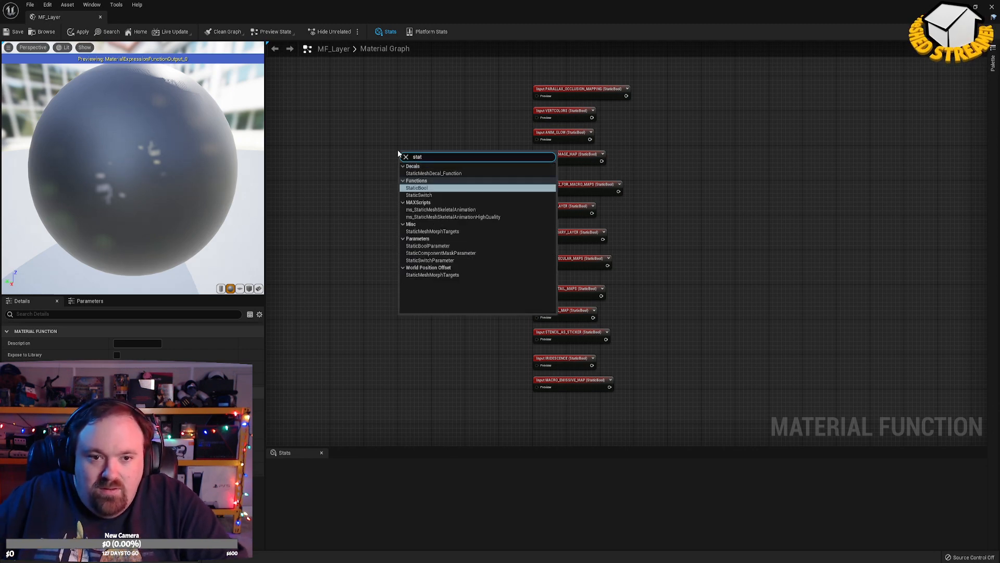
left_click(426, 188)
left_click_drag(411, 156, 540, 96)
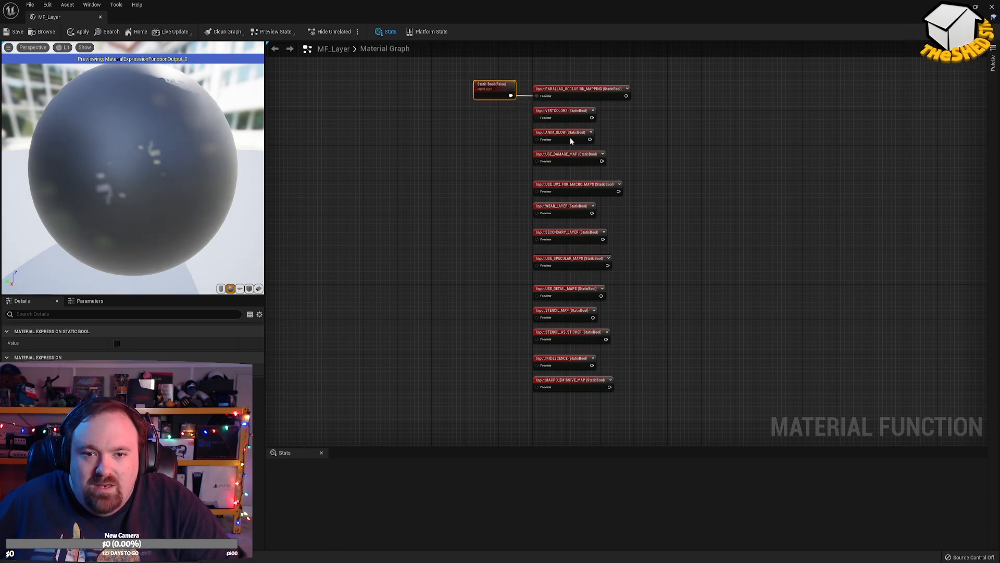
left_click_drag(492, 89, 499, 88)
Move the Static Bool node and the PARALLAX_OCCLUSION_MAPPING input to just above the TexCoord and LayerTiling nodes.
scroll(616, 306, "down", 5)
scroll(581, 299, "up", 5)
right_click_drag(580, 299, 735, 273)
scroll(734, 273, "down", 3)
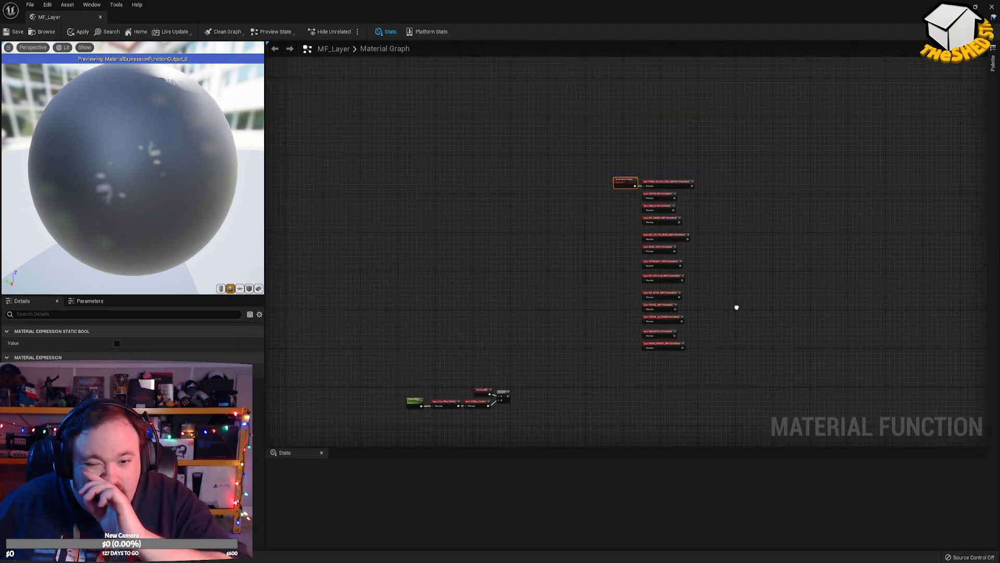
scroll(672, 198, "up", 4)
left_click_drag(639, 188, 770, 246)
left_click_drag(738, 243, 527, 177)
right_click_drag(542, 102, 658, 346)
scroll(705, 364, "down", 3)
left_click_drag(645, 397, 469, 127)
right_click_drag(601, 152, 666, 172)
scroll(677, 250, "up", 3)
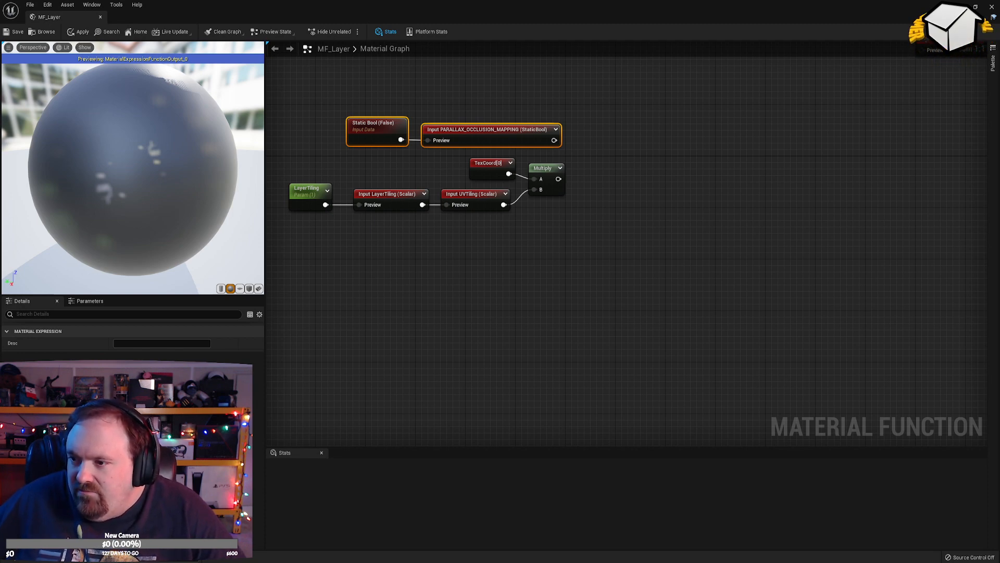
left_click(618, 205)
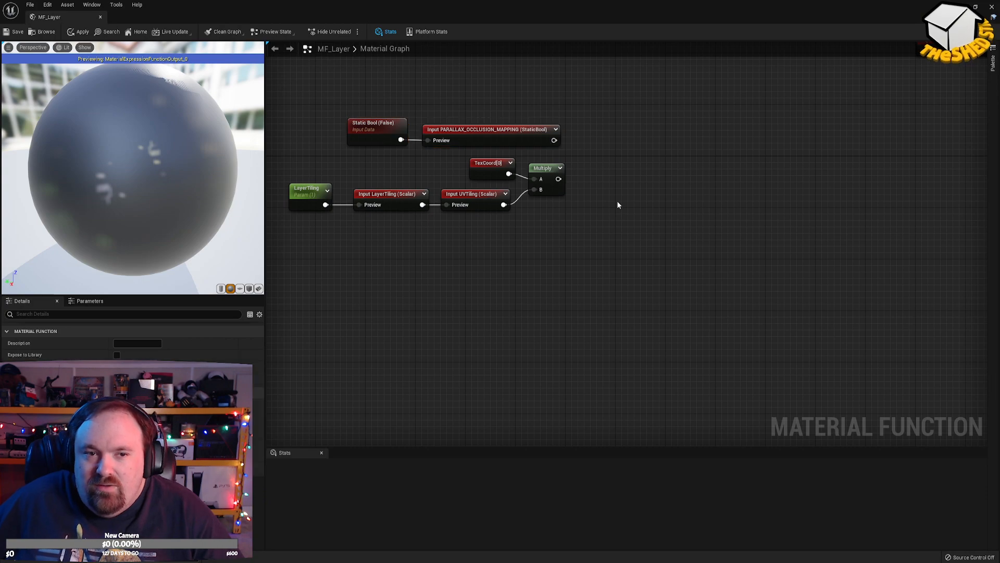
Move the Static Bool node and PARALLAX_OCCLUSION_MAPPING input back to the head of the StaticBool input column.
right_click_drag(680, 201, 616, 327)
scroll(639, 264, "down", 5)
scroll(638, 265, "up", 4)
left_click_drag(334, 229, 835, 225)
scroll(755, 297, "down", 4)
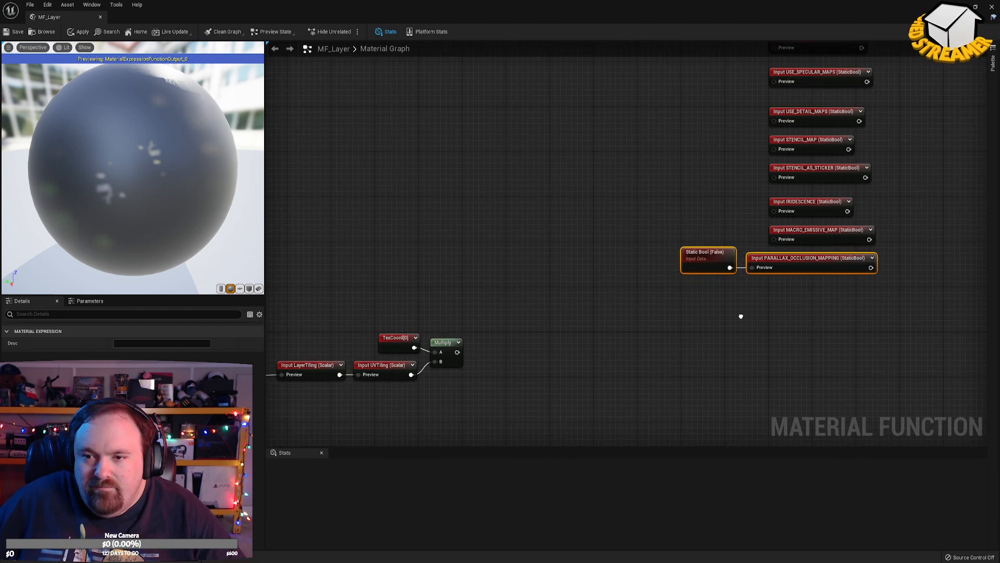
left_click_drag(690, 398, 703, 166)
left_click(627, 247)
Review the LayerTiling and UVTiling chain, and check the DetailGloss parameter and its function input.
right_click_drag(627, 247, 588, 75)
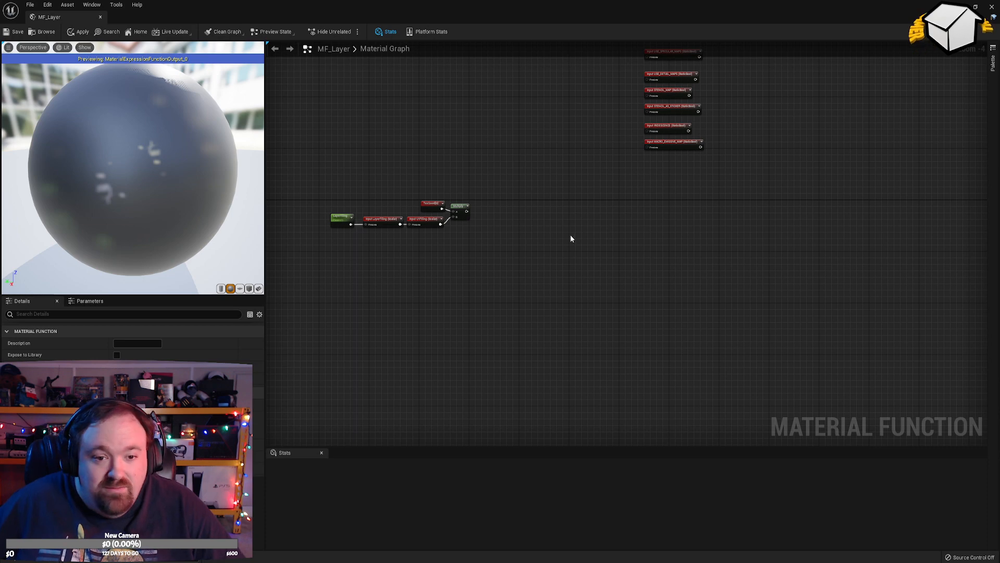
right_click_drag(392, 291, 527, 291)
scroll(532, 292, "up", 4)
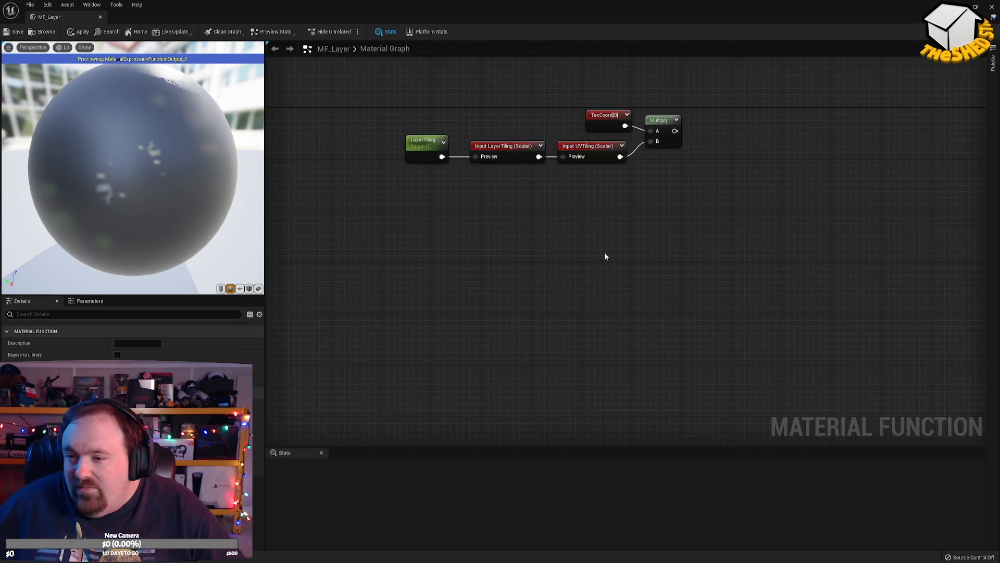
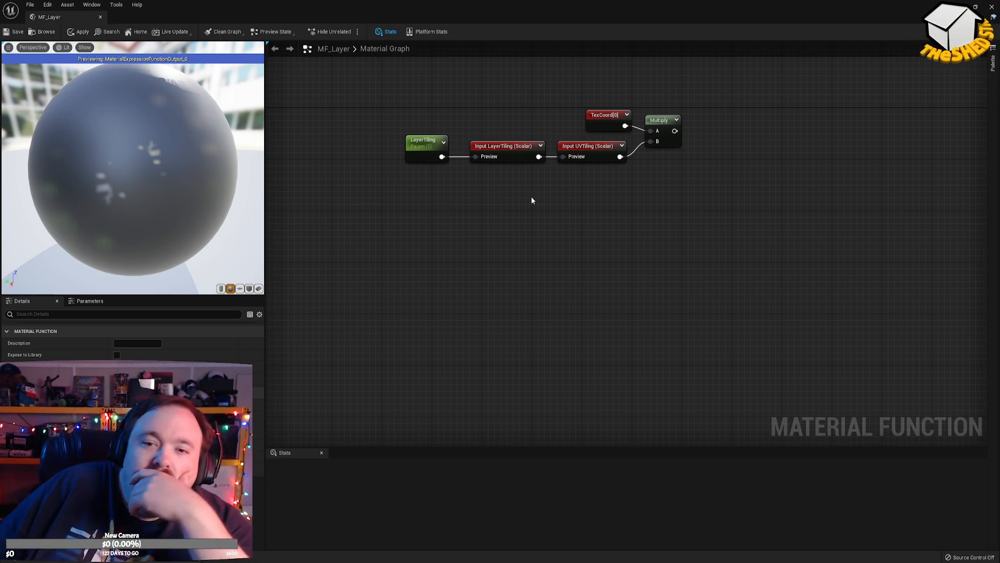
left_click(573, 148)
right_click_drag(633, 201, 534, 197)
scroll(534, 197, "down", 6)
right_click_drag(705, 198, 426, 115)
scroll(563, 183, "up", 6)
right_click_drag(579, 193, 404, 89)
scroll(520, 184, "down", 4)
scroll(485, 141, "up", 4)
scroll(439, 118, "down", 2)
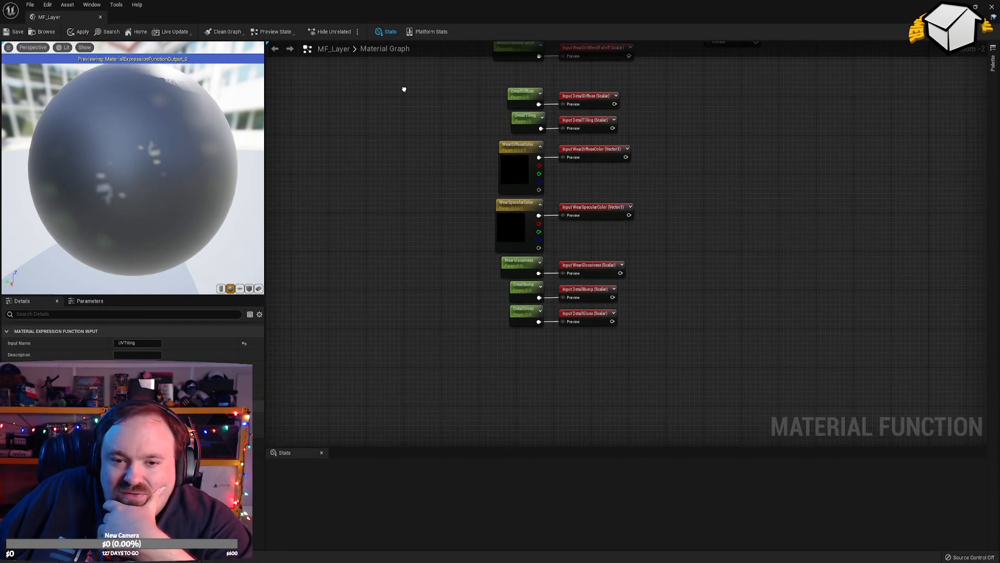
scroll(416, 99, "down", 1)
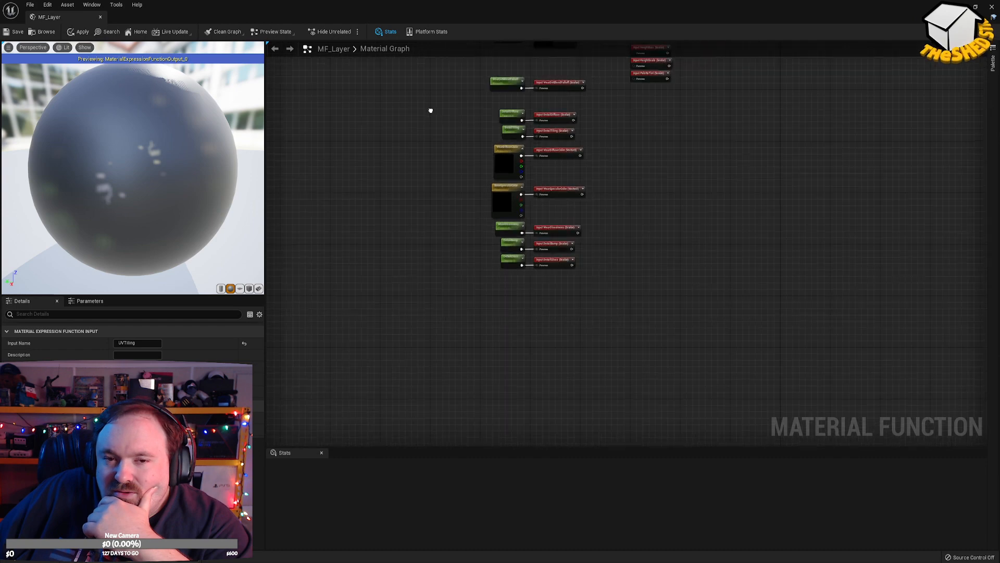
scroll(382, 102, "up", 1)
left_click(565, 328)
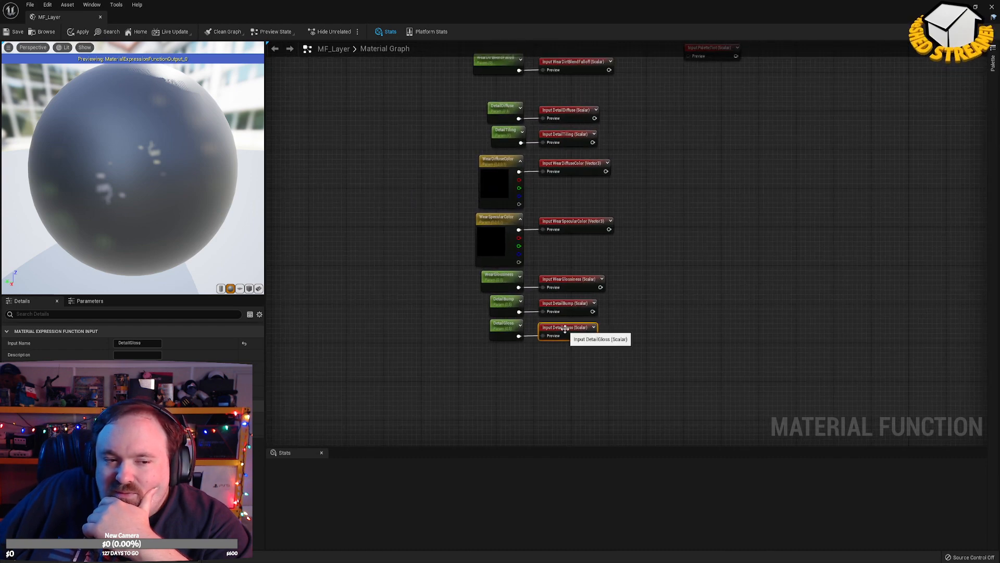
left_click(503, 326)
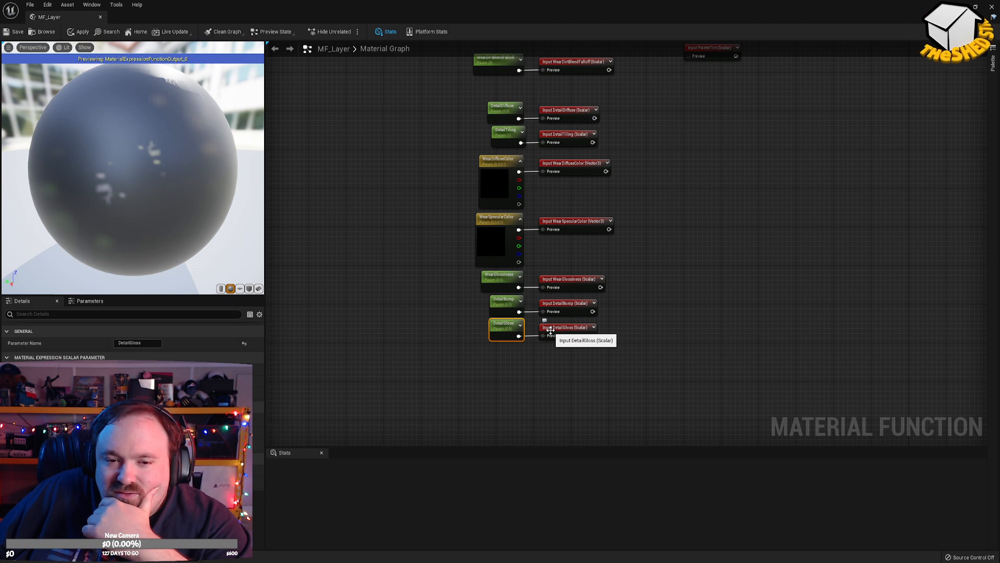
left_click(551, 333)
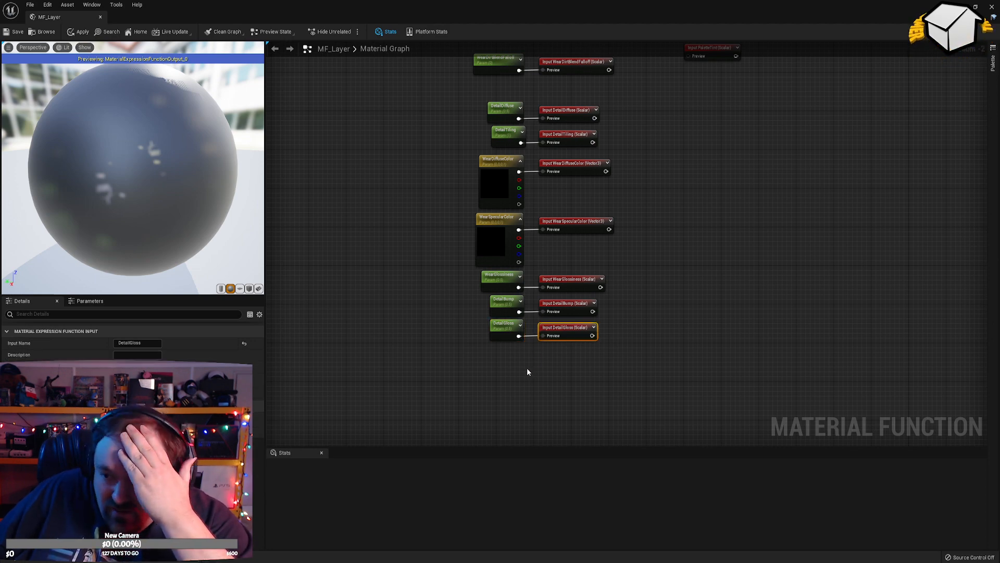
Look over the texture slot, wear and detail inputs, and compare them with the StaticBool inputs and tiling nodes.
right_click_drag(412, 128, 454, 326)
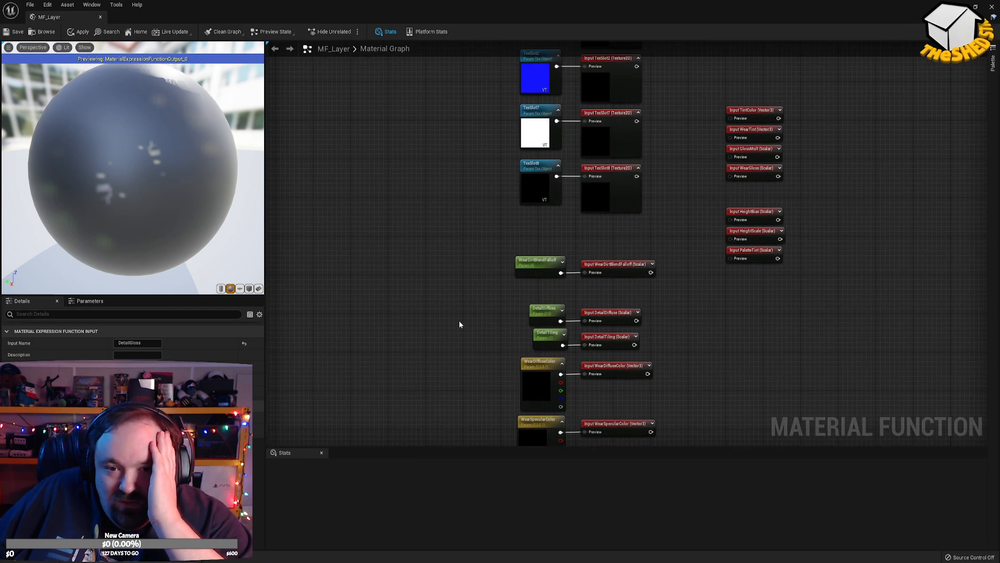
scroll(473, 321, "up", 2)
right_click_drag(502, 305, 449, 264)
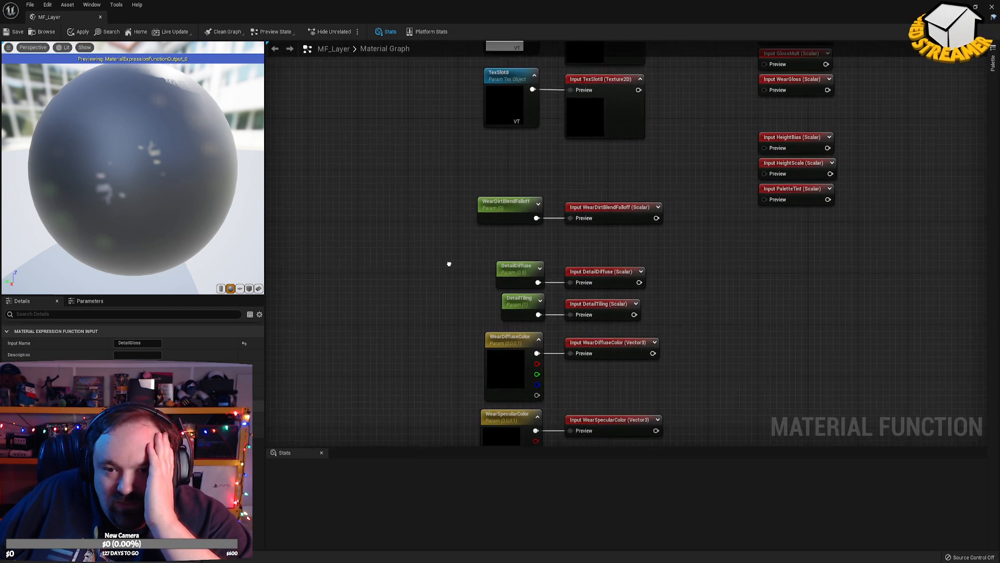
left_click_drag(455, 237, 630, 189)
left_click(686, 240)
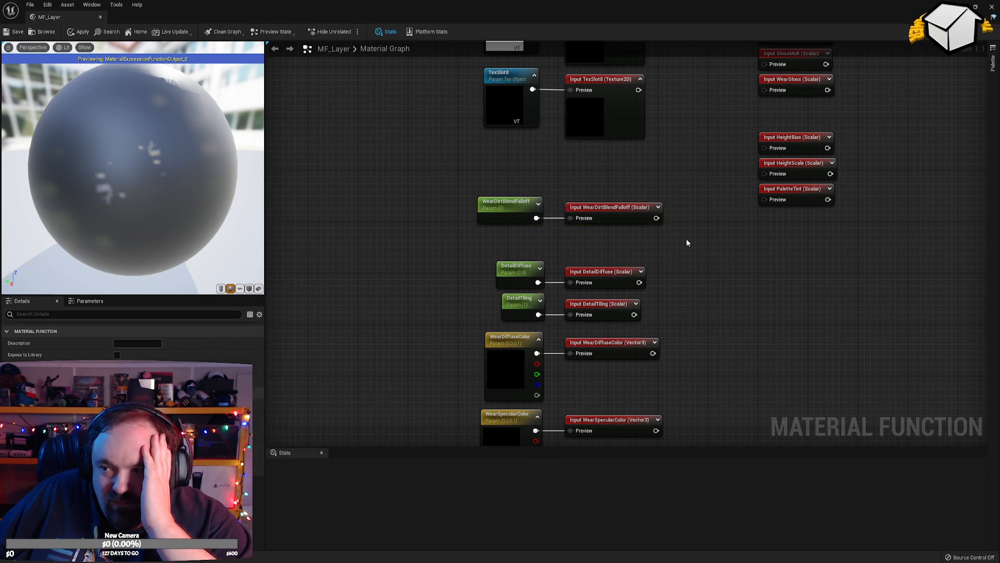
right_click_drag(683, 249, 706, 124)
scroll(682, 200, "down", 4)
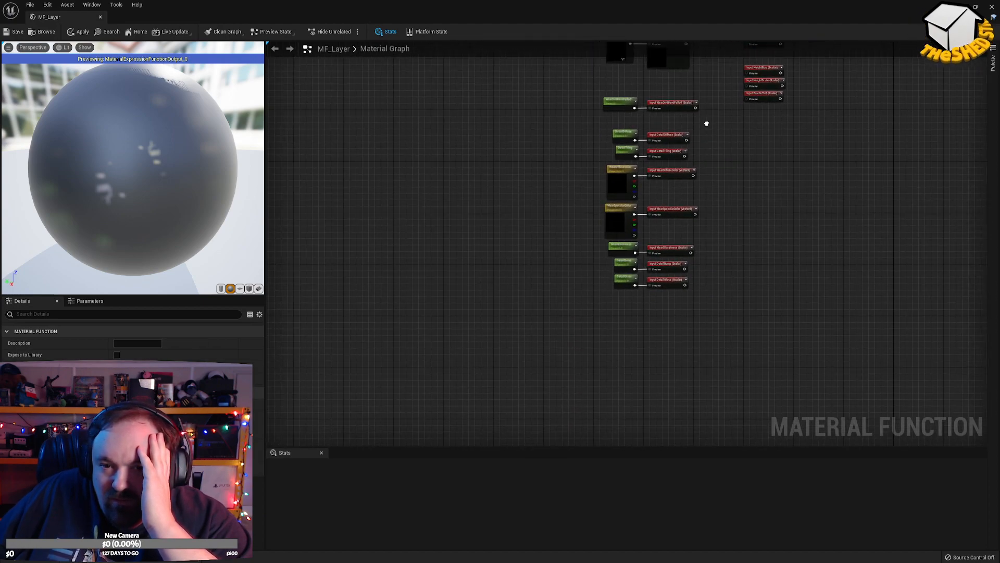
right_click_drag(718, 166, 864, 384)
scroll(530, 241, "up", 4)
scroll(552, 241, "down", 8)
scroll(627, 289, "up", 5)
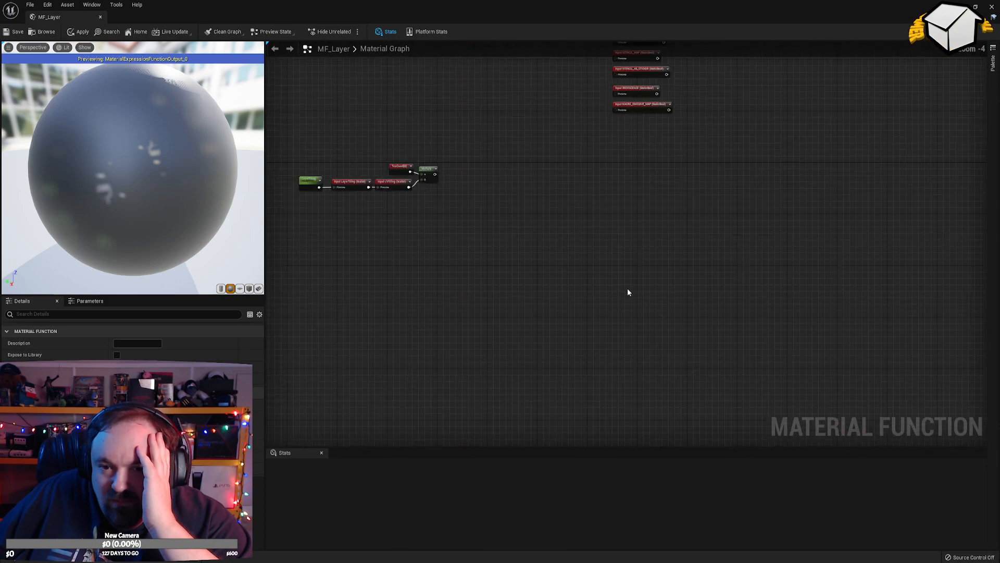
right_click_drag(592, 210, 683, 348)
scroll(740, 346, "up", 3)
scroll(734, 343, "down", 5)
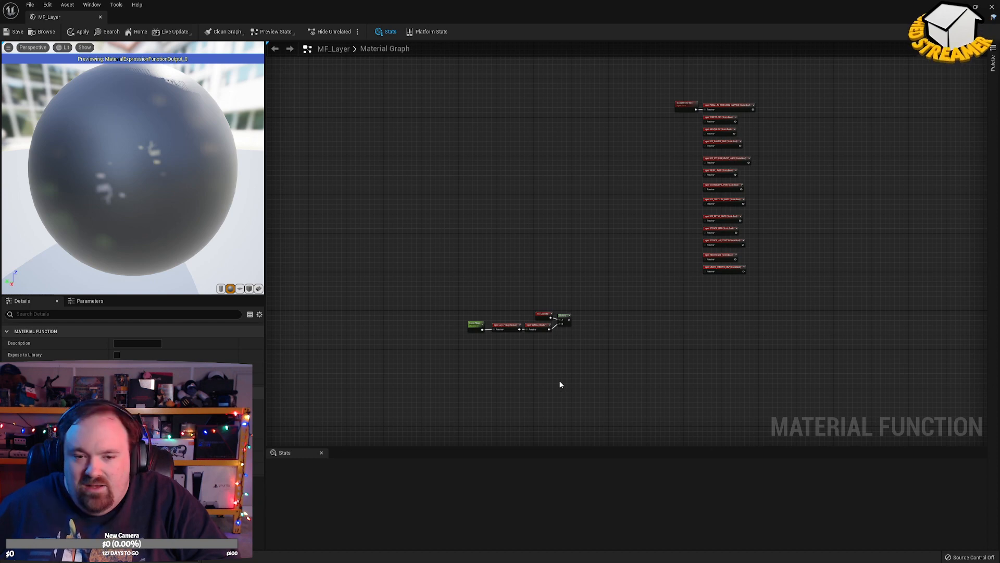
Duplicate the UVTiling scalar input and rename the copy as MacroTiling.
scroll(526, 353, "up", 4)
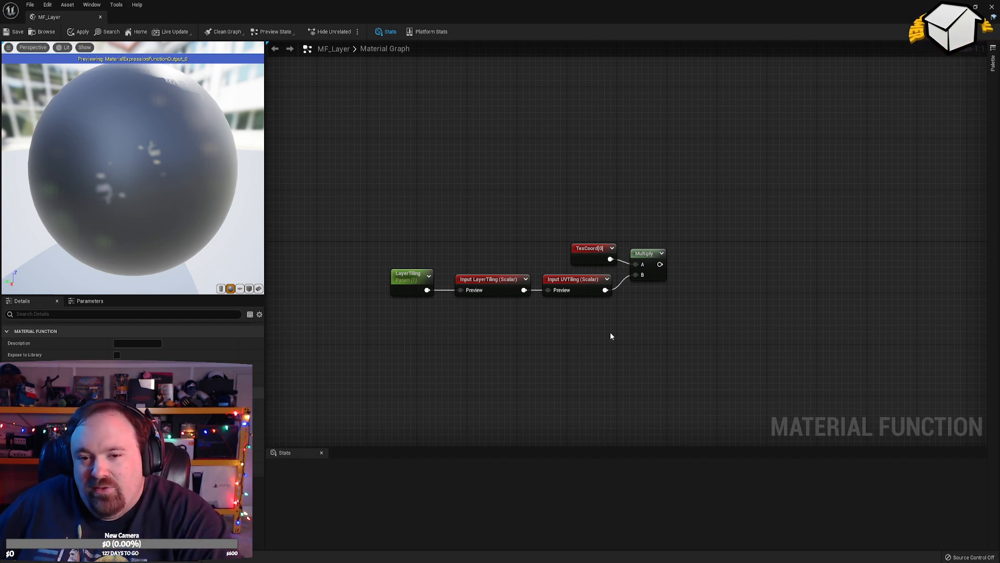
left_click(583, 284)
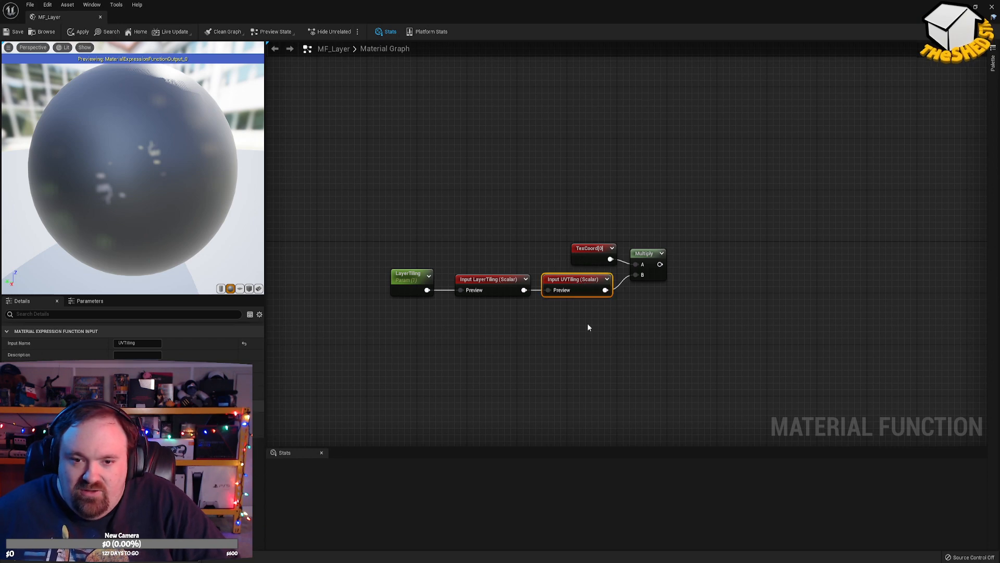
key("ctrl+c")
key("ctrl+v")
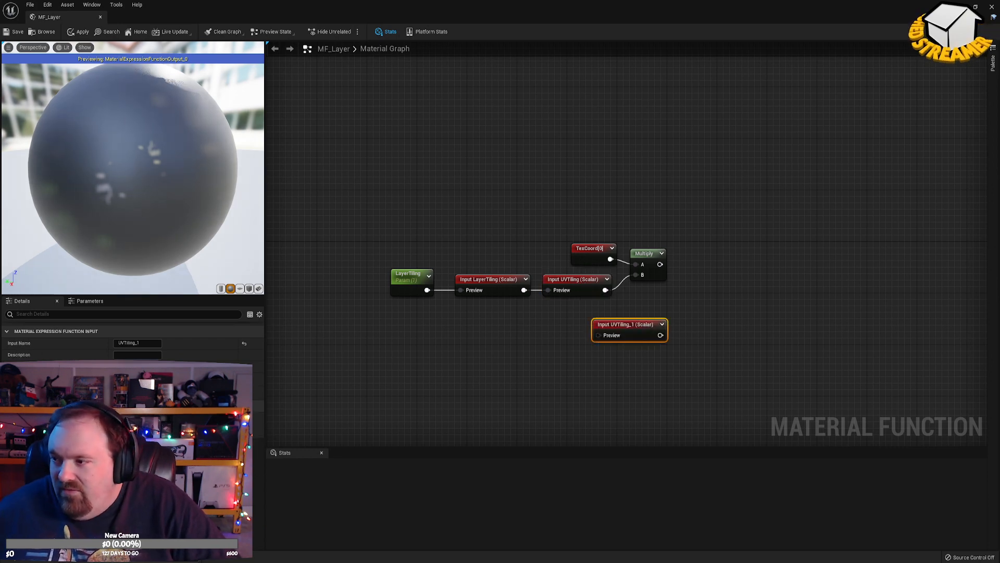
left_click(136, 343)
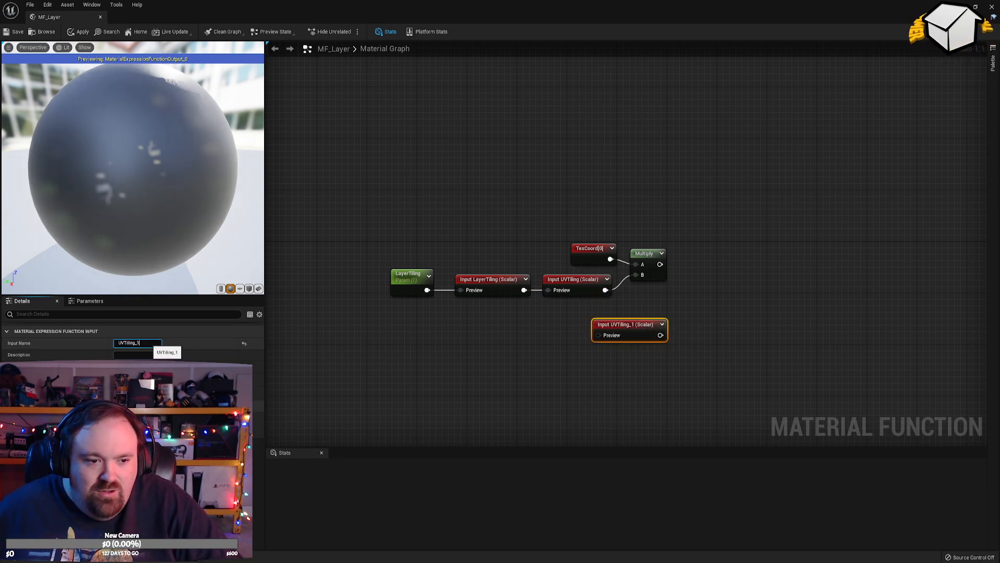
type("MacroTiling")
key("Return")
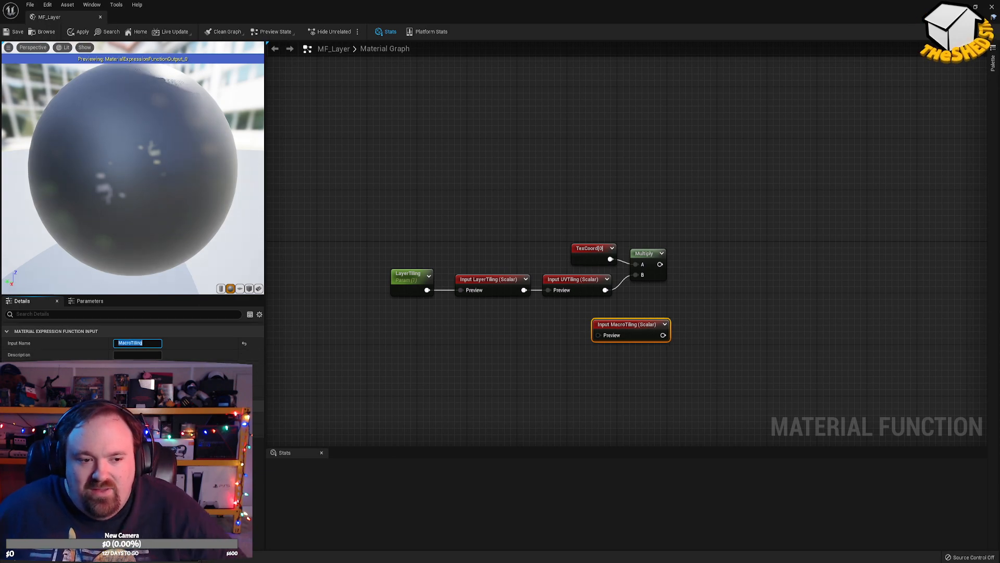
Check the DetailDiffuse input and its neighbouring detail and wear inputs.
right_click_drag(696, 387, 450, 47)
scroll(793, 230, "down", 6)
scroll(734, 124, "up", 6)
left_click(898, 298)
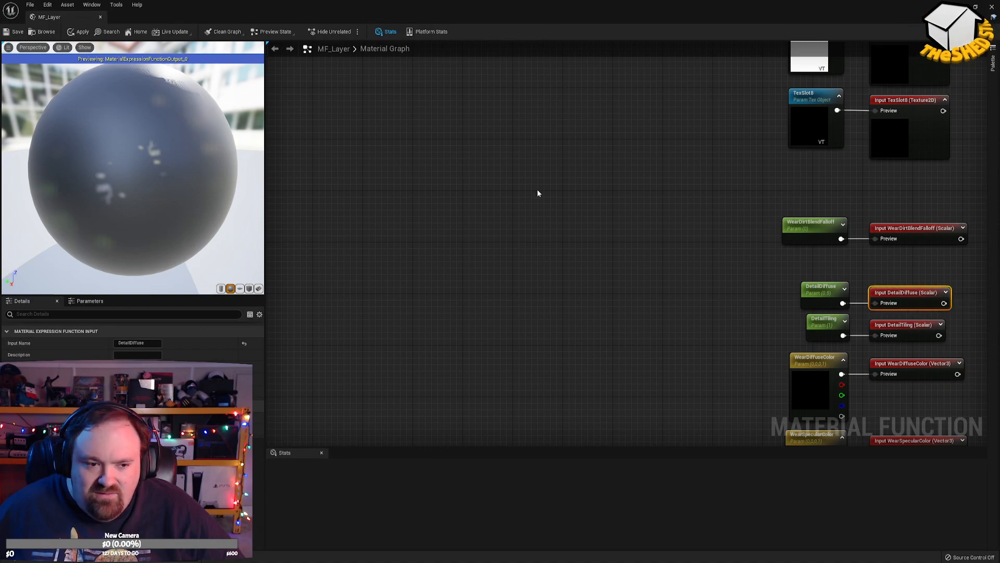
scroll(625, 264, "down", 6)
right_click_drag(625, 264, 689, 381)
scroll(606, 380, "up", 6)
Add a second Multiply after the tiling Multiply, connect MacroTiling to its B pin, and place MacroTiling beneath the UVTiling input.
left_click(621, 355)
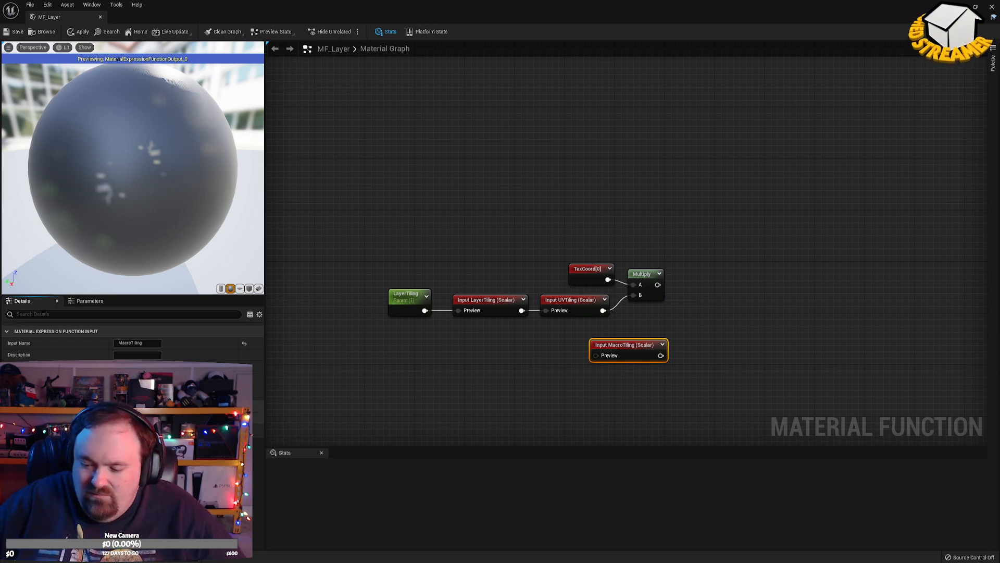
left_click_drag(634, 347, 585, 341)
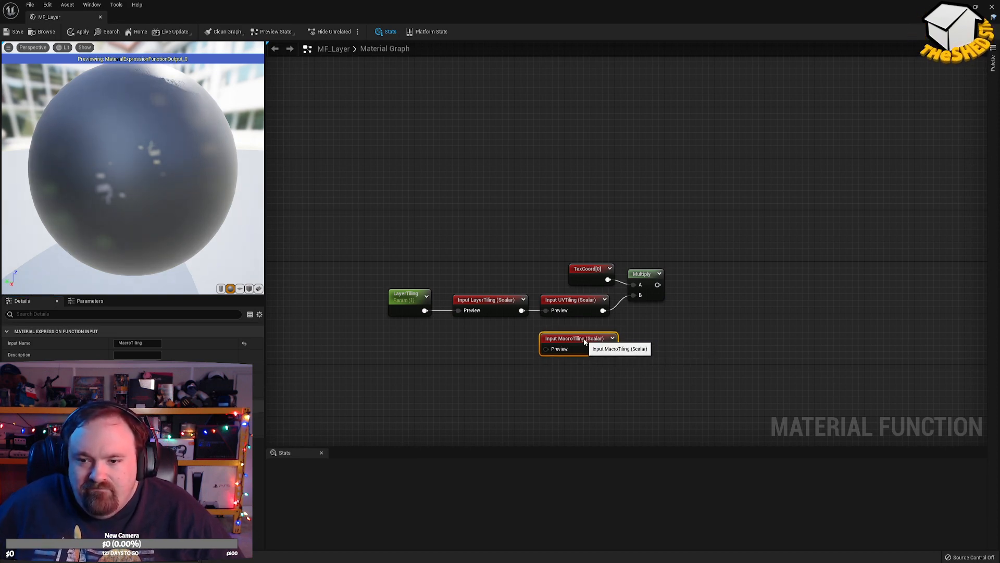
left_click_drag(583, 343, 589, 343)
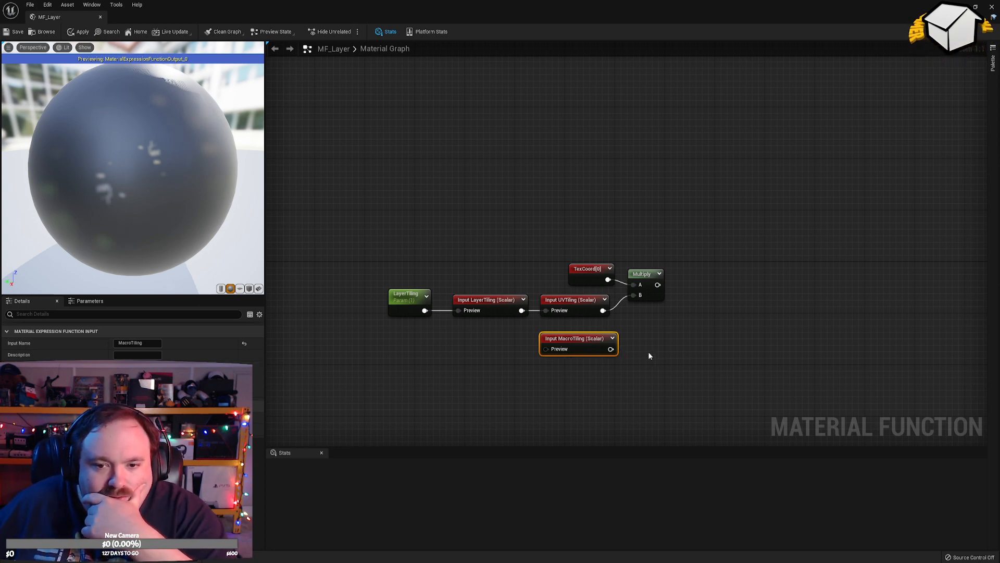
left_click_drag(657, 285, 689, 285)
type("multiply")
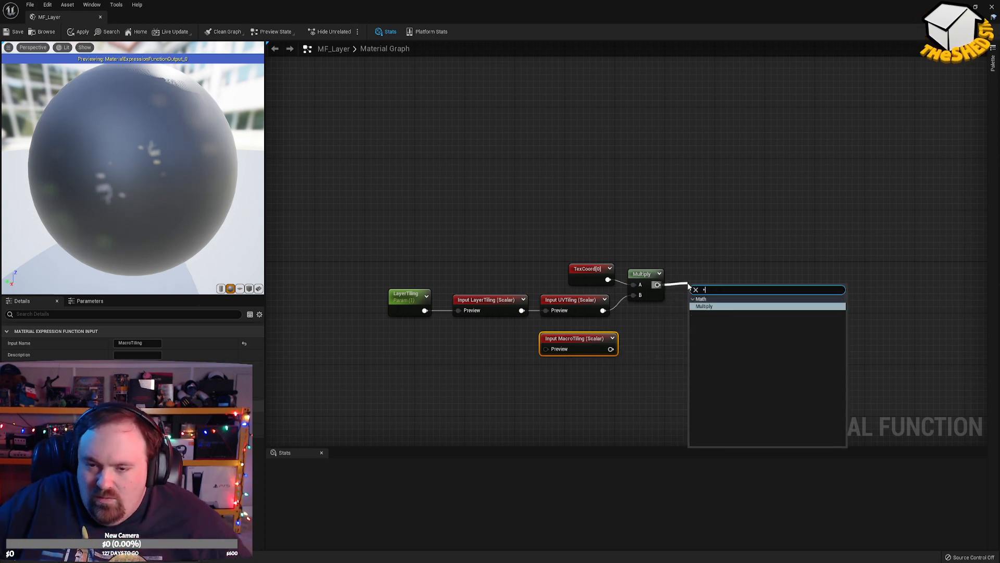
key("Return")
left_click_drag(610, 350, 694, 274)
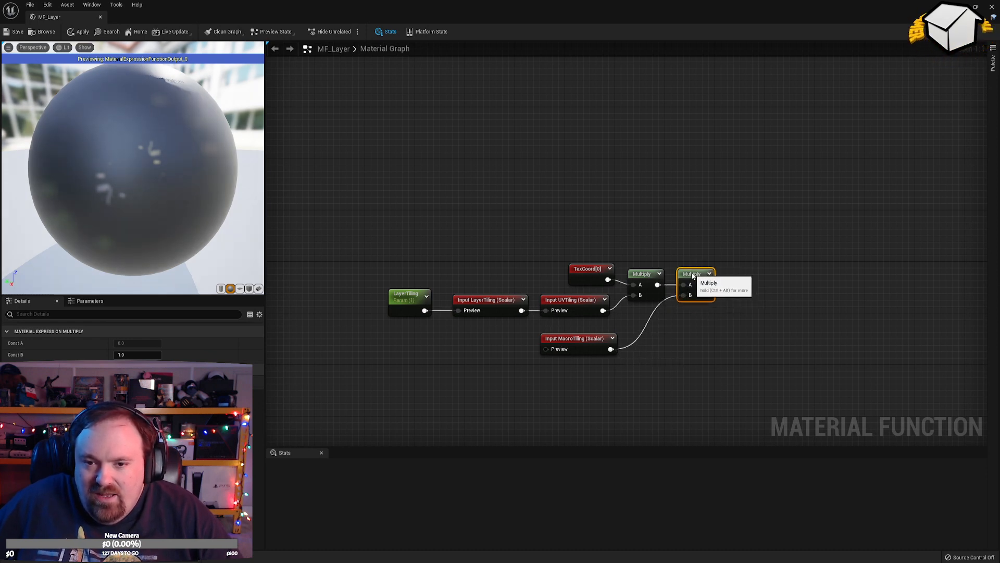
left_click_drag(595, 346, 612, 340)
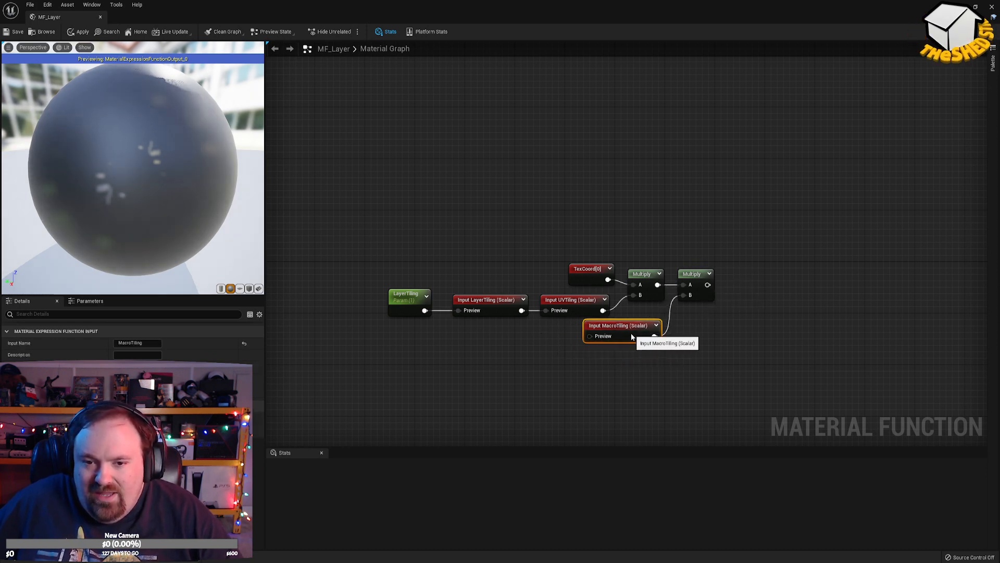
left_click(722, 331)
Compare the StaticBool inputs with the tiling nodes, and apply and save the MF_Layer changes.
right_click_drag(733, 329, 561, 383)
scroll(605, 293, "down", 3)
right_click_drag(685, 370, 701, 181)
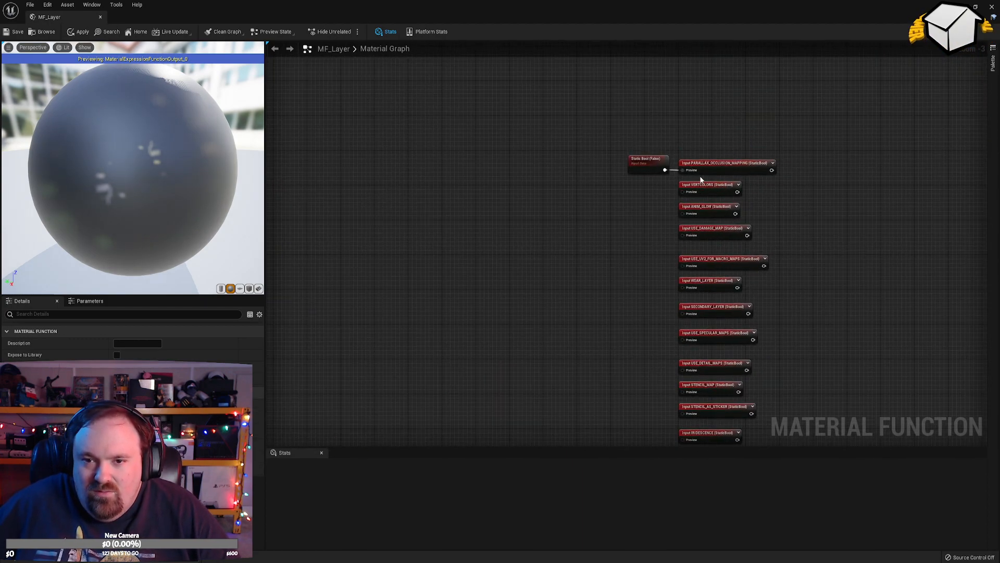
right_click_drag(534, 410, 662, 136)
scroll(592, 293, "up", 3)
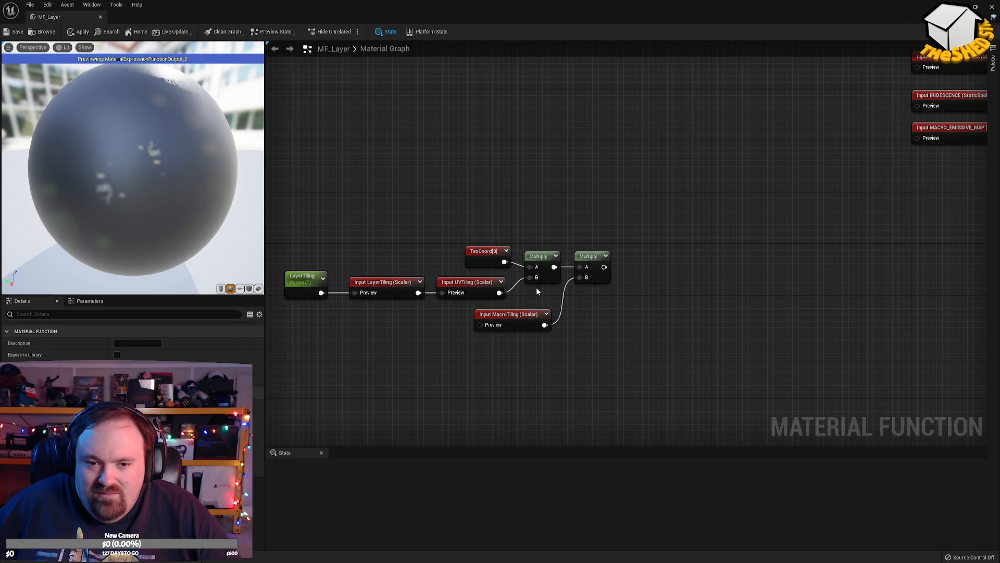
right_click_drag(646, 234, 665, 310)
scroll(516, 331, "down", 3)
left_click(79, 31)
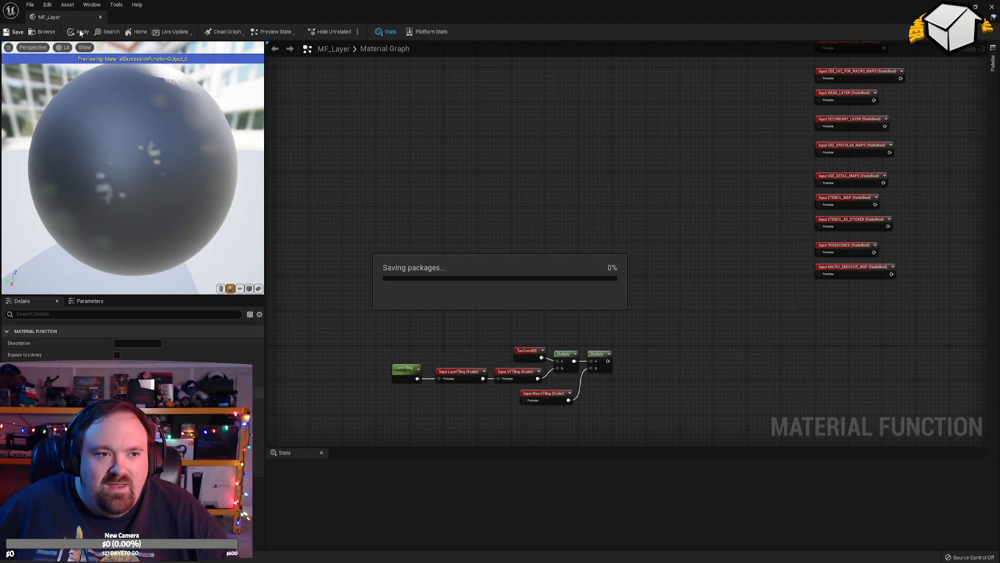
Move the unconnected tint, gloss, height and palette inputs well to the left of the texture slot nodes.
right_click_drag(763, 310, 295, 243)
scroll(511, 172, "down", 6)
scroll(477, 196, "up", 4)
scroll(703, 253, "up", 4)
right_click_drag(662, 237, 665, 121)
scroll(625, 353, "down", 6)
scroll(658, 226, "up", 5)
right_click_drag(659, 226, 830, 262)
scroll(866, 302, "down", 2)
left_click_drag(754, 248, 701, 320)
left_click_drag(732, 183, 304, 289)
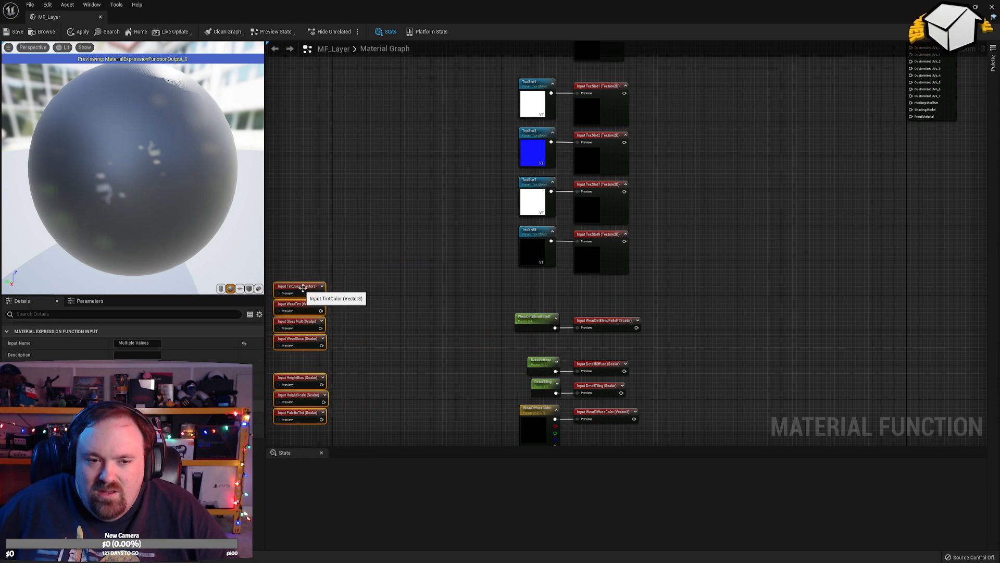
Move the TexSlot parameters and their Texture2D inputs directly beneath the Diffuse-to-Shininess group.
scroll(554, 333, "down", 6)
right_click_drag(559, 391, 598, 300)
left_click_drag(693, 258, 525, 152)
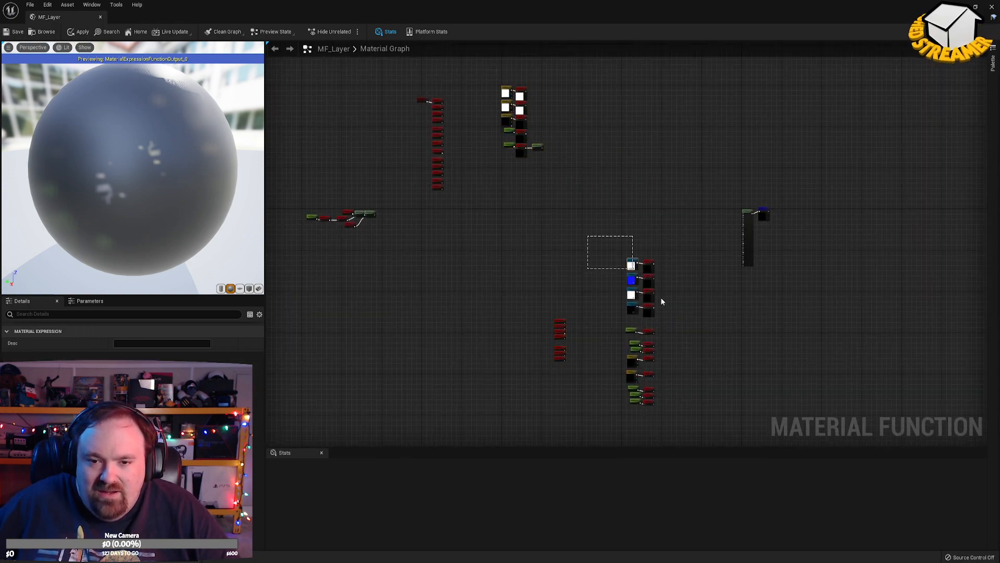
left_click_drag(656, 315, 531, 250)
left_click(627, 317)
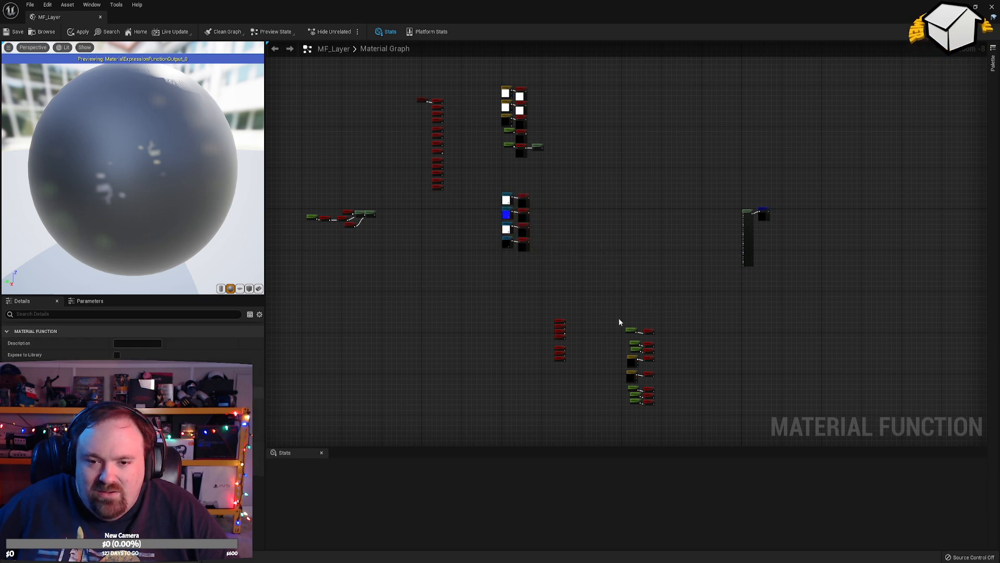
Move the wear and detail parameter group left, and place the tint, gloss and height inputs above it.
left_click_drag(674, 431, 673, 430)
left_click_drag(652, 362, 445, 386)
left_click_drag(597, 393, 596, 393)
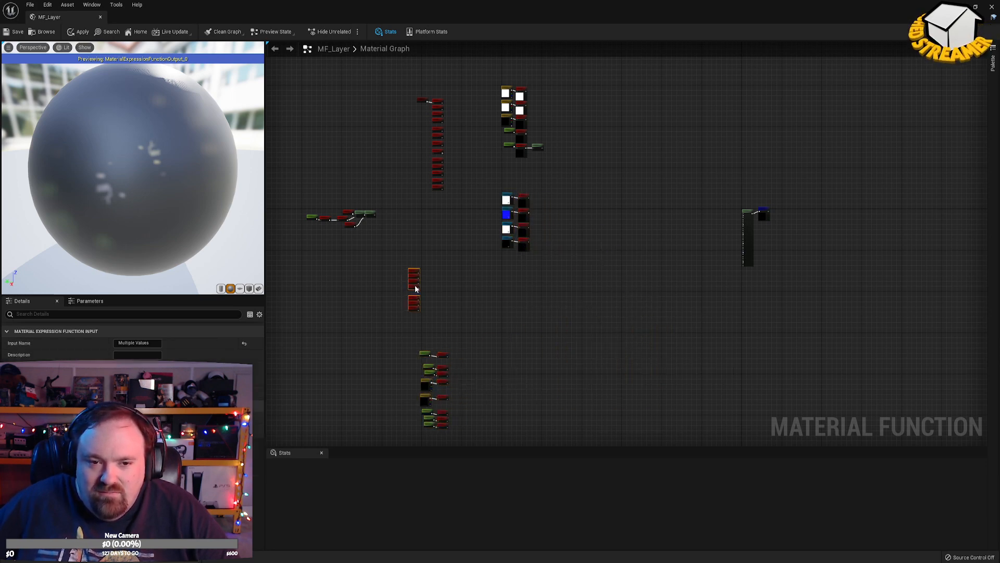
left_click(478, 290)
Add a Texture Sample node beside the TexSlot1 input and connect that input to its Tex pin.
scroll(564, 197, "up", 8)
right_click_drag(564, 197, 752, 229)
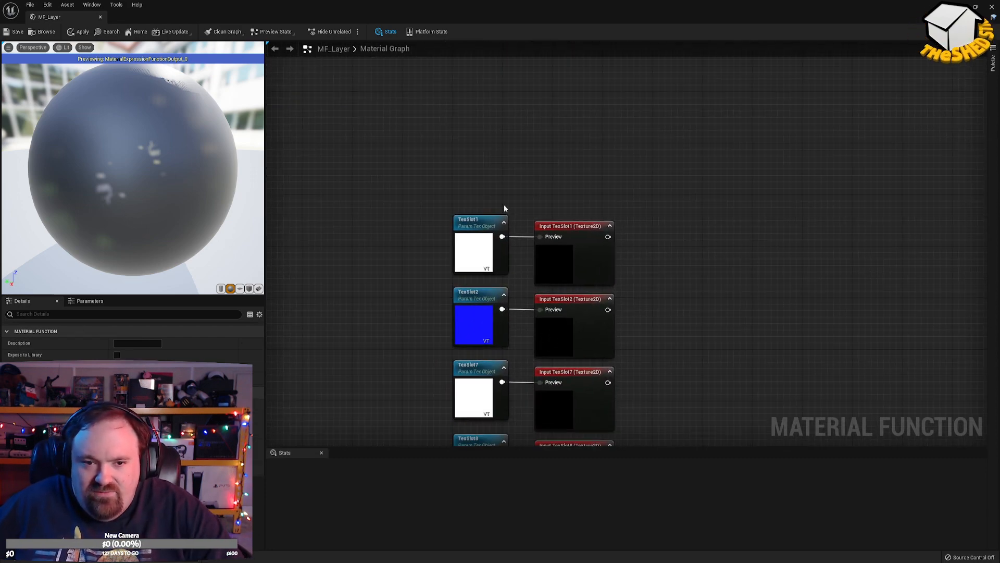
left_click(729, 219)
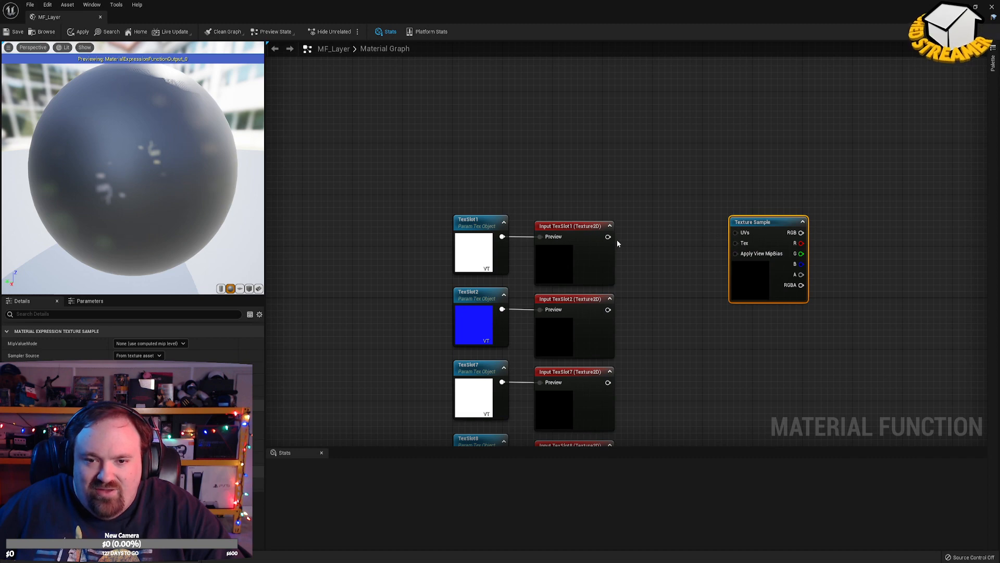
left_click_drag(741, 245, 740, 246)
left_click_drag(761, 229, 727, 221)
Move the TexSlot1 chain up beneath the Shininess nodes and shift its Texture Sample closer to the input.
left_click_drag(447, 178, 733, 150)
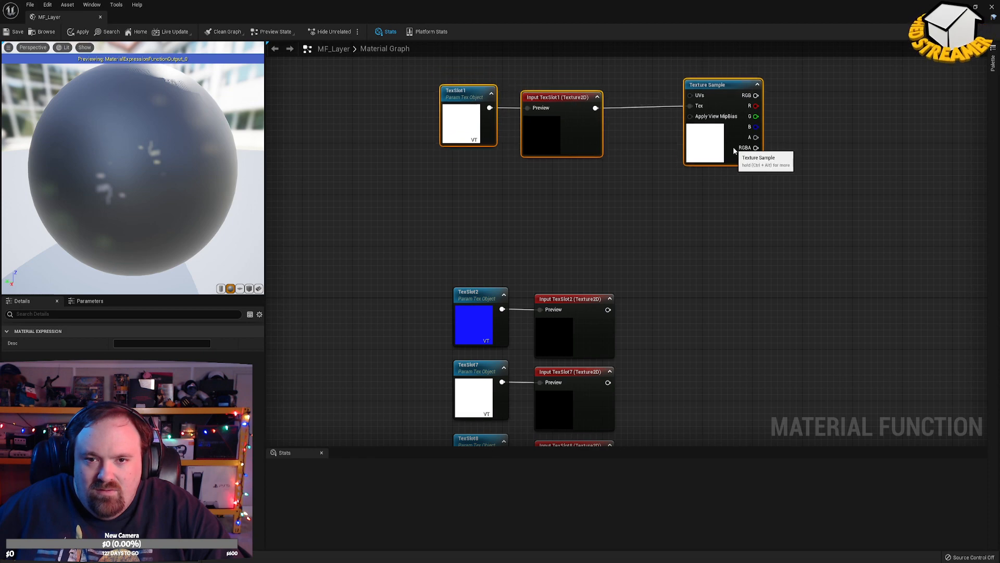
left_click(821, 117)
right_click_drag(788, 91, 820, 323)
scroll(822, 336, "down", 3)
scroll(833, 342, "up", 3)
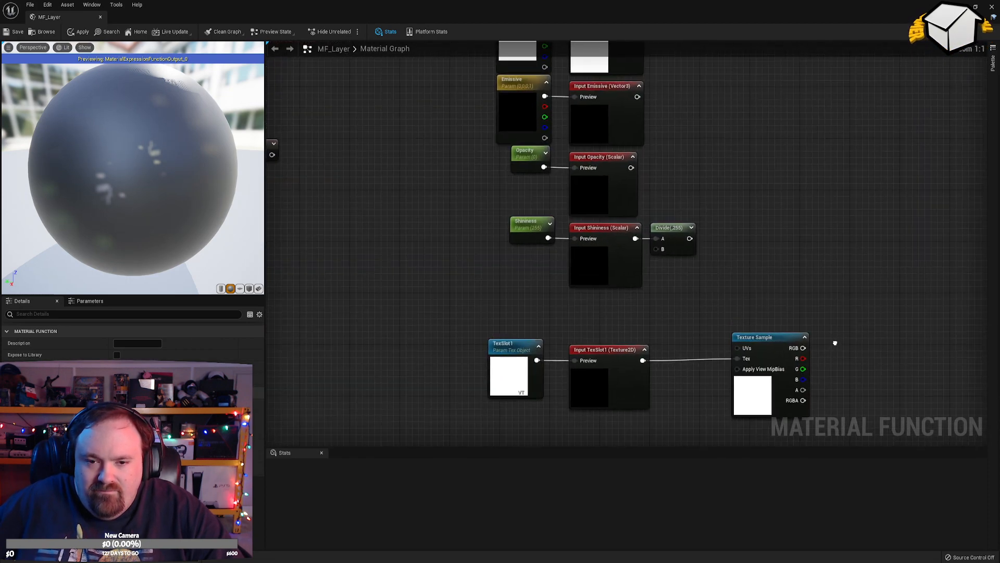
scroll(833, 340, "down", 2)
left_click(780, 389)
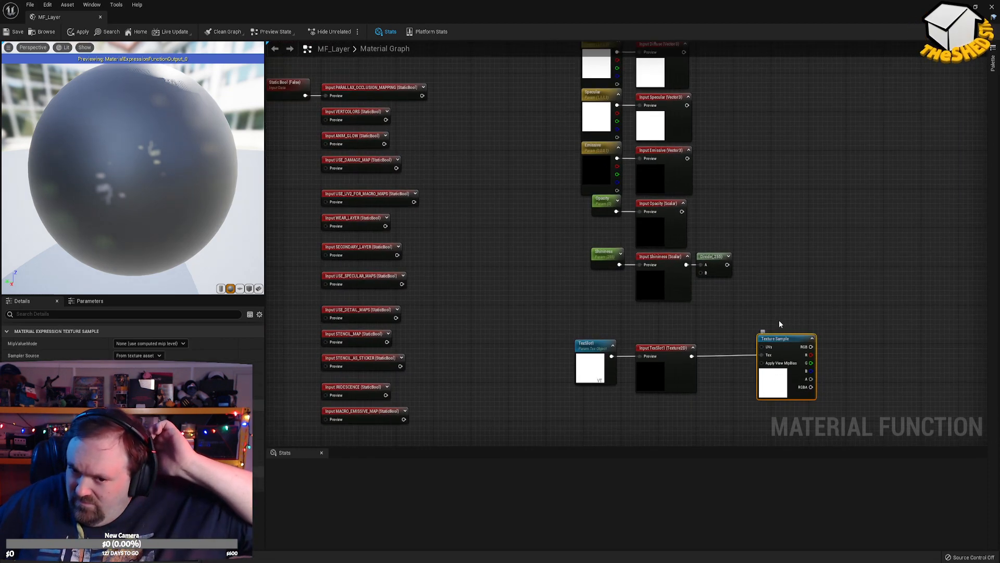
left_click_drag(785, 340, 756, 341)
Pull the Diffuse parameter and its input out to the right of the Specular-to-Shininess nodes.
right_click_drag(780, 267, 772, 341)
scroll(760, 356, "down", 3)
scroll(766, 340, "up", 3)
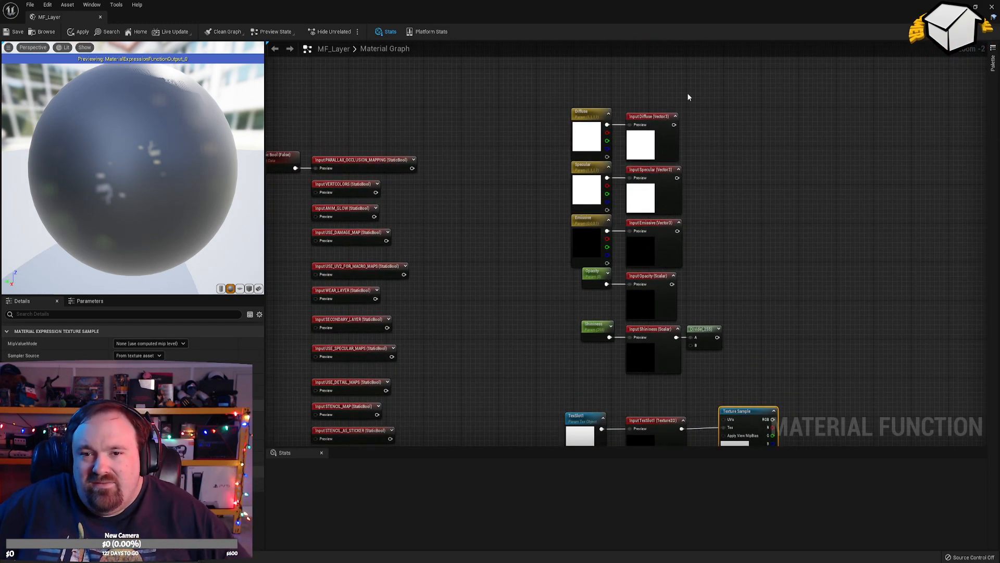
left_click_drag(553, 144, 553, 144)
left_click_drag(586, 133, 816, 328)
Move the Specular, Emissive, Opacity and Shininess nodes down below the remaining texture slot nodes.
left_click_drag(731, 386, 535, 138)
right_click_drag(670, 250, 685, 190)
scroll(737, 130, "down", 5)
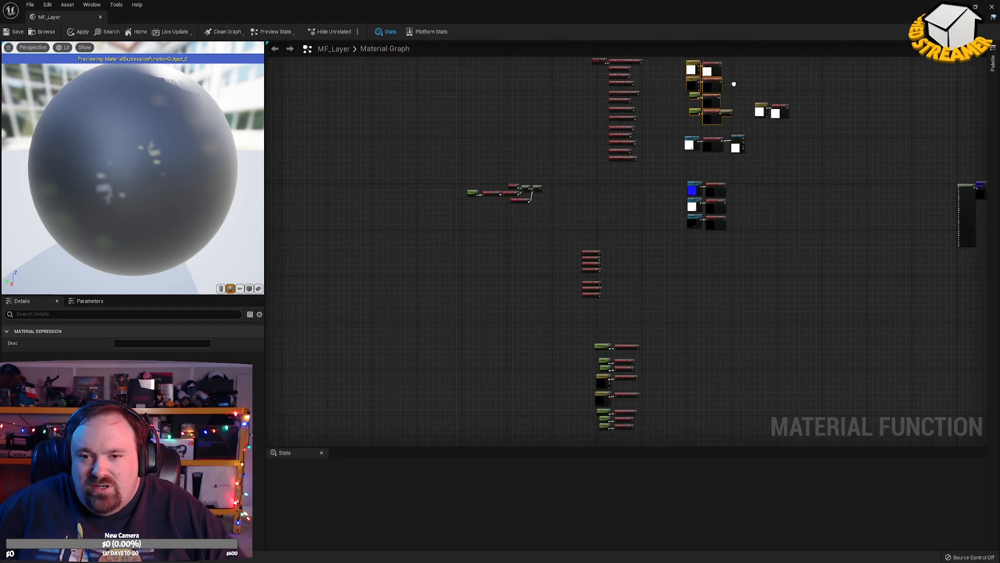
left_click_drag(713, 118, 664, 213)
Place the Diffuse parameter and its input directly above the TexSlot1 Texture Sample.
scroll(715, 348, "up", 6)
left_click(683, 242)
left_click_drag(739, 170, 837, 246)
left_click_drag(812, 213, 672, 132)
right_click_drag(698, 104, 586, 164)
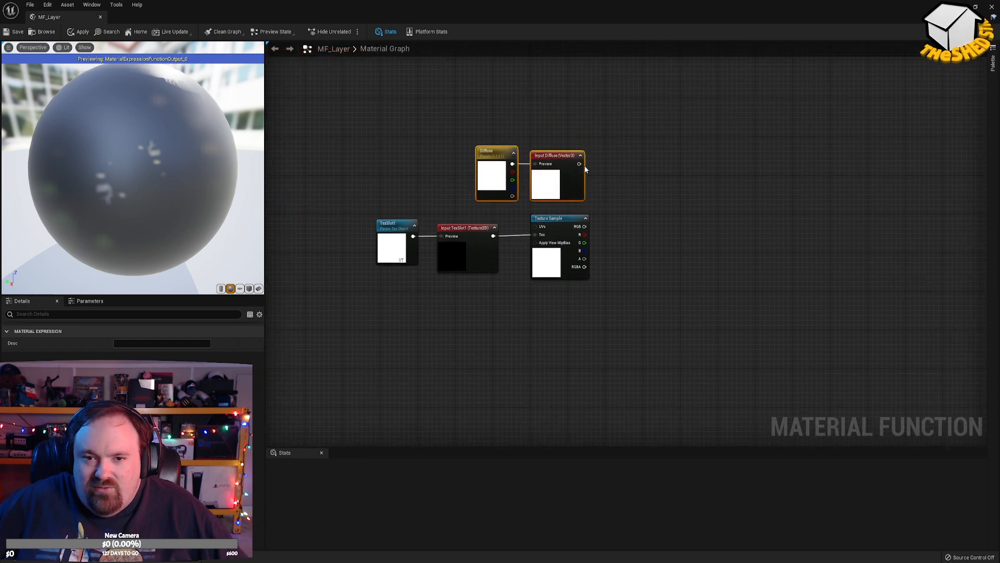
Add a Multiply with the Diffuse input on A and the Texture Sample RGB output on B.
left_click_drag(626, 165, 635, 165)
type("multiply")
key("Return")
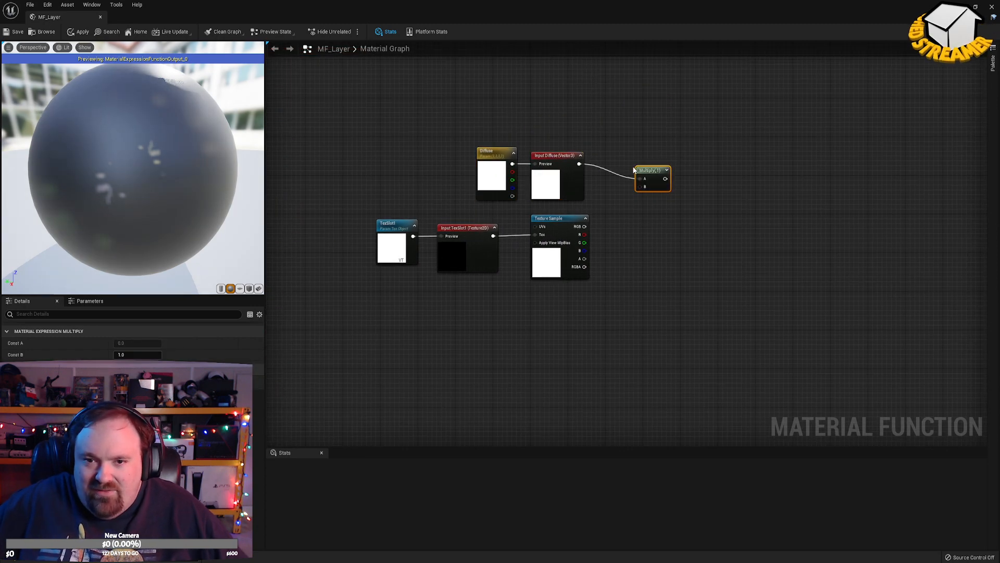
left_click_drag(584, 226, 596, 226)
left_click_drag(641, 190, 620, 181)
left_click(739, 197)
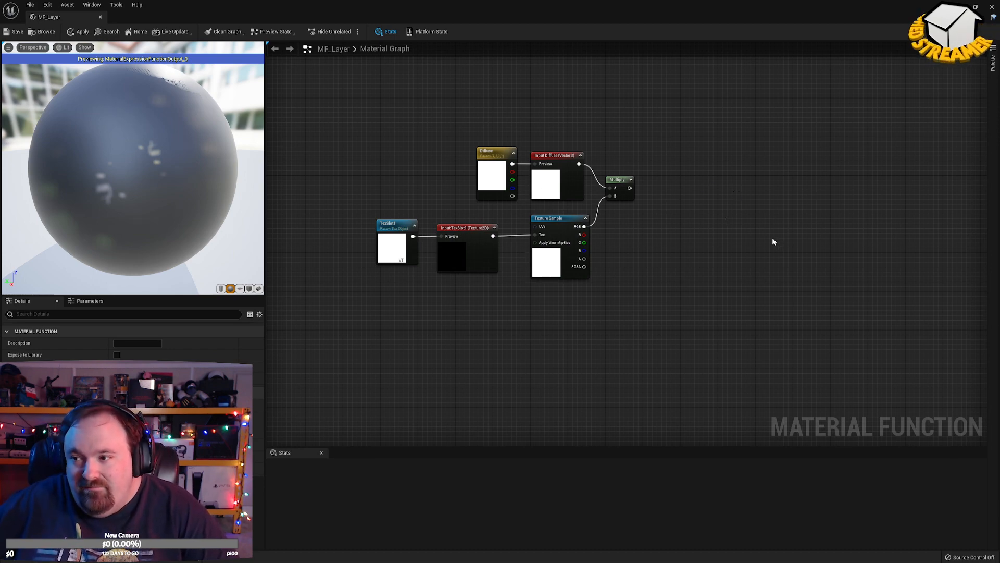
Look over the remaining texture slots, tint and wear inputs, and the Specular-to-Shininess group.
scroll(719, 233, "down", 6)
right_click_drag(710, 232, 808, 68)
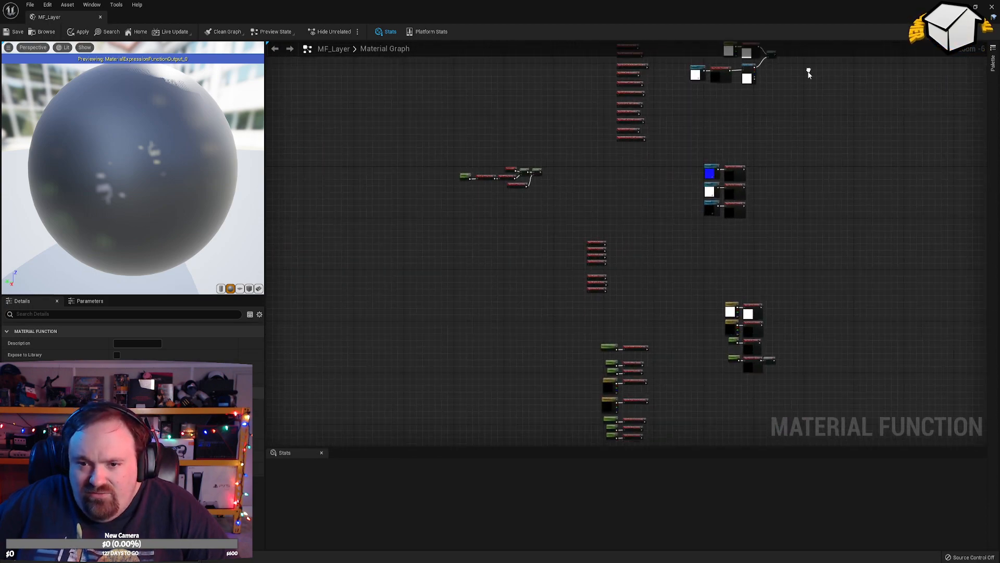
scroll(777, 182, "up", 6)
scroll(804, 228, "down", 5)
scroll(768, 230, "up", 5)
right_click_drag(768, 229, 984, 446)
scroll(776, 294, "down", 7)
right_click_drag(811, 228, 582, 86)
scroll(727, 198, "up", 5)
right_click_drag(737, 233, 757, 129)
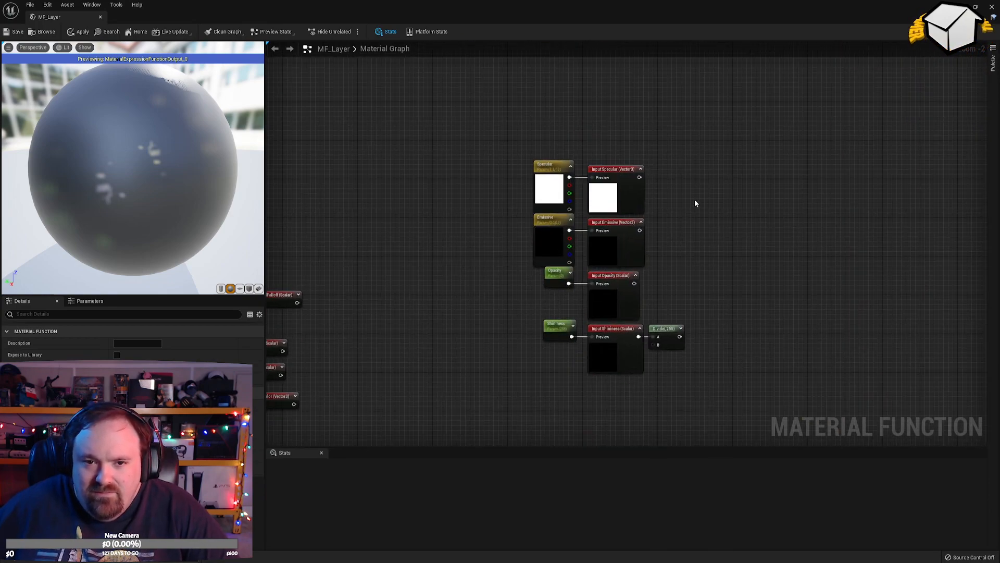
scroll(696, 202, "up", 1)
right_click_drag(696, 202, 761, 233)
scroll(694, 49, "down", 5)
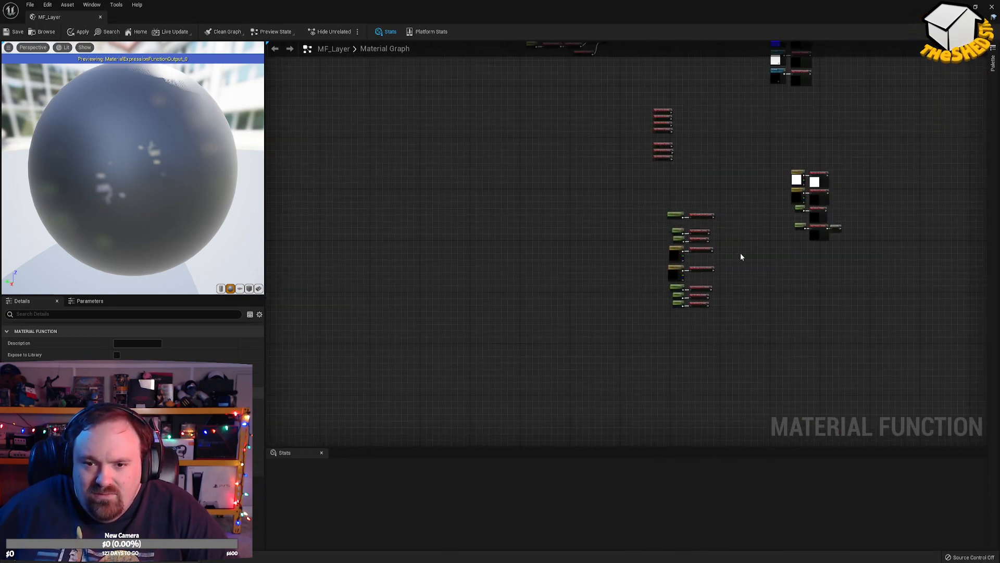
scroll(708, 274, "up", 5)
scroll(743, 162, "down", 2)
right_click_drag(756, 127, 926, 410)
left_click(568, 254)
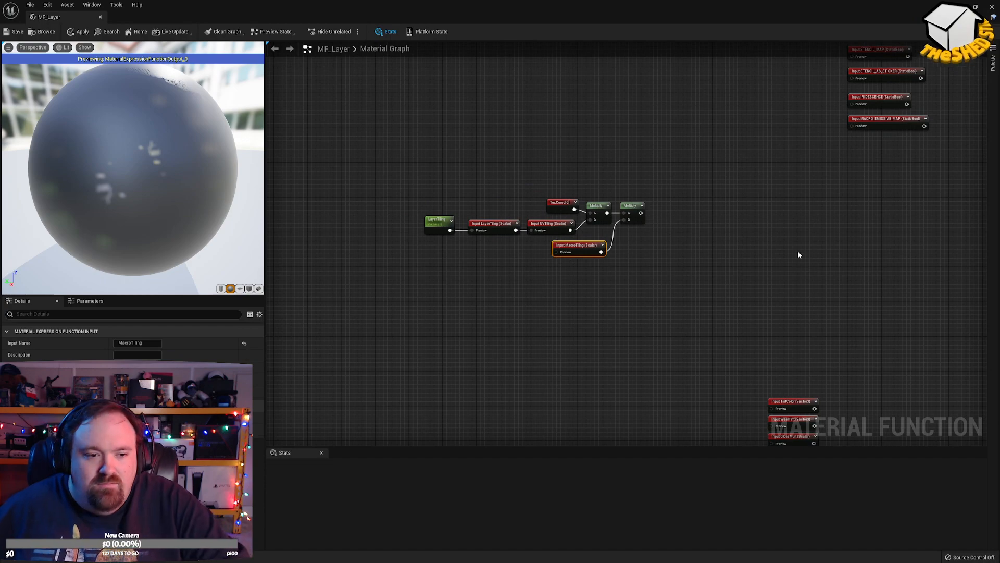
right_click_drag(860, 218, 611, 341)
key("ctrl+v")
scroll(517, 198, "up", 2)
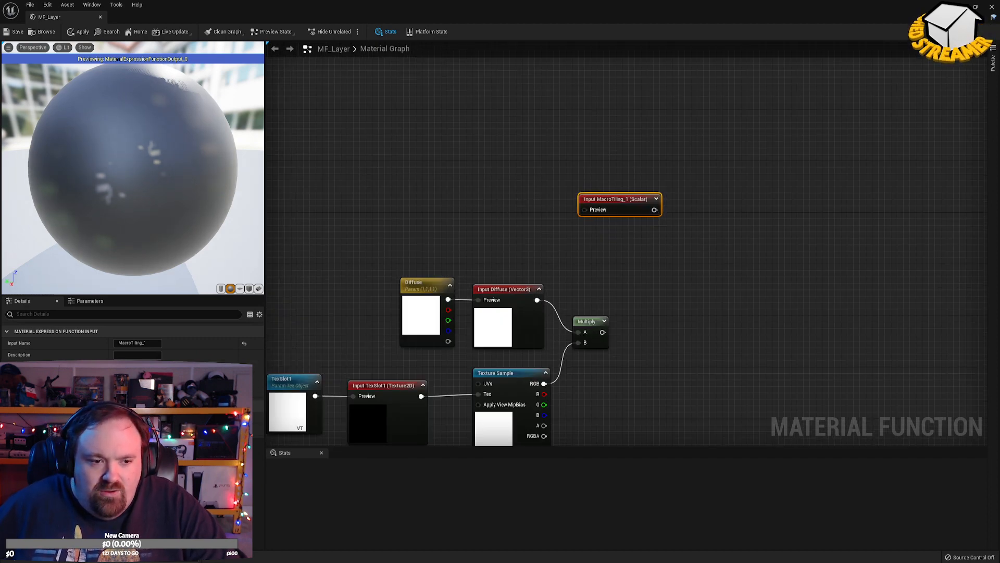
left_click(142, 395)
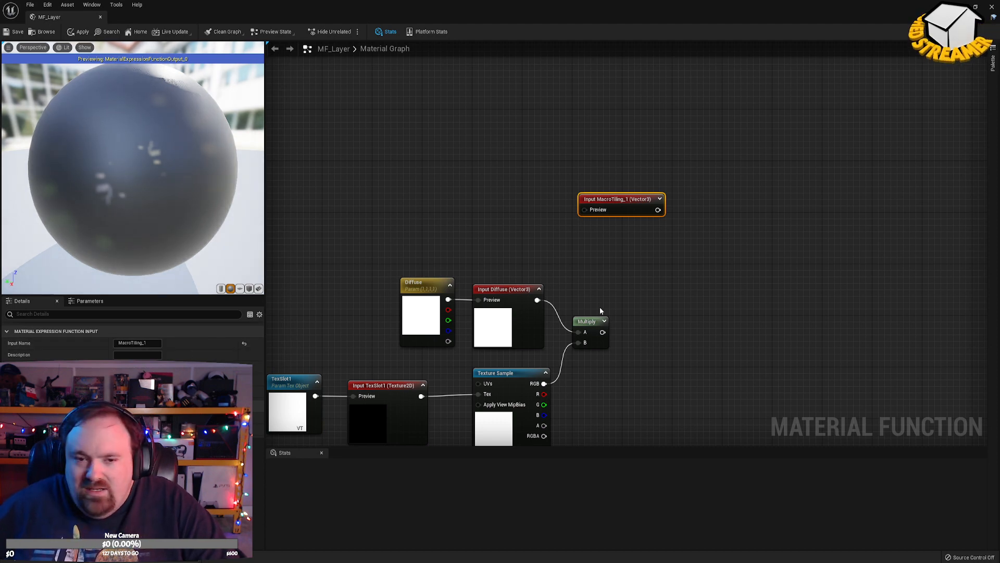
right_click_drag(547, 252, 649, 198)
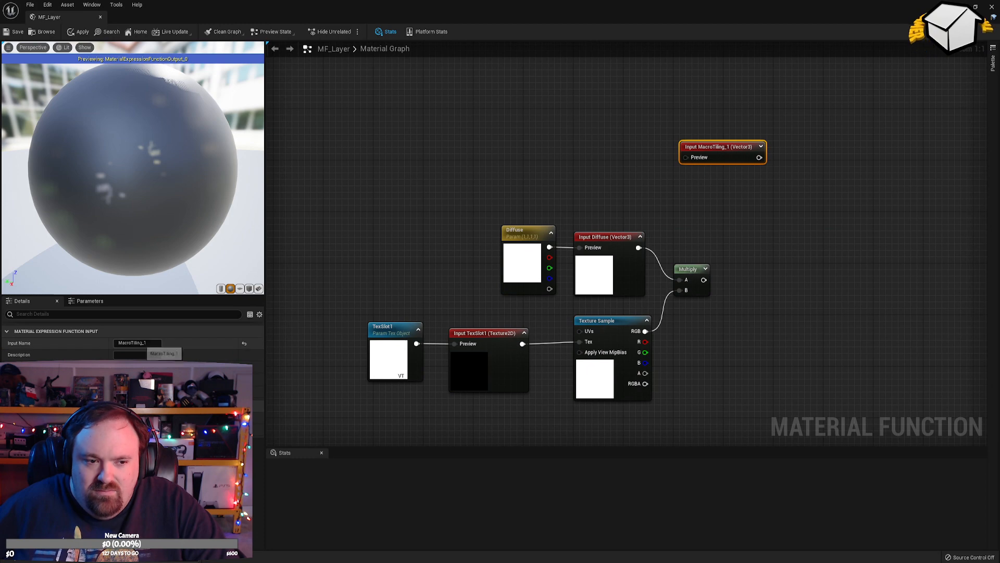
left_click(639, 191)
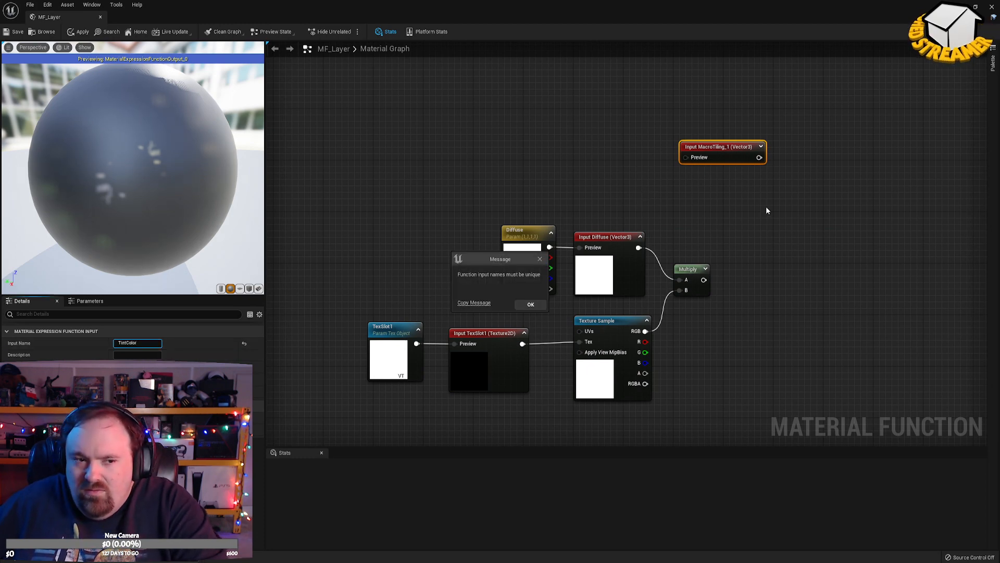
left_click(530, 305)
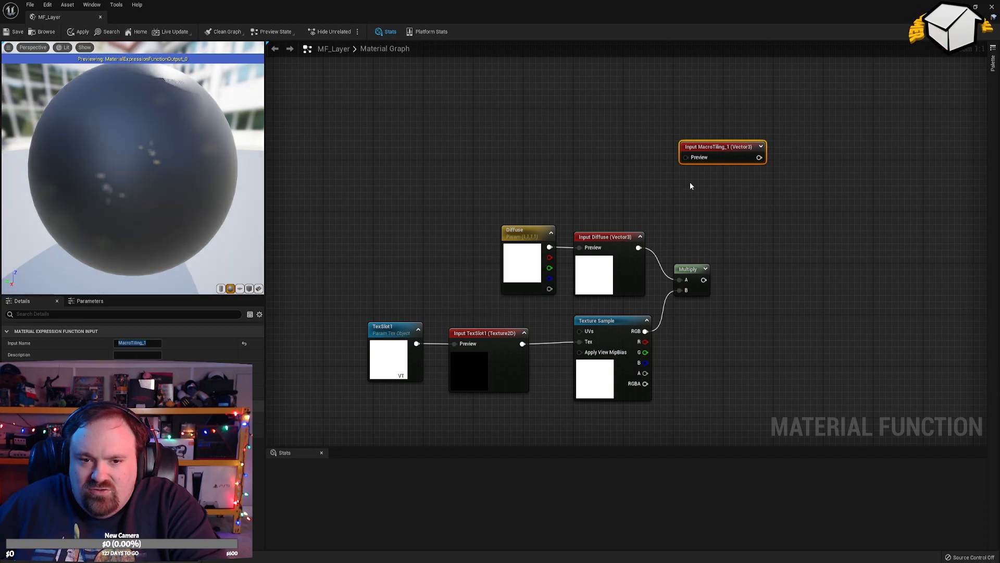
left_click(718, 149)
key("Delete")
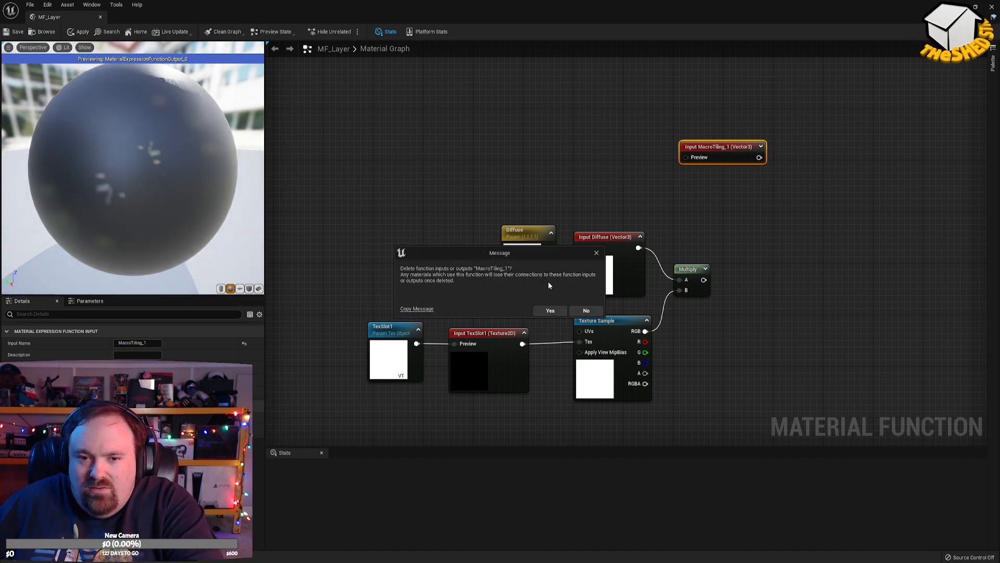
left_click(550, 311)
Find the existing TintColor input and move it above the Diffuse nodes with its preview expanded.
scroll(688, 249, "down", 2)
right_click_drag(764, 186, 920, 183)
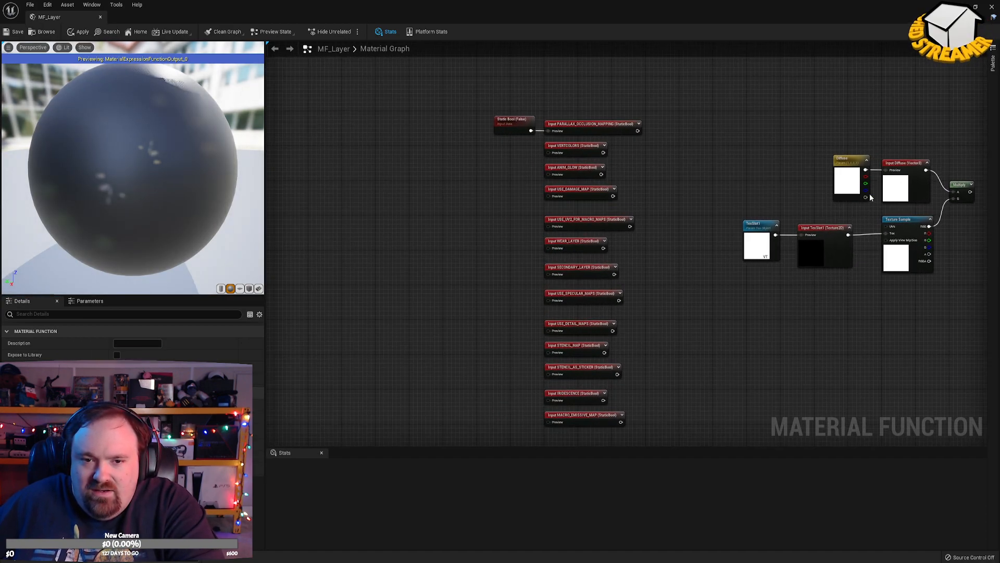
right_click_drag(734, 437, 580, 102)
right_click_drag(634, 350, 838, 163)
scroll(549, 159, "up", 2)
left_click_drag(538, 152, 553, 218)
scroll(661, 107, "down", 2)
scroll(701, 91, "down", 2)
scroll(547, 211, "down", 4)
right_click_drag(715, 72, 682, 269)
scroll(682, 270, "up", 10)
left_click_drag(703, 253, 517, 129)
left_click(572, 152)
Add a second Multiply taking TintColor on A and the Diffuse Multiply on B, and straighten the wire between both Multiply nodes.
mouse_move(576, 245)
left_mouse_down()
mouse_move(715, 245)
mouse_move(727, 254)
mouse_move(678, 225)
mouse_move(649, 237)
mouse_move(637, 258)
mouse_move(576, 246)
left_mouse_up()
type("mul")
key("Return")
left_click_drag(640, 245, 540, 136)
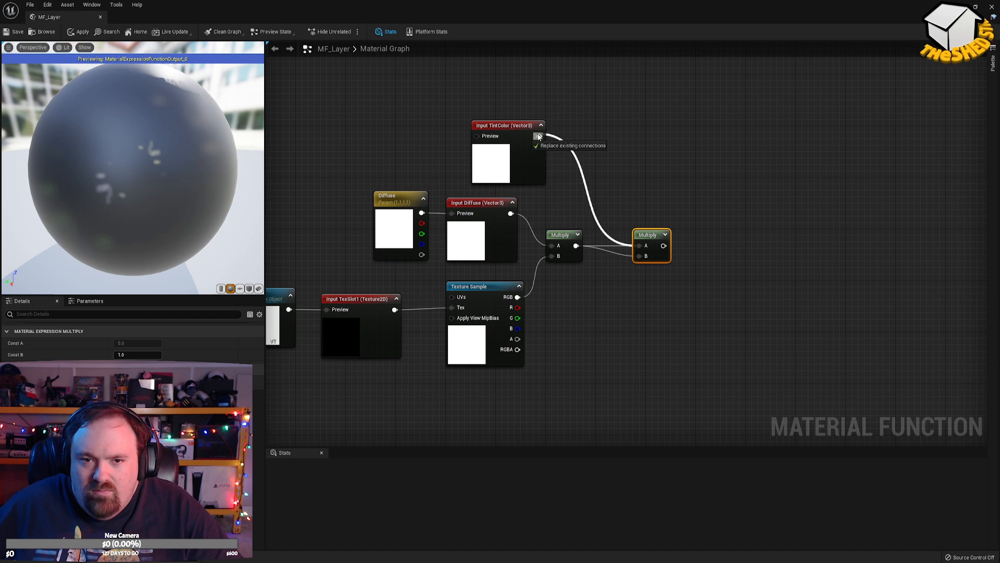
left_click_drag(647, 241, 646, 228)
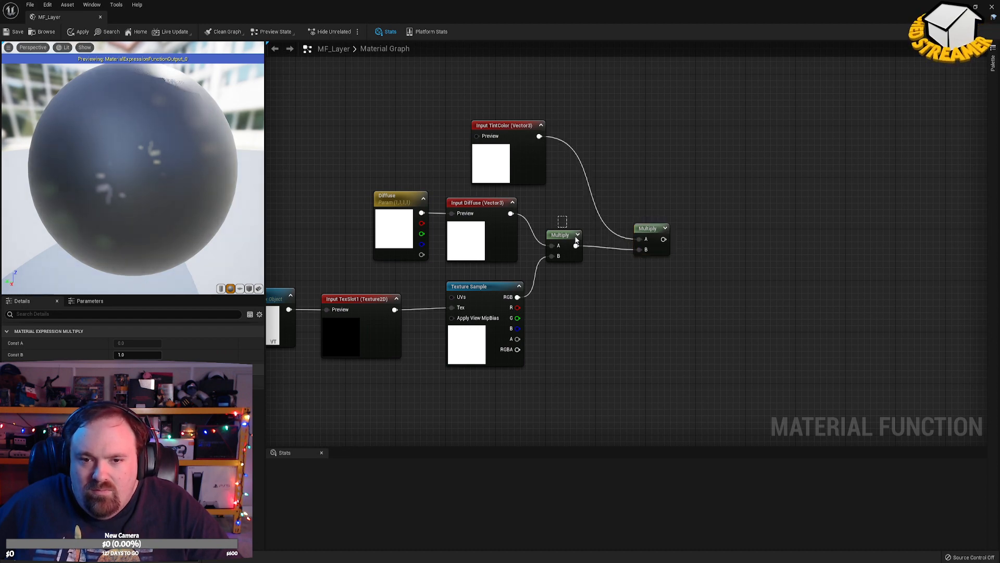
left_click_drag(667, 273, 670, 272)
key("q")
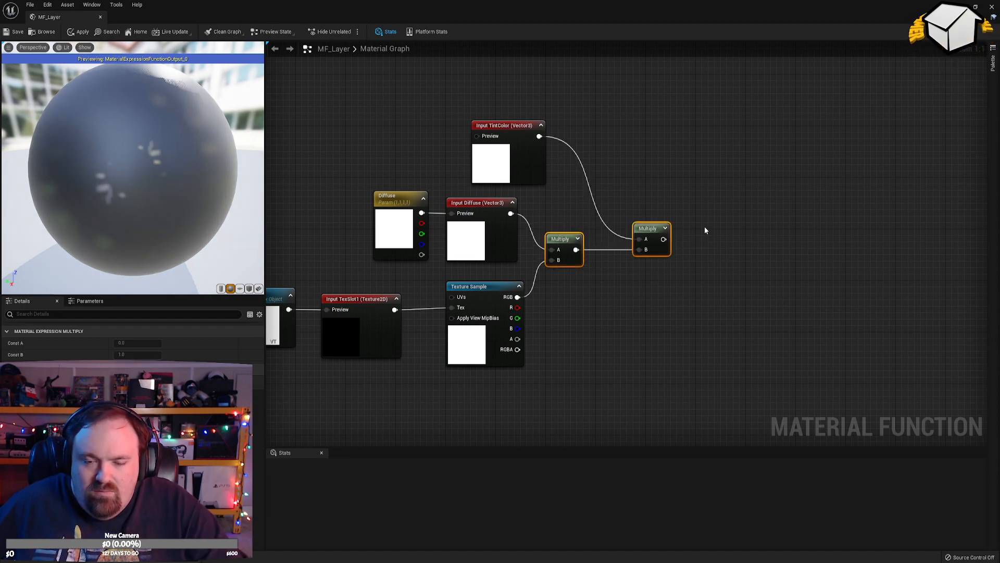
left_click(610, 284)
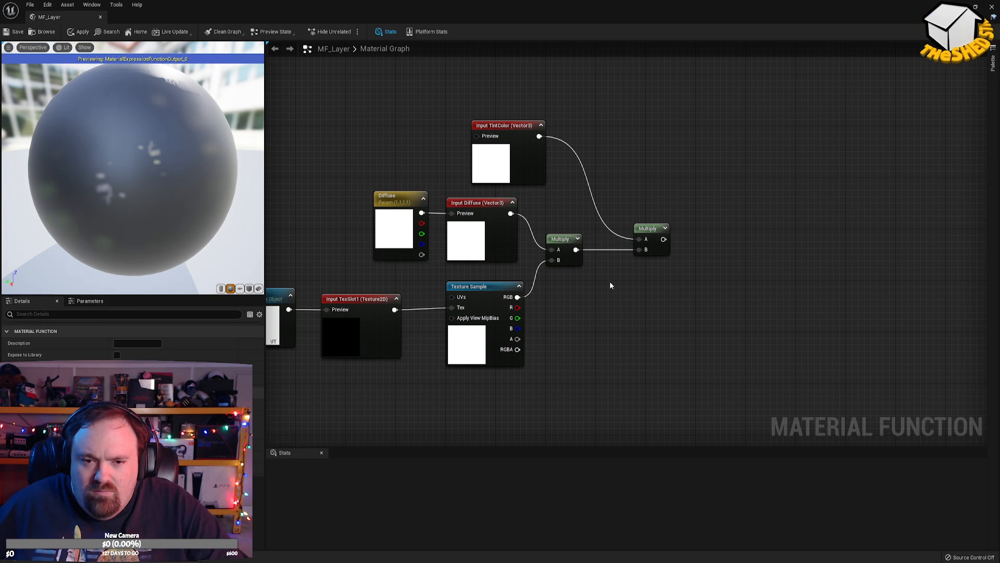
Straighten the connections between TexSlot1, its Texture2D input and the Texture Sample.
right_click_drag(666, 173, 769, 167)
scroll(663, 157, "down", 3)
left_click_drag(655, 331, 470, 242)
key("q")
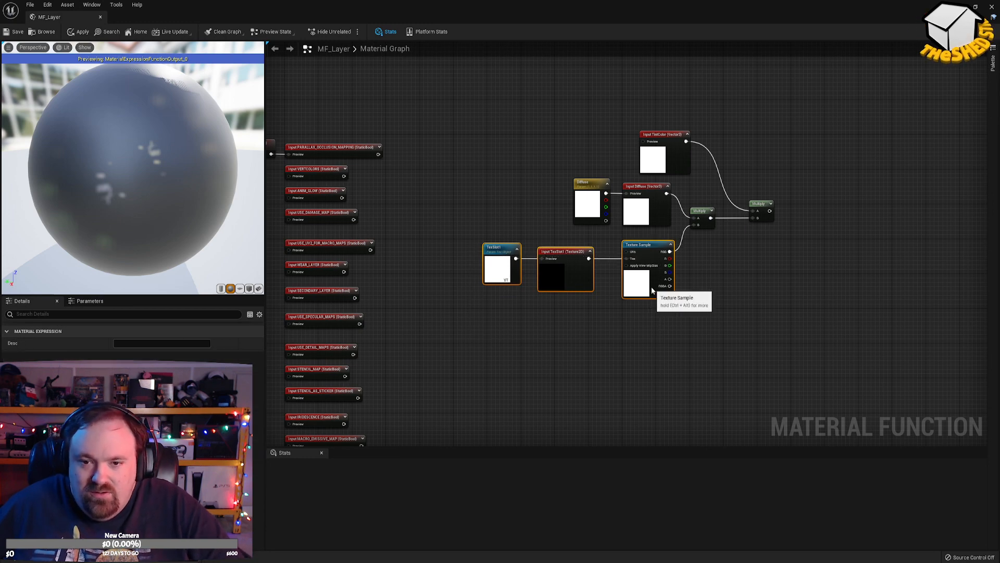
left_click(668, 324)
Align the TintColor input, Diffuse input and Texture Sample in one column along their left edges.
mouse_move(668, 324)
left_mouse_down()
mouse_move(524, 116)
mouse_move(516, 126)
mouse_move(714, 214)
left_mouse_up()
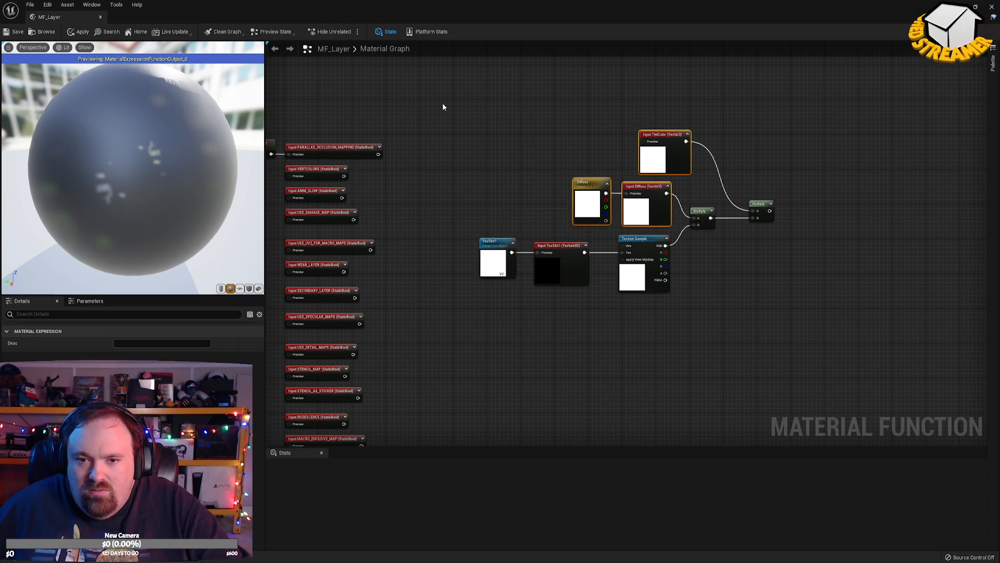
left_click_drag(617, 98, 673, 315)
key("shift+d")
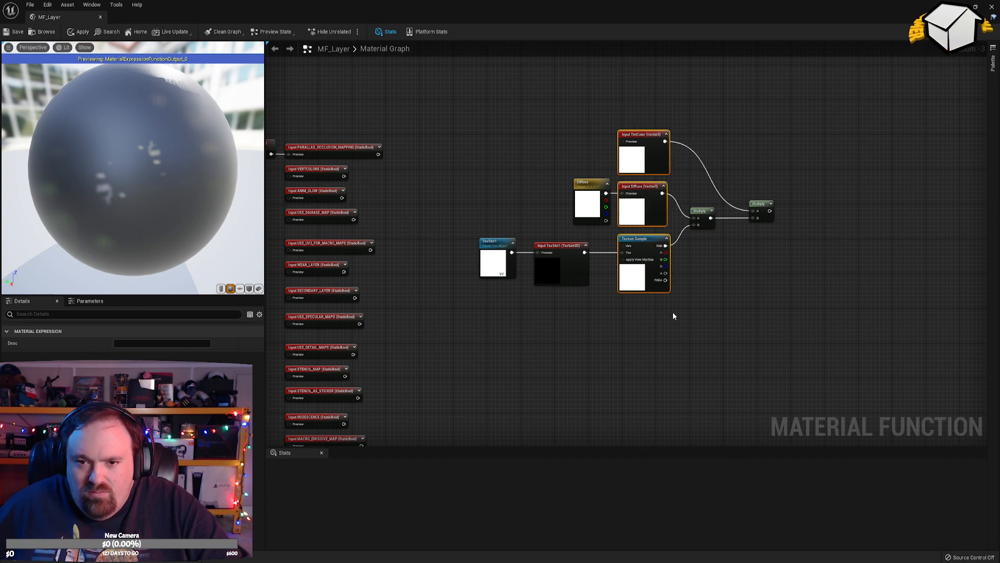
Connect the second Multiply to BaseColor on MakeMaterialAttributes and apply the changes.
left_click(736, 290)
right_click_drag(822, 292, 643, 260)
left_click_drag(592, 181, 677, 266)
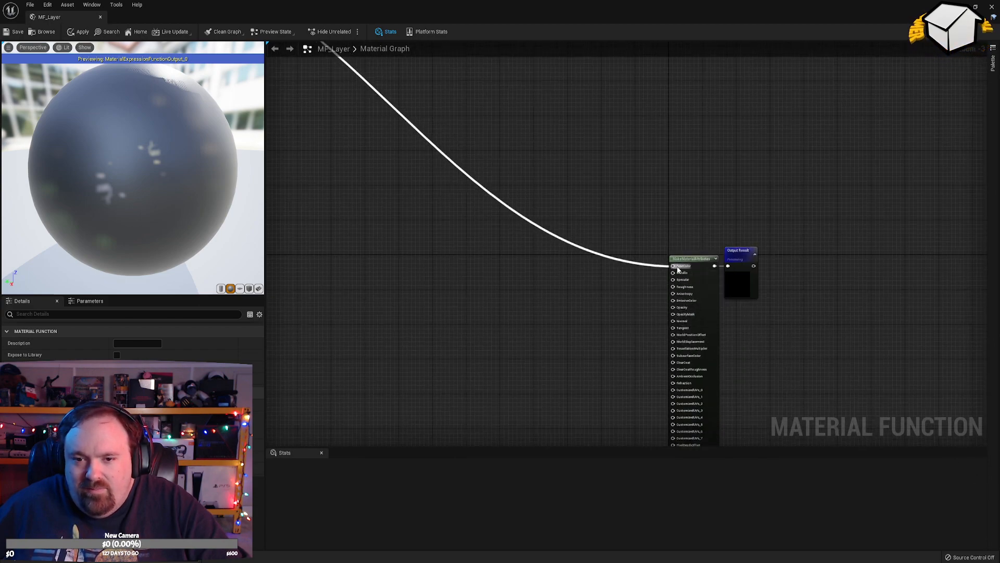
right_click_drag(501, 138, 829, 296)
scroll(678, 208, "down", 4)
scroll(691, 230, "up", 5)
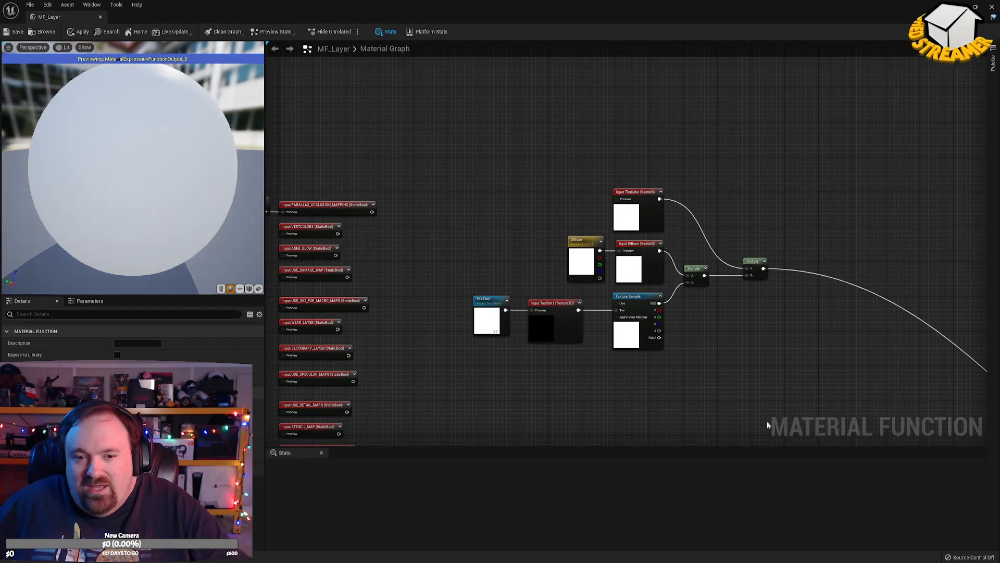
left_click(79, 32)
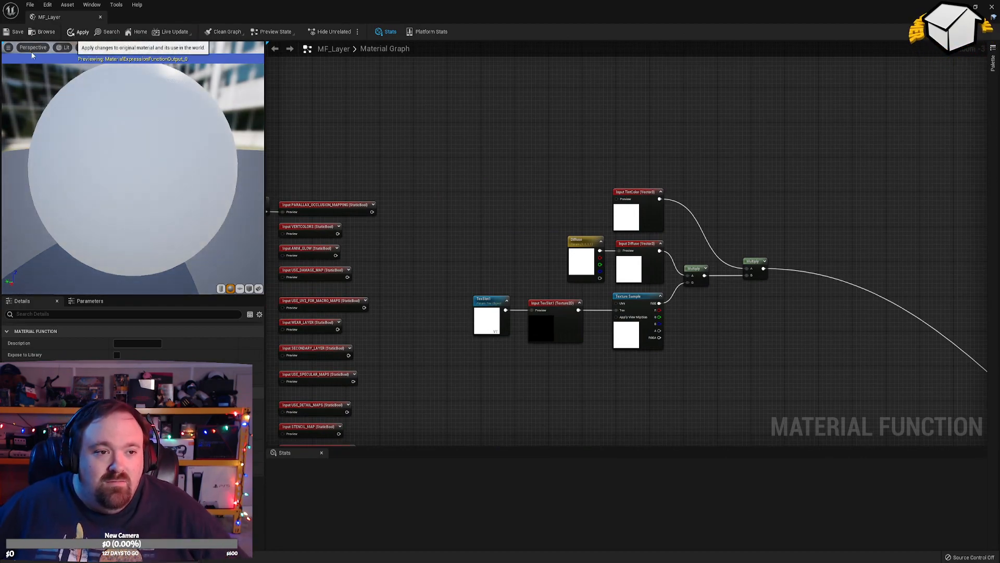
Move the WearTint and PaletteTint inputs out of the scalar input column into a separate group beside it.
right_click_drag(479, 261, 443, 73)
right_click_drag(534, 278, 677, 113)
scroll(531, 181, "down", 3)
scroll(621, 315, "up", 5)
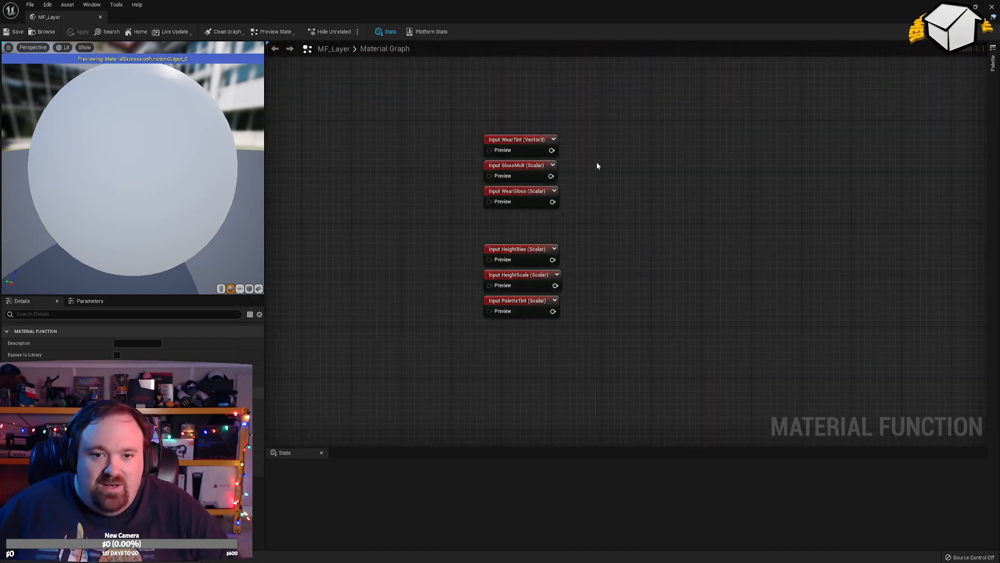
left_click(521, 141)
left_click_drag(514, 142, 633, 122)
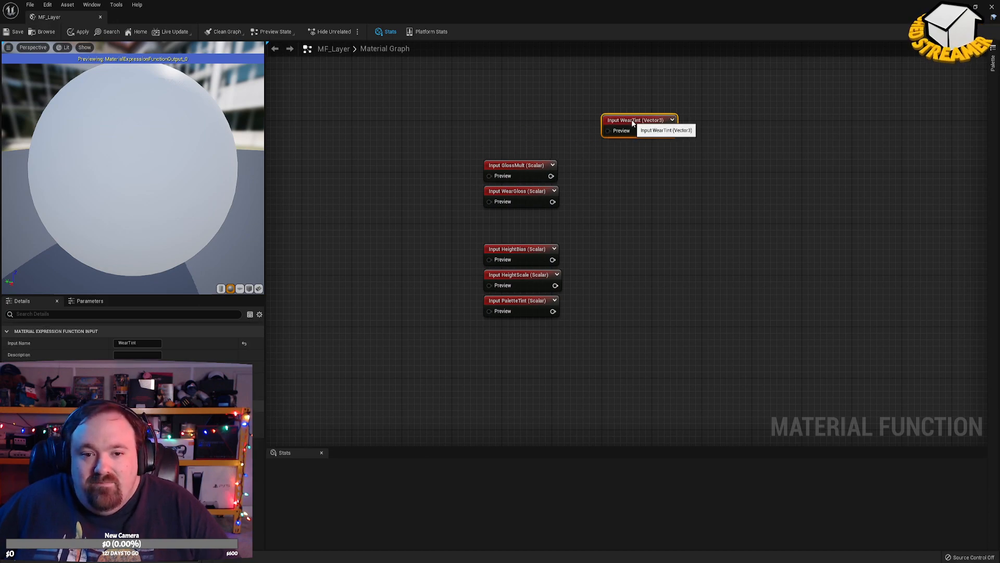
scroll(651, 229, "down", 4)
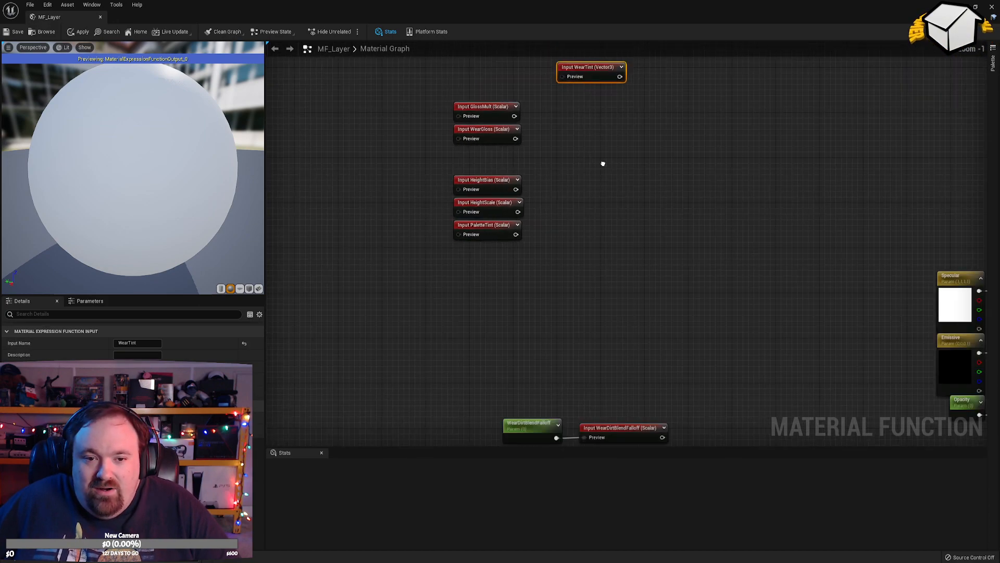
left_click(488, 254)
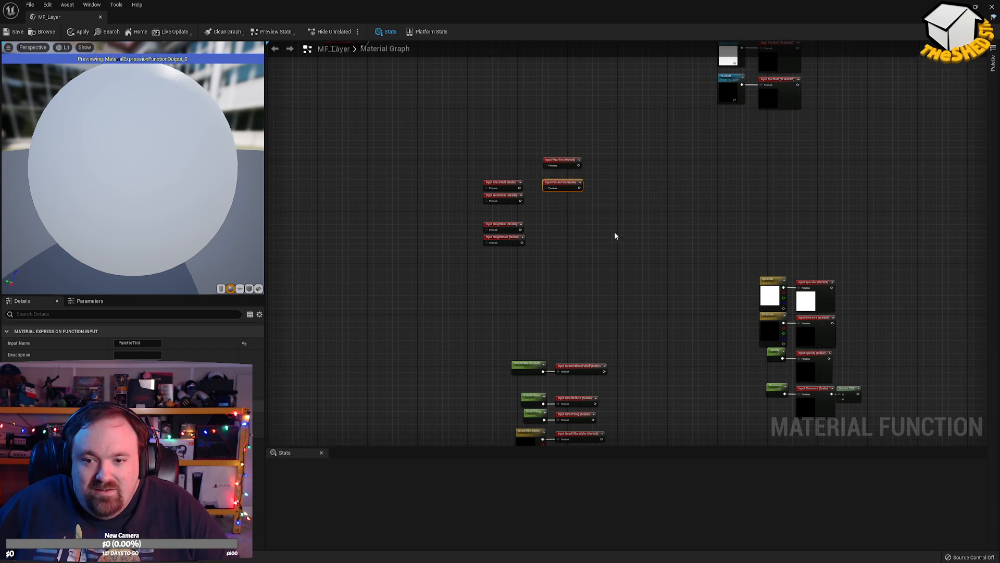
Move the Specular parameter and its input over to the group with the WearTint and PaletteTint inputs.
scroll(513, 196, "up", 4)
right_click_drag(427, 135, 366, 138)
left_click_drag(509, 151, 718, 250)
left_click_drag(718, 251, 516, 120)
Connect the Emissive input to EmissiveColor on MakeMaterialAttributes and shift the Emissive parameter and input lower.
right_click_drag(583, 215, 368, 197)
left_click_drag(393, 240, 594, 214)
scroll(792, 156, "down", 9)
scroll(731, 124, "up", 4)
scroll(716, 132, "up", 5)
right_click_drag(708, 144, 617, 313)
left_click_drag(531, 344, 712, 225)
right_click_drag(559, 275, 687, 214)
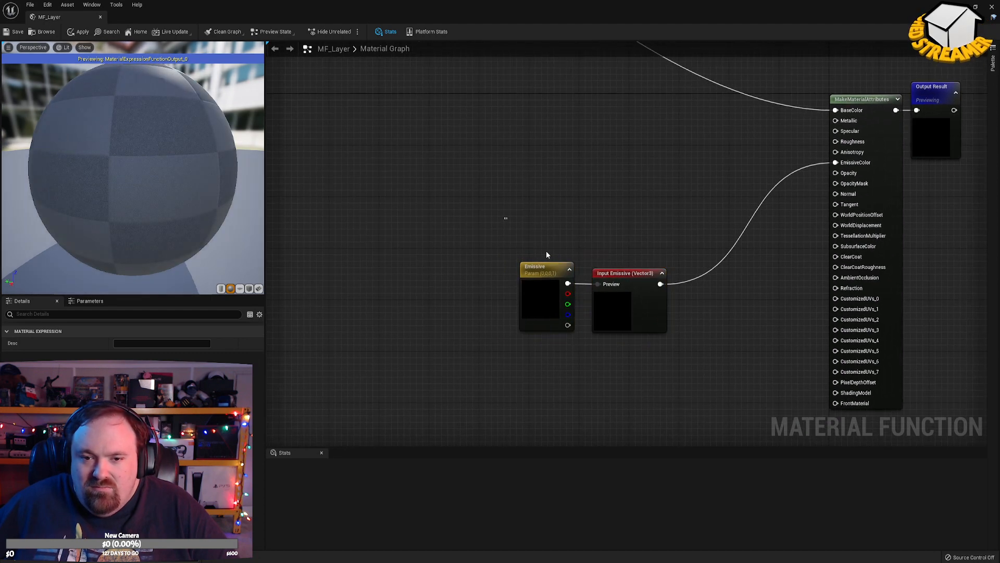
left_click_drag(636, 307, 641, 384)
left_click(566, 162)
Arrange WearTint and PaletteTint above the Specular nodes and move the WearDiffuseColor parameter and input beneath them.
mouse_move(558, 148)
right_mouse_down()
mouse_move(580, 235)
mouse_move(713, 307)
mouse_move(917, 395)
mouse_move(986, 145)
right_mouse_up()
scroll(616, 246, "down", 3)
right_click_drag(710, 238, 800, 43)
right_click_drag(724, 199, 742, 183)
left_click_drag(524, 148, 656, 235)
left_click_drag(405, 79, 613, 153)
left_click_drag(498, 86, 644, 217)
right_click_drag(634, 252, 766, 74)
scroll(759, 151, "up", 2)
right_click_drag(759, 151, 758, 99)
left_click_drag(611, 201, 543, 173)
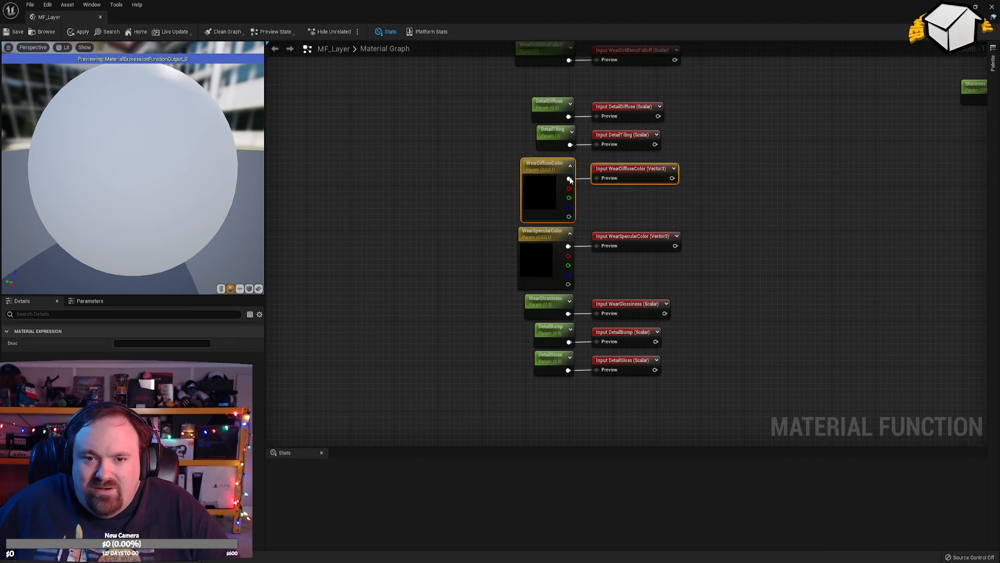
left_click_drag(648, 168, 851, 110)
right_click_drag(846, 199, 719, 380)
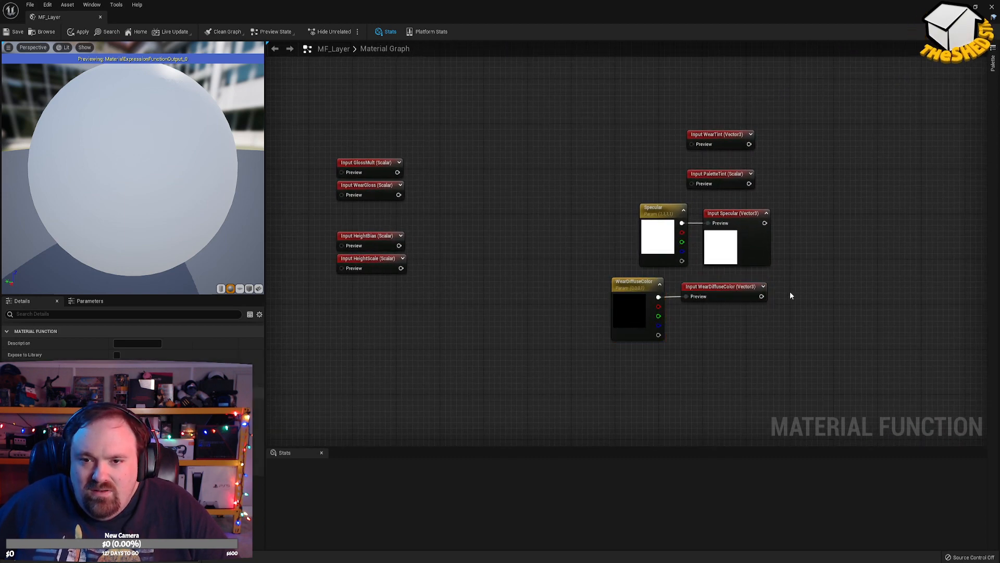
left_click(725, 137)
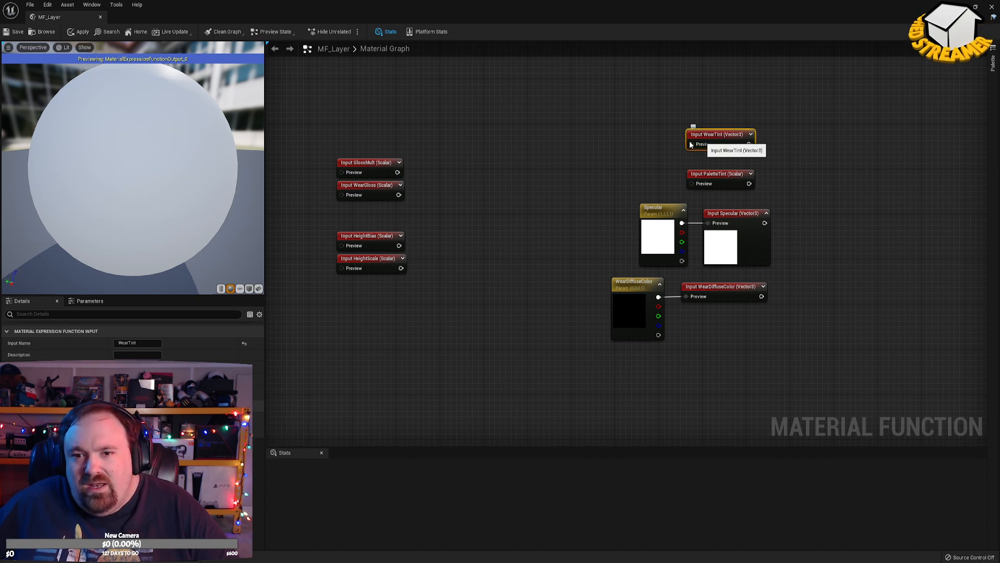
right_click_drag(565, 379, 588, 100)
right_click_drag(731, 166, 551, 507)
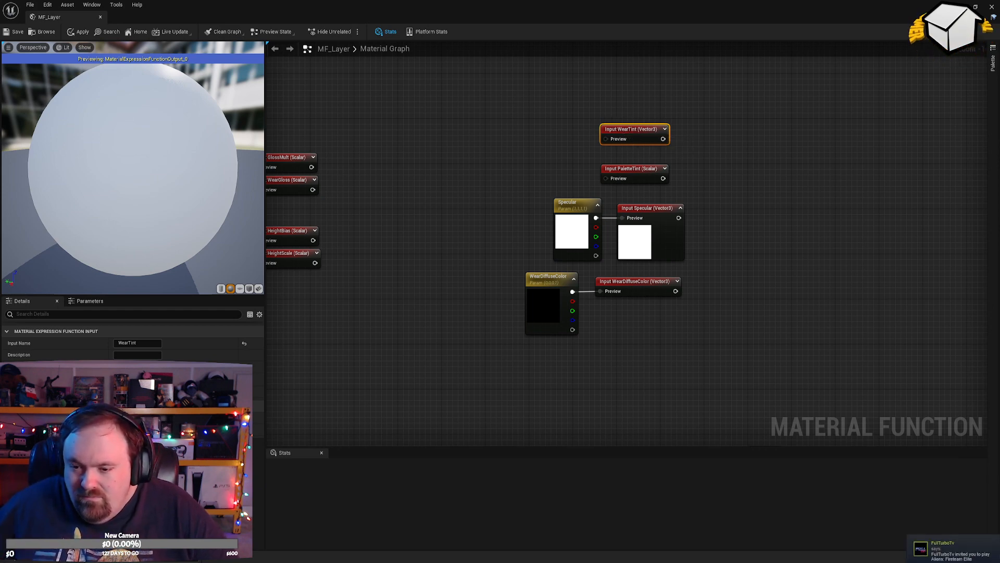
Open the Aliens: Fireteam Elite invitation in Steam and continue past its store age check.
left_click(938, 550)
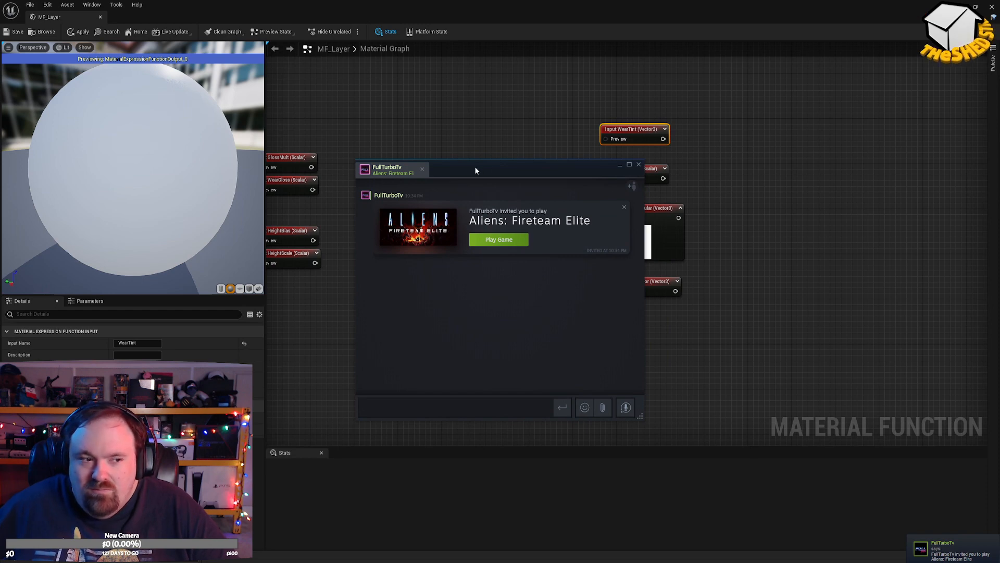
left_click_drag(475, 171, 999, 170)
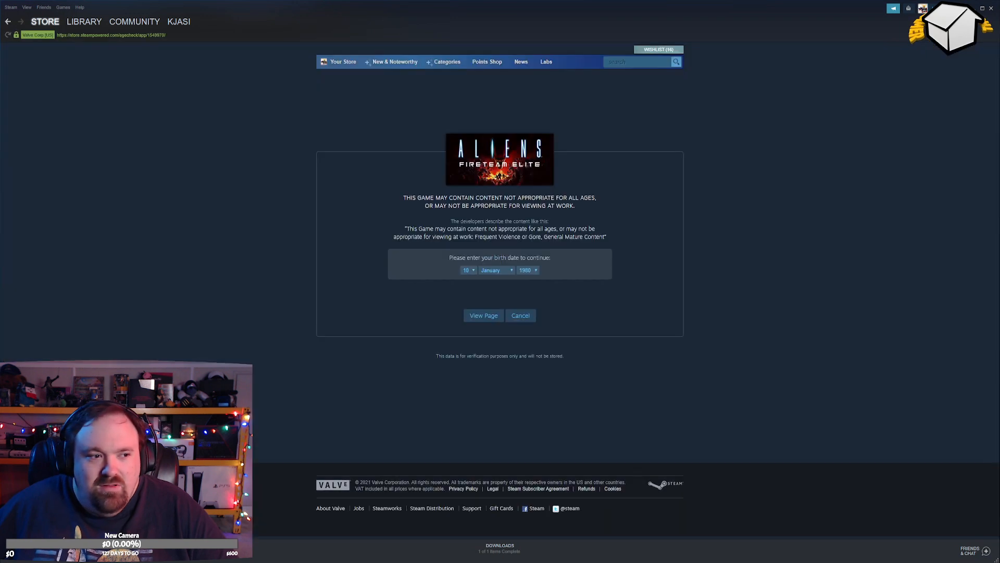
left_click(477, 316)
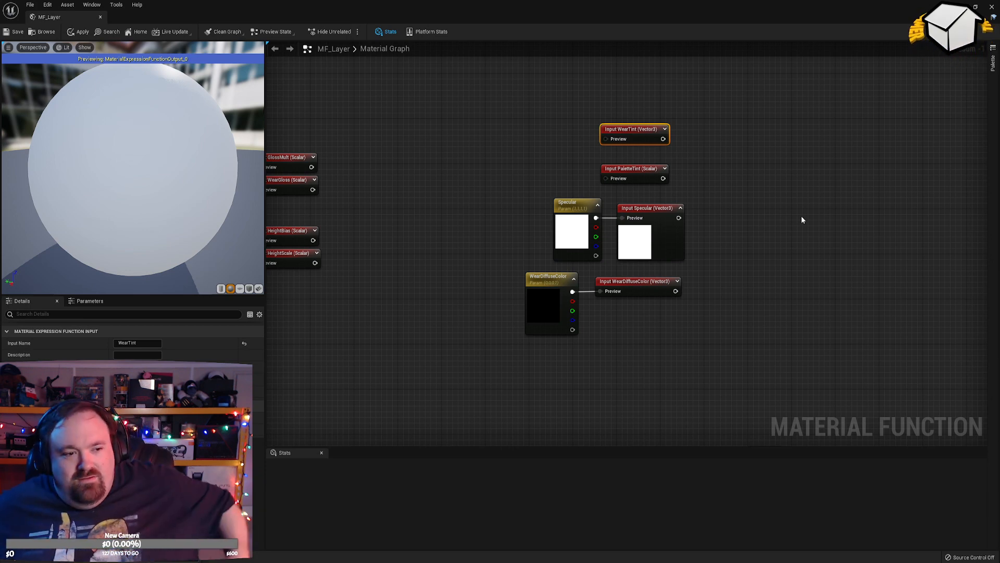
left_click(770, 138)
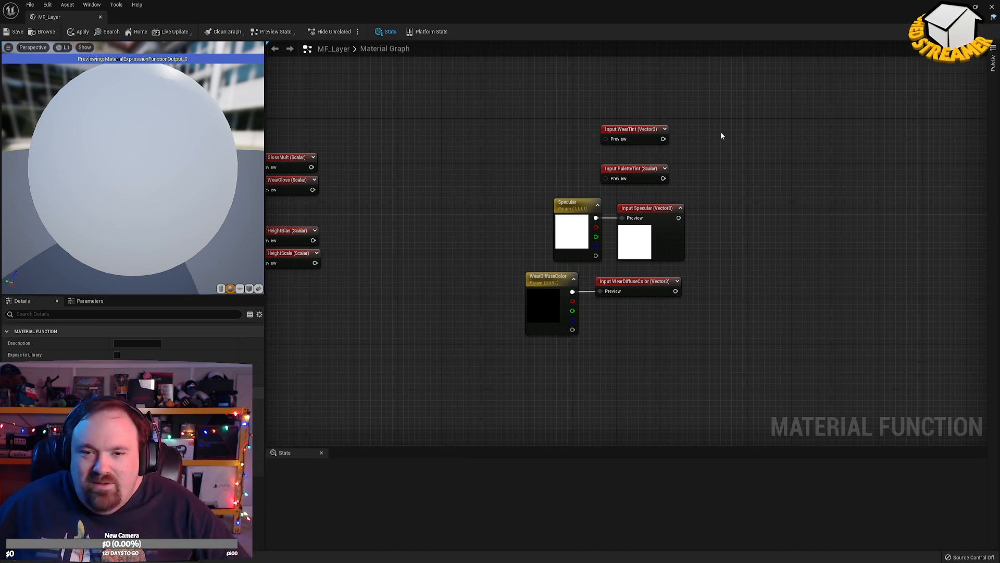